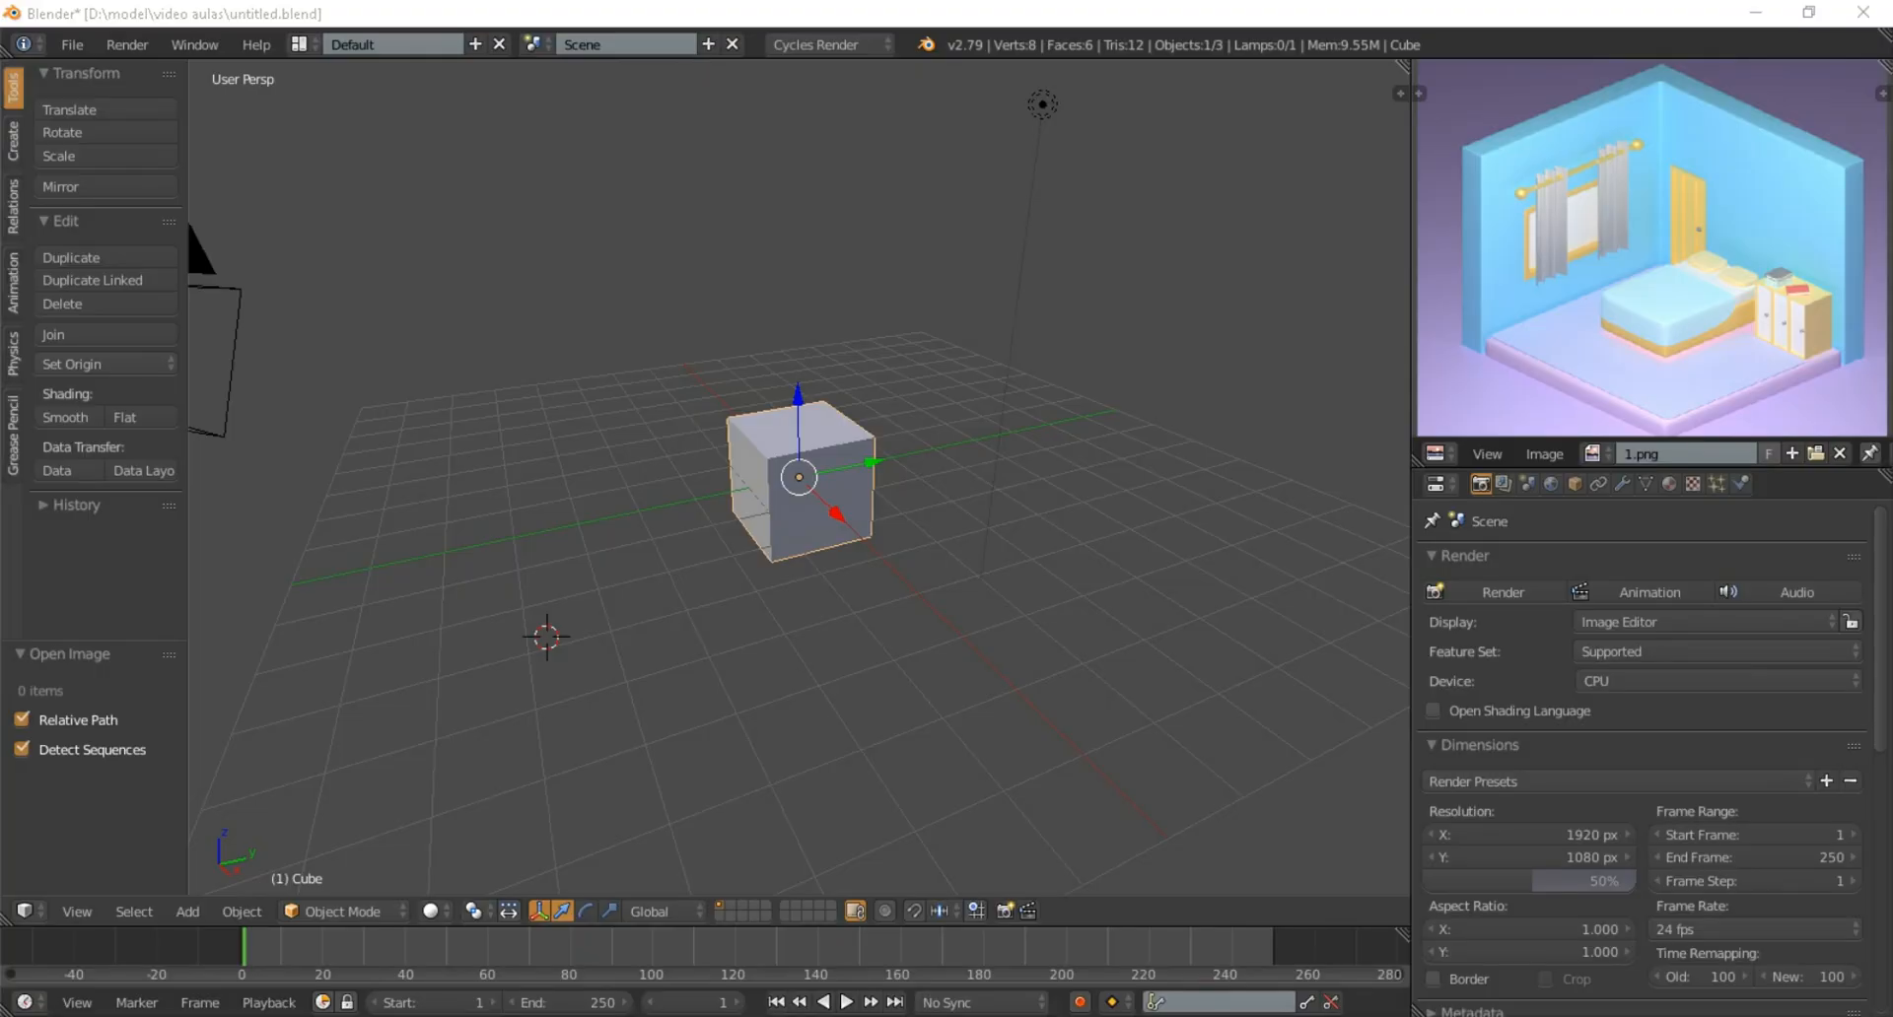
# Examine the isometric bedroom reference image and the default cube scene from several angles and distances
pyautogui.scroll(-4, 799, 478)
pyautogui.scroll(5, 799, 478)
pyautogui.scroll(4, 799, 478)
pyautogui.scroll(-4, 799, 478)
pyautogui.moveTo(799, 479); pyautogui.dragTo(941, 419, button='middle')
pyautogui.scroll(-2, 1651, 251)
pyautogui.scroll(2, 1651, 249)
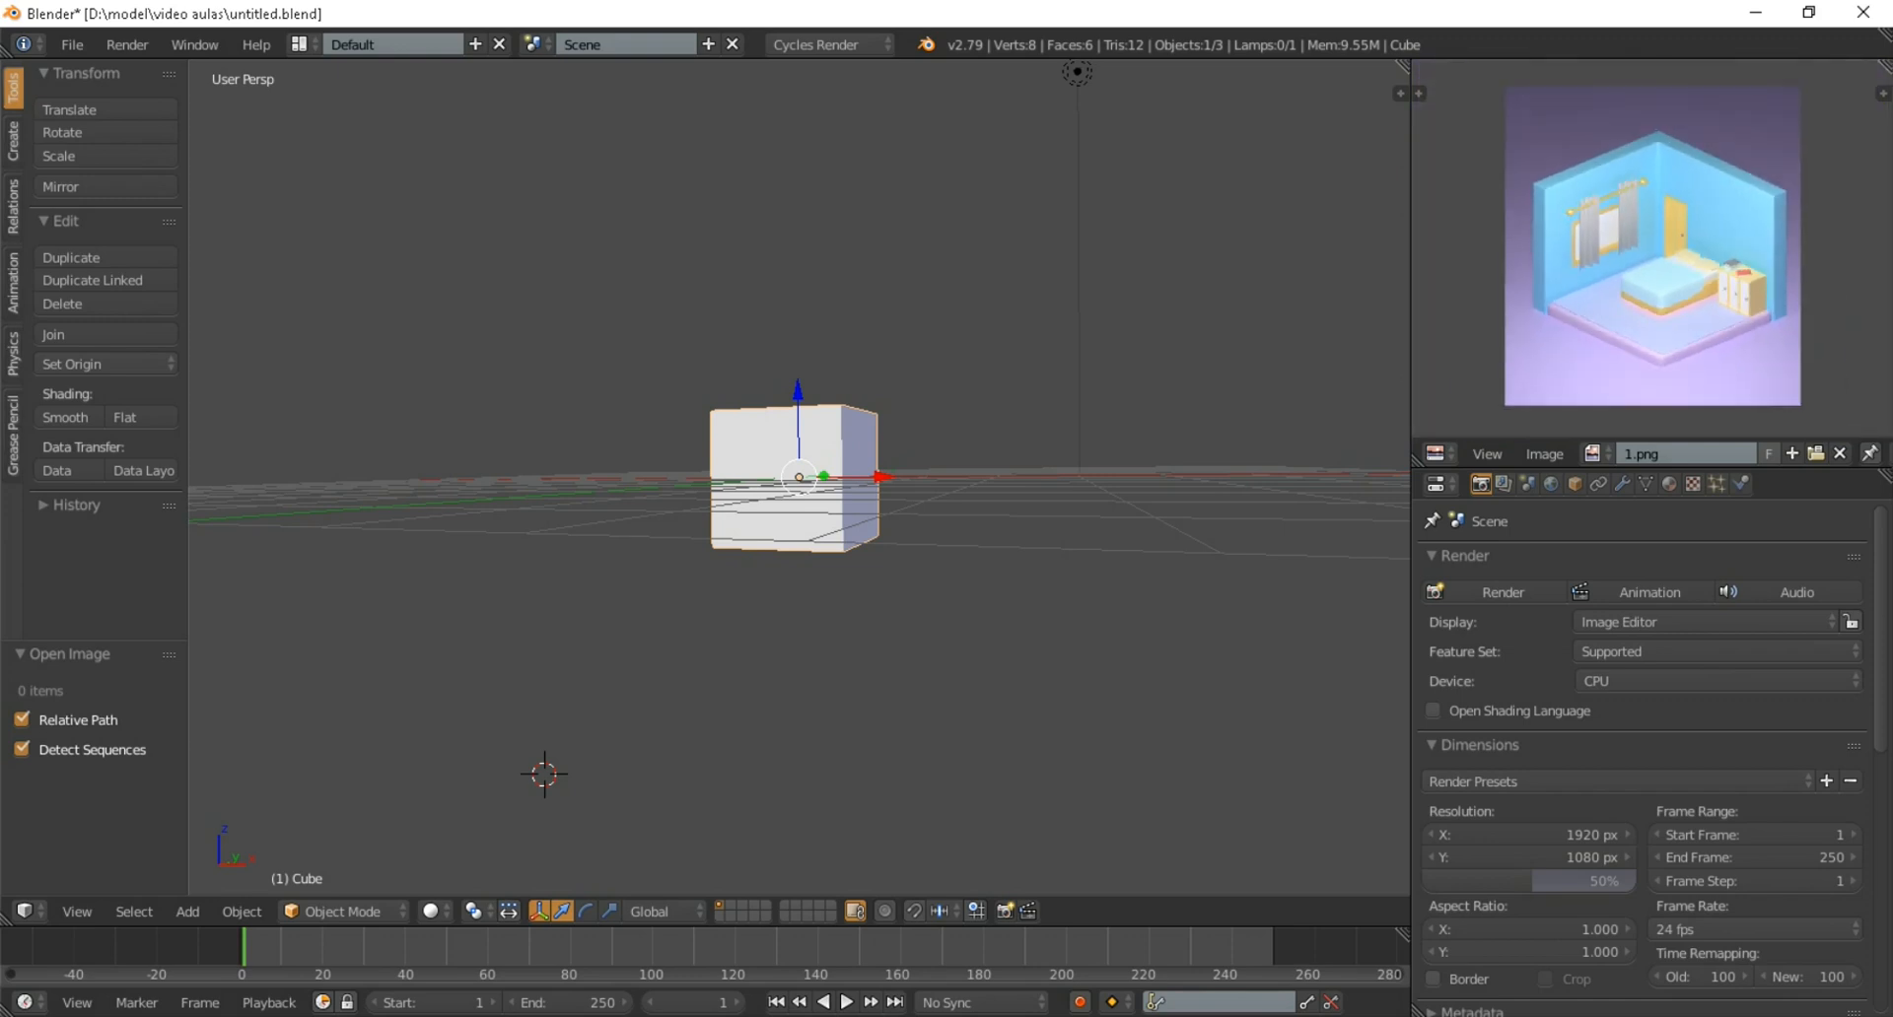
pyautogui.scroll(-3, 798, 478)
pyautogui.moveTo(799, 478); pyautogui.dragTo(797, 564, button='middle')
pyautogui.scroll(4, 996, 577)
pyautogui.scroll(-4, 803, 523)
pyautogui.scroll(-3, 804, 522)
pyautogui.scroll(3, 769, 552)
pyautogui.scroll(2, 796, 563)
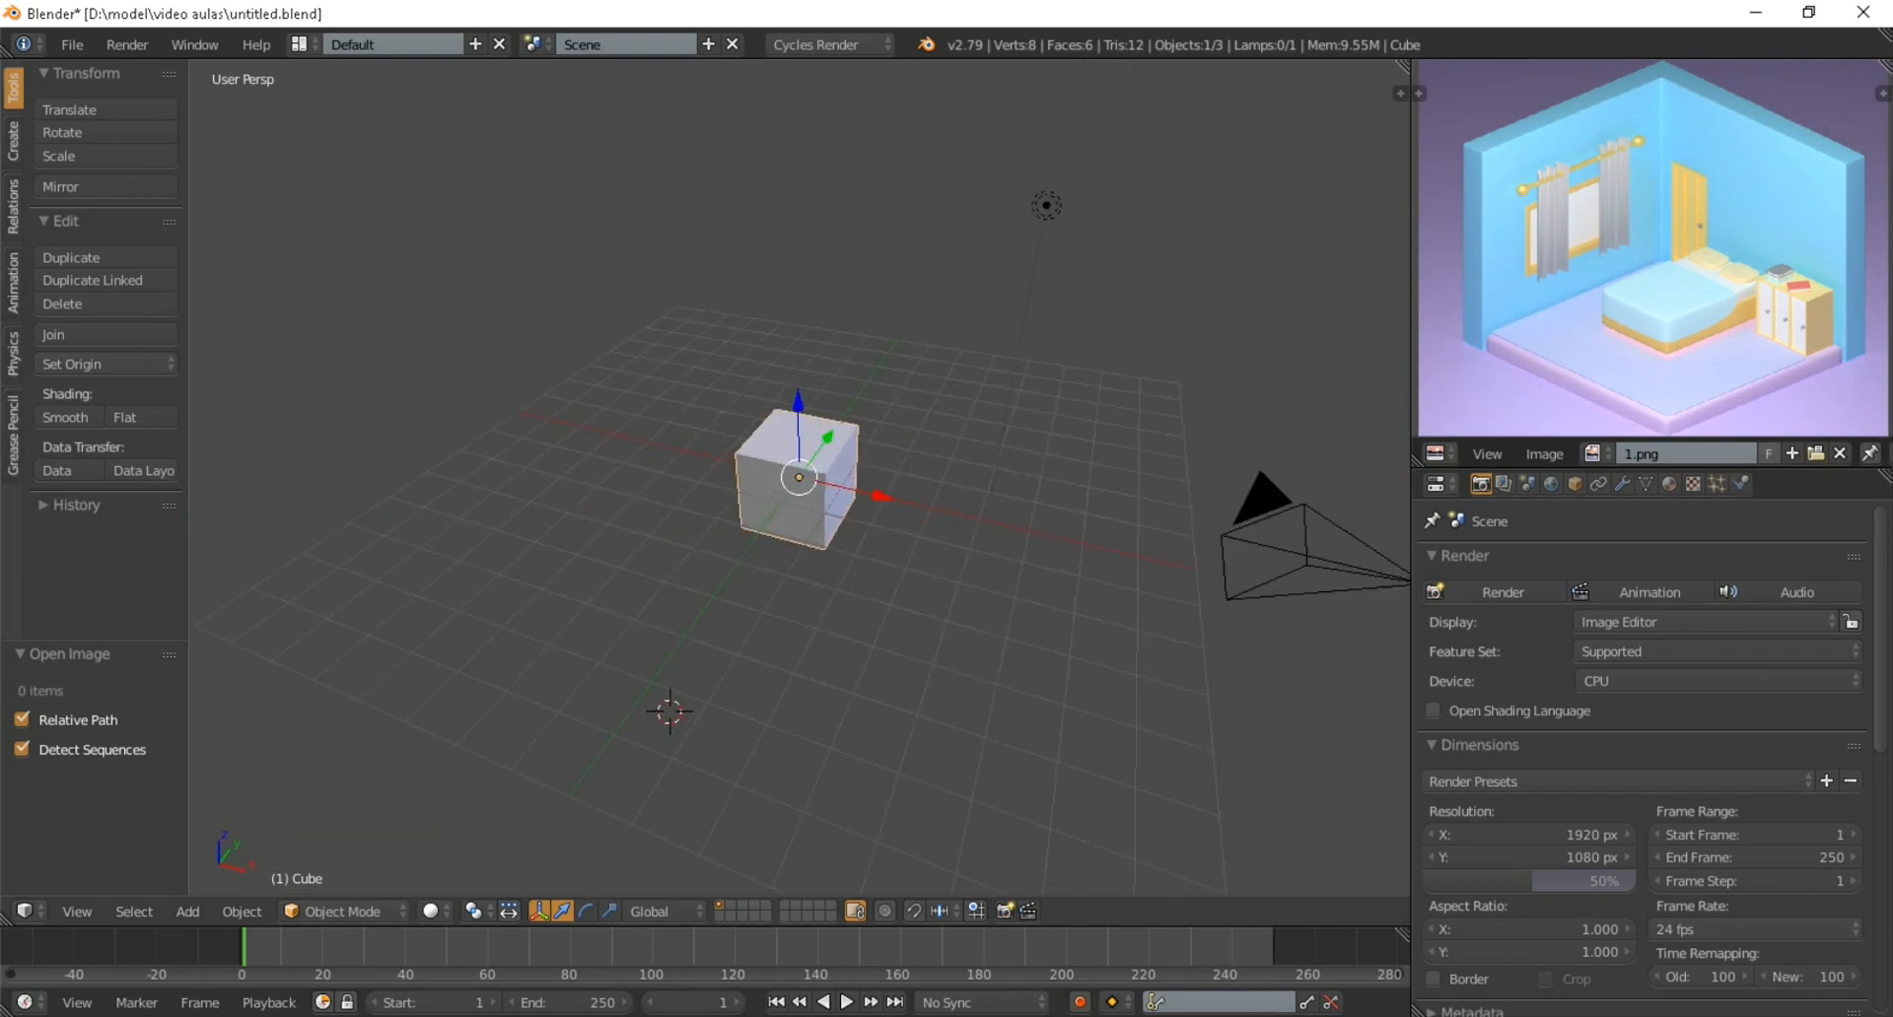
# Choose Cycles Render as the render engine and look at the scene through the camera
pyautogui.click(830, 45)
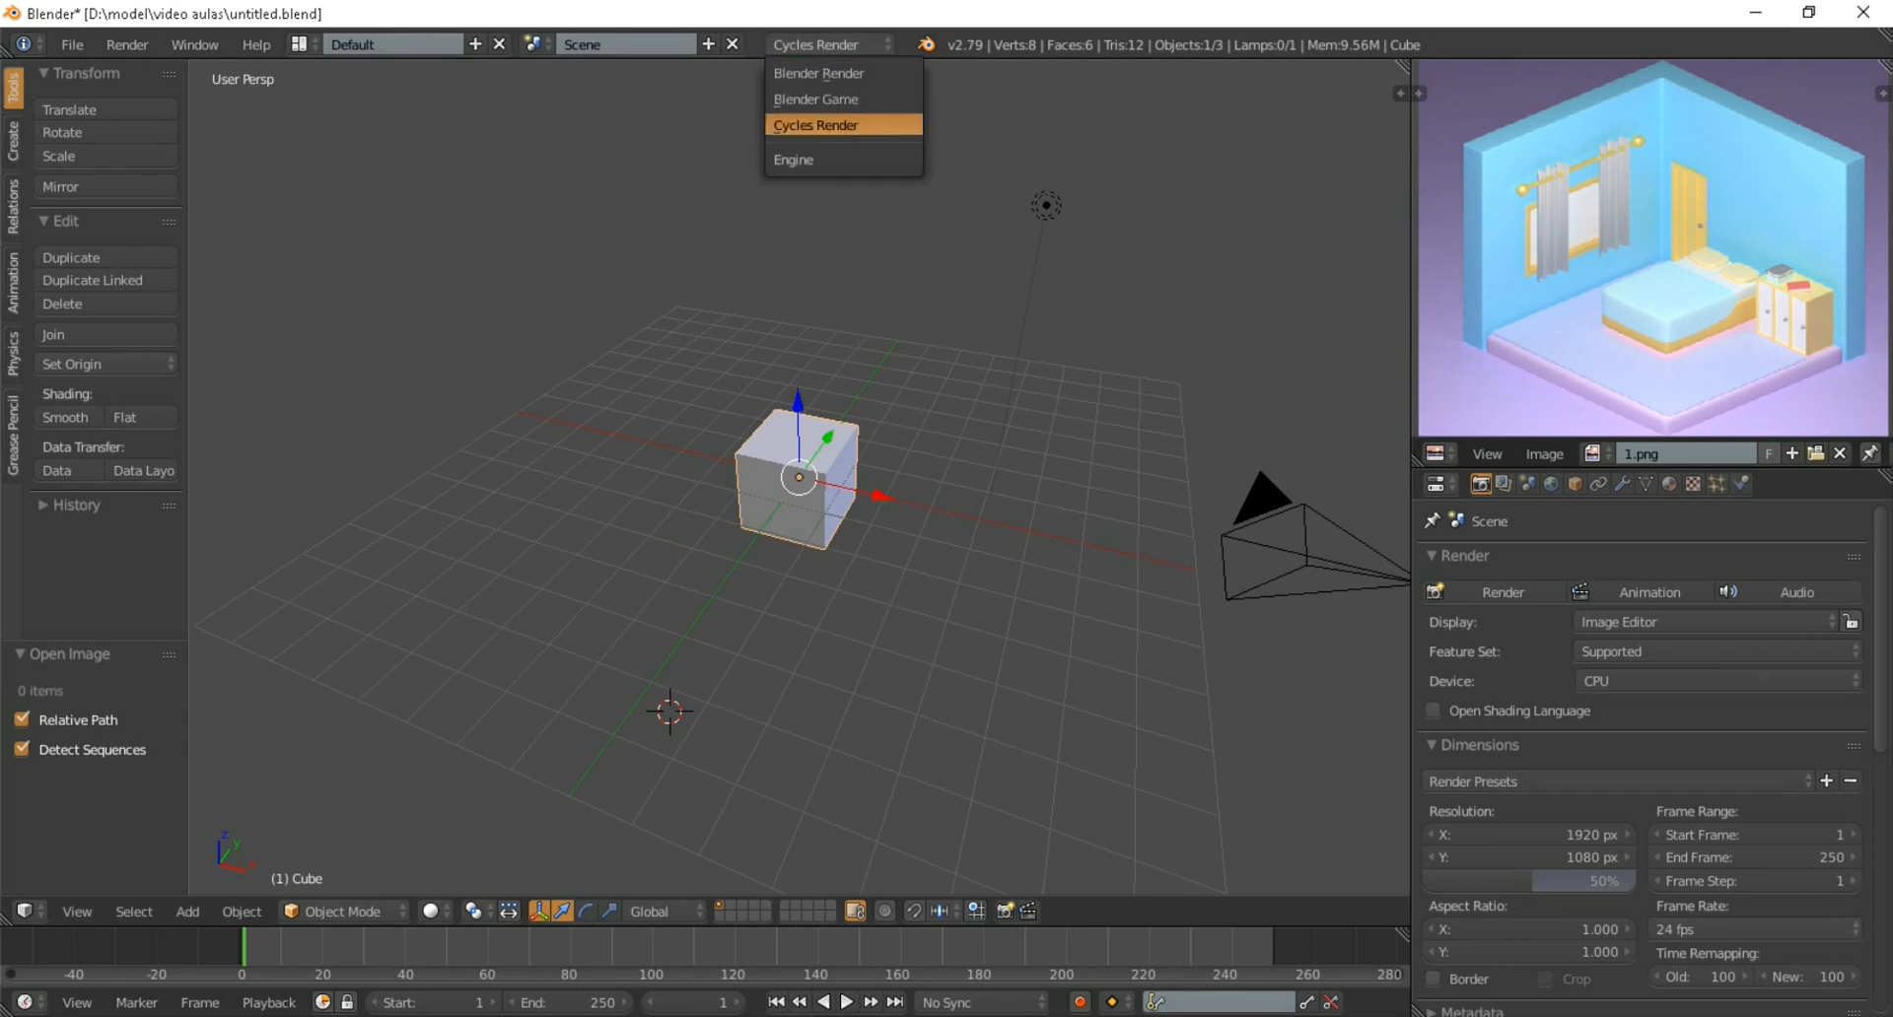
pyautogui.click(816, 126)
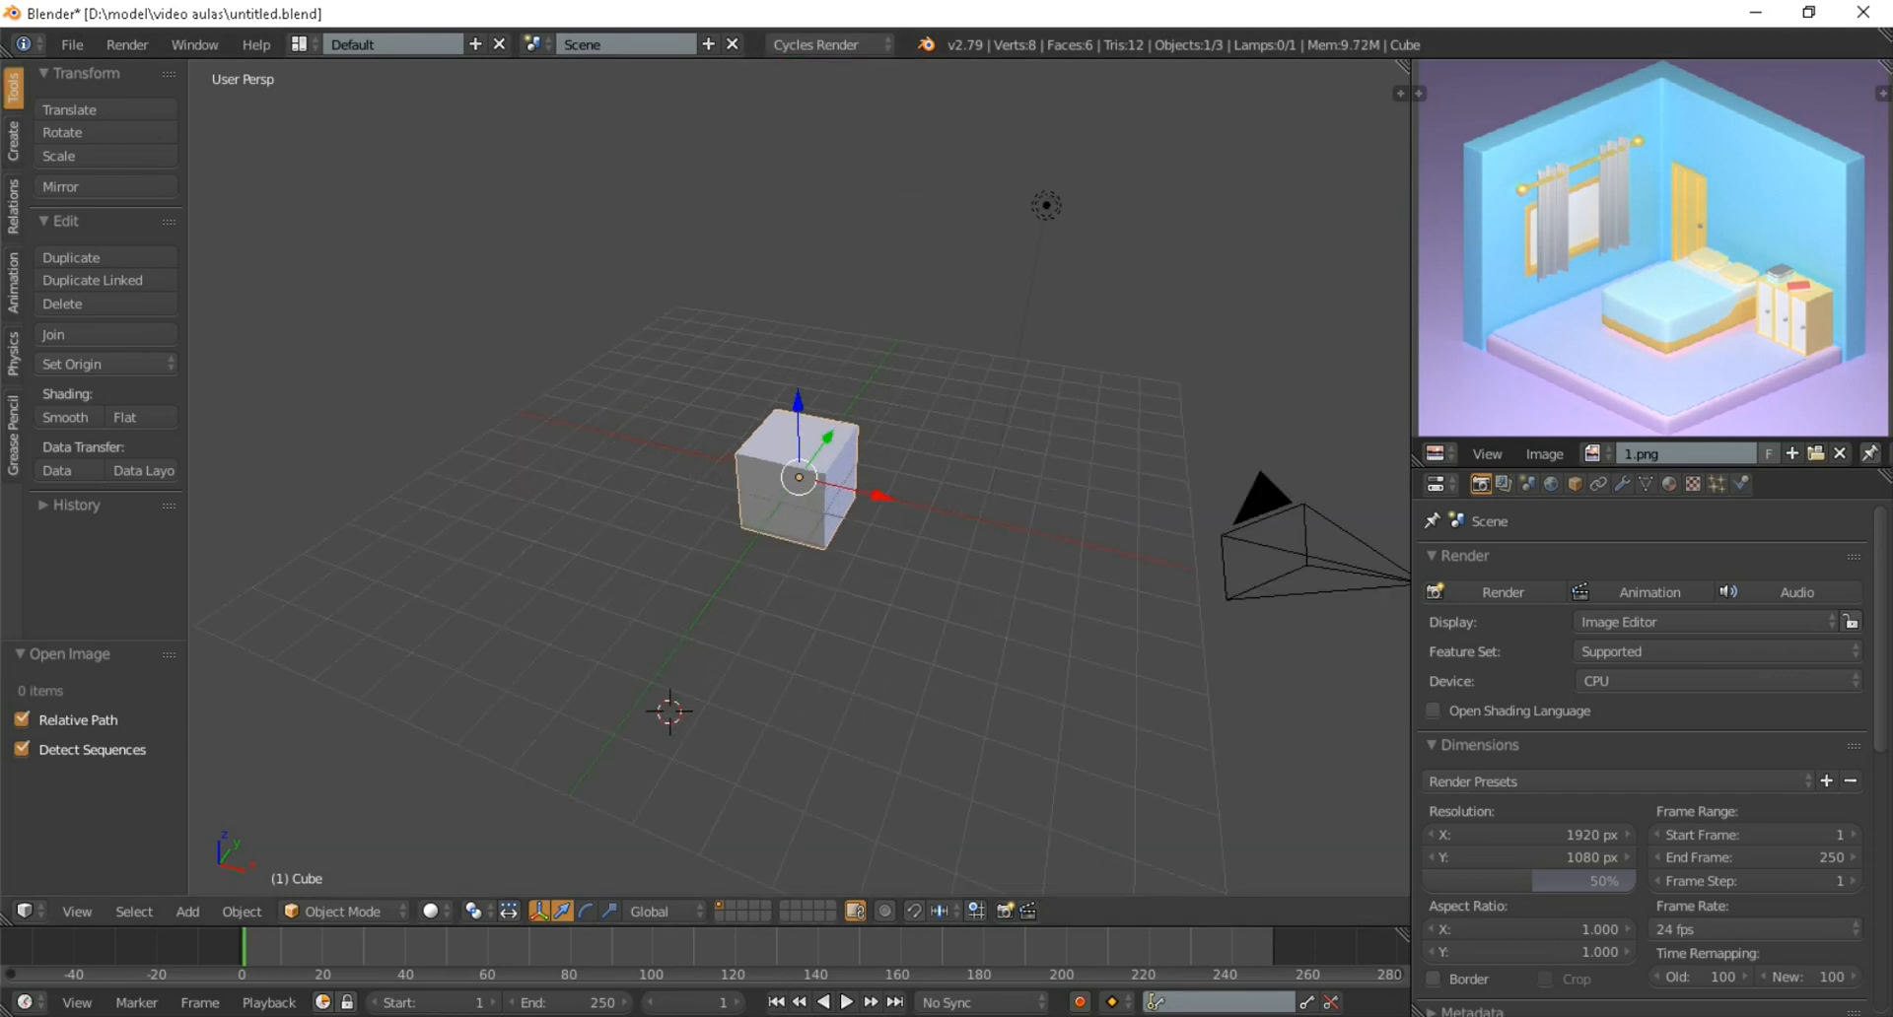
pyautogui.press('KP_0')
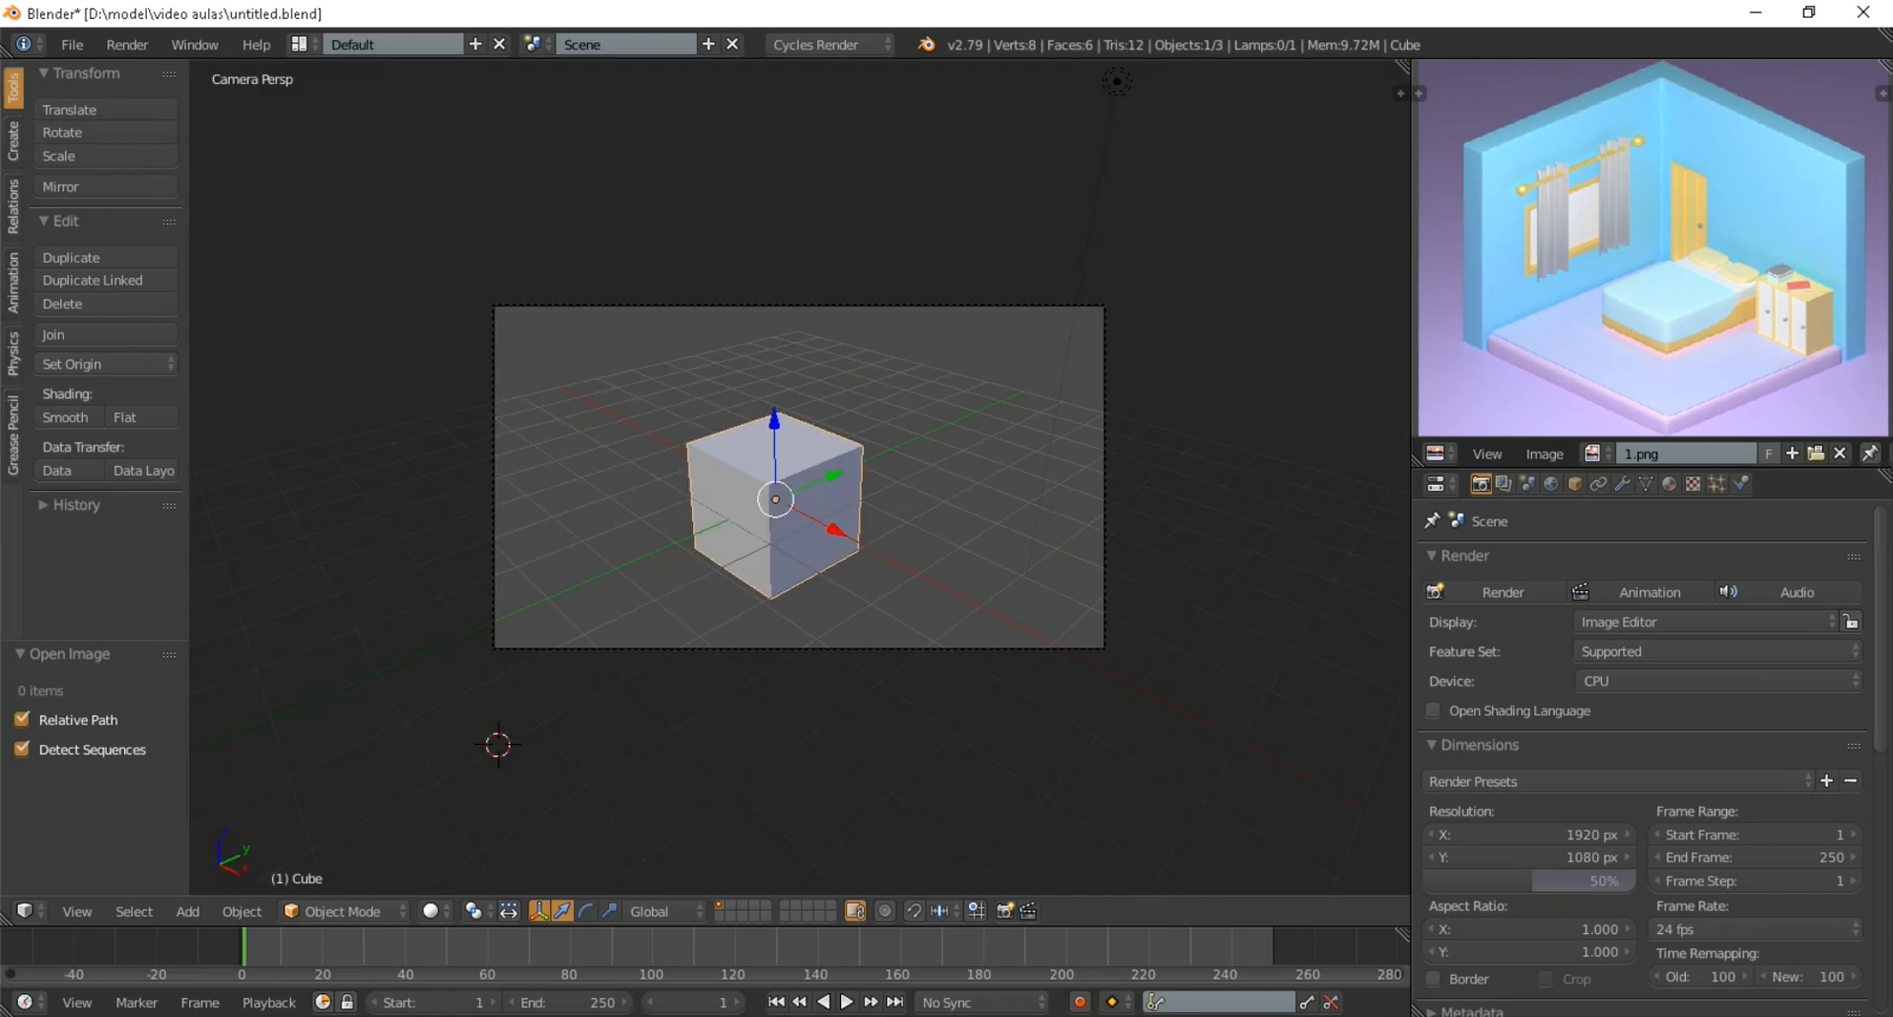
pyautogui.scroll(3, 799, 477)
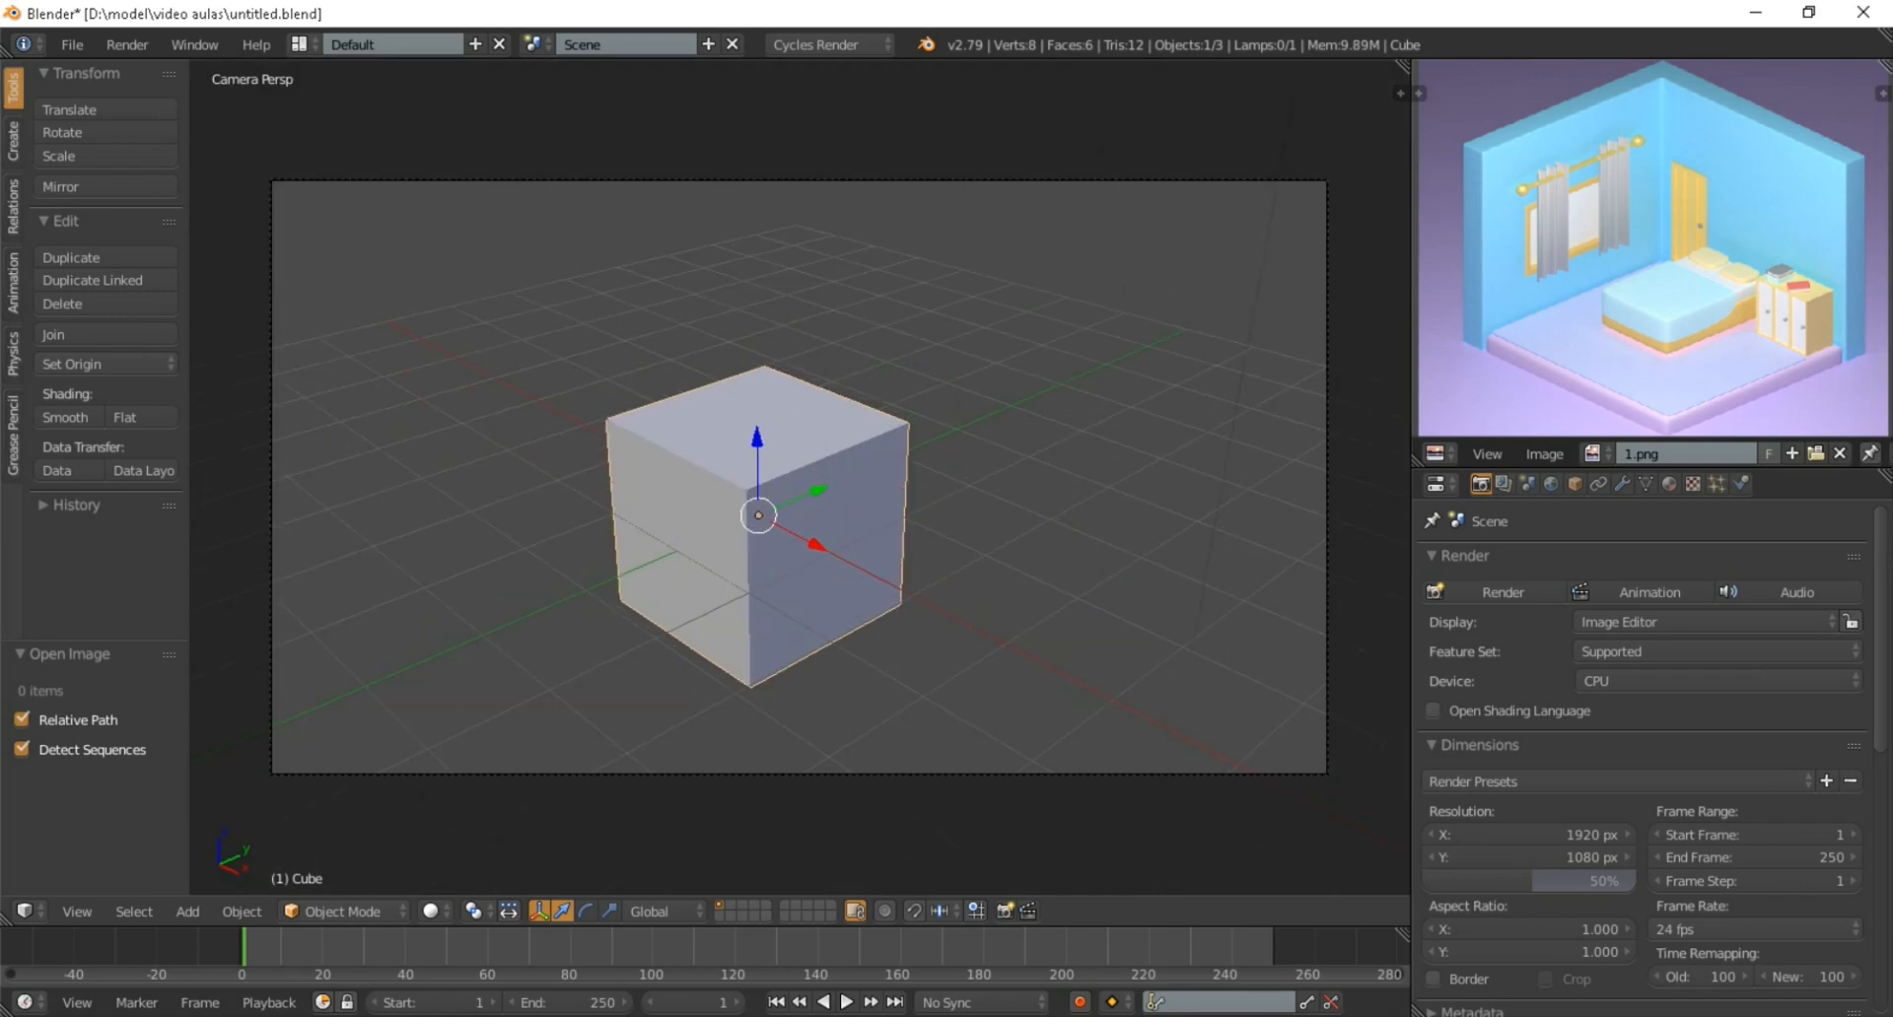
# Raise the cube about 1.05 units along the Z axis so it sits on the grid floor
pyautogui.moveTo(757, 439); pyautogui.dragTo(755, 339)
pyautogui.moveTo(755, 340); pyautogui.dragTo(1035, 232, button='middle')
pyautogui.scroll(4, 949, 256)
pyautogui.moveTo(1124, 690); pyautogui.dragTo(811, 752, button='middle')
pyautogui.scroll(-4, 840, 745)
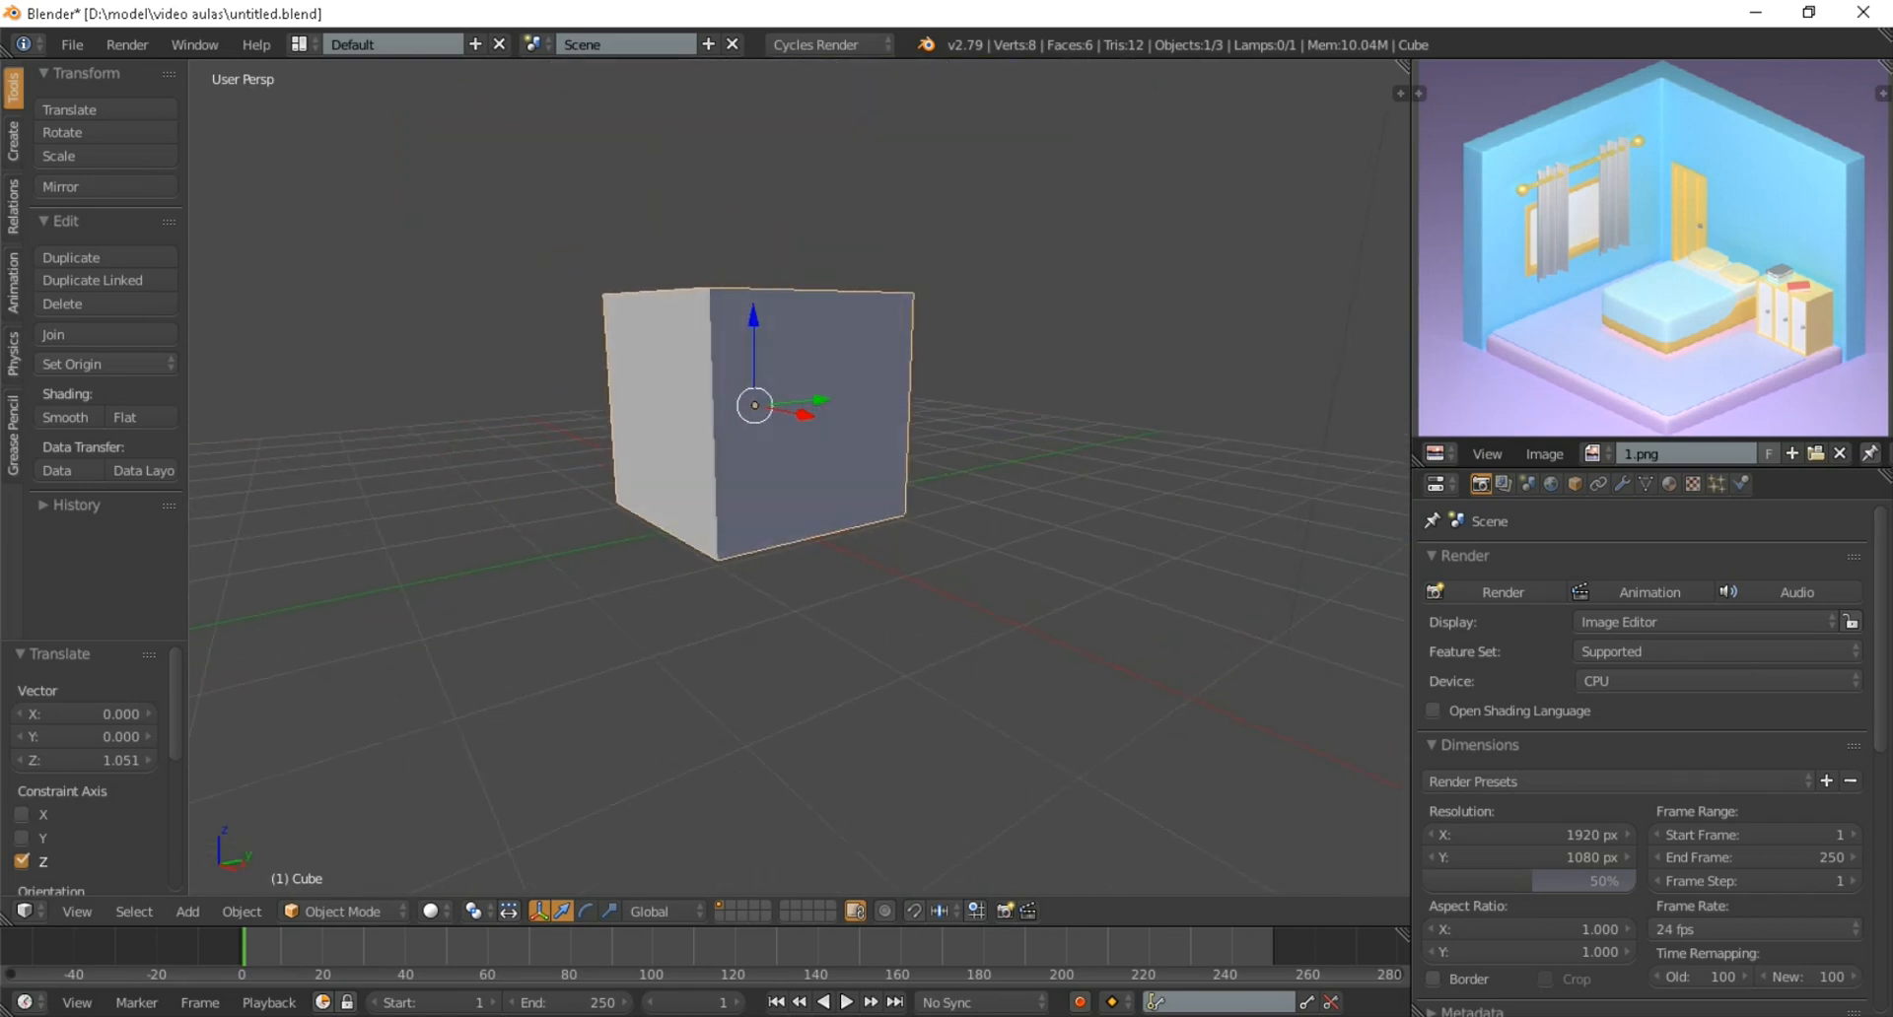
# In camera view, raise the camera about 0.48 units along the global Z axis
pyautogui.press('KP_0')
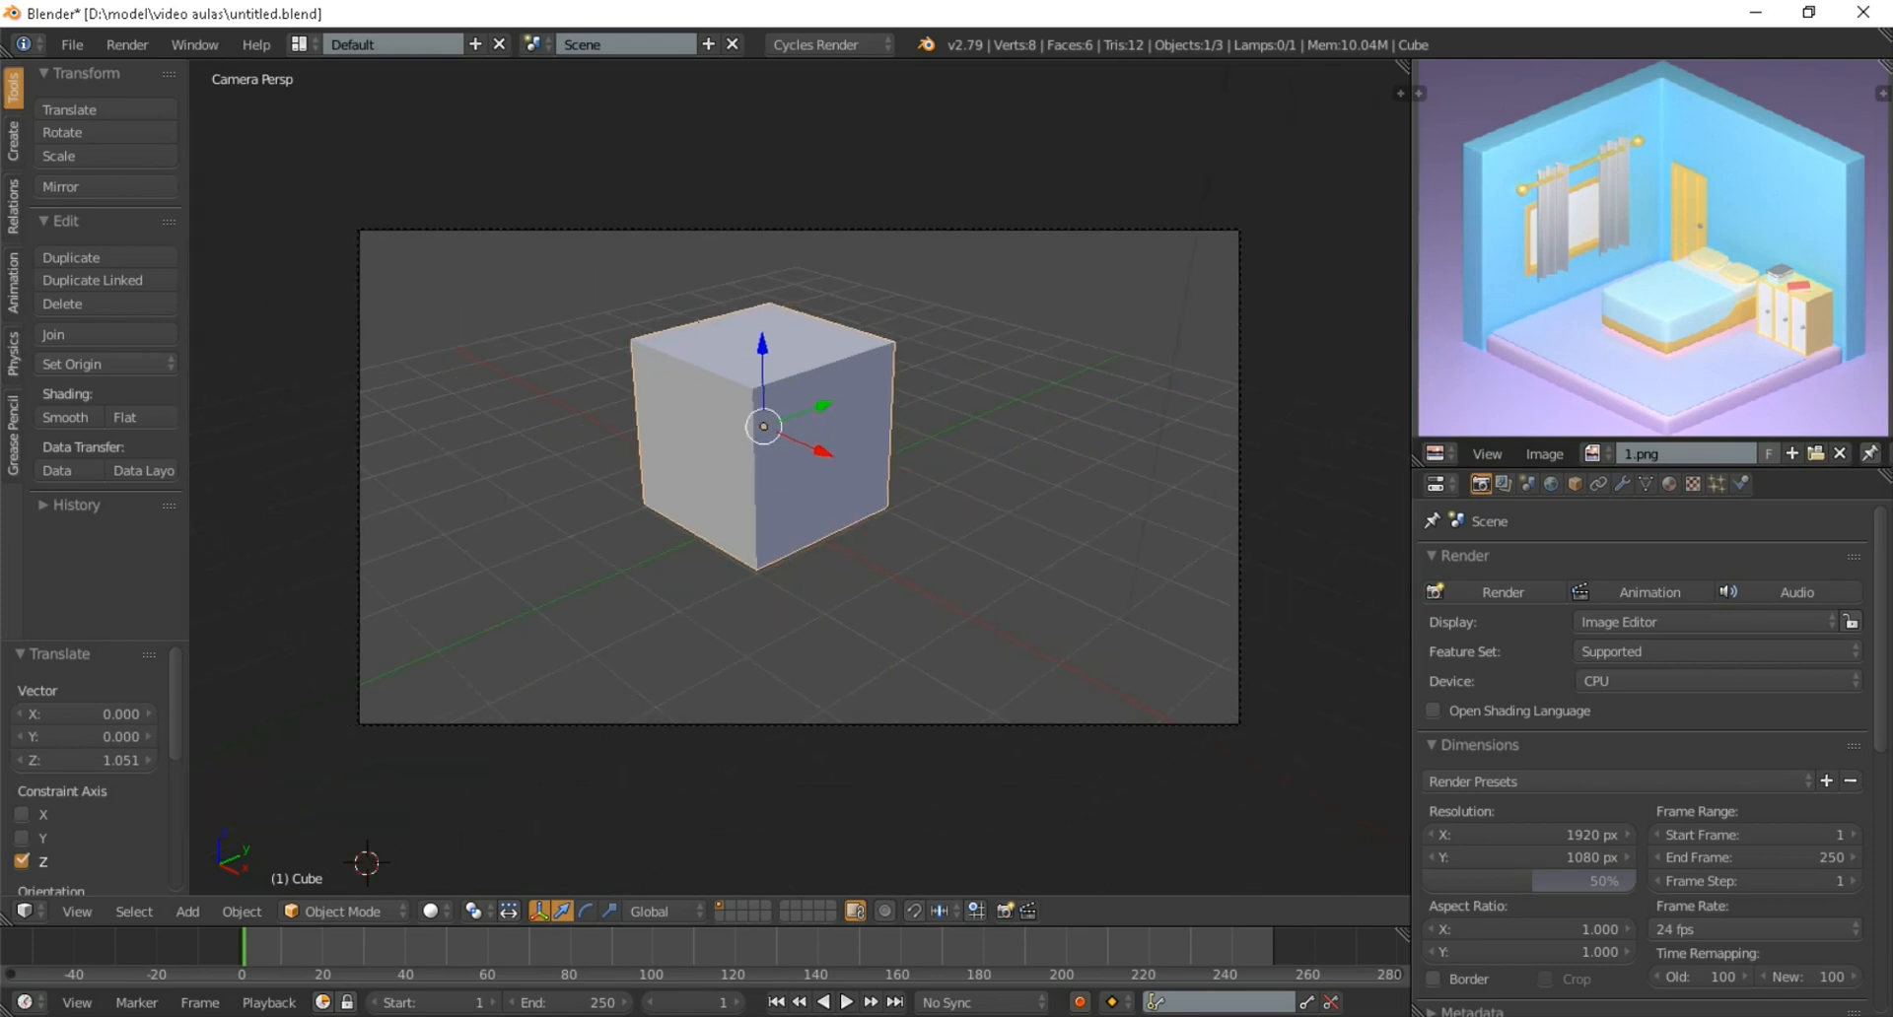
pyautogui.rightClick(810, 724)
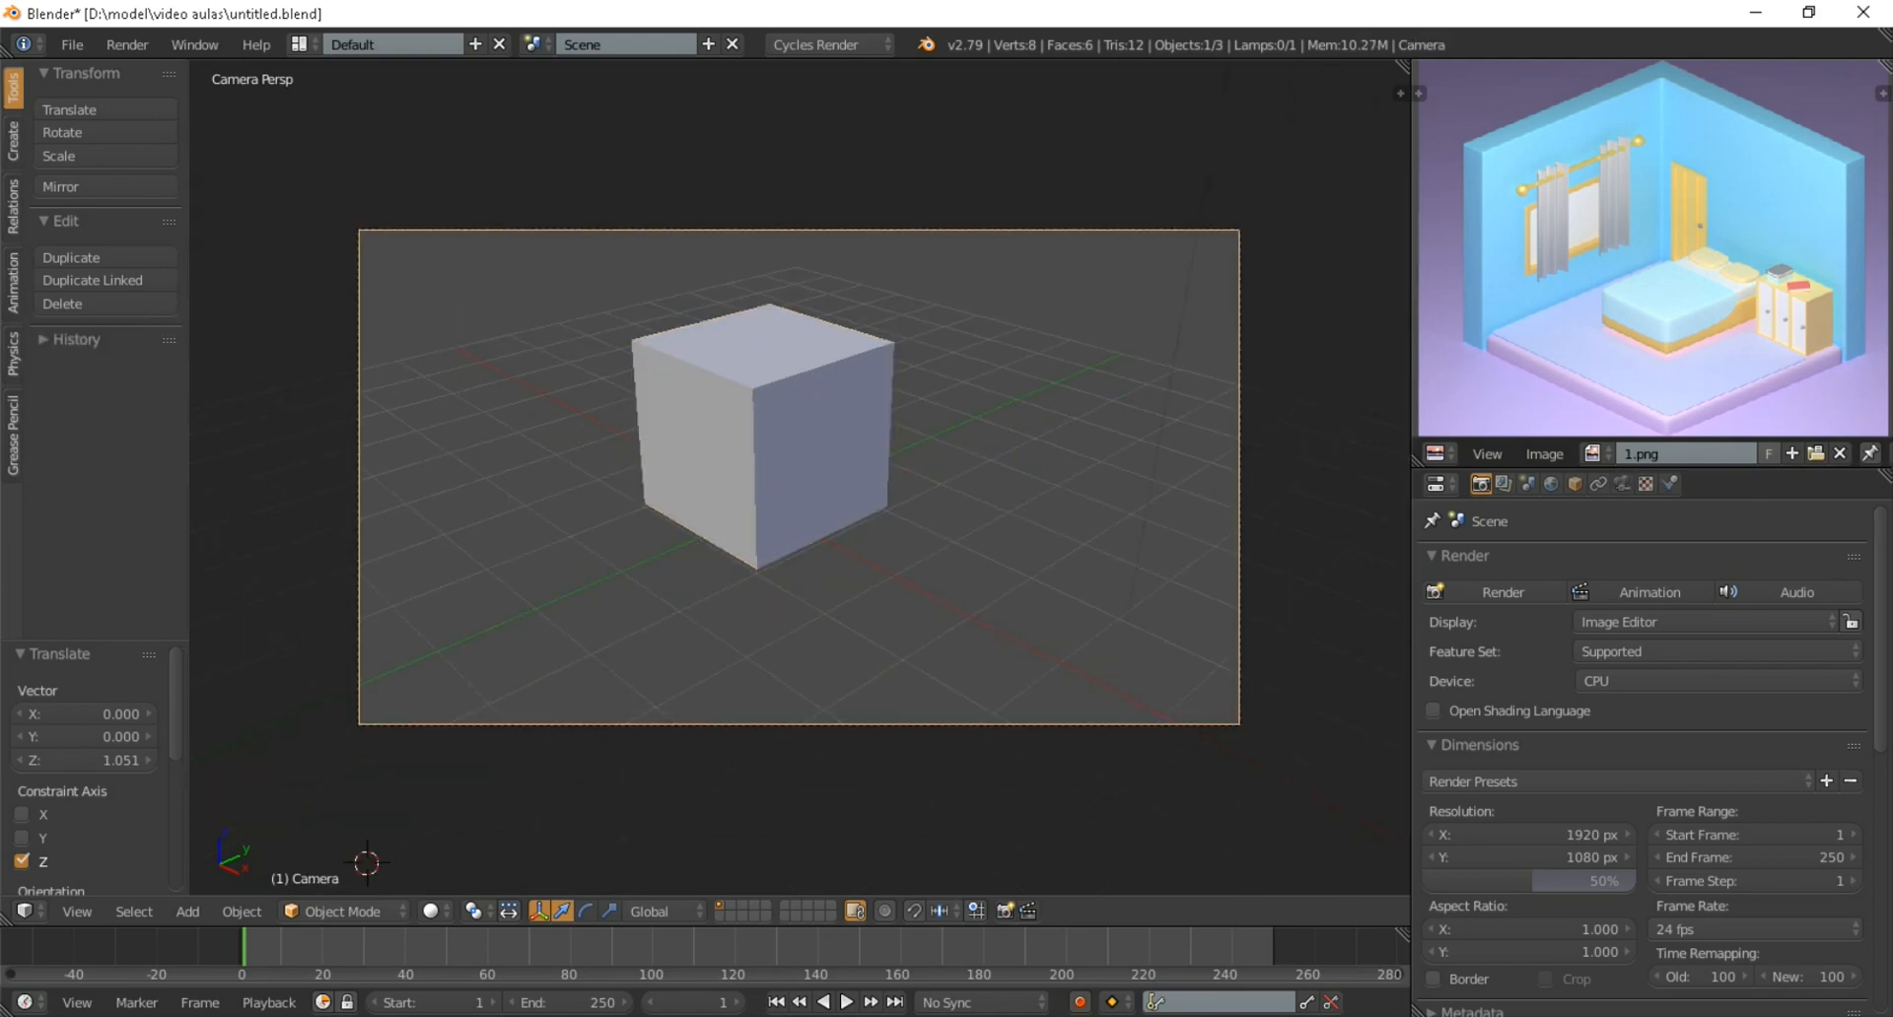
pyautogui.press('g')
pyautogui.press('z')
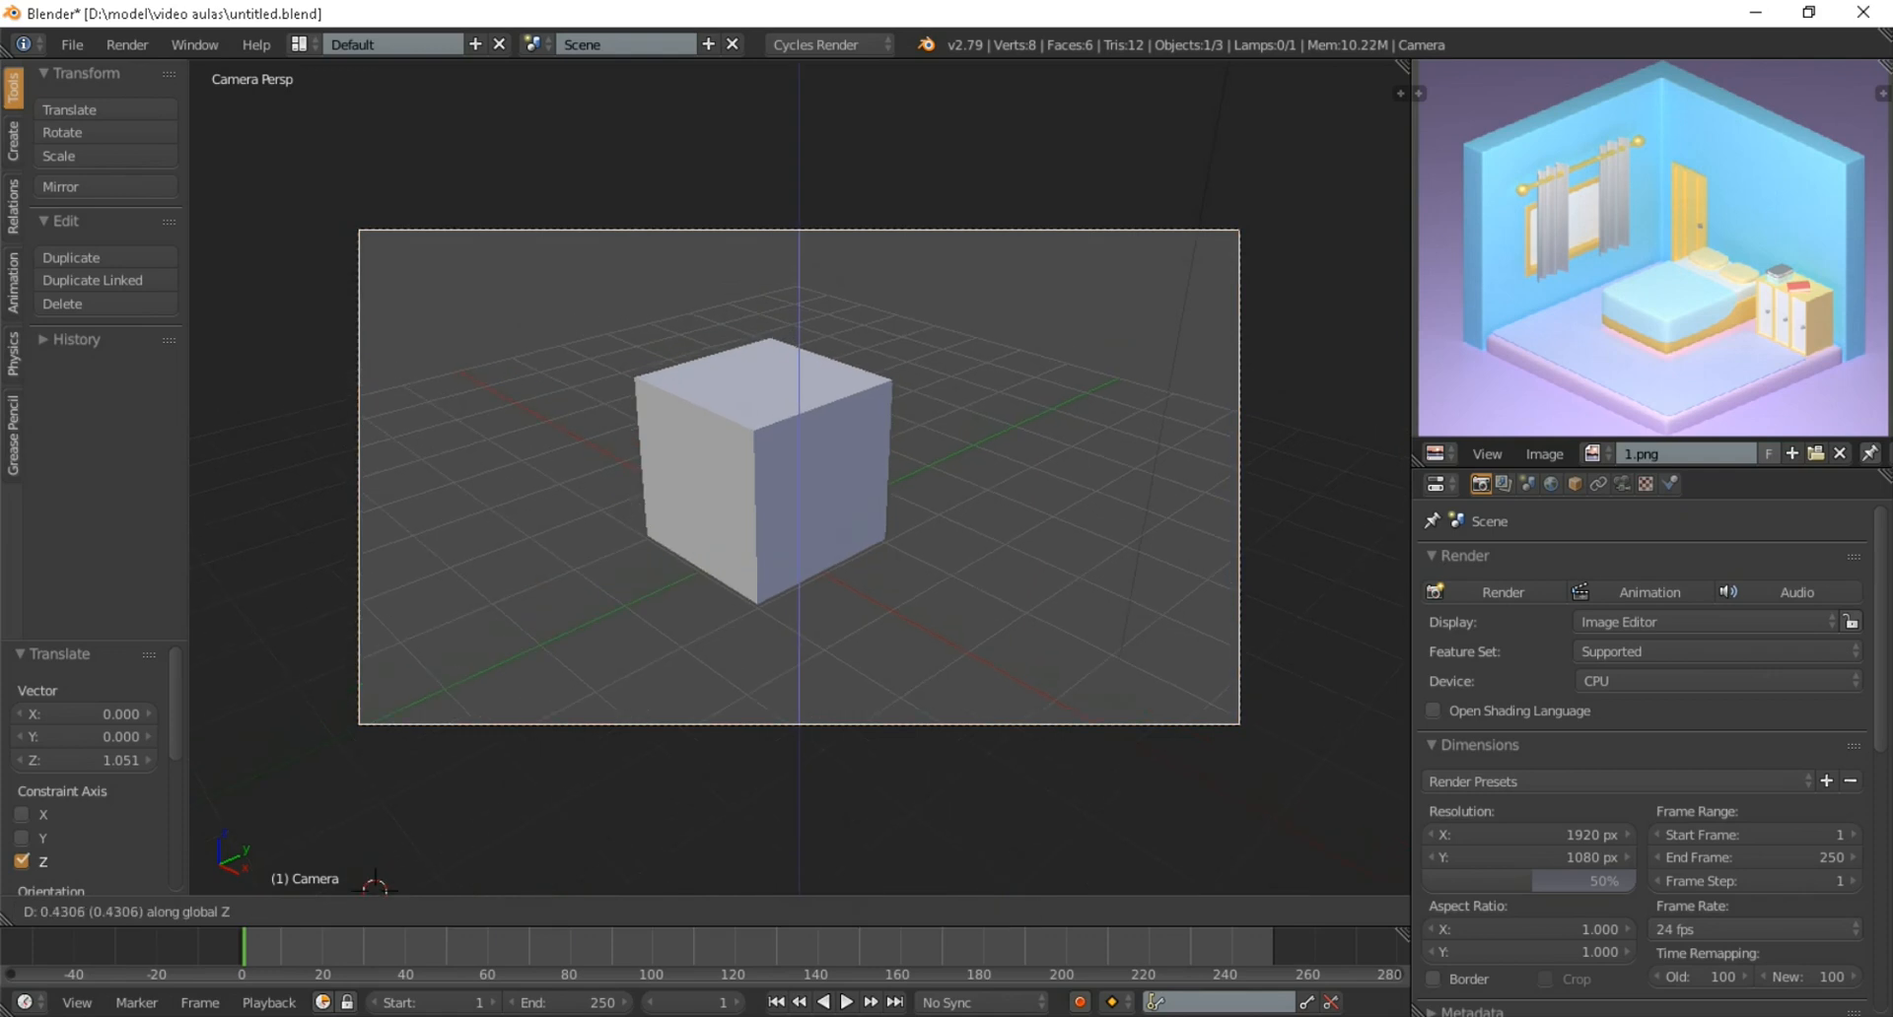
pyautogui.press('Return')
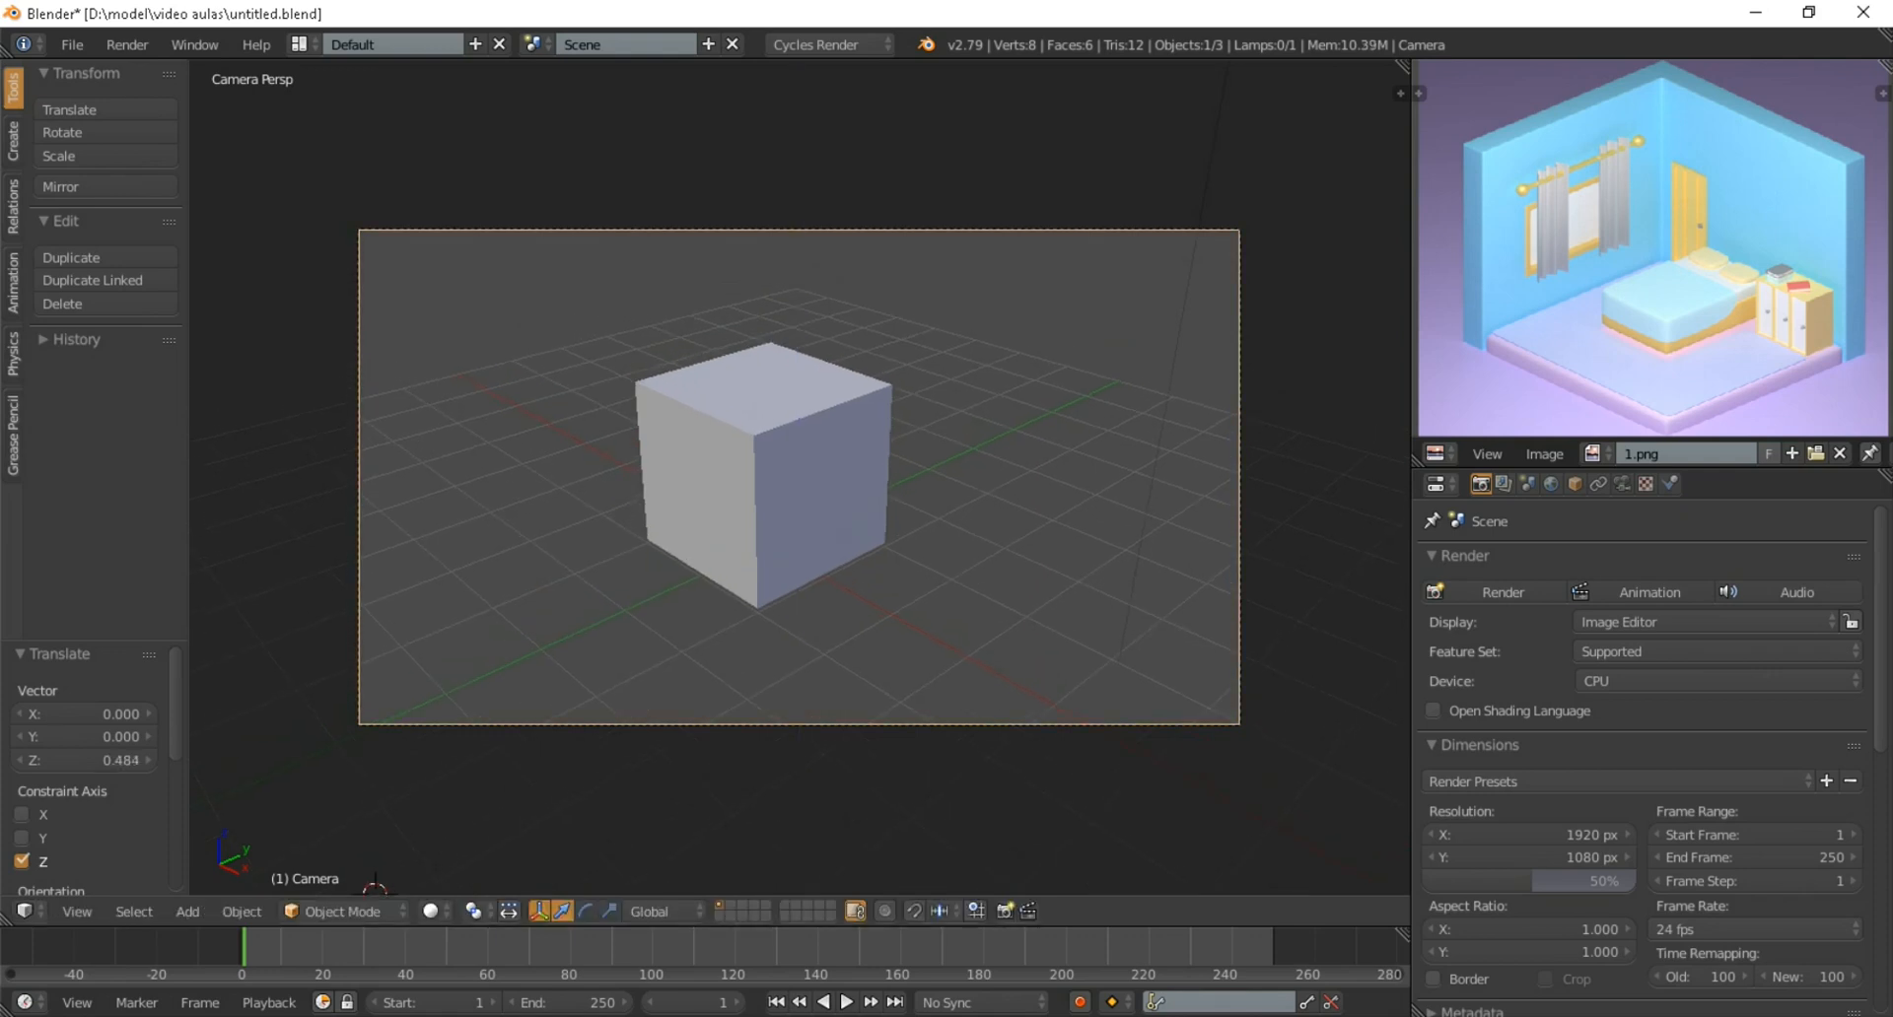
# Shift the camera about -0.39 units along the global X axis to centre the cube in the frame
pyautogui.press('g')
pyautogui.press('x')
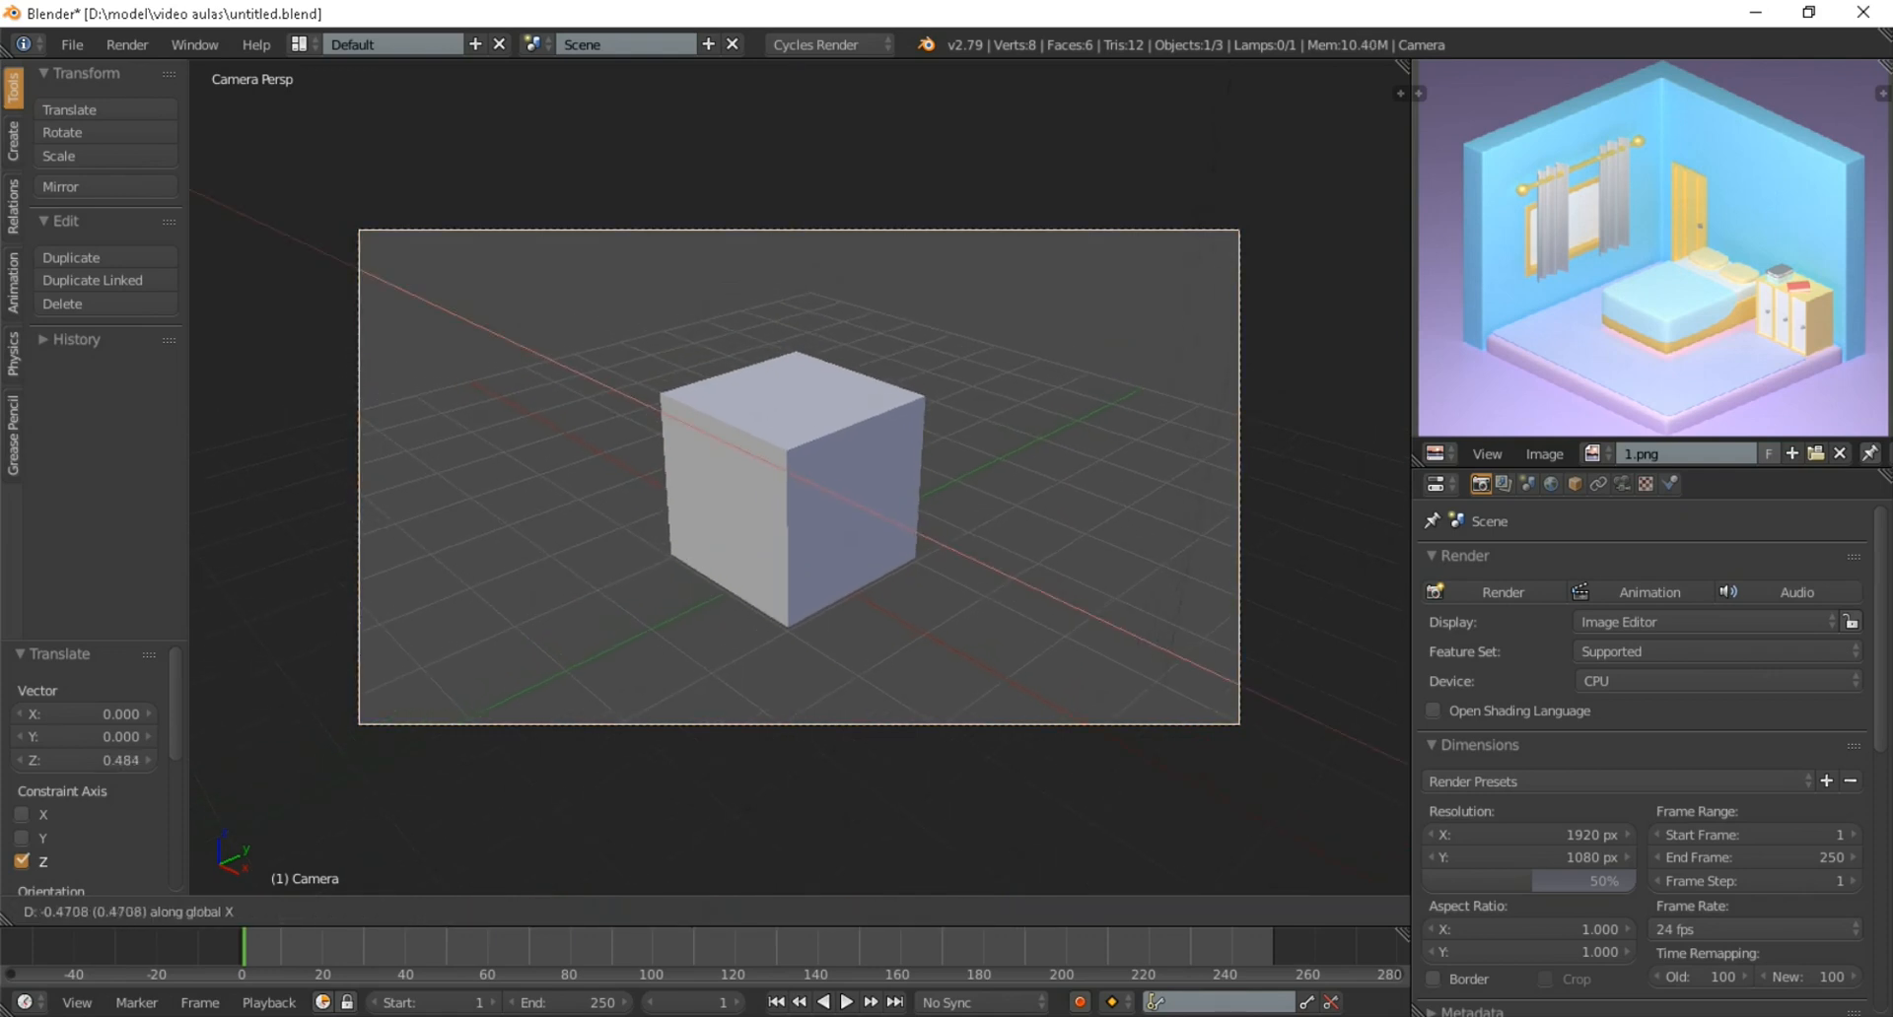
pyautogui.press('Return')
pyautogui.scroll(-2, 799, 477)
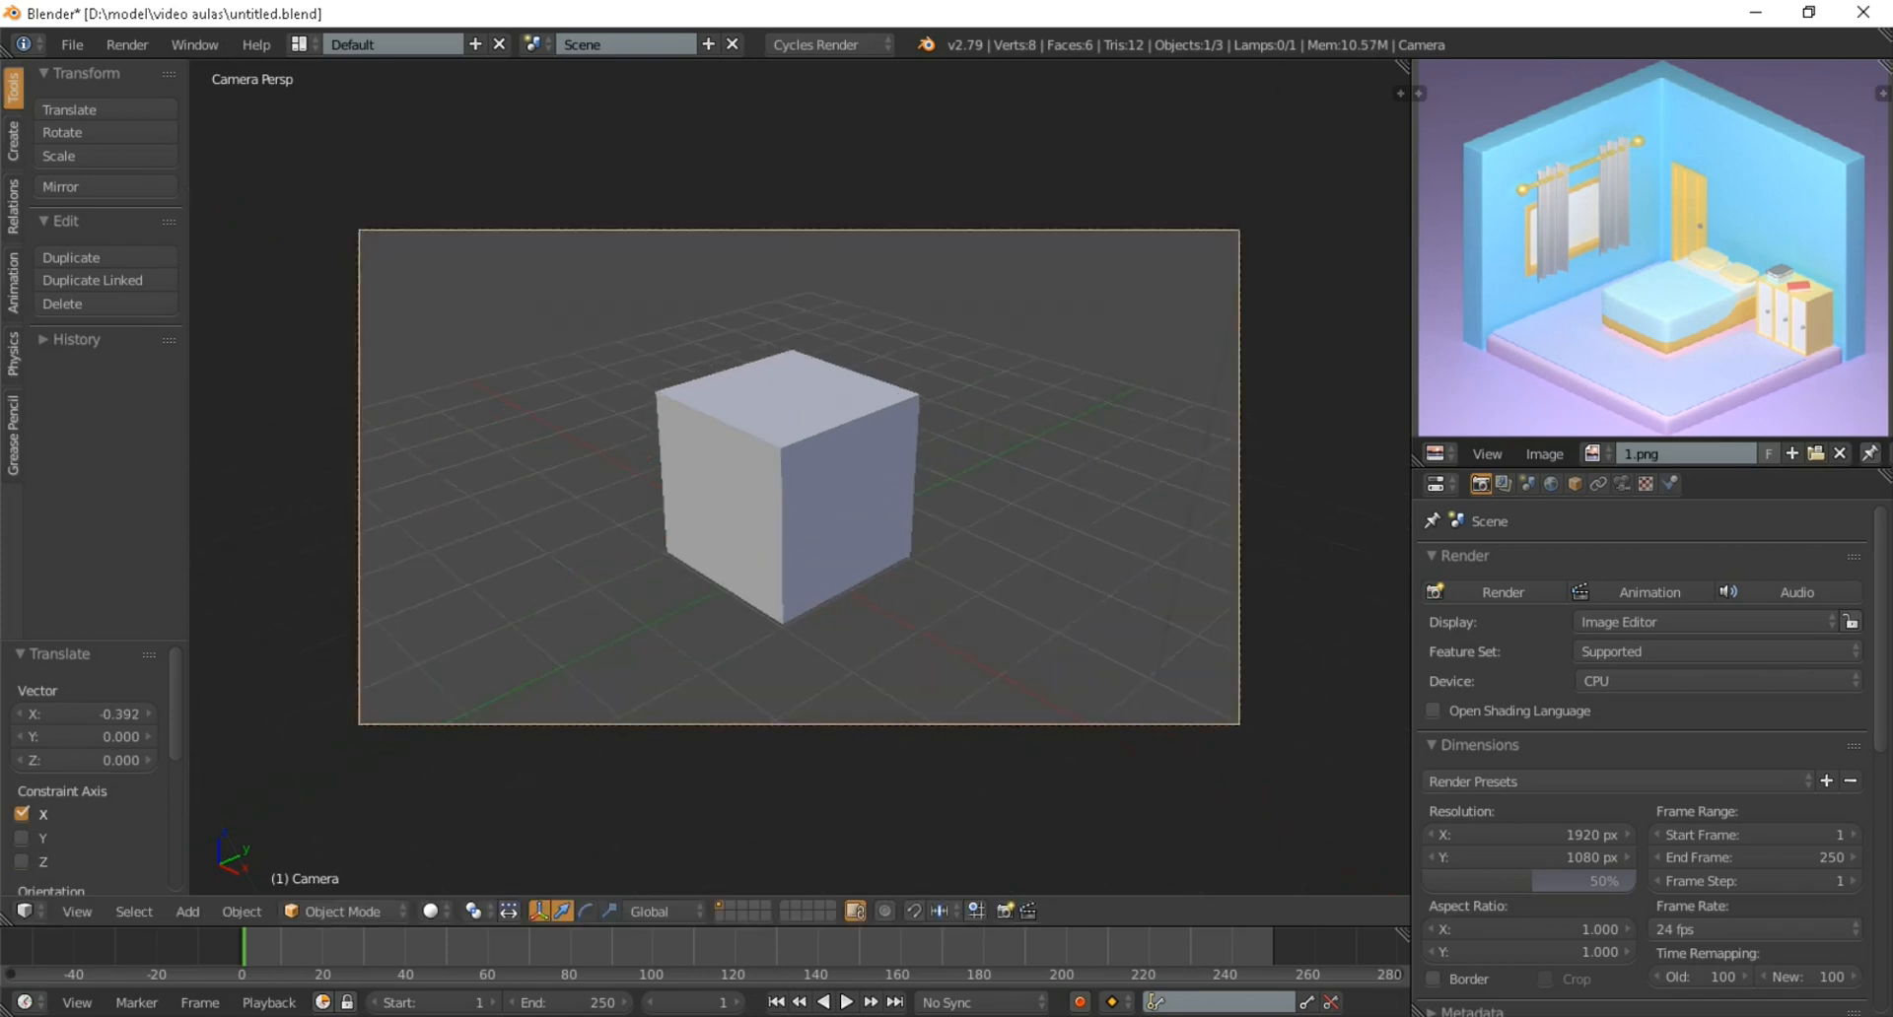
pyautogui.scroll(3, 799, 477)
pyautogui.scroll(-3, 798, 478)
pyautogui.scroll(3, 799, 477)
pyautogui.scroll(-2, 799, 478)
pyautogui.scroll(1, 799, 477)
# Delete the lamp from the scene
pyautogui.rightClick(799, 477)
pyautogui.scroll(-3, 799, 478)
pyautogui.scroll(4, 798, 477)
pyautogui.scroll(-3, 798, 477)
pyautogui.scroll(4, 798, 477)
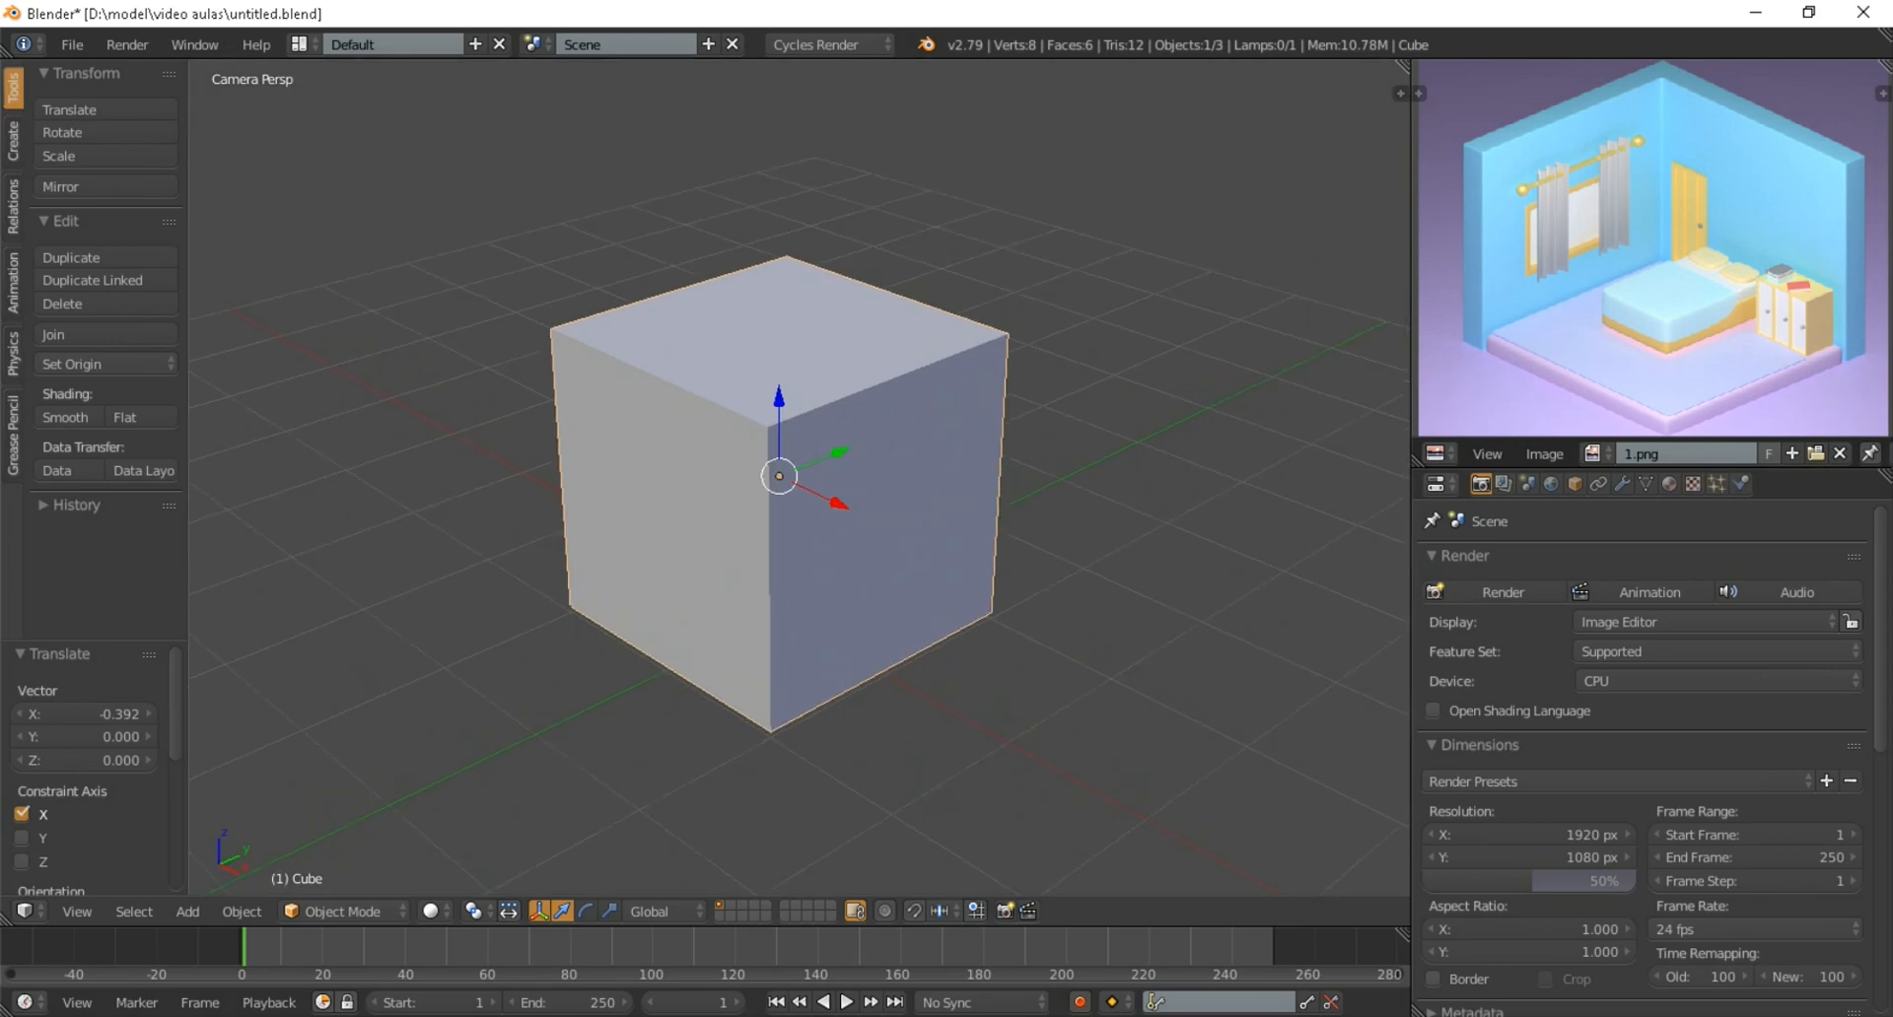
pyautogui.scroll(2, 798, 477)
pyautogui.scroll(-5, 799, 477)
pyautogui.scroll(1, 798, 477)
pyautogui.moveTo(799, 477)
pyautogui.mouseDown(button='middle')
pyautogui.moveTo(611, 436)
pyautogui.moveTo(720, 479)
pyautogui.moveTo(819, 477)
pyautogui.mouseUp(button='middle')
pyautogui.scroll(-5, 612, 436)
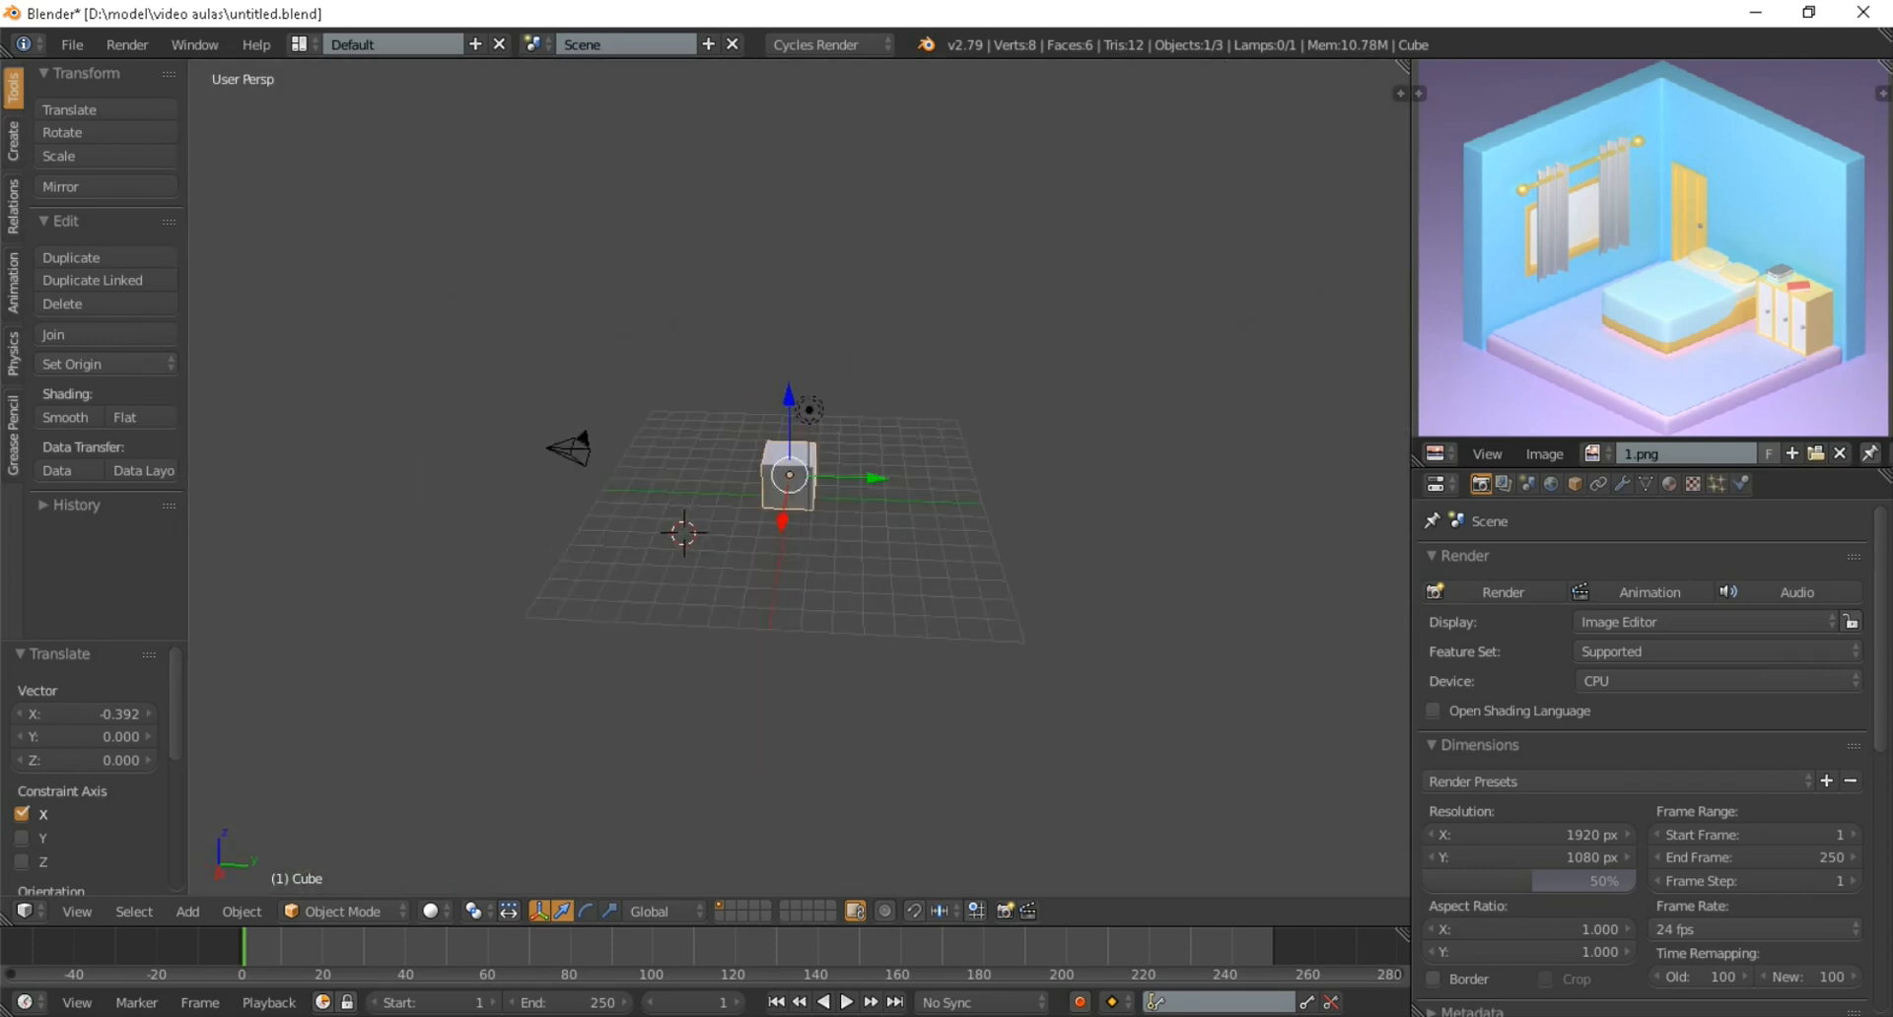
pyautogui.scroll(3, 819, 477)
pyautogui.rightClick(968, 323)
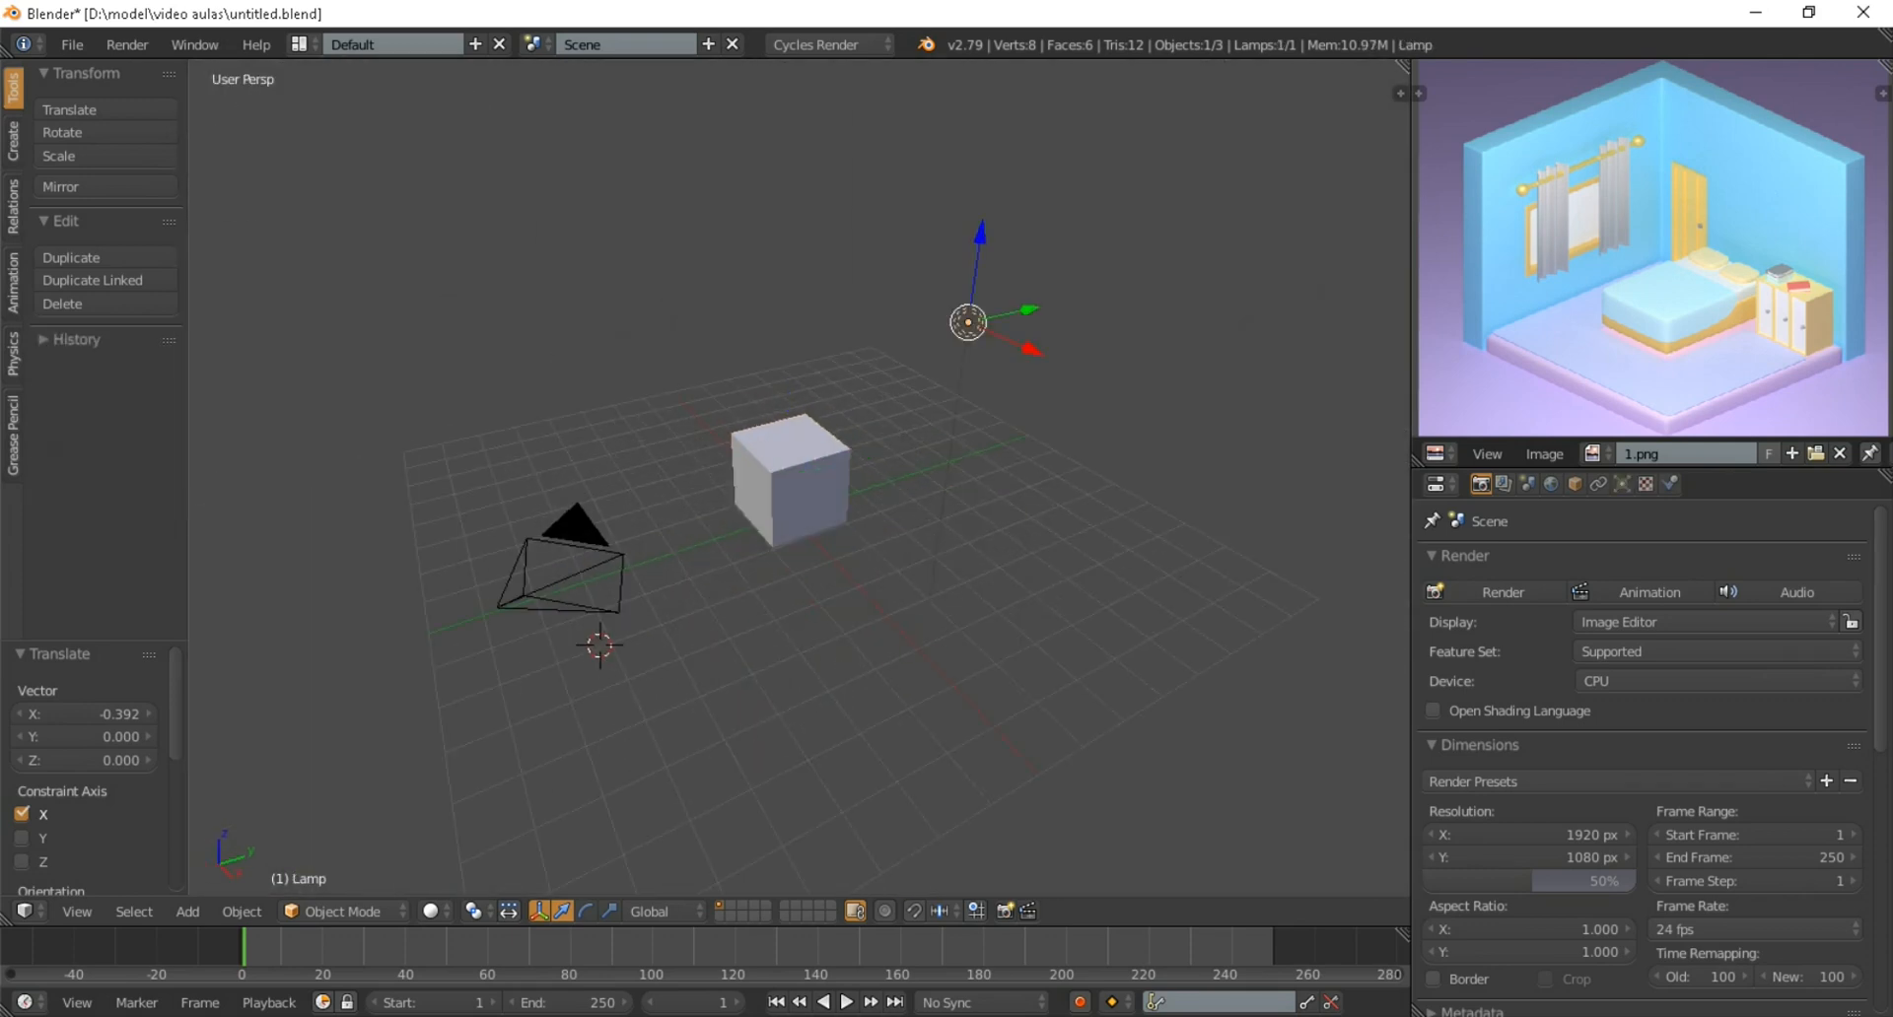
pyautogui.press('Delete')
# Return to the camera view and select the cube
pyautogui.moveTo(946, 374); pyautogui.dragTo(1070, 331, button='middle')
pyautogui.scroll(3, 1119, 349)
pyautogui.scroll(1, 992, 452)
pyautogui.scroll(-2, 1070, 330)
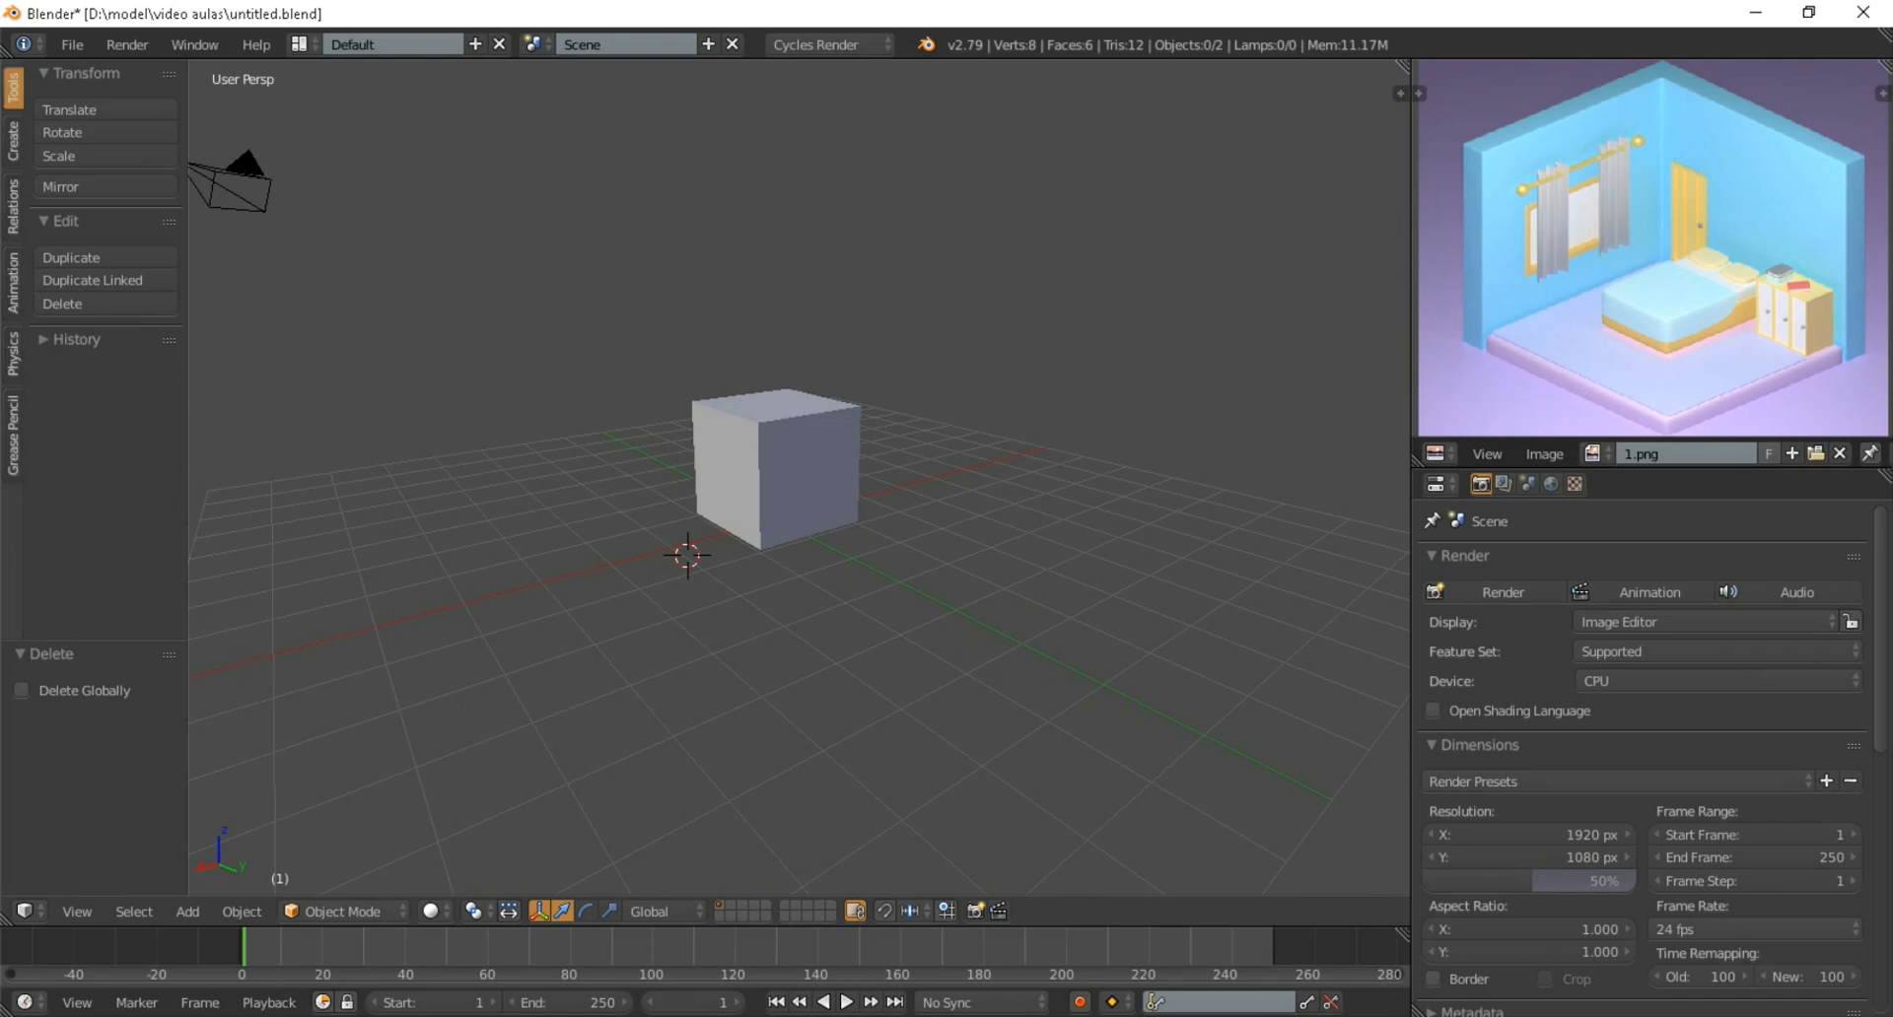
pyautogui.press('KP_0')
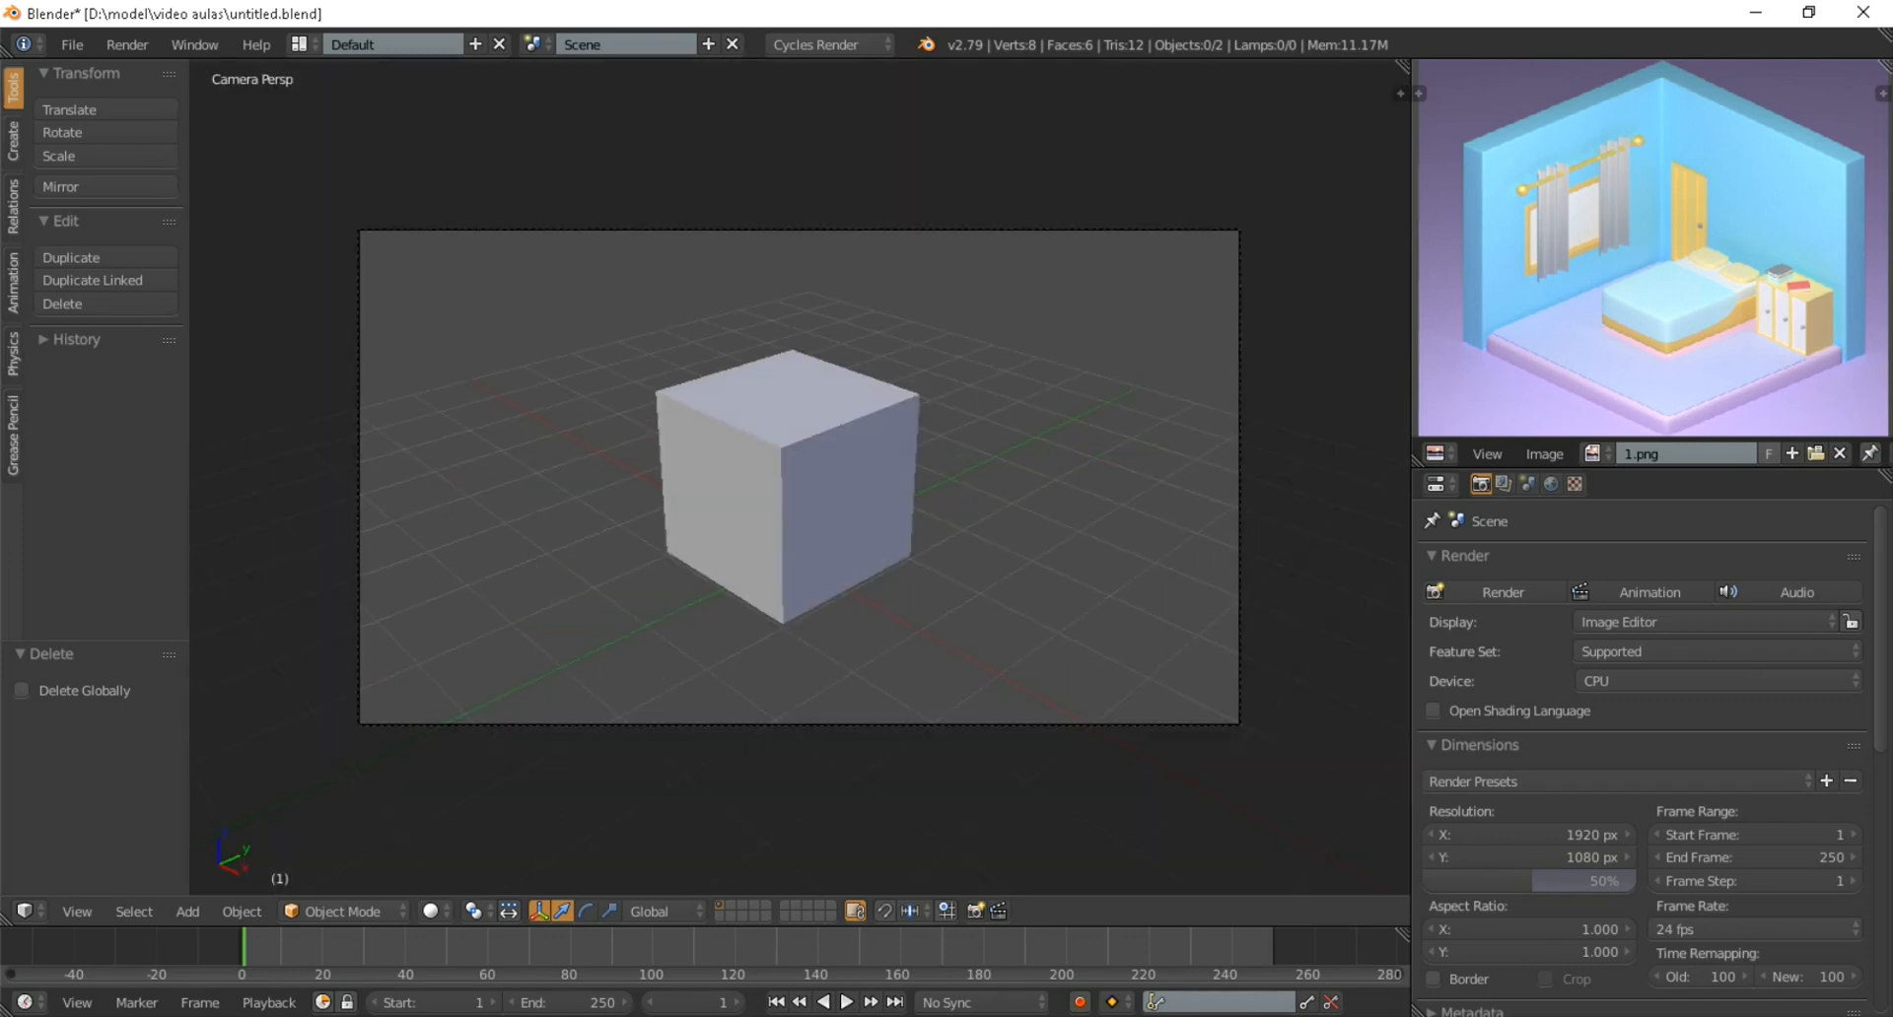
pyautogui.scroll(2, 798, 478)
pyautogui.rightClick(798, 478)
pyautogui.scroll(-2, 799, 479)
pyautogui.scroll(2, 799, 479)
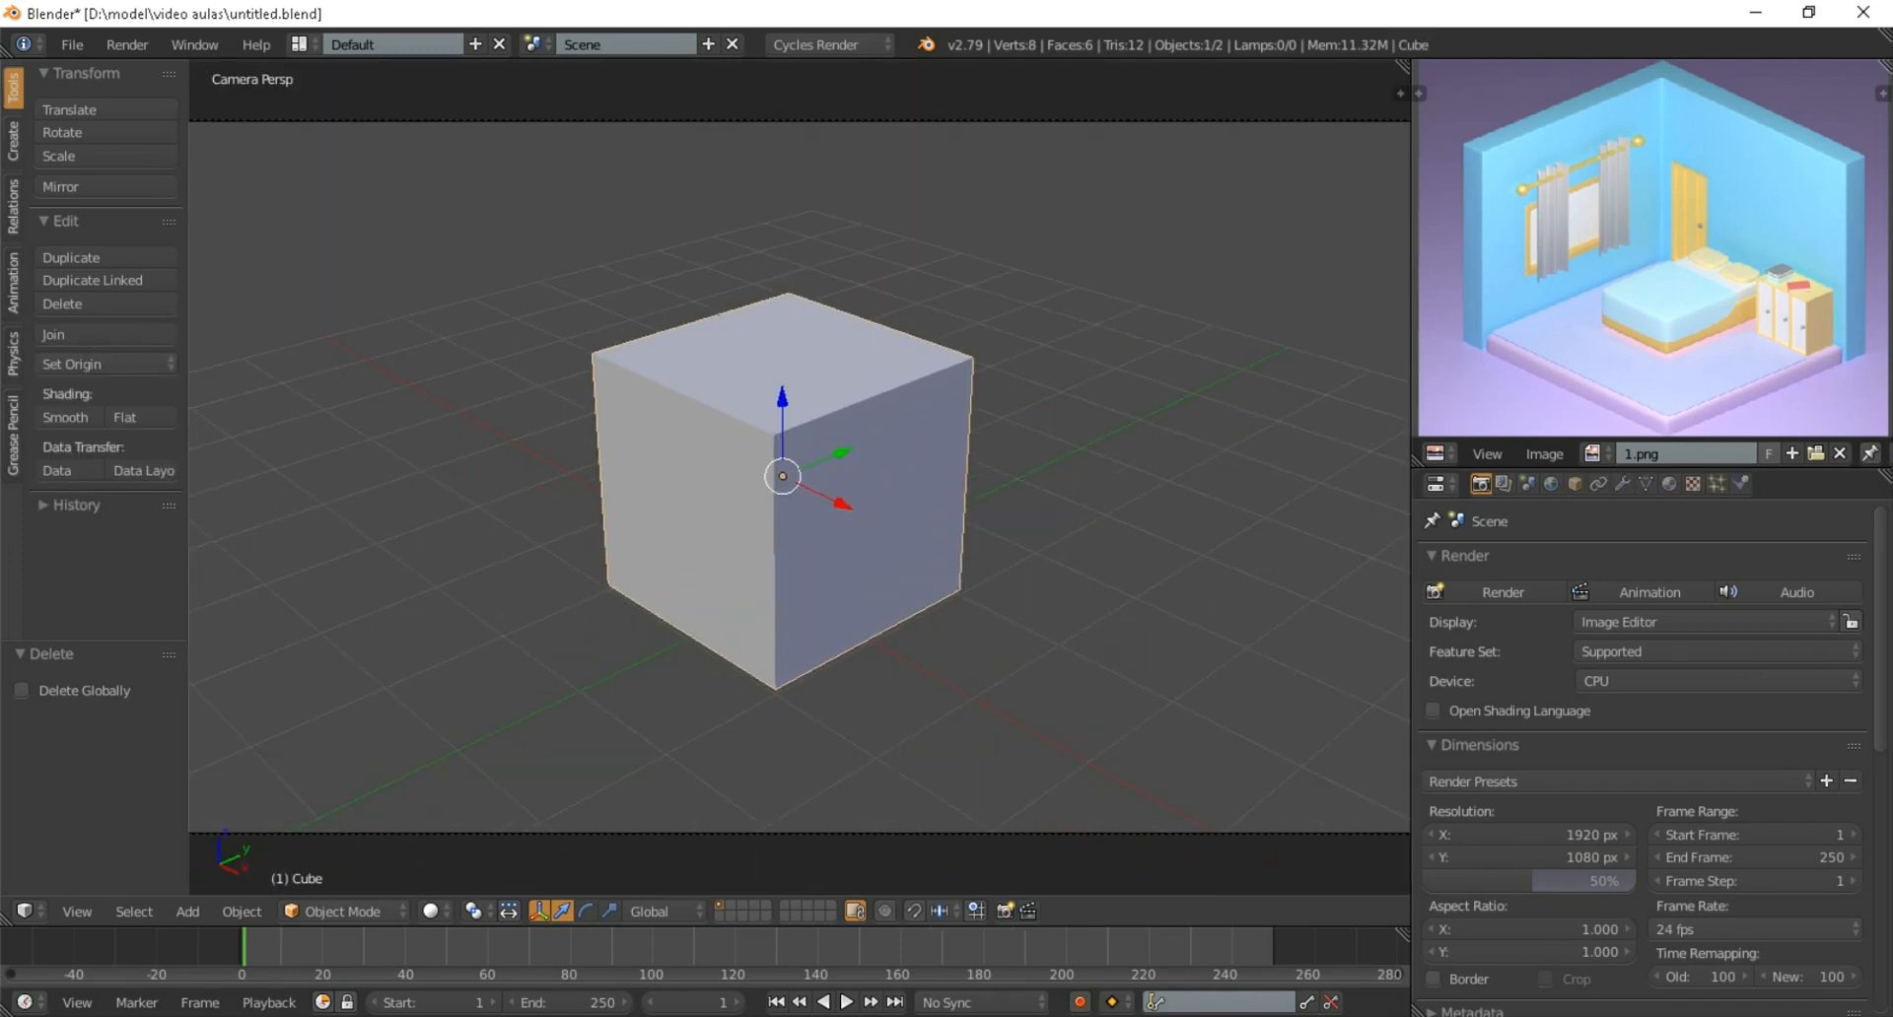
pyautogui.press('Tab')
pyautogui.scroll(-1, 799, 478)
pyautogui.scroll(1, 798, 478)
pyautogui.scroll(1, 798, 478)
pyautogui.scroll(-2, 799, 479)
pyautogui.scroll(1, 799, 478)
pyautogui.scroll(-2, 799, 478)
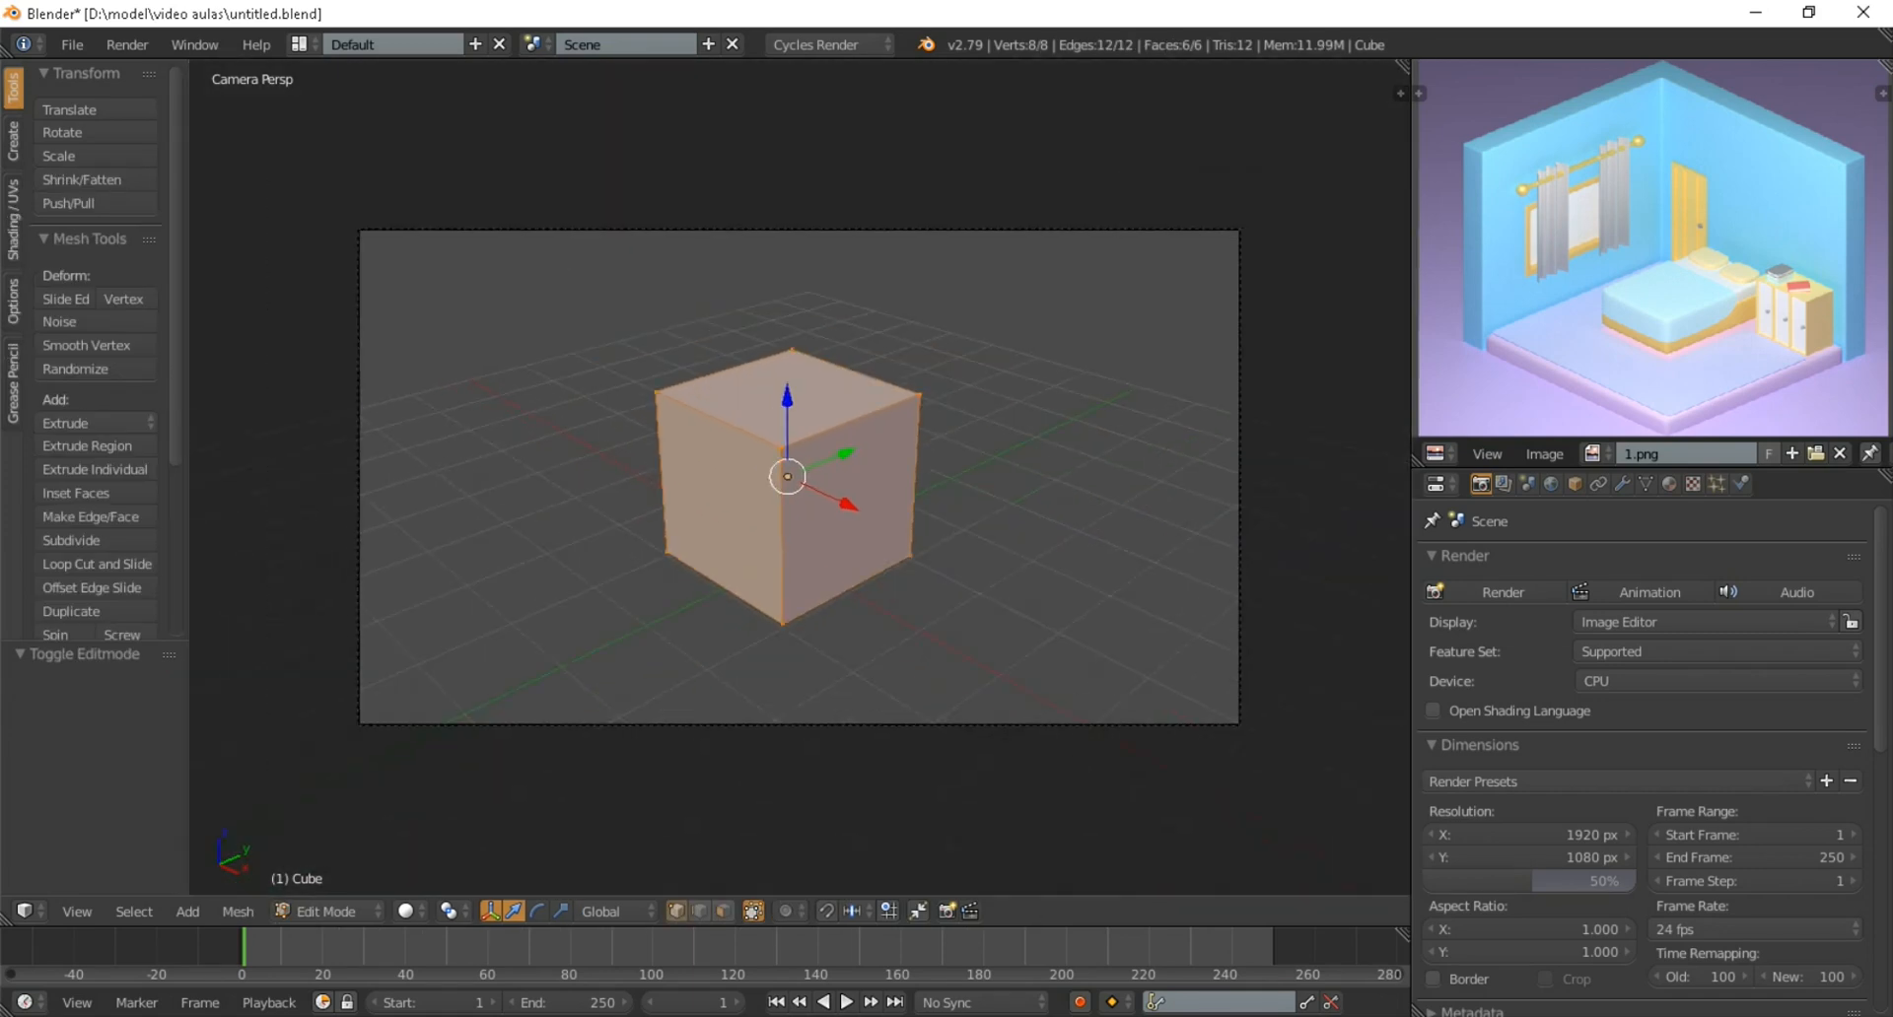
pyautogui.scroll(2, 799, 478)
pyautogui.scroll(-2, 798, 478)
pyautogui.click(405, 911)
pyautogui.click(325, 911)
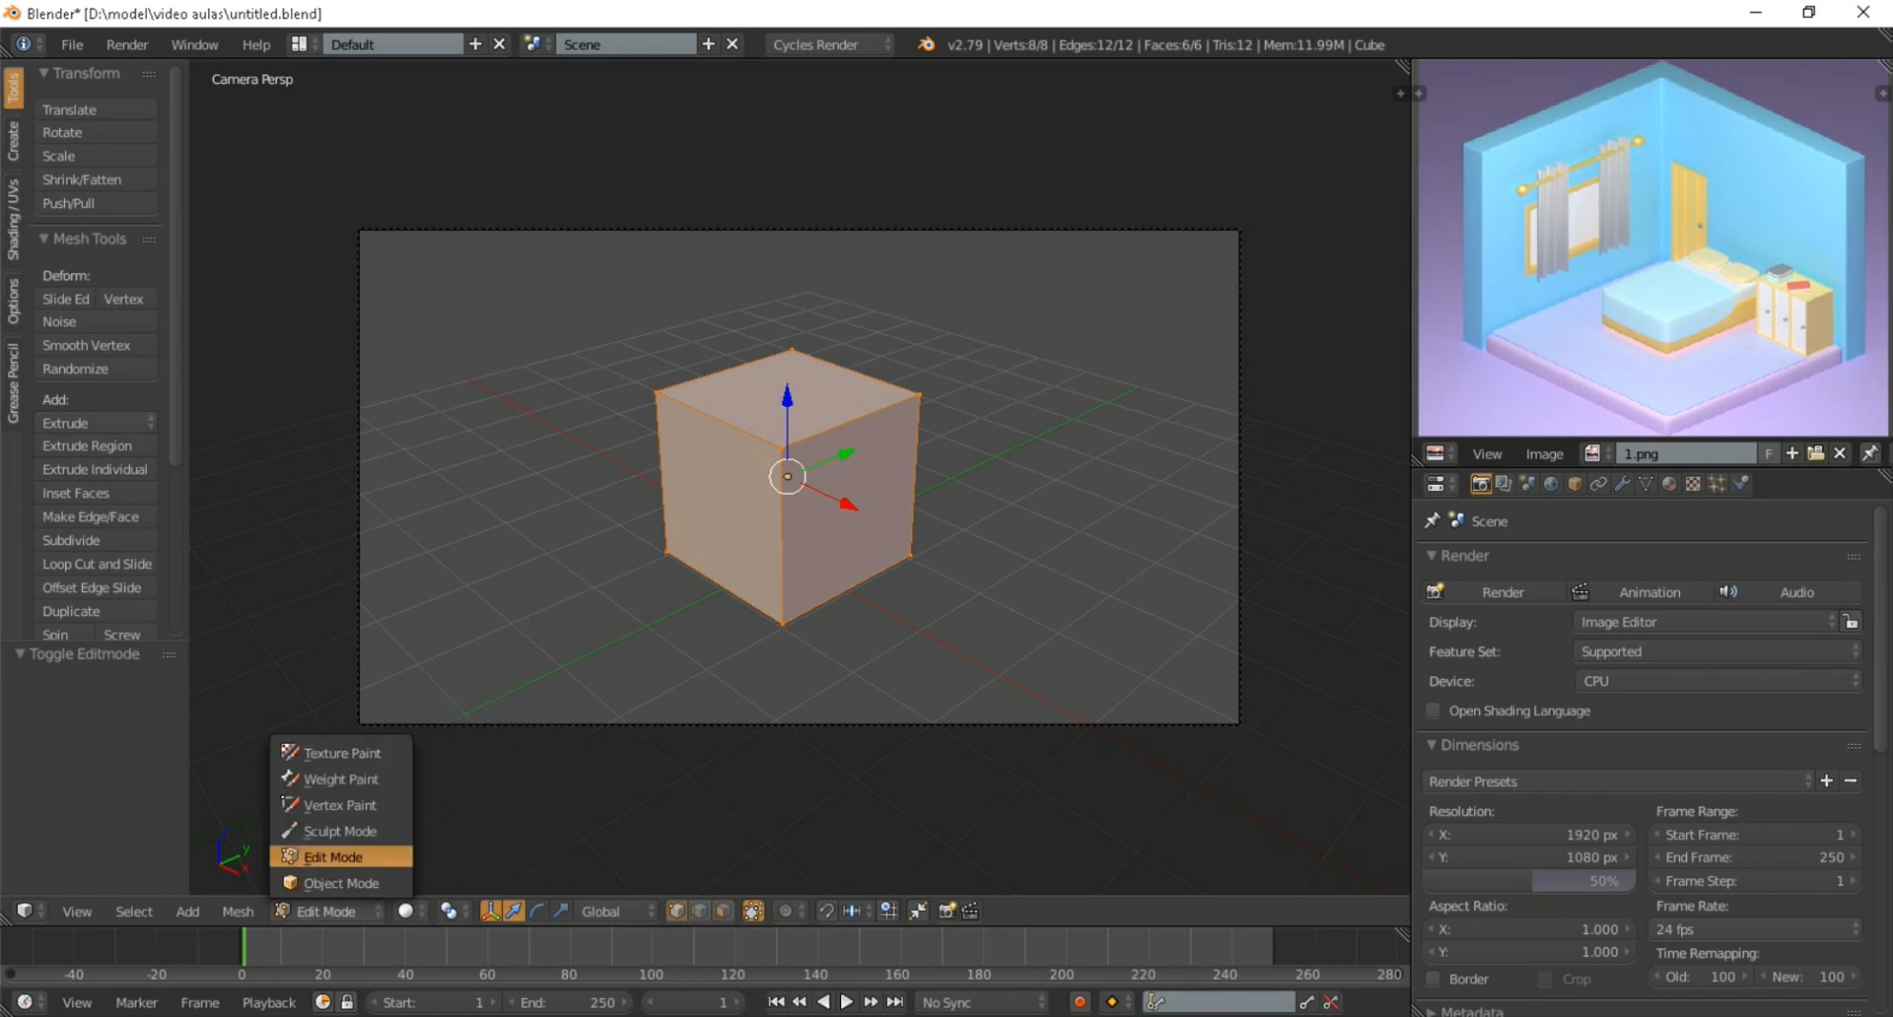
pyautogui.scroll(2, 799, 478)
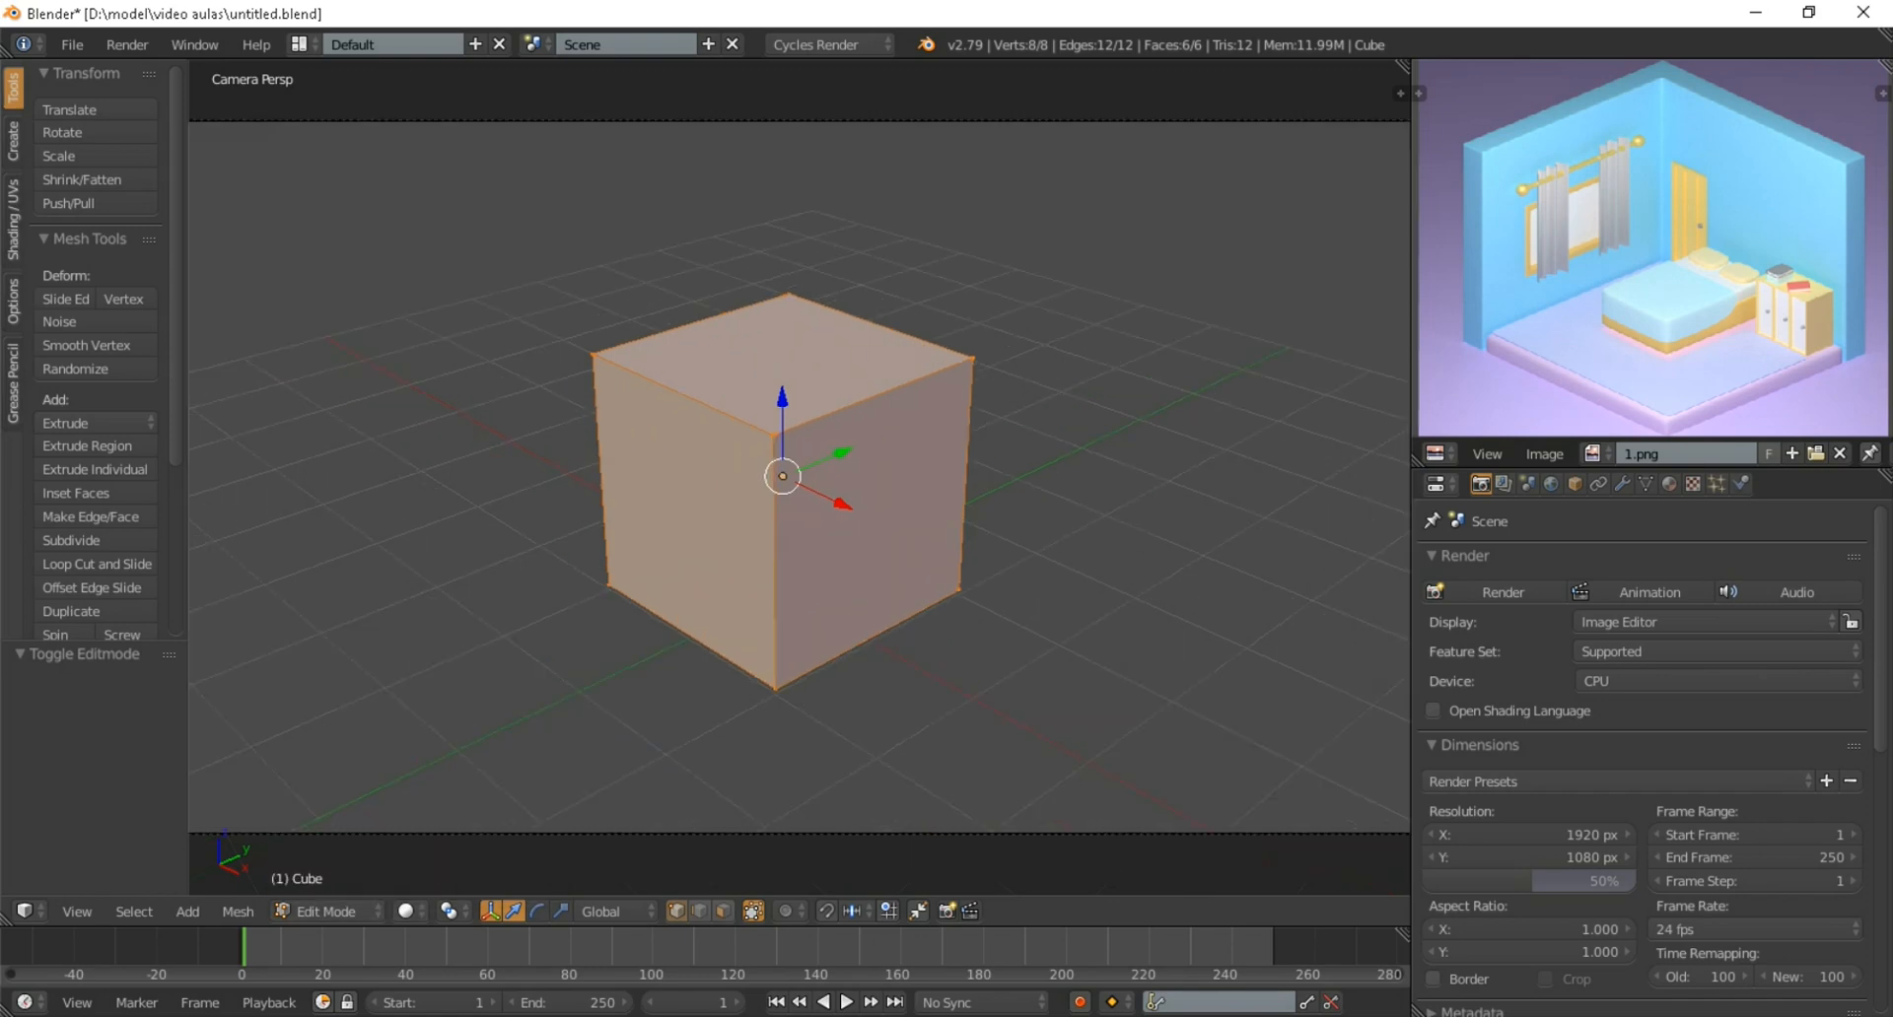
pyautogui.press('Tab')
pyautogui.scroll(-4, 798, 478)
pyautogui.scroll(5, 798, 478)
pyautogui.scroll(-3, 799, 478)
pyautogui.scroll(1, 799, 478)
pyautogui.scroll(1, 798, 478)
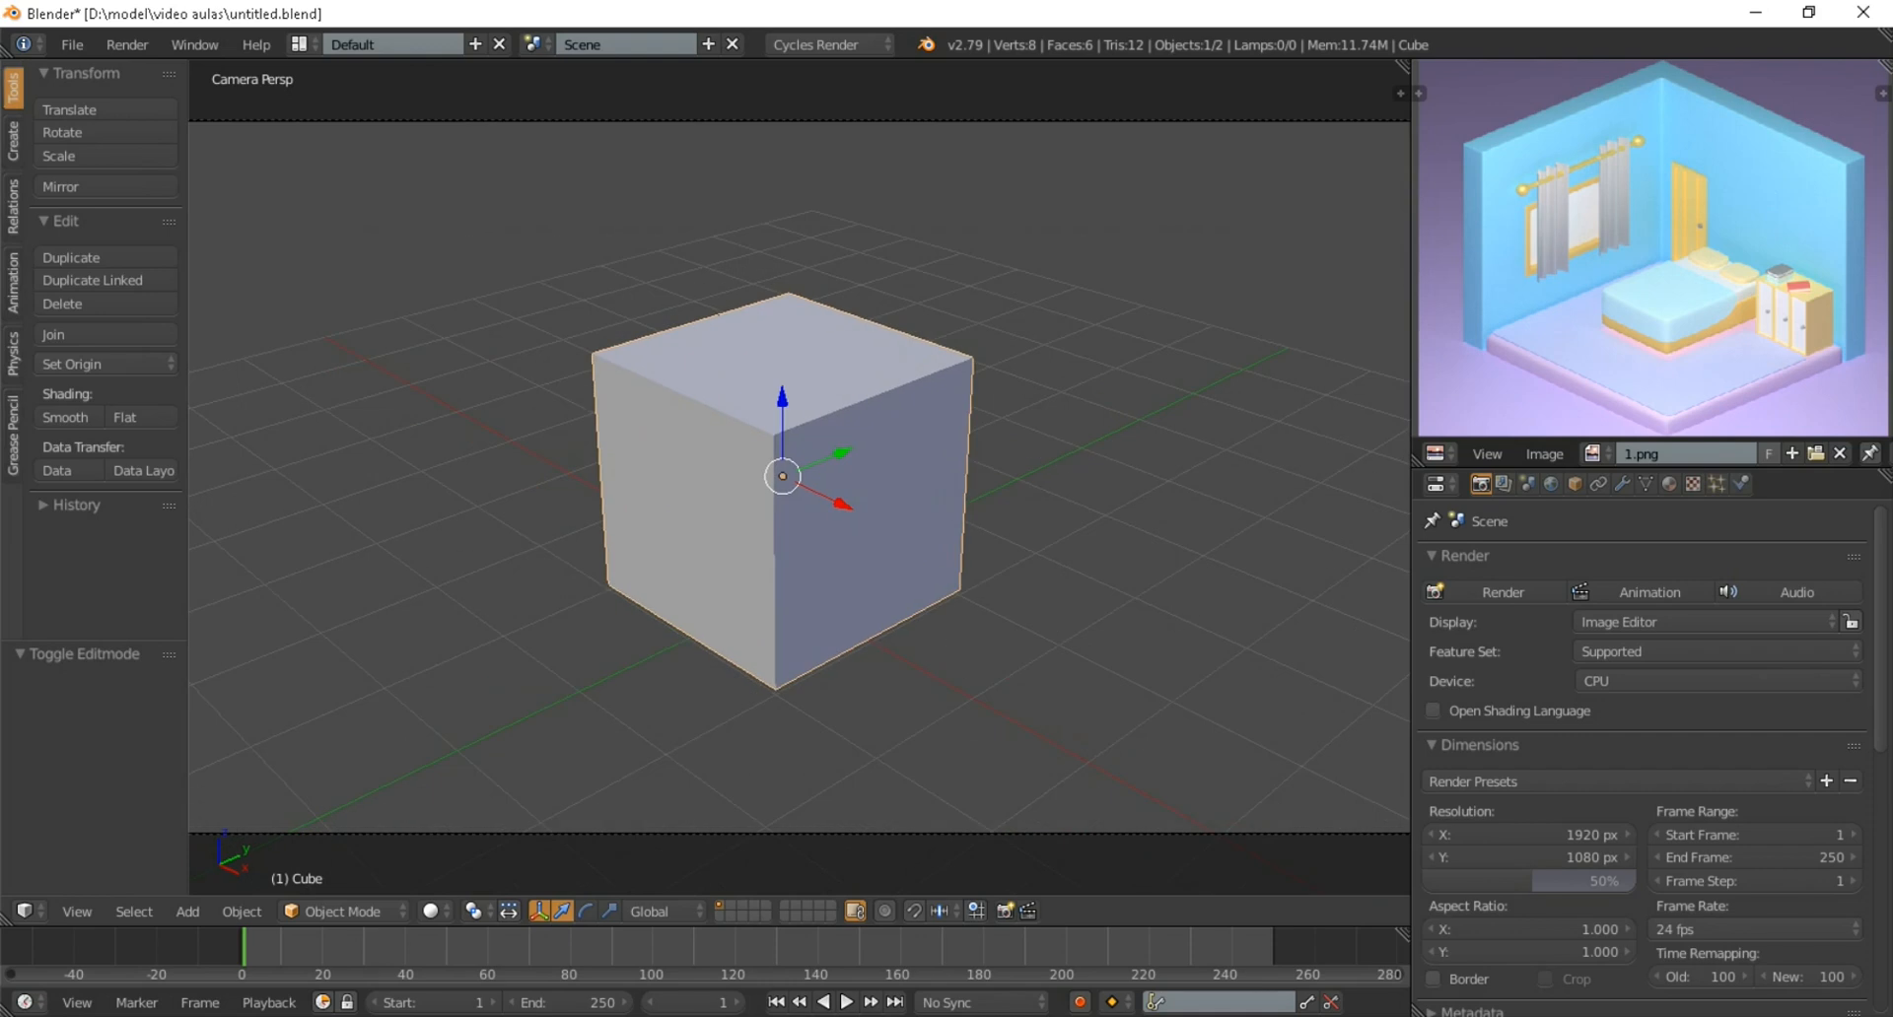
# Enter Edit Mode on the cube and switch to face selection
pyautogui.press('Tab')
pyautogui.scroll(1, 799, 478)
pyautogui.click(724, 911)
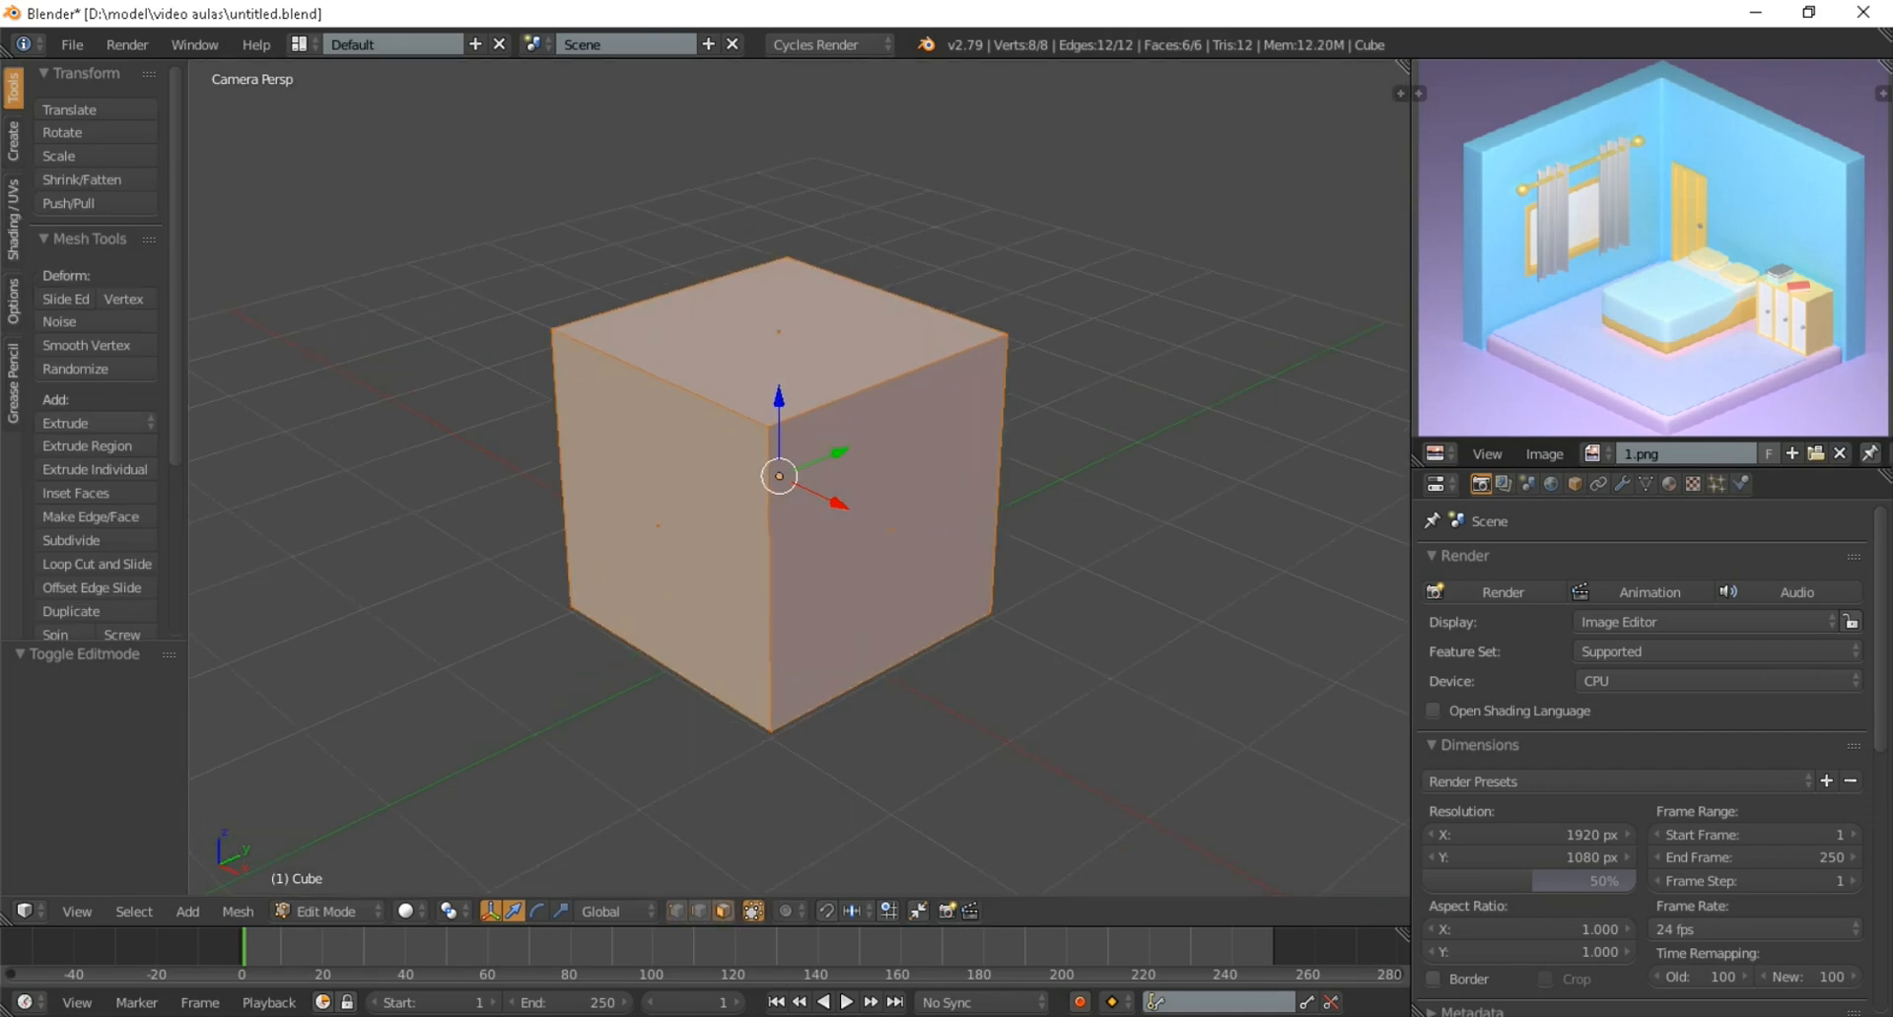
# Delete the cube's top face and the two side faces nearest the camera, leaving a floor and two walls
pyautogui.rightClick(658, 527)
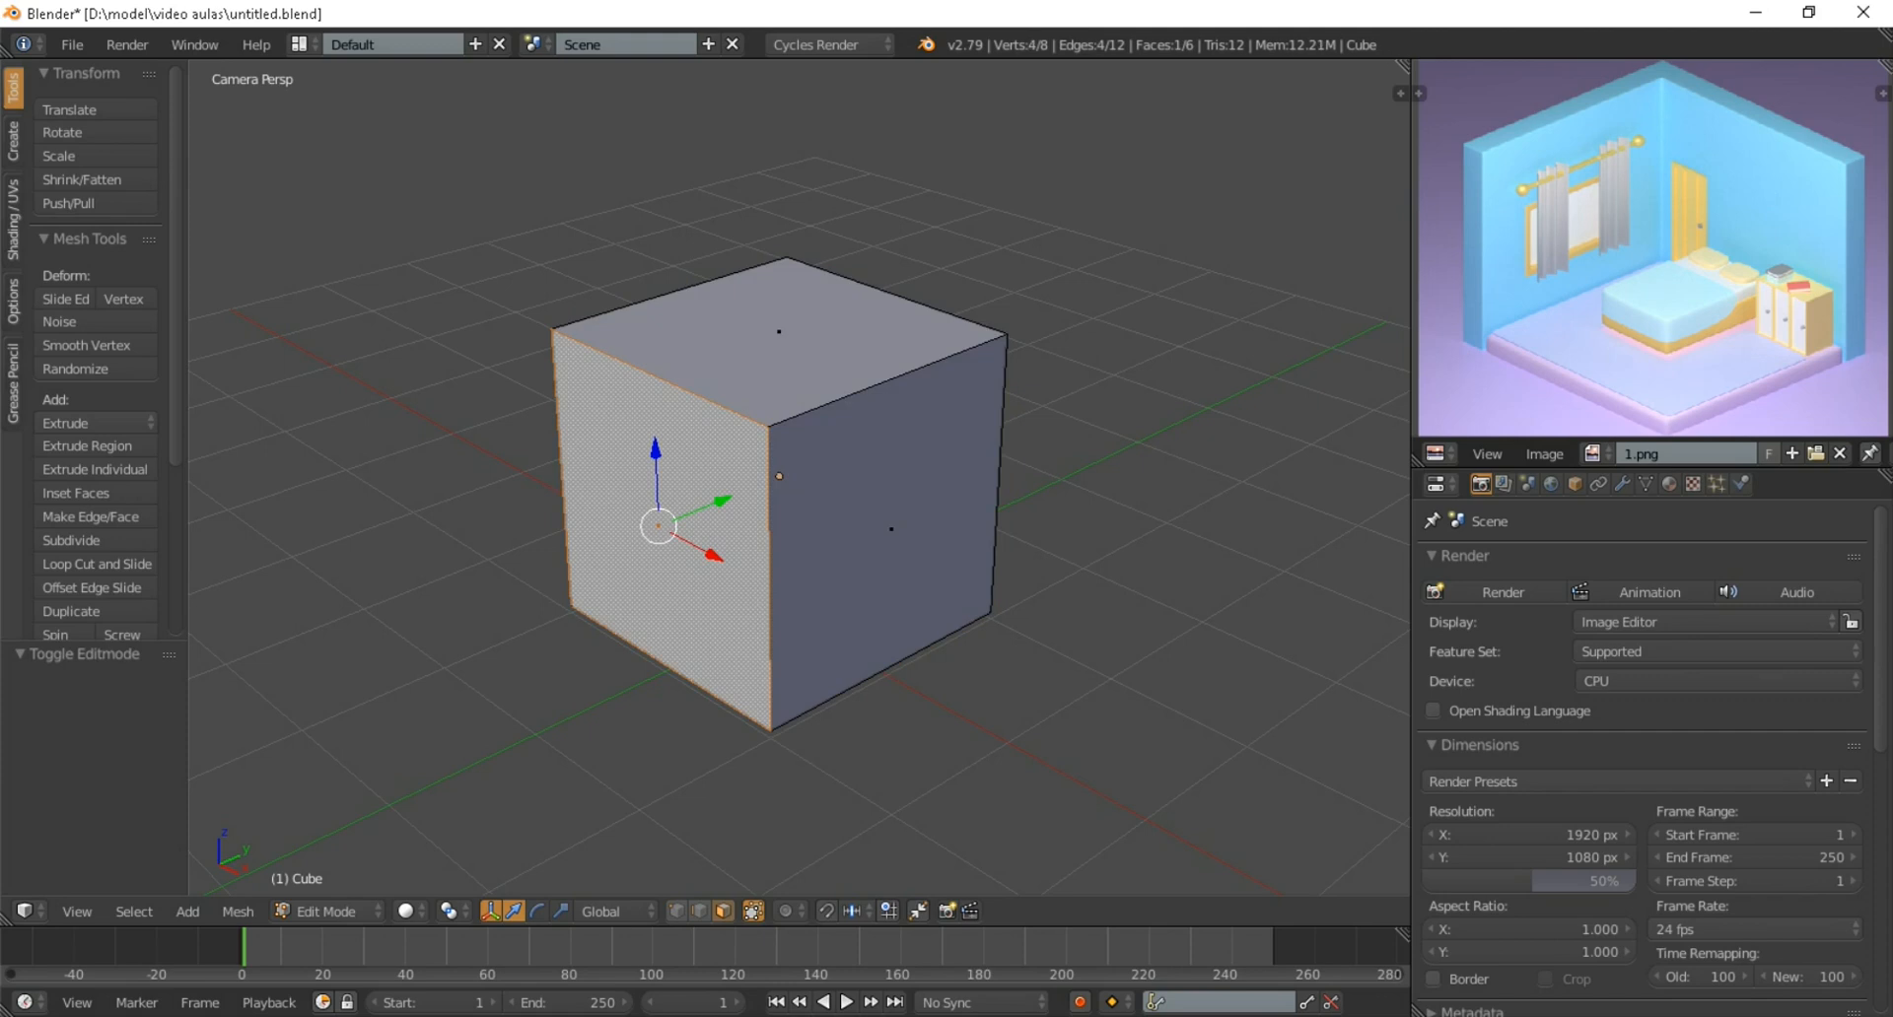
pyautogui.keyDown('shift'); pyautogui.rightClick(779, 332); pyautogui.keyUp('shift')
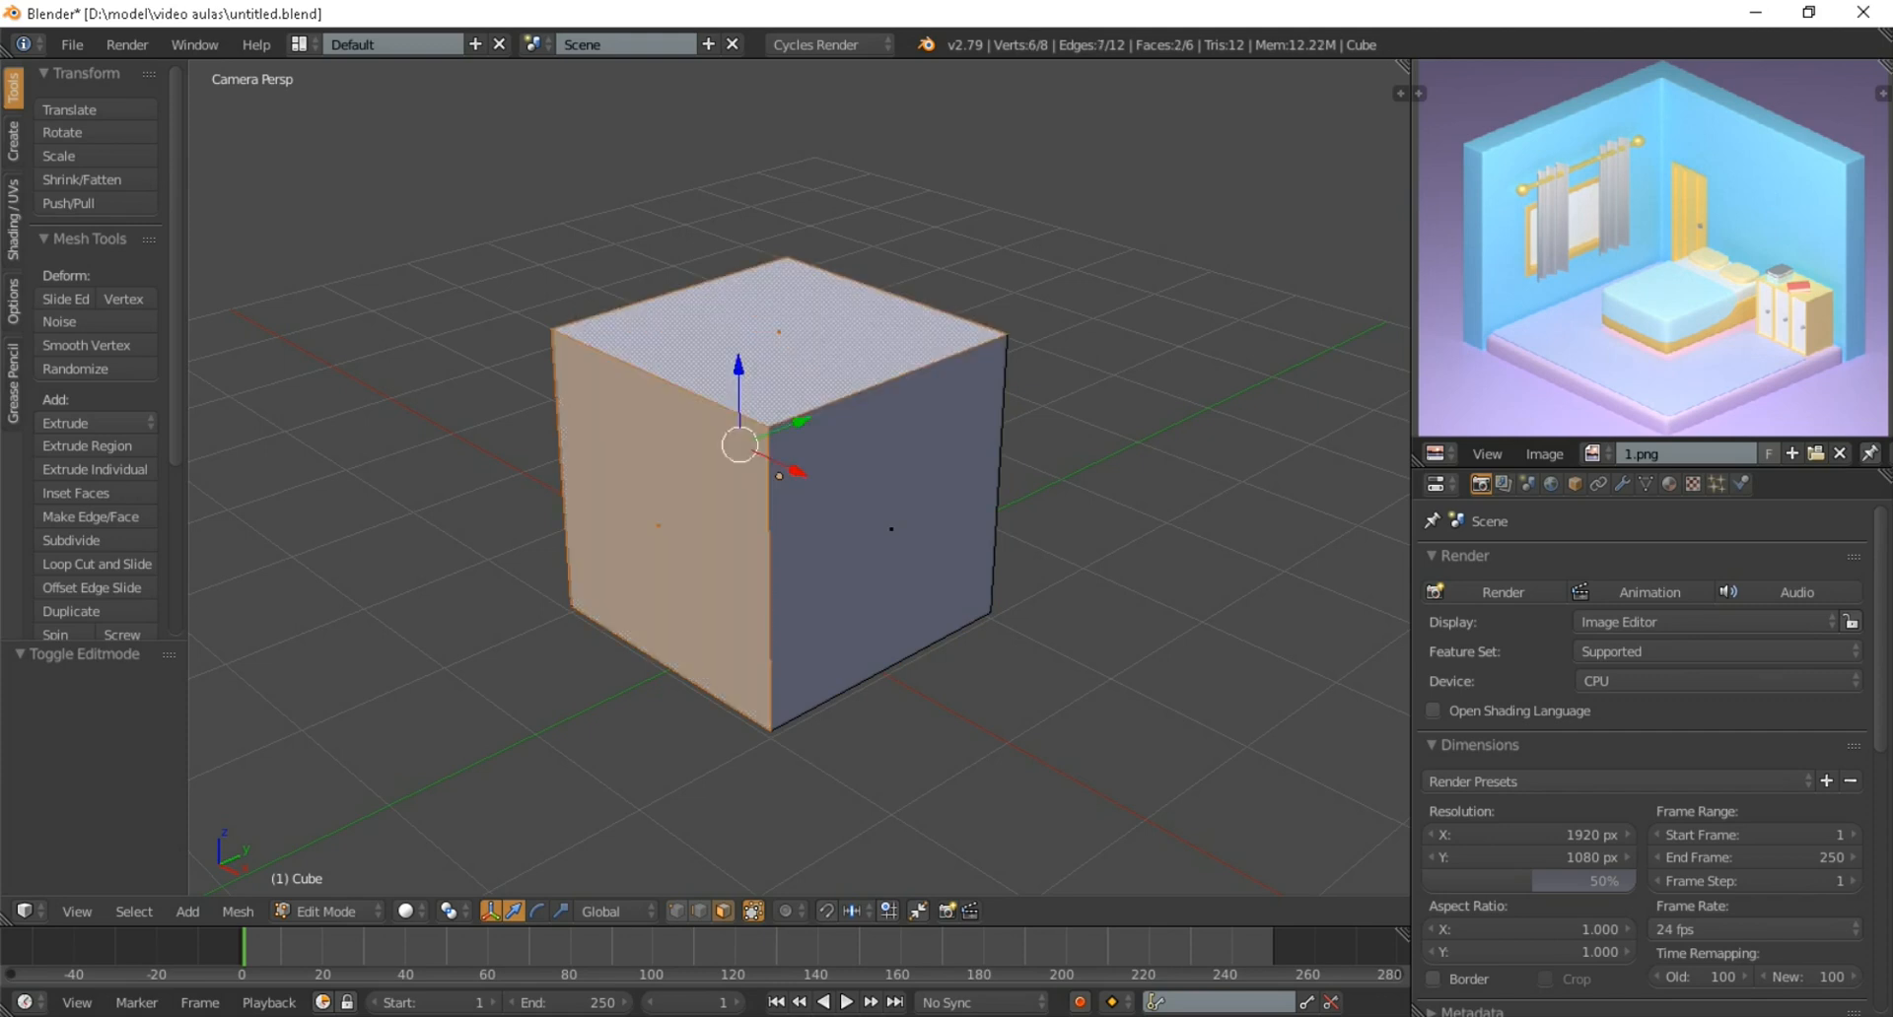
pyautogui.keyDown('shift'); pyautogui.rightClick(891, 529); pyautogui.keyUp('shift')
pyautogui.scroll(-2, 799, 478)
pyautogui.scroll(2, 798, 478)
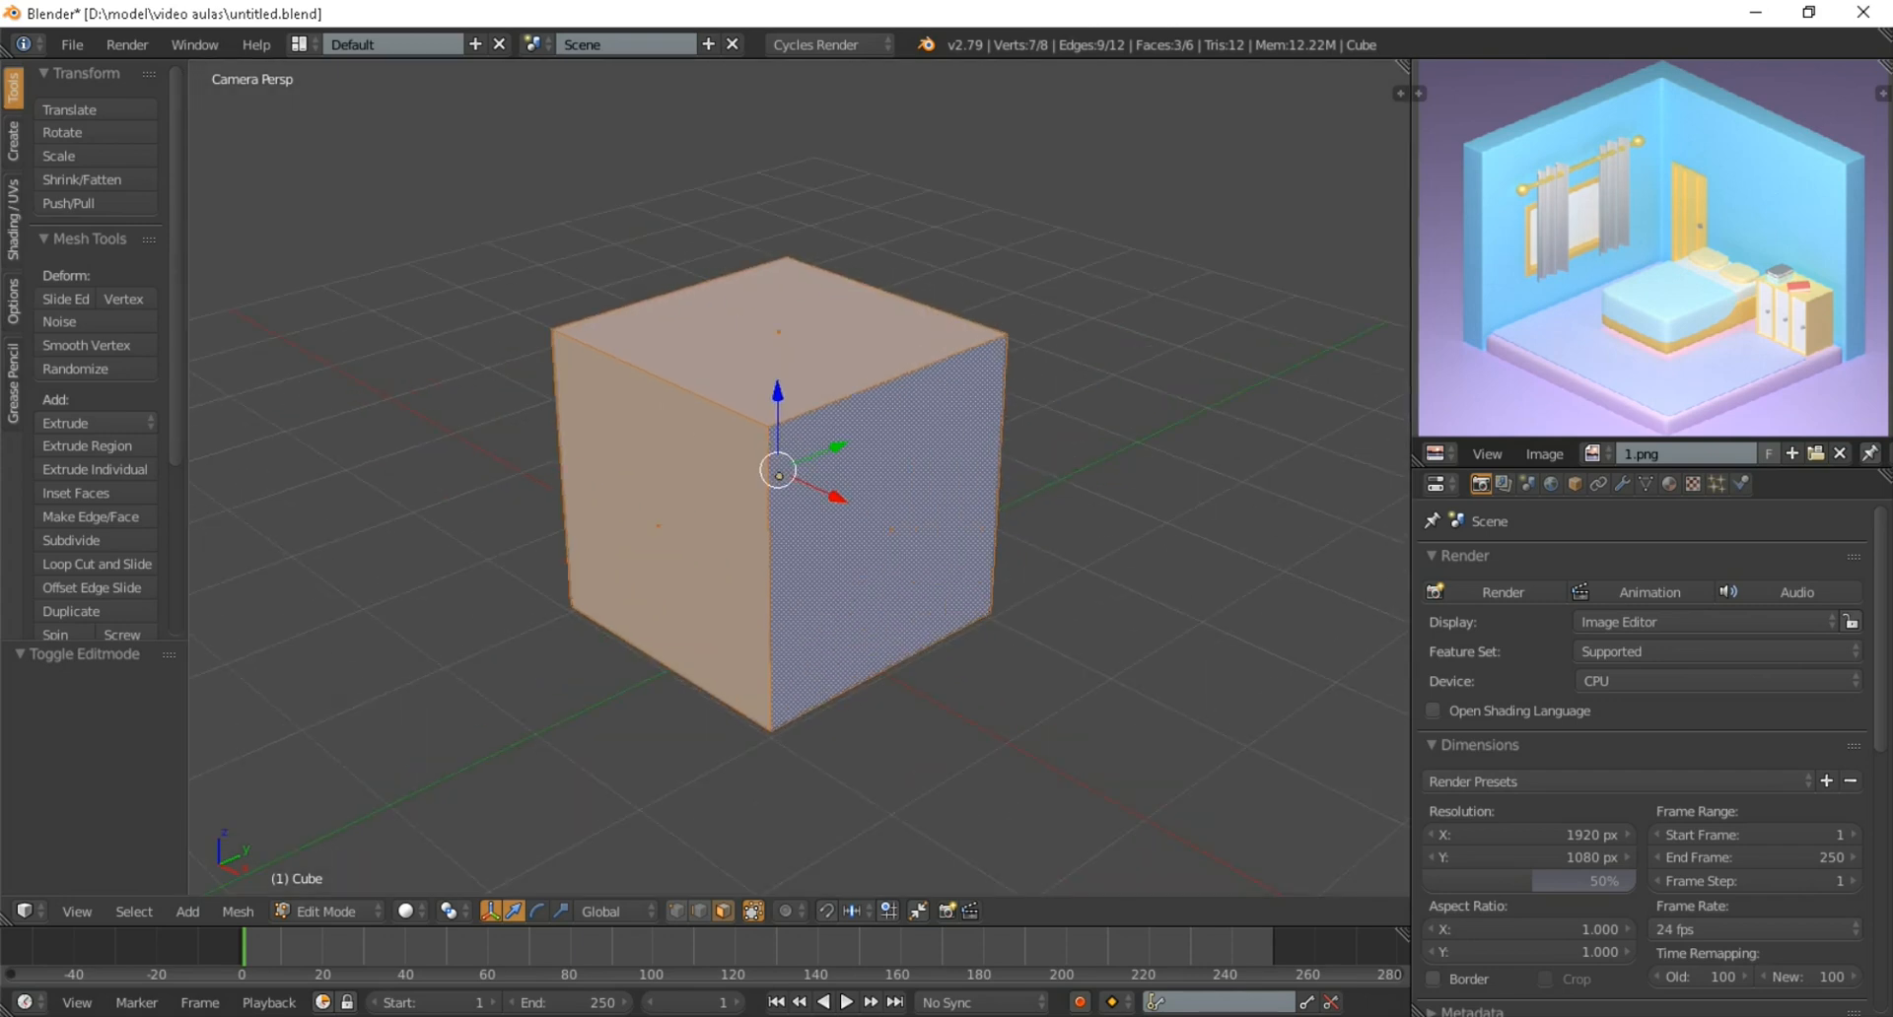
pyautogui.press('x')
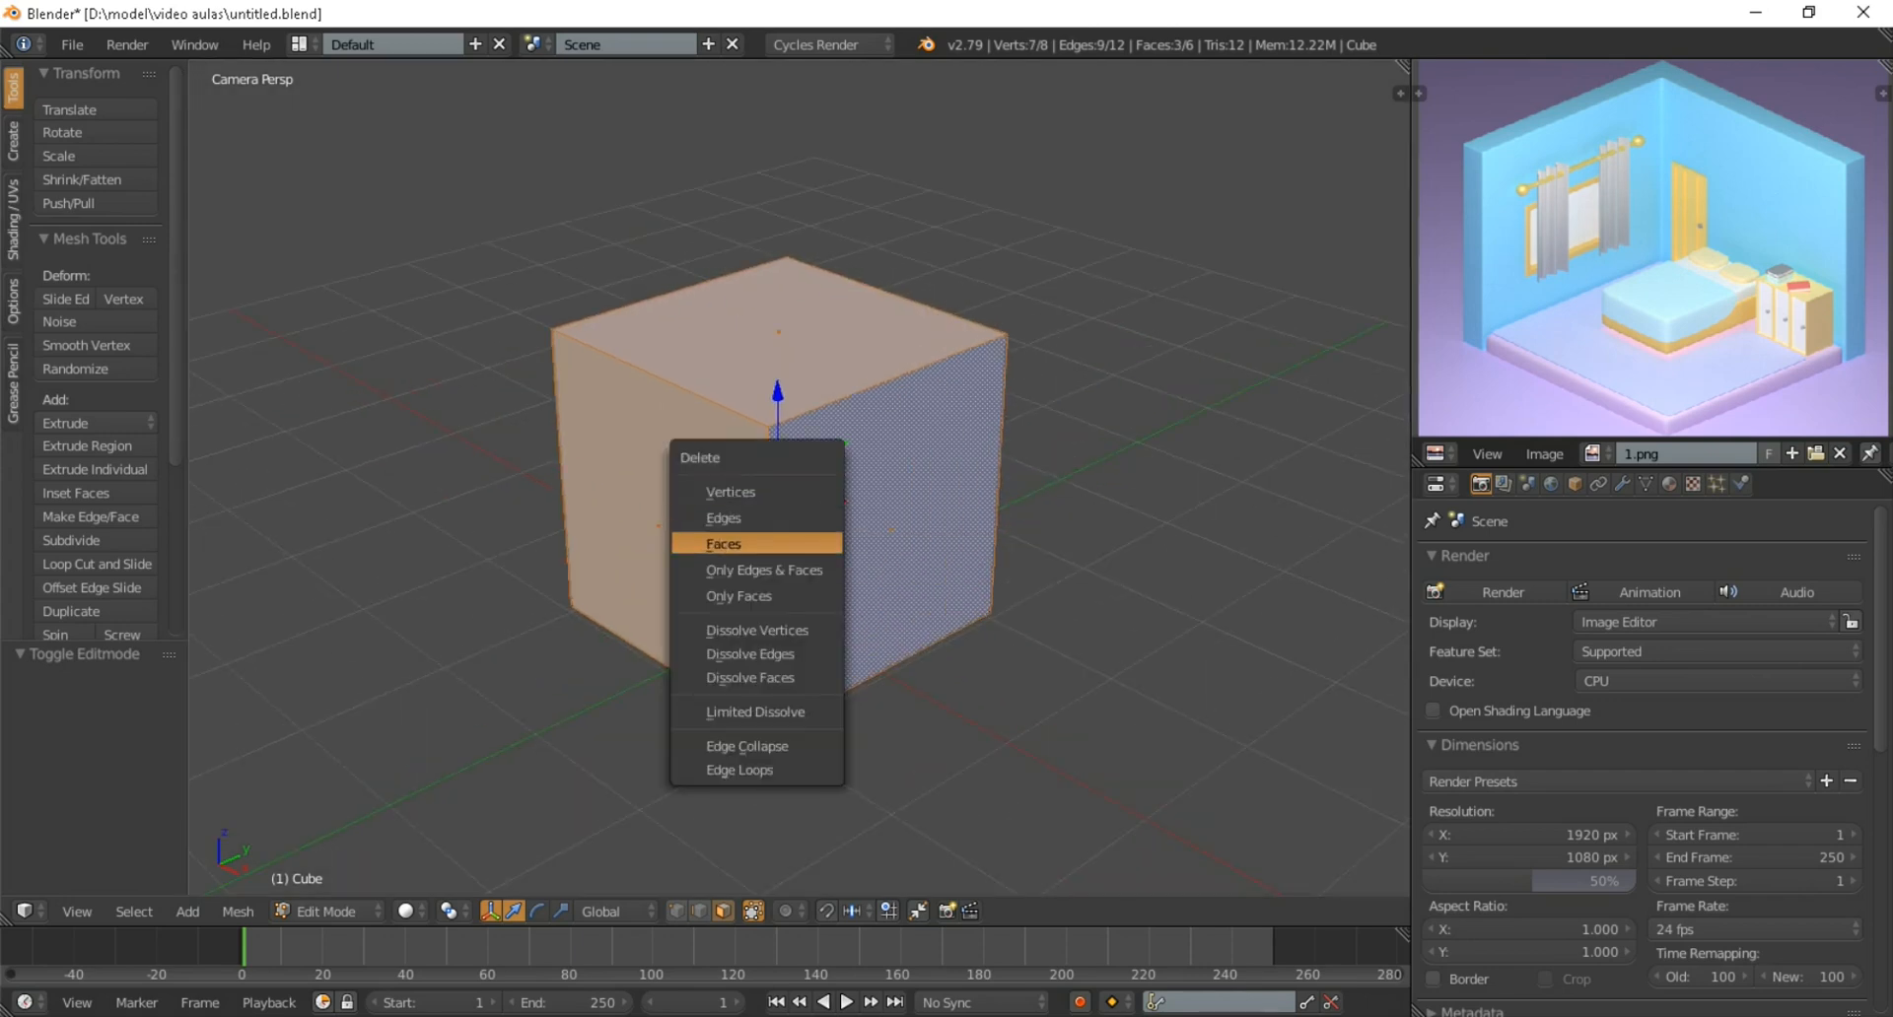
pyautogui.click(725, 543)
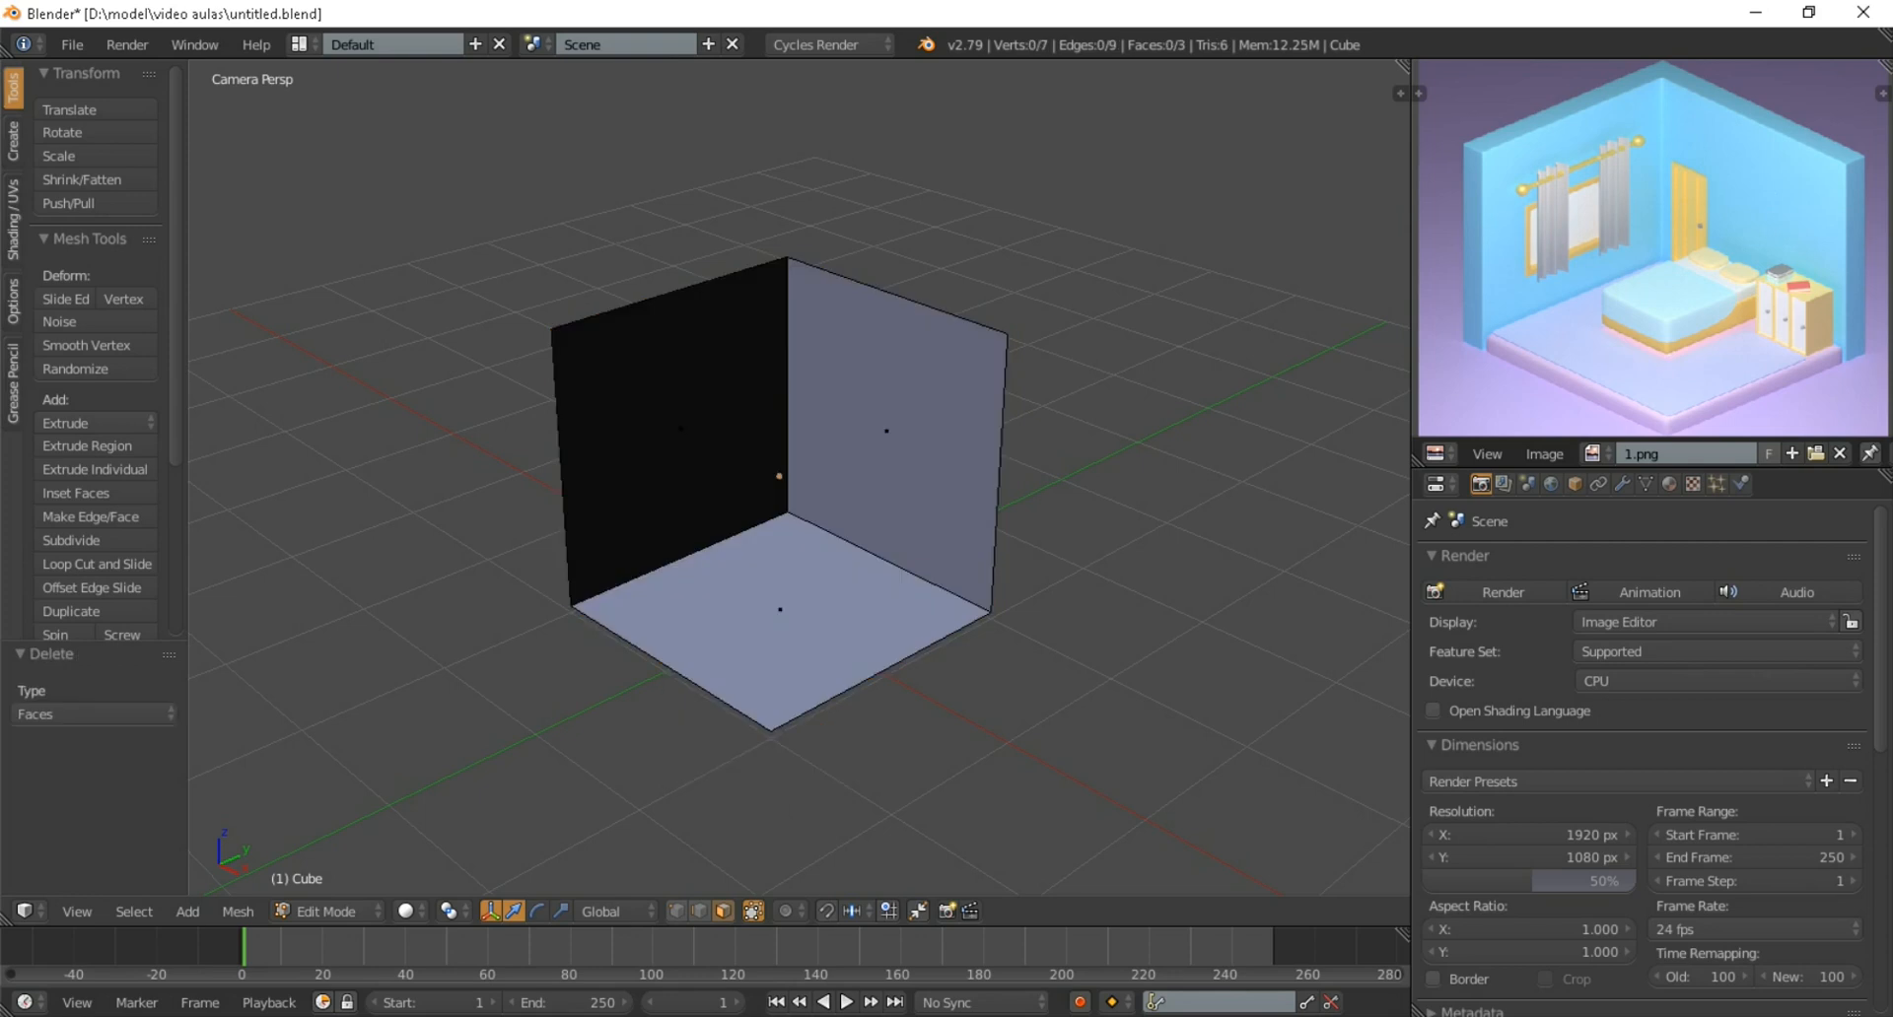
# Return to Object Mode, inspect the open room shell from another angle, and go back to the camera view
pyautogui.scroll(-2, 779, 493)
pyautogui.scroll(2, 778, 493)
pyautogui.scroll(4, 779, 476)
pyautogui.scroll(-4, 779, 476)
pyautogui.scroll(-1, 779, 476)
pyautogui.press('Tab')
pyautogui.moveTo(779, 477); pyautogui.dragTo(740, 454, button='middle')
pyautogui.scroll(5, 867, 453)
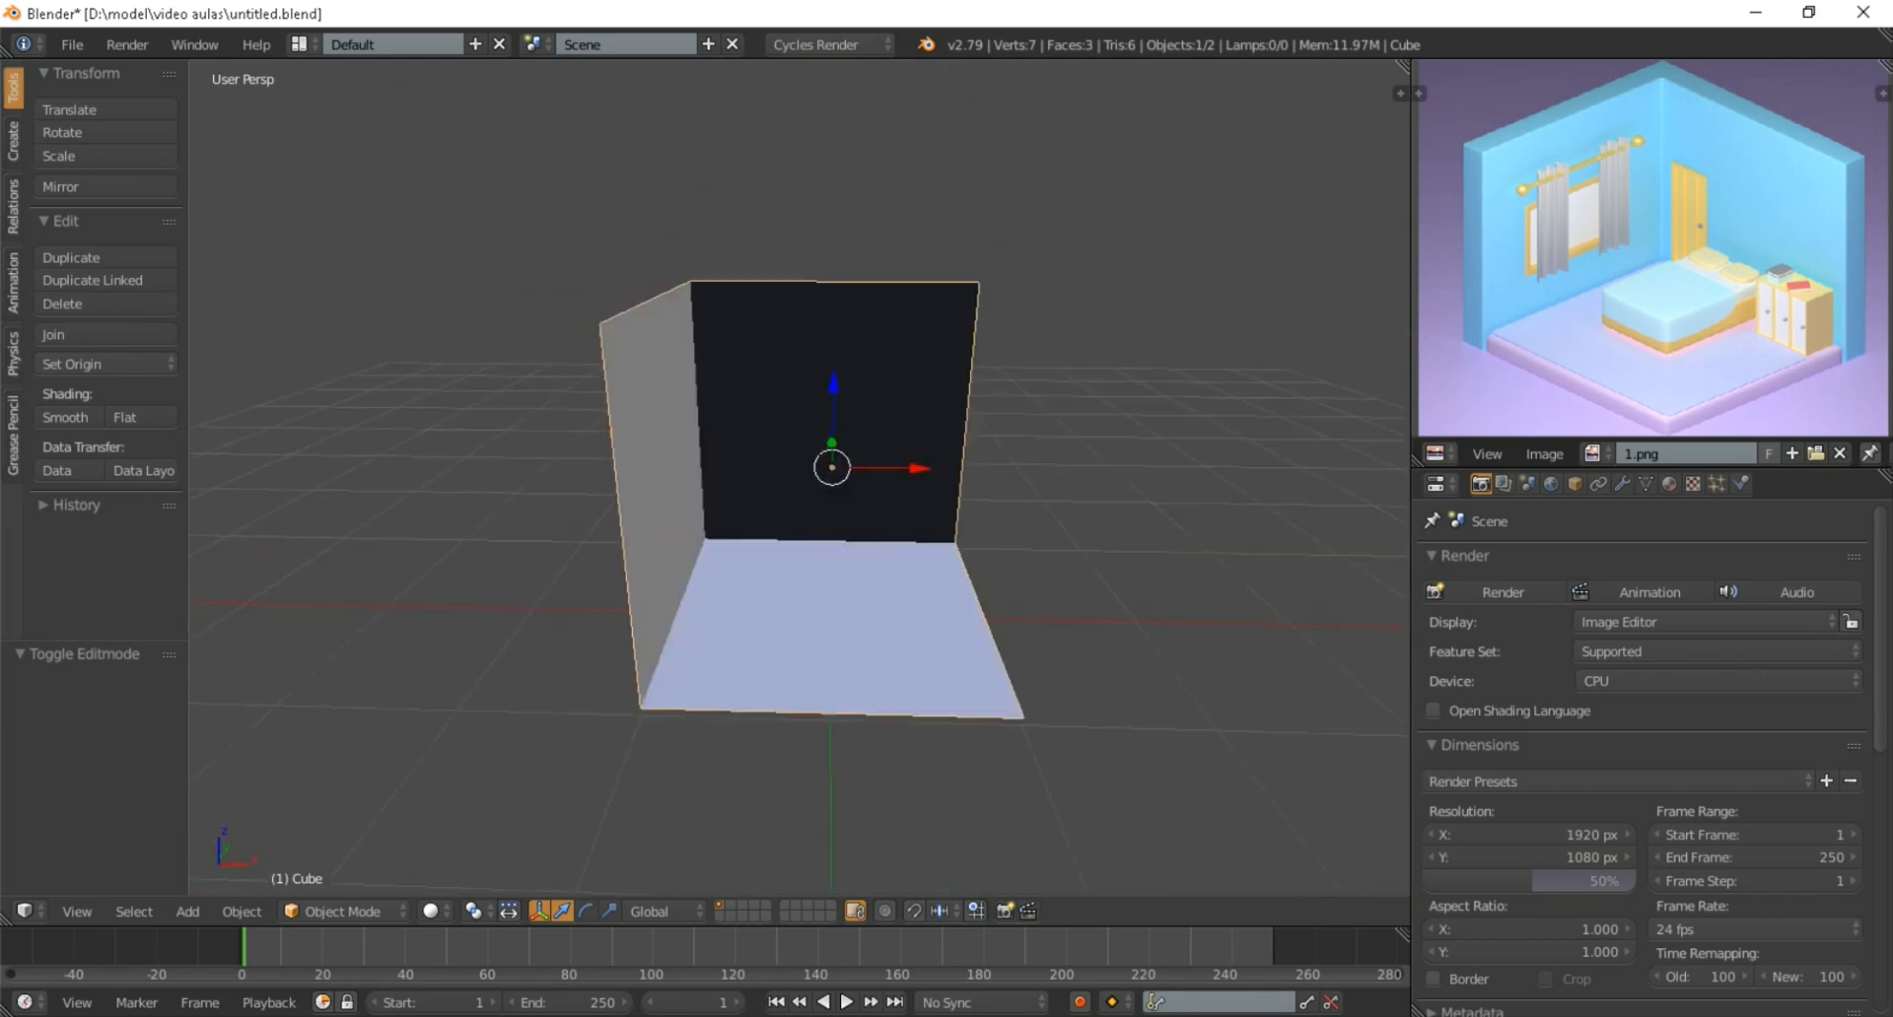
pyautogui.scroll(-6, 877, 498)
pyautogui.scroll(3, 877, 498)
pyautogui.scroll(1, 760, 478)
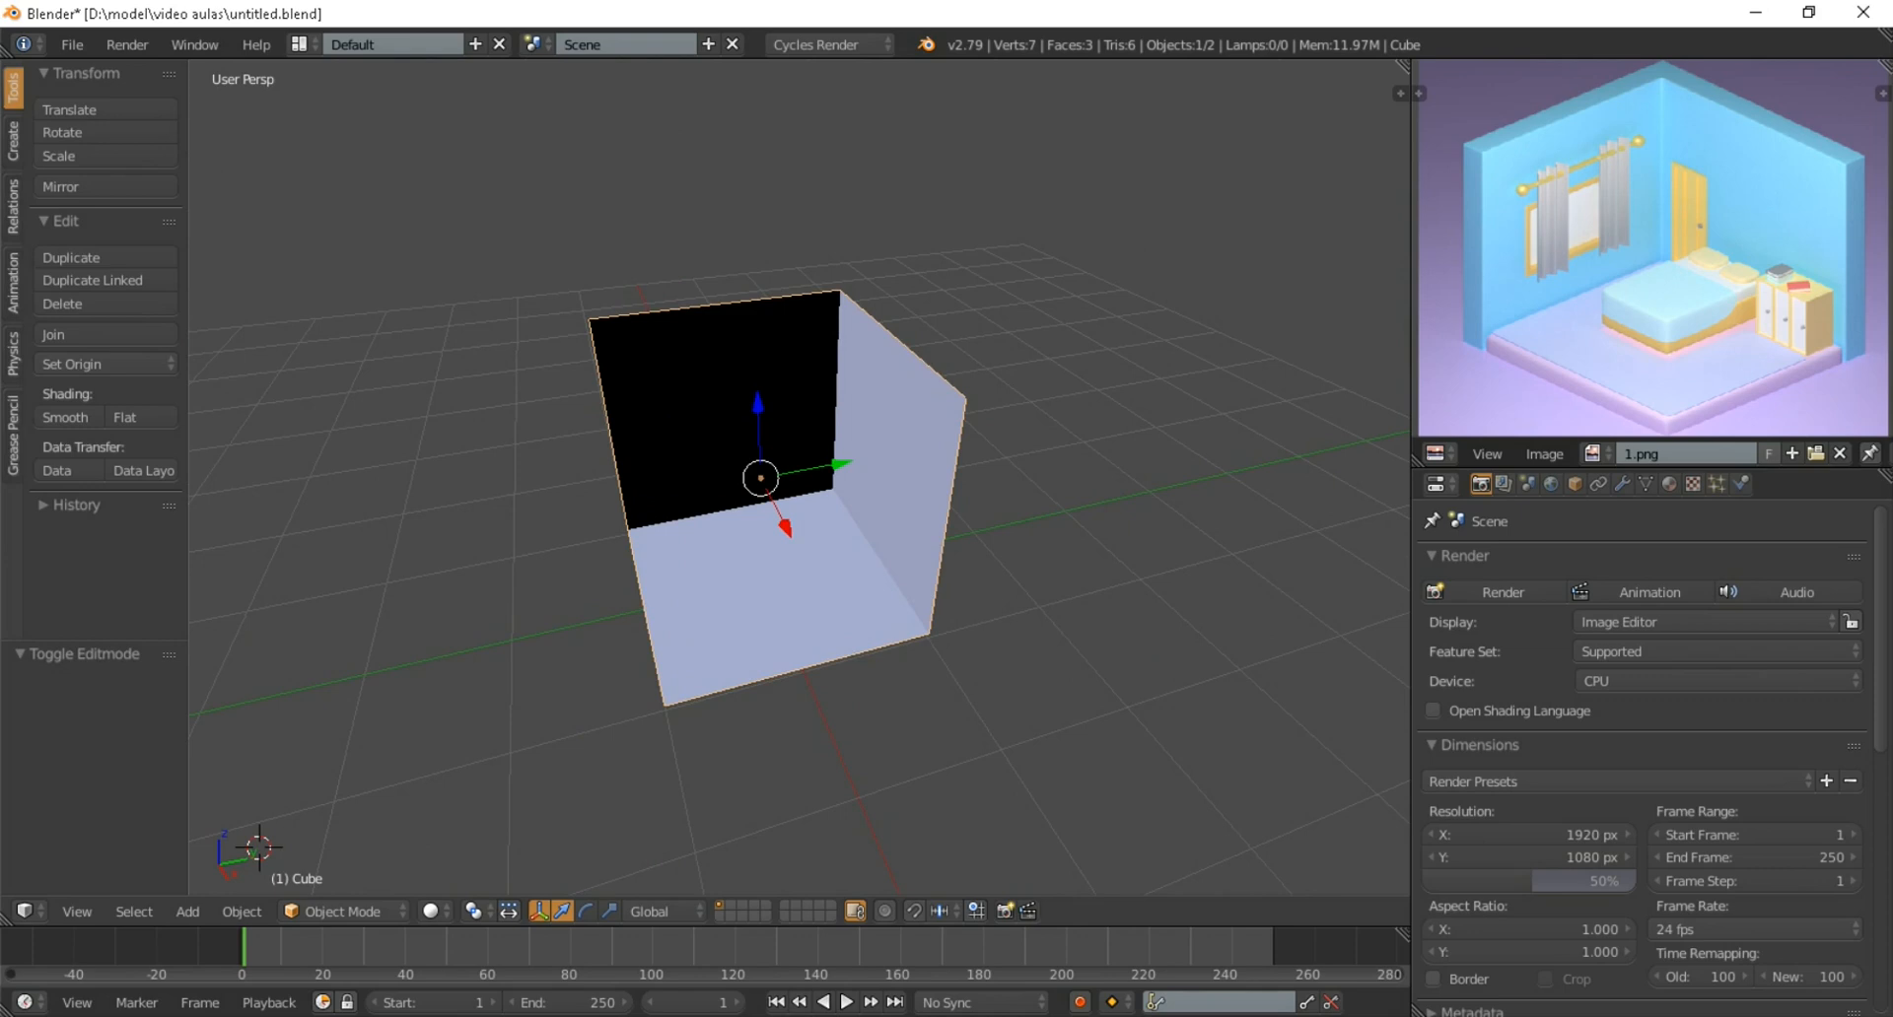
pyautogui.press('KP_0')
pyautogui.scroll(2, 799, 477)
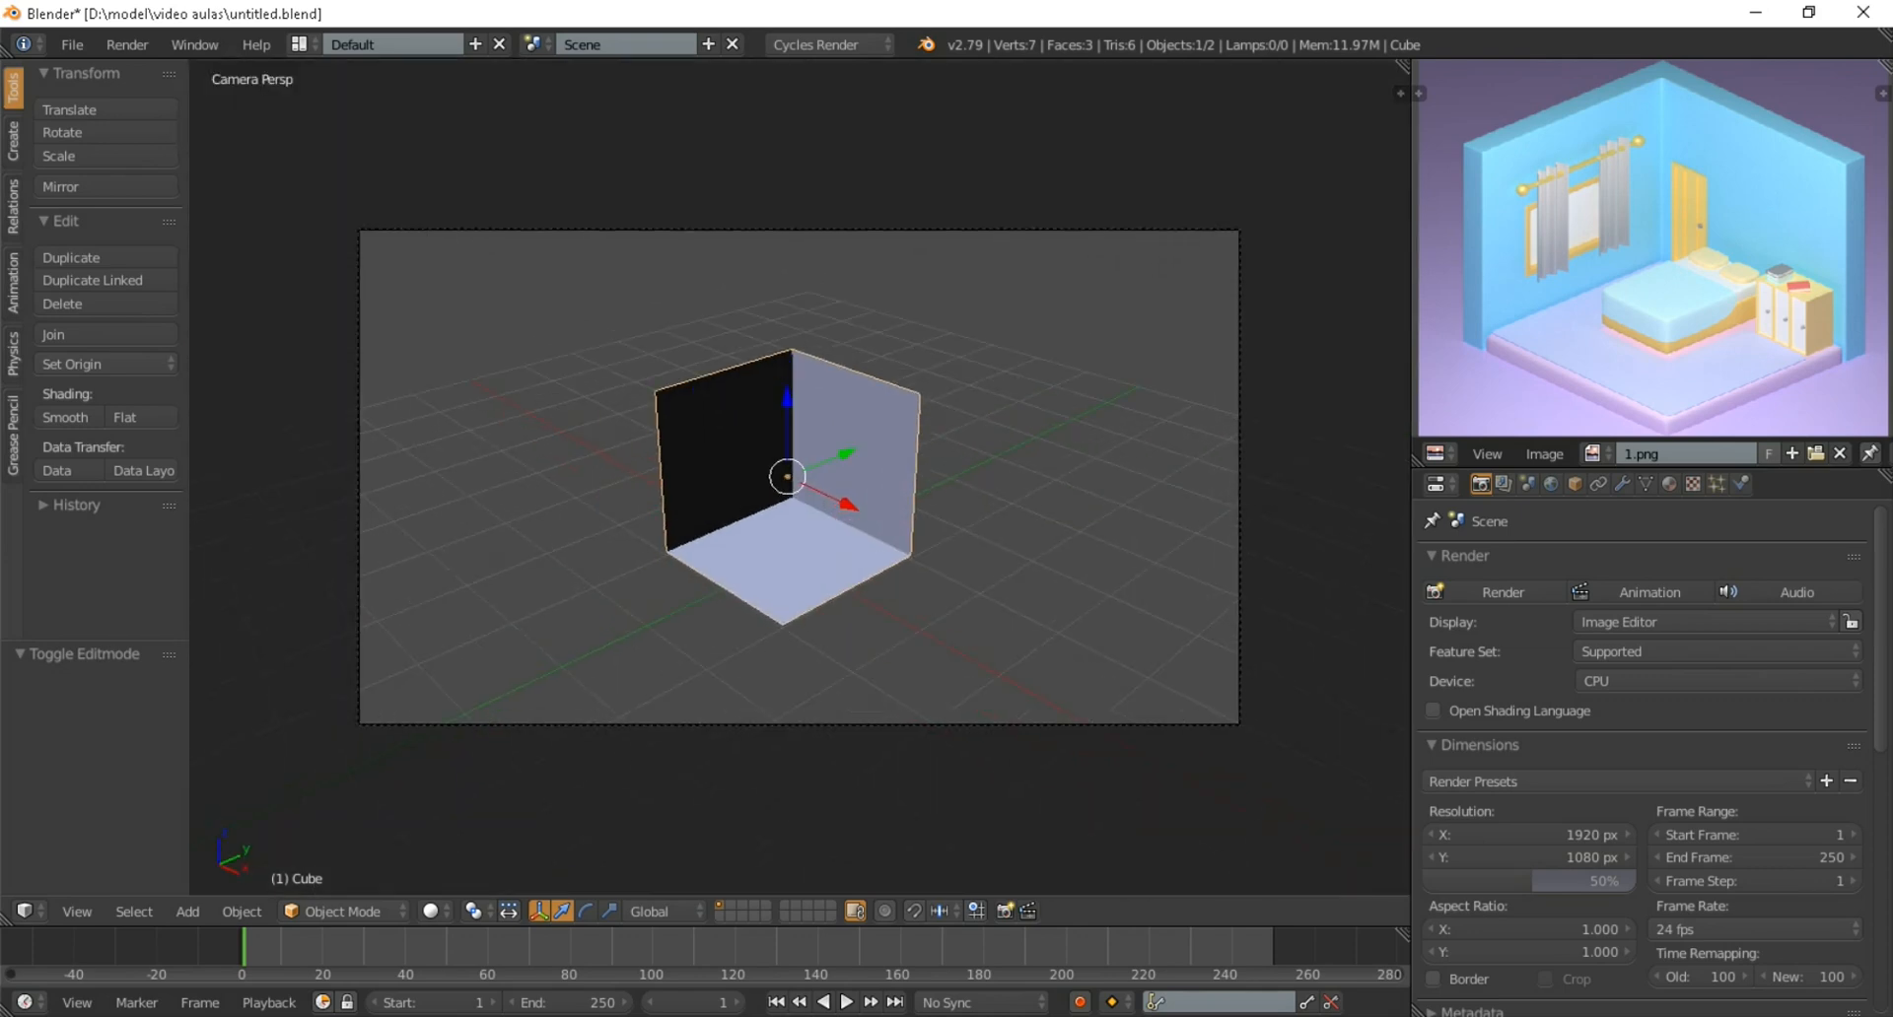
# Change the camera's lens type to Orthographic
pyautogui.rightClick(1239, 477)
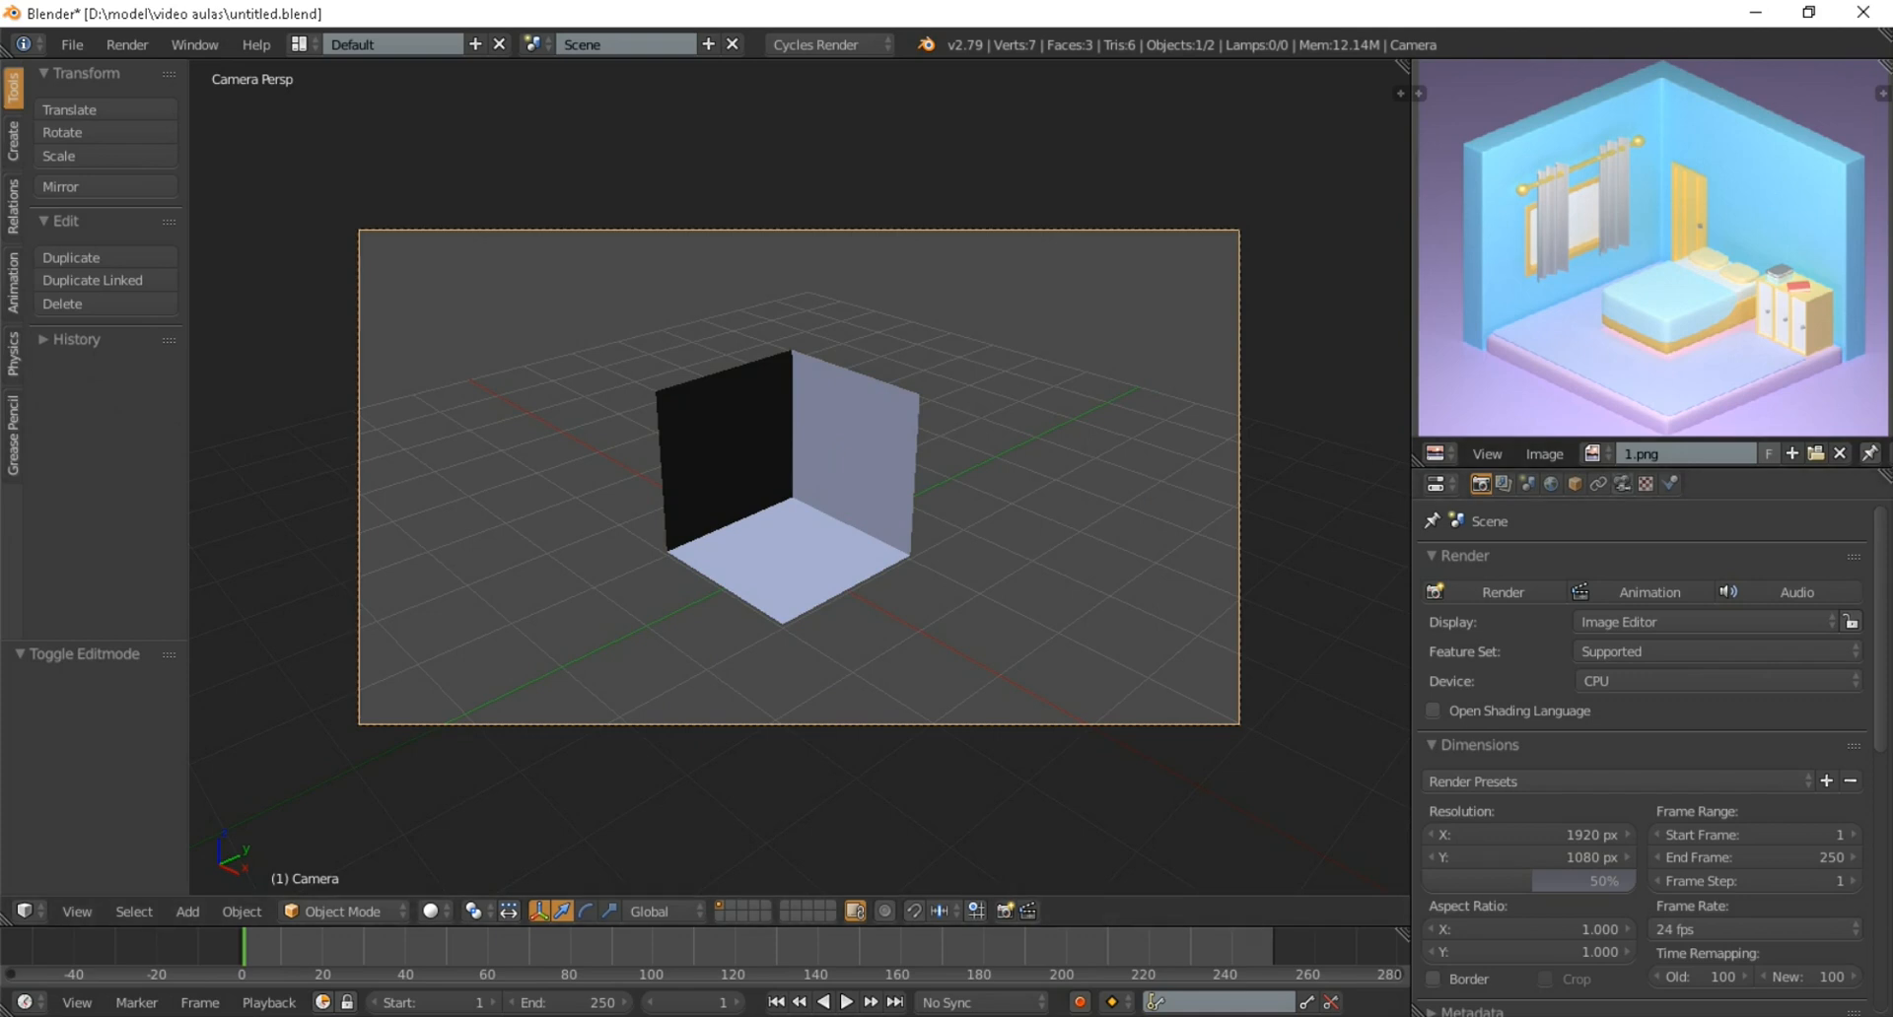
pyautogui.click(1622, 484)
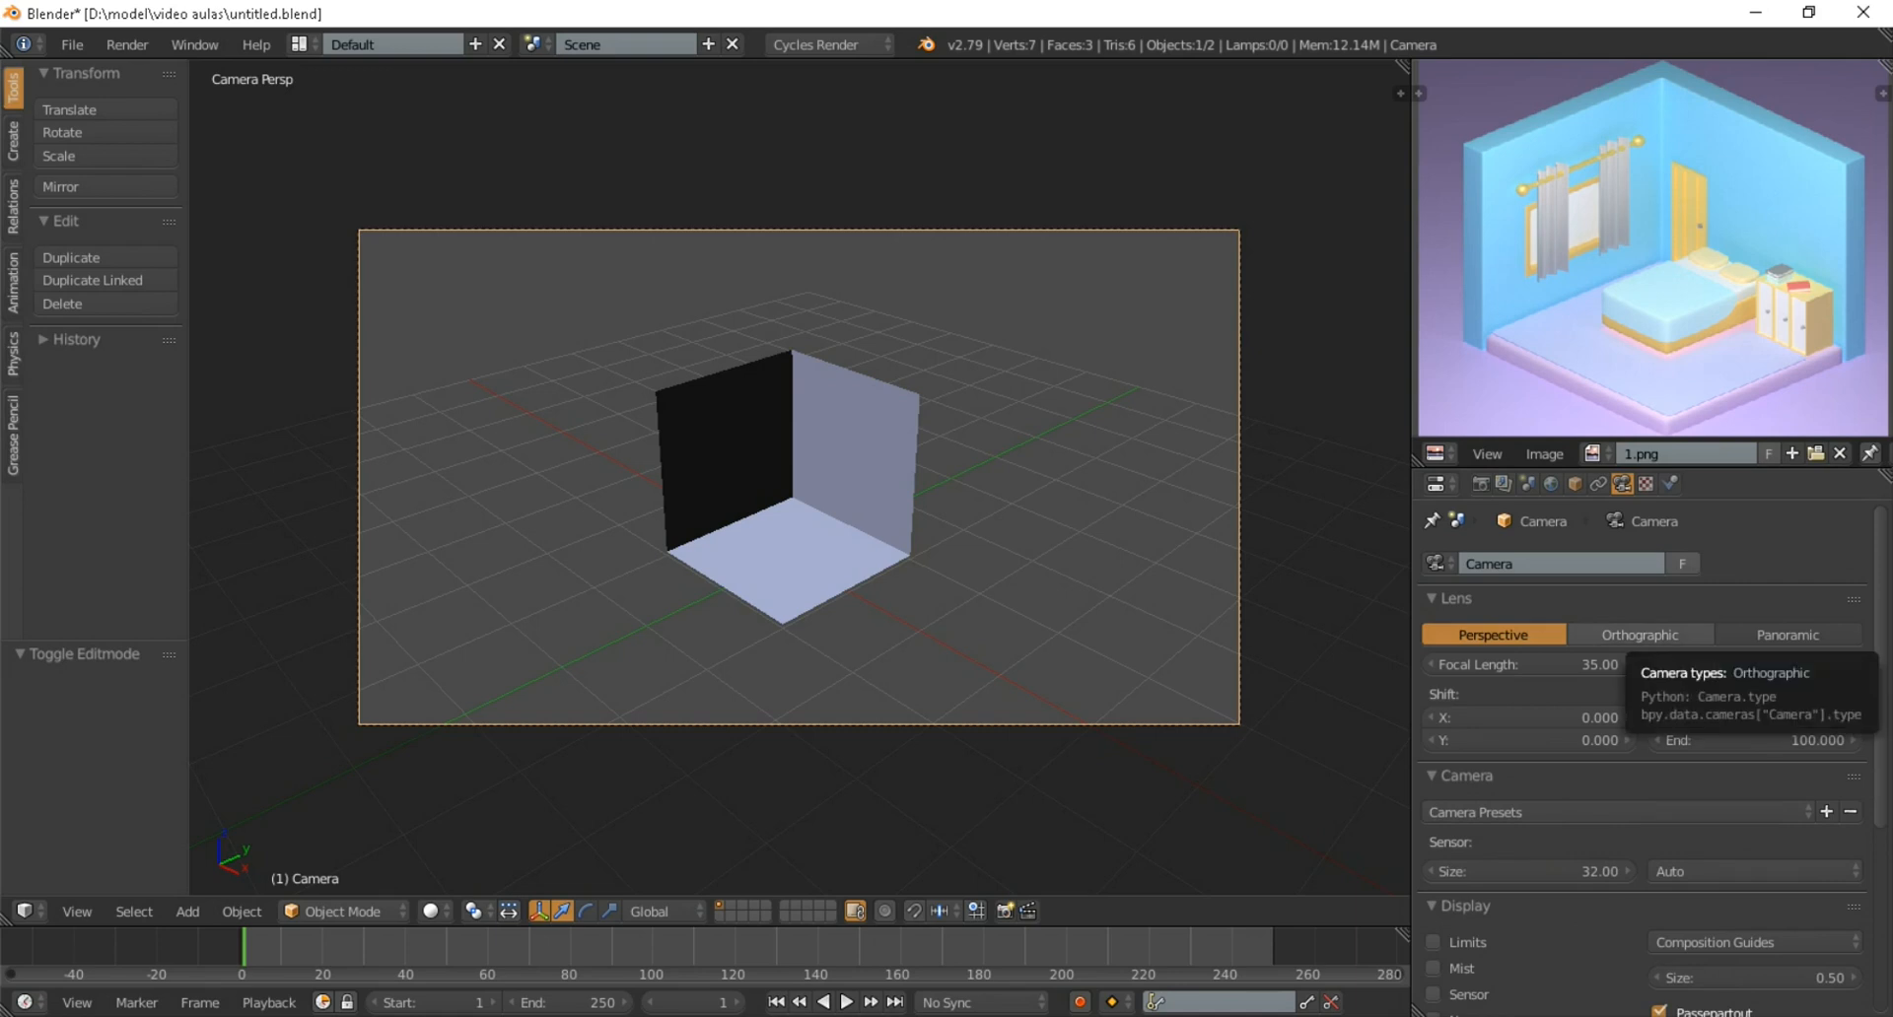
pyautogui.click(1640, 635)
pyautogui.scroll(-2, 1626, 633)
pyautogui.scroll(2, 1627, 633)
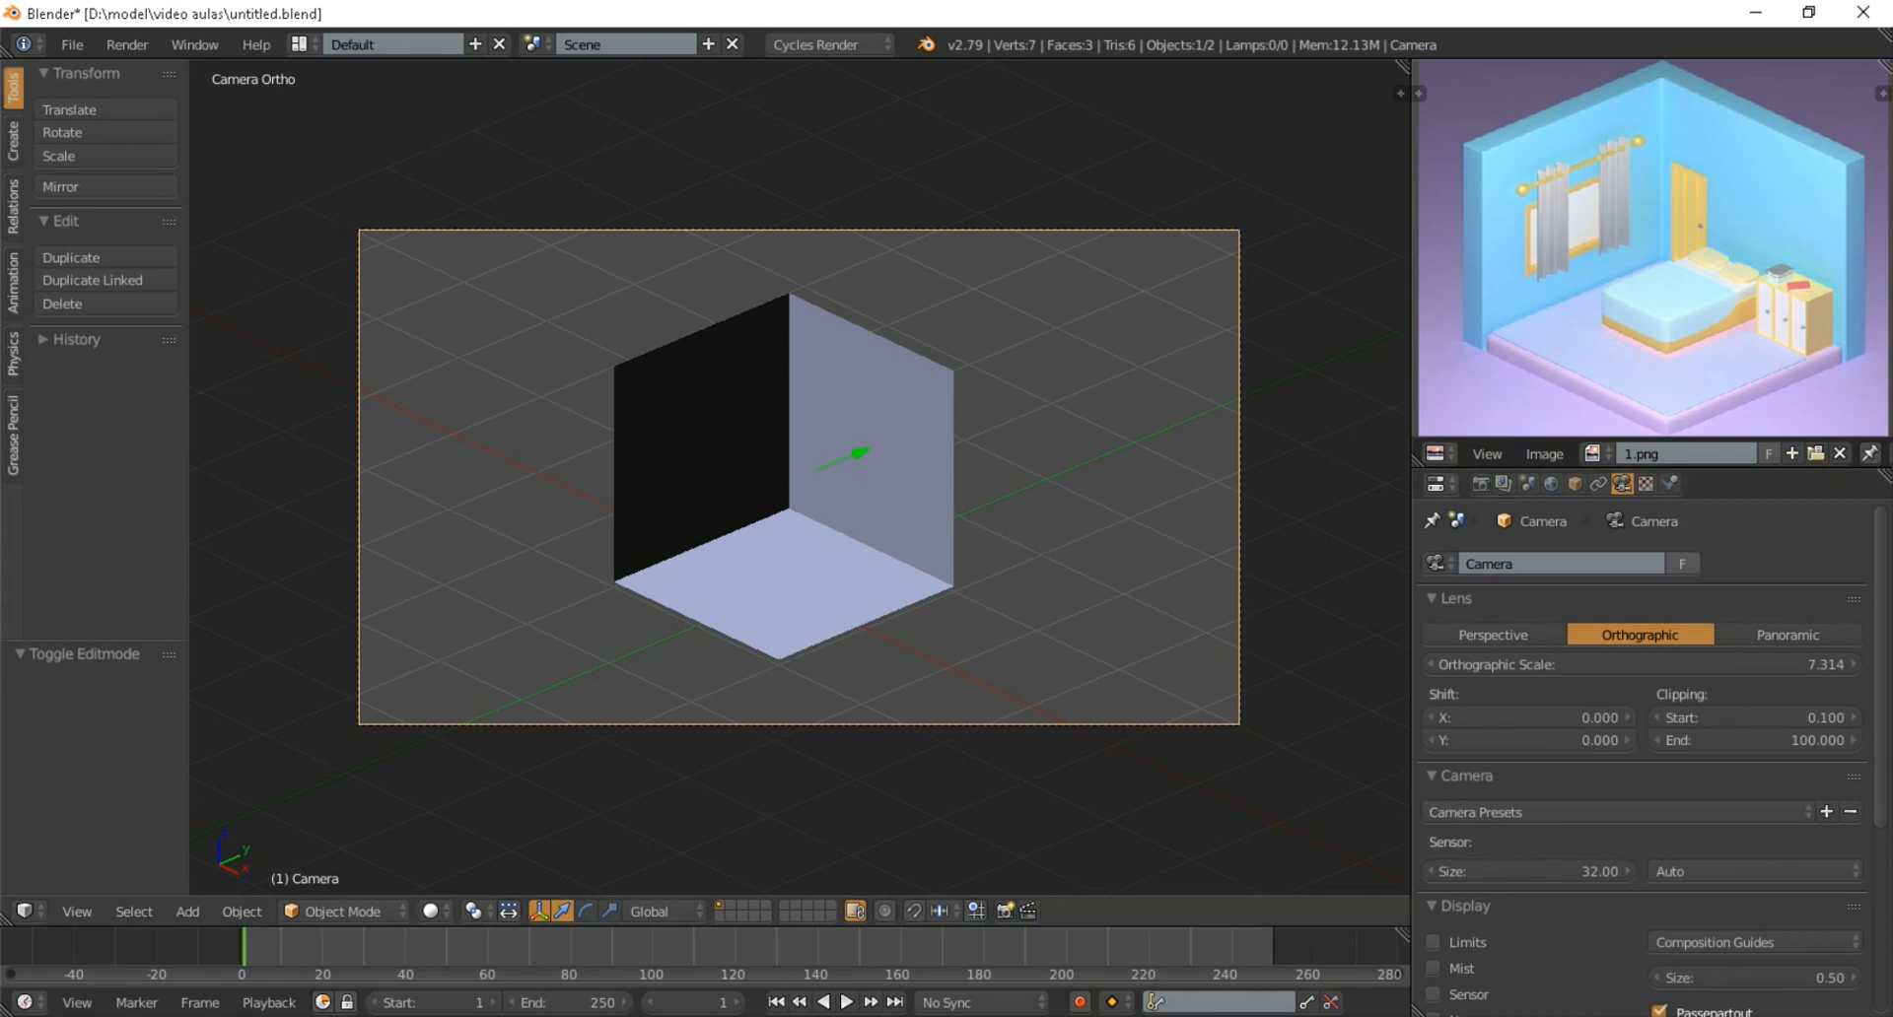
# Add a Solidify modifier to the room shell and set its thickness to about -0.279
pyautogui.rightClick(848, 503)
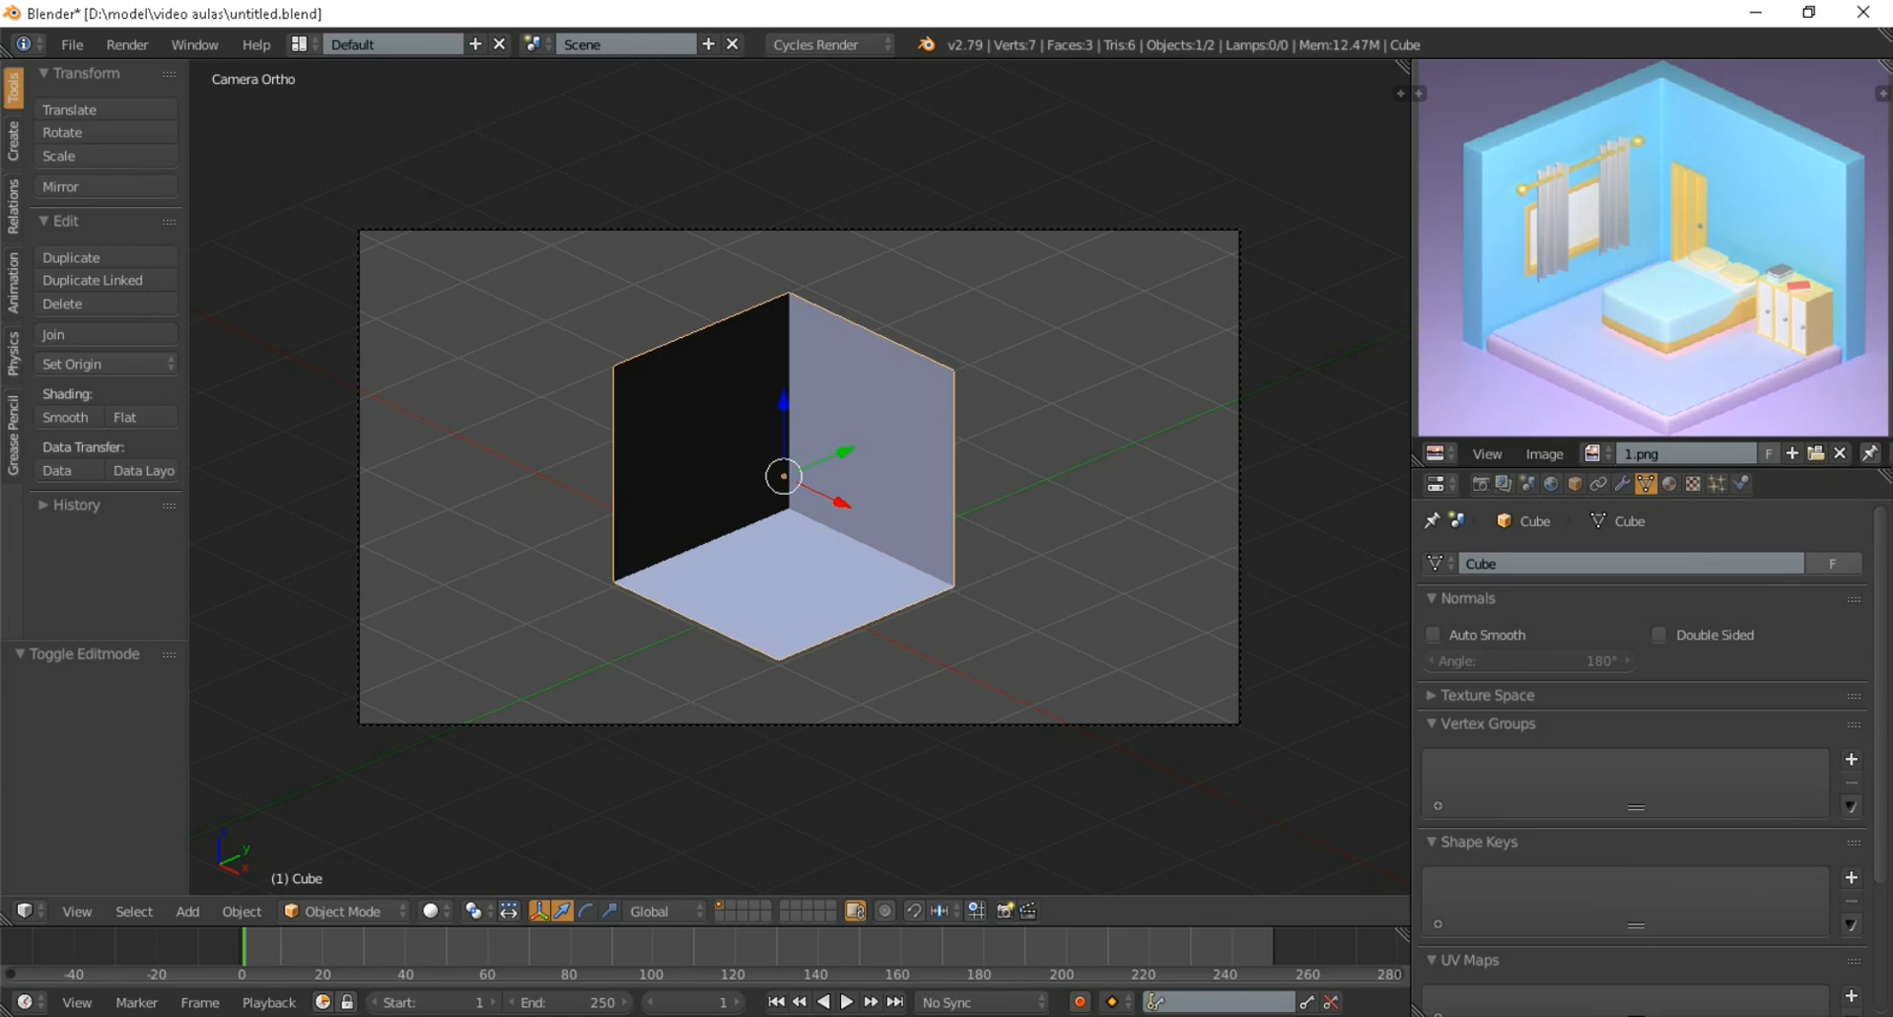
pyautogui.scroll(1, 799, 477)
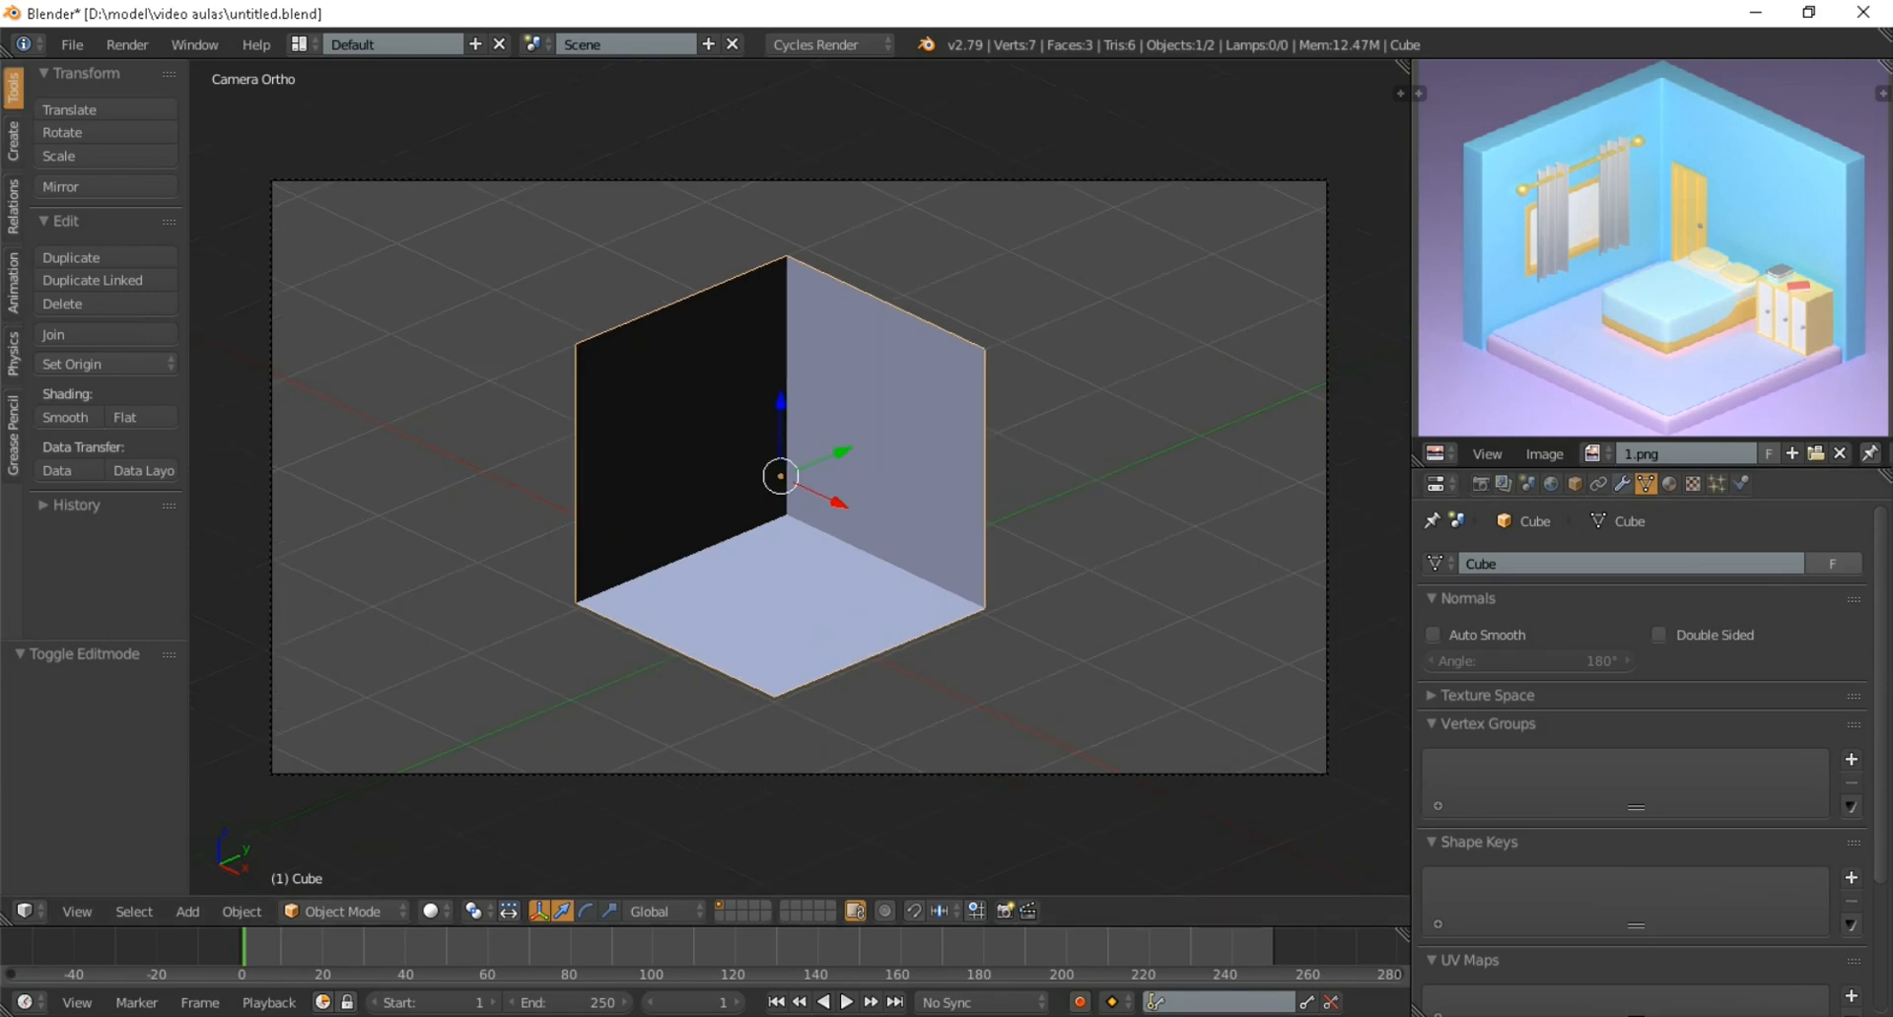
pyautogui.click(1621, 484)
pyautogui.click(1538, 564)
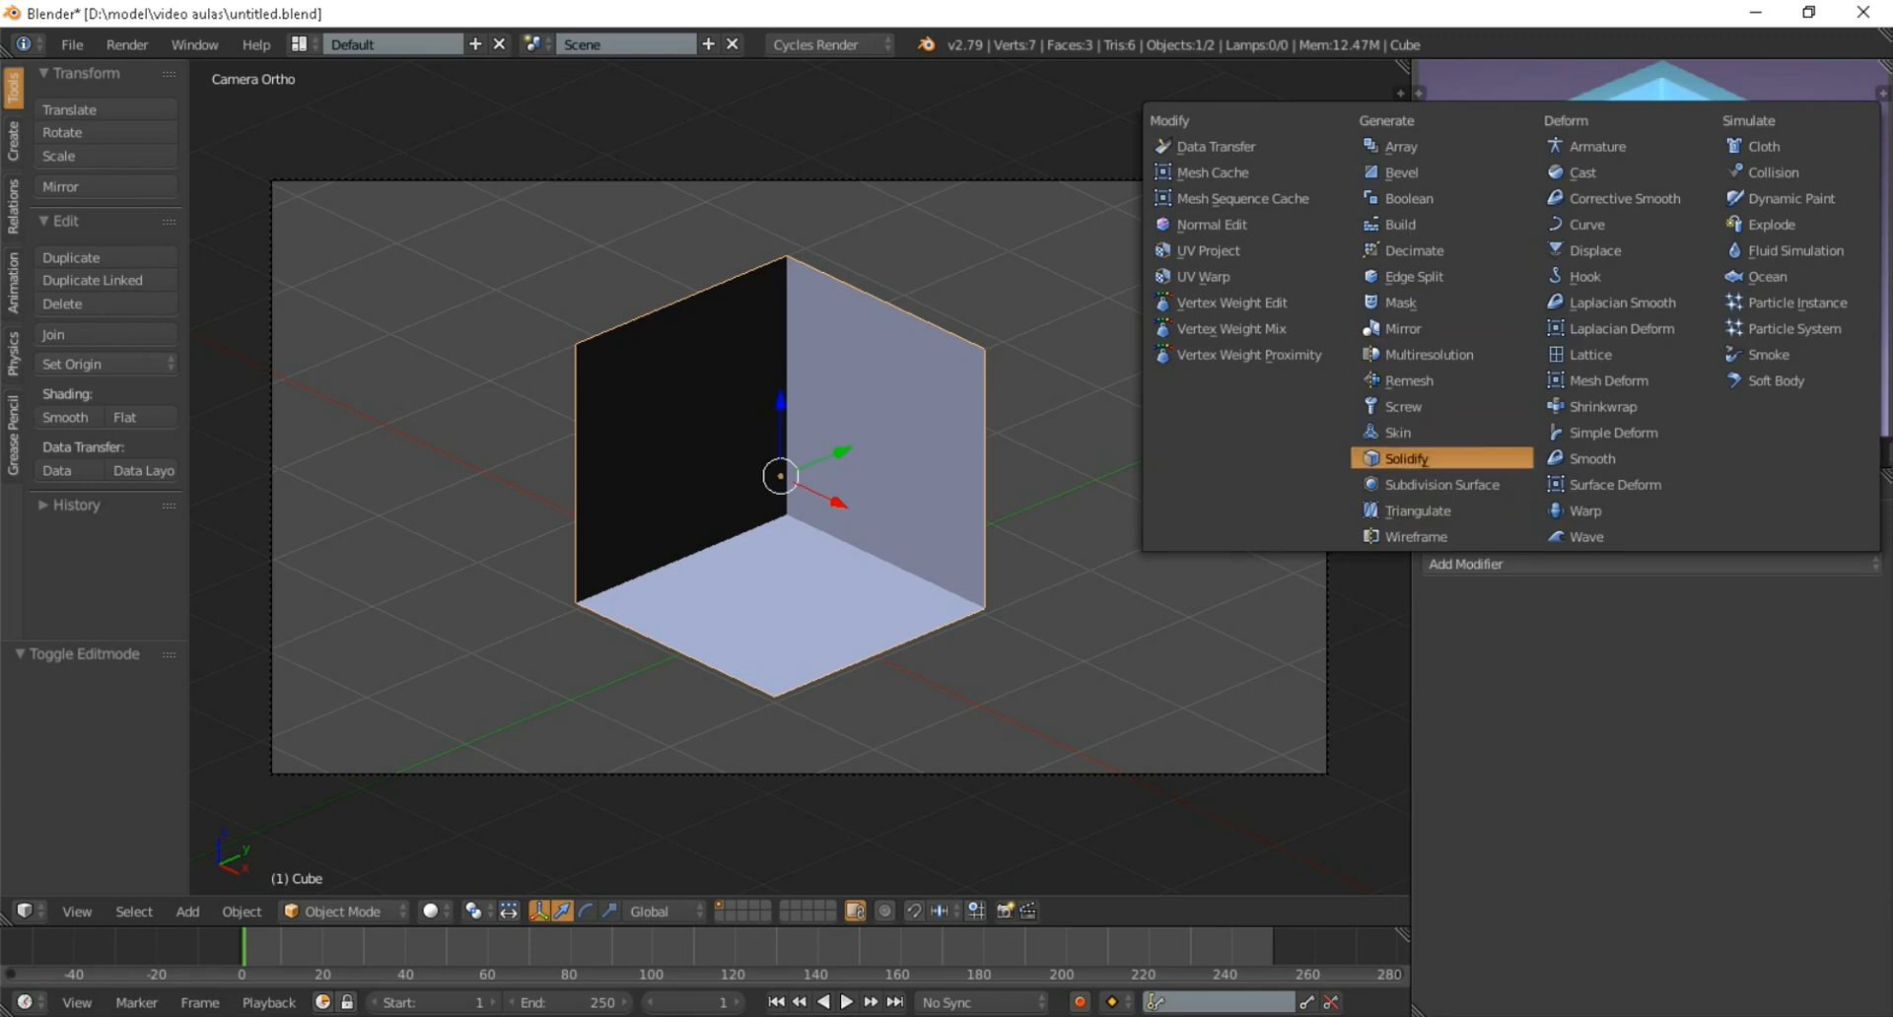
pyautogui.click(1406, 459)
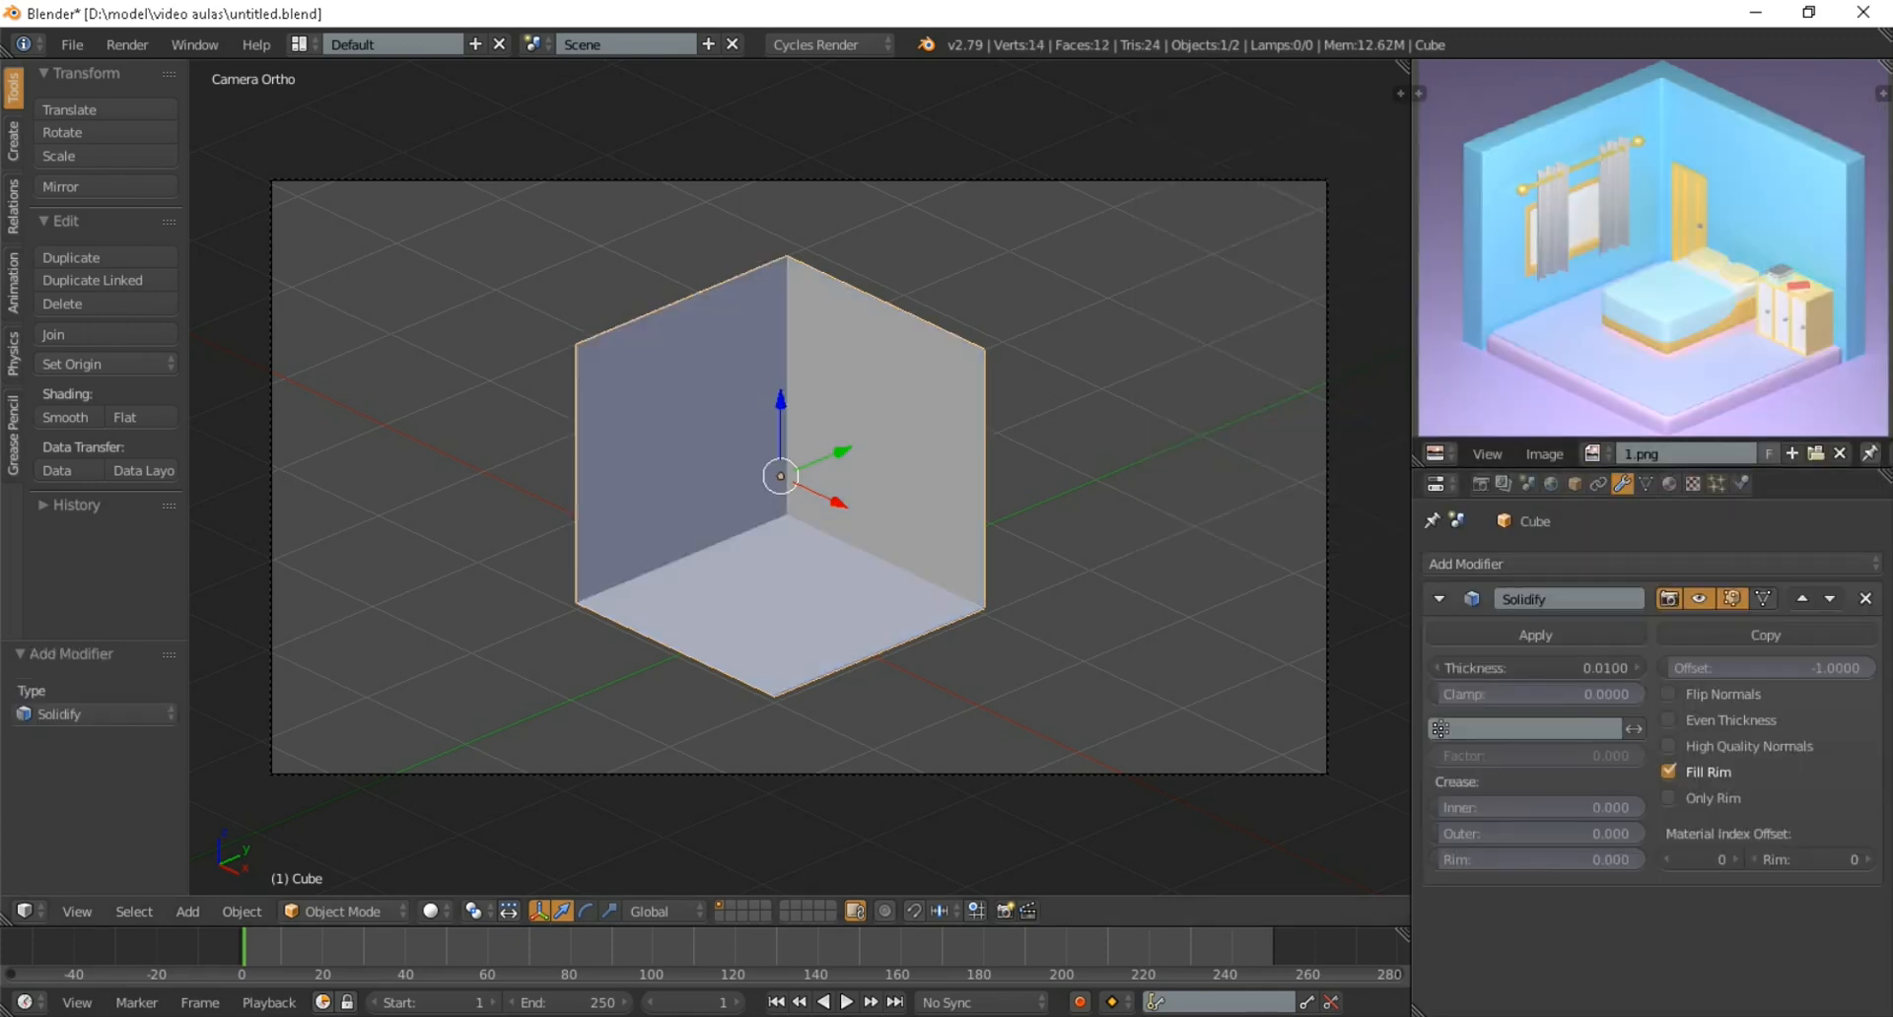
pyautogui.scroll(3, 798, 477)
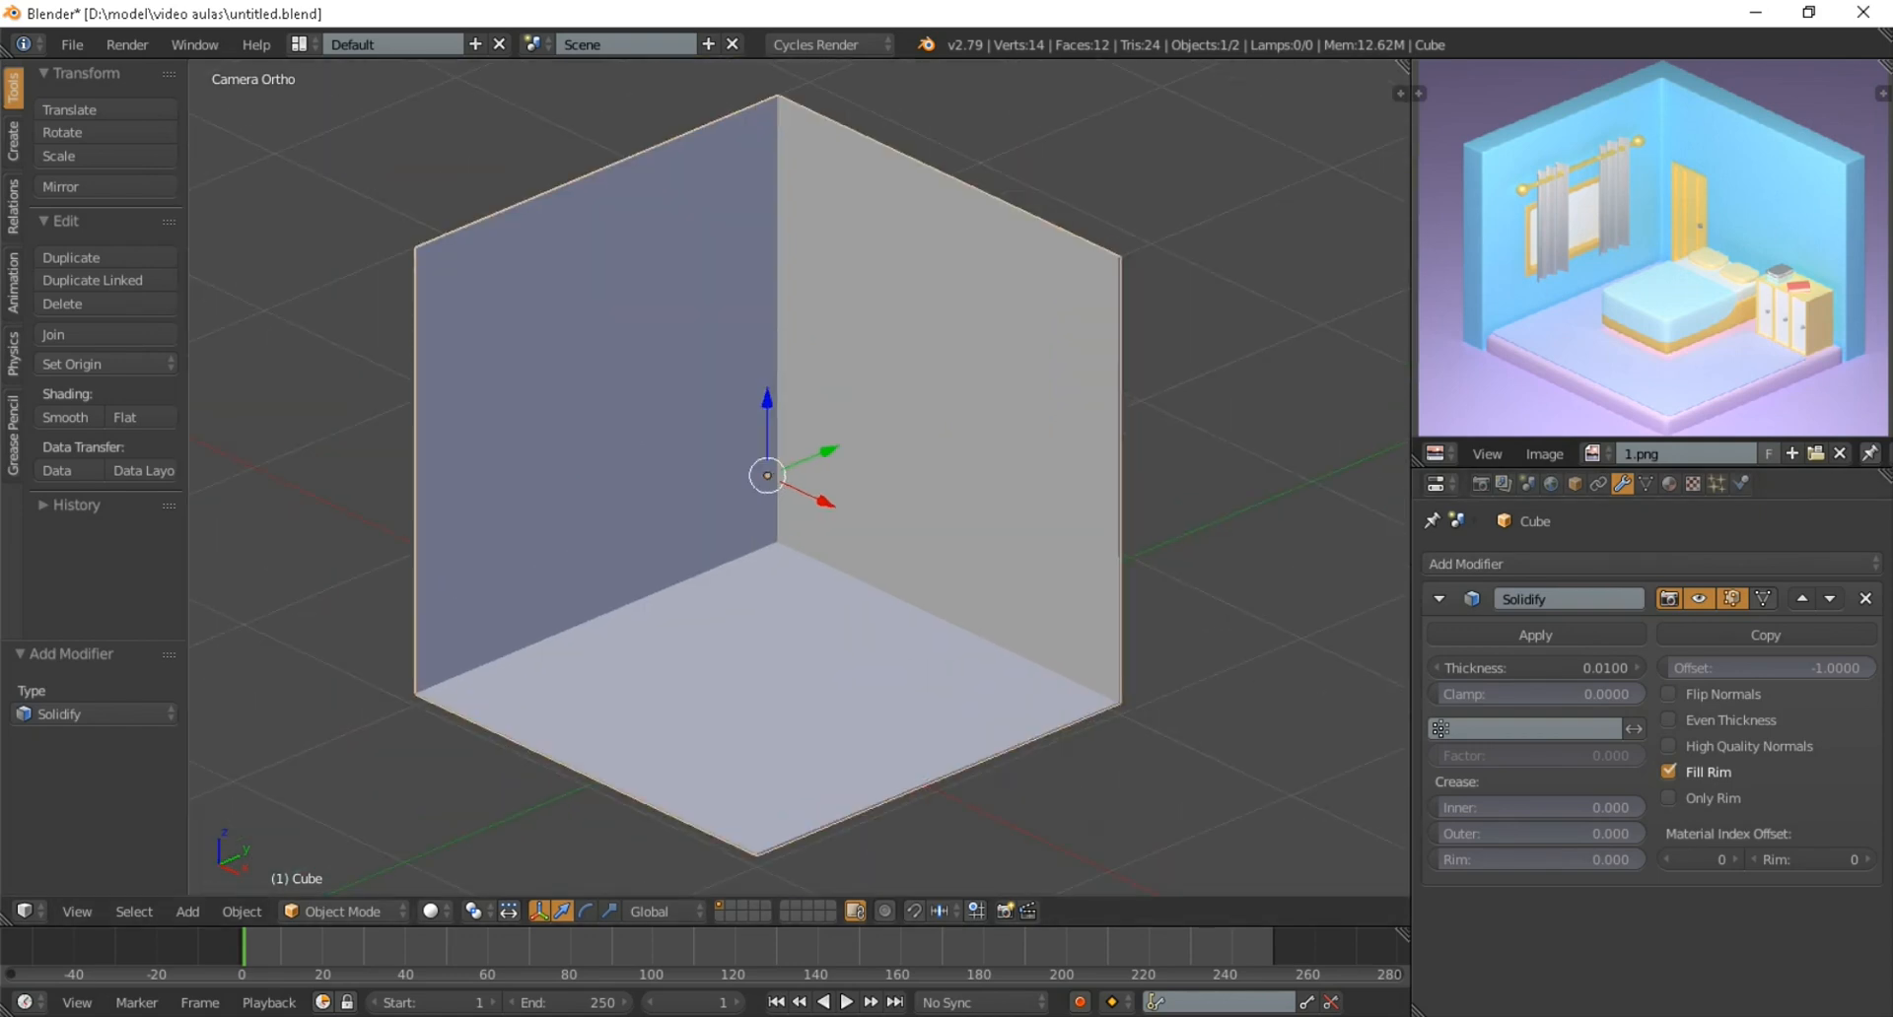
pyautogui.scroll(-2, 777, 478)
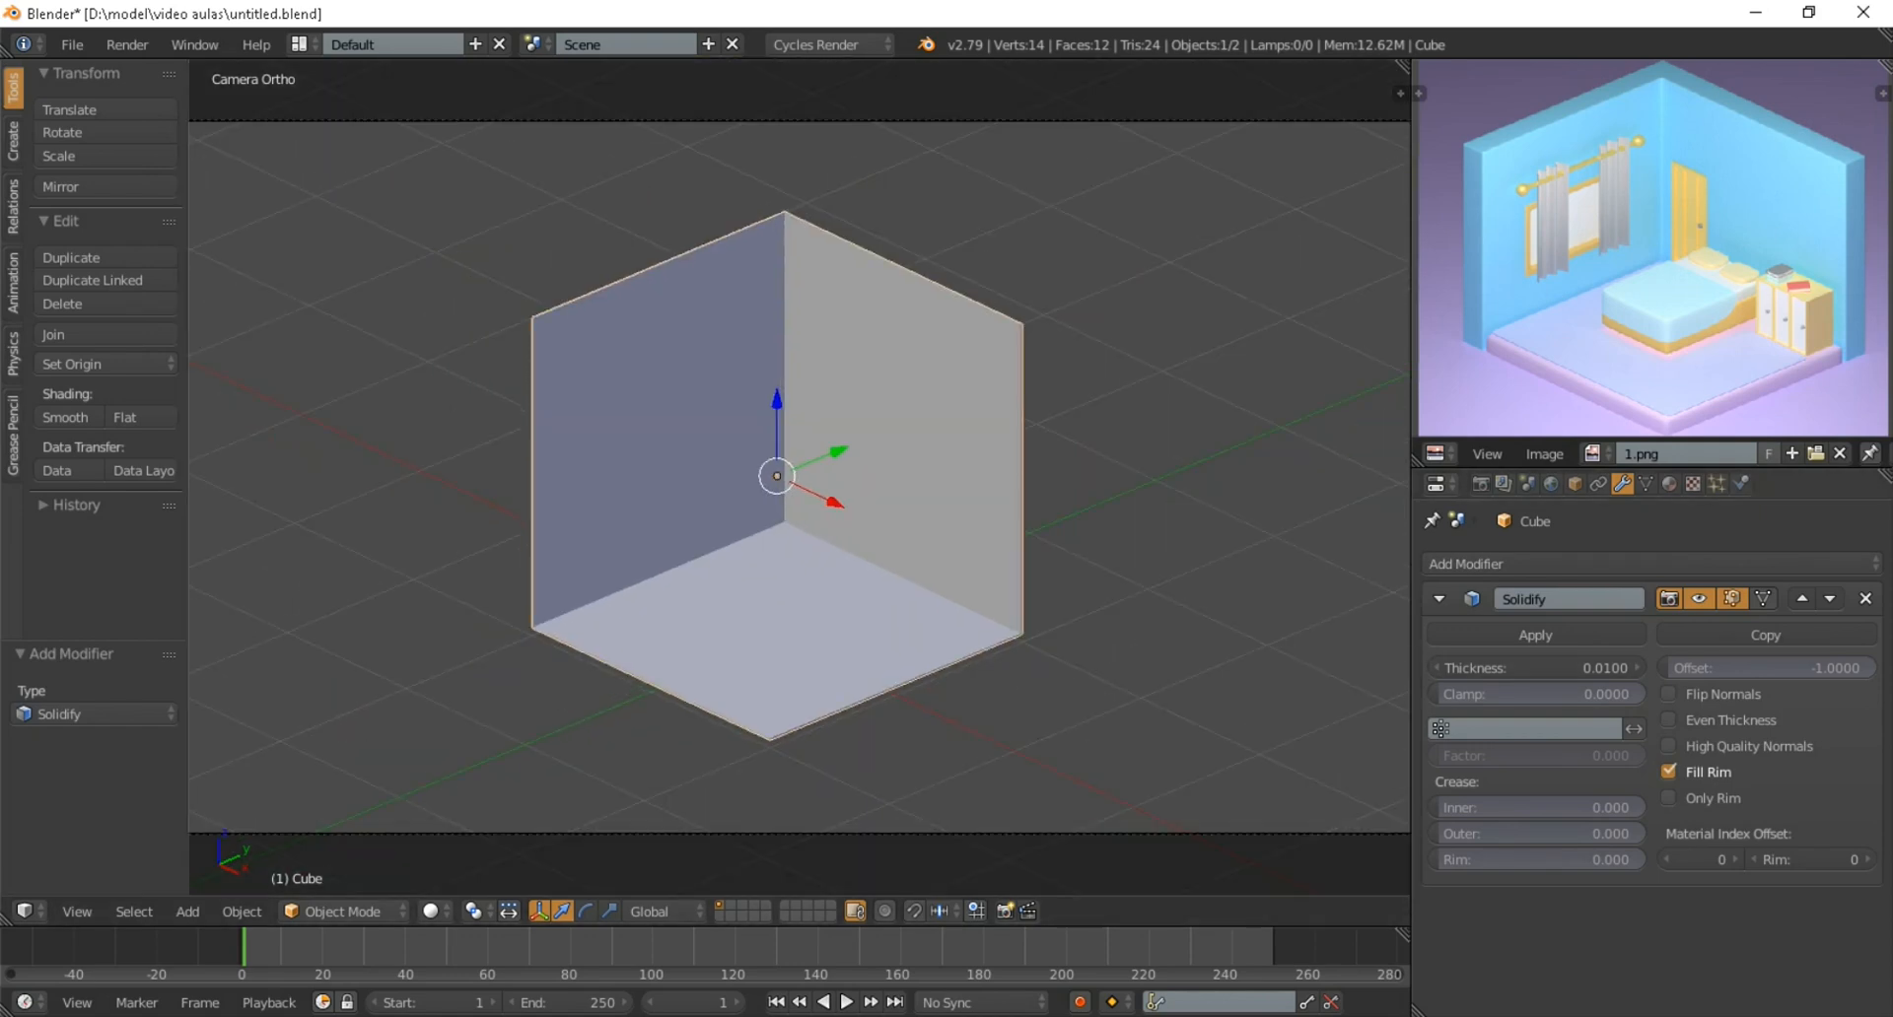
pyautogui.moveTo(1536, 667); pyautogui.dragTo(1449, 668)
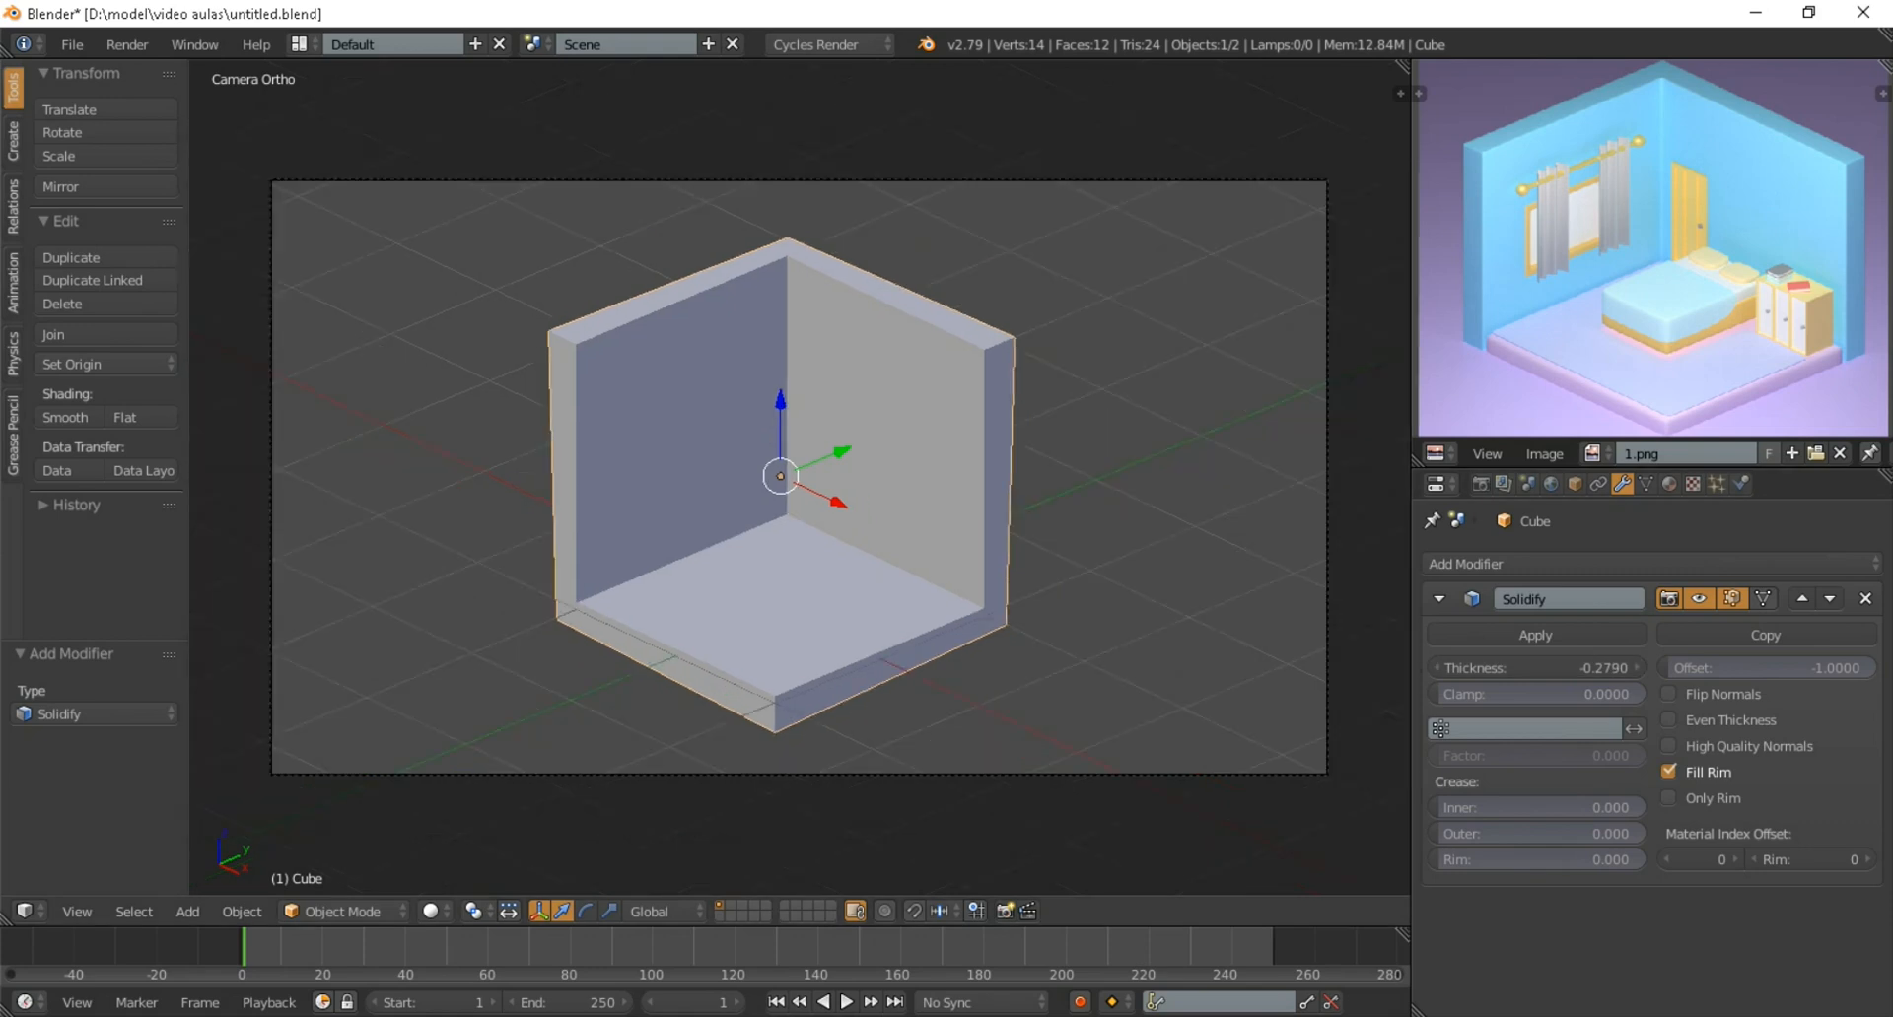
# Enter Edit Mode and select the floor and the two wall faces one after another to examine the shell's base geometry
pyautogui.press('Tab')
pyautogui.scroll(-3, 799, 477)
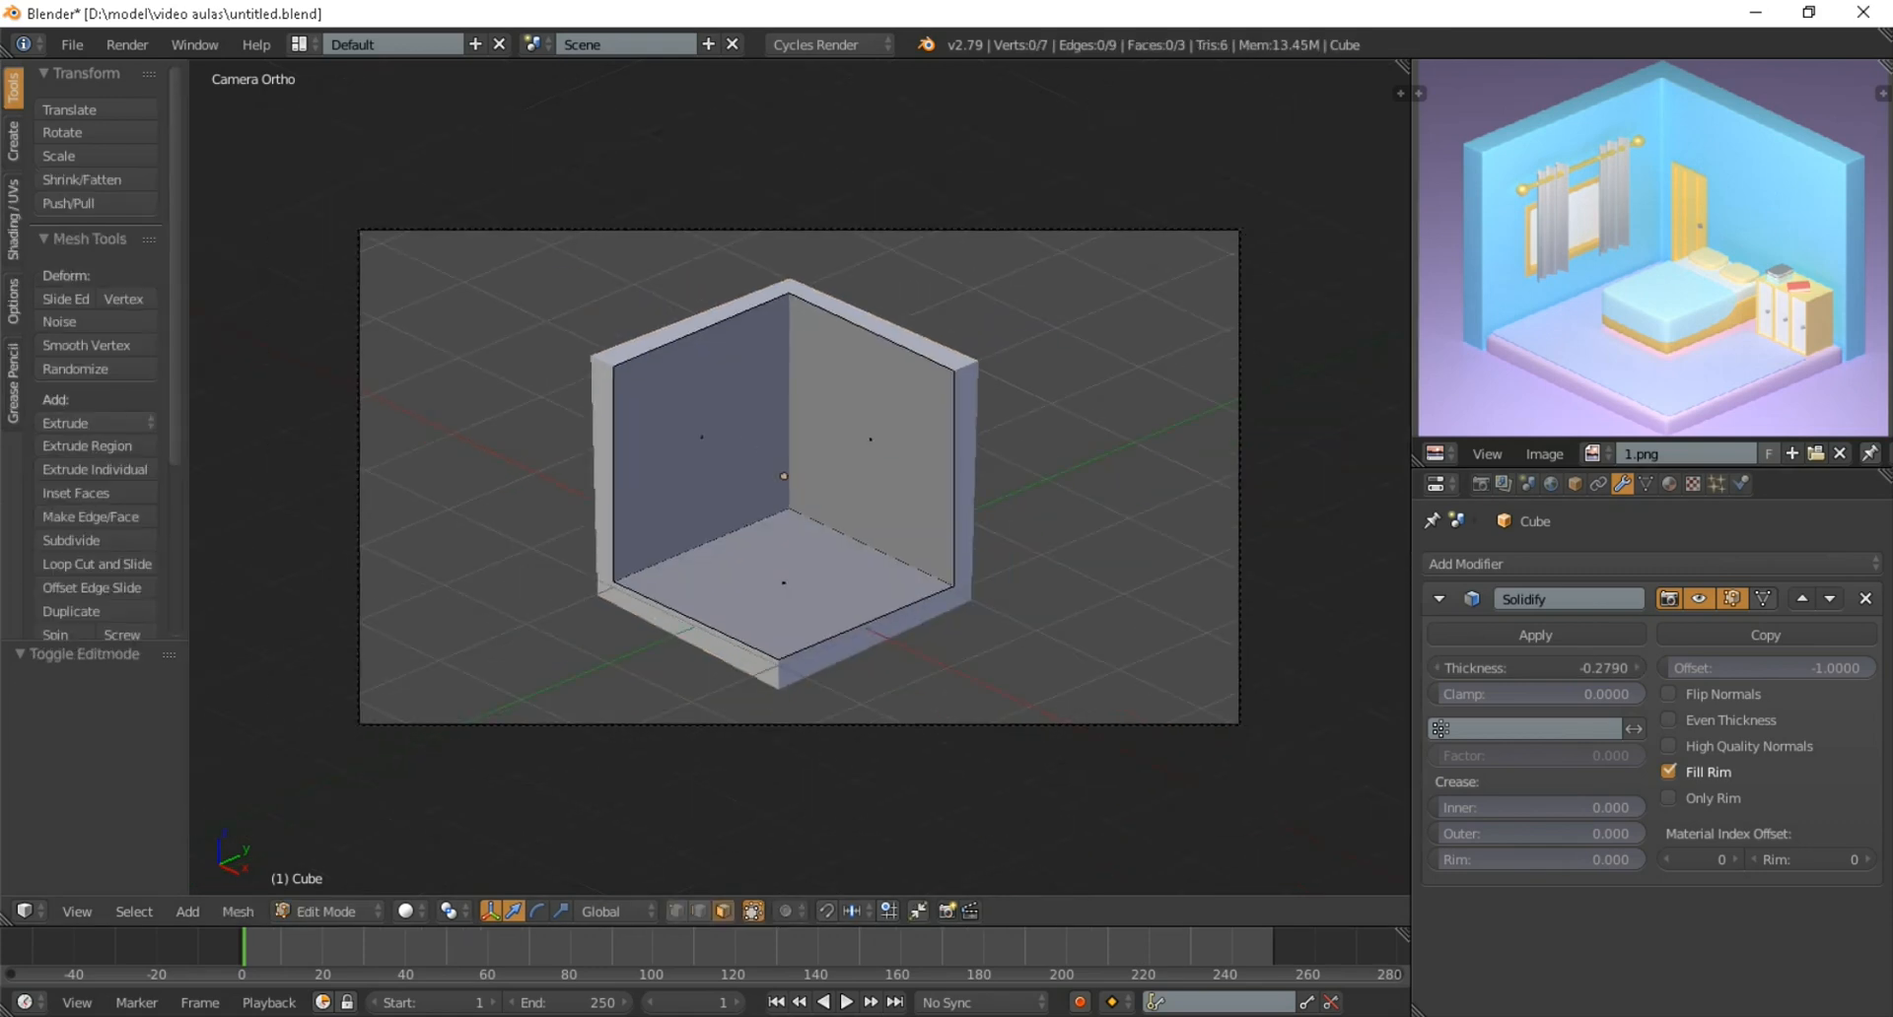
pyautogui.scroll(1, 798, 477)
pyautogui.rightClick(850, 559)
pyautogui.rightClick(752, 385)
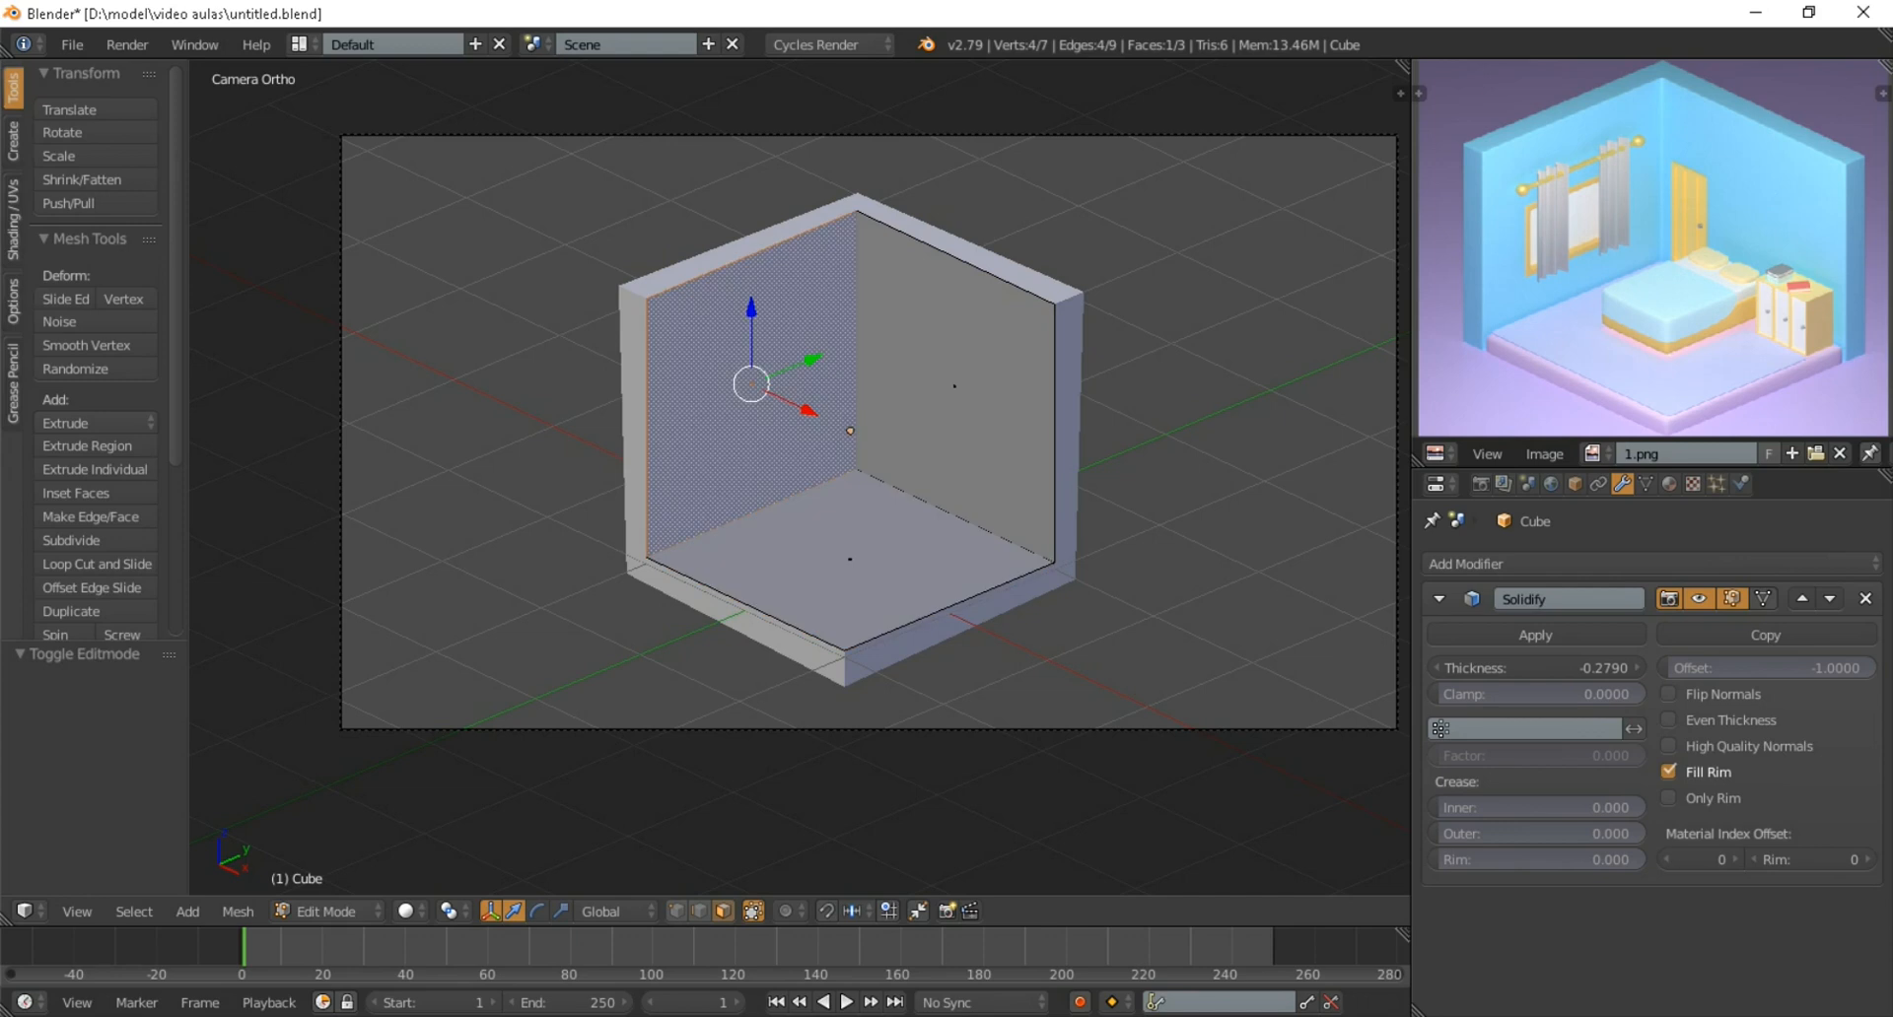
pyautogui.rightClick(955, 386)
pyautogui.rightClick(850, 559)
pyautogui.rightClick(753, 385)
pyautogui.rightClick(954, 386)
pyautogui.rightClick(849, 559)
# Try a positive Solidify thickness of about 0.321, inspect the shell from outside, and return to the camera view
pyautogui.moveTo(1538, 668)
pyautogui.mouseDown()
pyautogui.moveTo(1508, 668)
pyautogui.moveTo(1568, 668)
pyautogui.mouseUp()
pyautogui.scroll(5, 1095, 872)
pyautogui.moveTo(927, 895); pyautogui.dragTo(1096, 787, button='middle')
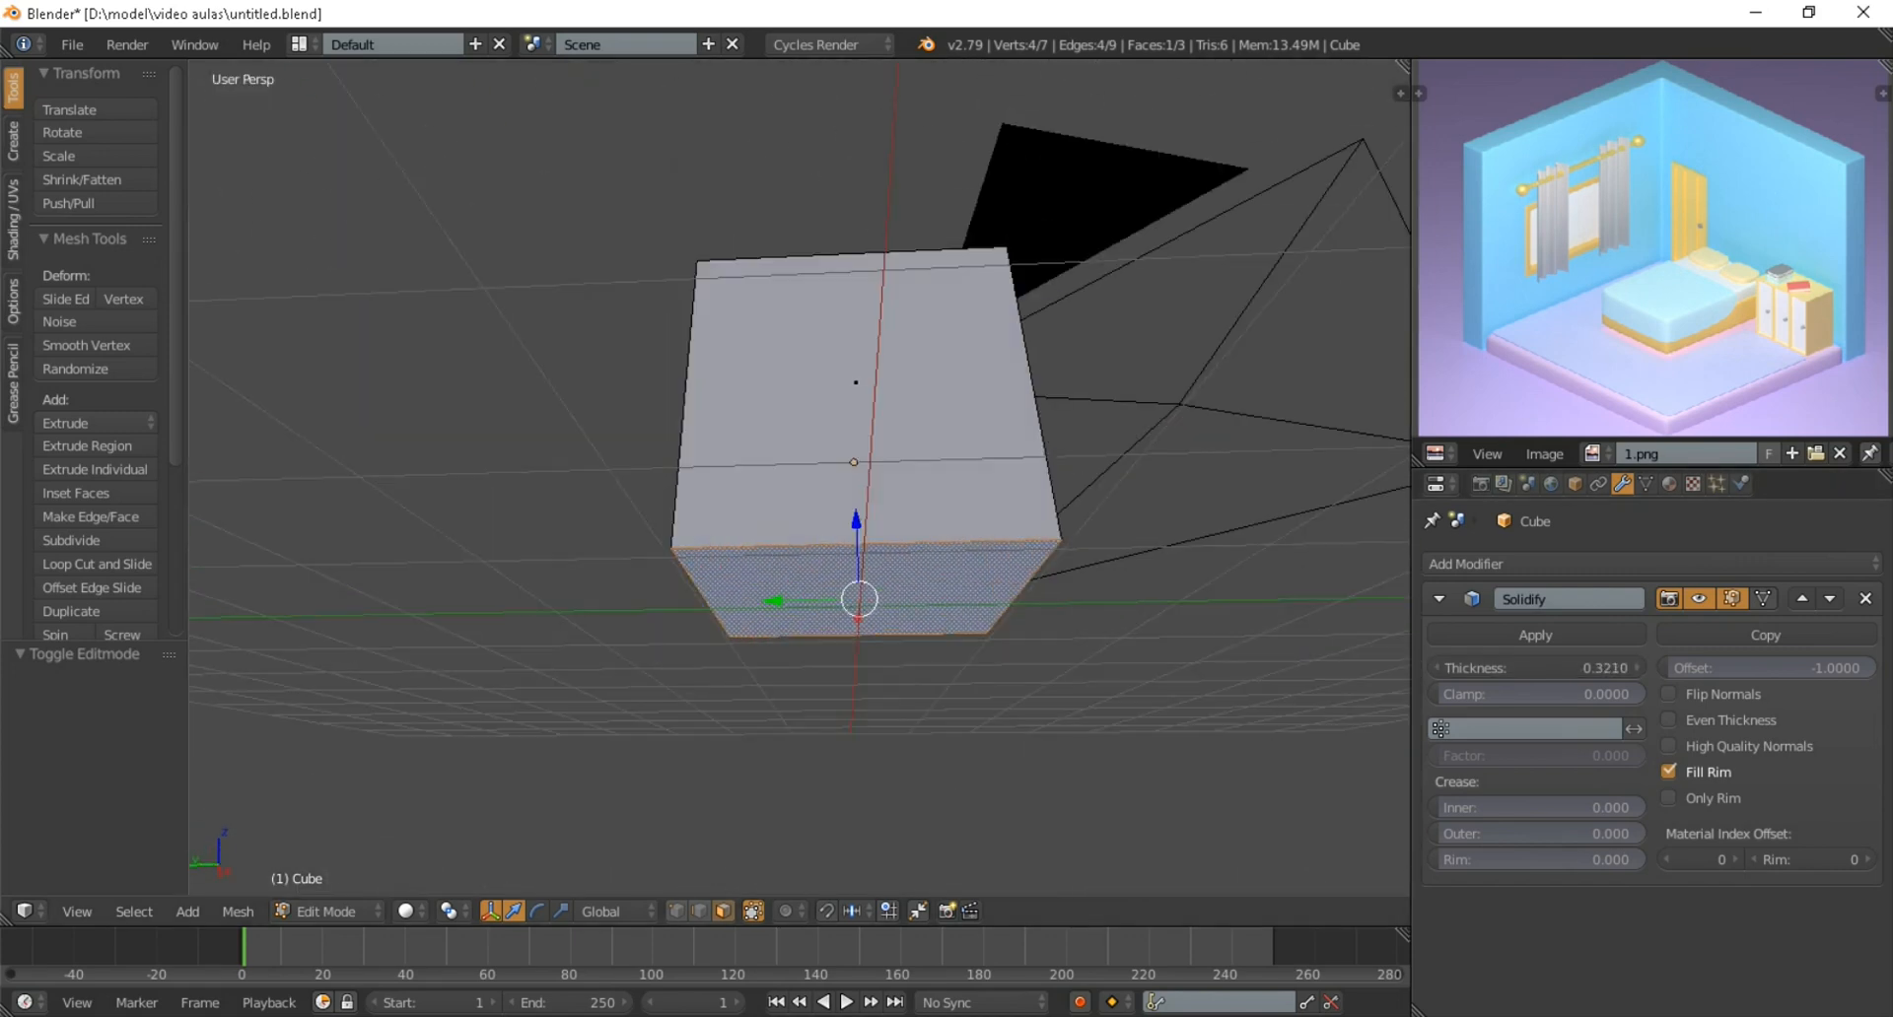
pyautogui.press('KP_0')
# Set the Solidify thickness to about -0.287, enable Even Thickness, and check the shell in Object Mode
pyautogui.moveTo(1538, 668); pyautogui.dragTo(1437, 668)
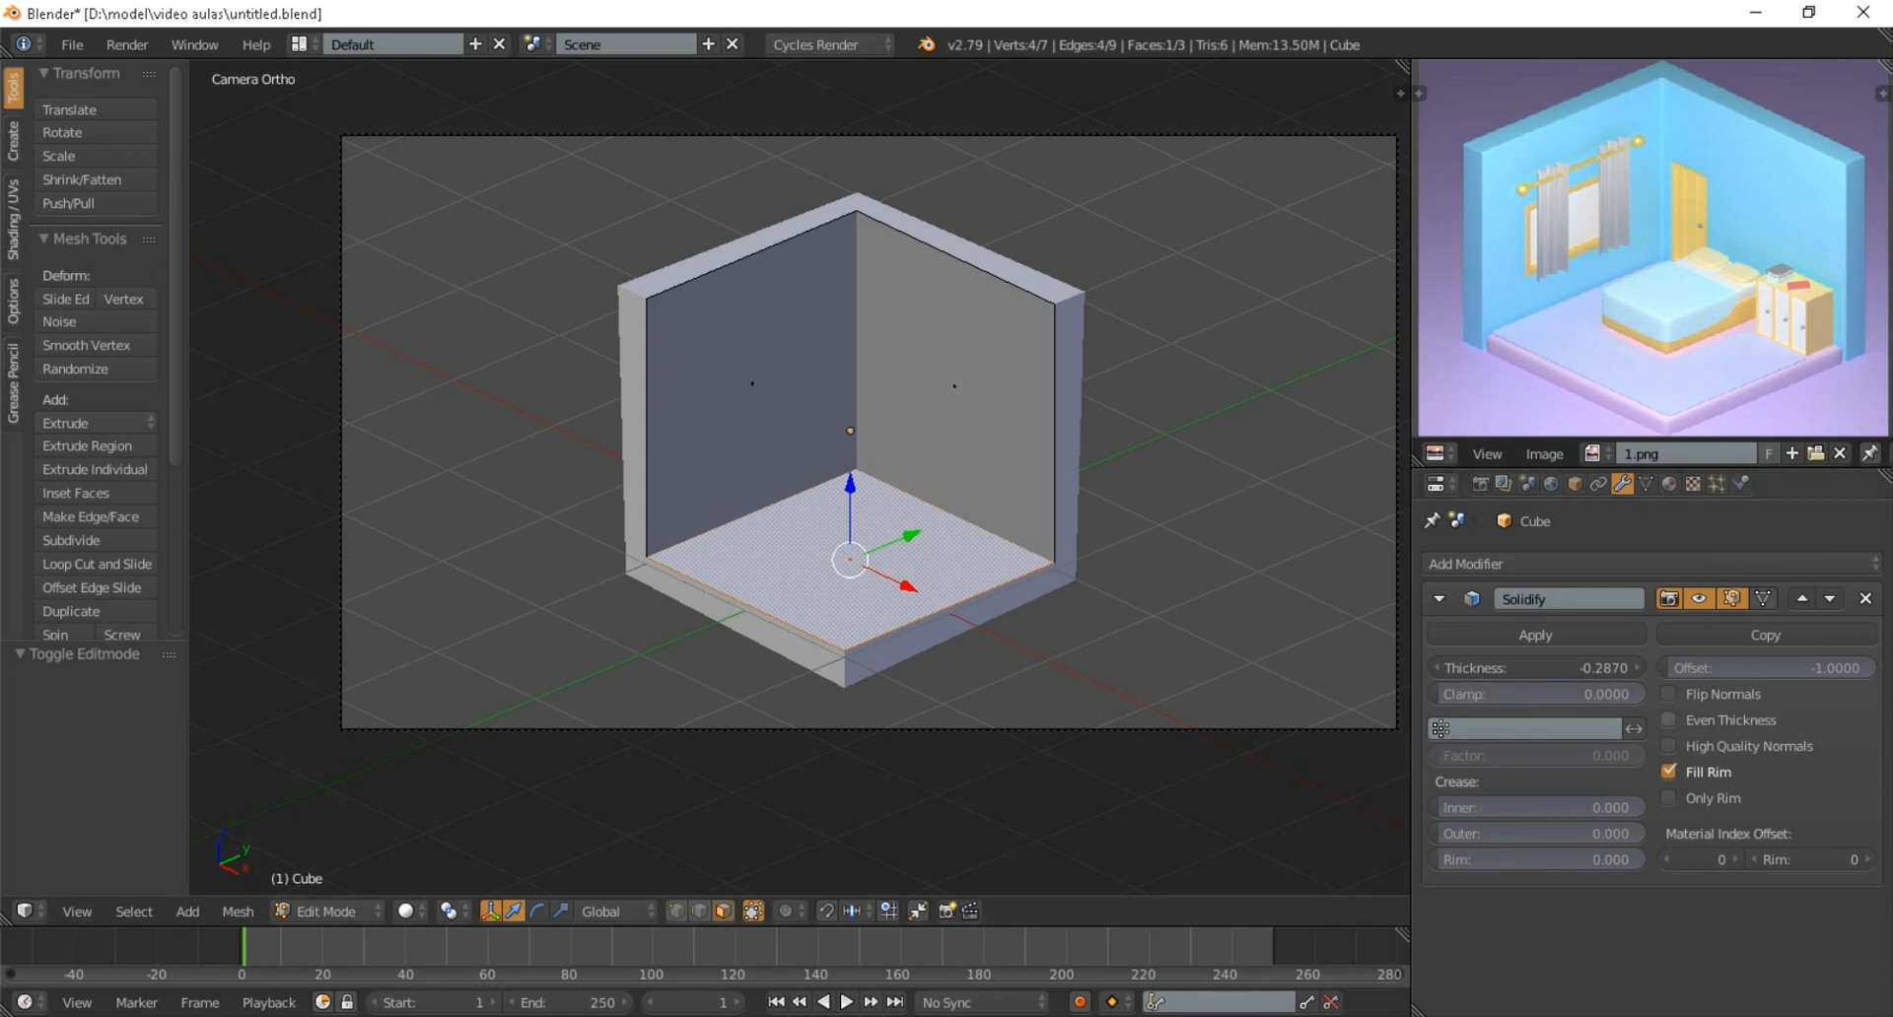
pyautogui.click(1668, 720)
pyautogui.press('Home')
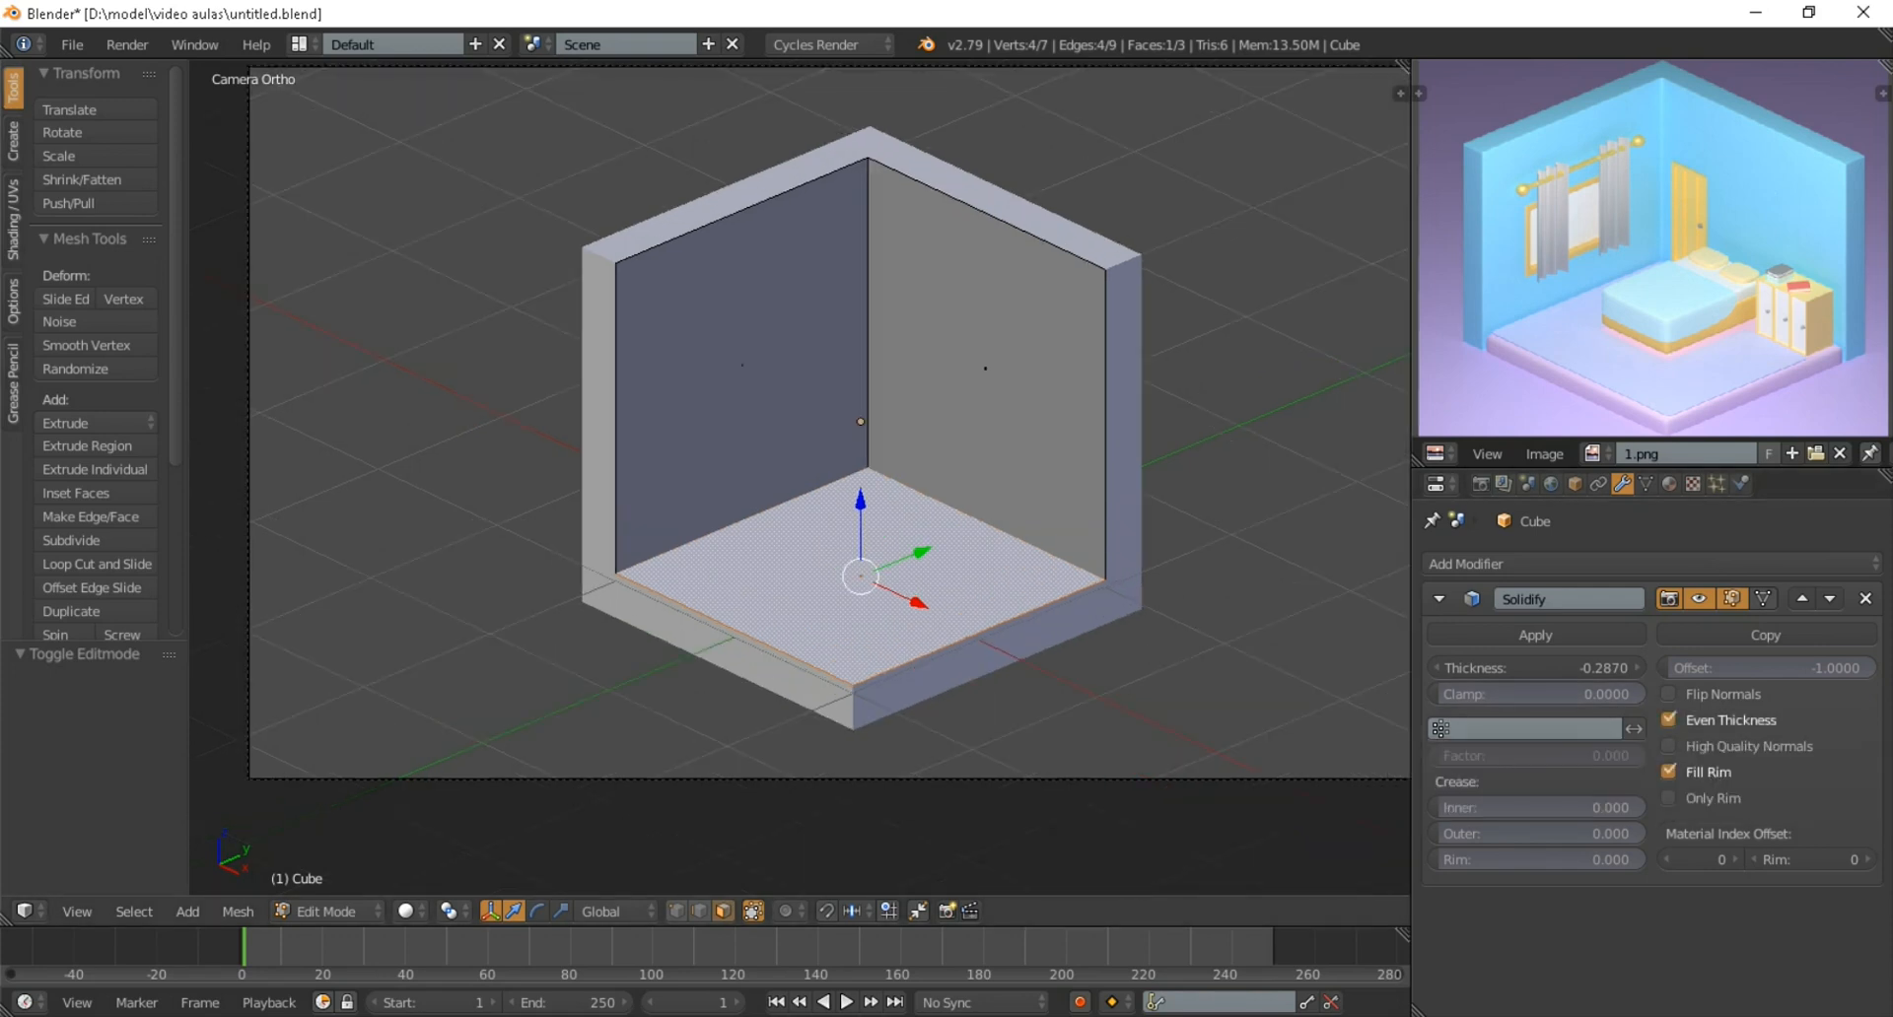
pyautogui.press('Tab')
pyautogui.scroll(4, 799, 453)
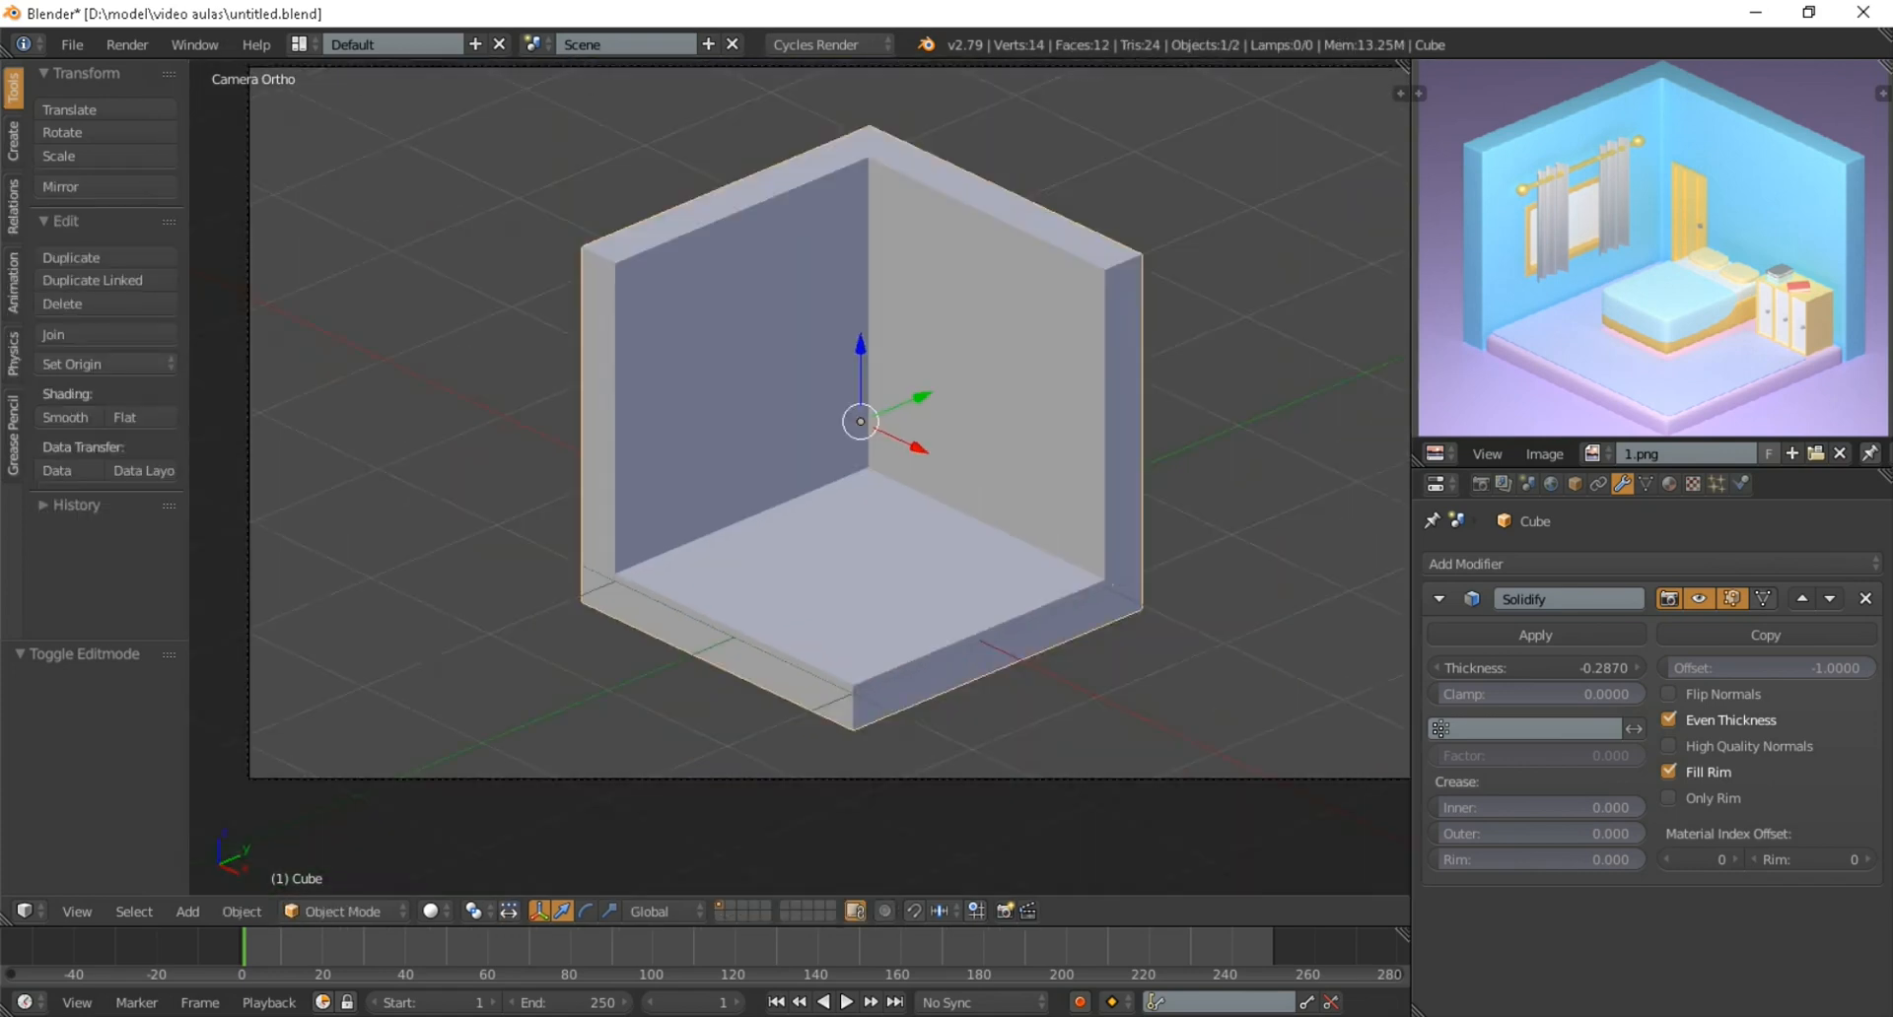
pyautogui.scroll(-2, 798, 477)
pyautogui.scroll(2, 799, 477)
pyautogui.scroll(-2, 799, 477)
pyautogui.scroll(1, 798, 477)
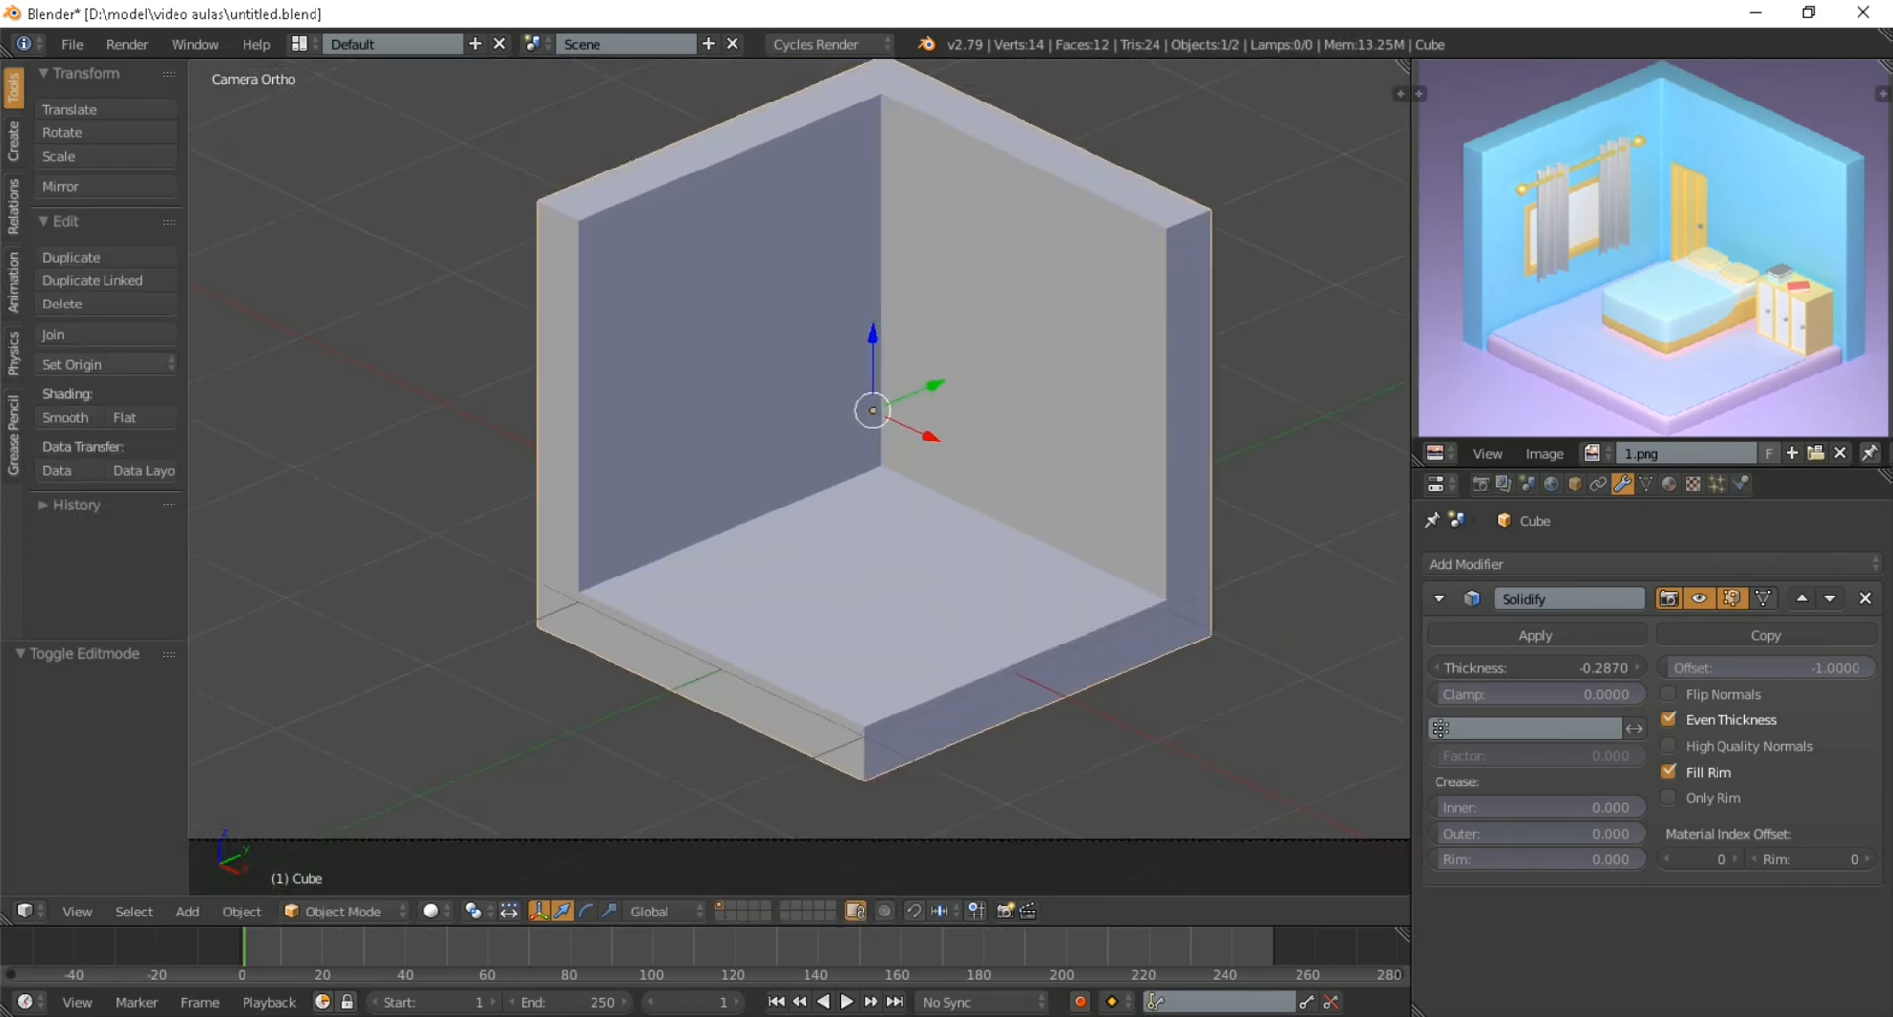
# Return to Edit Mode and add two centred loop cuts running down the right wall and across the floor
pyautogui.press('Tab')
pyautogui.scroll(-2, 798, 454)
pyautogui.scroll(1, 799, 454)
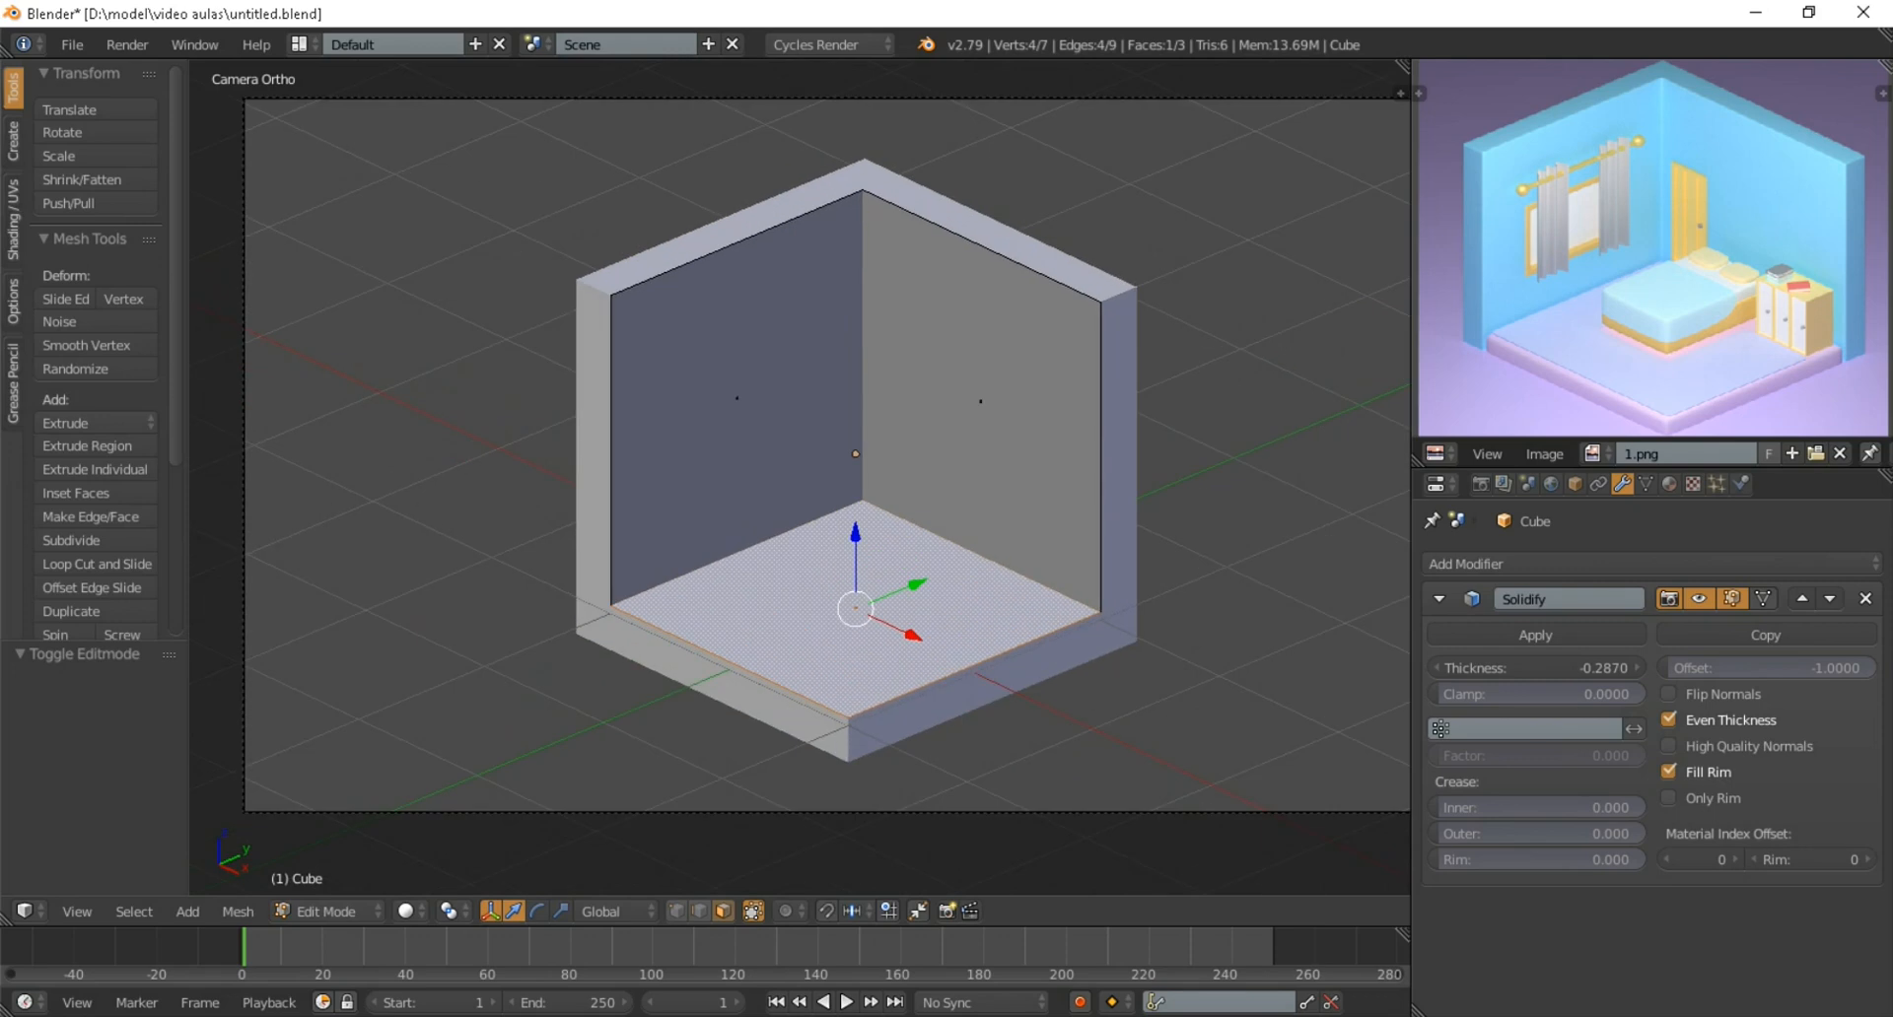
pyautogui.hotkey('ctrl', 'r')
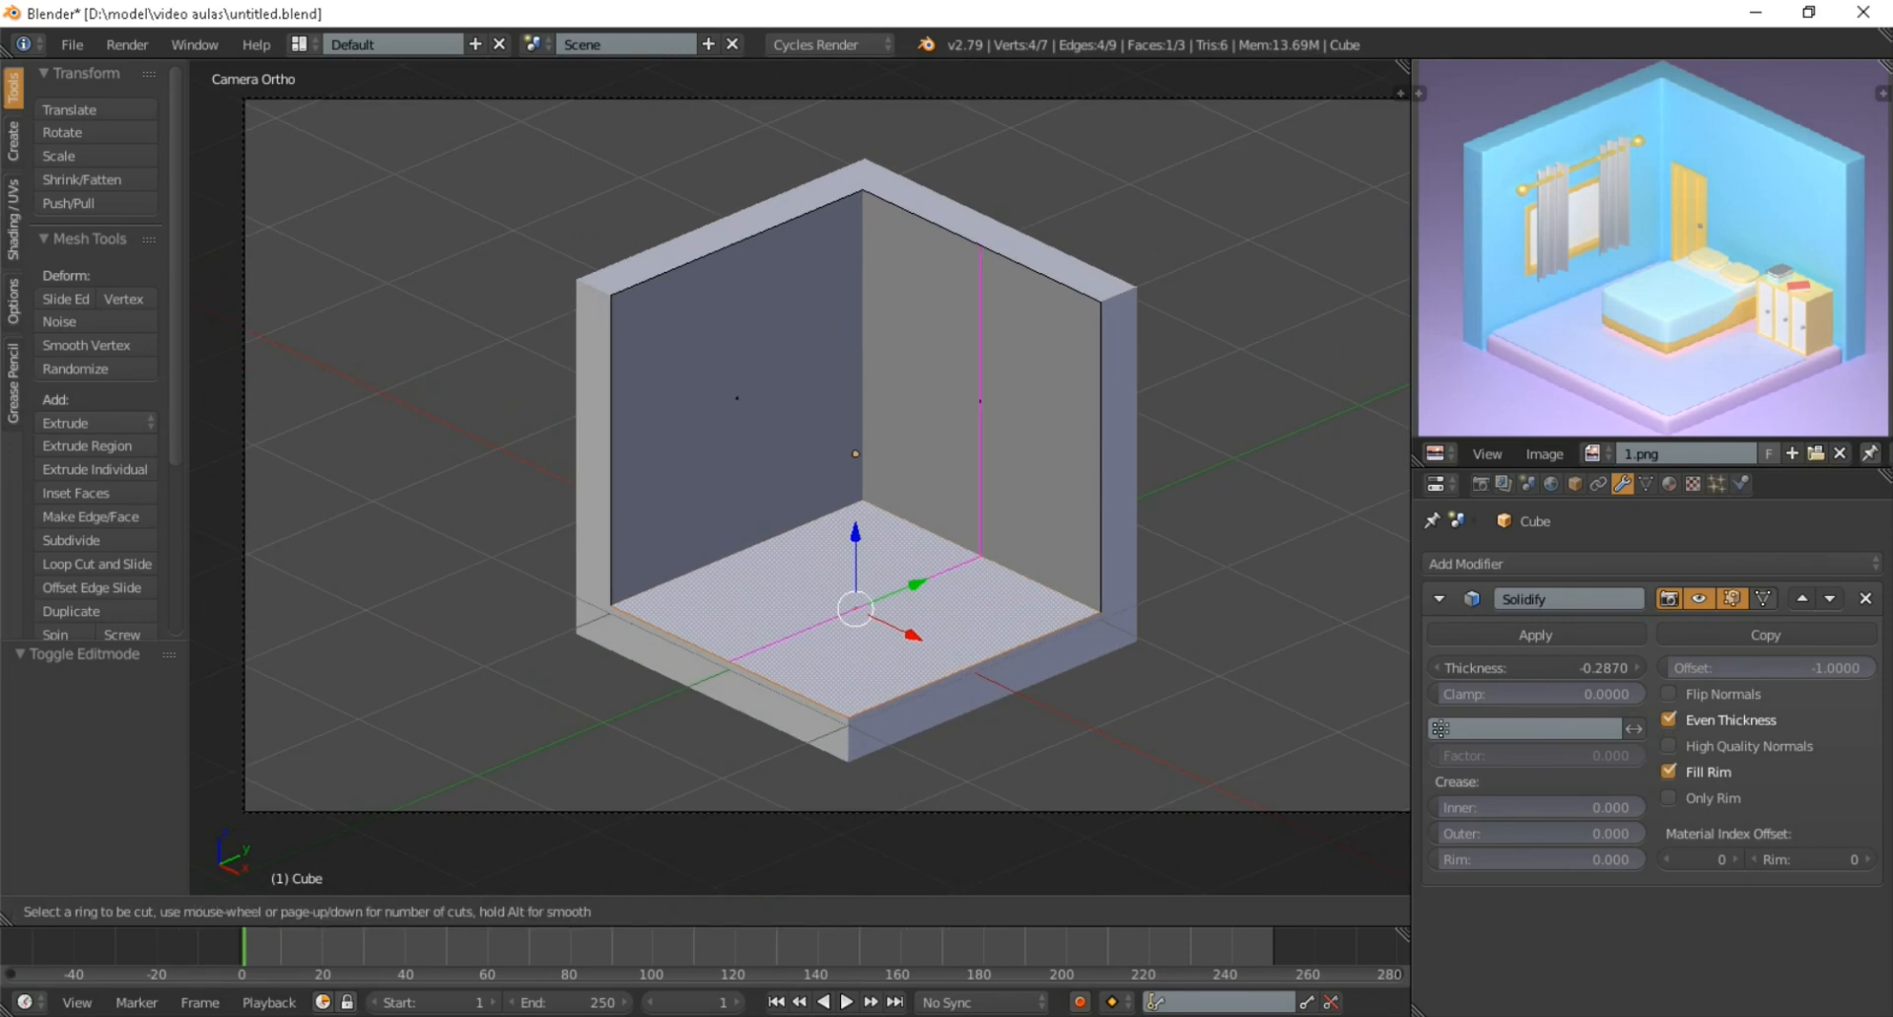
pyautogui.press('2')
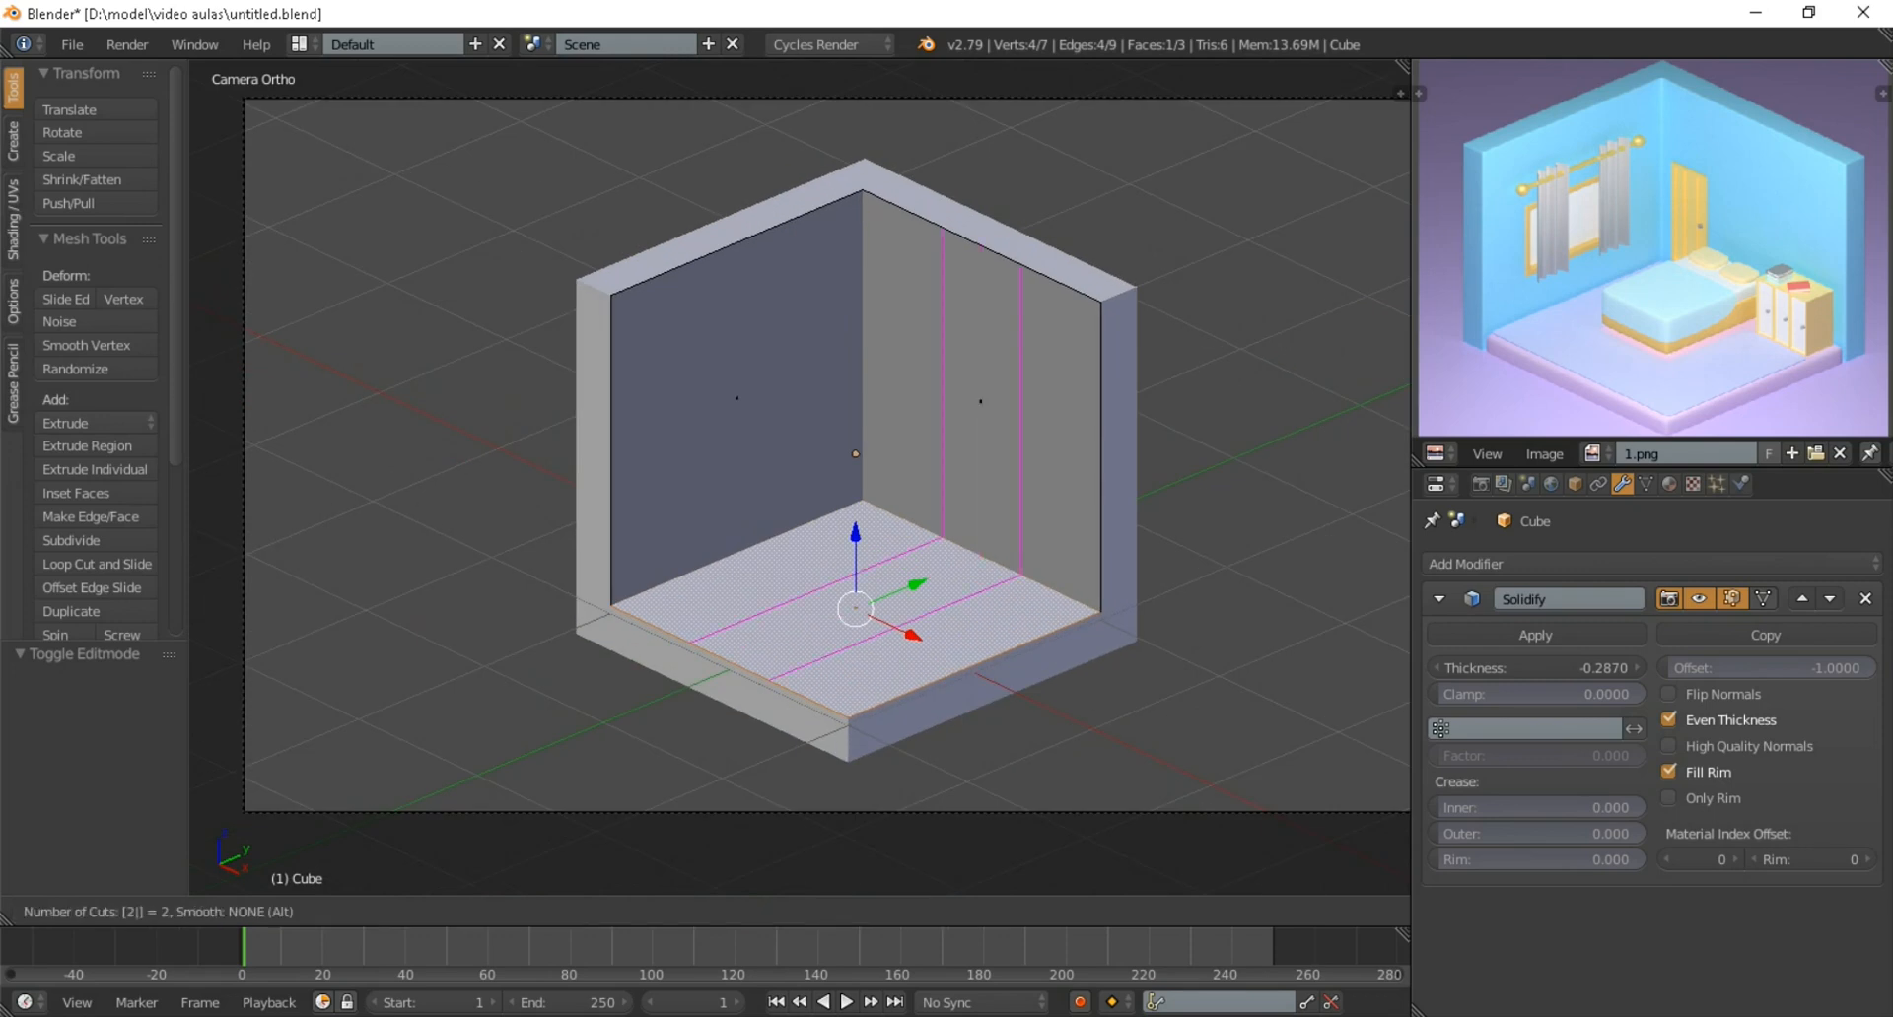
pyautogui.press('Return')
pyautogui.press('Return')
pyautogui.scroll(-1, 800, 477)
pyautogui.scroll(3, 800, 478)
pyautogui.scroll(-2, 800, 477)
pyautogui.scroll(2, 799, 477)
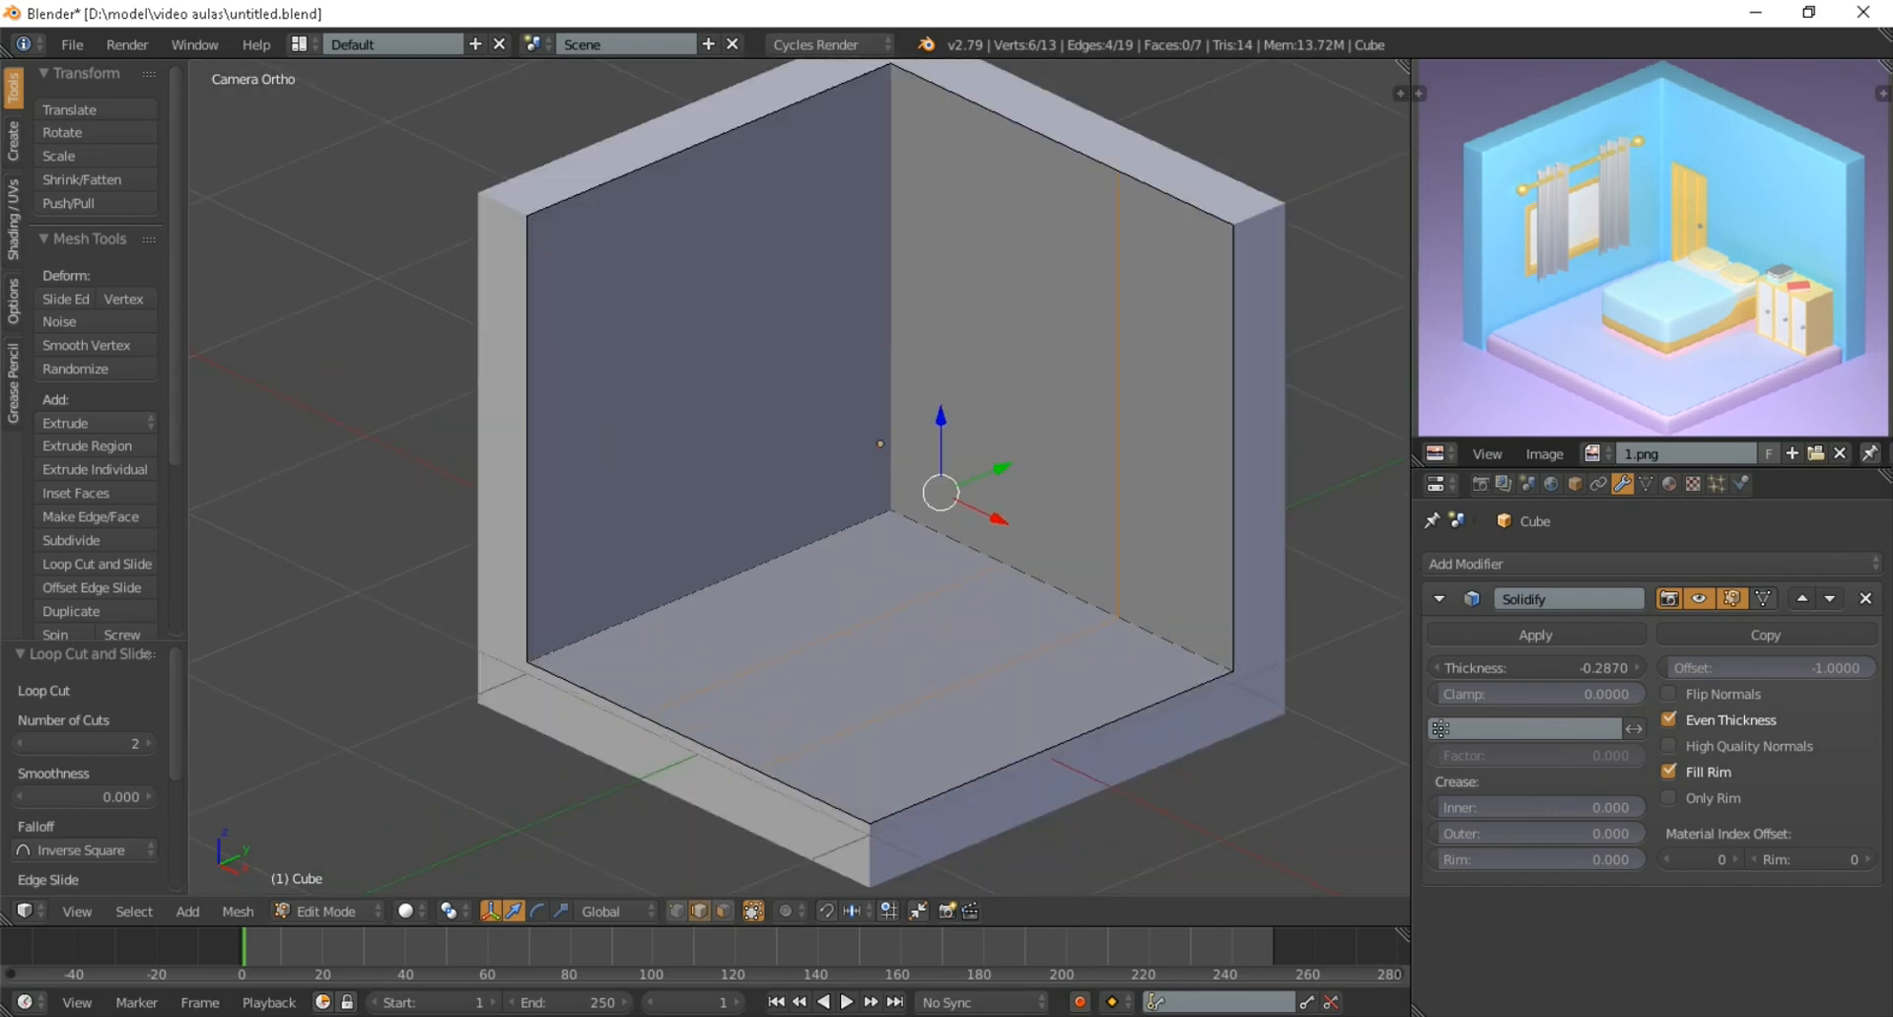
pyautogui.scroll(-5, 800, 477)
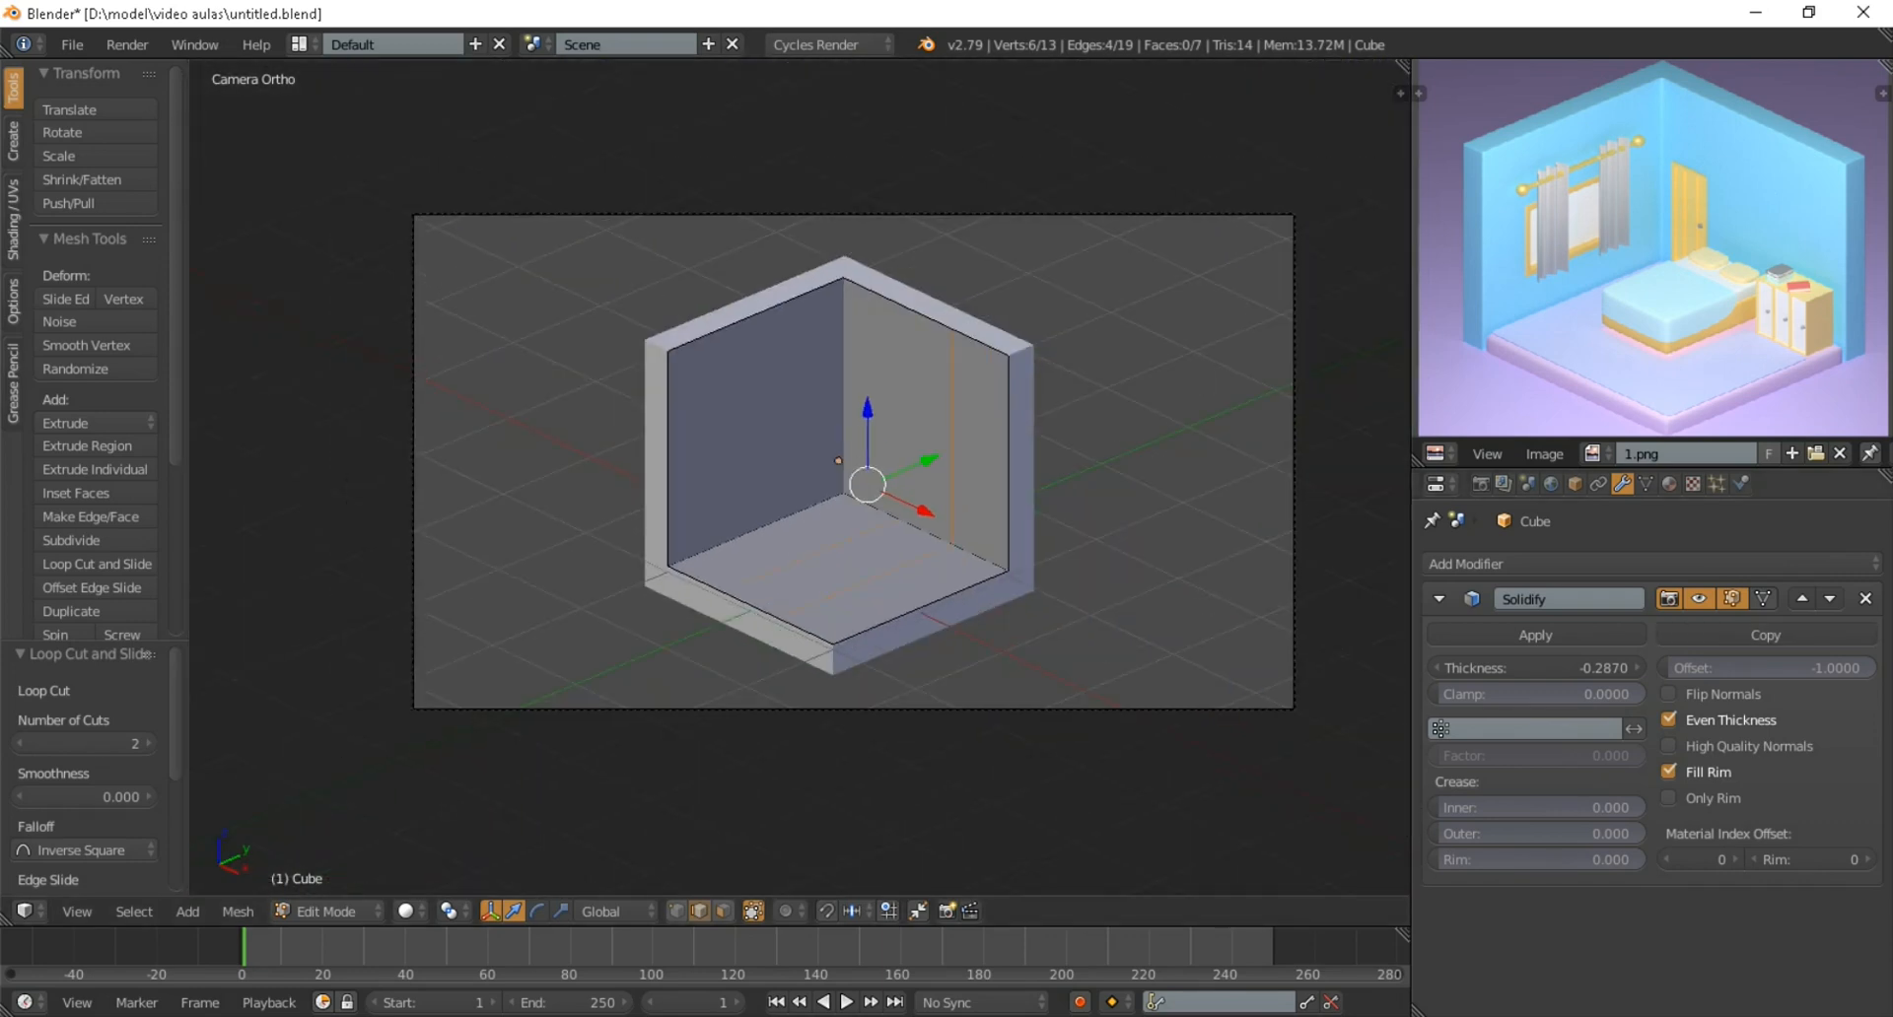
# Hide the Solidify effect in the viewport and scale the two loop cuts to about 0.785 along X
pyautogui.click(1699, 599)
pyautogui.moveTo(888, 493)
pyautogui.mouseDown(button='middle')
pyautogui.moveTo(986, 454)
pyautogui.moveTo(819, 468)
pyautogui.moveTo(878, 542)
pyautogui.moveTo(823, 512)
pyautogui.moveTo(914, 478)
pyautogui.mouseUp(button='middle')
pyautogui.scroll(4, 917, 473)
pyautogui.scroll(2, 818, 468)
pyautogui.scroll(-5, 828, 493)
pyautogui.scroll(3, 877, 542)
pyautogui.scroll(2, 878, 542)
pyautogui.press('s')
pyautogui.press('x')
pyautogui.click(1096, 539)
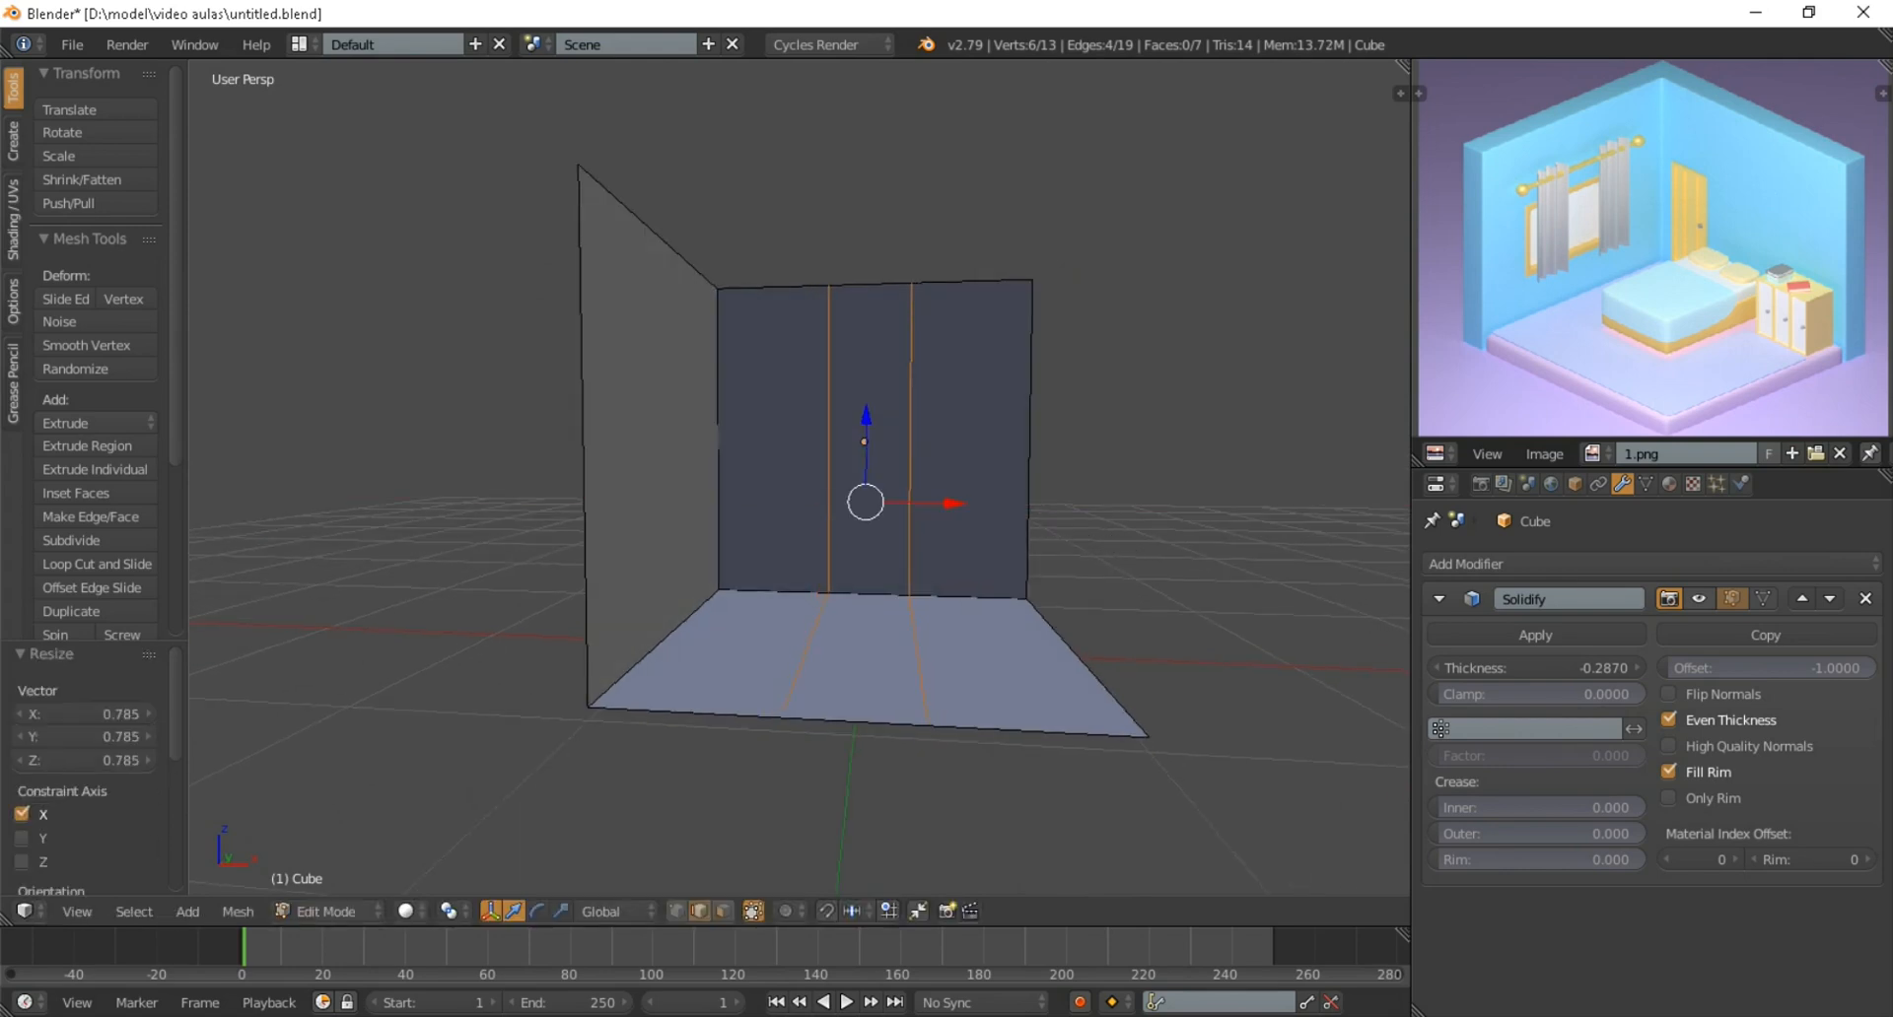
# Show the transform properties, check the shell's scale and dimensions in Object Mode, and go back to Edit Mode
pyautogui.press('n')
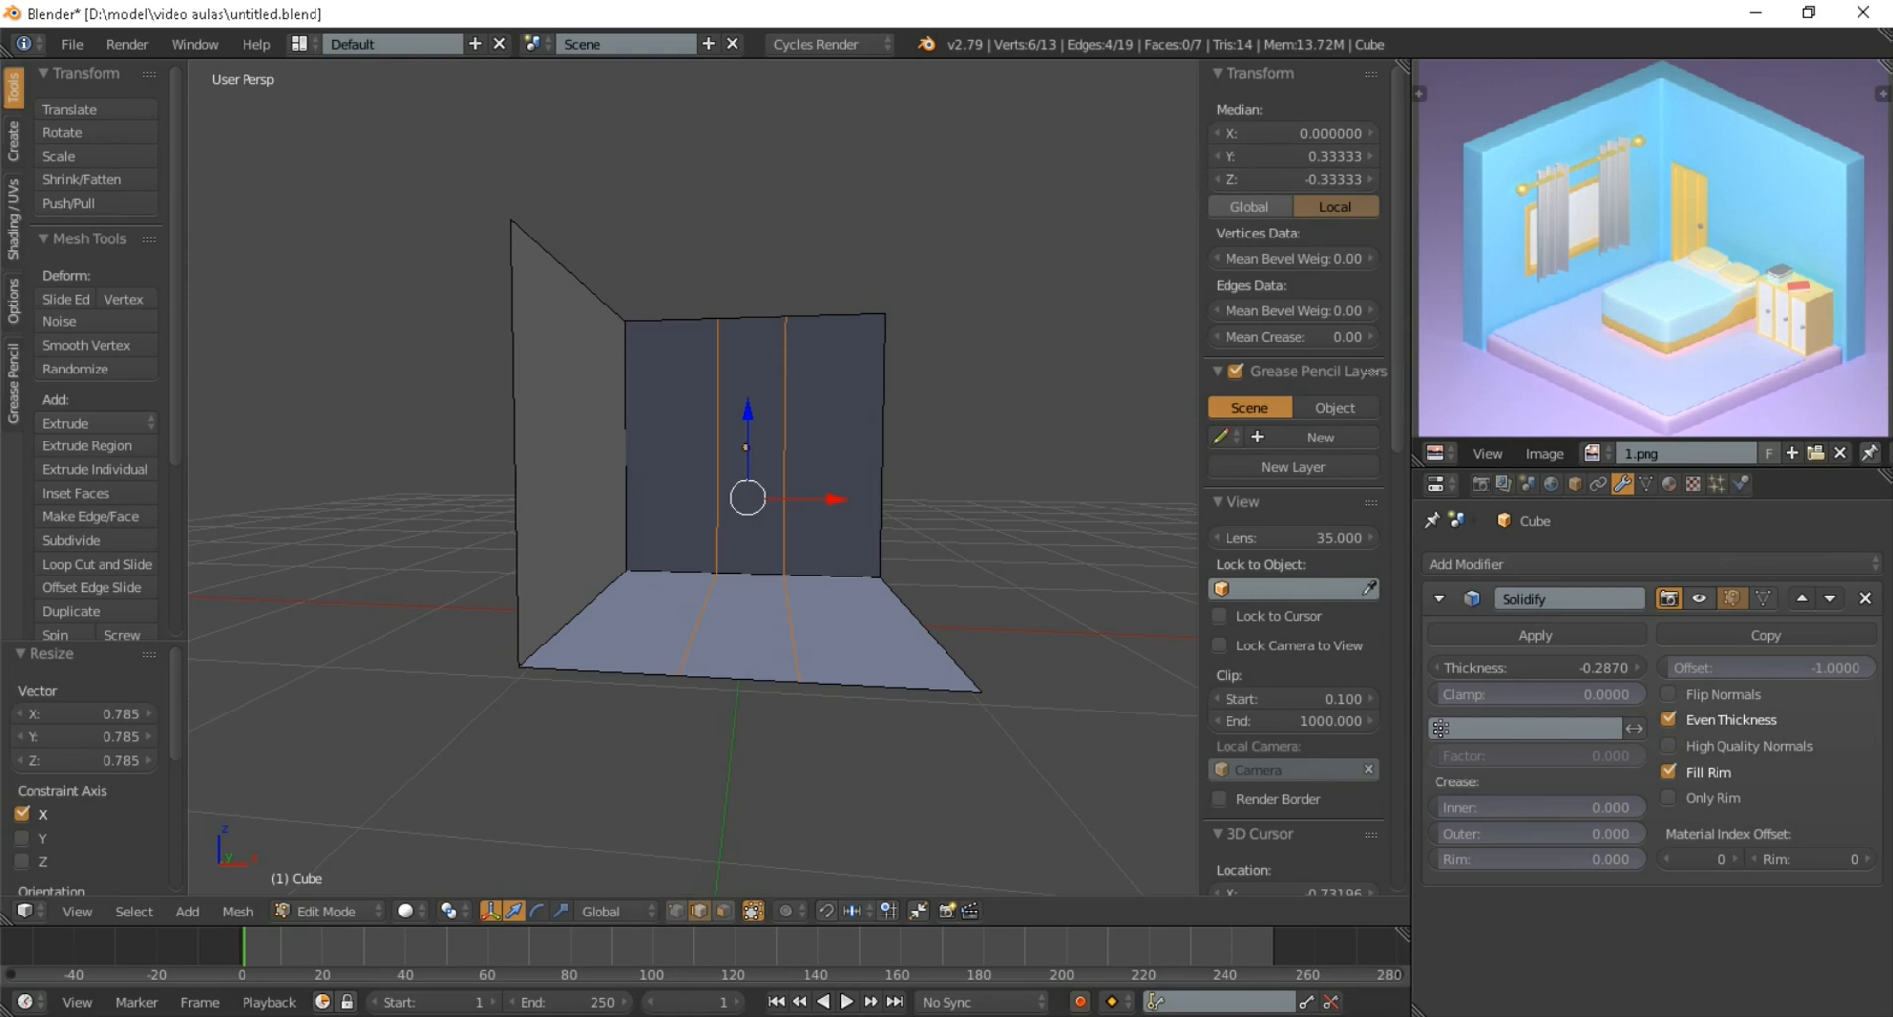
pyautogui.press('Tab')
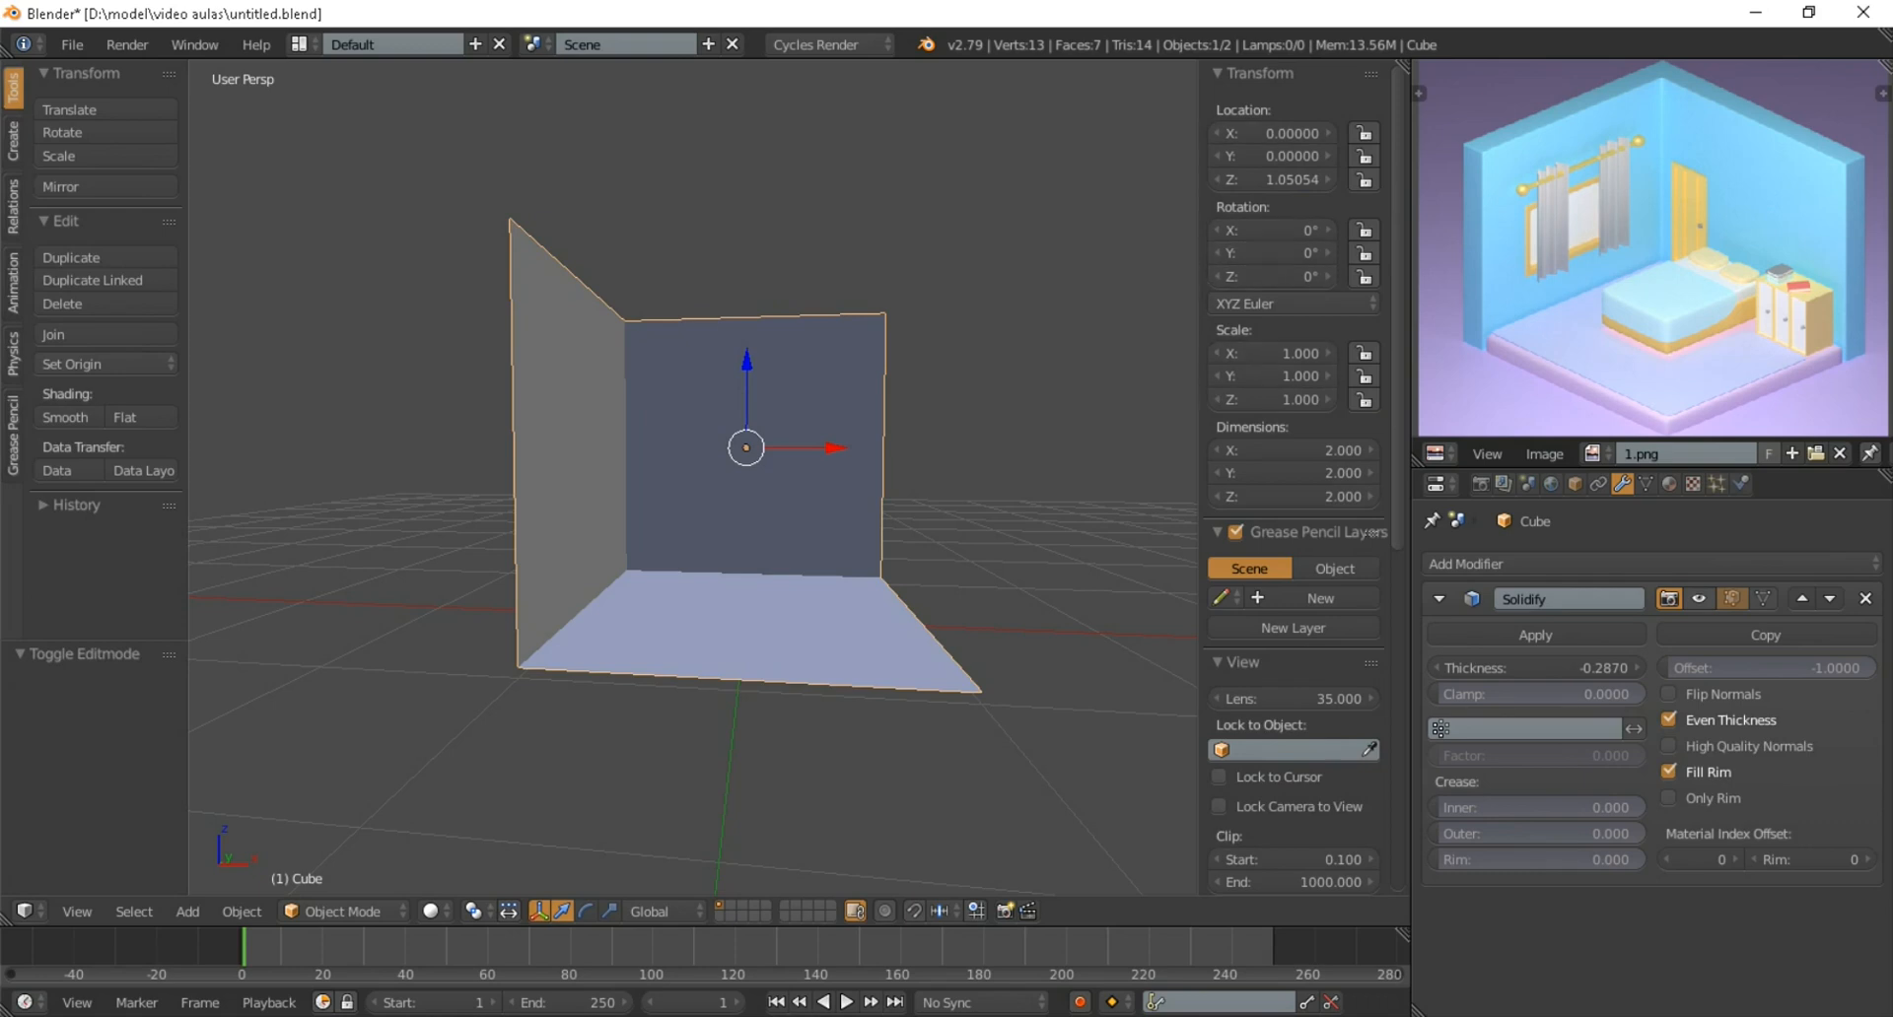
pyautogui.scroll(-2, 729, 473)
pyautogui.scroll(3, 640, 532)
pyautogui.moveTo(739, 444); pyautogui.dragTo(753, 497, button='middle')
pyautogui.press('Tab')
# Scale the two door-wall cuts to about 0.789 along X and move them about -0.656 along X toward the room corner
pyautogui.scroll(1, 753, 497)
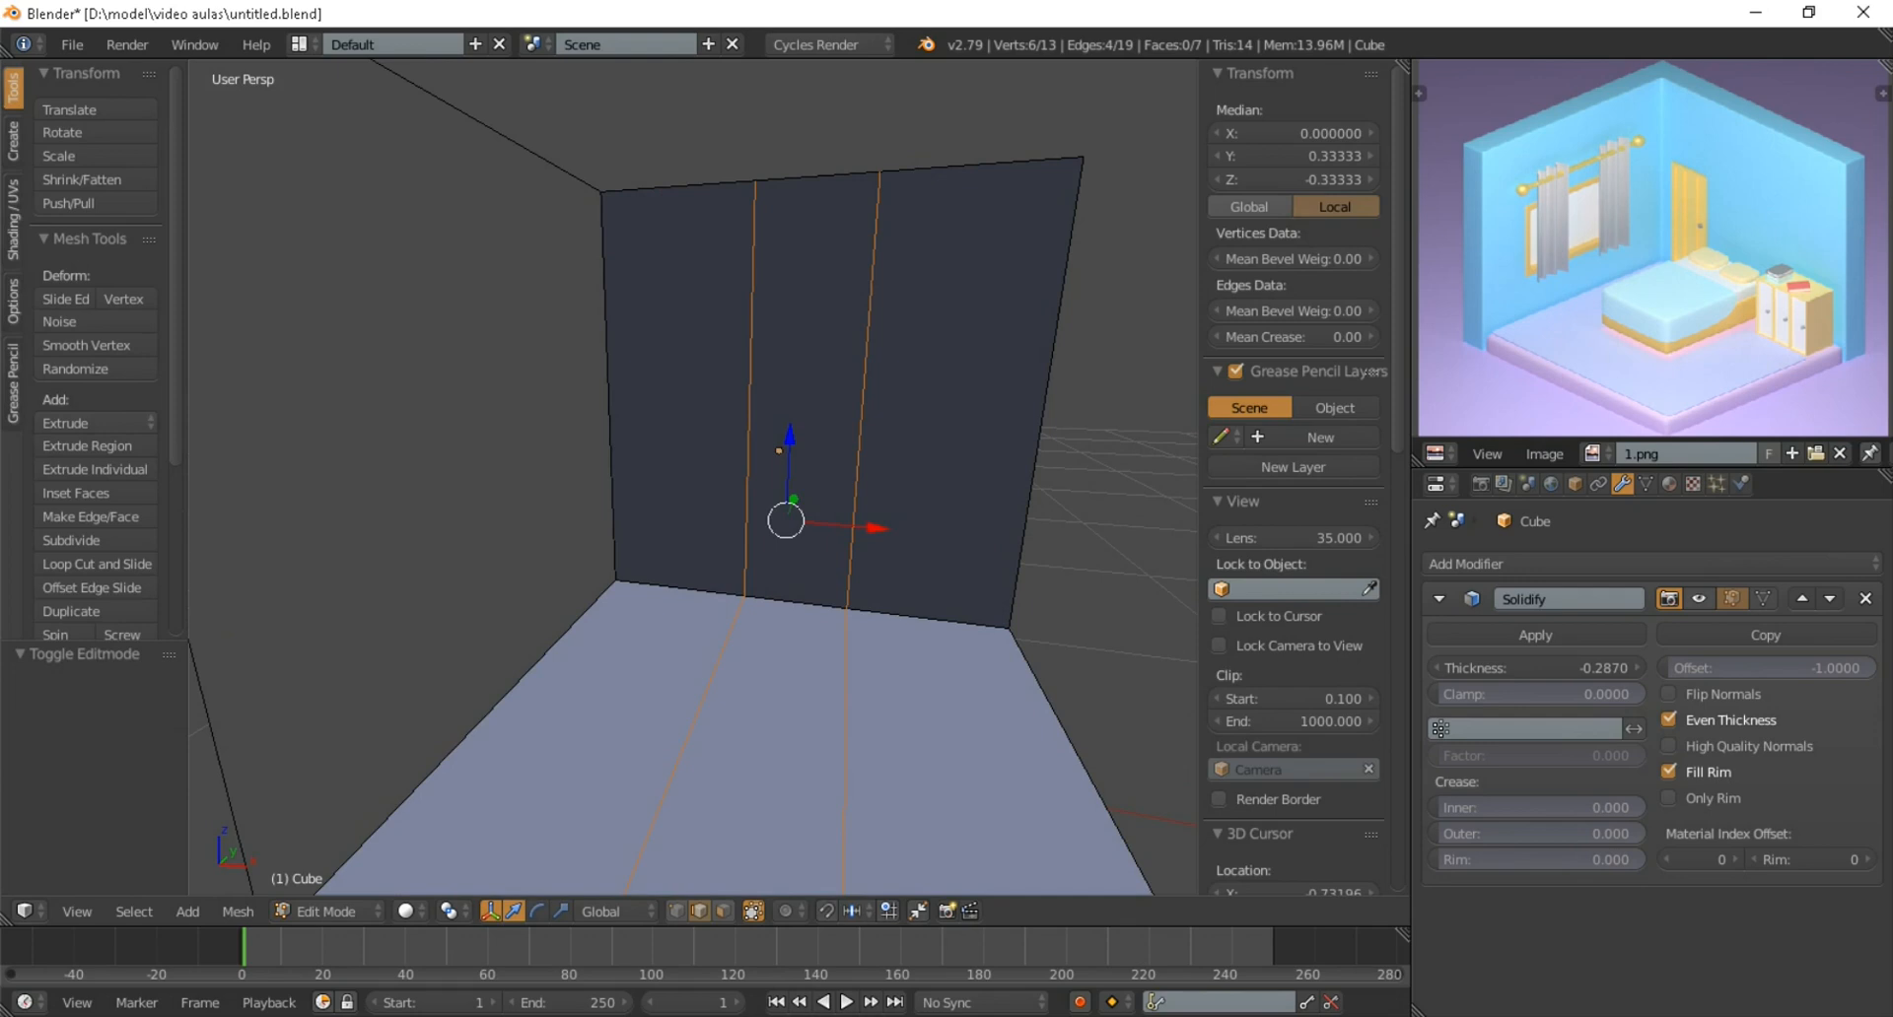
pyautogui.press('s')
pyautogui.press('x')
pyautogui.click(967, 525)
pyautogui.press('g')
pyautogui.press('x')
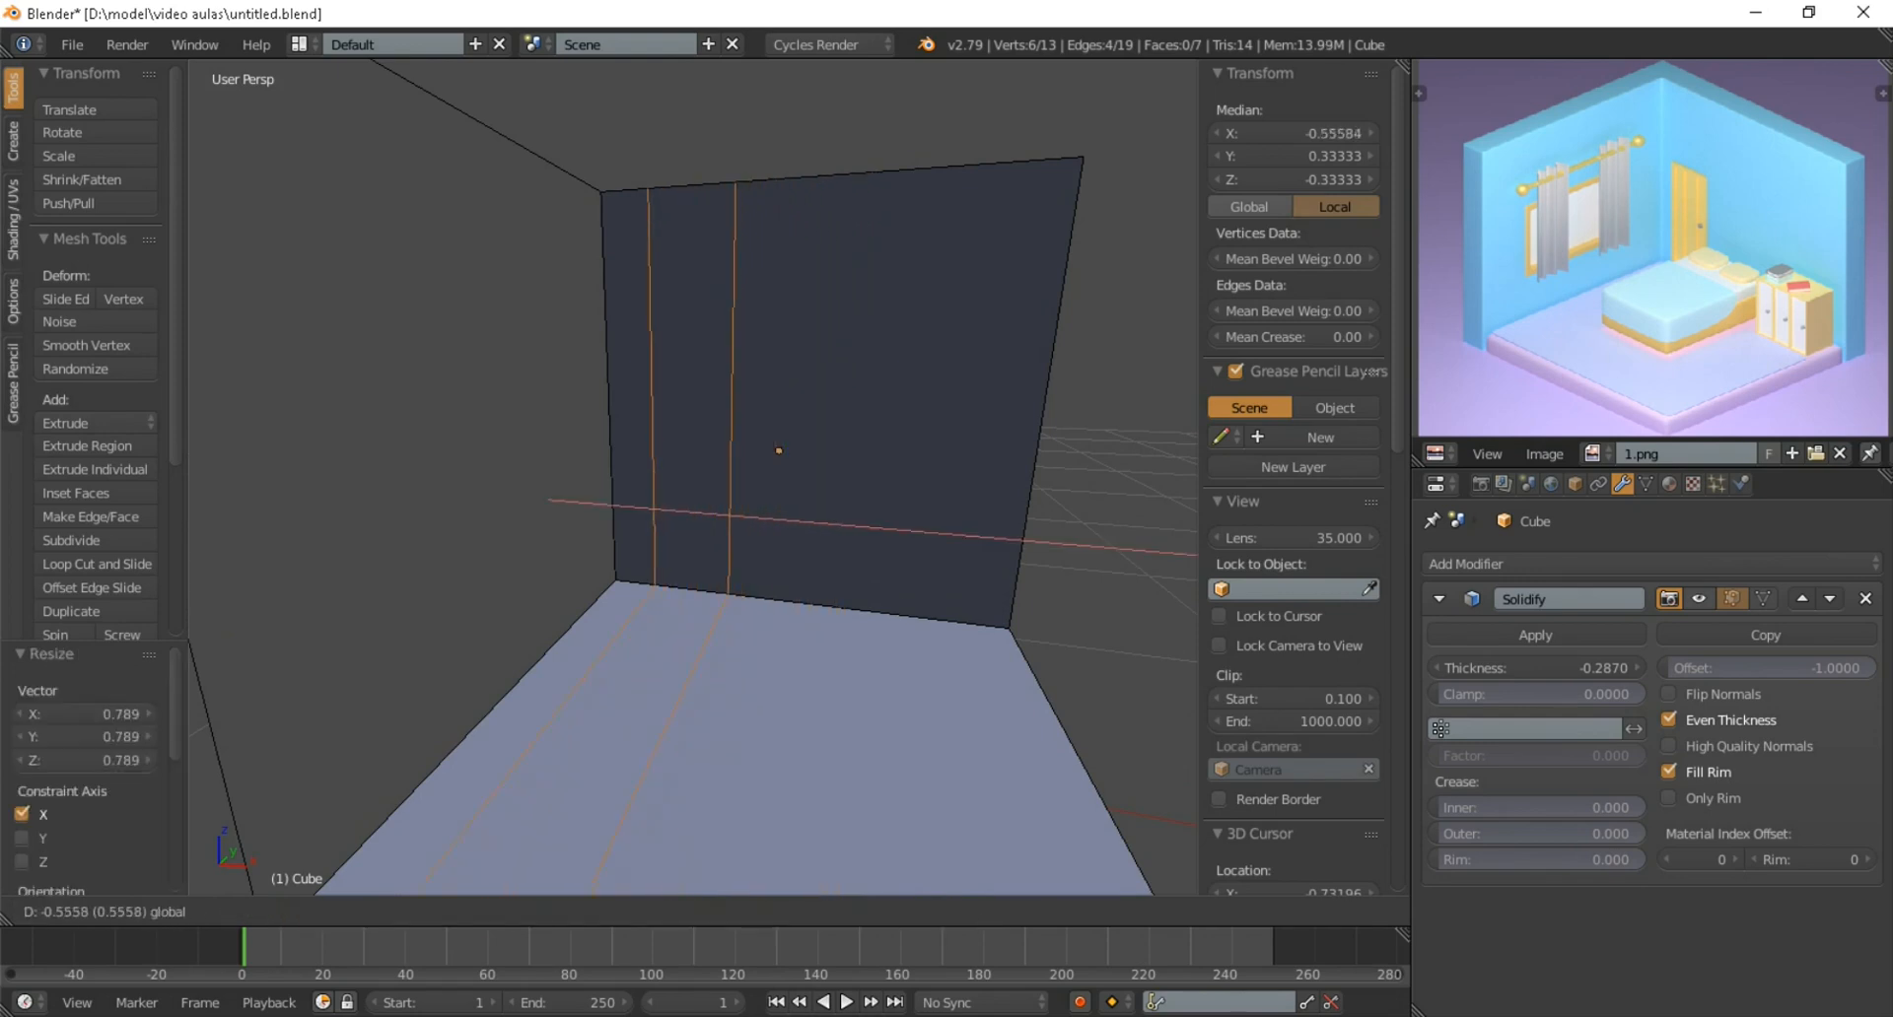
pyautogui.click(774, 449)
# Add two evenly spaced horizontal loop cuts around both walls
pyautogui.moveTo(774, 448); pyautogui.dragTo(597, 488, button='middle')
pyautogui.scroll(-3, 557, 449)
pyautogui.scroll(1, 596, 488)
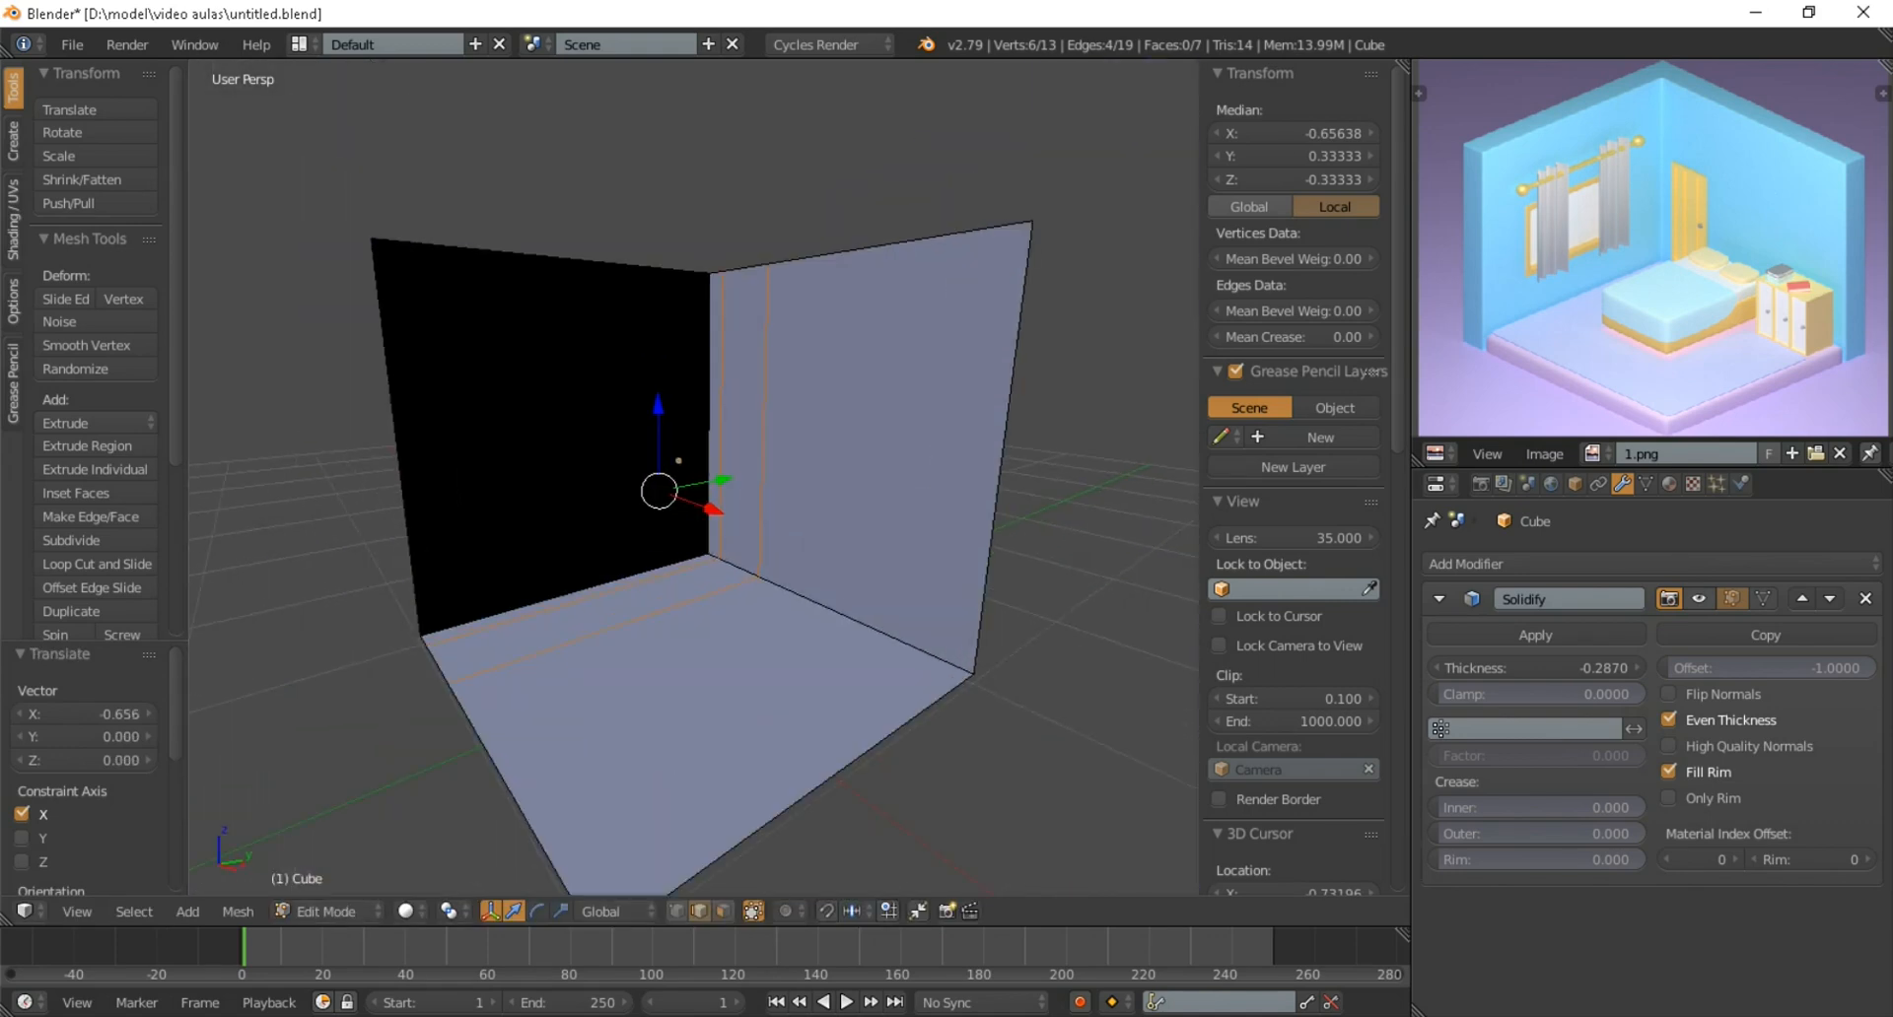
pyautogui.hotkey('ctrl', 'r')
pyautogui.press('2')
pyautogui.click(710, 434)
pyautogui.rightClick(710, 434)
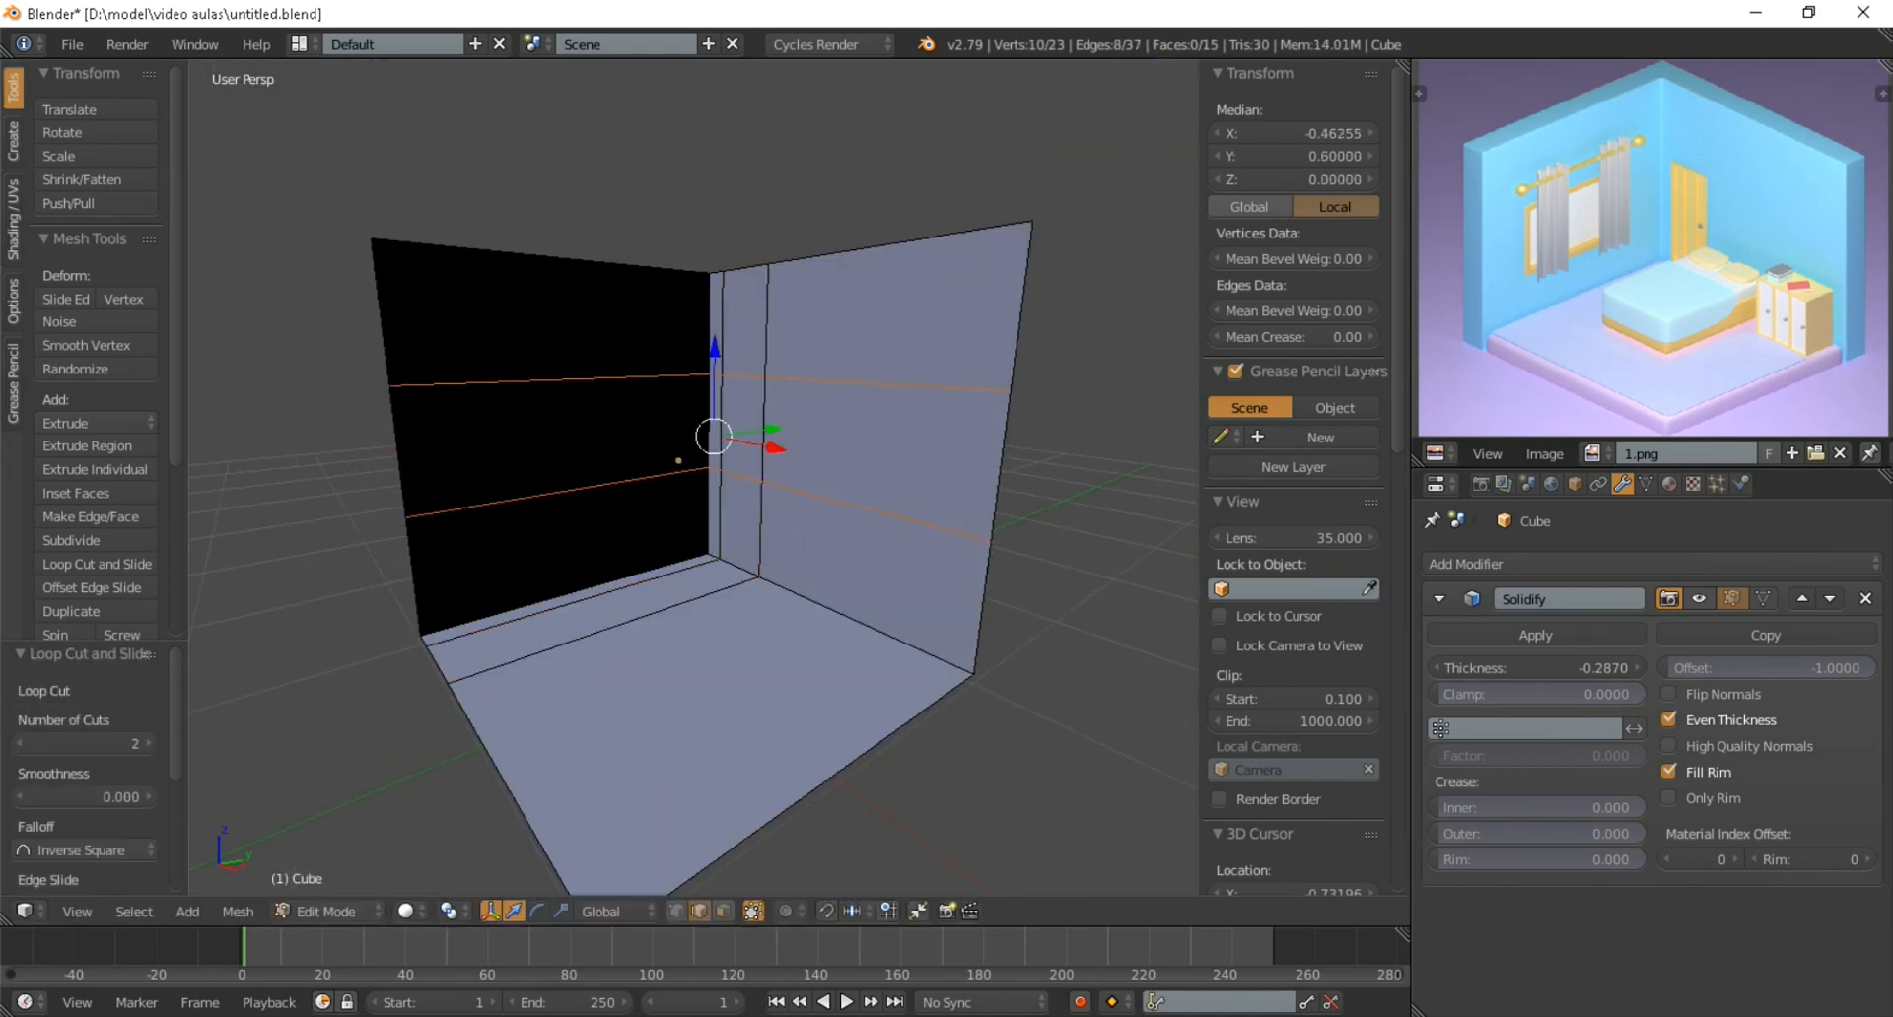
# Lower the two horizontal cuts by about 0.568 along Z and scale them to about 1.365 along Z
pyautogui.moveTo(710, 434); pyautogui.dragTo(722, 412, button='middle')
pyautogui.scroll(1, 721, 412)
pyautogui.press('g')
pyautogui.press('z')
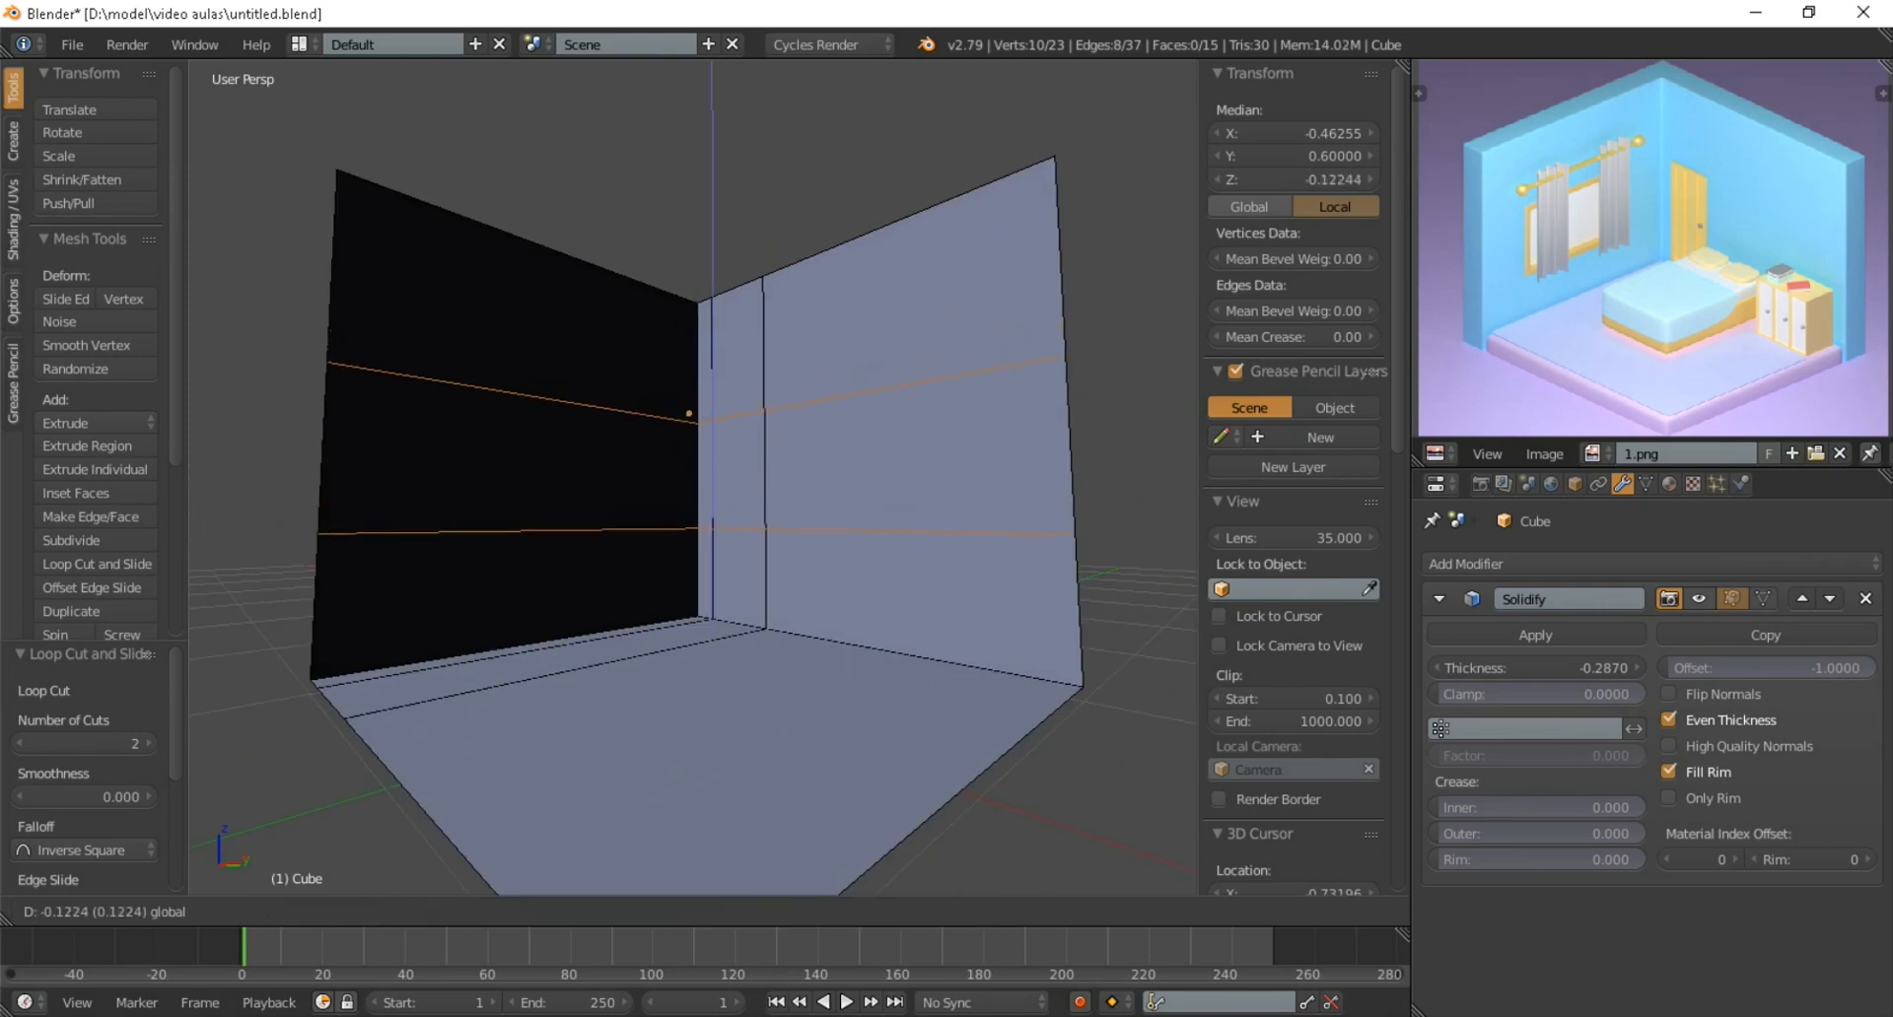
pyautogui.click(712, 465)
pyautogui.moveTo(712, 466); pyautogui.dragTo(809, 468, button='middle')
pyautogui.press('s')
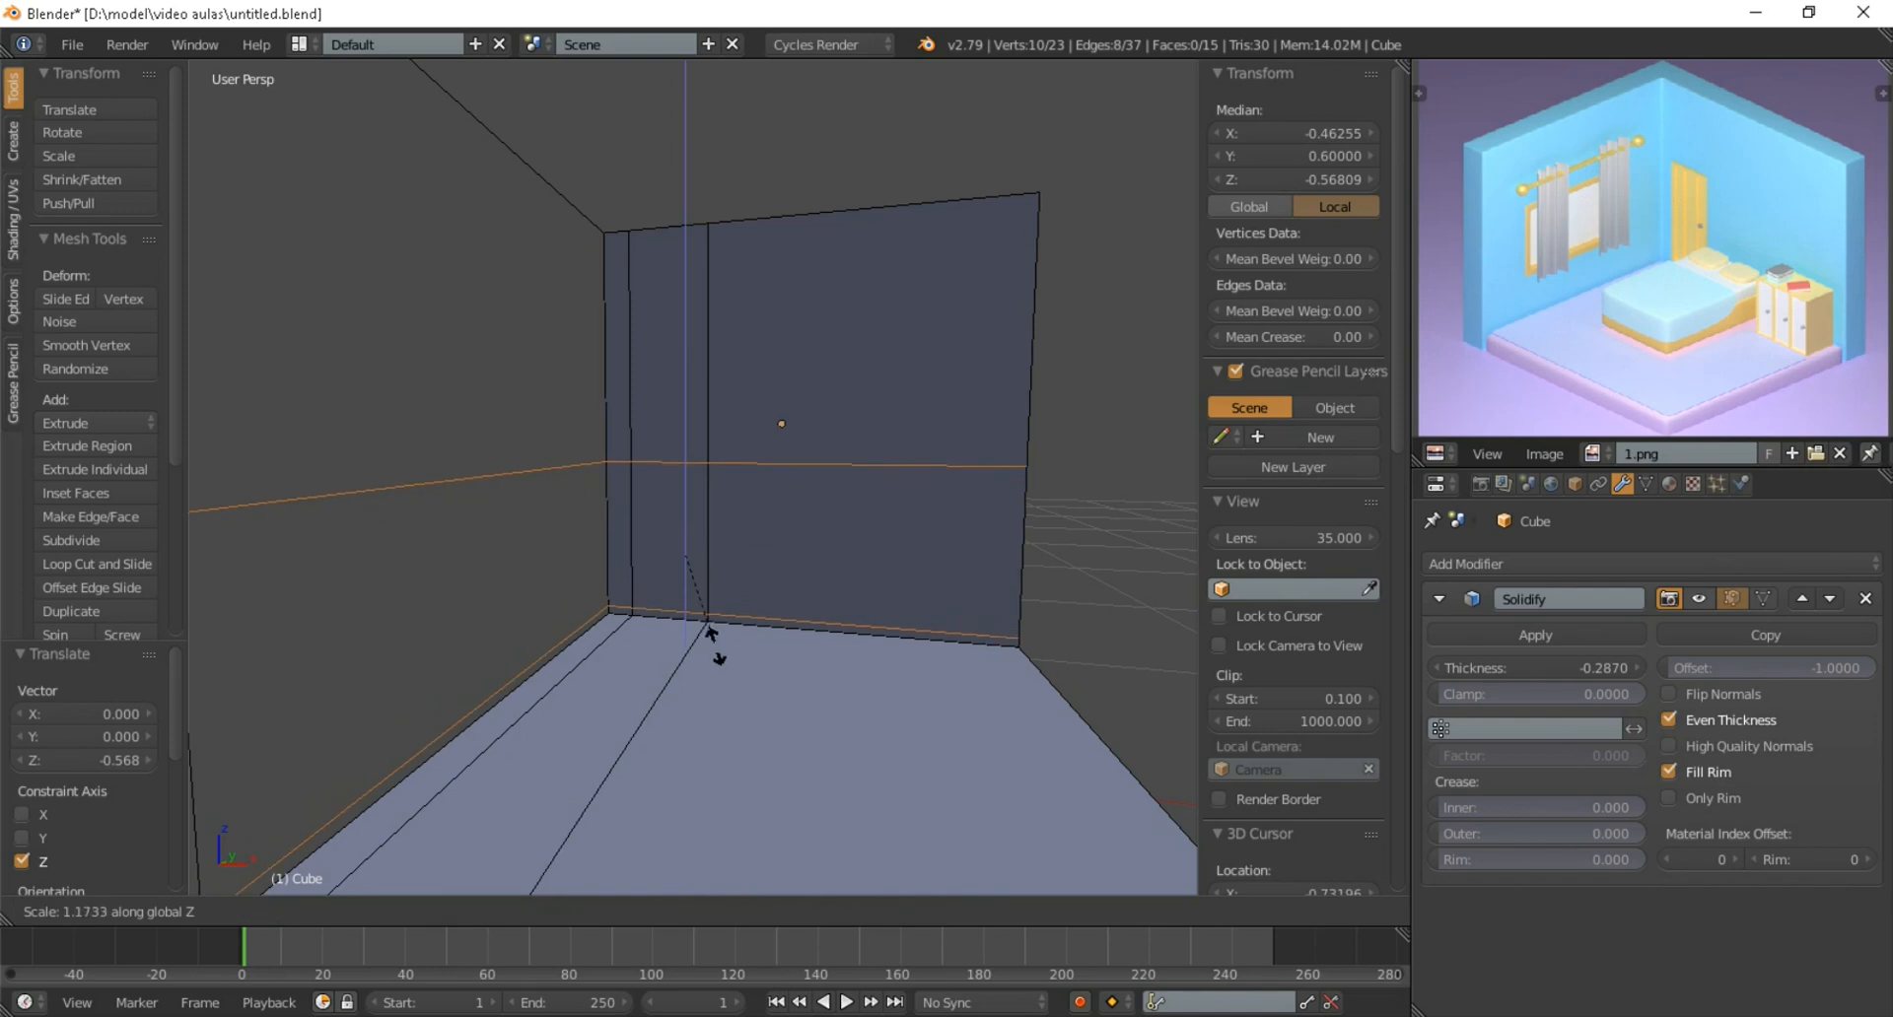
pyautogui.click(719, 655)
# Raise the two horizontal cuts by about 0.064 along Z and scale them to about 0.961 along Z
pyautogui.press('g')
pyautogui.press('z')
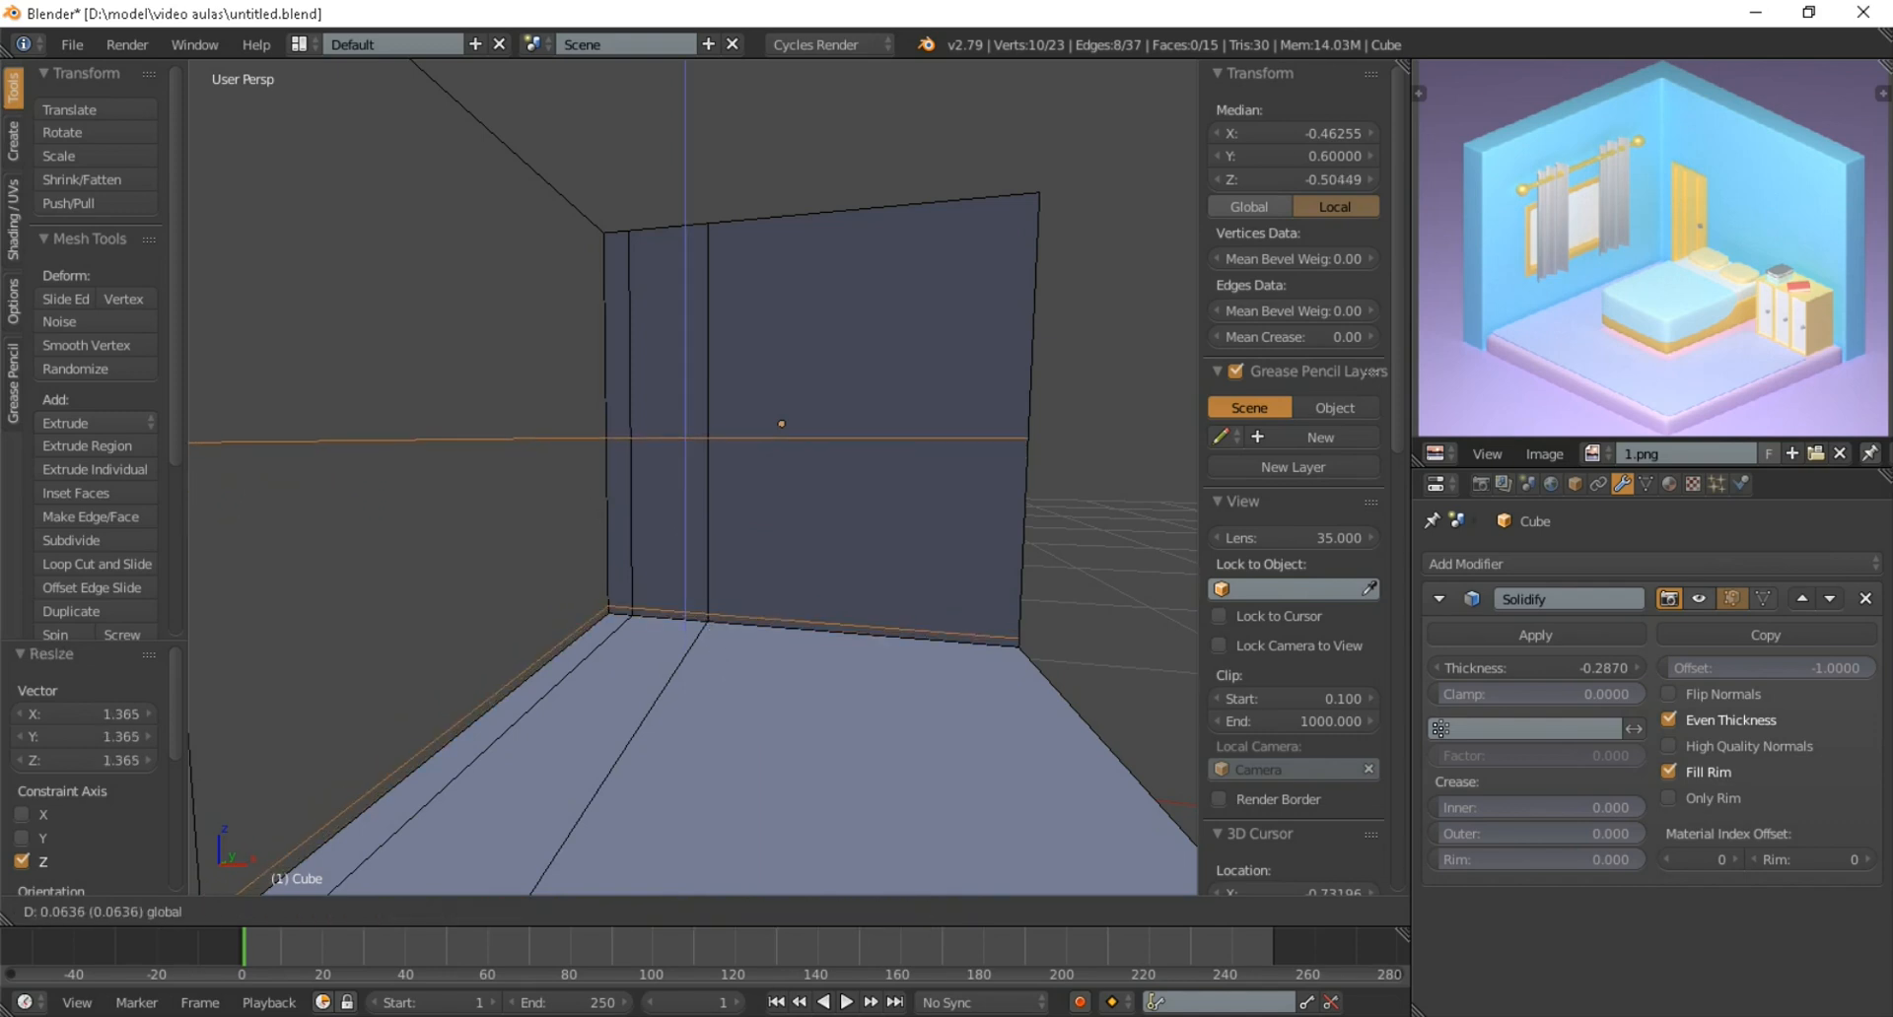
pyautogui.click(693, 629)
pyautogui.press('s')
pyautogui.press('z')
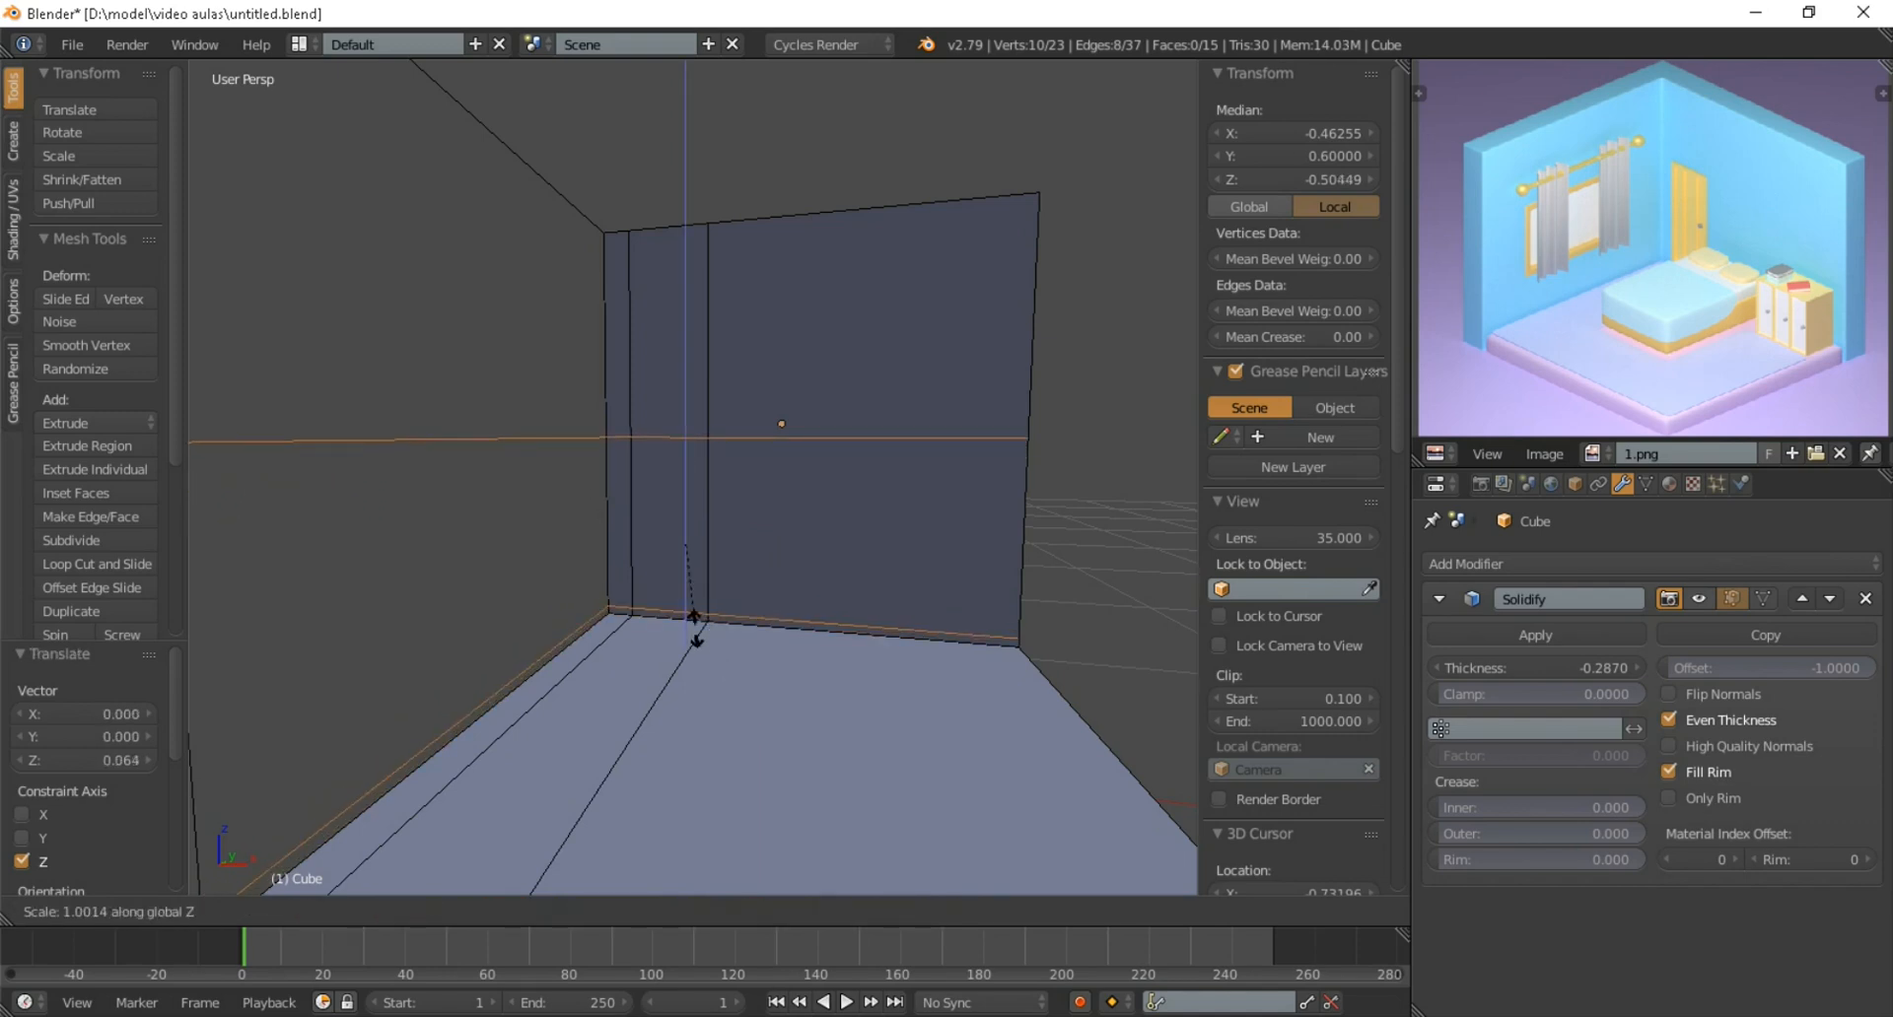
pyautogui.click(695, 626)
# Add one horizontal loop cut around both walls between the two existing horizontal cuts
pyautogui.moveTo(695, 626); pyautogui.dragTo(619, 714, button='middle')
pyautogui.scroll(1, 619, 726)
pyautogui.scroll(1, 619, 714)
pyautogui.scroll(-2, 619, 714)
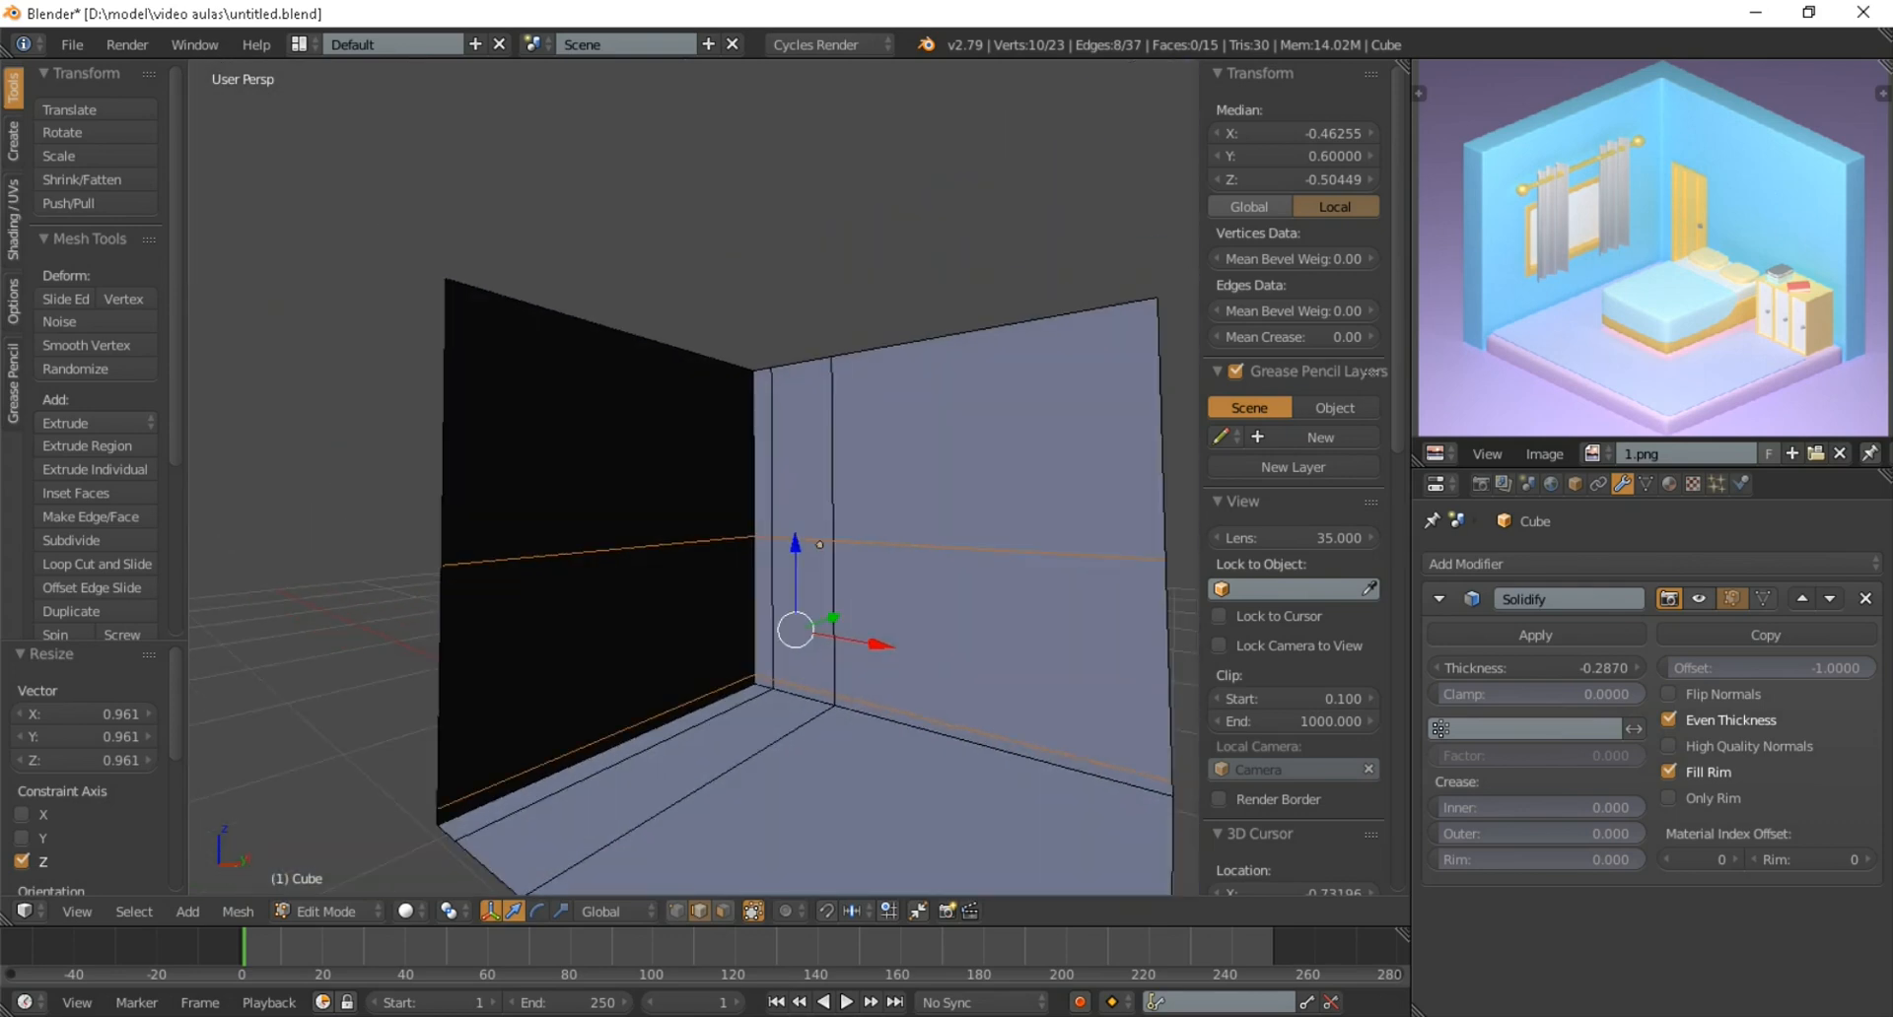
pyautogui.hotkey('ctrl', 'r')
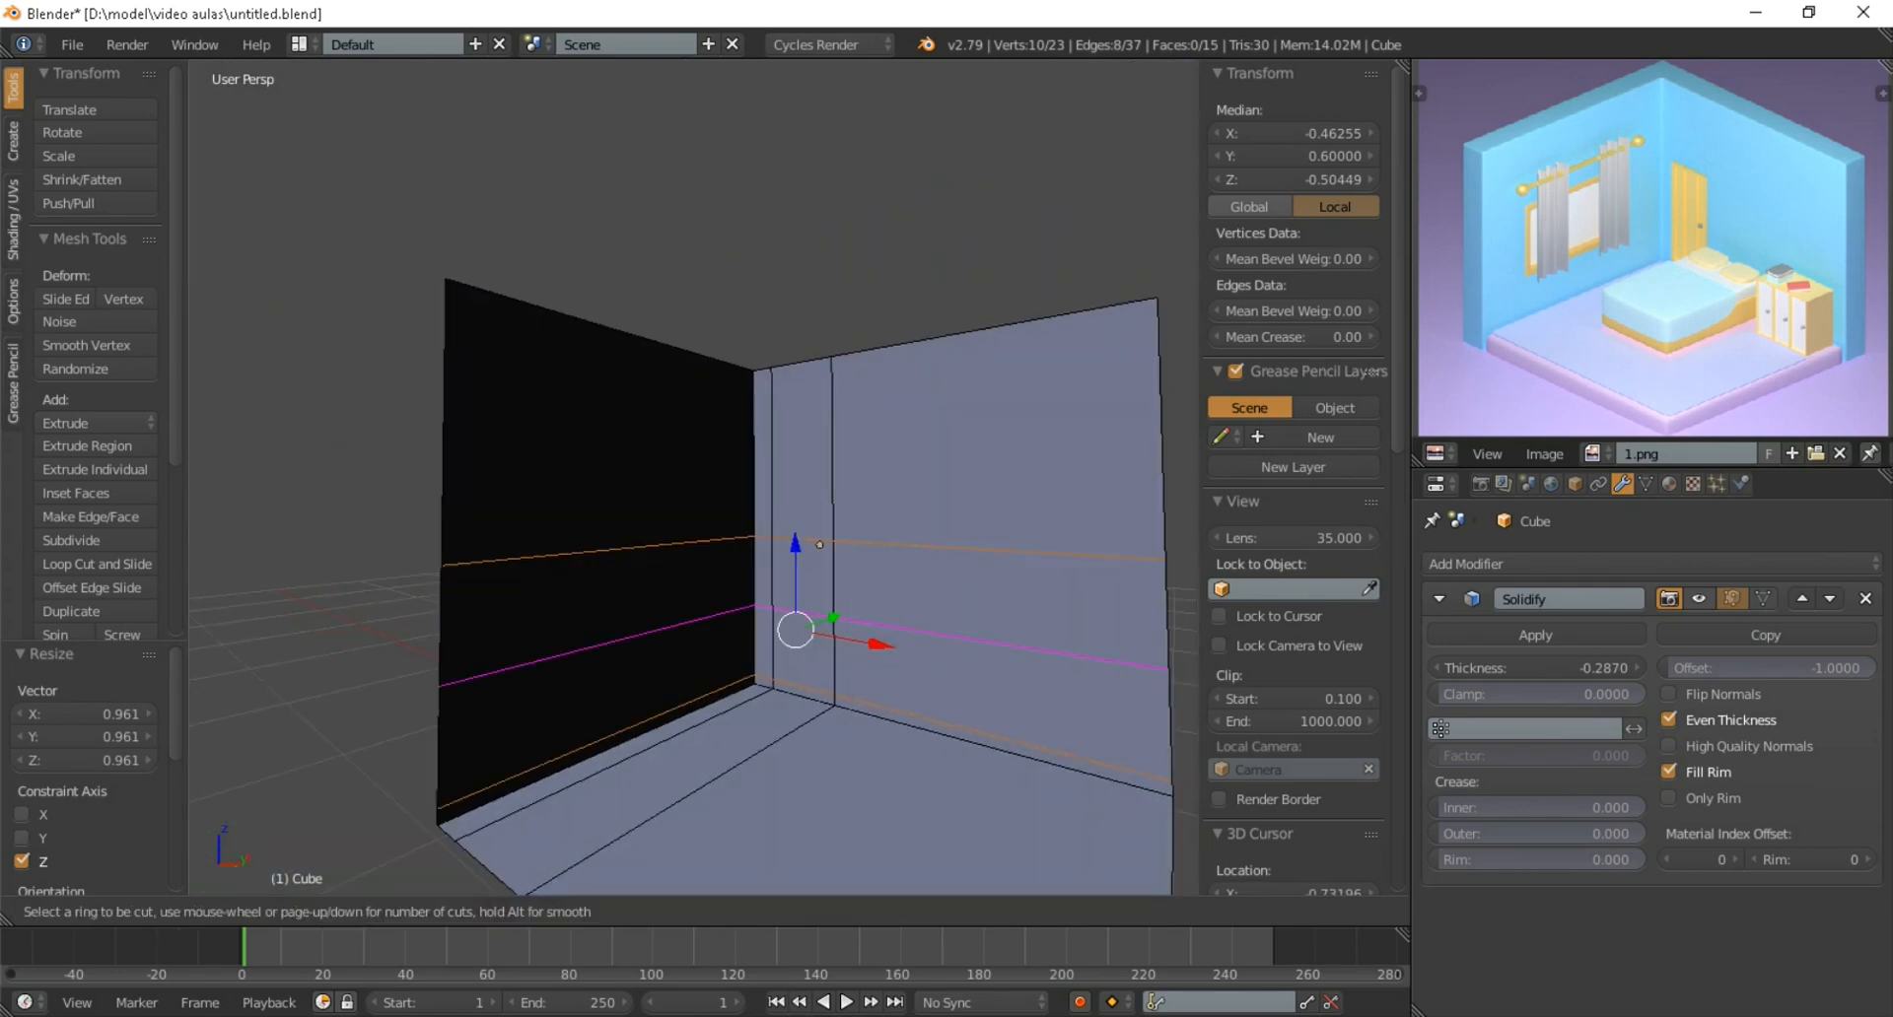
pyautogui.click(819, 544)
pyautogui.click(820, 544)
# Select the upper two horizontal edges on the left wall, raise them about 0.016, and scale them to about 1.452 along Z
pyautogui.moveTo(819, 544)
pyautogui.mouseDown(button='middle')
pyautogui.moveTo(844, 570)
pyautogui.moveTo(821, 560)
pyautogui.mouseUp(button='middle')
pyautogui.scroll(1, 844, 570)
pyautogui.rightClick(641, 641)
pyautogui.keyDown('shift'); pyautogui.rightClick(641, 549); pyautogui.keyUp('shift')
pyautogui.moveTo(641, 548); pyautogui.dragTo(580, 547, button='middle')
pyautogui.moveTo(661, 518)
pyautogui.mouseDown()
pyautogui.moveTo(660, 466)
pyautogui.moveTo(661, 538)
pyautogui.moveTo(661, 520)
pyautogui.mouseUp()
pyautogui.moveTo(660, 518); pyautogui.dragTo(731, 503, button='middle')
pyautogui.scroll(1, 731, 503)
pyautogui.press('s')
pyautogui.press('z')
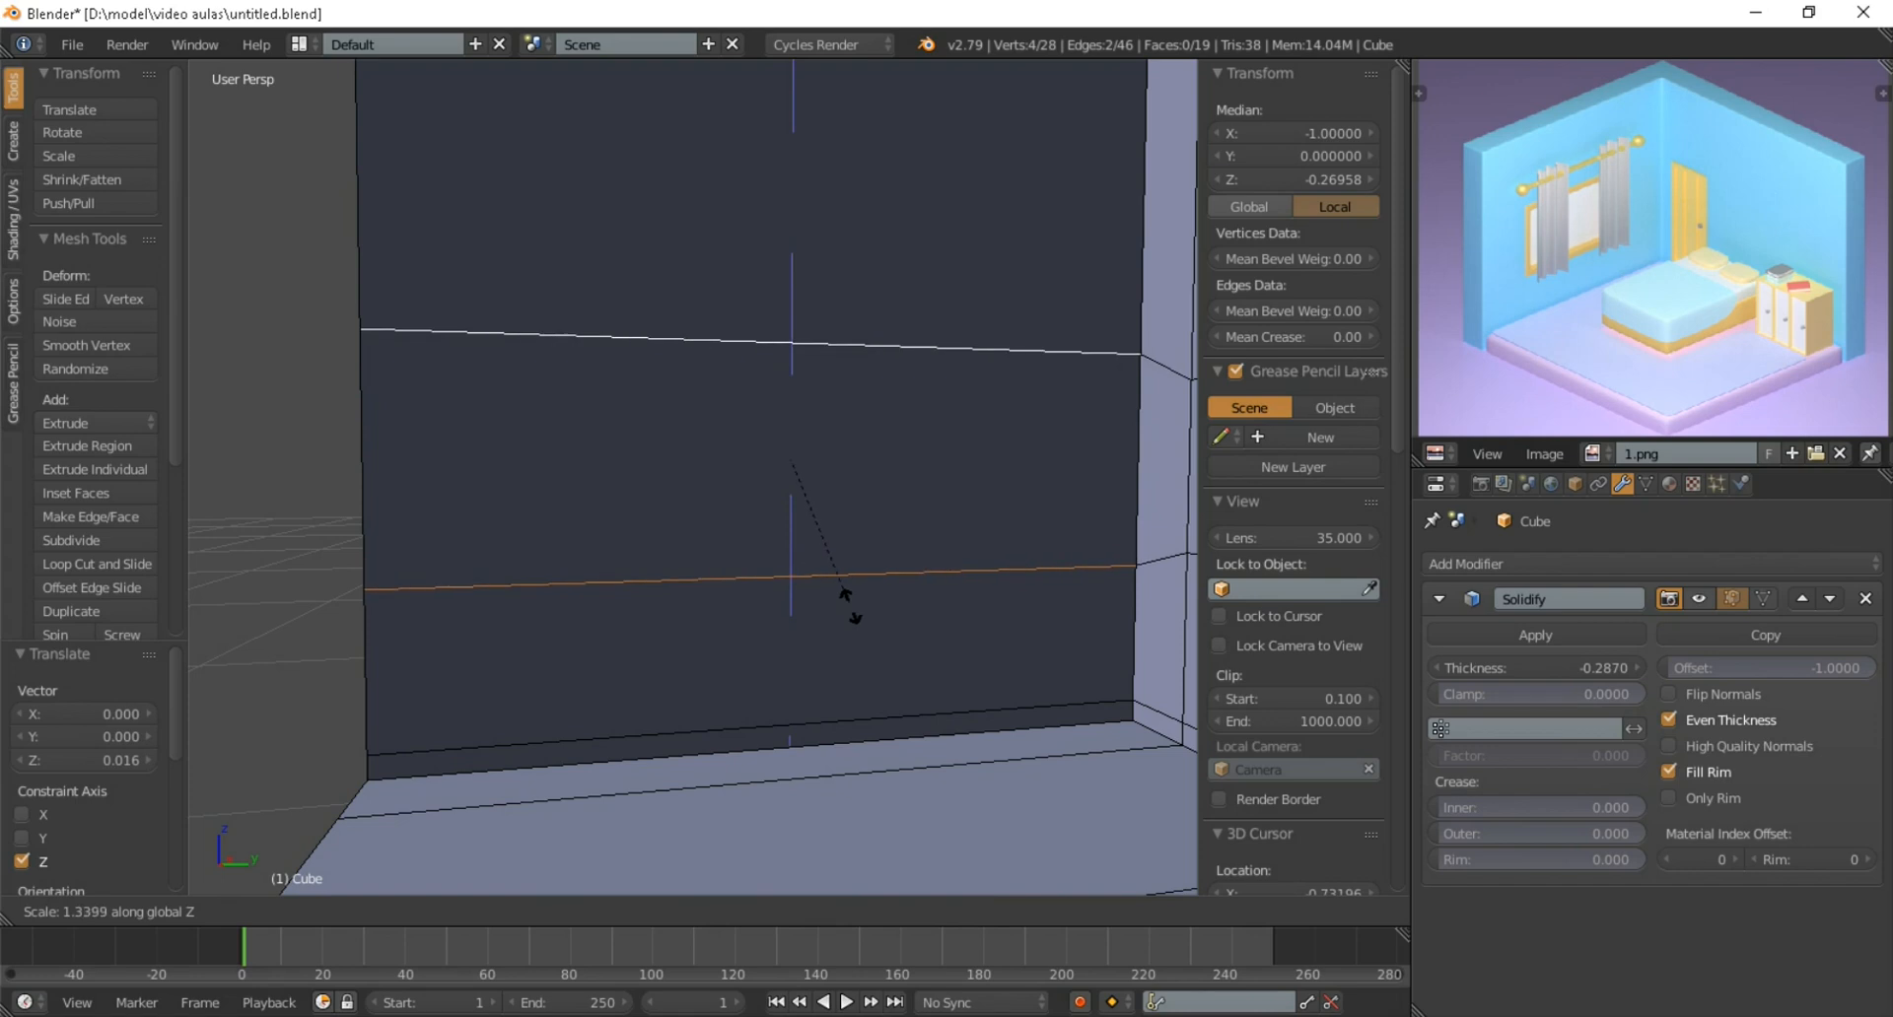
pyautogui.click(854, 612)
# Add two centred loop cuts running down the left wall and across the floor
pyautogui.scroll(-4, 829, 544)
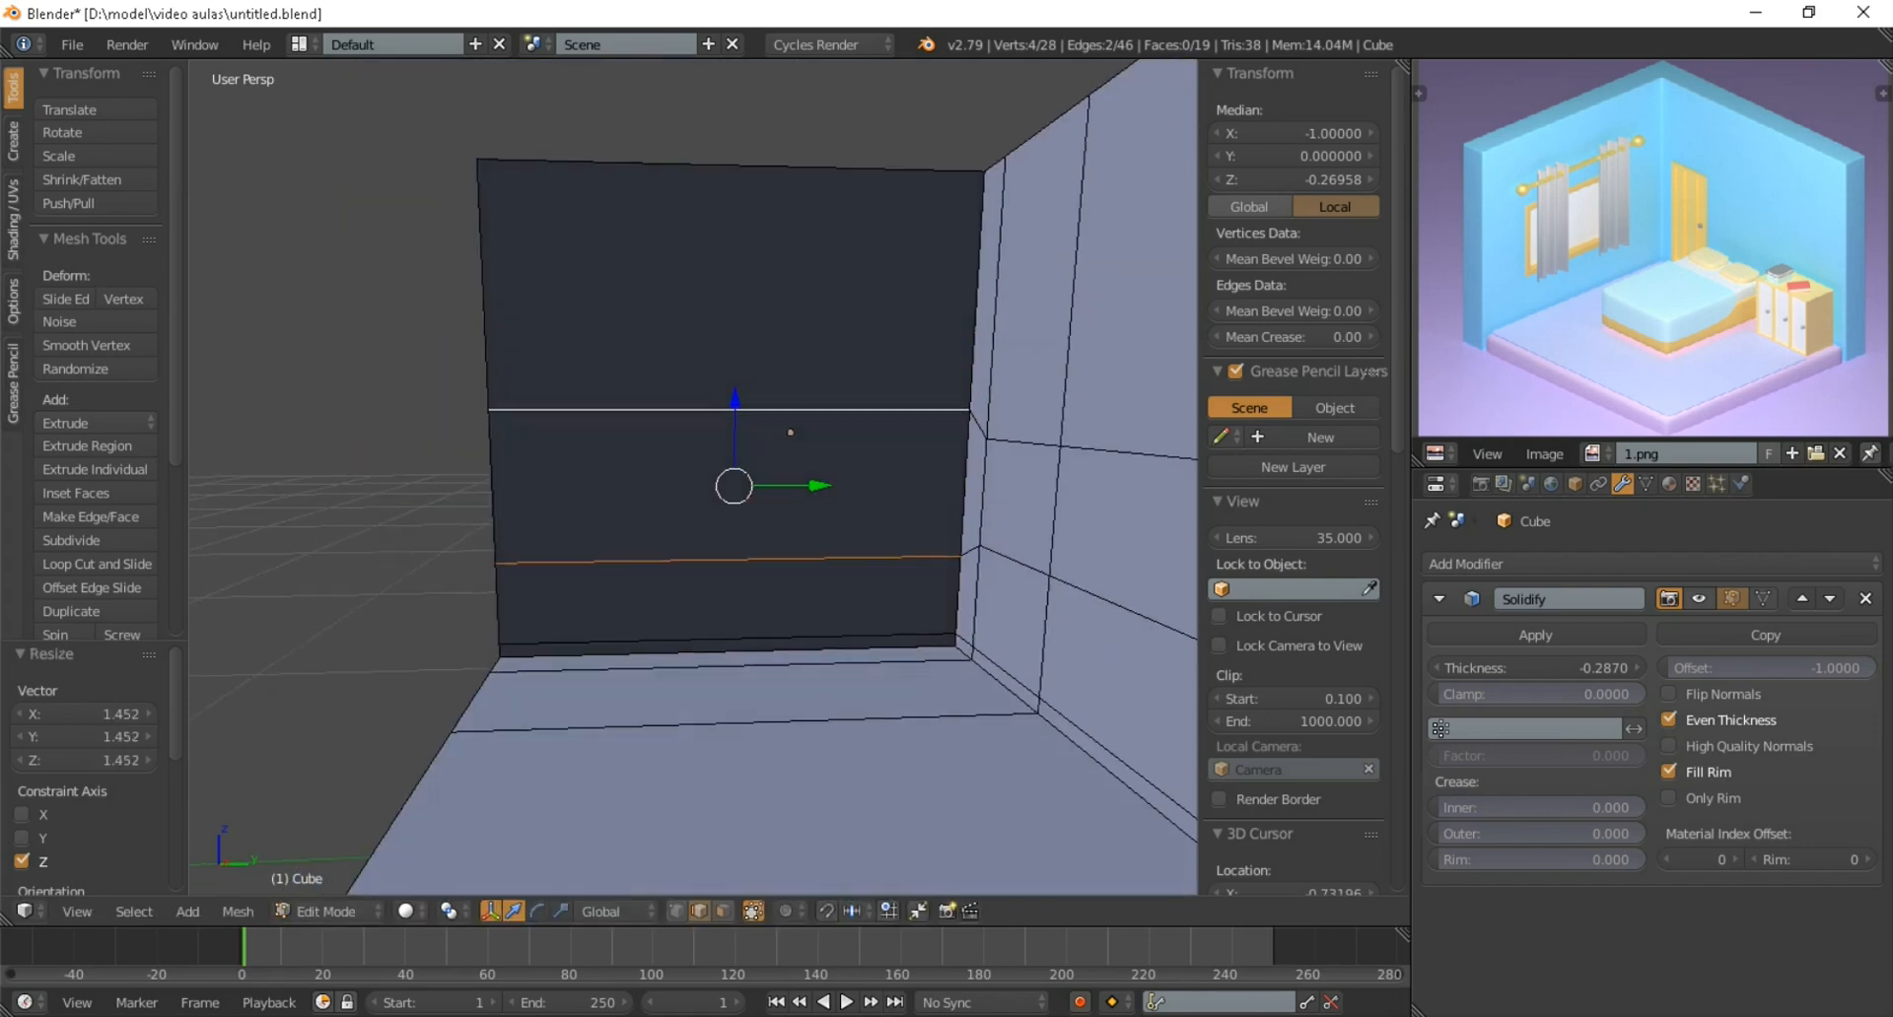
pyautogui.hotkey('ctrl', 'r')
pyautogui.scroll(1, 828, 544)
pyautogui.click(828, 544)
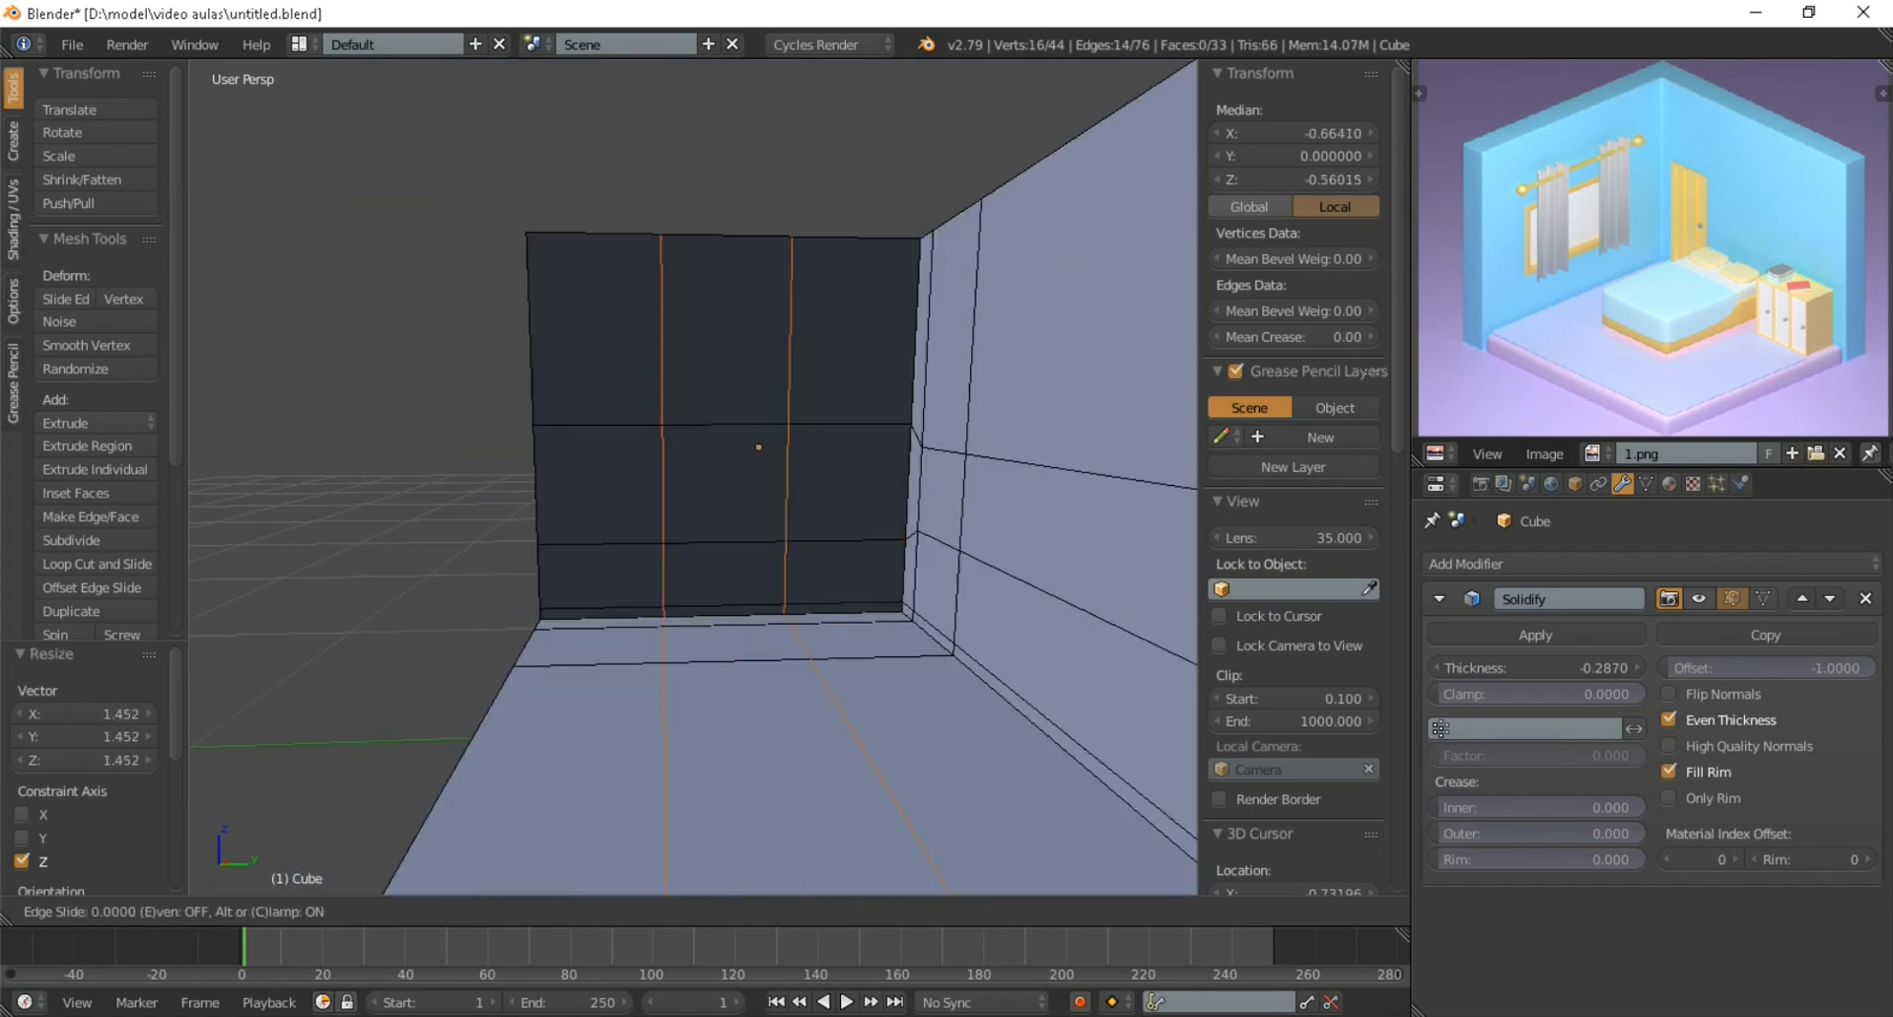
pyautogui.rightClick(828, 544)
# Spread the two loop cuts on the left wall and floor apart by scaling them to about 1.675 along Y
pyautogui.moveTo(829, 544)
pyautogui.mouseDown(button='middle')
pyautogui.moveTo(769, 549)
pyautogui.moveTo(797, 553)
pyautogui.mouseUp(button='middle')
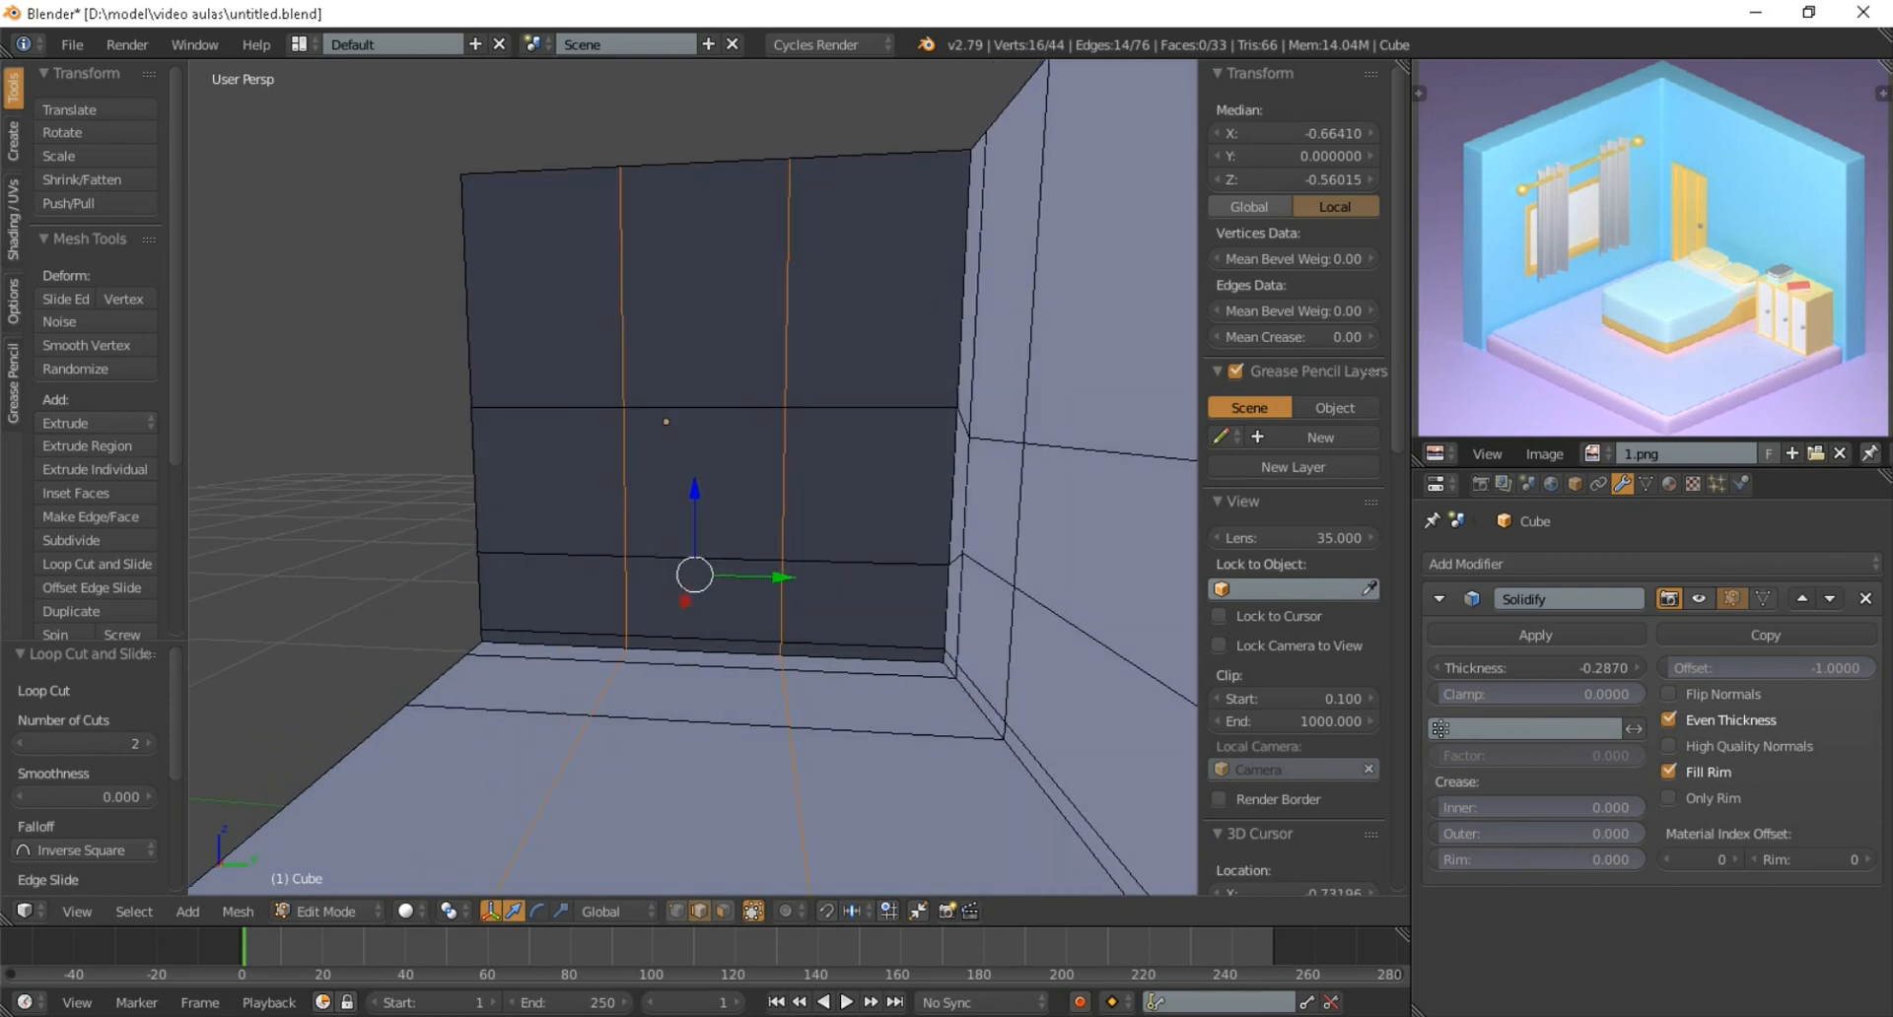
pyautogui.press('s')
pyautogui.press('y')
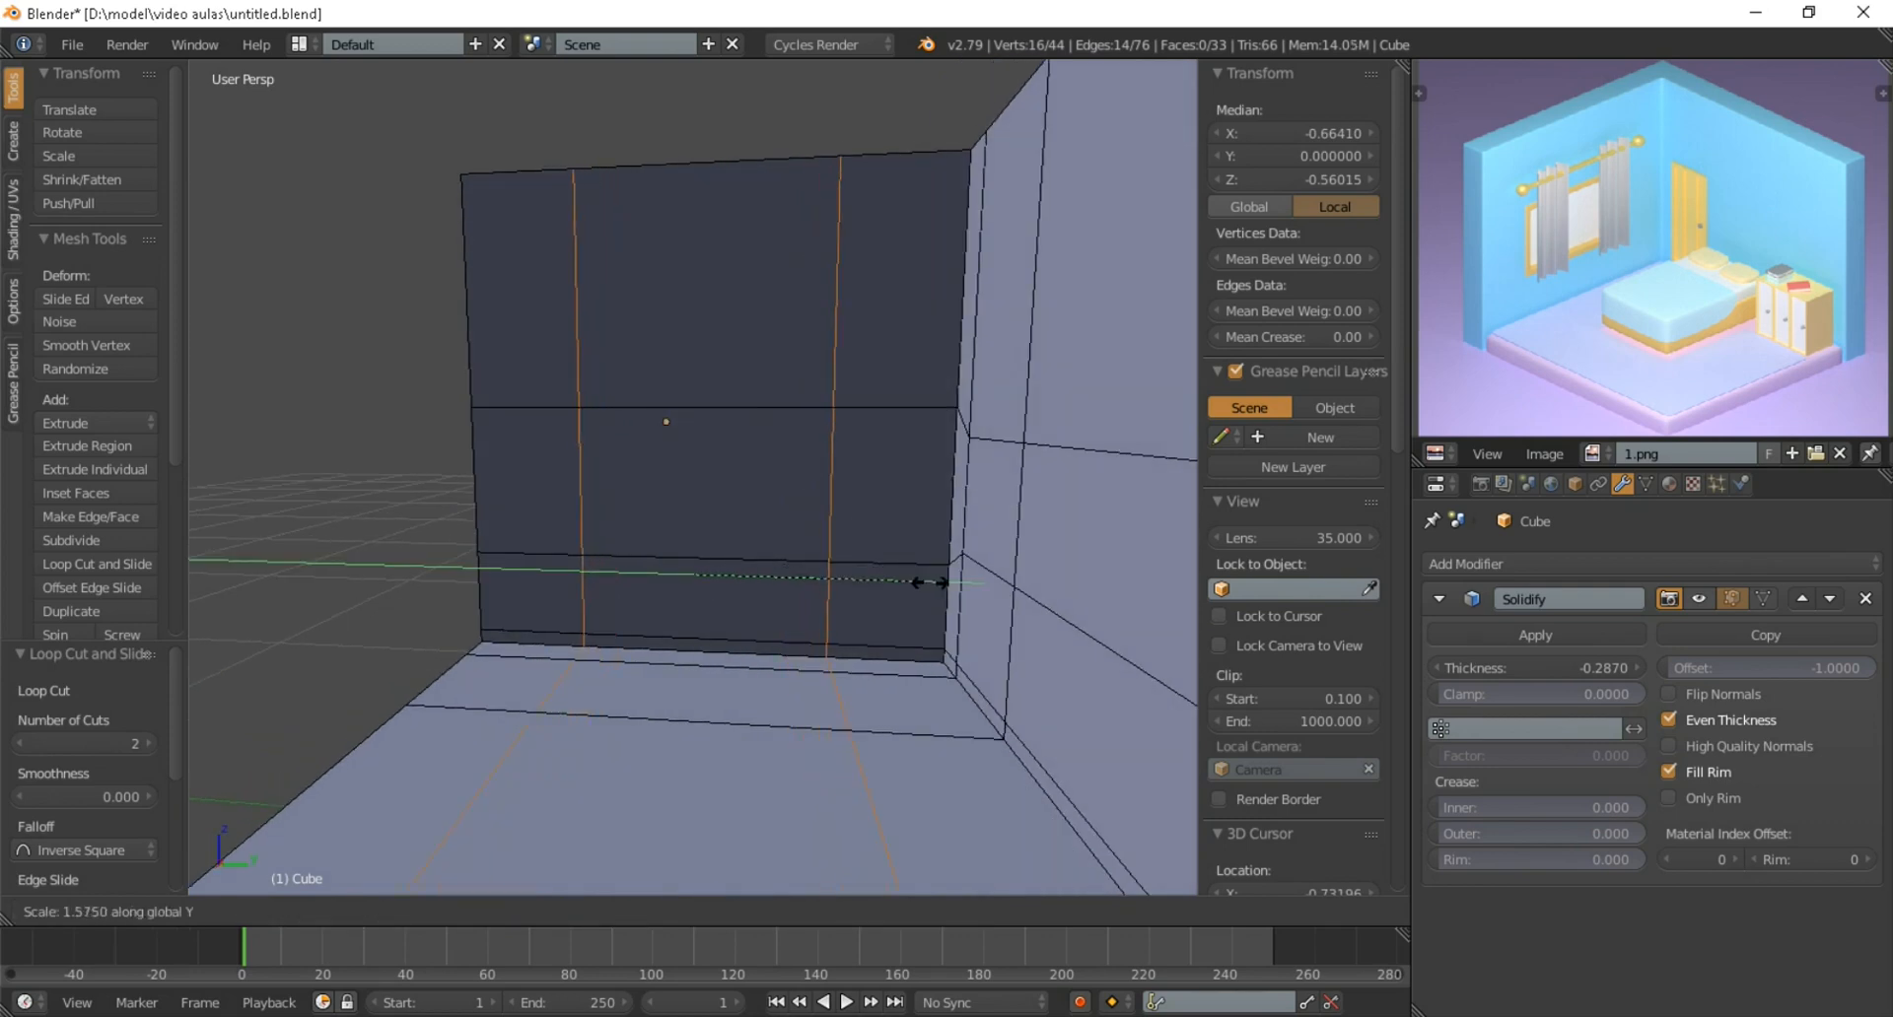
pyautogui.click(942, 587)
pyautogui.moveTo(942, 587); pyautogui.dragTo(1047, 587, button='middle')
pyautogui.moveTo(994, 451); pyautogui.dragTo(938, 423, button='middle')
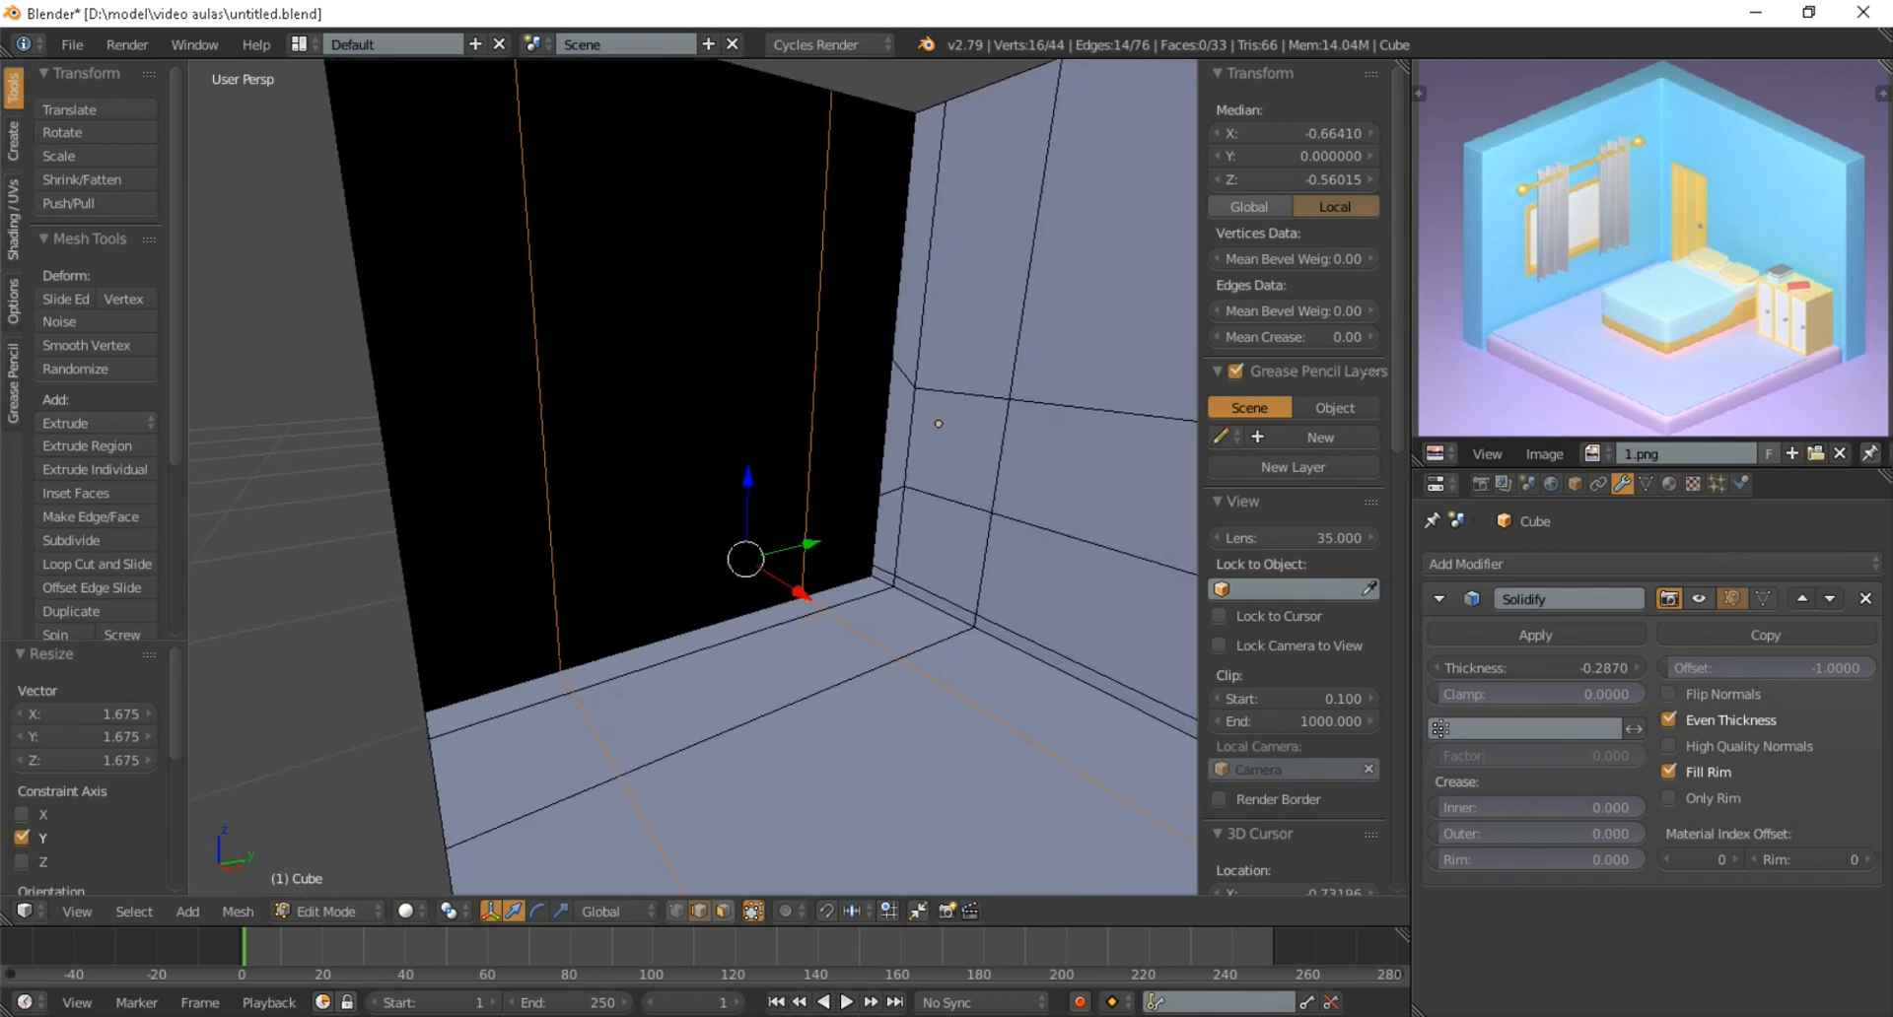
# Delete the central face of the left wall and the two stacked faces near the corner of the right wall to open the window and door
pyautogui.click(724, 911)
pyautogui.moveTo(744, 478); pyautogui.dragTo(705, 424, button='middle')
pyautogui.rightClick(657, 427)
pyautogui.keyDown('shift'); pyautogui.rightClick(946, 538); pyautogui.keyUp('shift')
pyautogui.keyDown('shift'); pyautogui.rightClick(949, 431); pyautogui.keyUp('shift')
pyautogui.moveTo(949, 431); pyautogui.dragTo(1000, 458, button='middle')
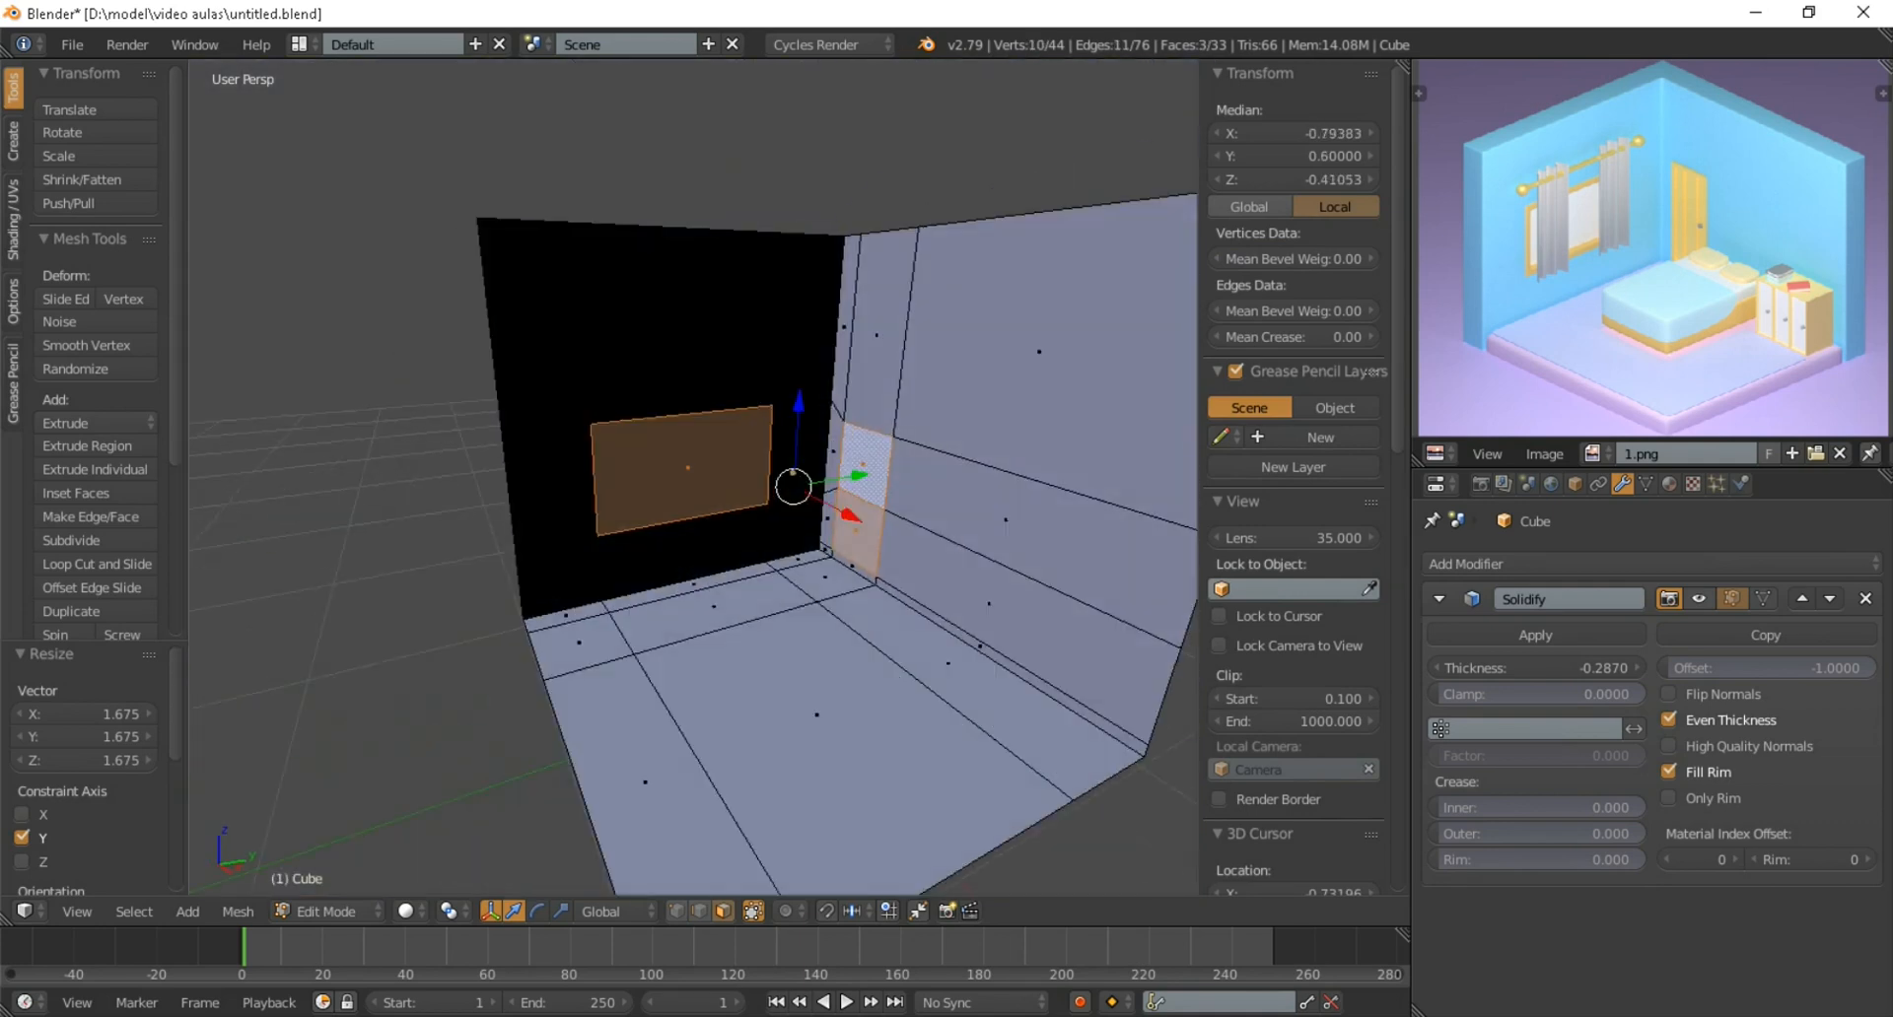
pyautogui.scroll(2, 986, 464)
pyautogui.moveTo(939, 574); pyautogui.dragTo(899, 582, button='middle')
pyautogui.press('x')
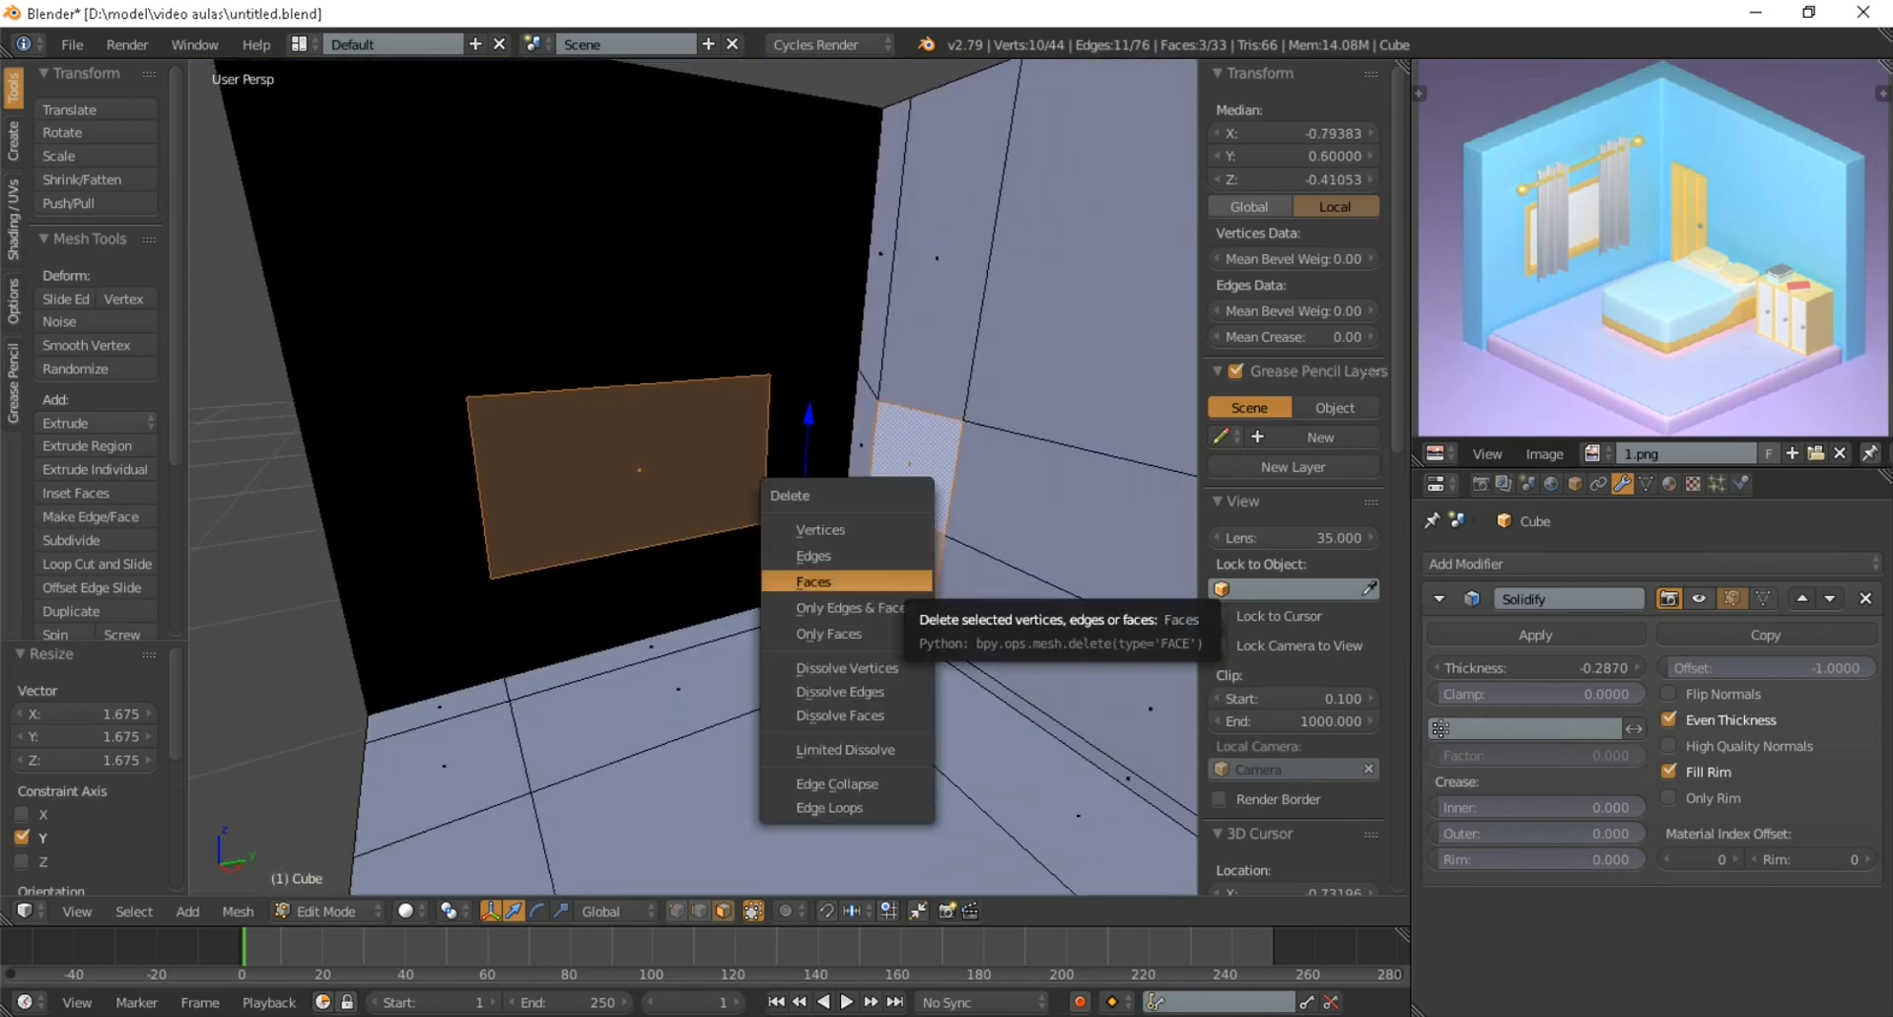
pyautogui.click(847, 582)
pyautogui.scroll(-5, 690, 473)
pyautogui.press('Tab')
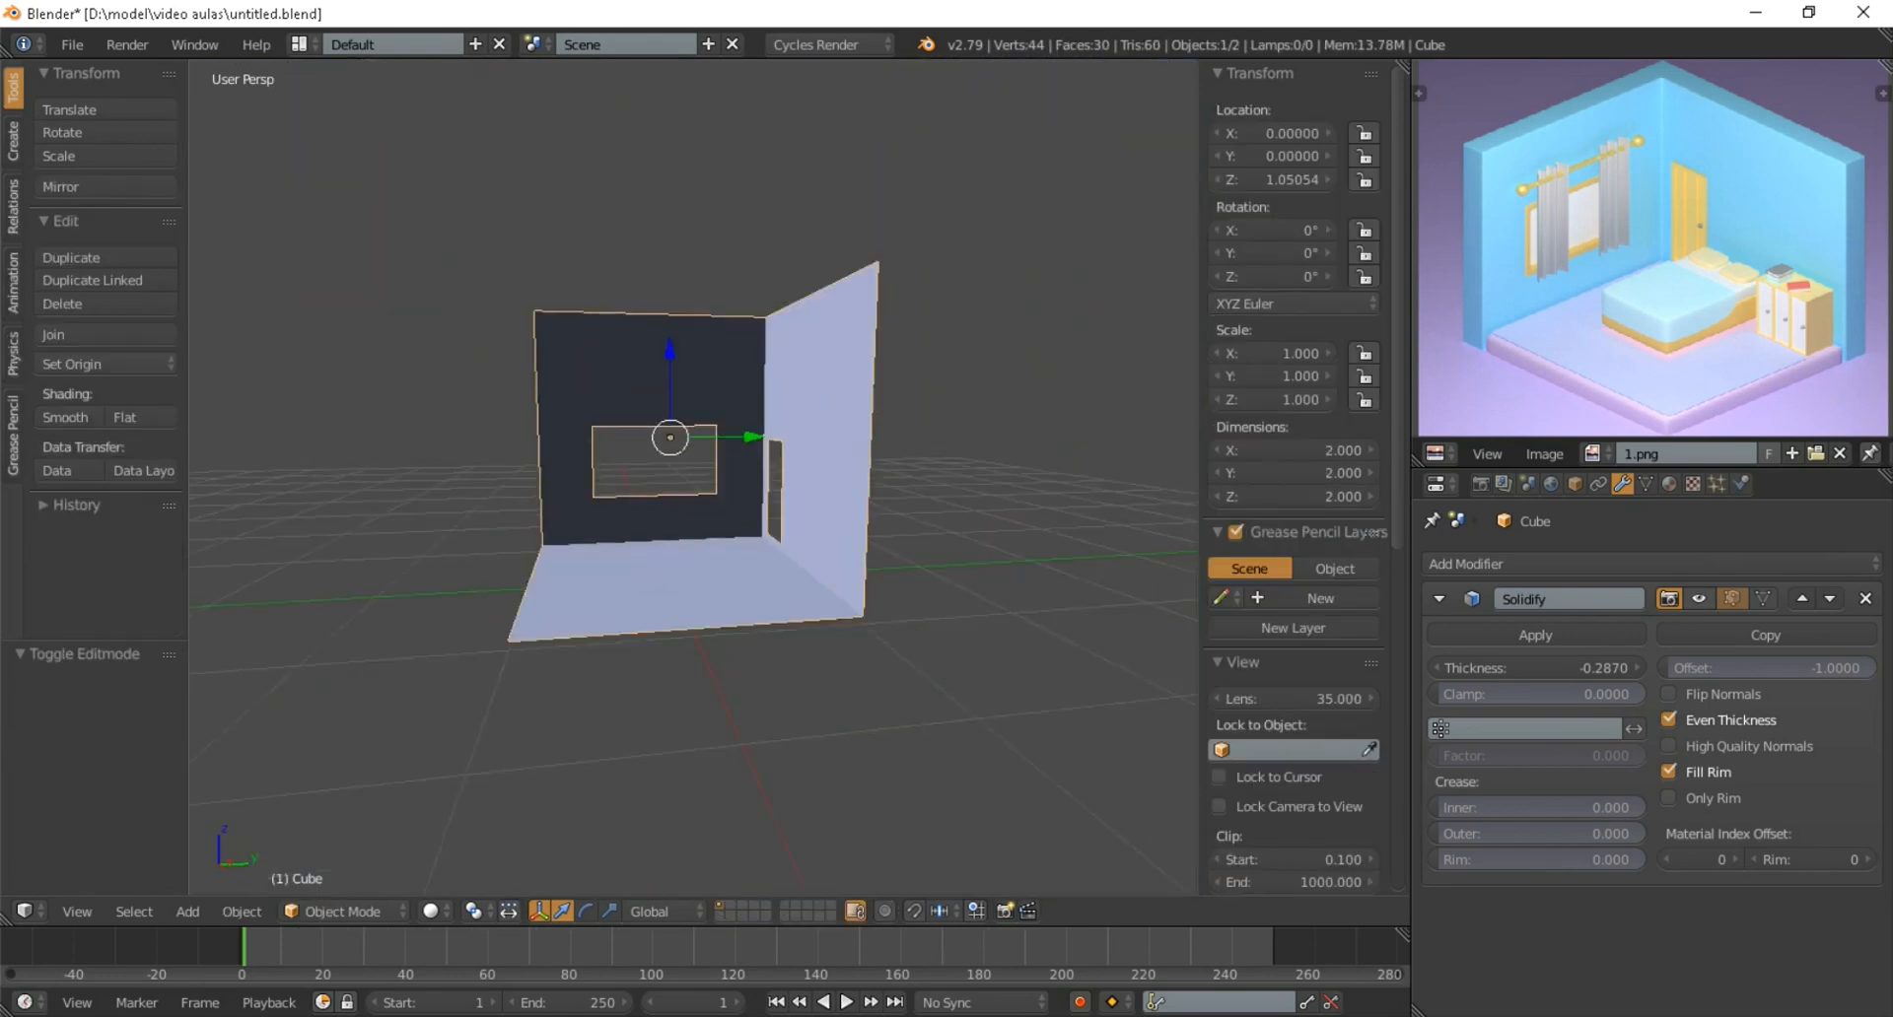
# Switch to the camera view and turn on the Solidify modifier's viewport display for the room
pyautogui.moveTo(709, 473); pyautogui.dragTo(887, 493, button='middle')
pyautogui.scroll(5, 788, 483)
pyautogui.scroll(-5, 789, 483)
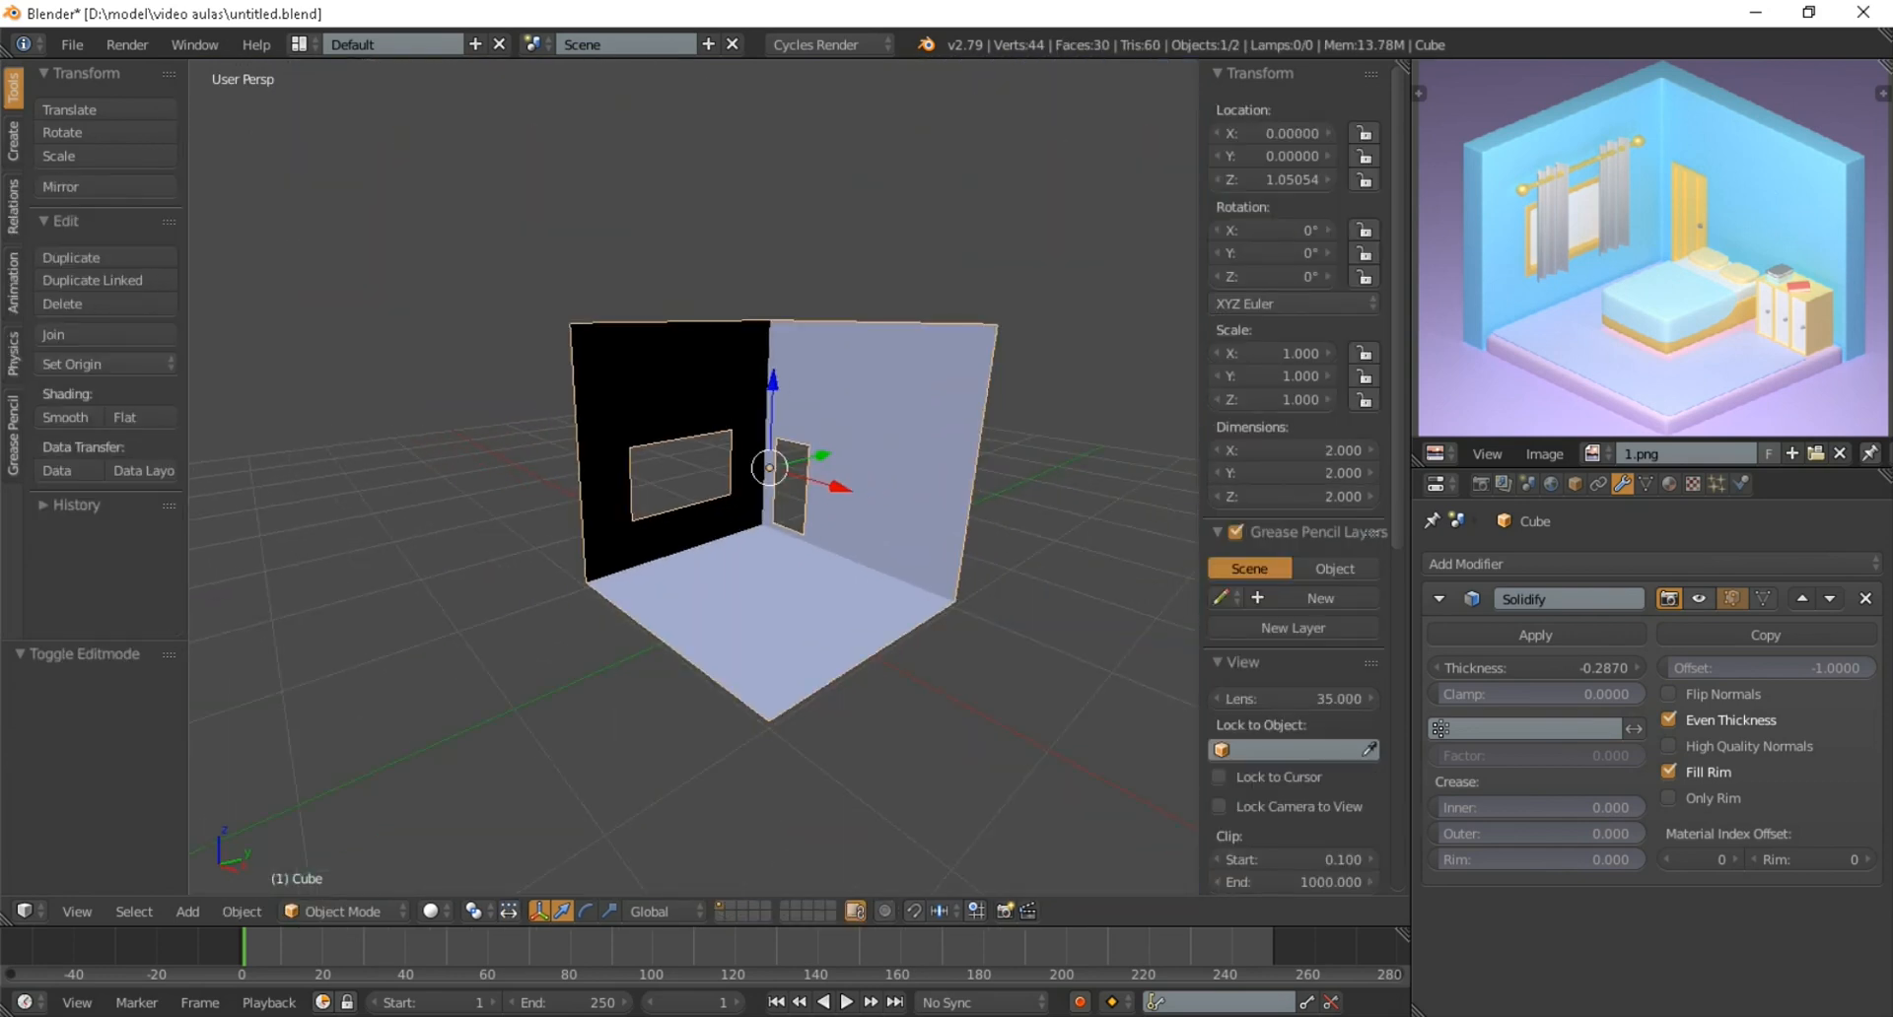
pyautogui.press('KP_0')
pyautogui.scroll(1, 739, 463)
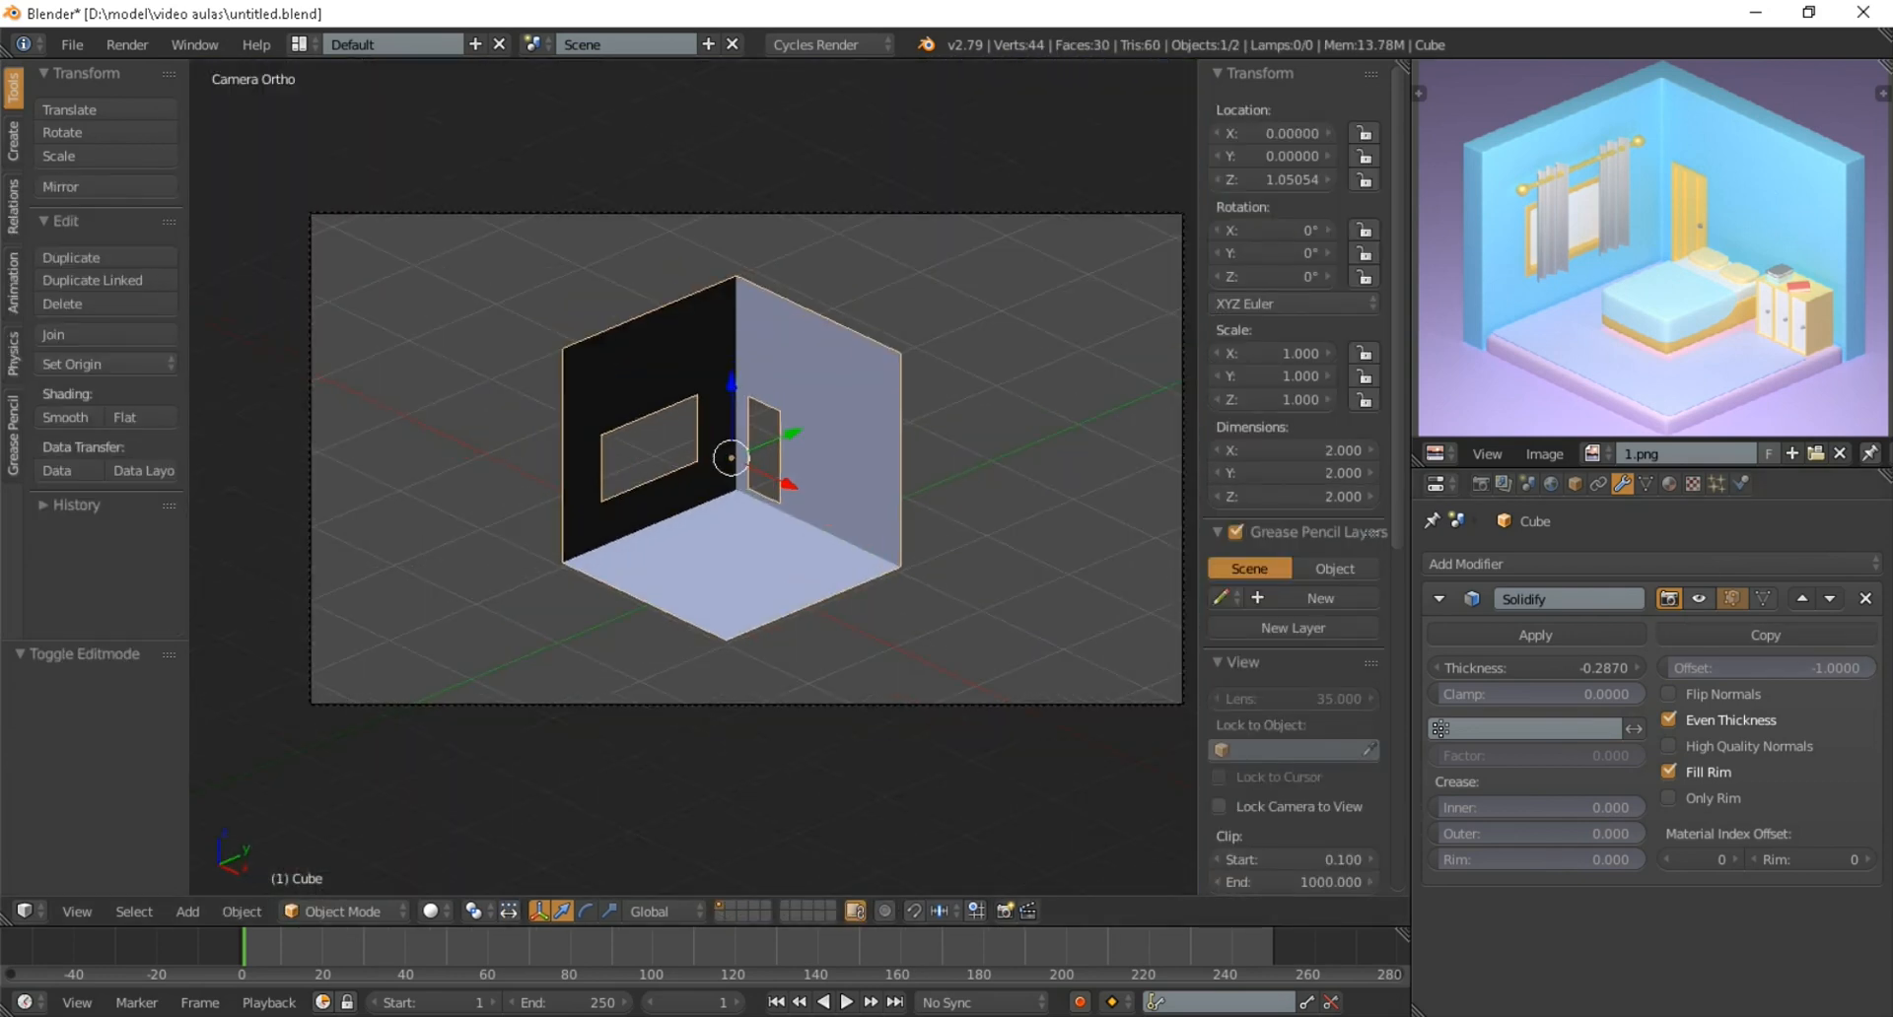
pyautogui.click(1699, 598)
pyautogui.scroll(1, 690, 453)
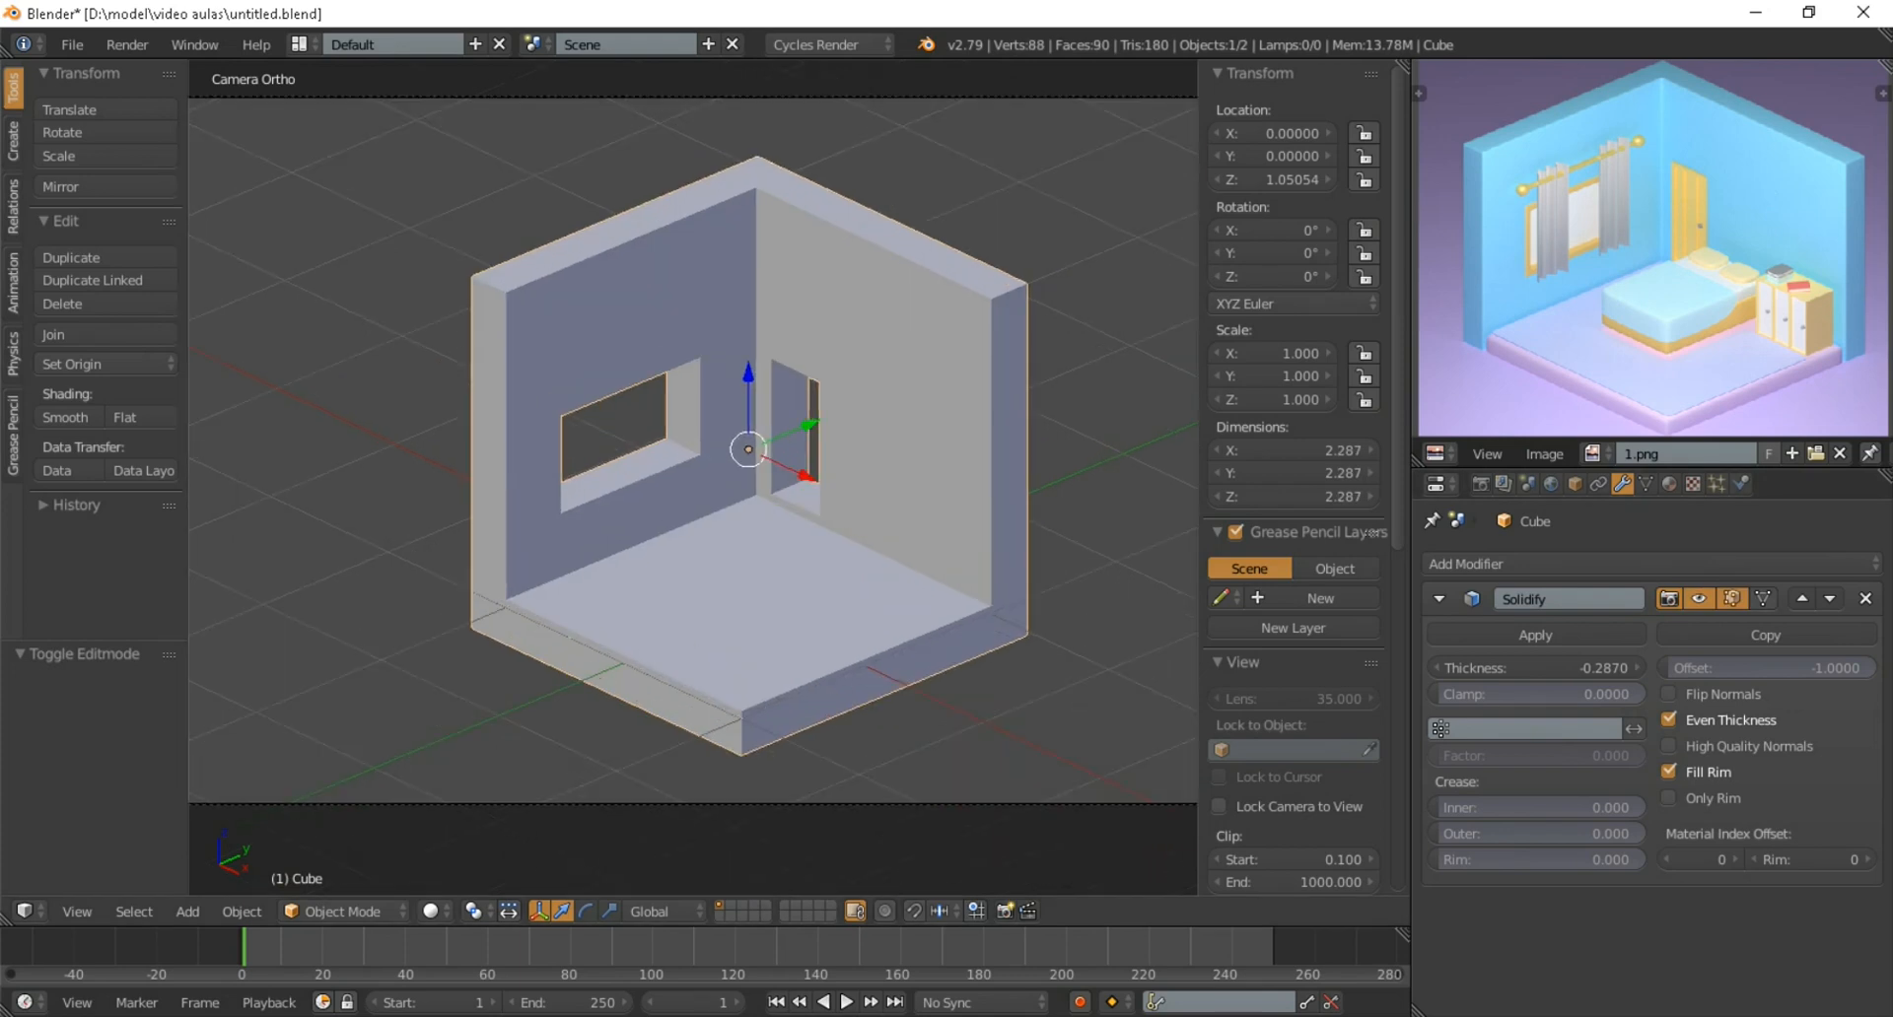
pyautogui.scroll(-2, 693, 453)
pyautogui.scroll(3, 693, 454)
pyautogui.scroll(-4, 693, 454)
pyautogui.scroll(4, 693, 454)
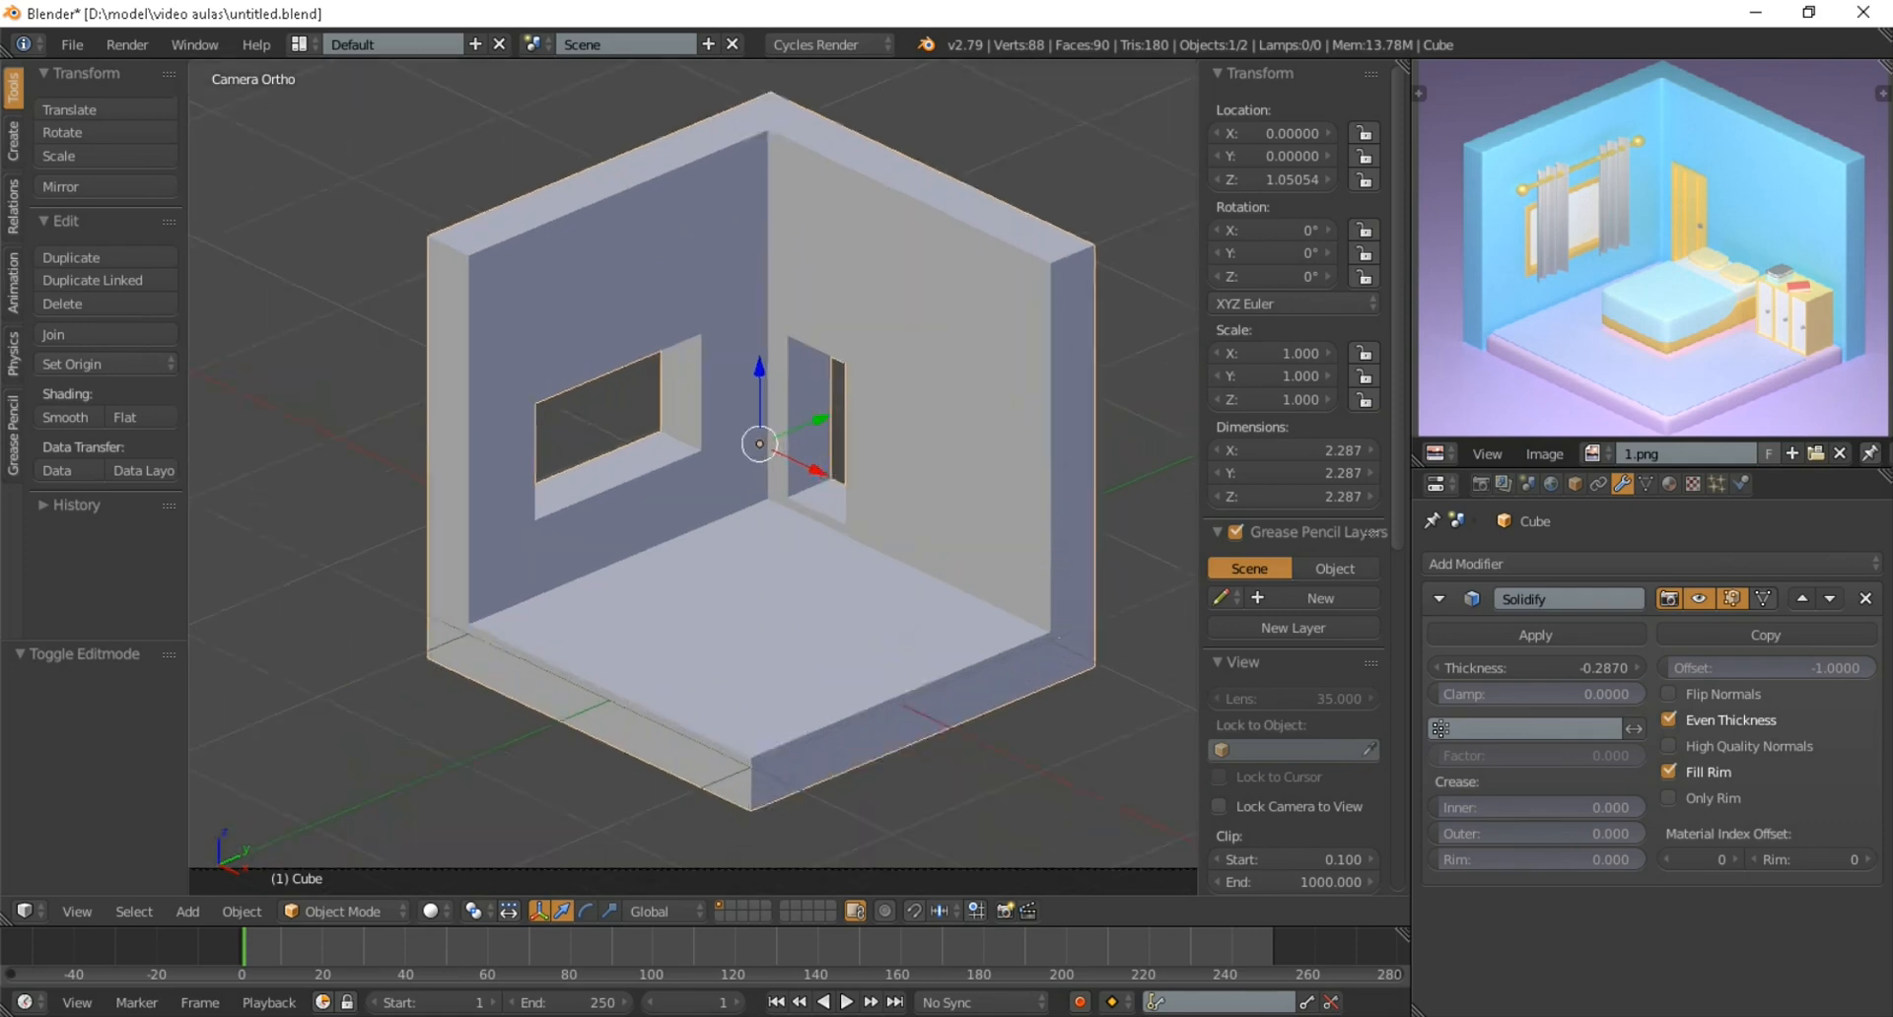
pyautogui.scroll(-3, 693, 453)
# Select all nine floor faces and separate them from the walls into their own object
pyautogui.press('Tab')
pyautogui.scroll(4, 693, 453)
pyautogui.moveTo(693, 454); pyautogui.dragTo(717, 408, button='middle')
pyautogui.scroll(8, 693, 477)
pyautogui.rightClick(667, 540)
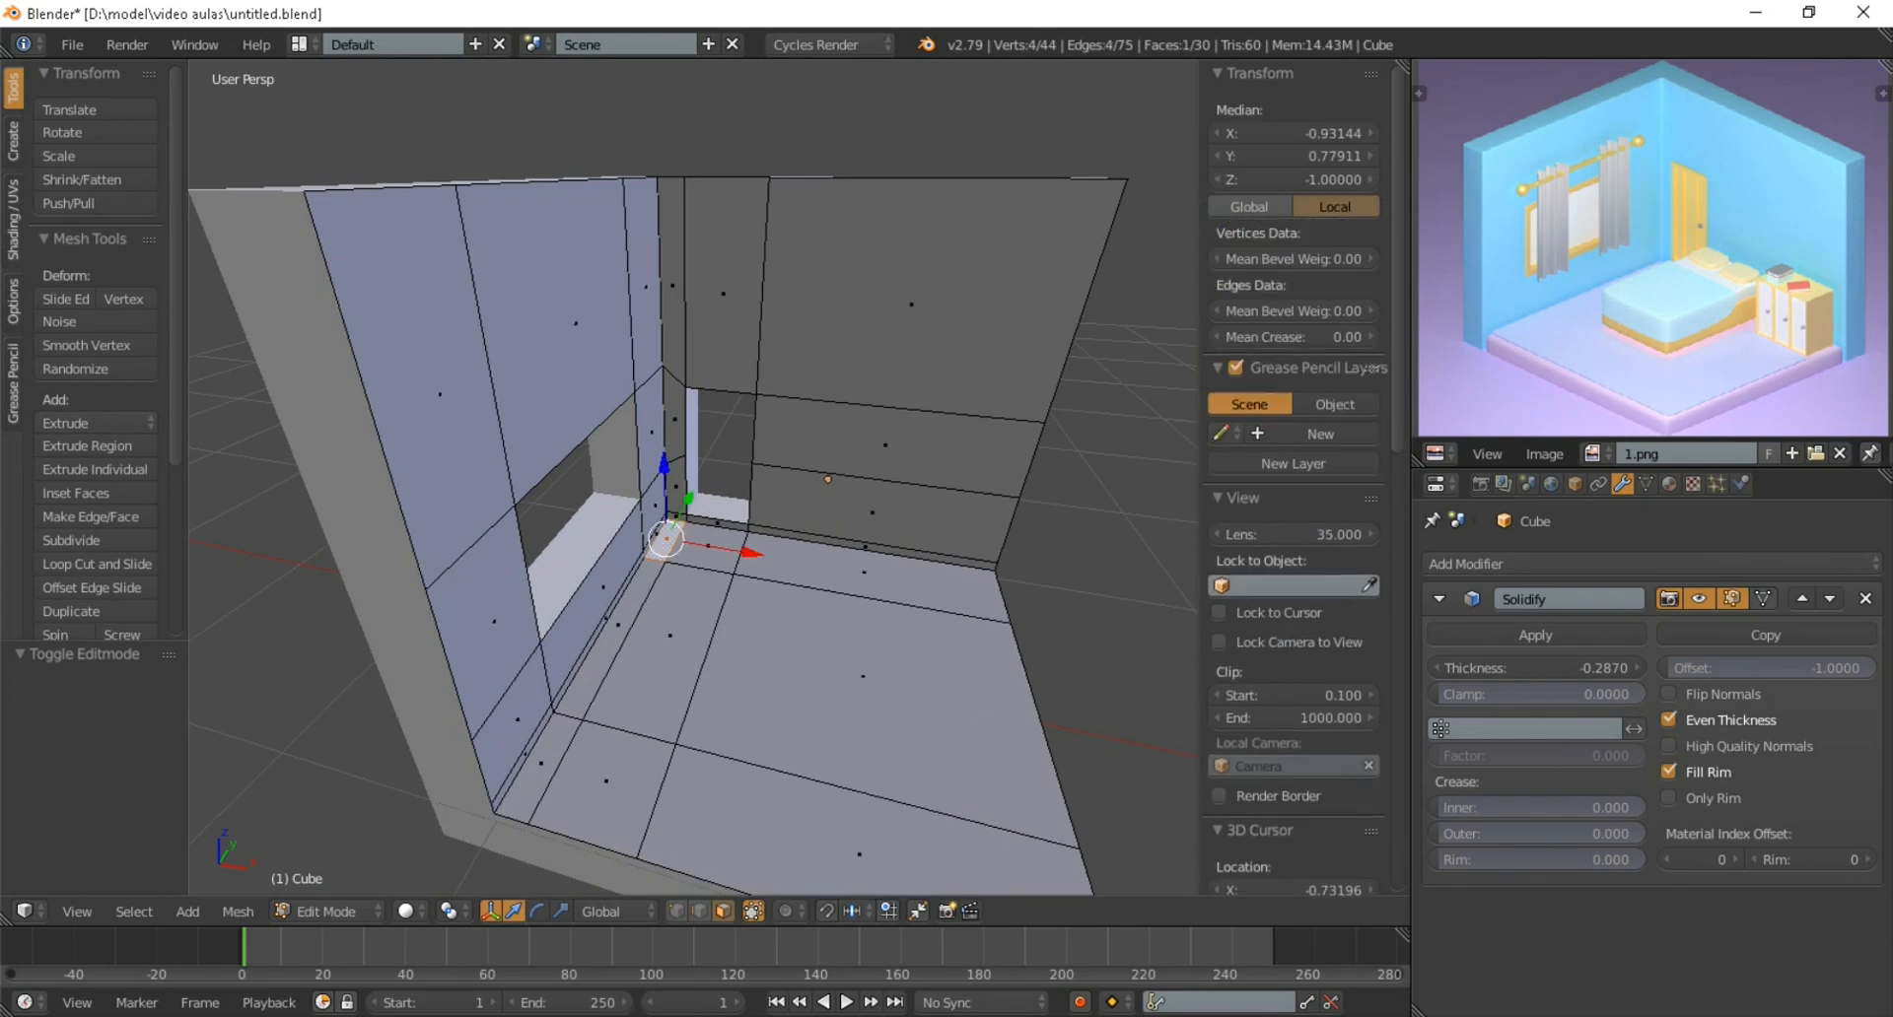
pyautogui.keyDown('shift'); pyautogui.rightClick(618, 625); pyautogui.keyUp('shift')
pyautogui.keyDown('shift'); pyautogui.rightClick(541, 763); pyautogui.keyUp('shift')
pyautogui.keyDown('shift'); pyautogui.rightClick(606, 781); pyautogui.keyUp('shift')
pyautogui.keyDown('shift'); pyautogui.rightClick(670, 636); pyautogui.keyUp('shift')
pyautogui.keyDown('shift'); pyautogui.rightClick(708, 546); pyautogui.keyUp('shift')
pyautogui.keyDown('shift'); pyautogui.rightClick(863, 573); pyautogui.keyUp('shift')
pyautogui.keyDown('shift'); pyautogui.rightClick(862, 676); pyautogui.keyUp('shift')
pyautogui.keyDown('shift'); pyautogui.rightClick(859, 853); pyautogui.keyUp('shift')
pyautogui.scroll(-5, 848, 789)
pyautogui.moveTo(847, 769)
pyautogui.mouseDown(button='middle')
pyautogui.moveTo(779, 828)
pyautogui.moveTo(833, 774)
pyautogui.mouseUp(button='middle')
pyautogui.scroll(4, 779, 828)
pyautogui.scroll(-3, 833, 774)
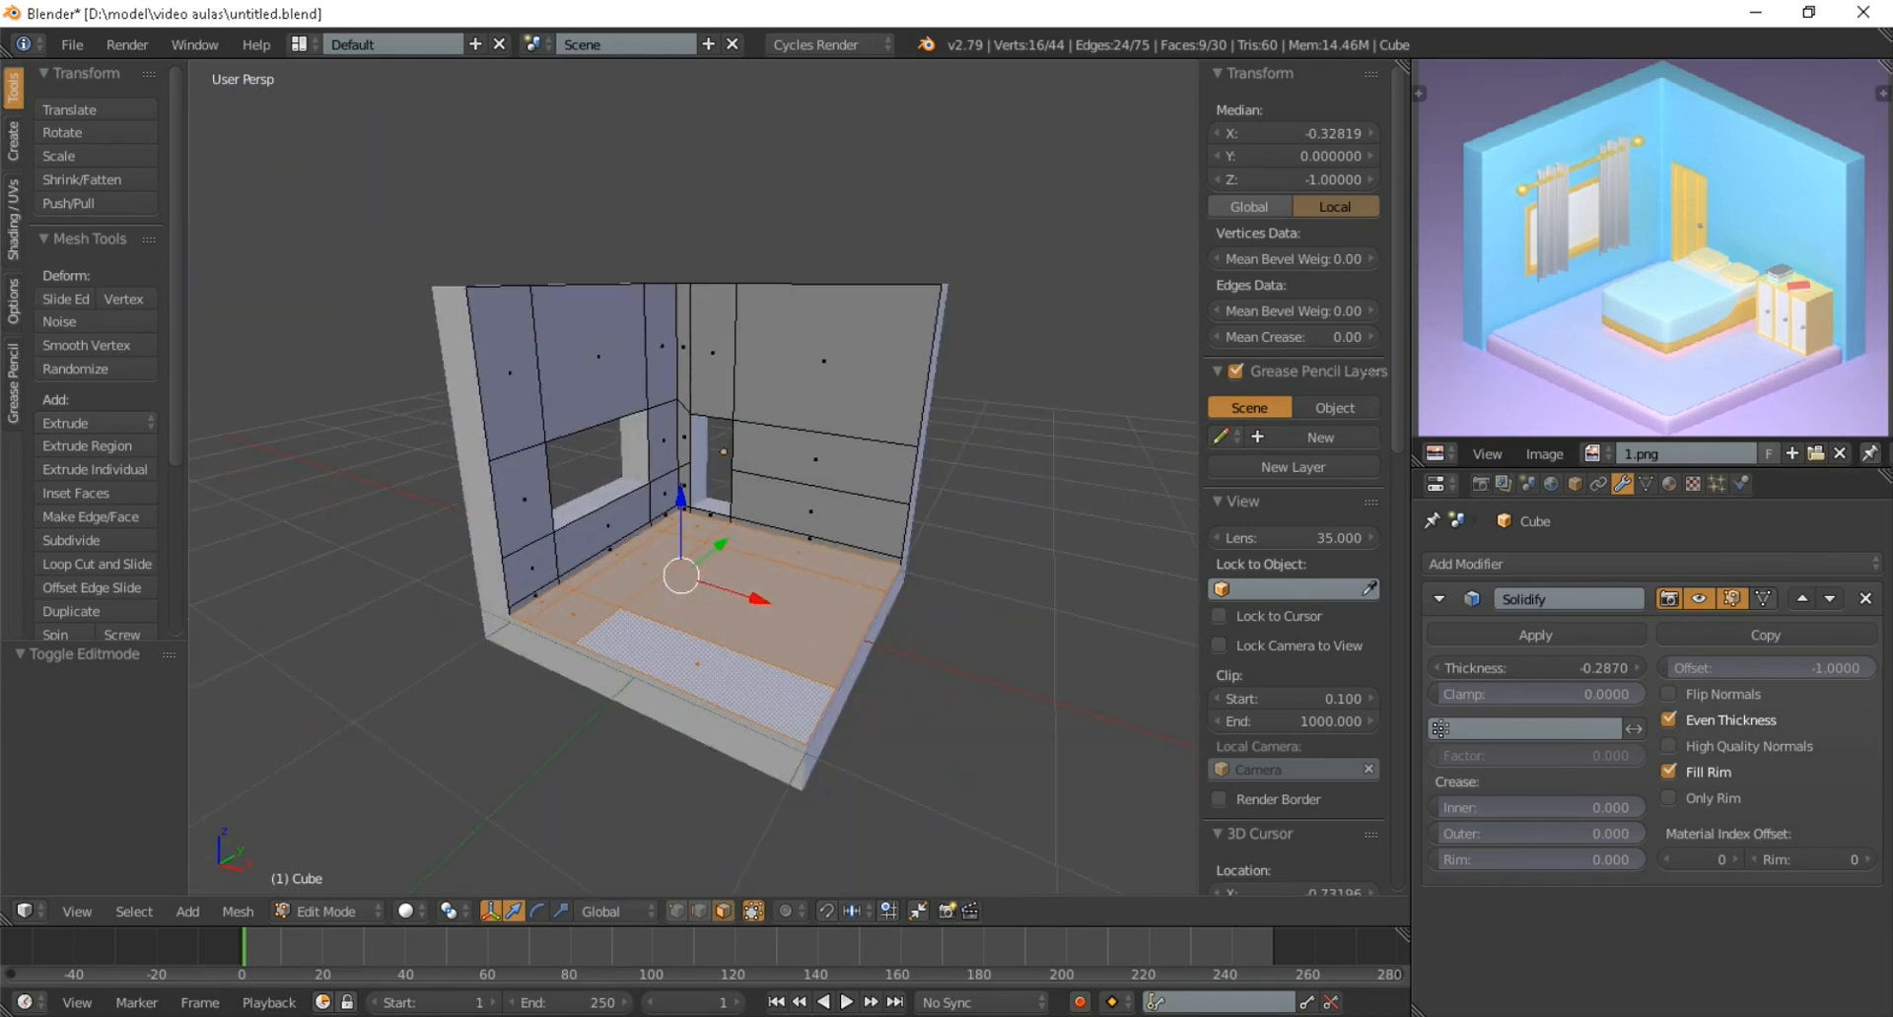
pyautogui.press('p')
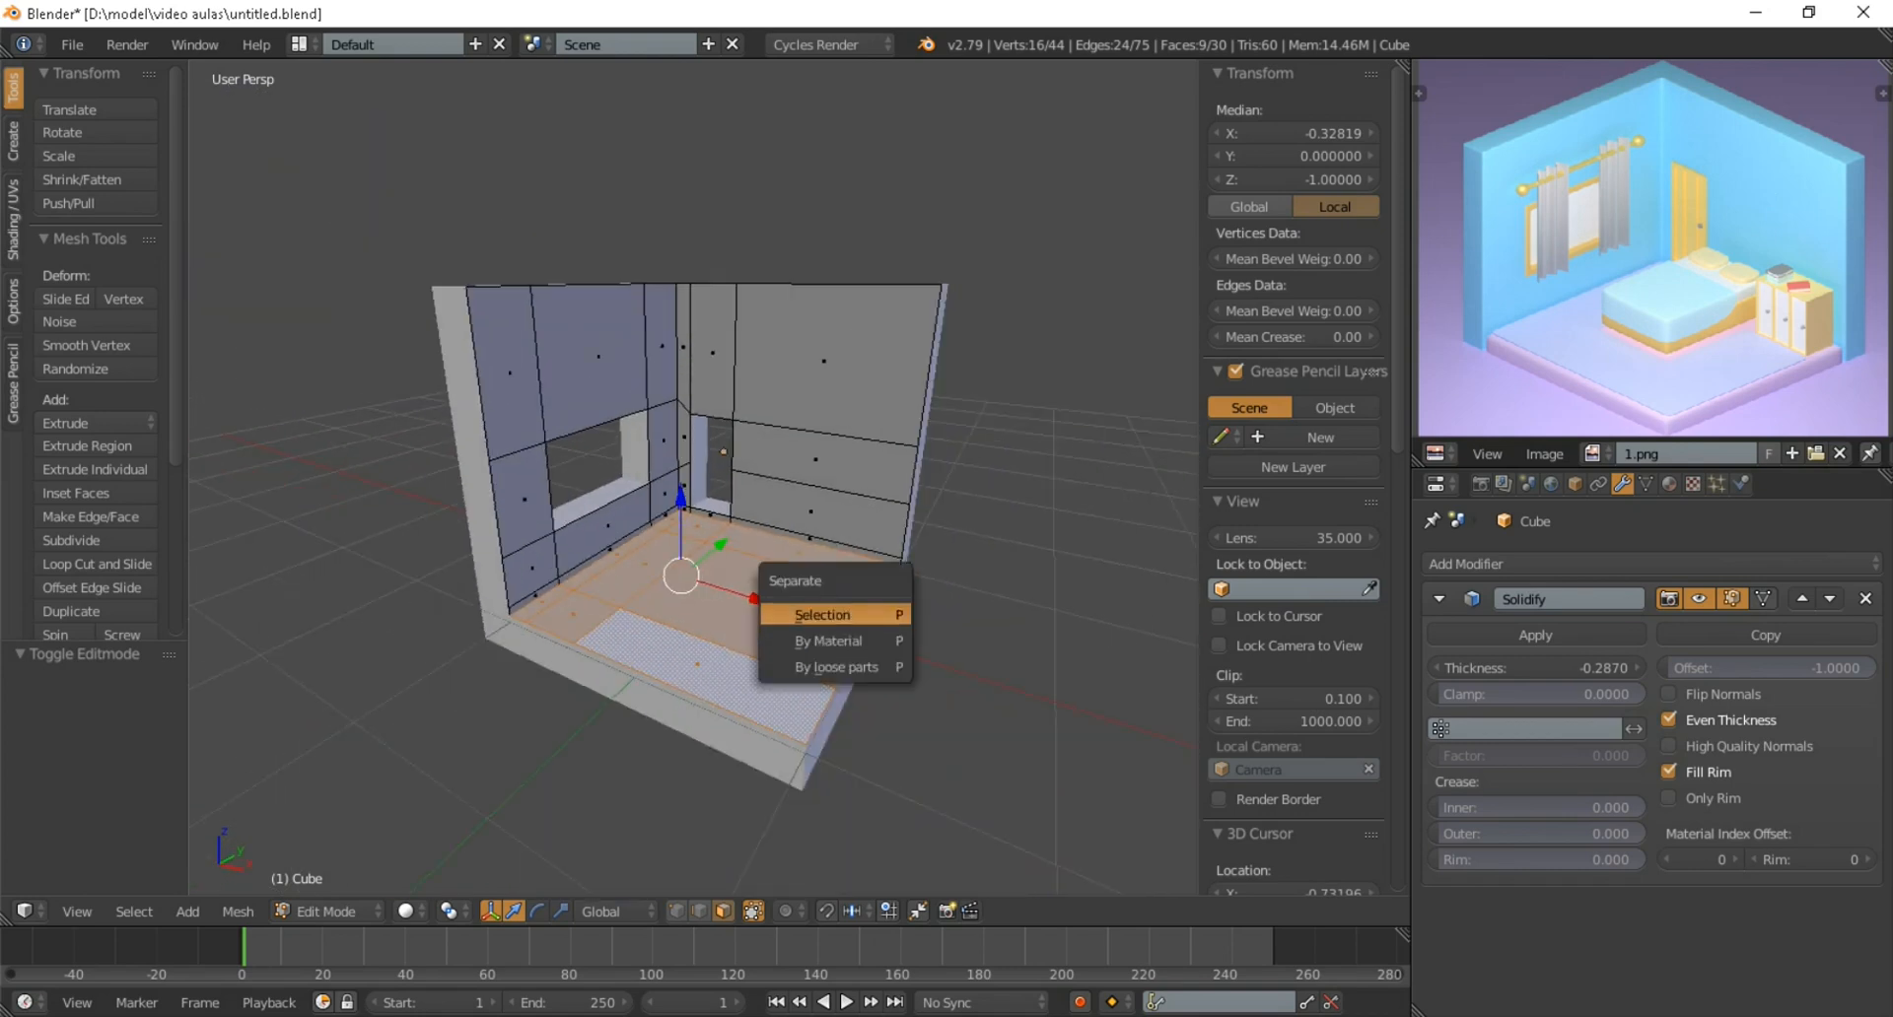
pyautogui.click(834, 615)
pyautogui.moveTo(834, 615); pyautogui.dragTo(754, 468, button='middle')
pyautogui.press('Tab')
# Check that the floor and the walls can be selected as separate objects
pyautogui.rightClick(749, 621)
pyautogui.rightClick(769, 483)
pyautogui.rightClick(749, 611)
pyautogui.rightClick(769, 483)
pyautogui.rightClick(749, 611)
pyautogui.press('Tab')
# Lower the bottom edges of both walls along Z to the underside of the floor slab, making the walls about 2.286 tall
pyautogui.press('Tab')
pyautogui.rightClick(789, 443)
pyautogui.scroll(-4, 788, 444)
pyautogui.press('Tab')
pyautogui.scroll(4, 838, 439)
pyautogui.moveTo(752, 403); pyautogui.dragTo(709, 403, button='middle')
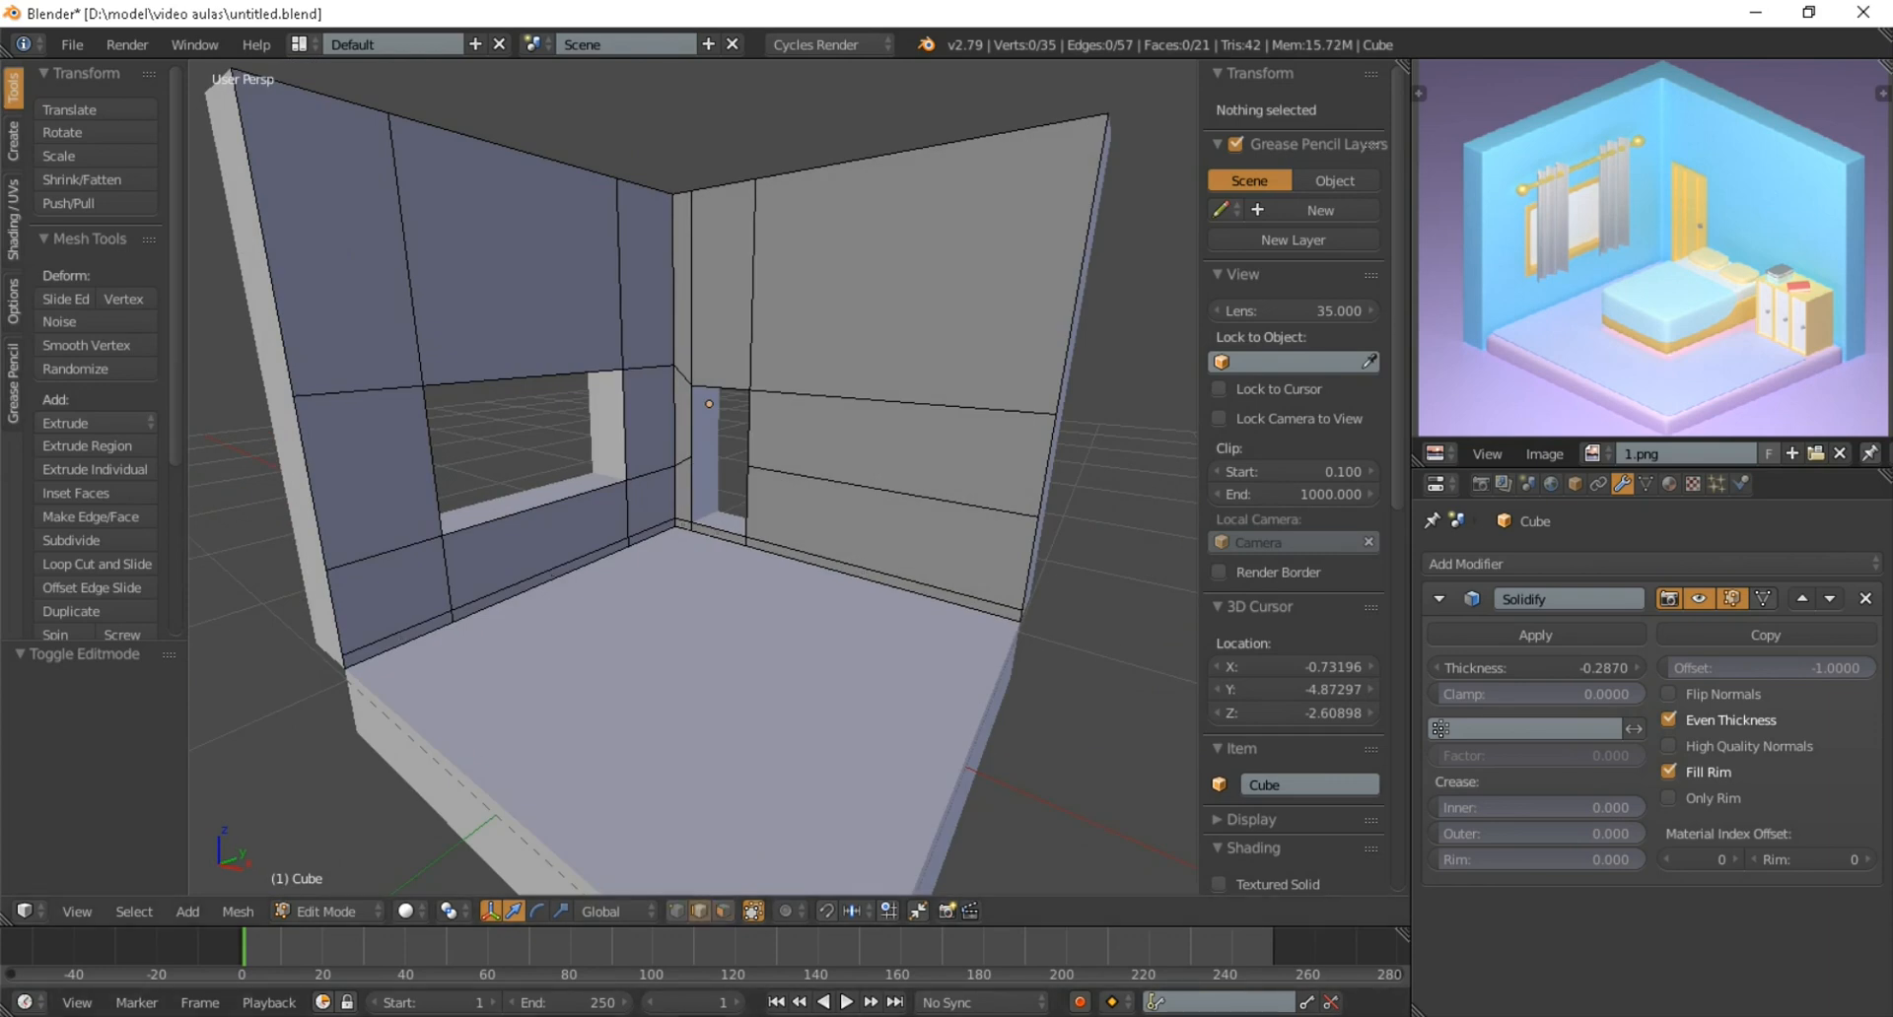
pyautogui.rightClick(401, 643)
pyautogui.keyDown('shift'); pyautogui.rightClick(537, 584); pyautogui.keyUp('shift')
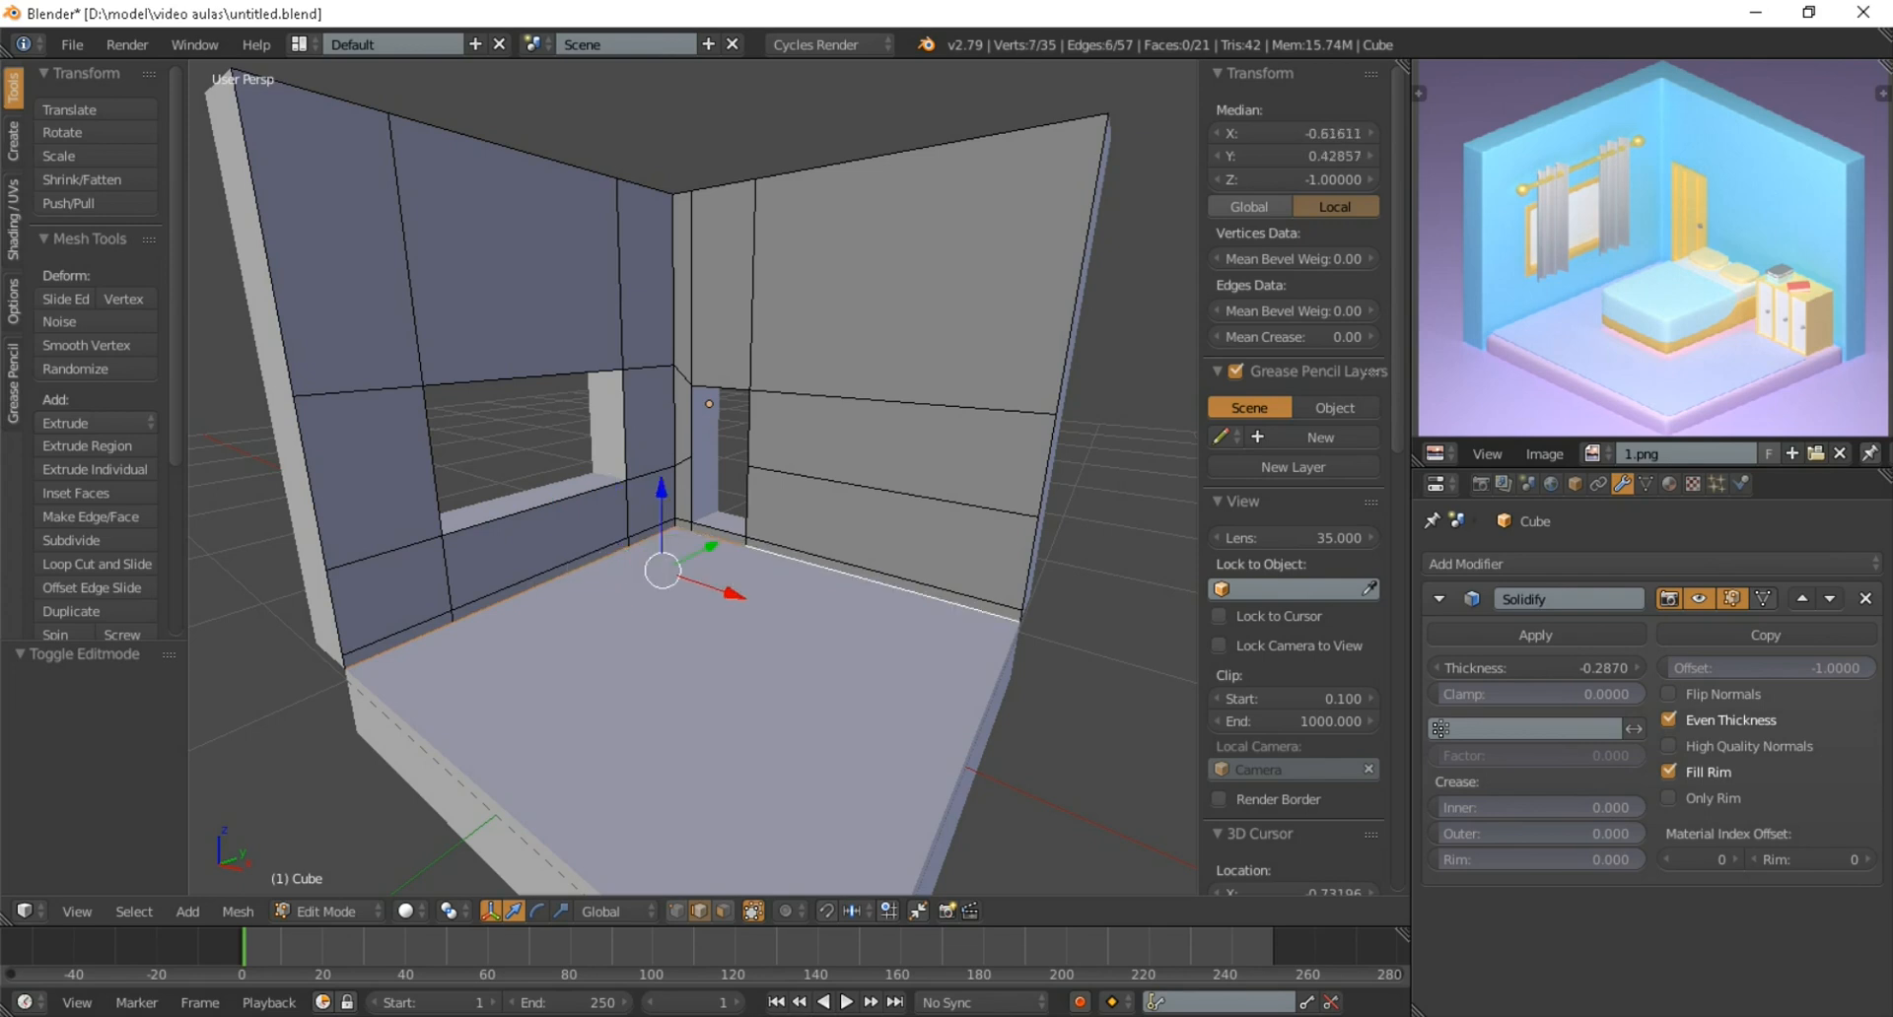
pyautogui.scroll(-2, 693, 478)
pyautogui.moveTo(693, 479); pyautogui.dragTo(759, 444, button='middle')
pyautogui.press('g')
pyautogui.press('z')
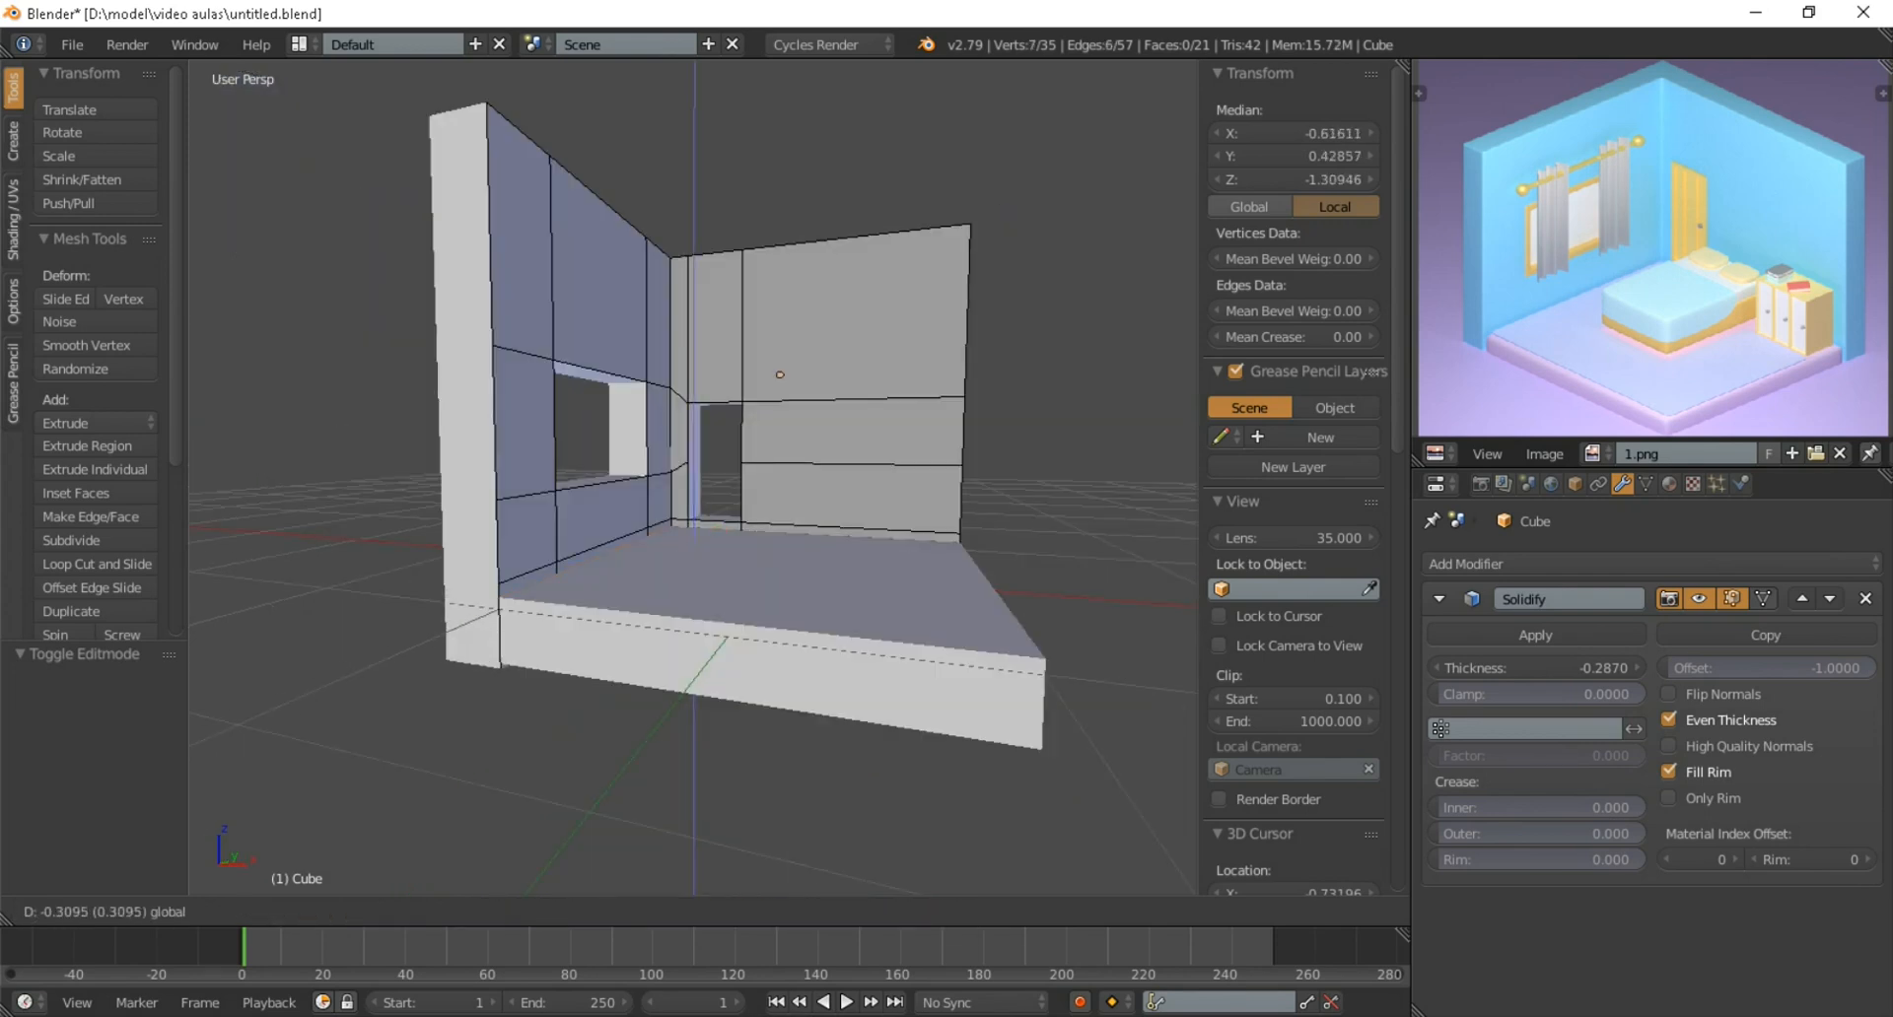
pyautogui.click(749, 498)
pyautogui.scroll(-5, 750, 498)
pyautogui.moveTo(750, 498); pyautogui.dragTo(562, 602, button='middle')
pyautogui.scroll(1, 562, 602)
pyautogui.press('Tab')
pyautogui.press('KP_0')
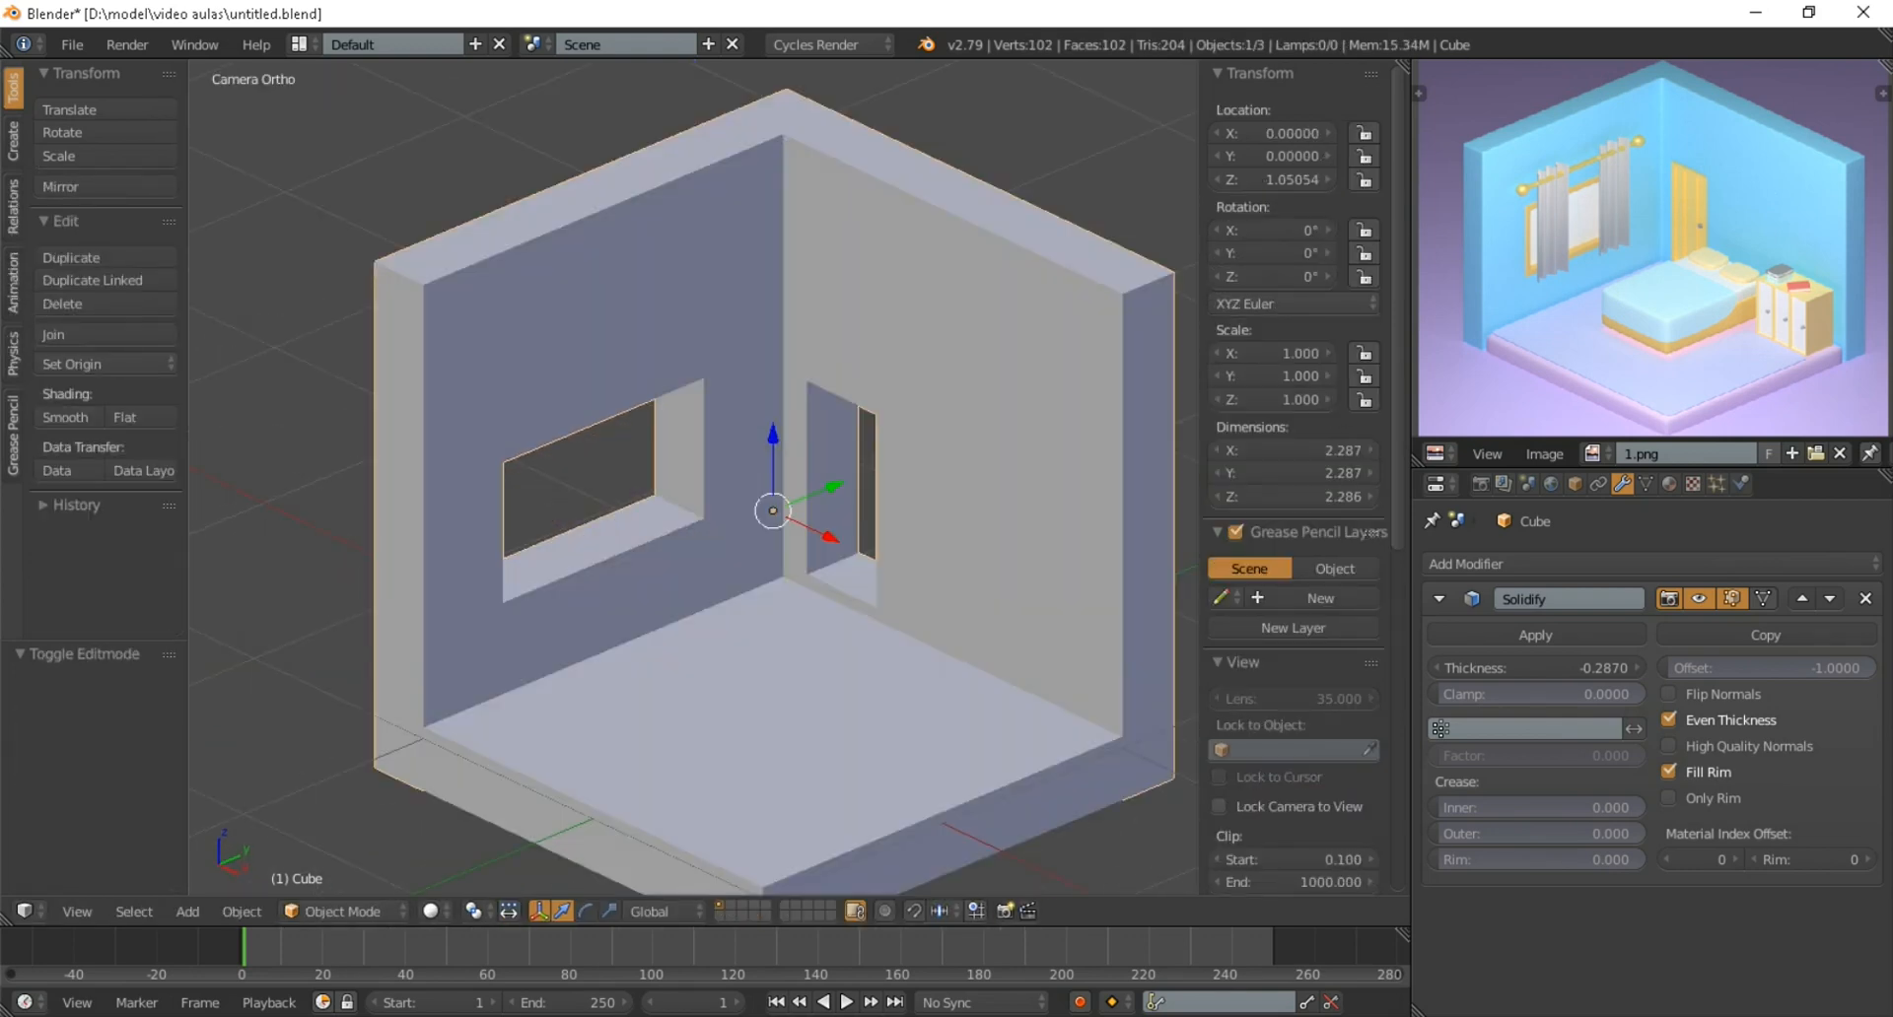
# Add a Bevel modifier and a Subdivision Surface modifier to the floor slab
pyautogui.scroll(-3, 673, 561)
pyautogui.scroll(3, 674, 561)
pyautogui.scroll(-4, 673, 561)
pyautogui.keyDown('shift'); pyautogui.moveTo(674, 561); pyautogui.dragTo(615, 545, button='middle'); pyautogui.keyUp('shift')
pyautogui.scroll(2, 614, 545)
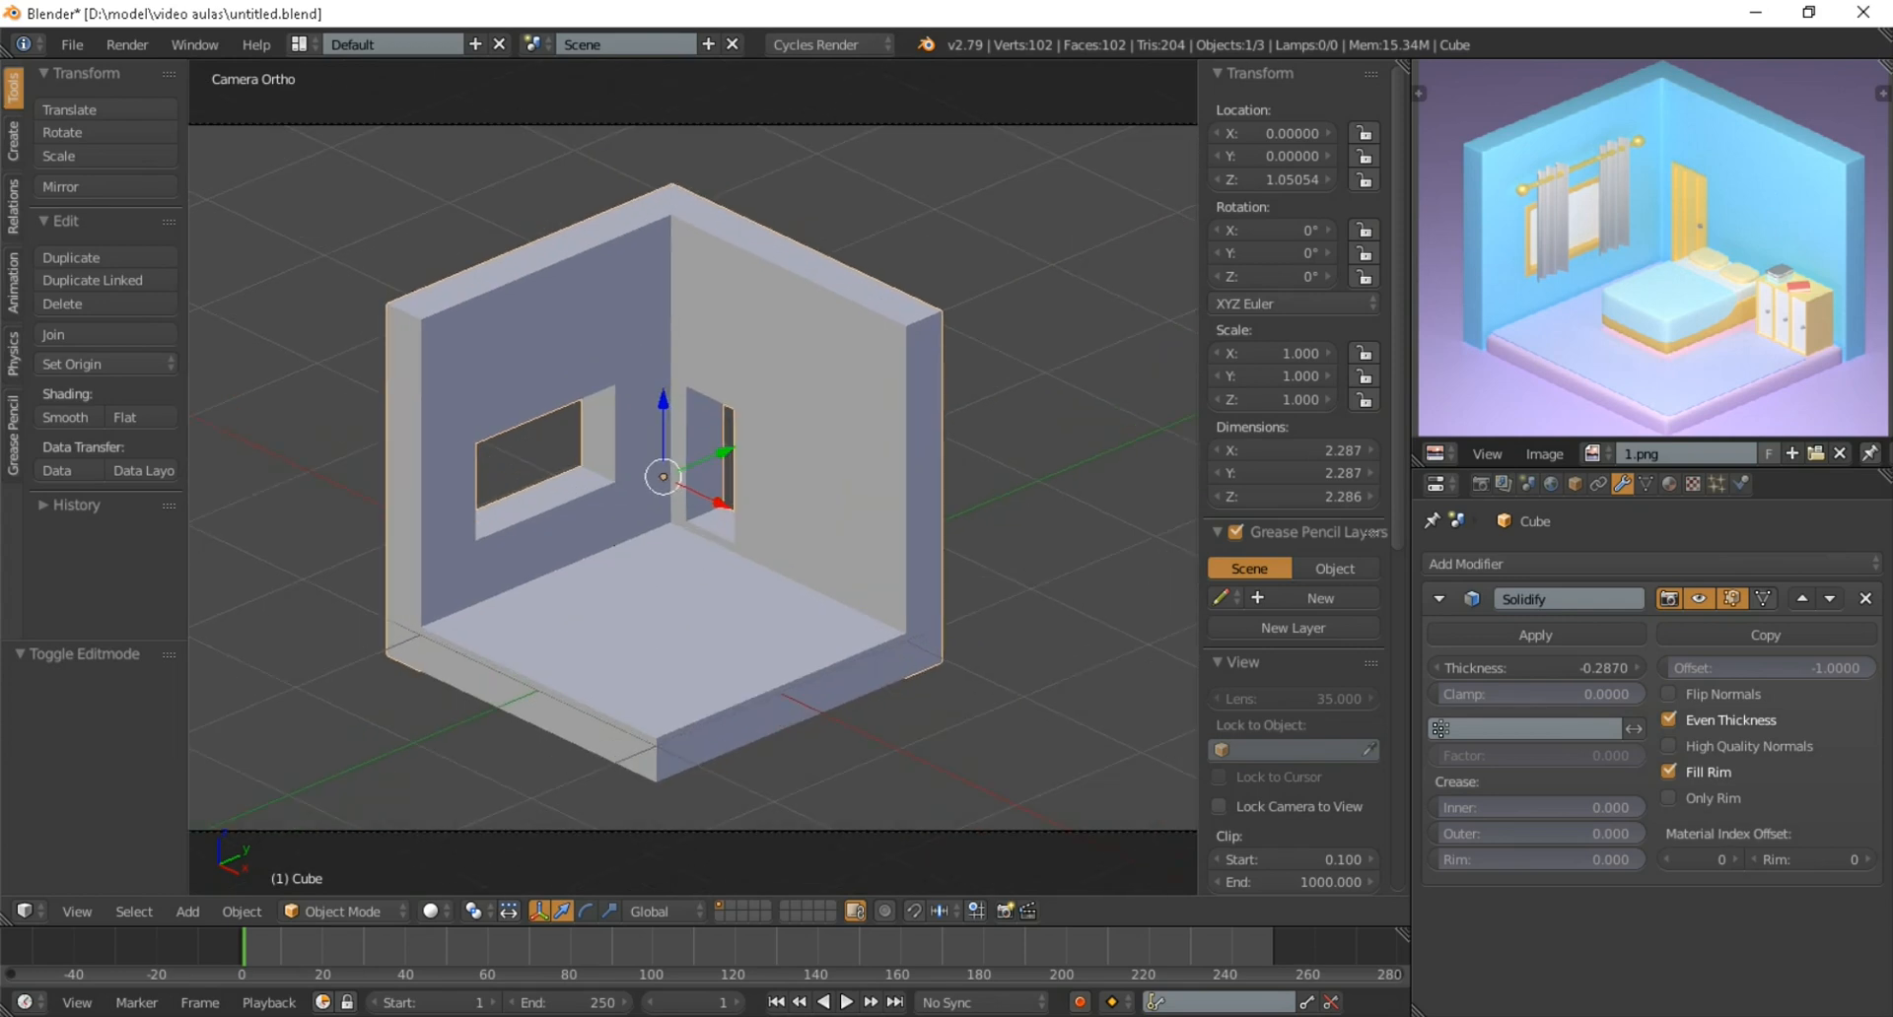
pyautogui.rightClick(646, 627)
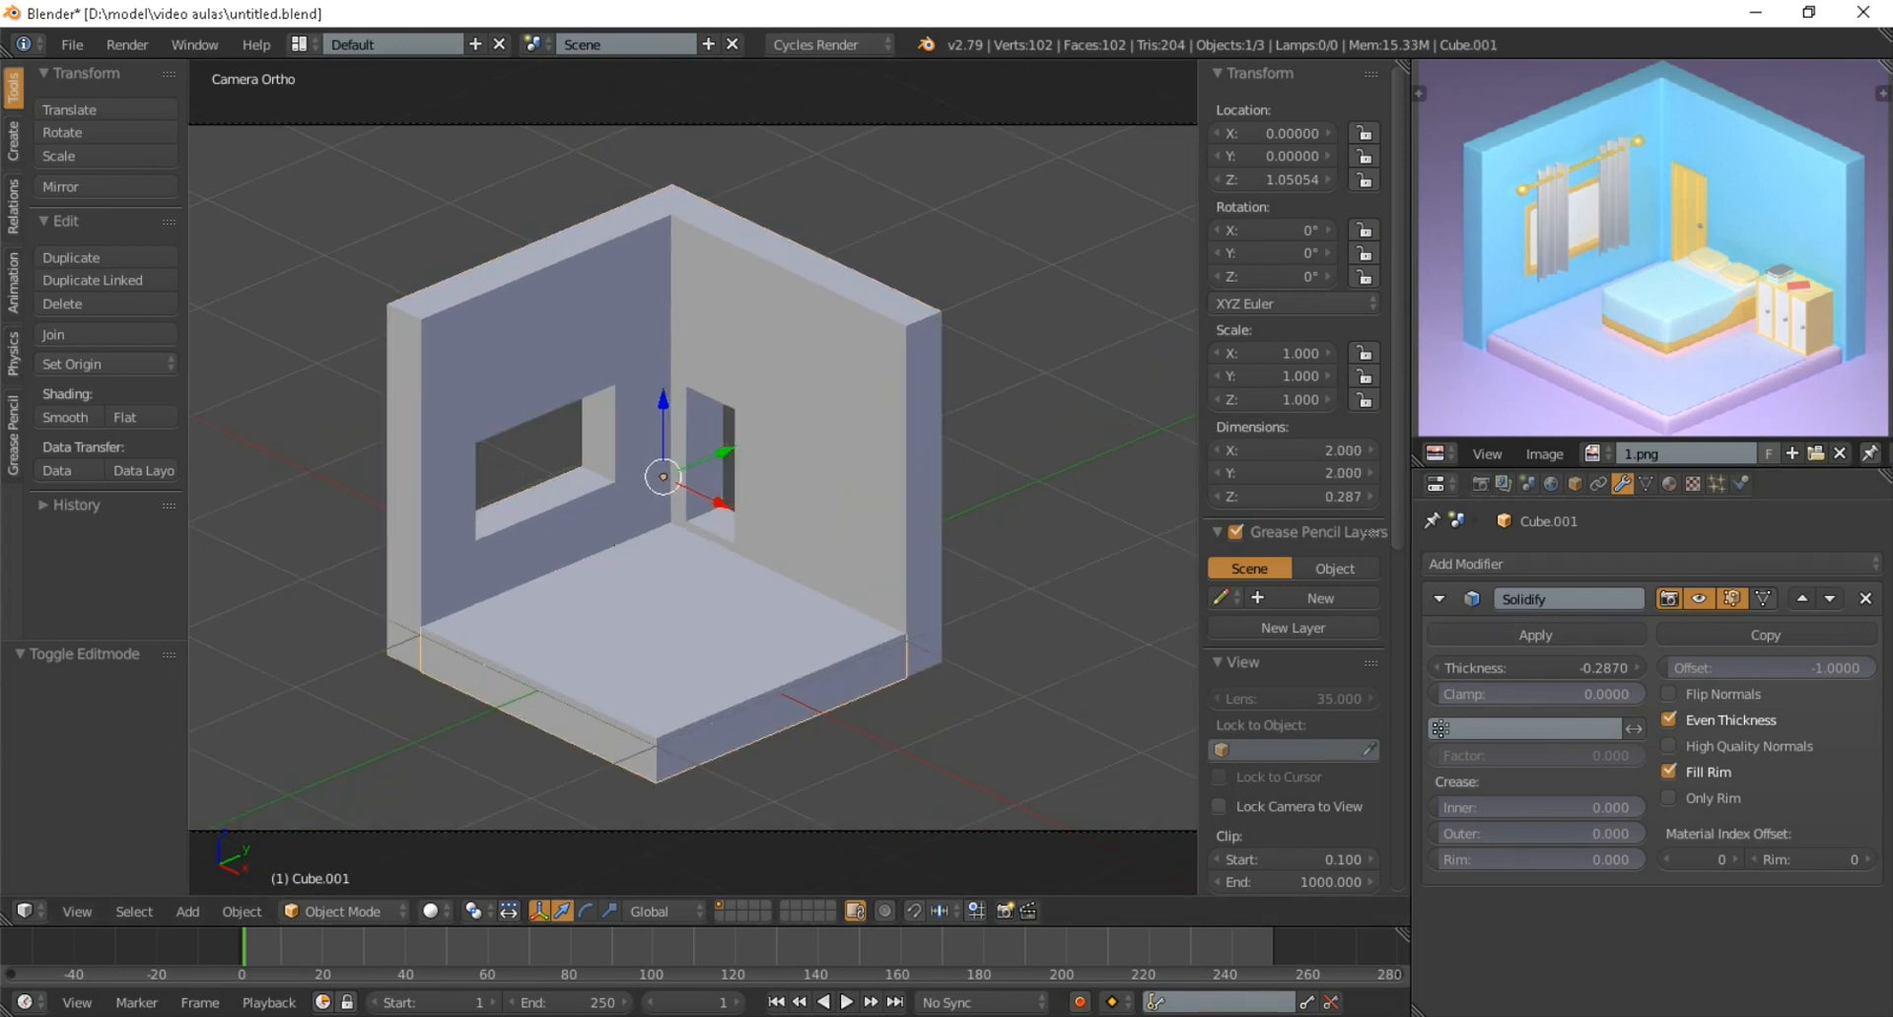
pyautogui.click(1439, 598)
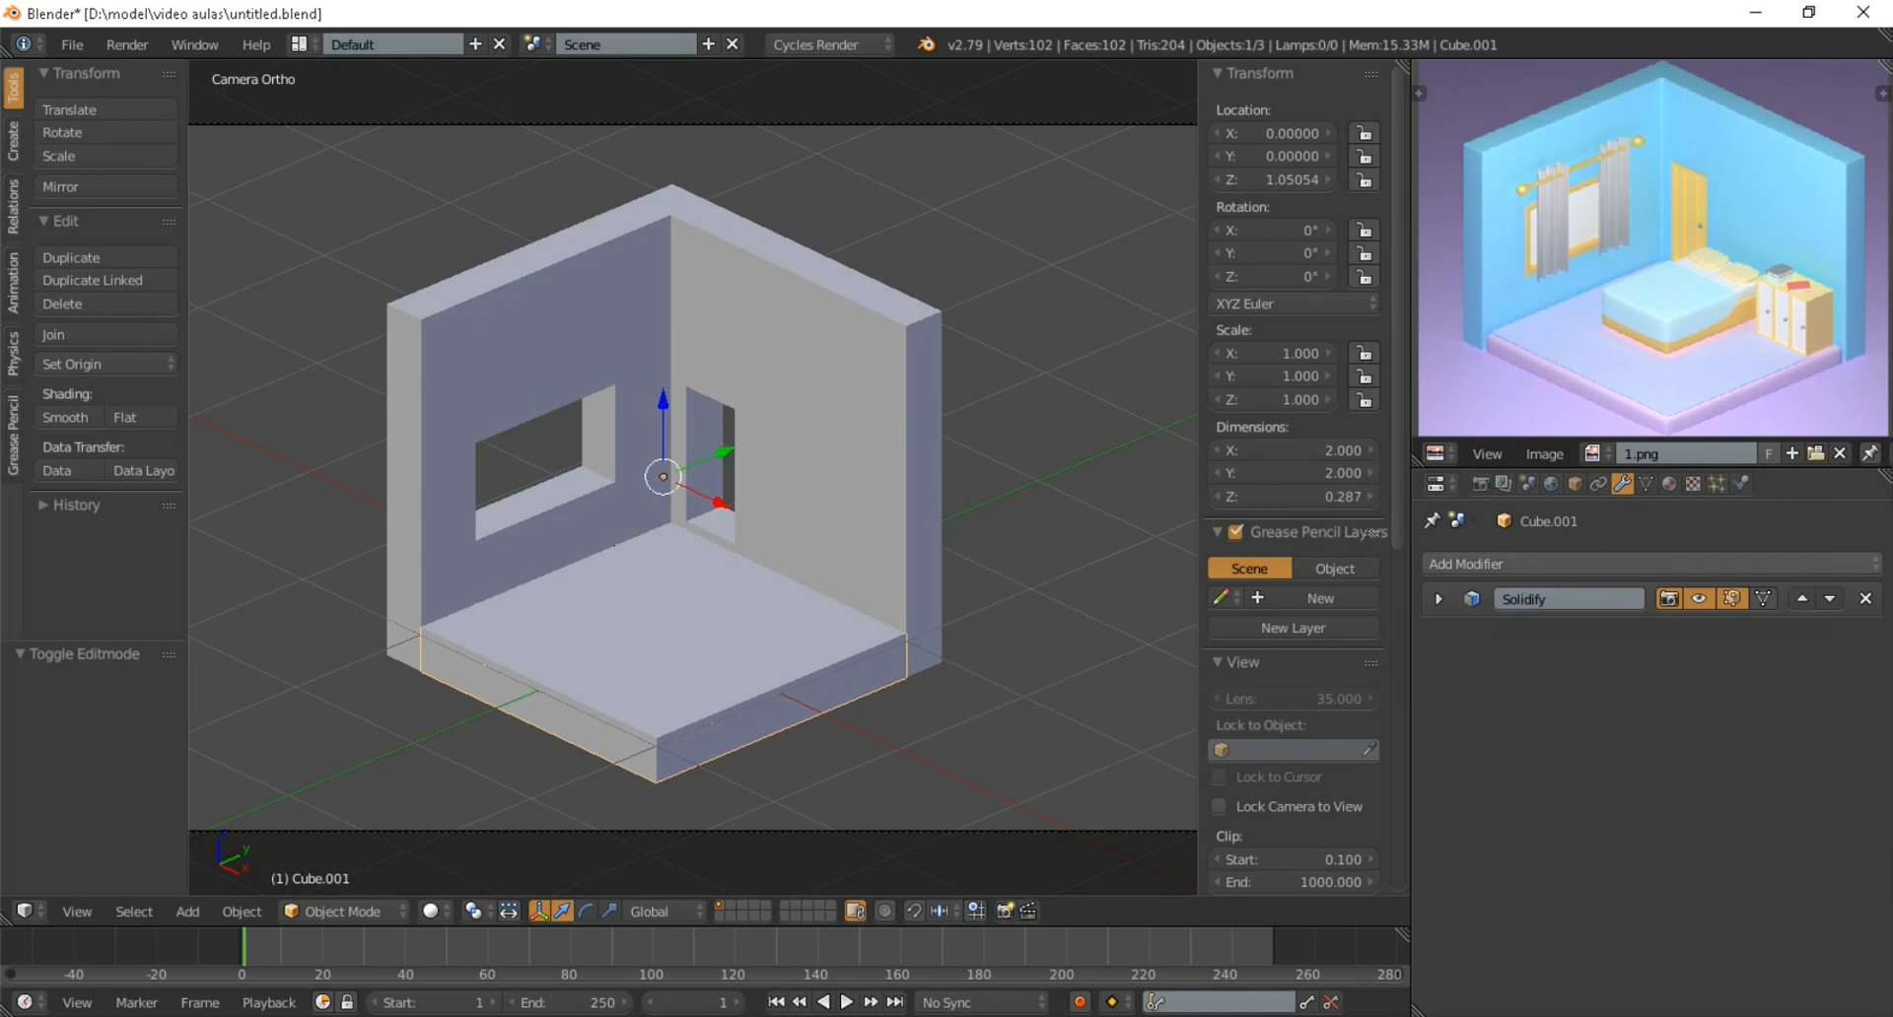
pyautogui.click(1518, 564)
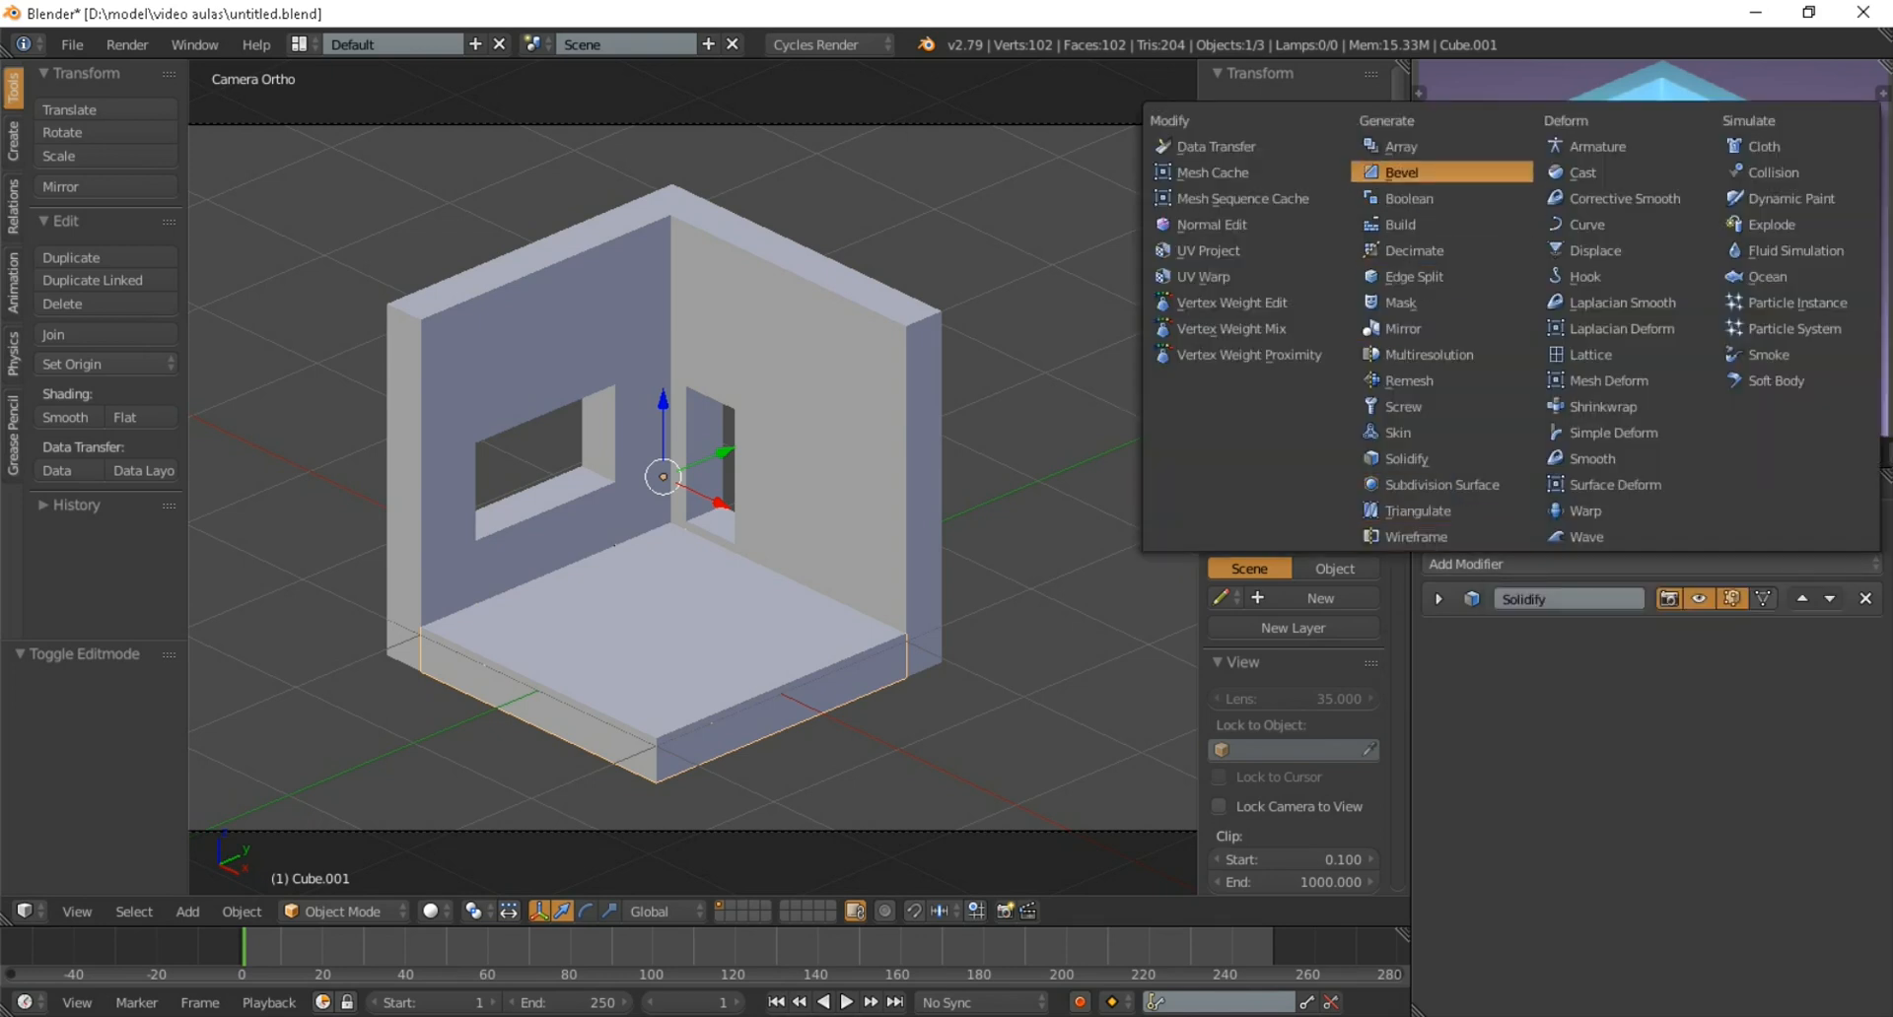
pyautogui.click(1401, 173)
pyautogui.click(1538, 564)
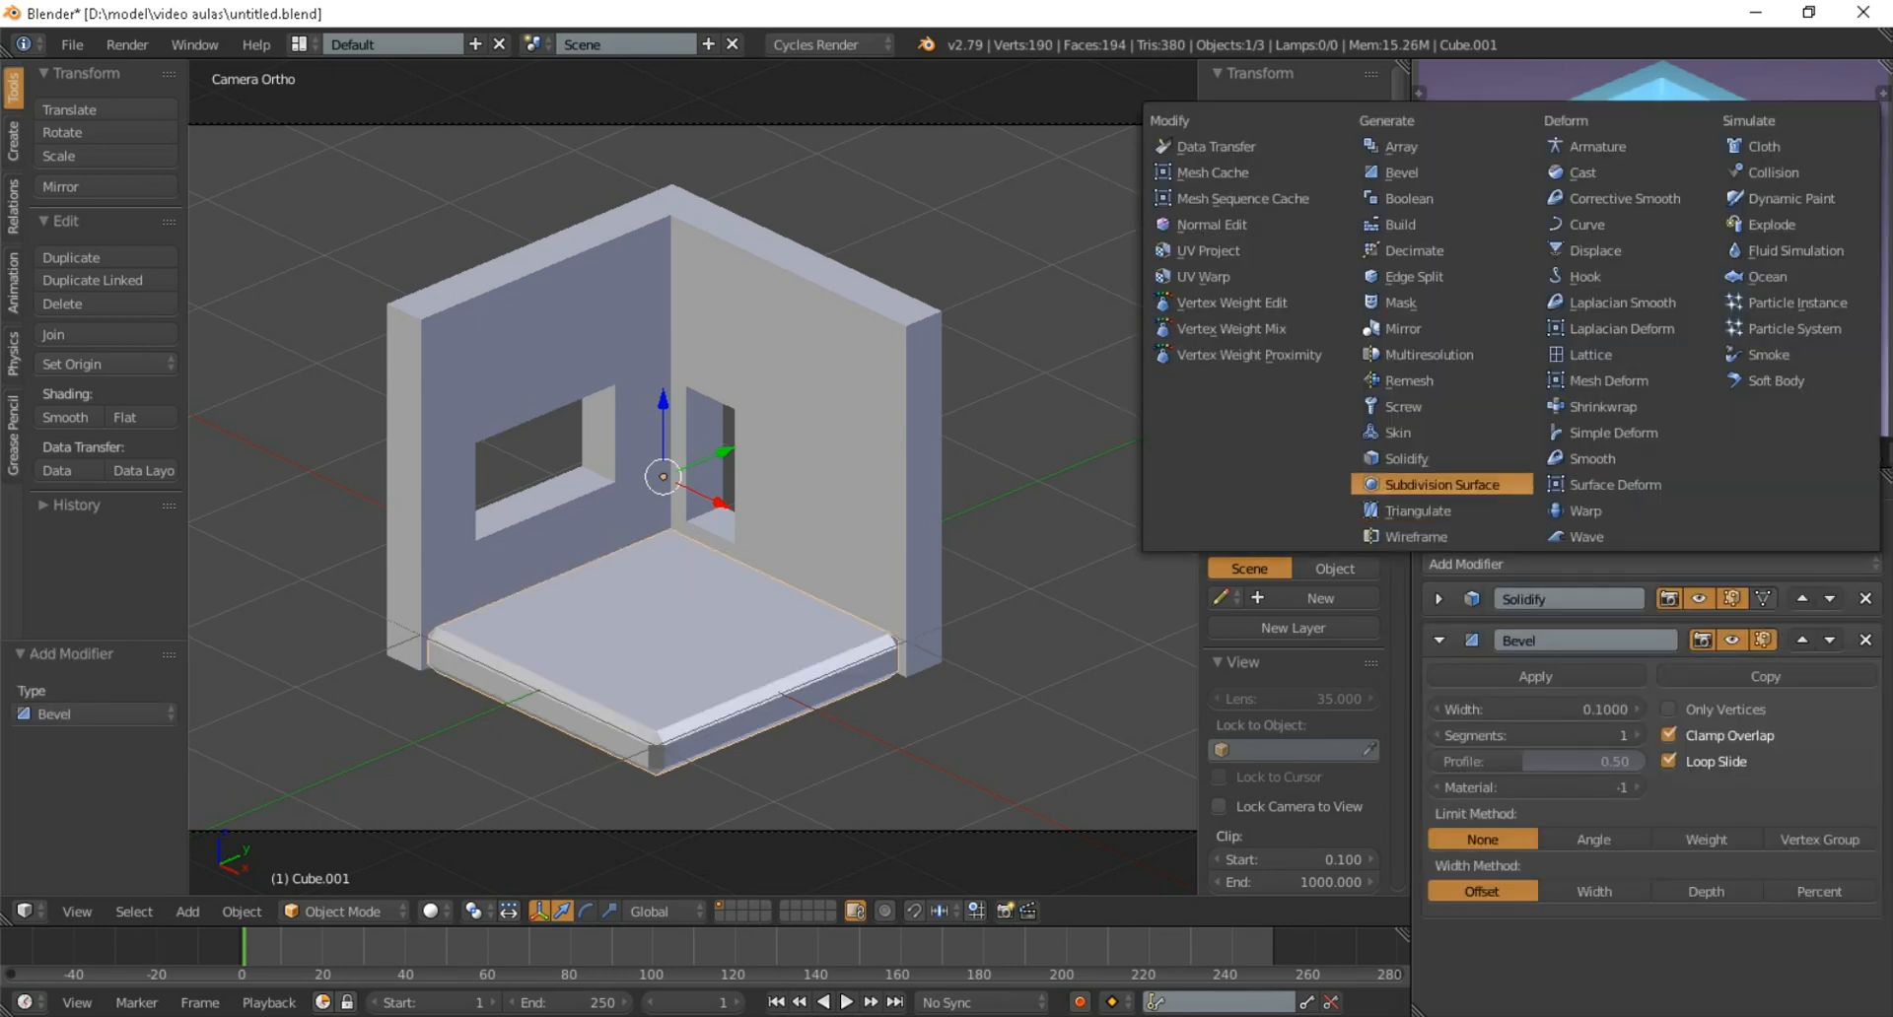
pyautogui.click(1420, 485)
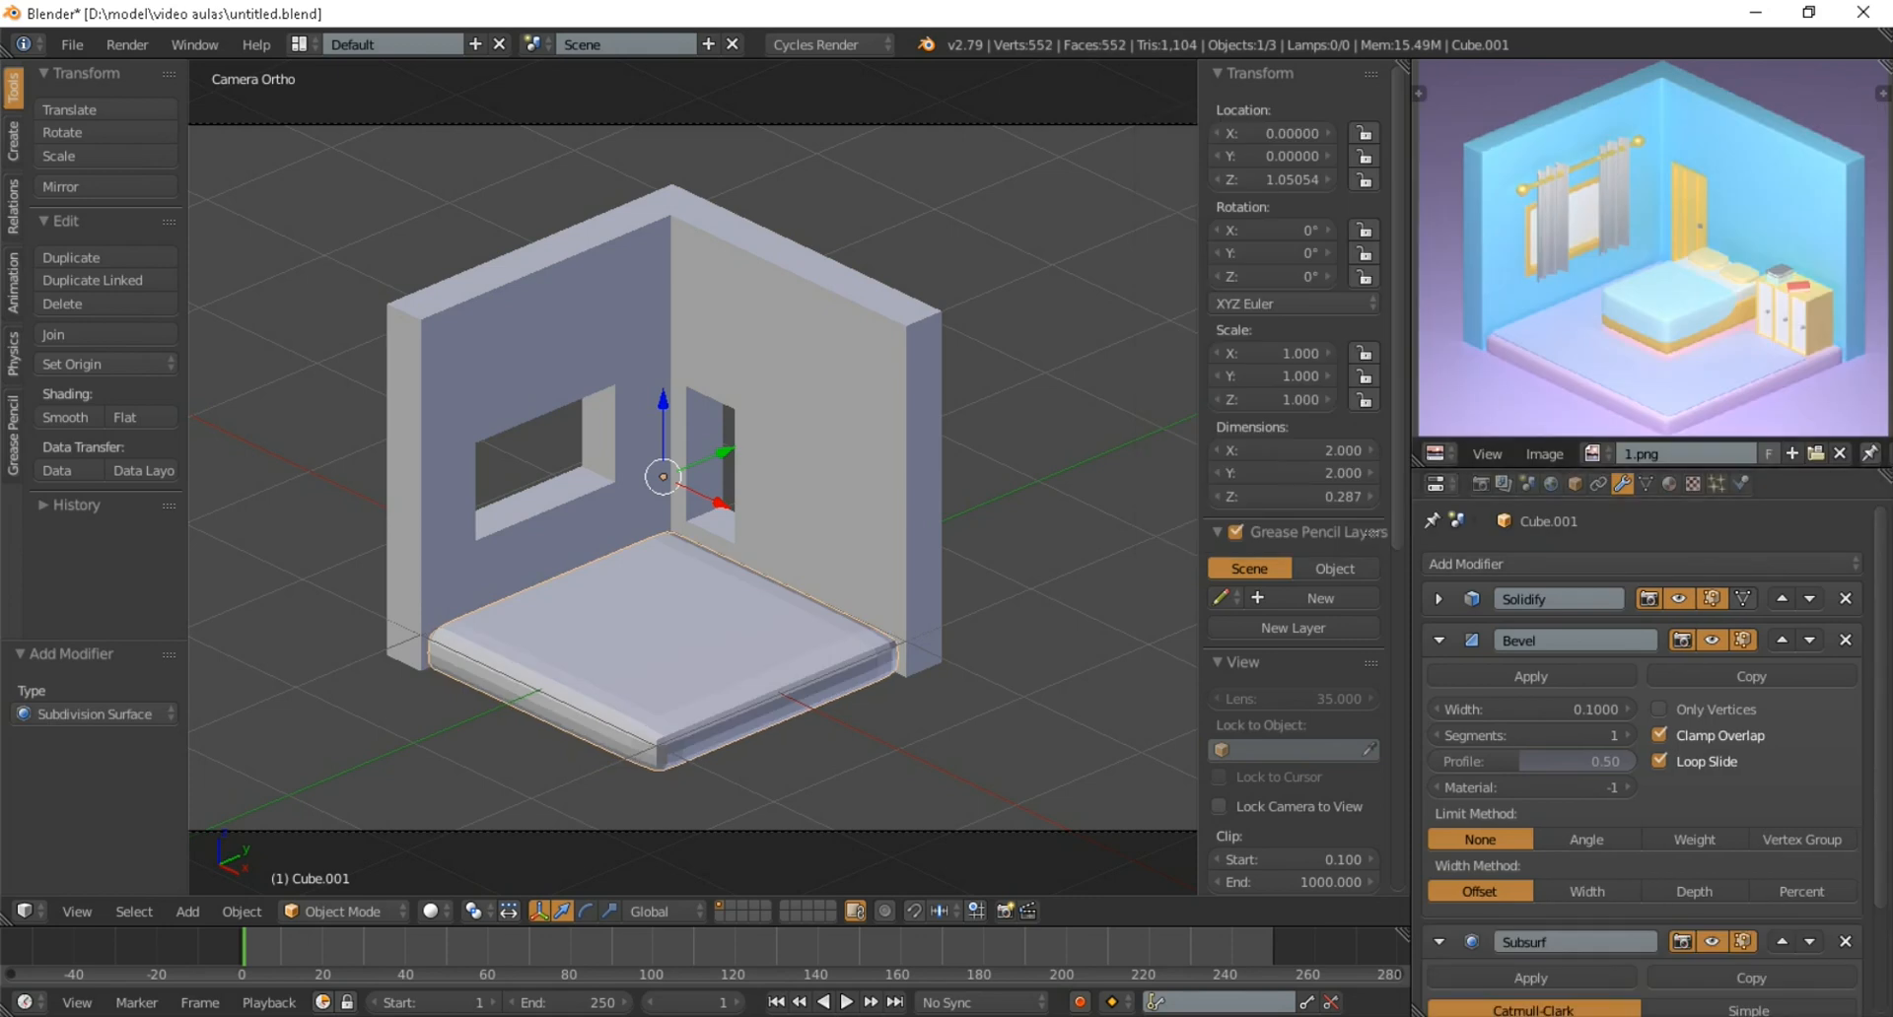
# Set the floor's Bevel modifier to 2 segments and a width of 0.0390
pyautogui.scroll(-3, 1655, 757)
pyautogui.scroll(3, 1654, 757)
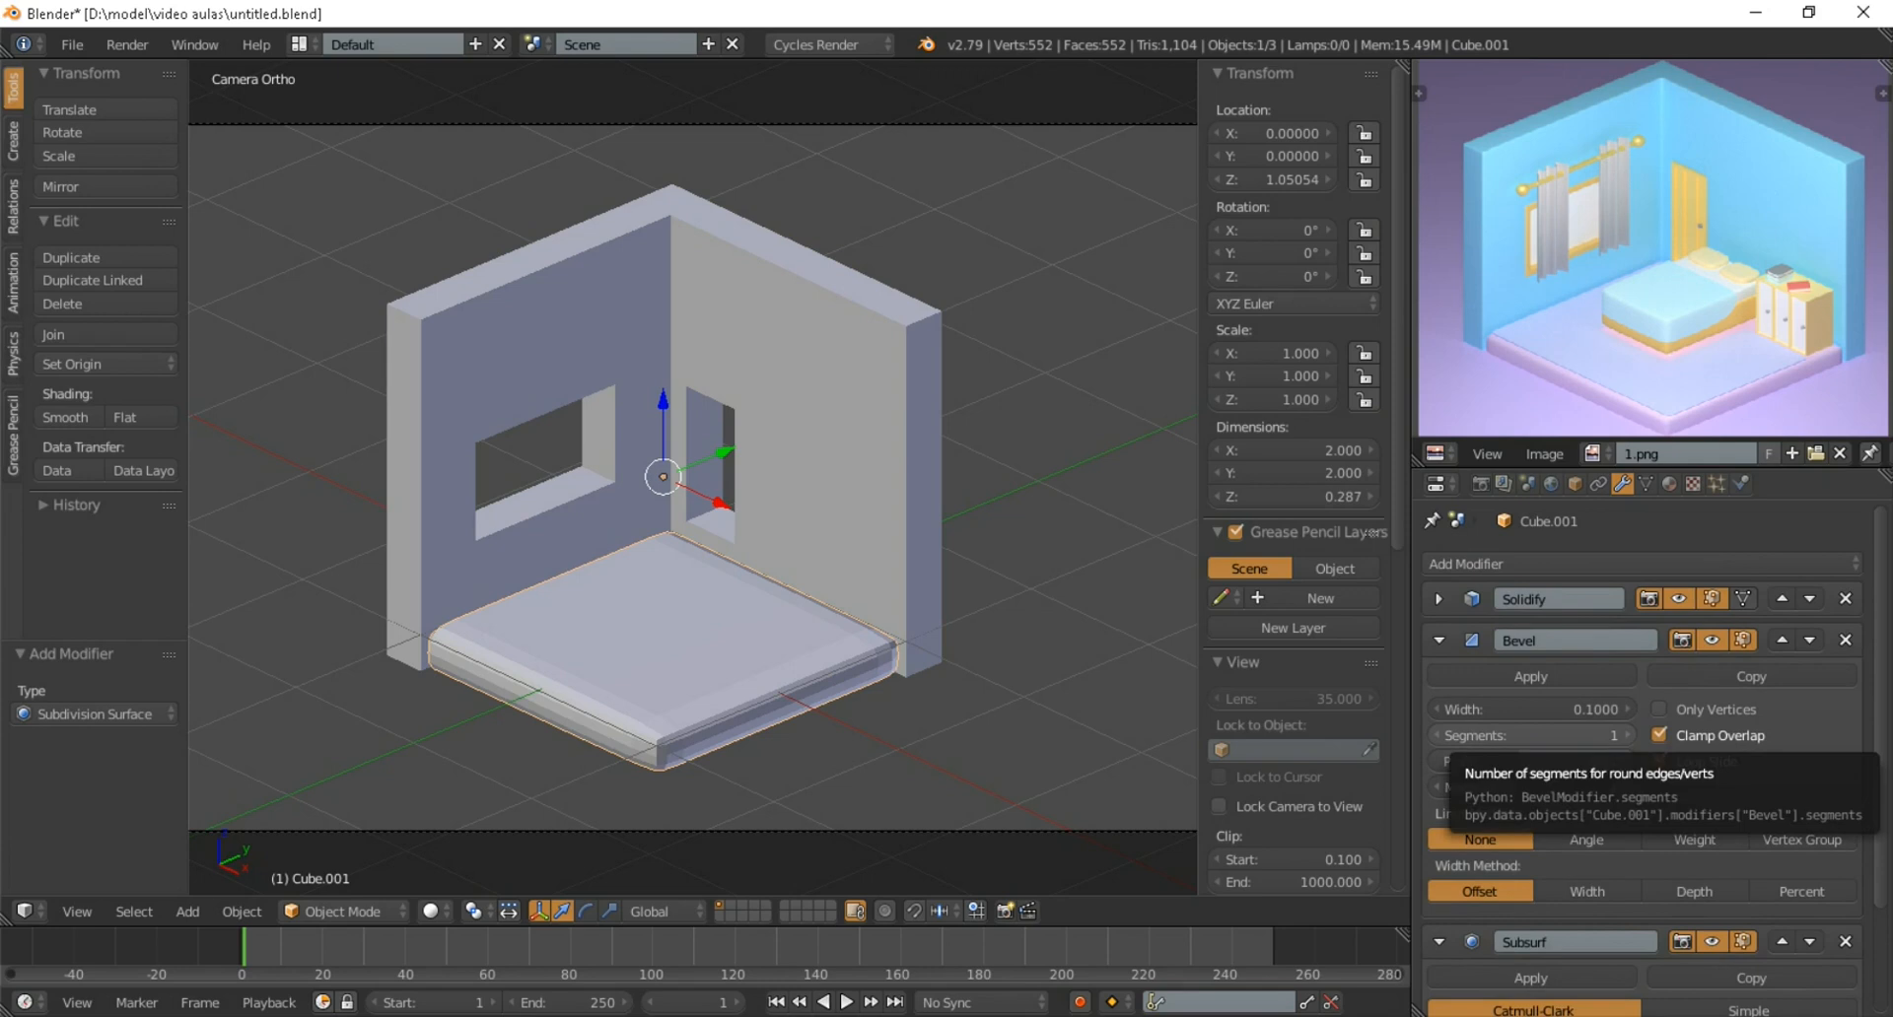
pyautogui.click(1529, 736)
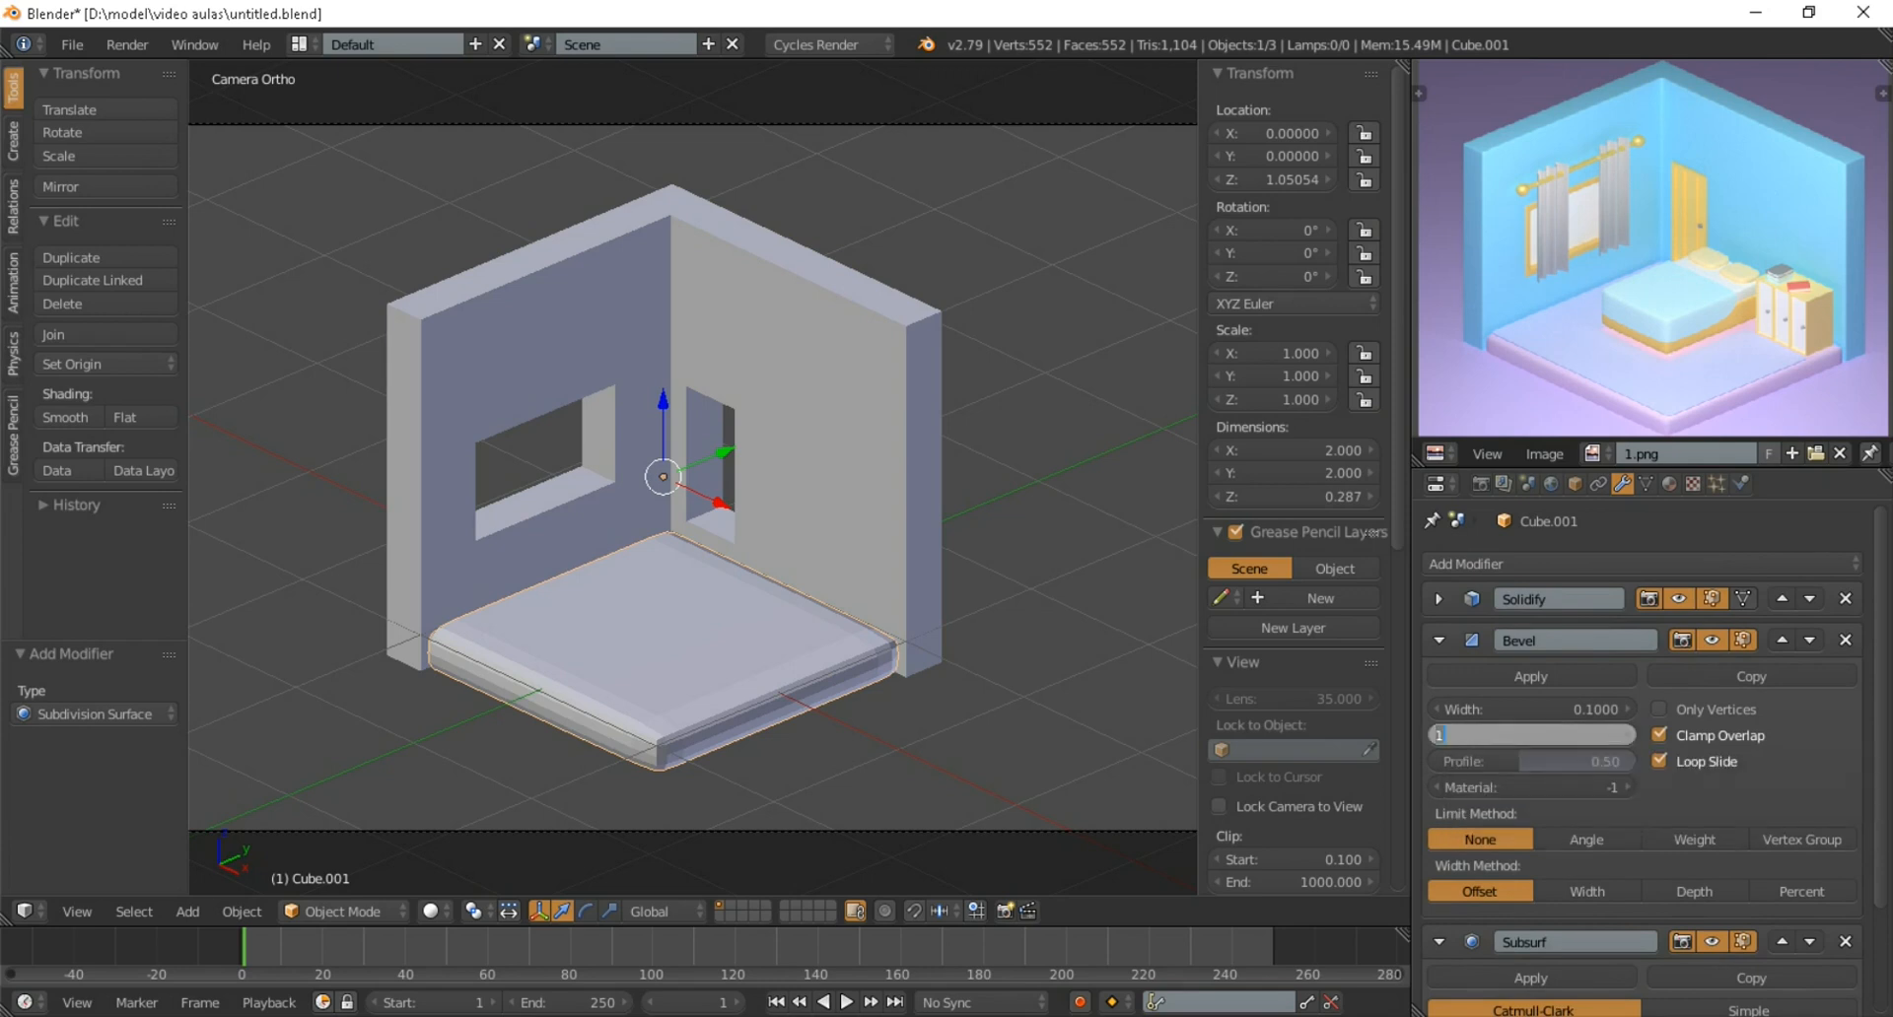
pyautogui.write('2')
pyautogui.press('Return')
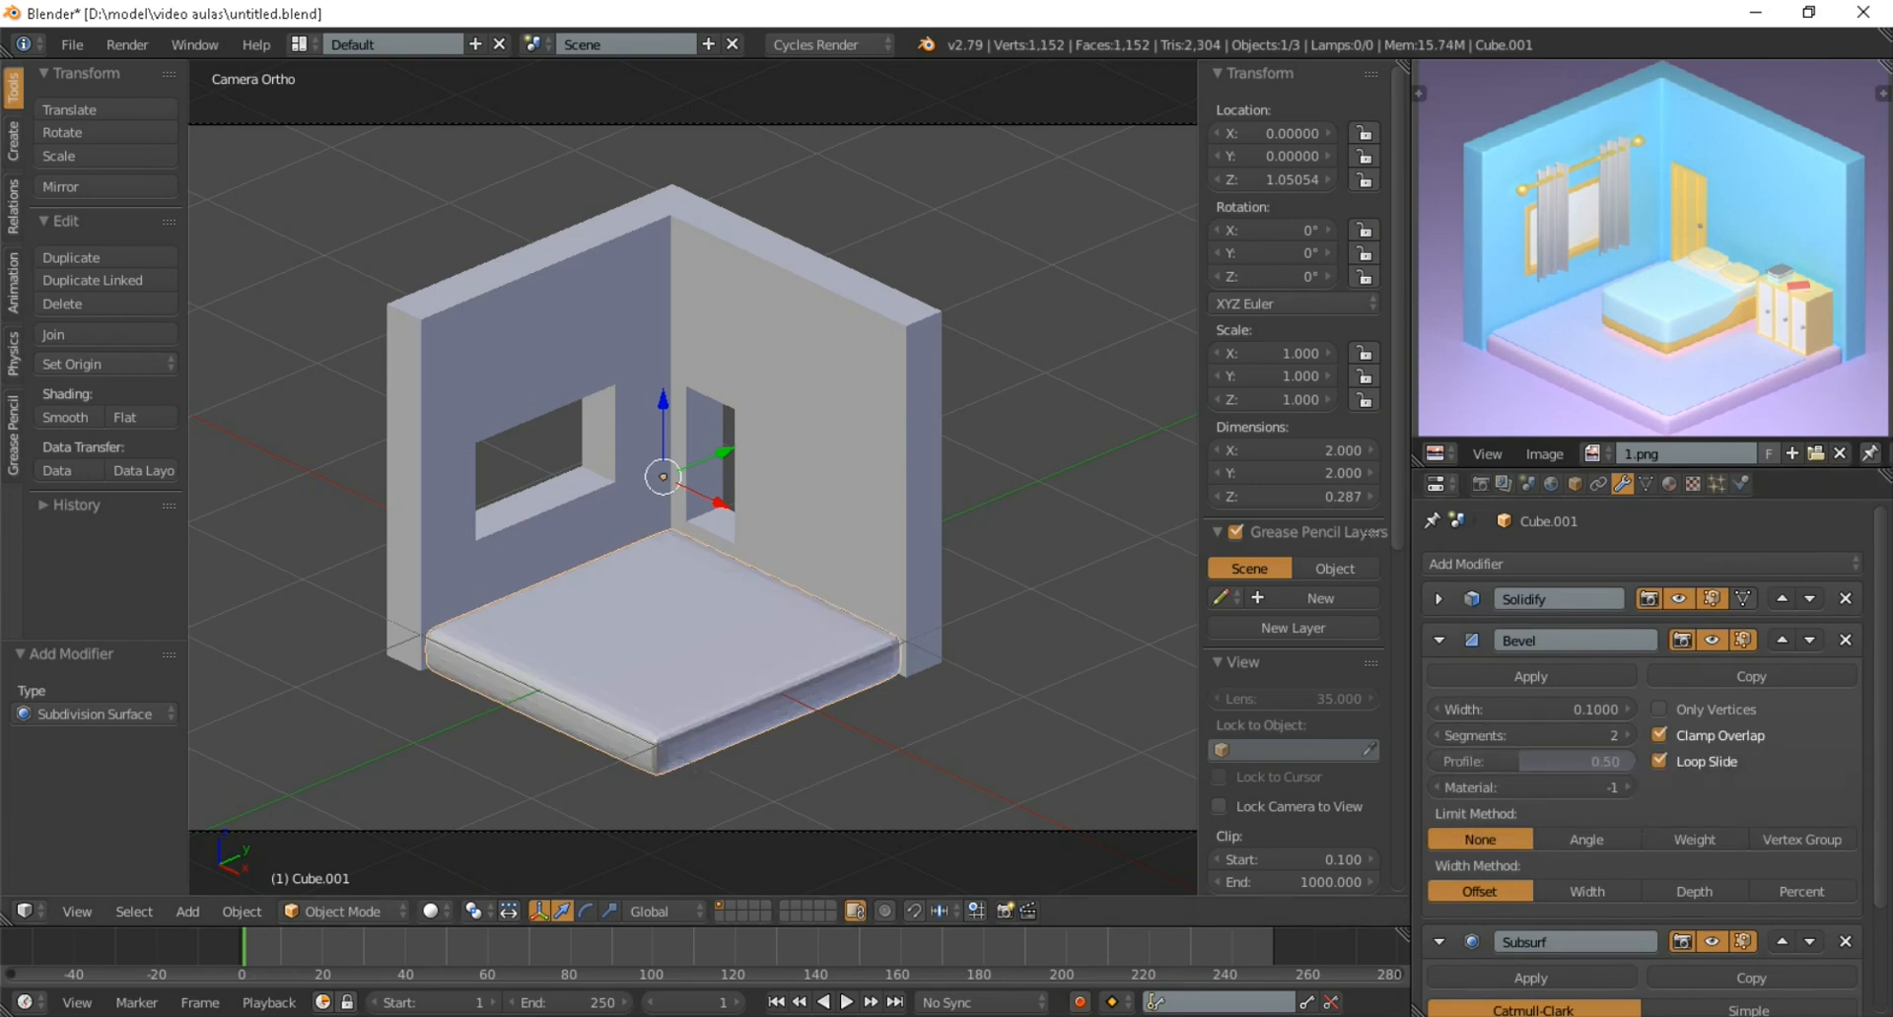
pyautogui.scroll(1, 469, 832)
pyautogui.keyDown('shift'); pyautogui.moveTo(468, 832); pyautogui.dragTo(480, 749, button='middle'); pyautogui.keyUp('shift')
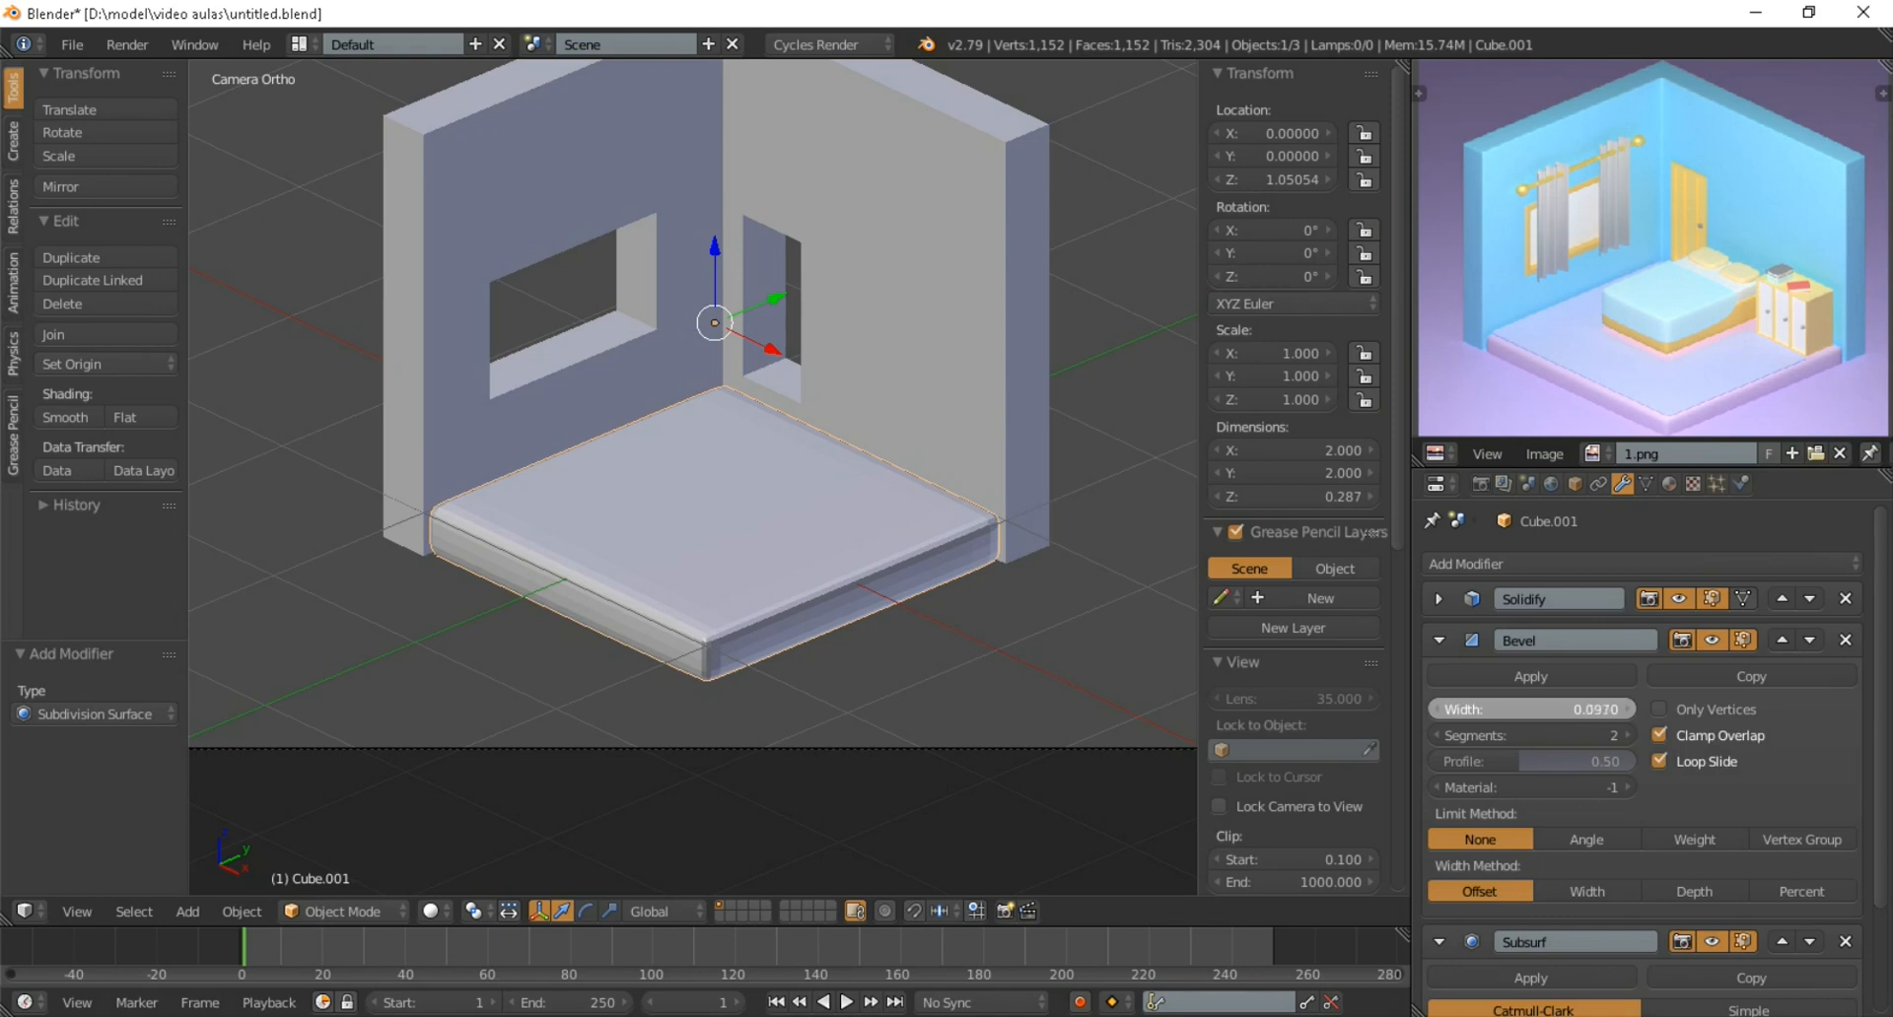
pyautogui.moveTo(1531, 709); pyautogui.dragTo(1497, 709)
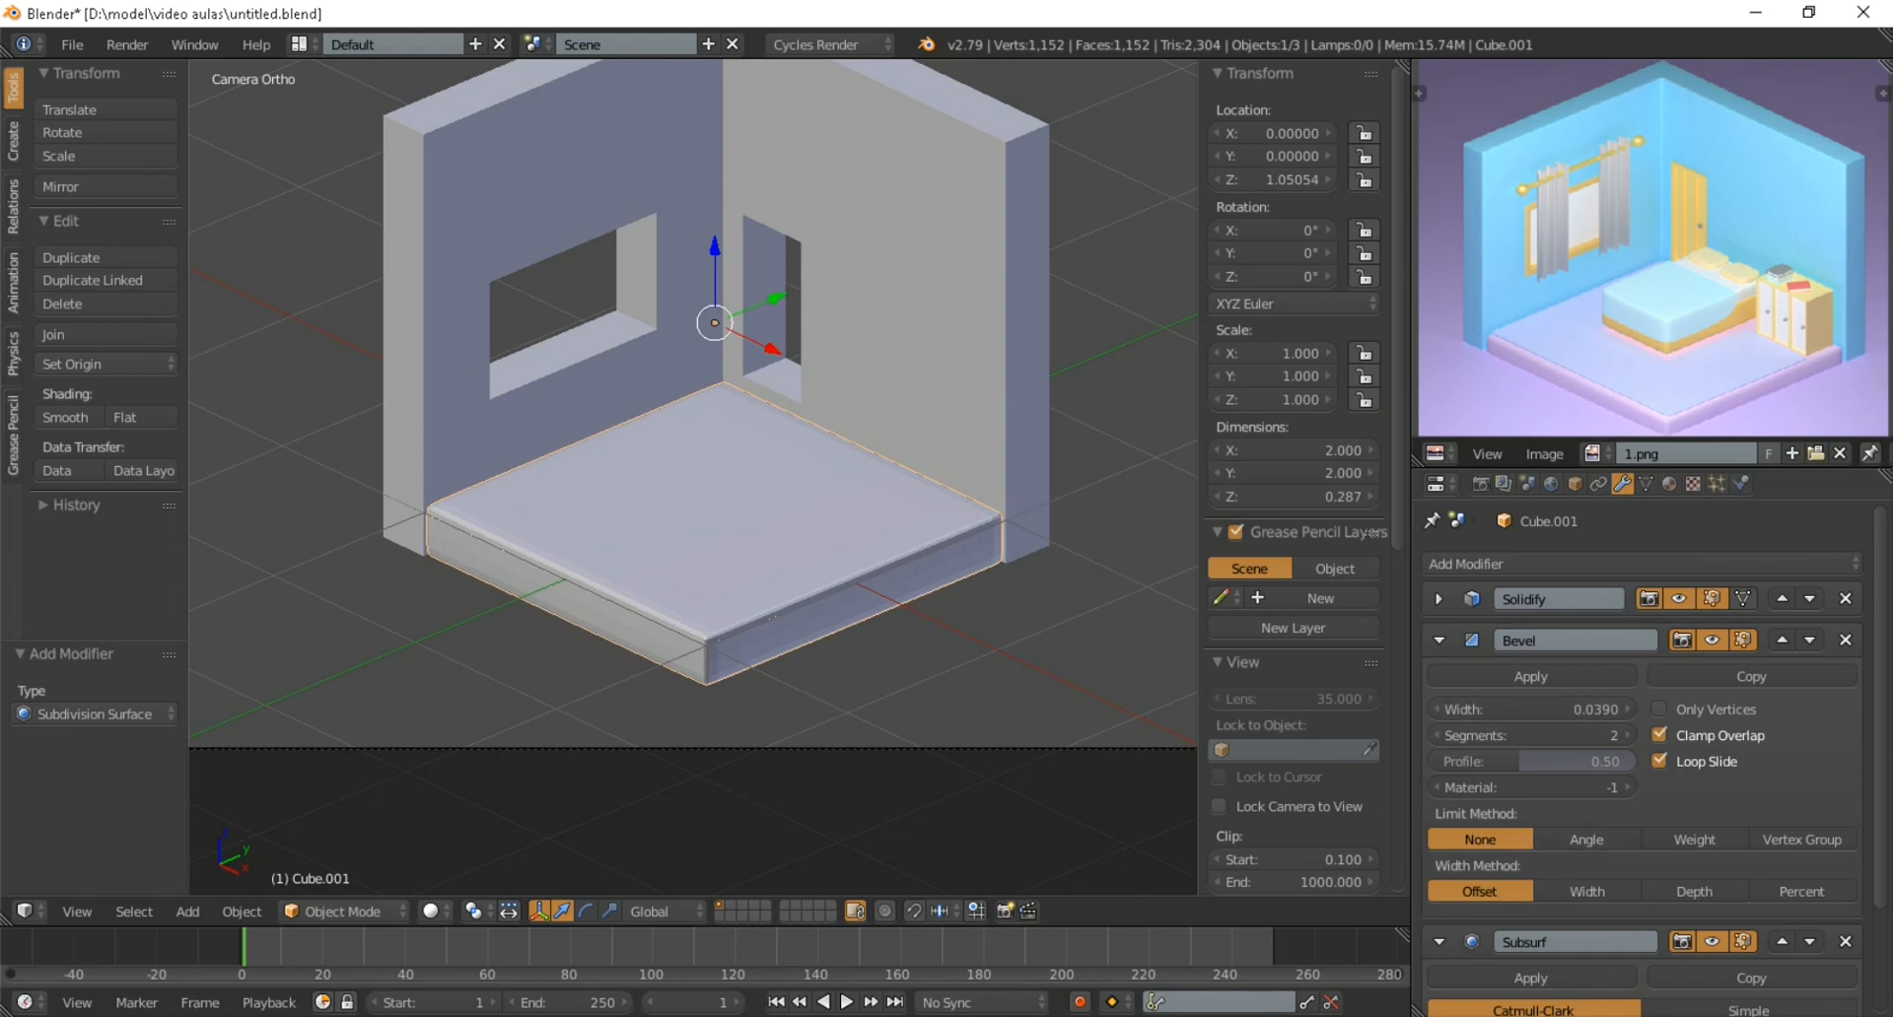
# Set the floor's Subdivision Surface view level to 2 and shade the floor smooth
pyautogui.scroll(-3, 1577, 759)
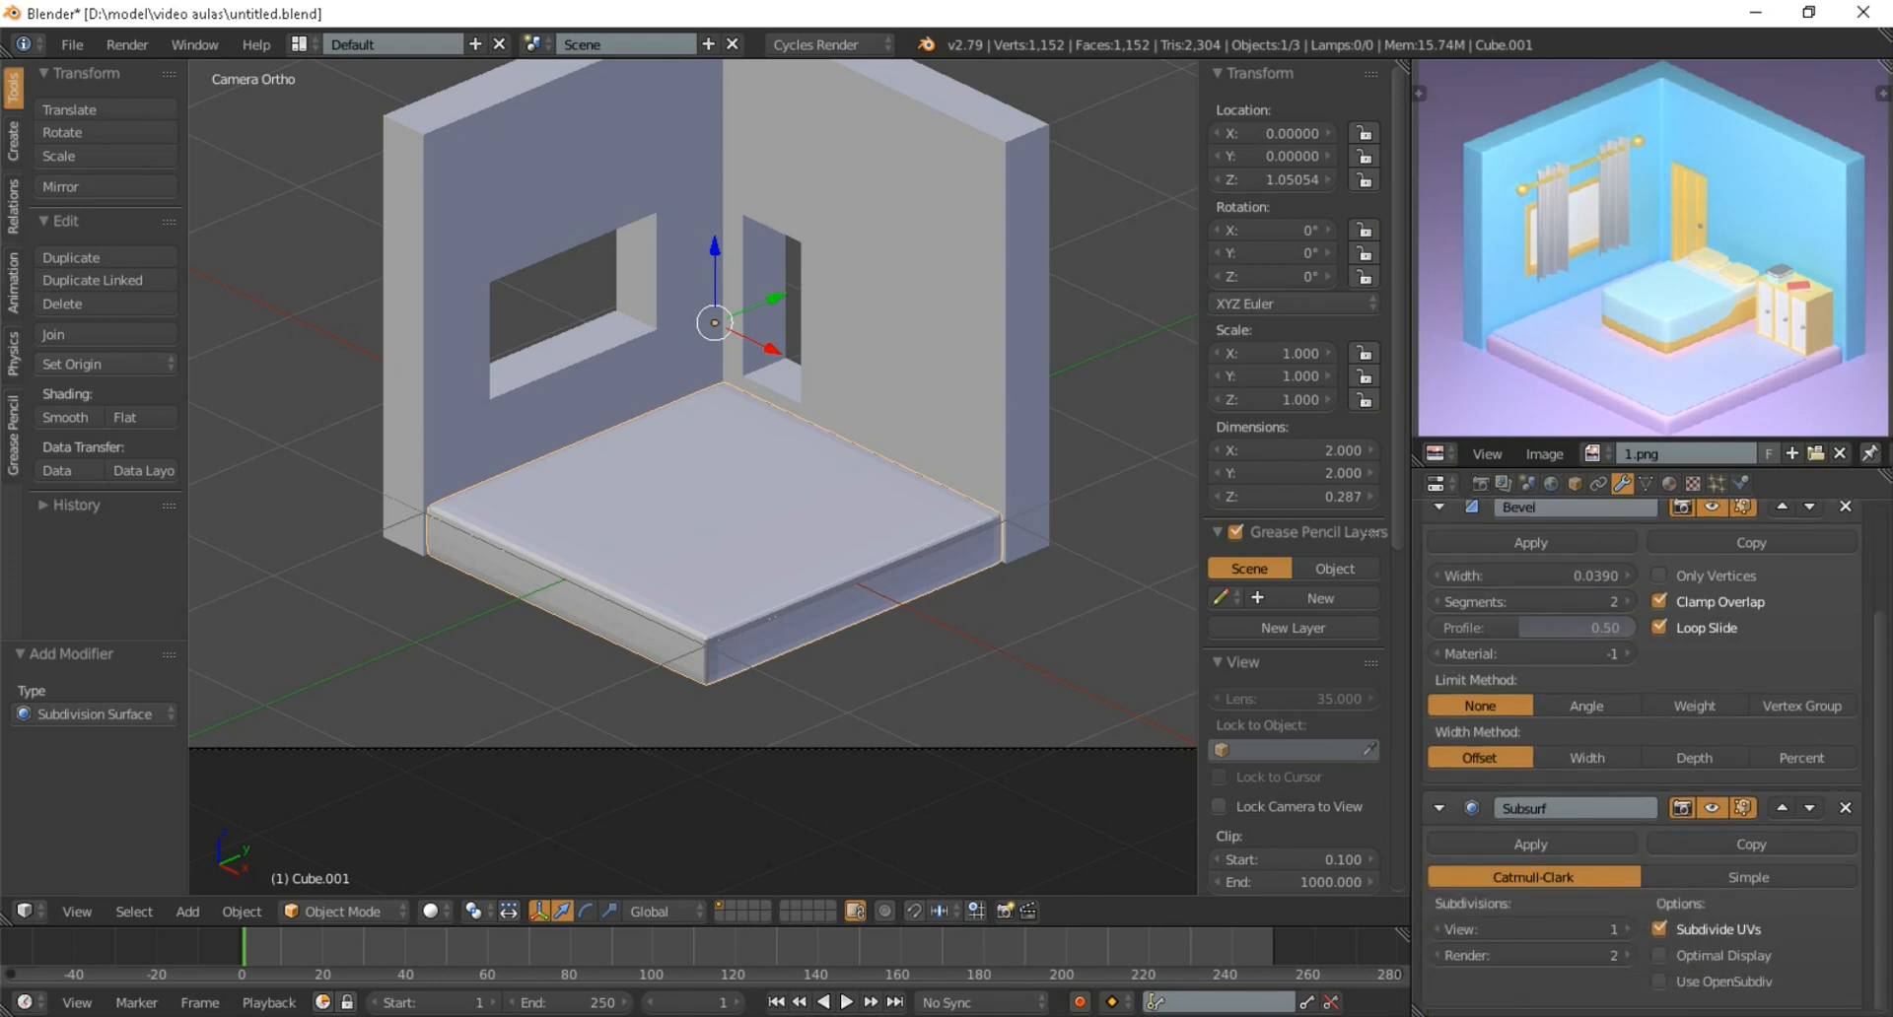
pyautogui.click(1528, 929)
pyautogui.write('2')
pyautogui.press('Return')
pyautogui.scroll(5, 666, 620)
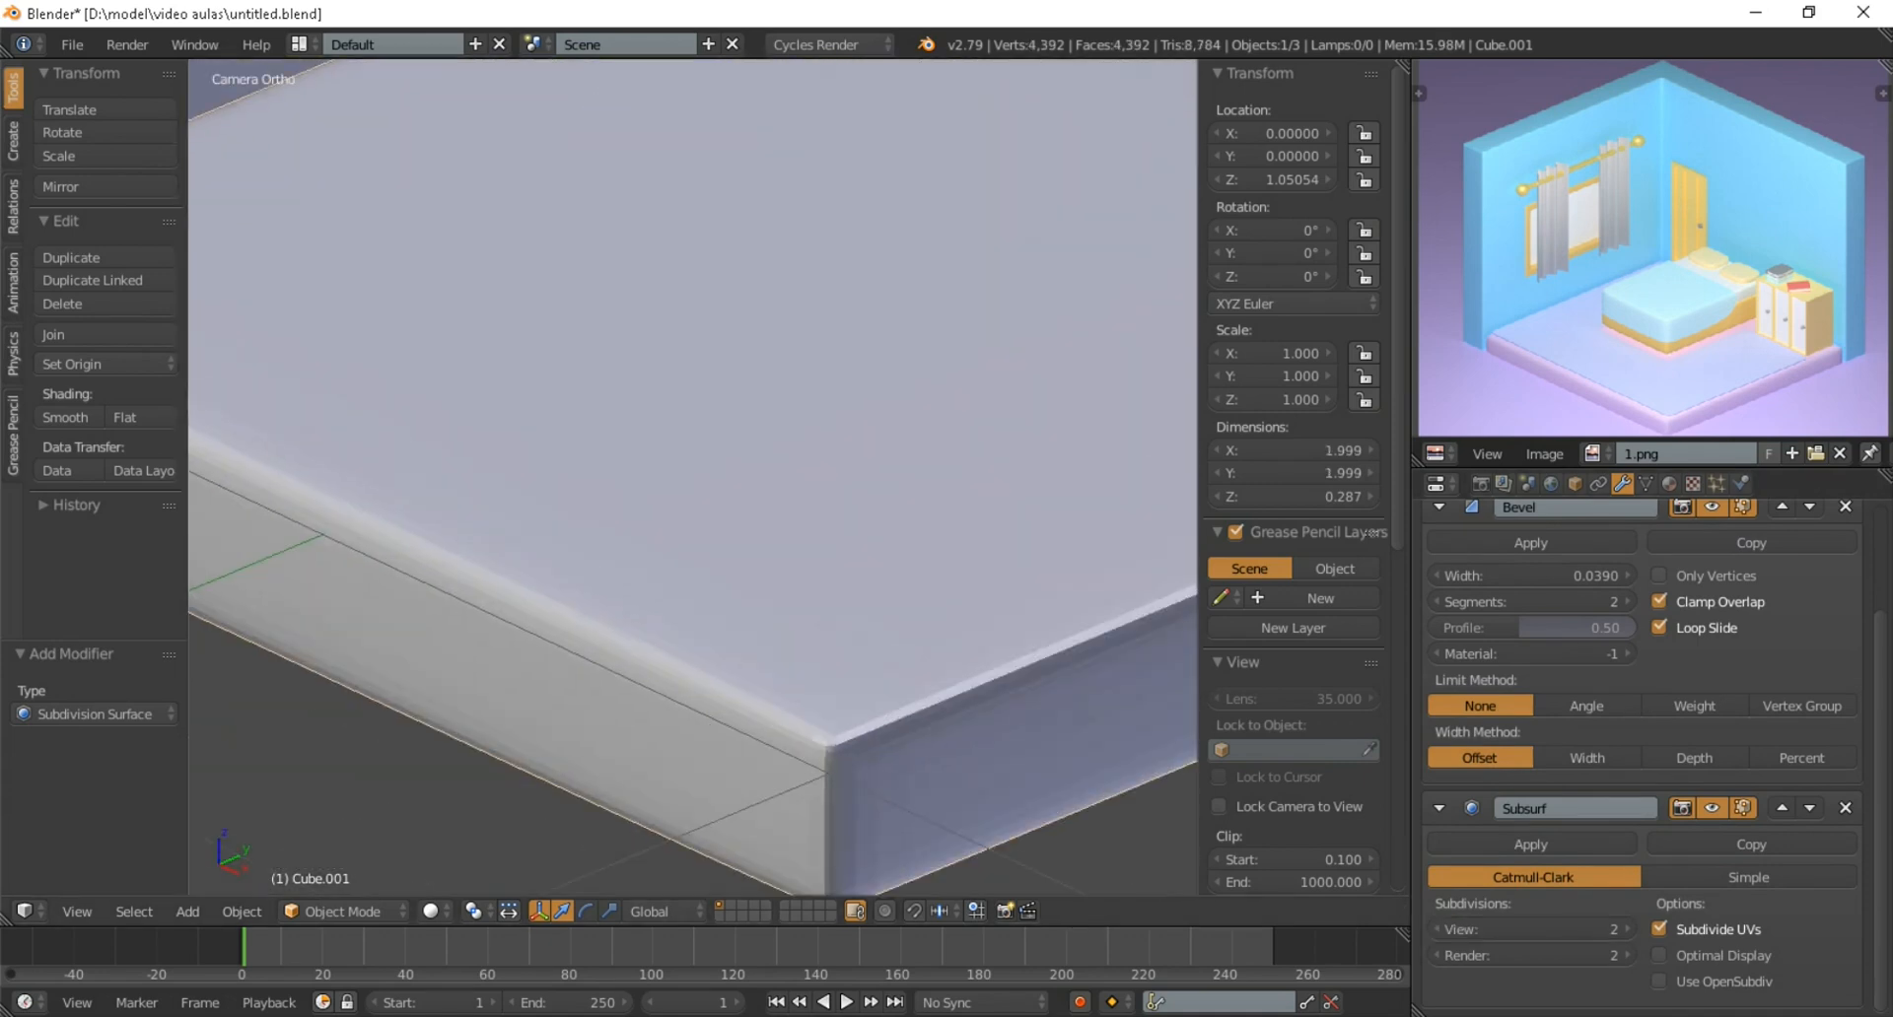
pyautogui.scroll(-5, 667, 620)
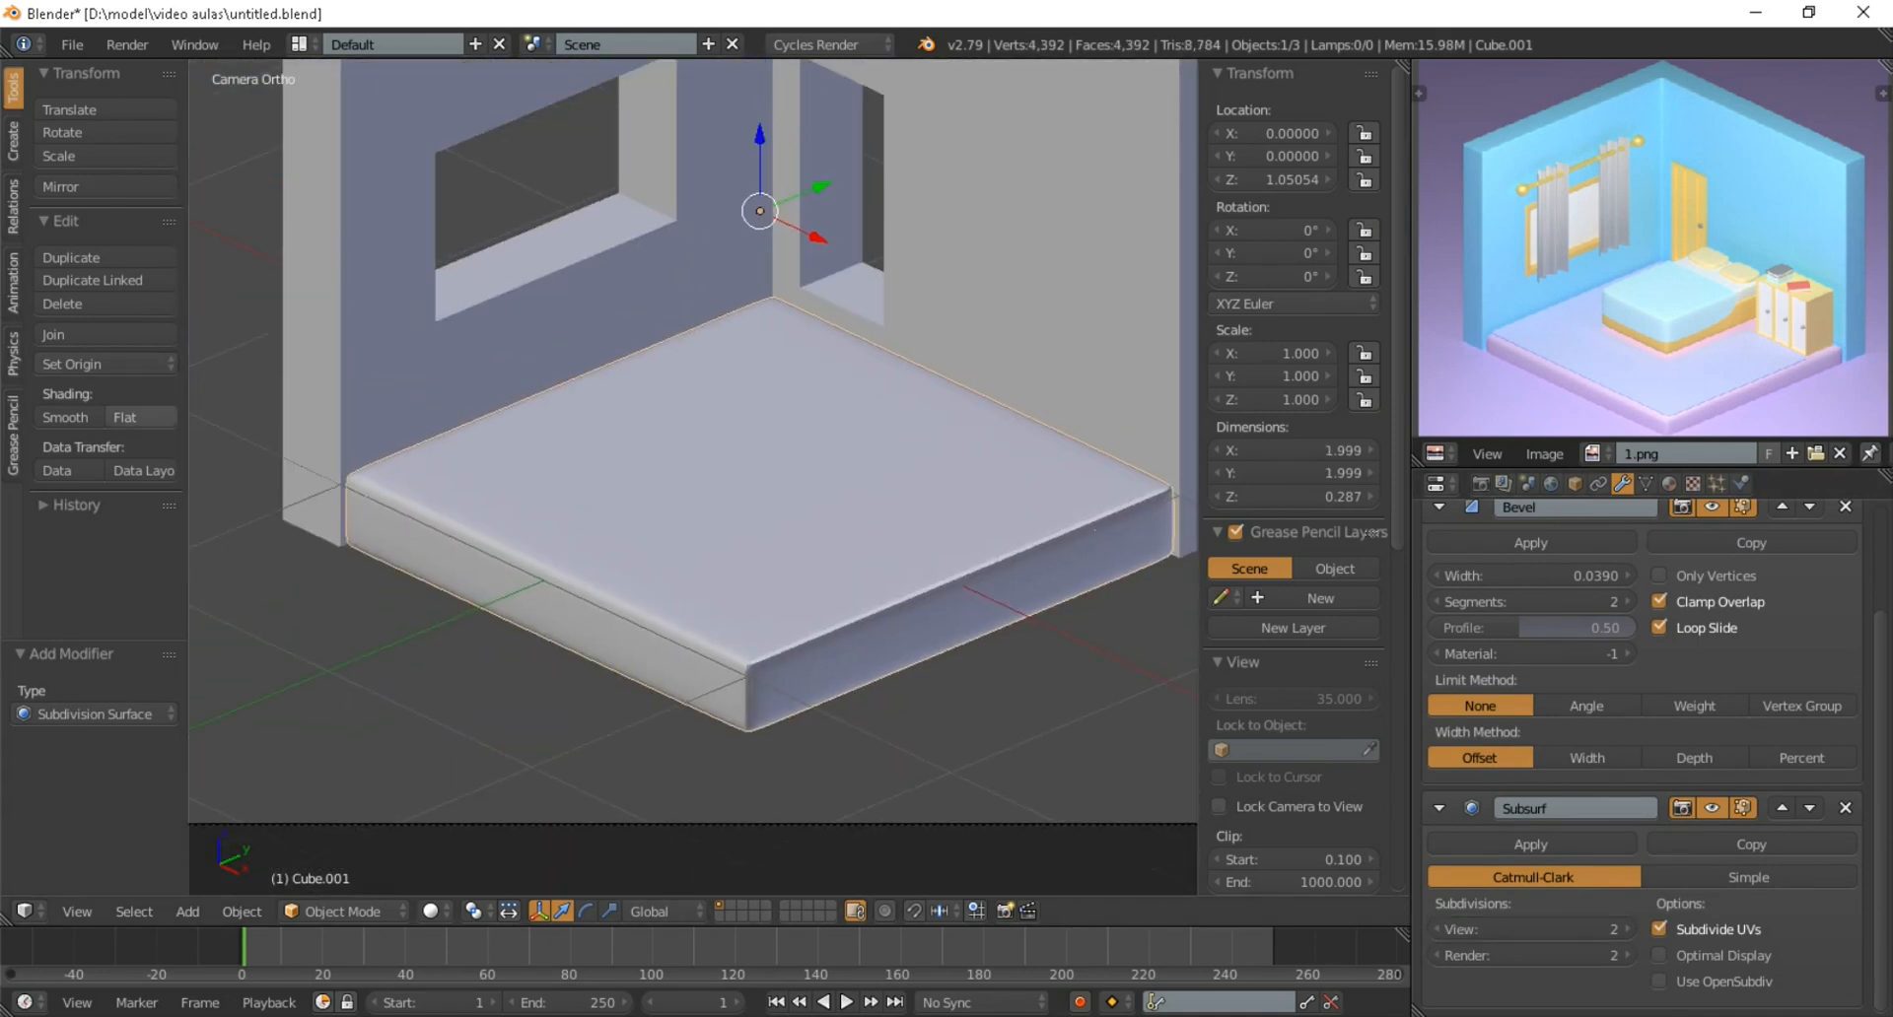
pyautogui.click(64, 417)
pyautogui.scroll(-2, 690, 394)
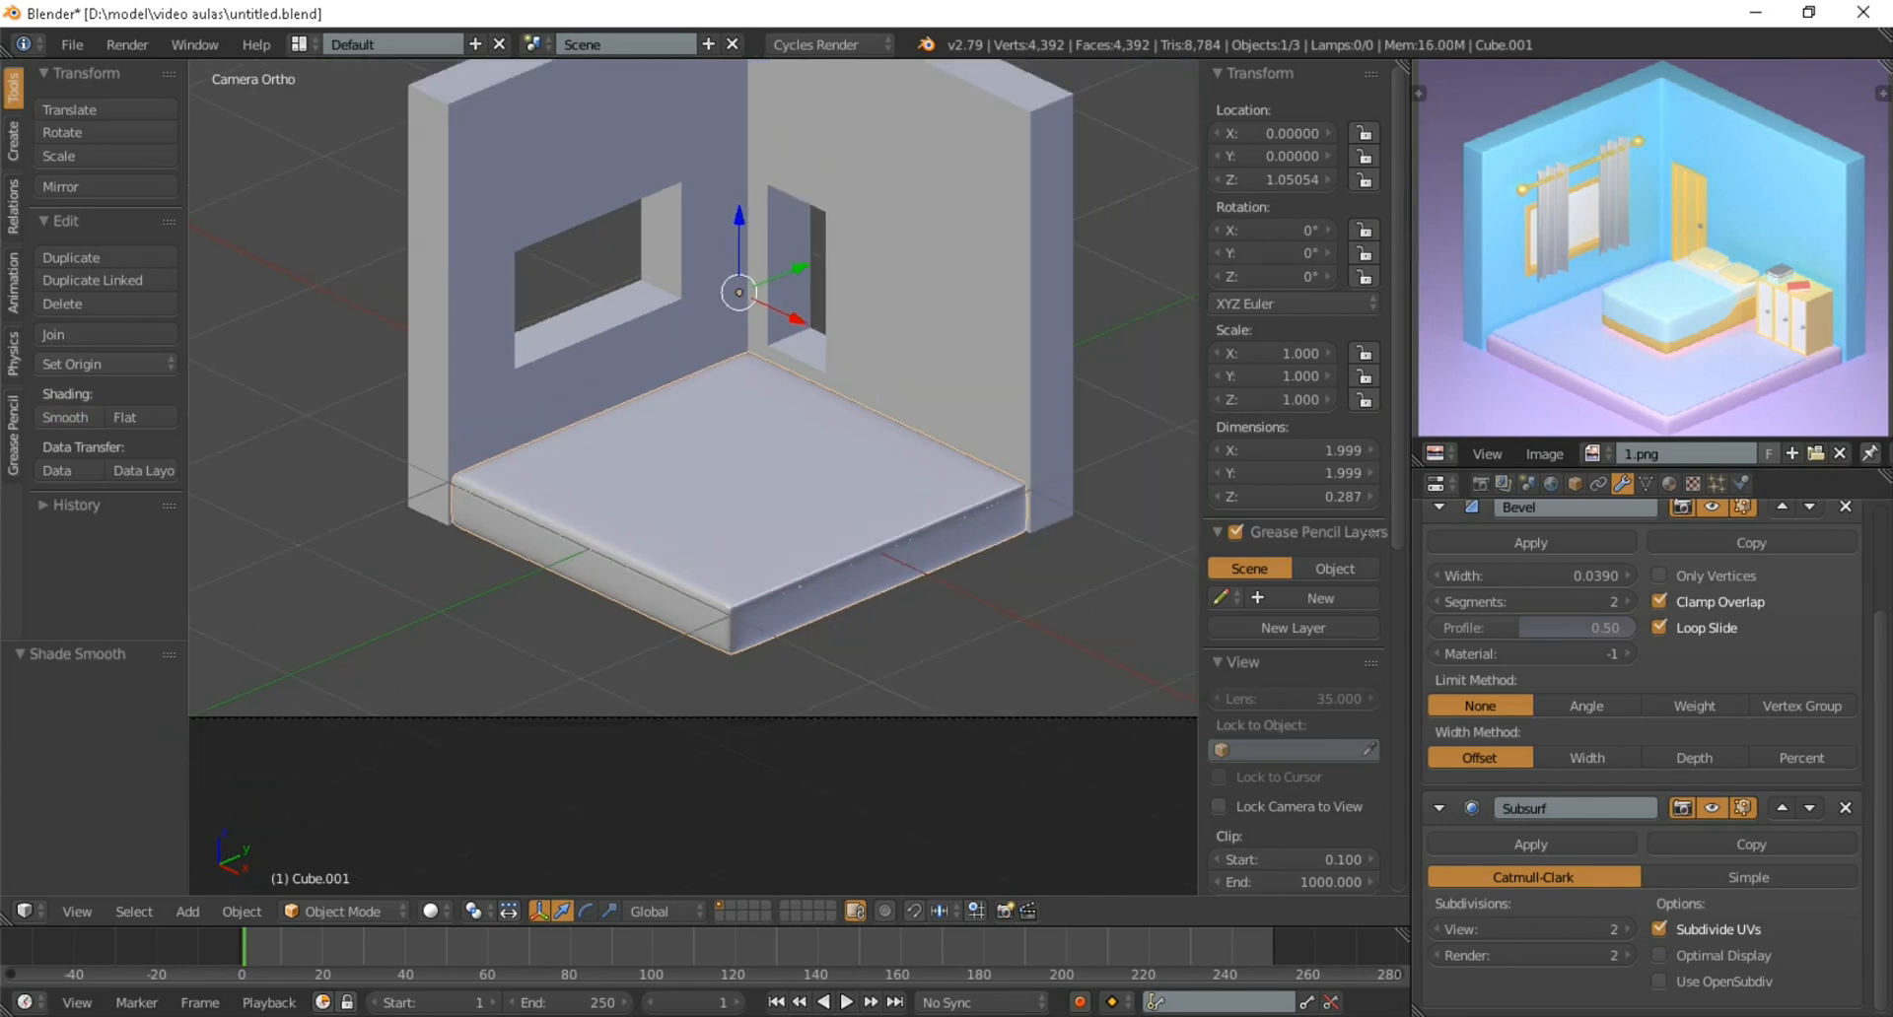
pyautogui.scroll(-2, 630, 754)
pyautogui.scroll(2, 705, 242)
# Add a Bevel modifier and a Subdivision Surface modifier to the walls after their Solidify modifier
pyautogui.rightClick(702, 276)
pyautogui.scroll(-1, 677, 502)
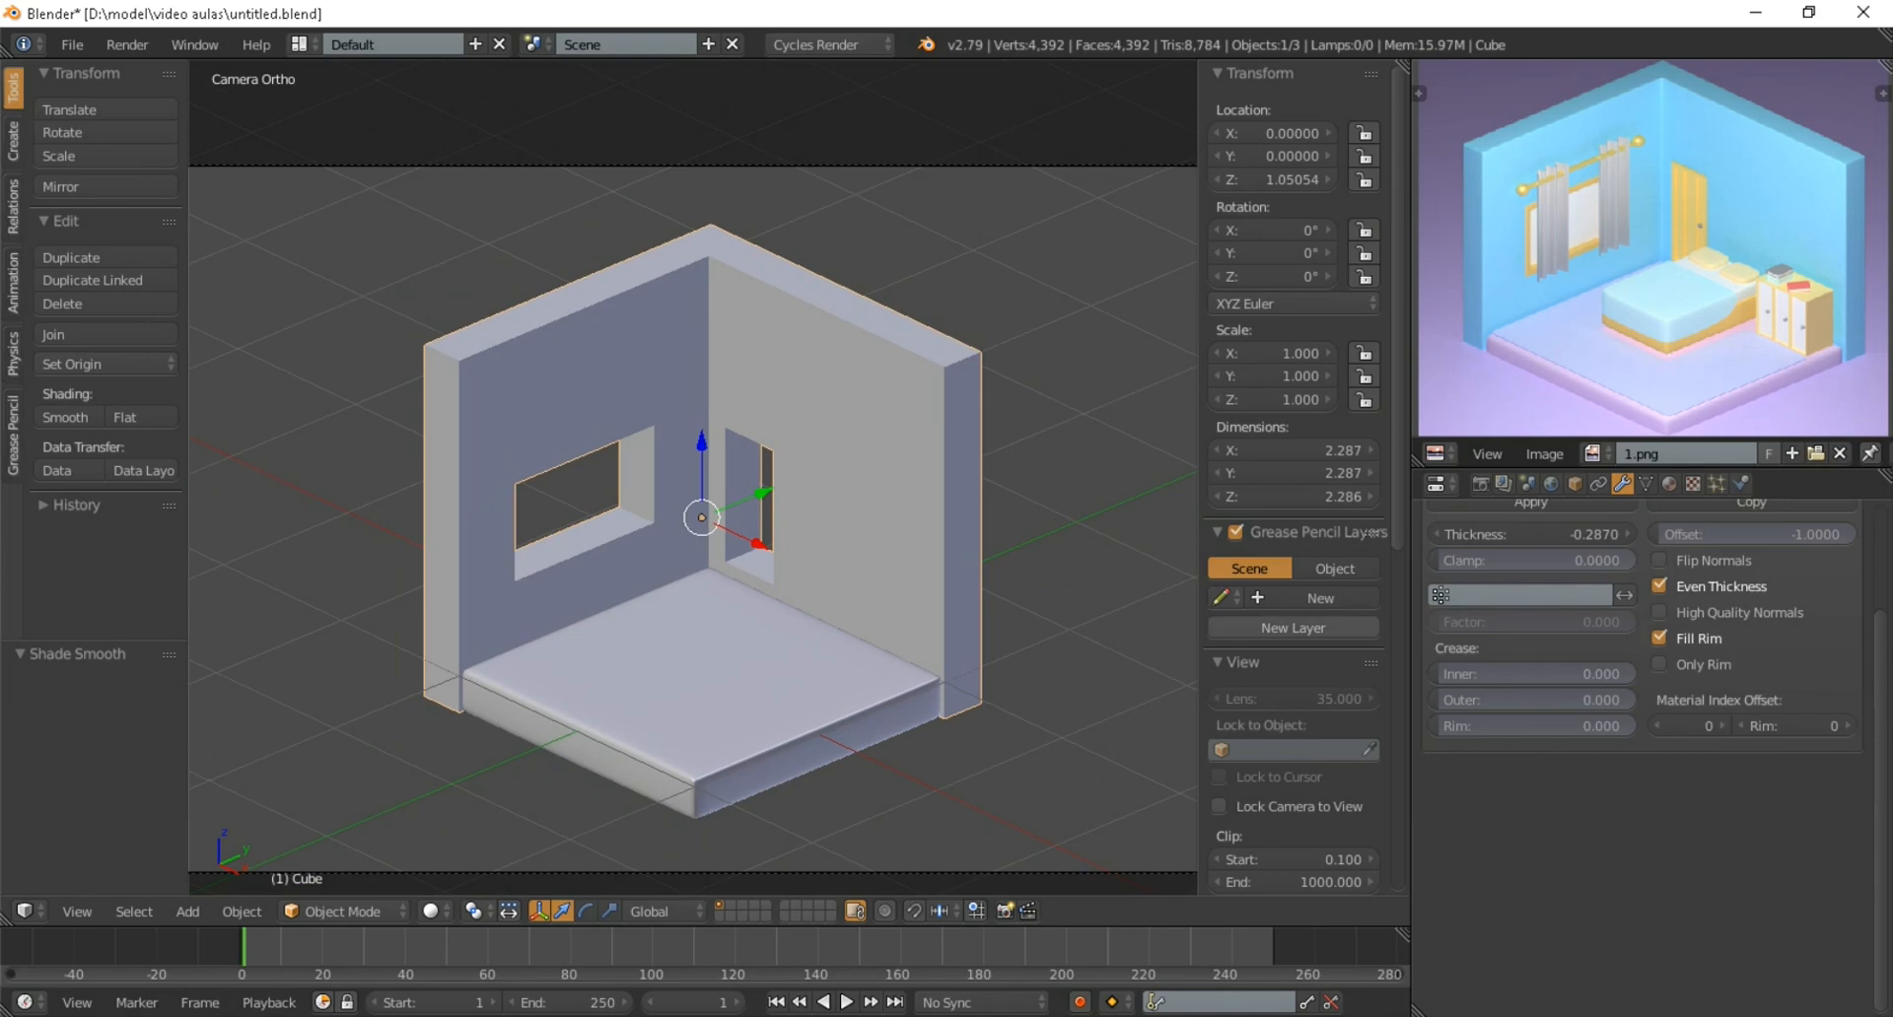
pyautogui.scroll(2, 1641, 691)
pyautogui.click(1440, 560)
pyautogui.click(1467, 525)
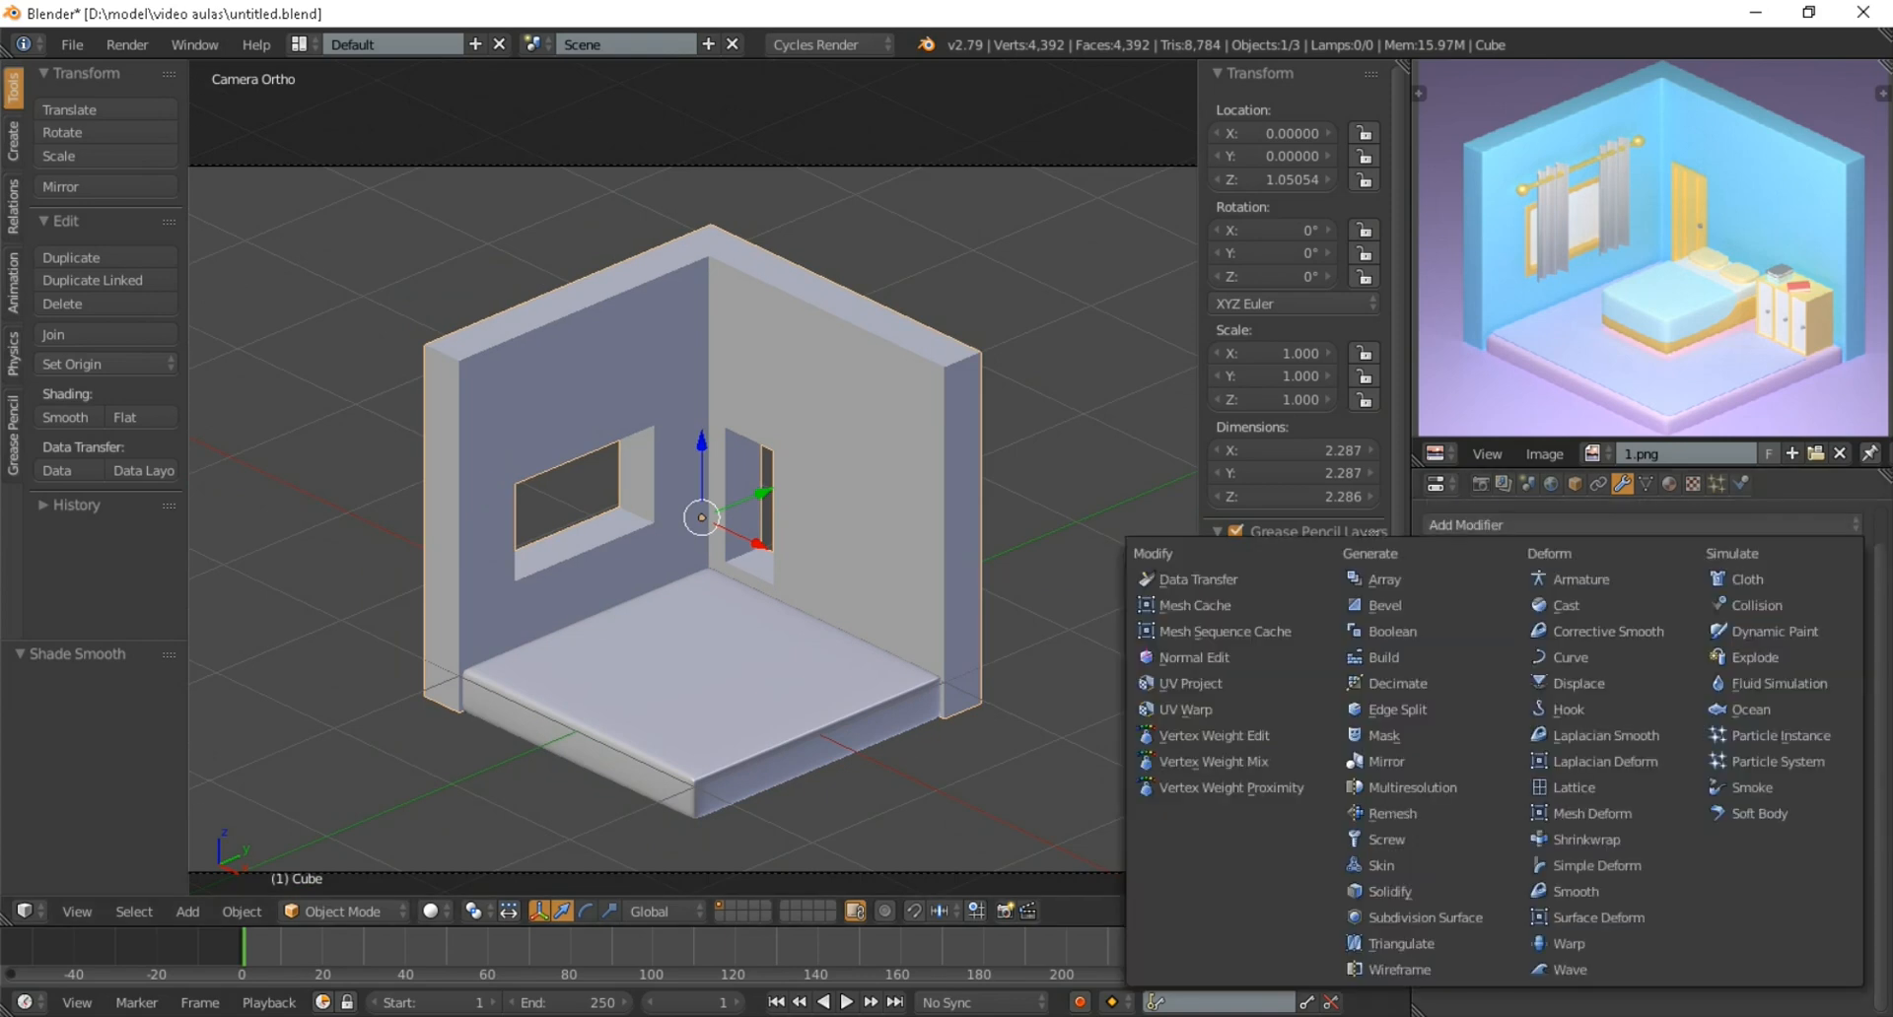
pyautogui.click(1385, 604)
pyautogui.click(1467, 526)
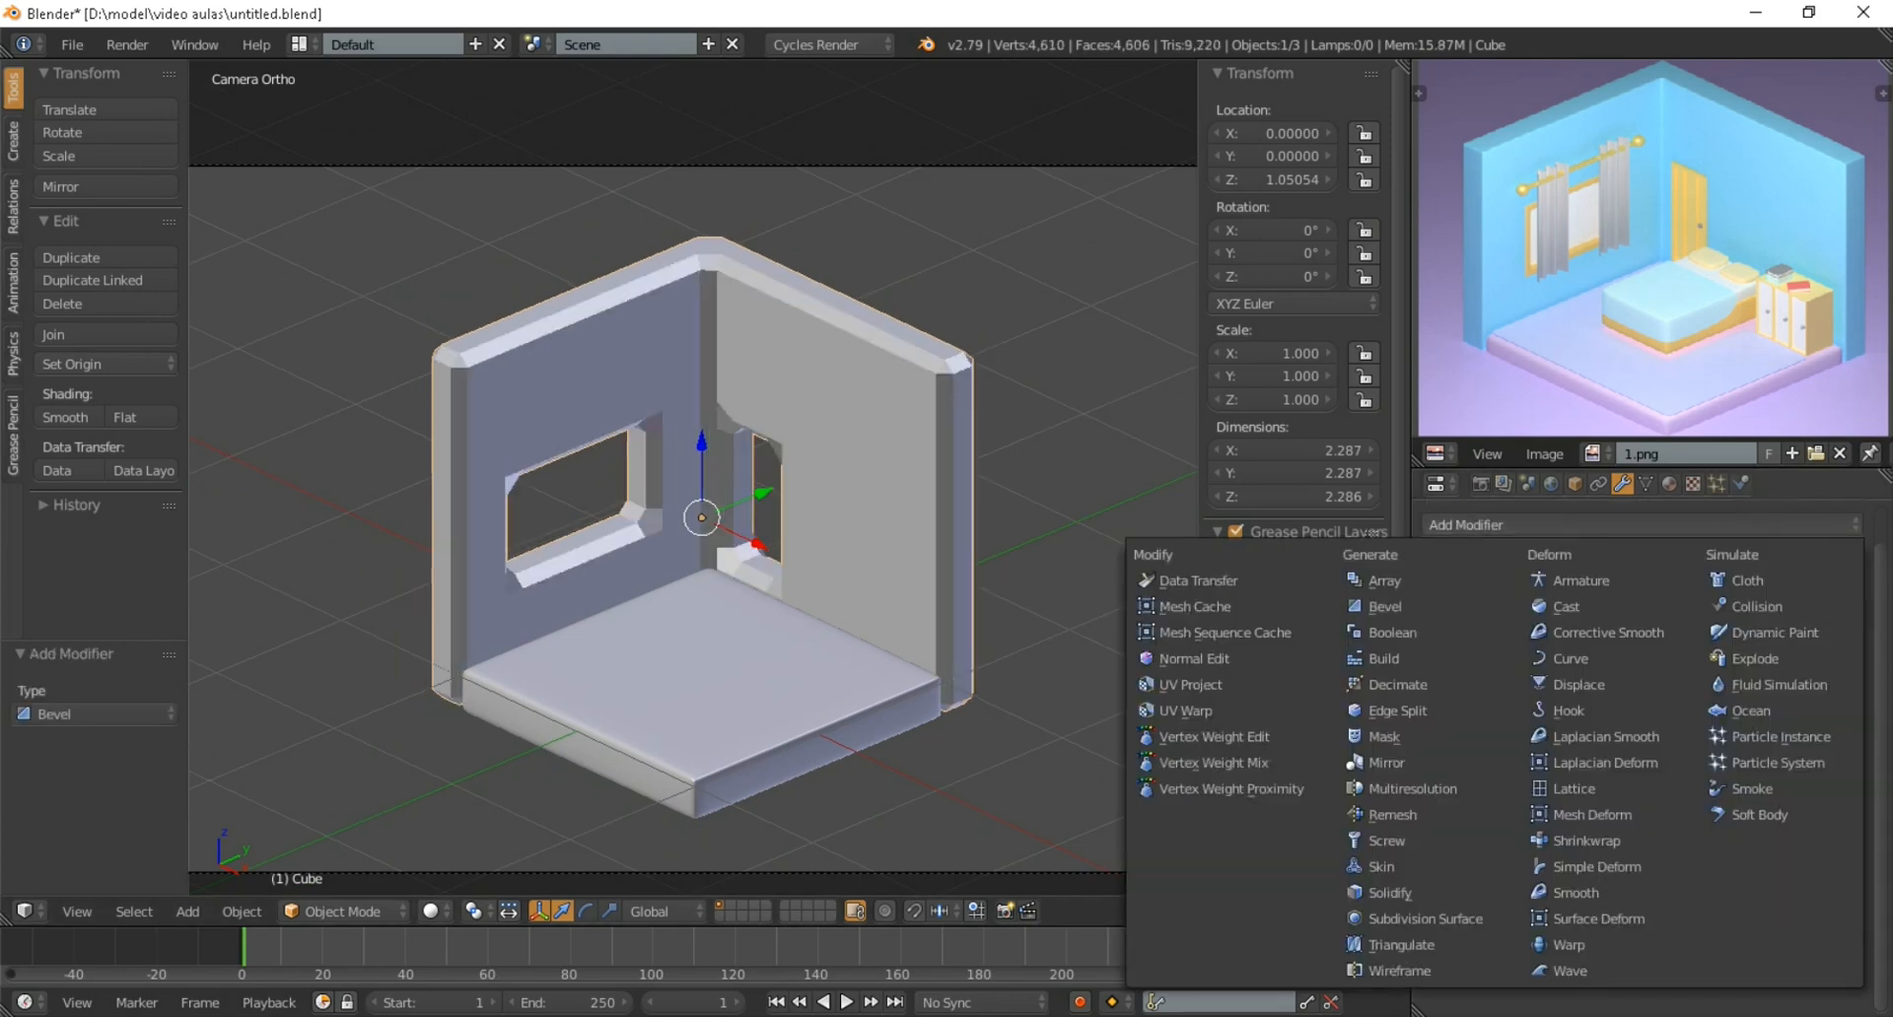
pyautogui.click(1425, 918)
pyautogui.scroll(2, 691, 493)
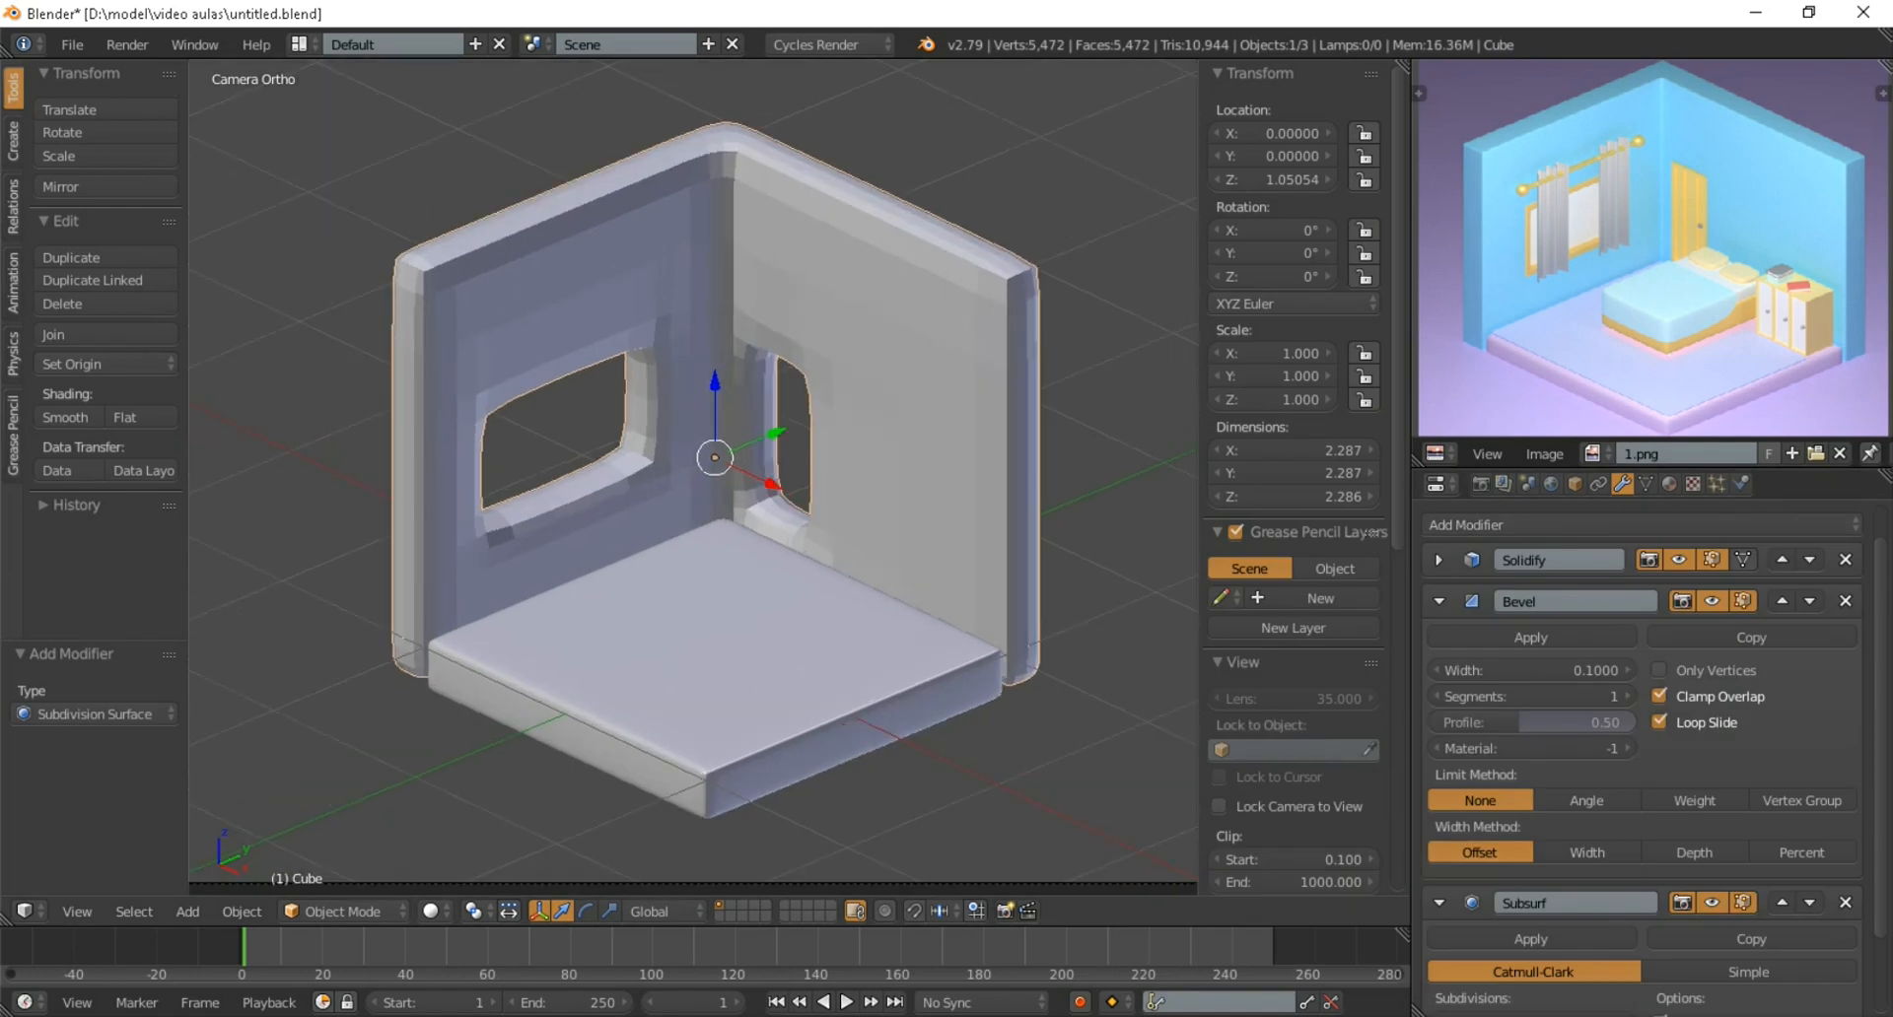
# Set the walls' Bevel modifier to 2 segments and their Subdivision Surface view level to 2
pyautogui.click(1533, 696)
pyautogui.write('2')
pyautogui.press('Return')
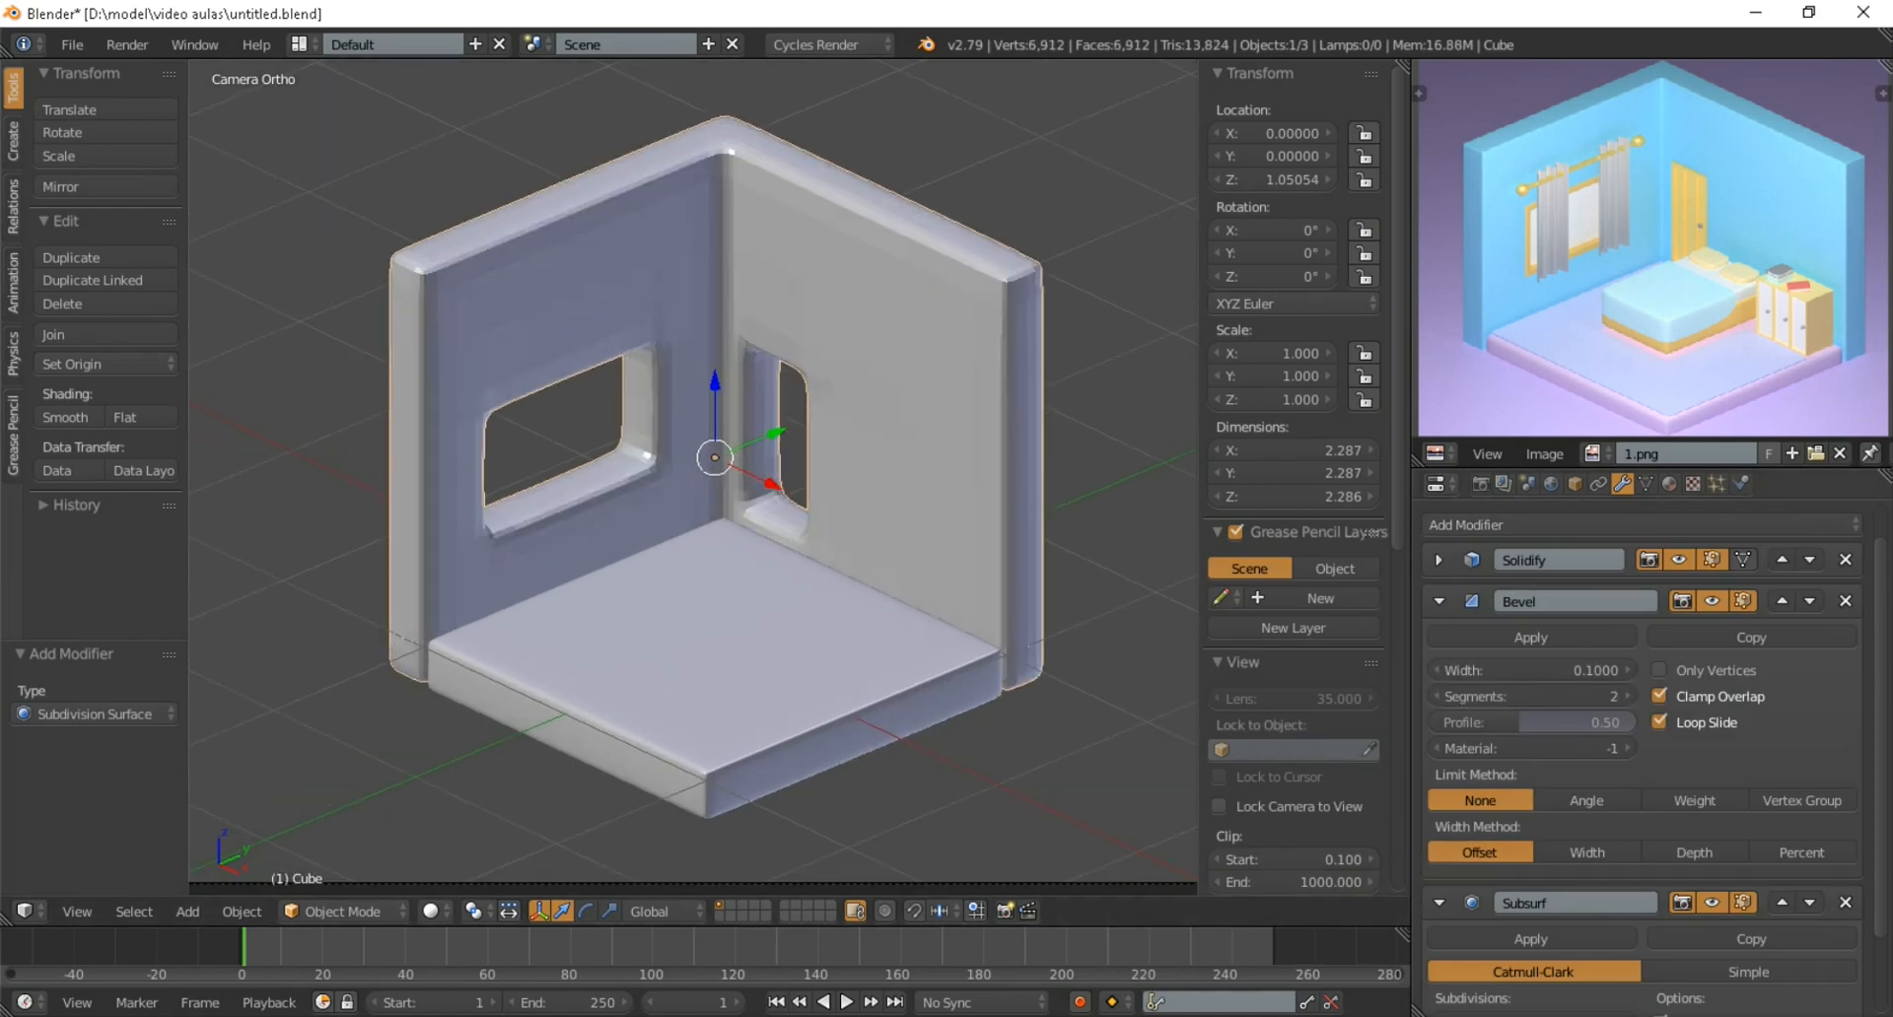
pyautogui.scroll(-3, 1637, 750)
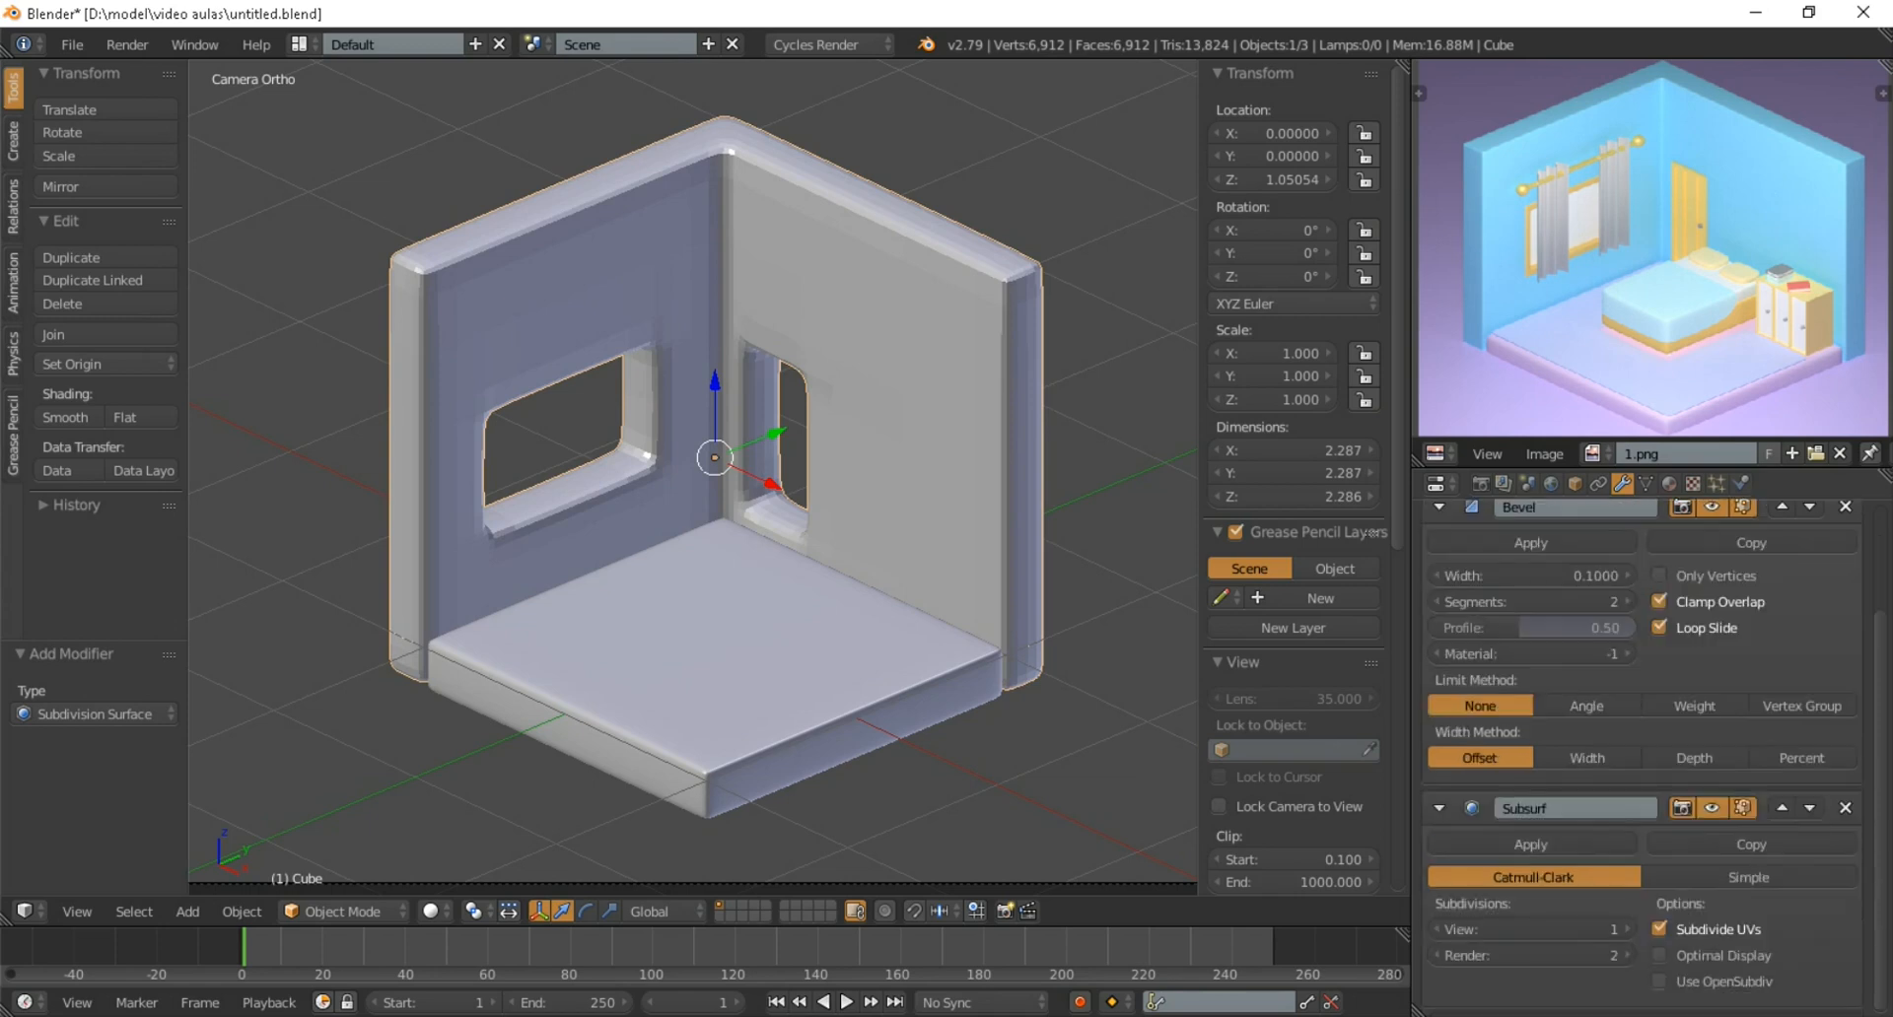
pyautogui.click(1532, 929)
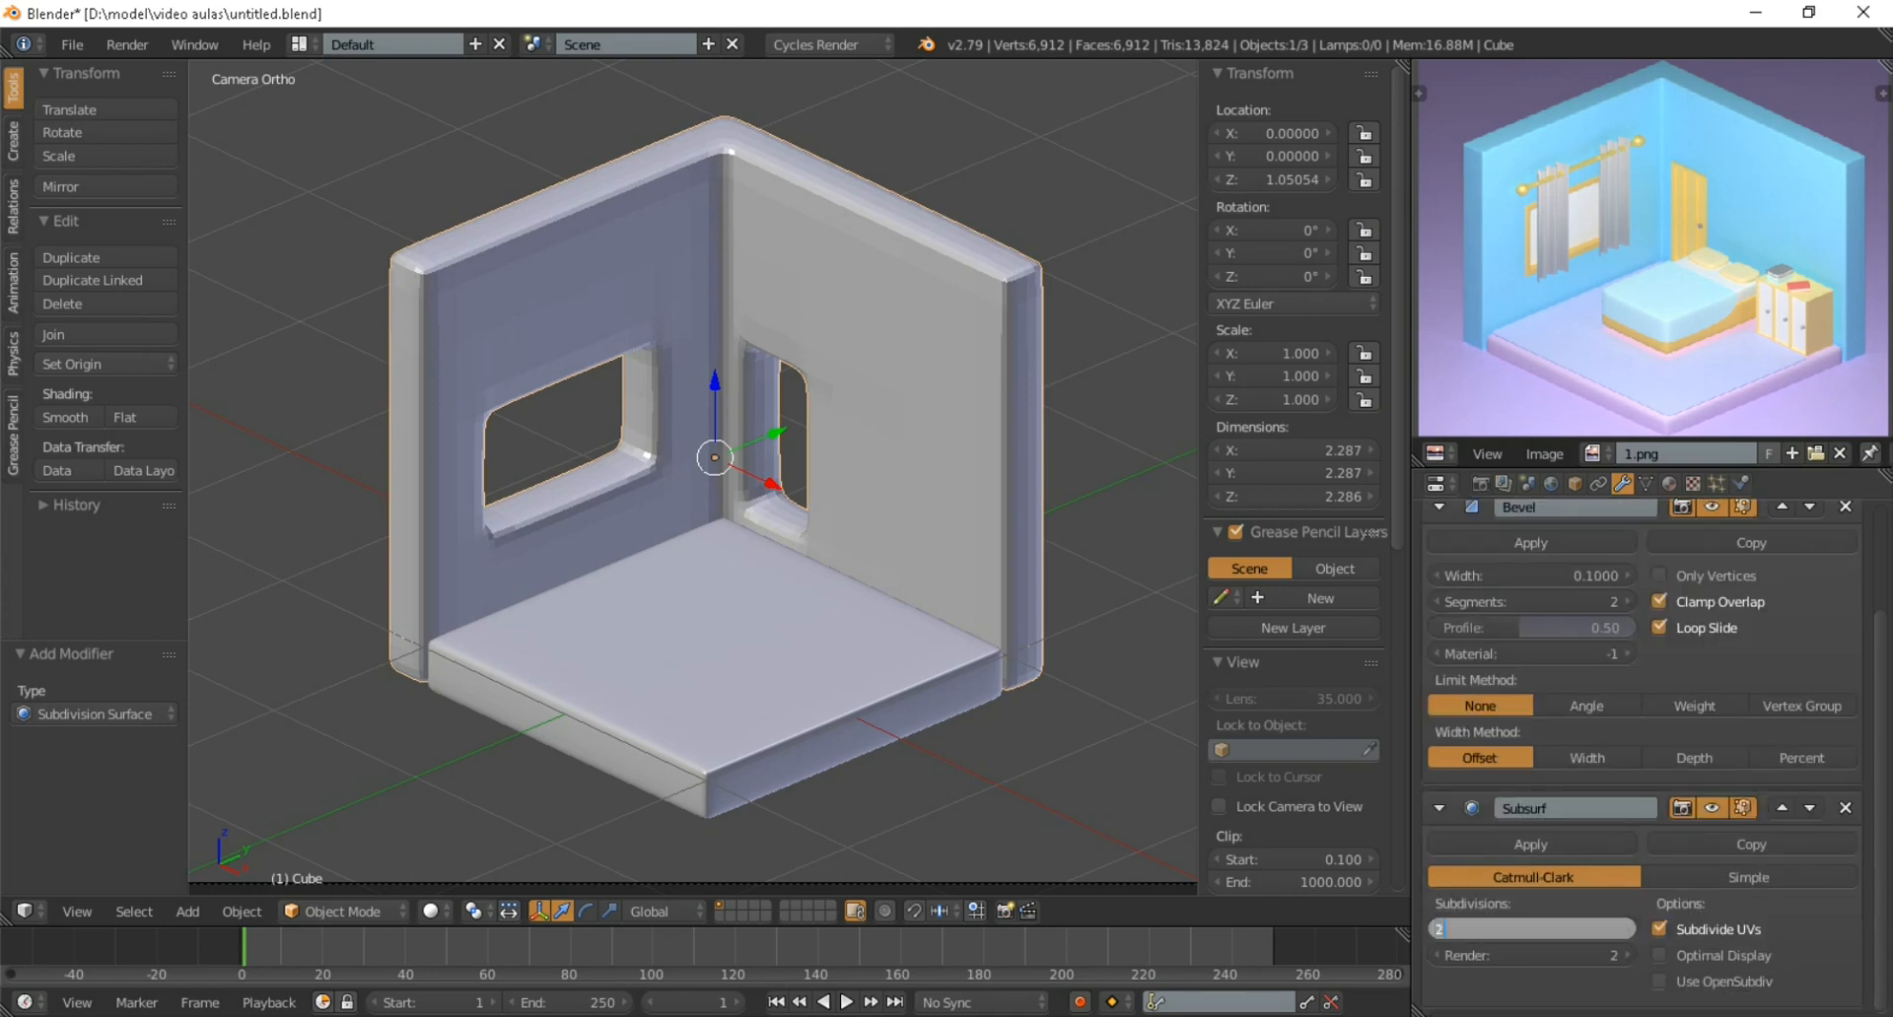
pyautogui.write('2')
pyautogui.press('Return')
# Set the walls' bevel width to 0.0300 and shade the walls smooth
pyautogui.scroll(2, 1538, 805)
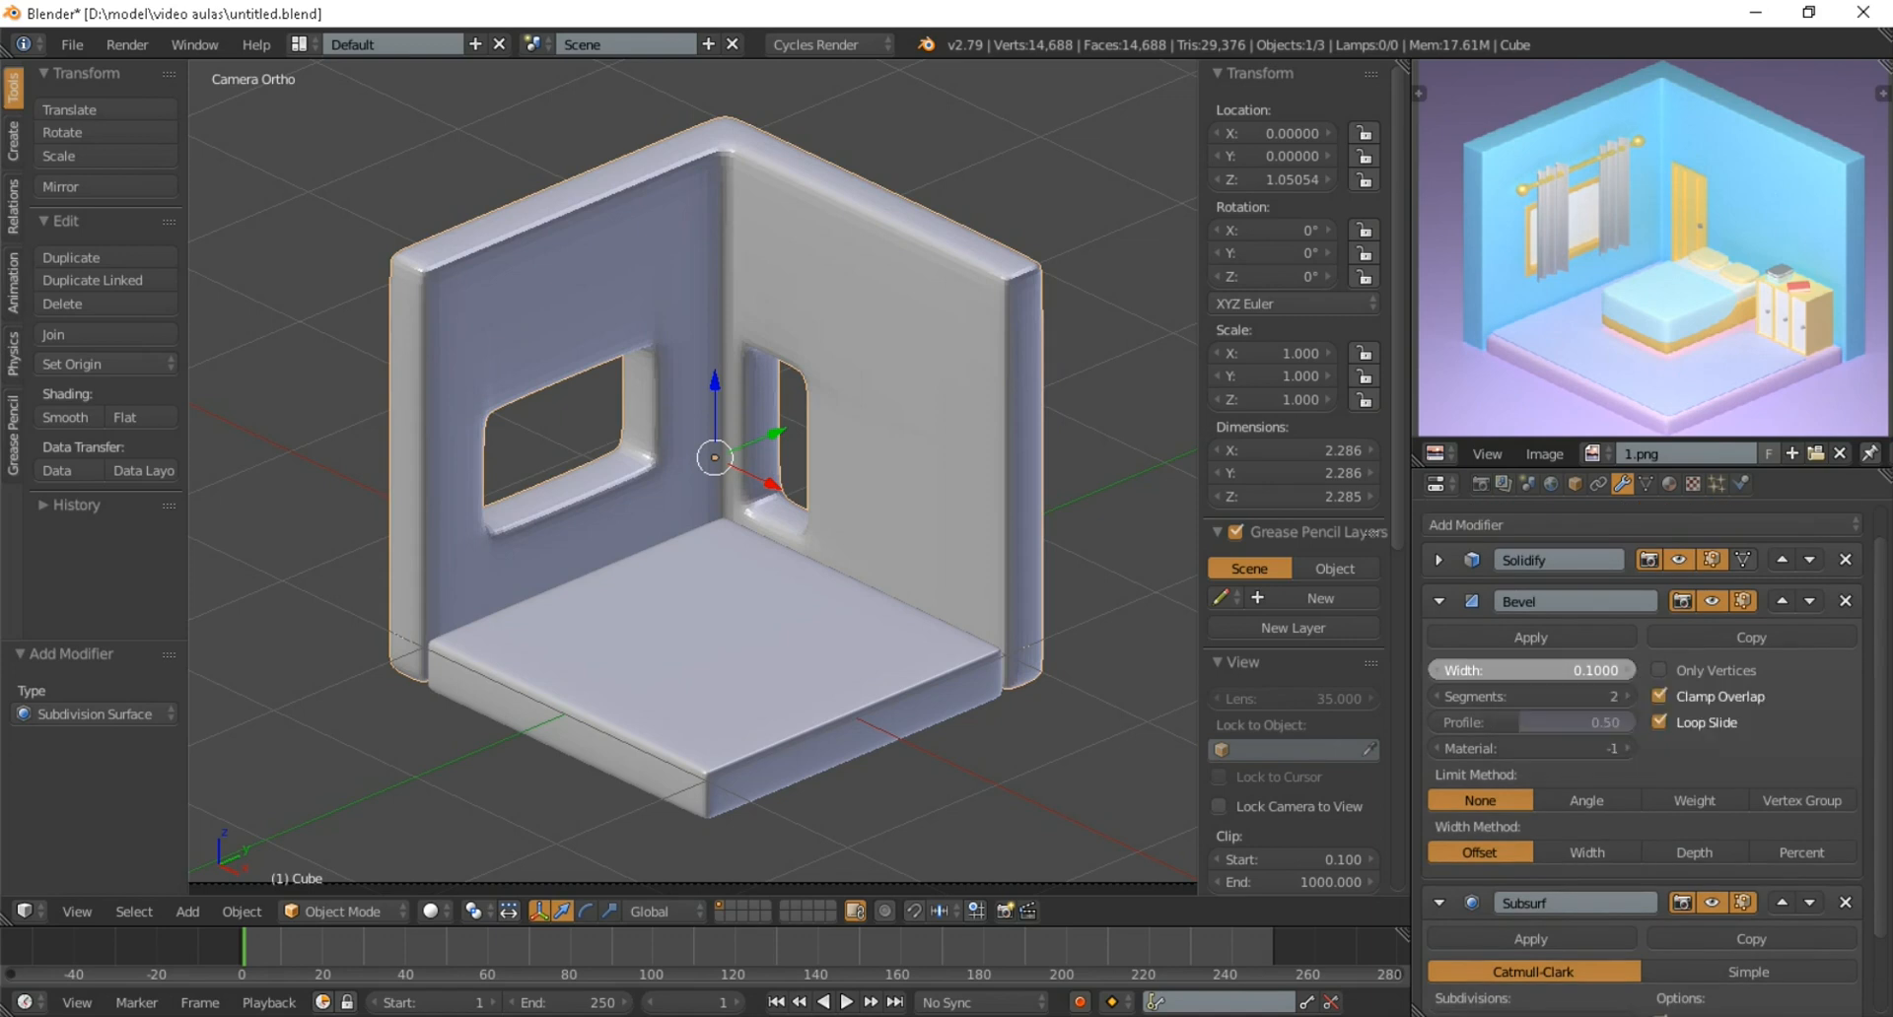
pyautogui.moveTo(1538, 671)
pyautogui.mouseDown()
pyautogui.moveTo(1471, 670)
pyautogui.moveTo(1503, 670)
pyautogui.mouseUp()
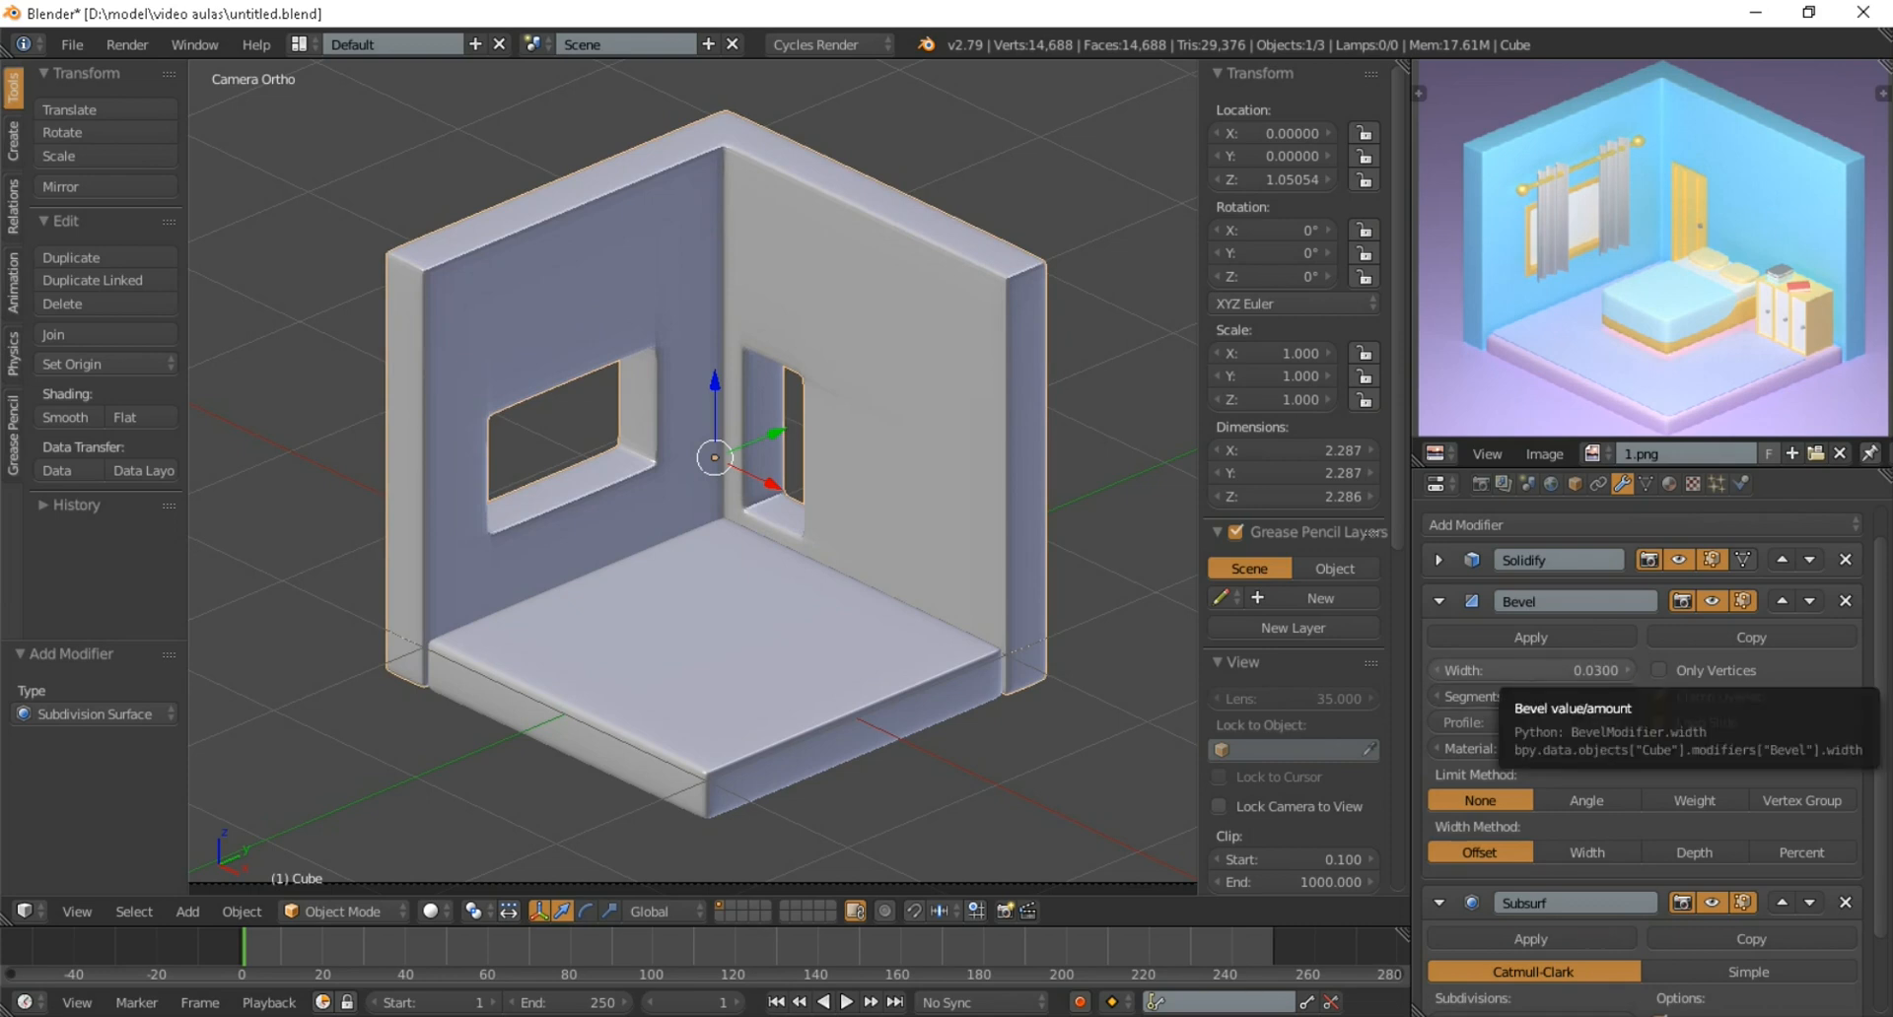
pyautogui.scroll(-2, 750, 473)
pyautogui.moveTo(750, 473); pyautogui.dragTo(681, 436, button='middle')
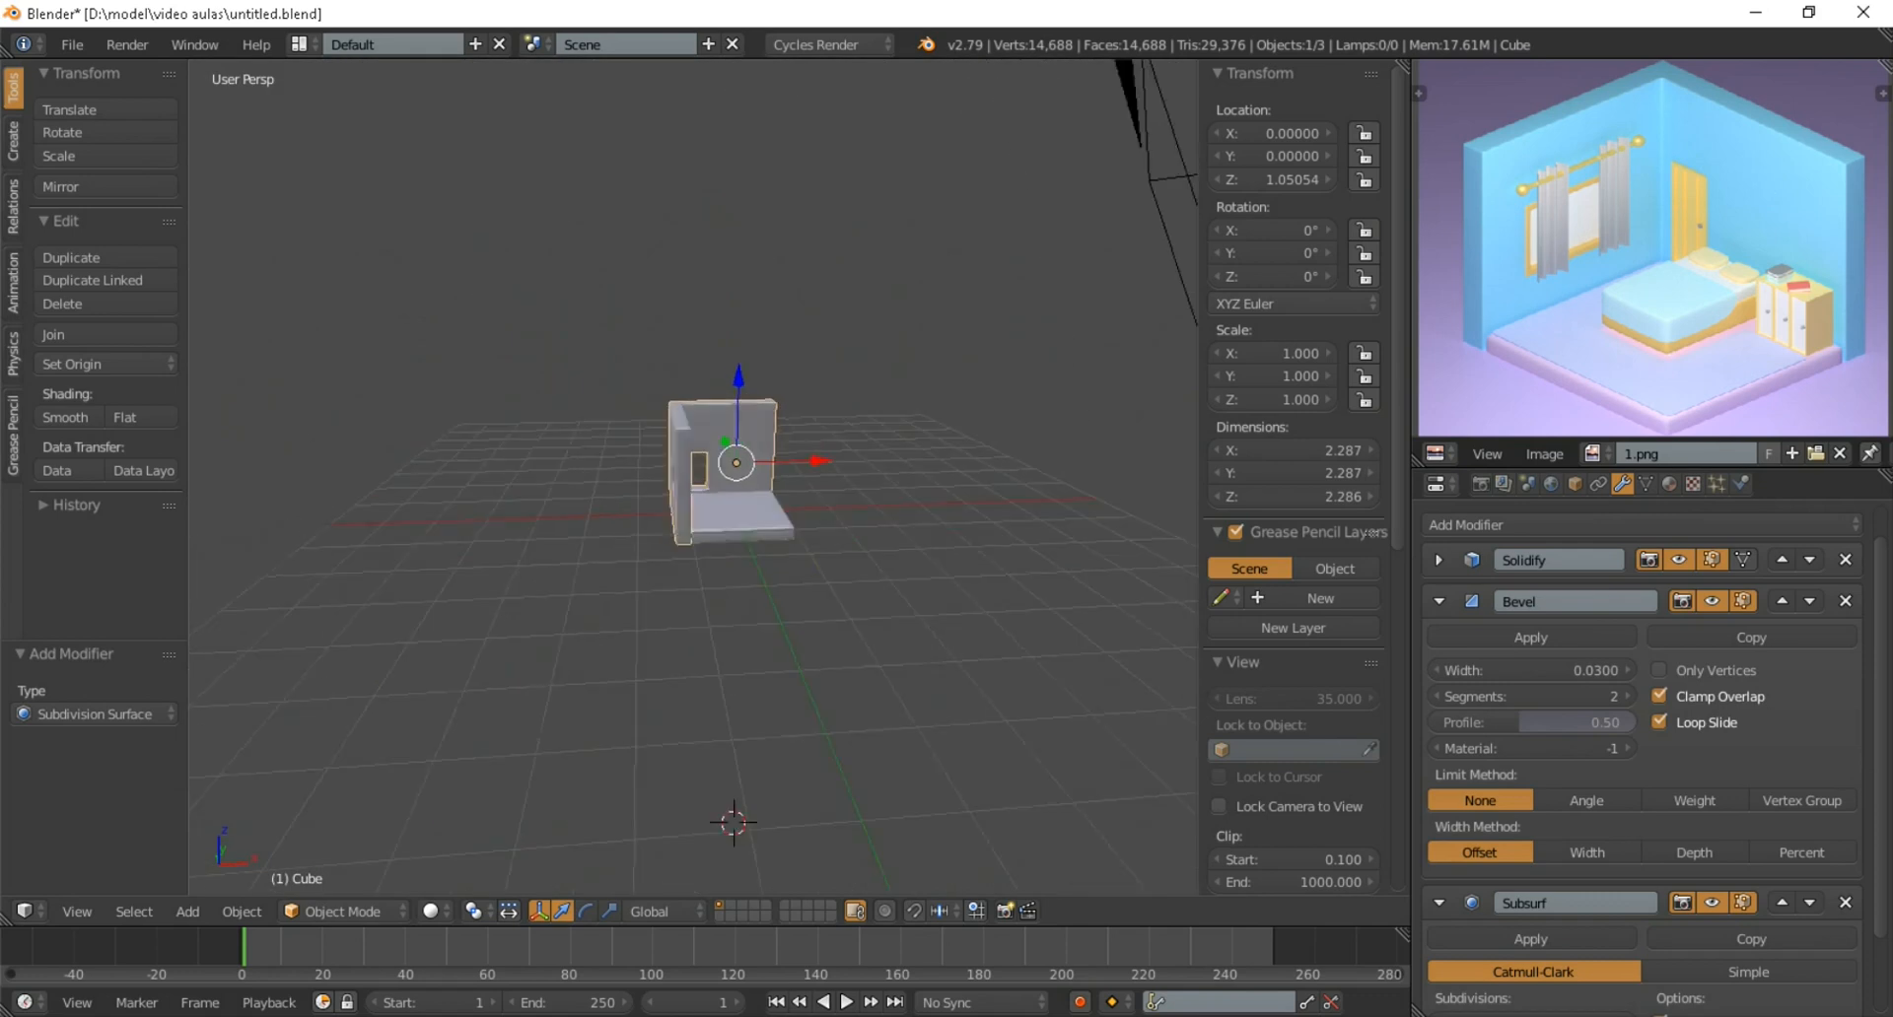
pyautogui.scroll(4, 750, 474)
pyautogui.scroll(3, 838, 345)
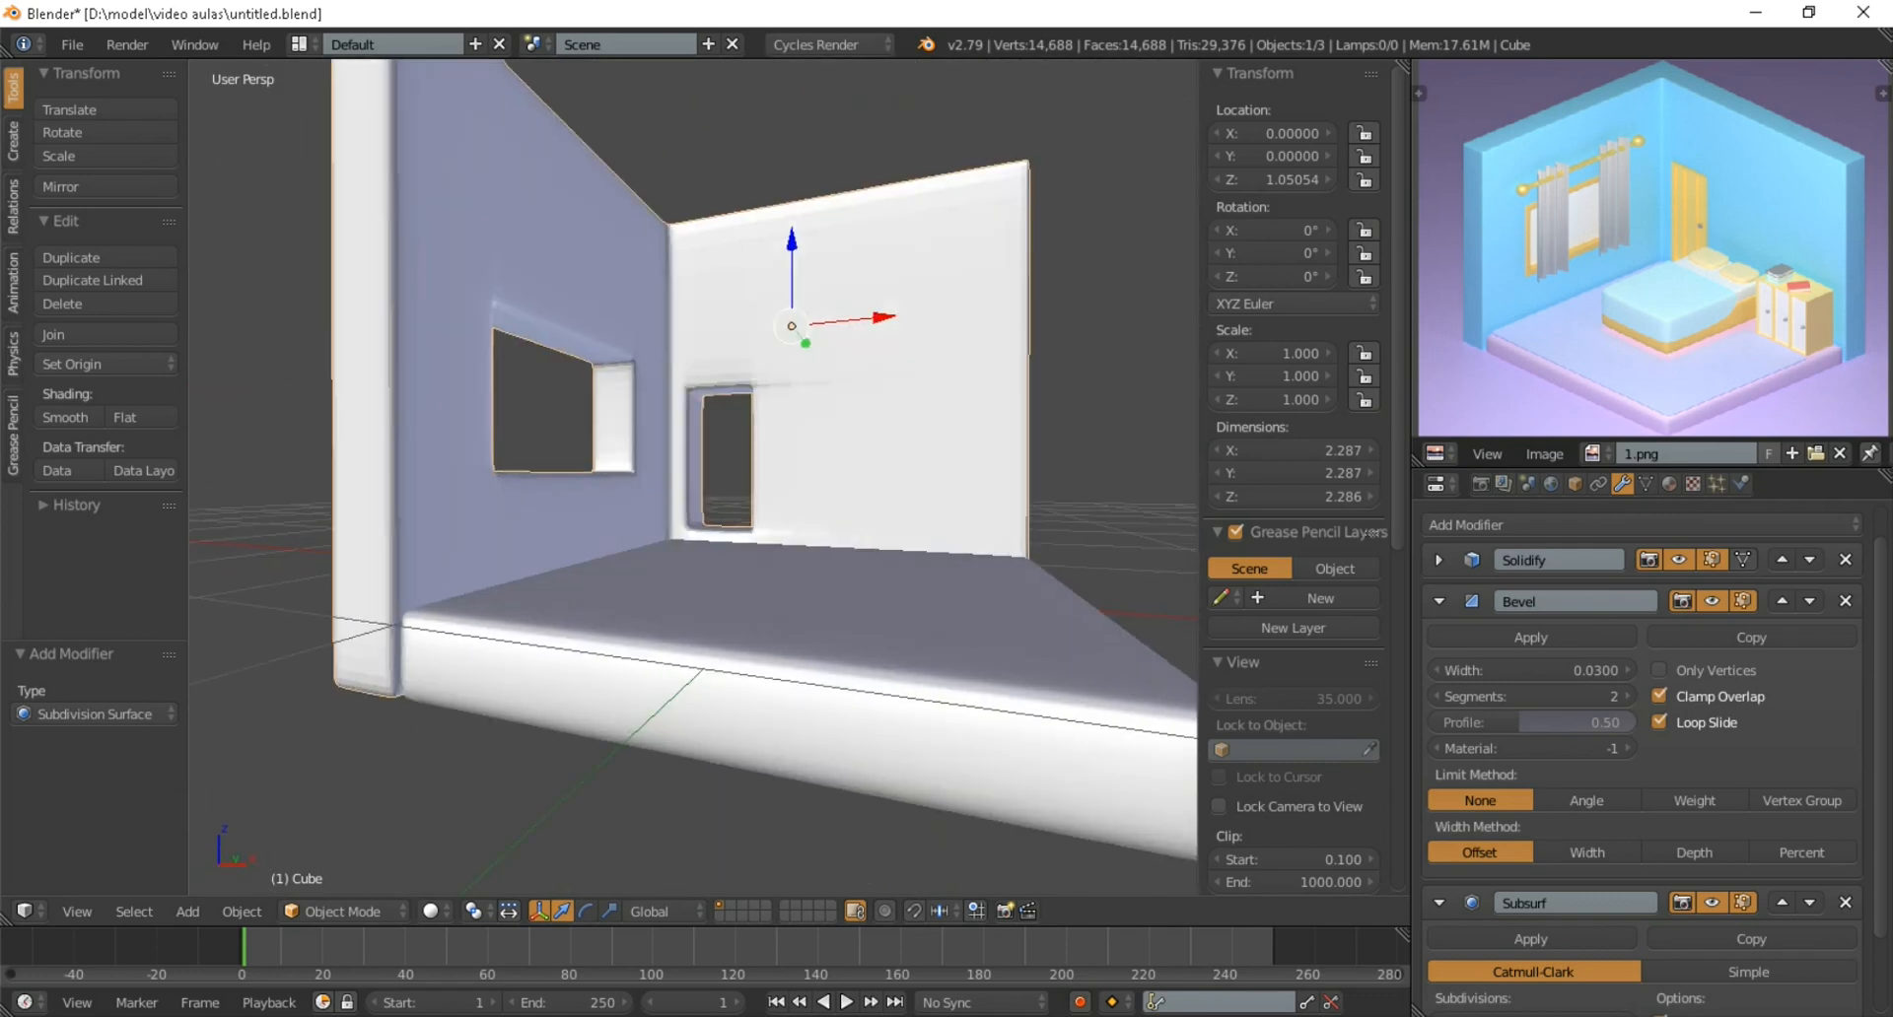
pyautogui.click(67, 417)
# Examine the smoothed walls and their openings from another angle and through the camera
pyautogui.moveTo(552, 434); pyautogui.dragTo(424, 469, button='middle')
pyautogui.scroll(-2, 749, 493)
pyautogui.scroll(1, 424, 468)
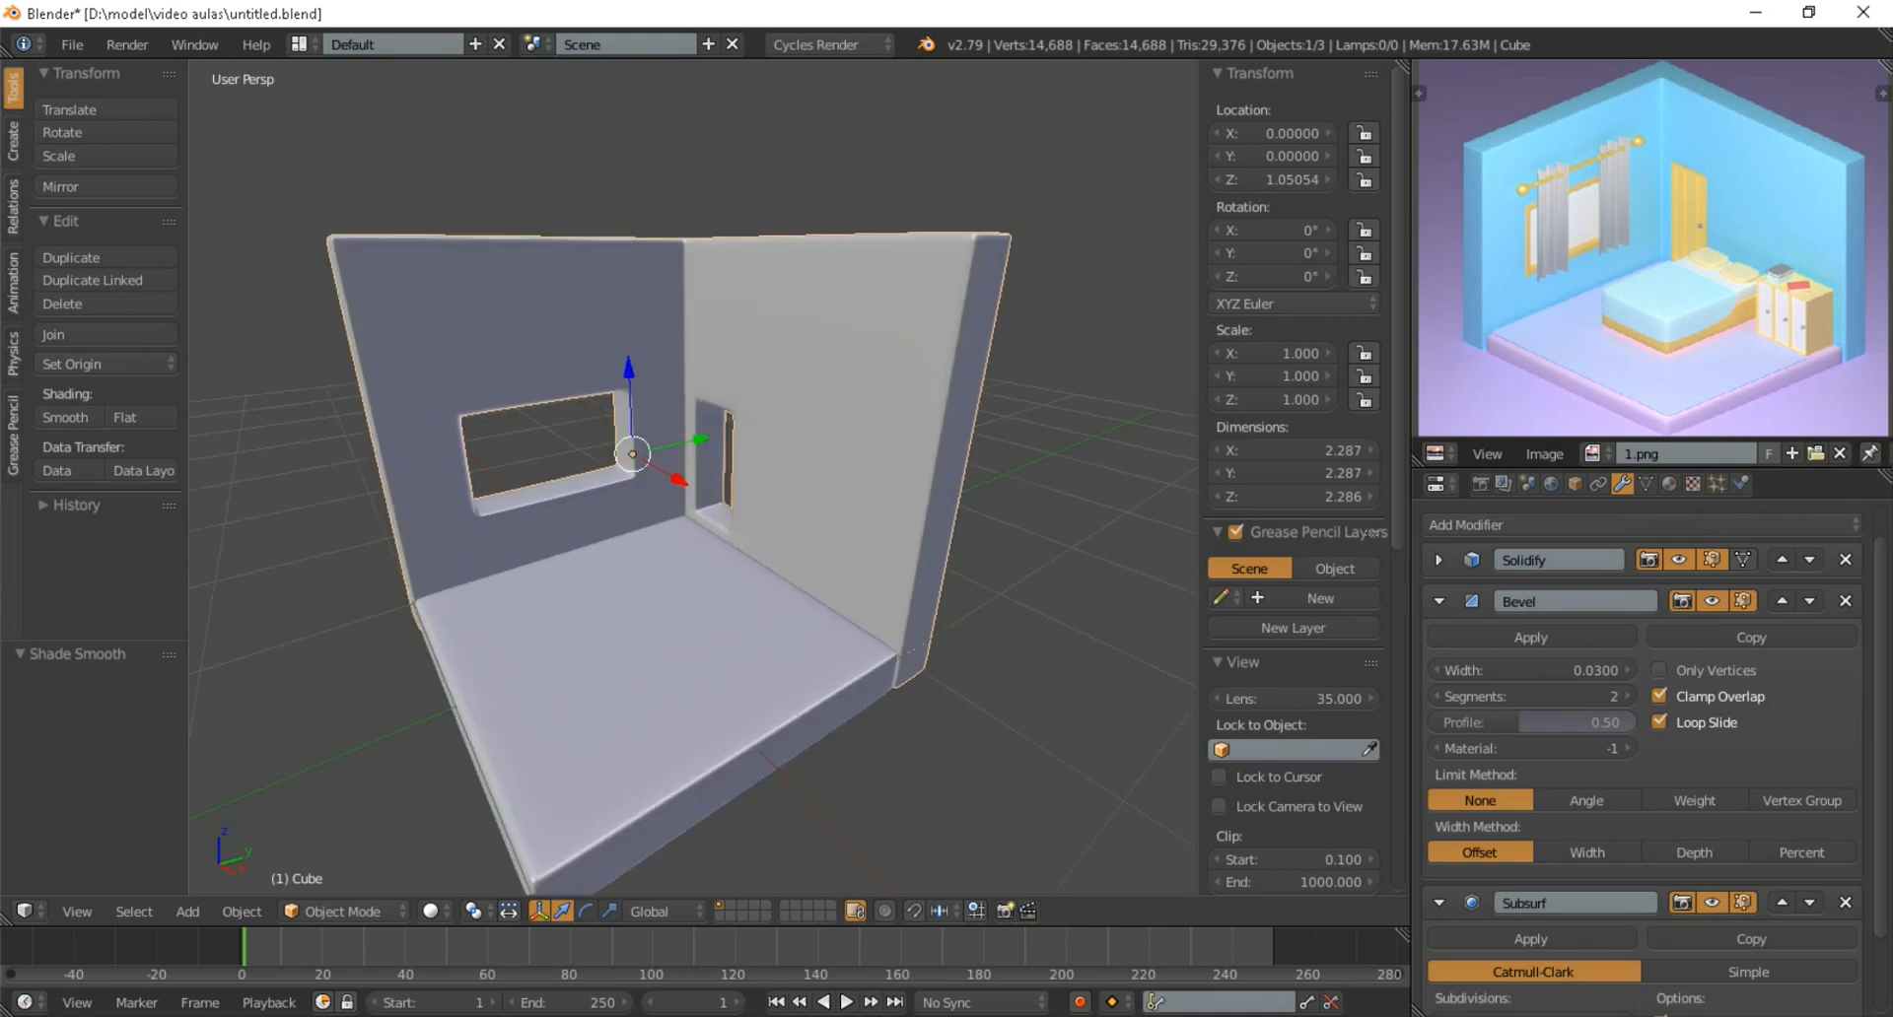
pyautogui.press('KP_0')
pyautogui.scroll(3, 439, 739)
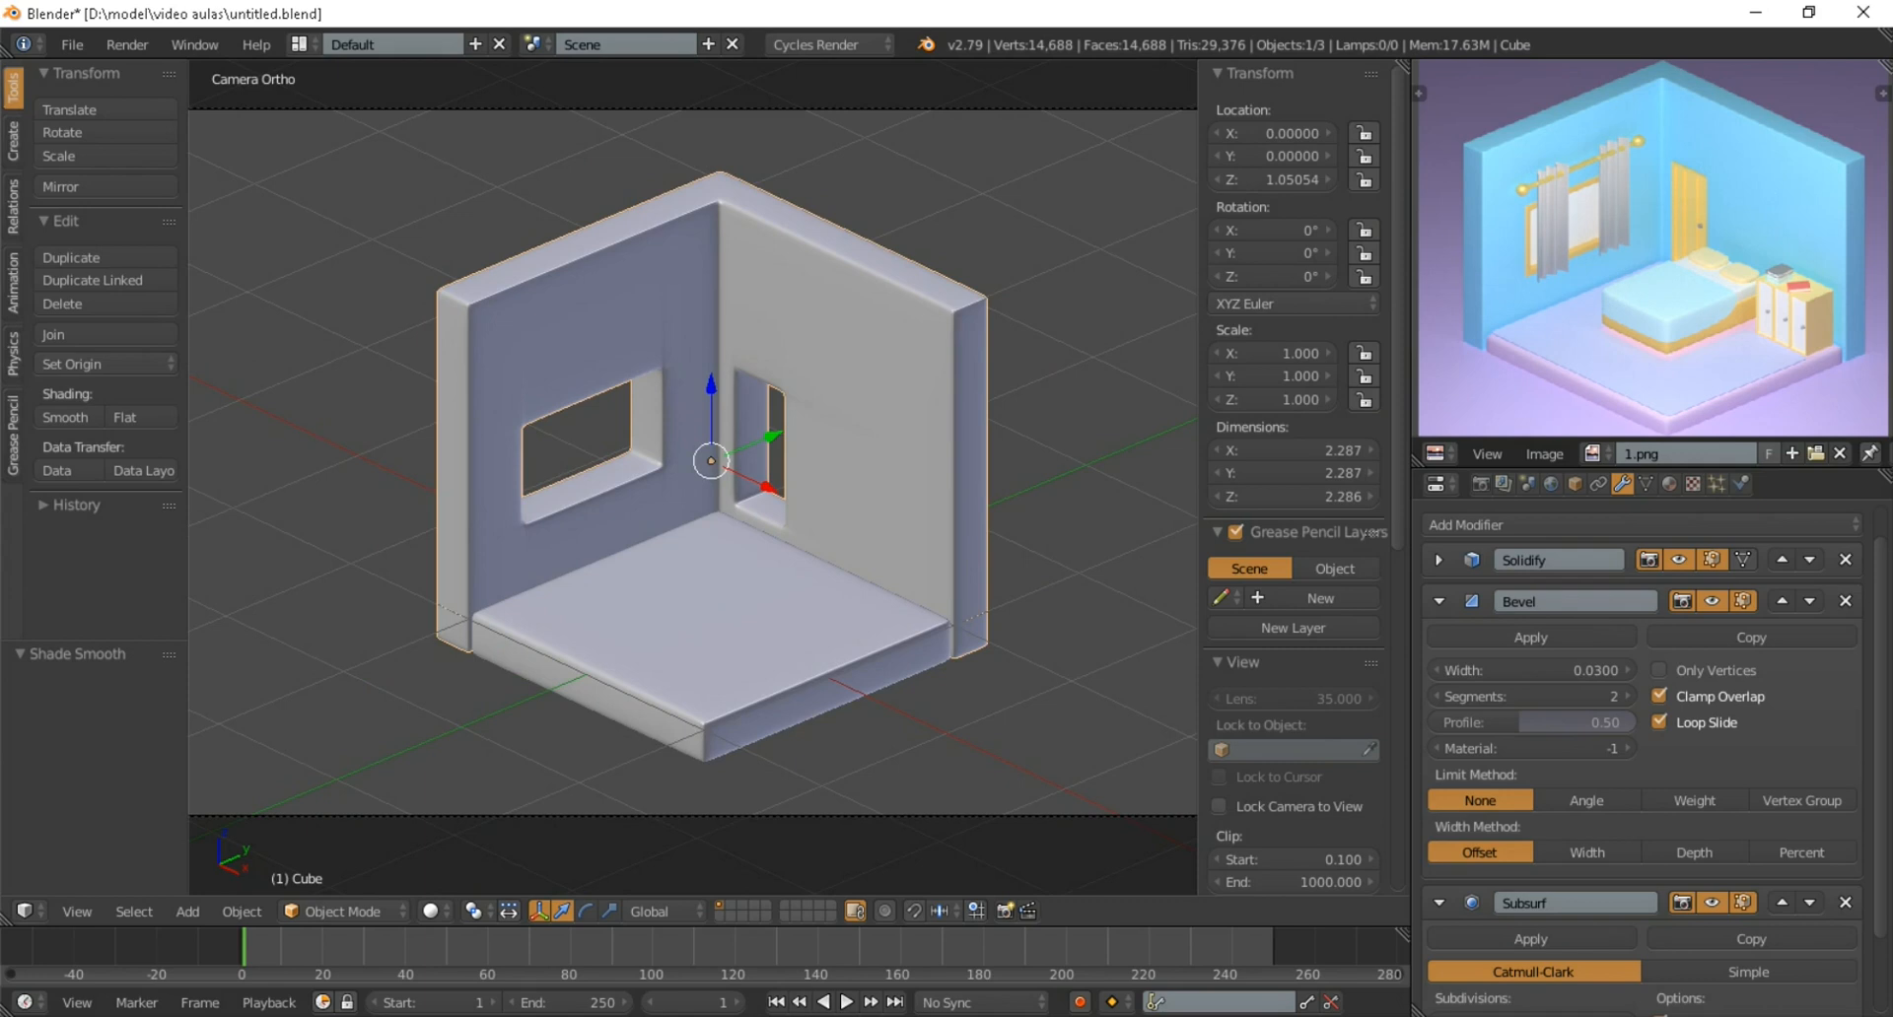
pyautogui.scroll(1, 693, 473)
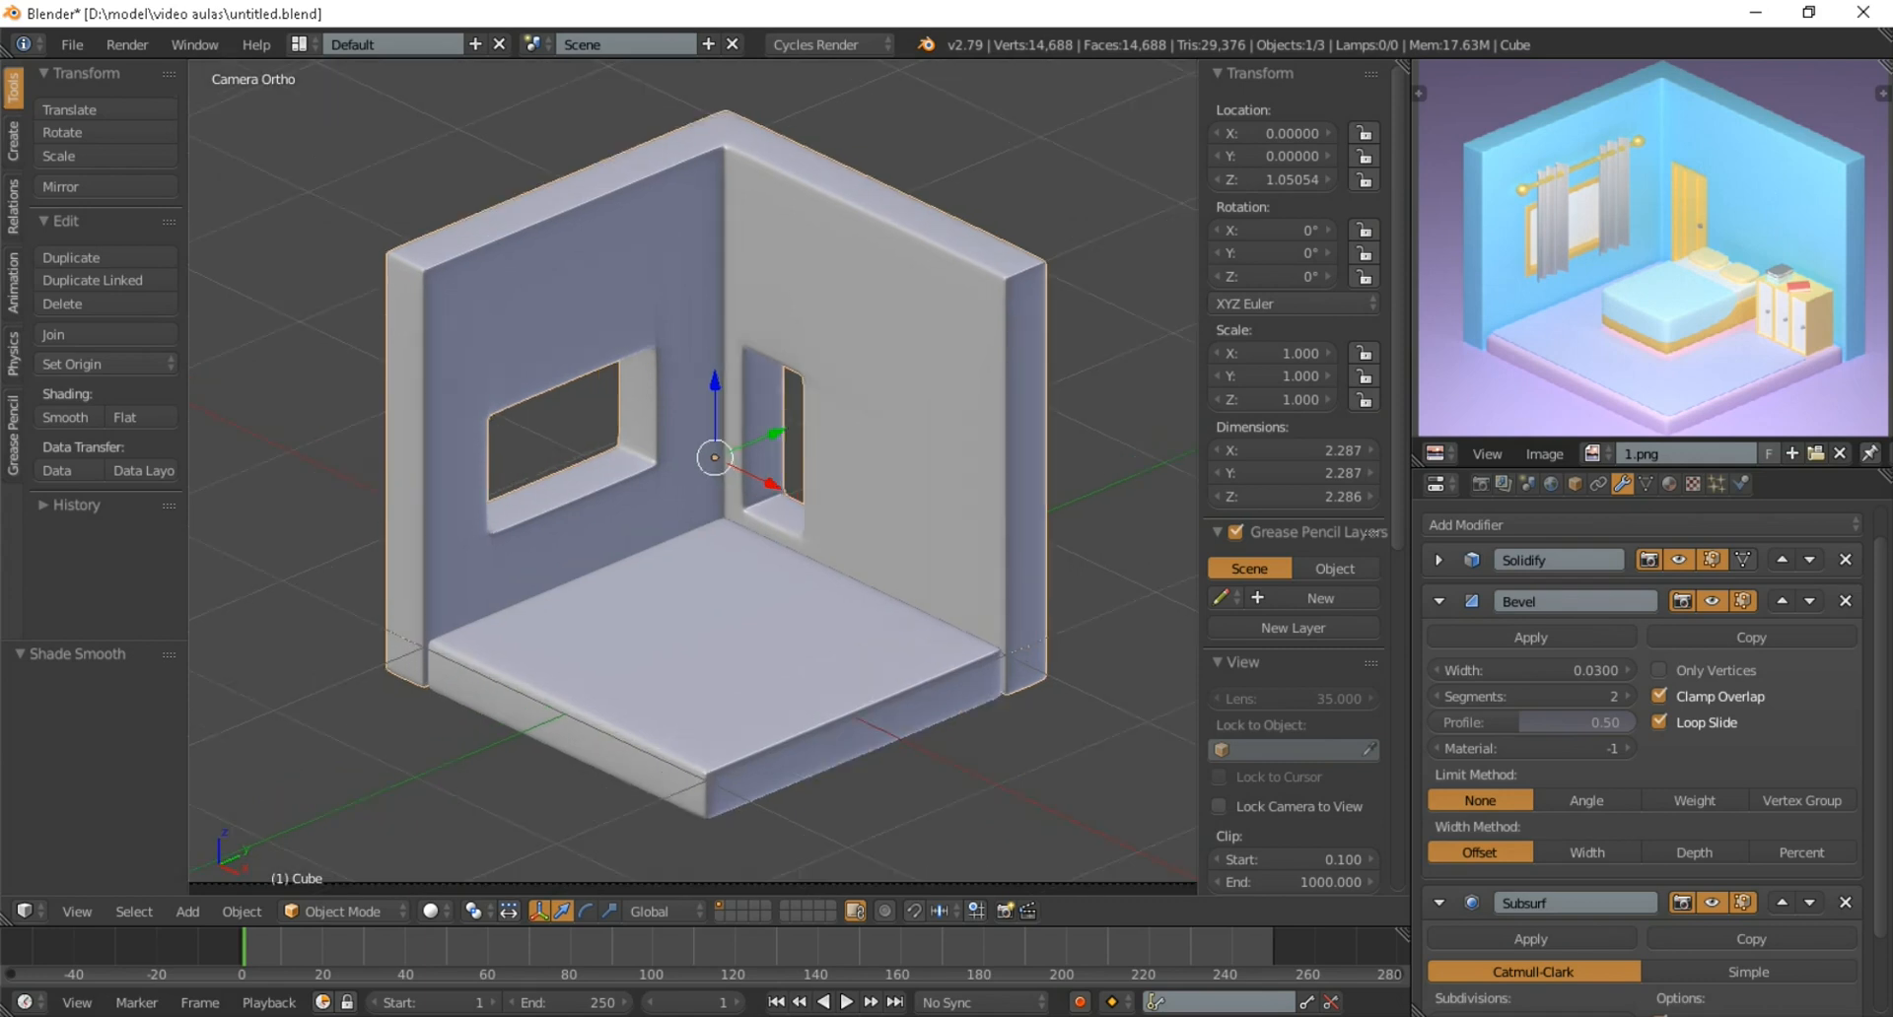
pyautogui.scroll(3, 692, 474)
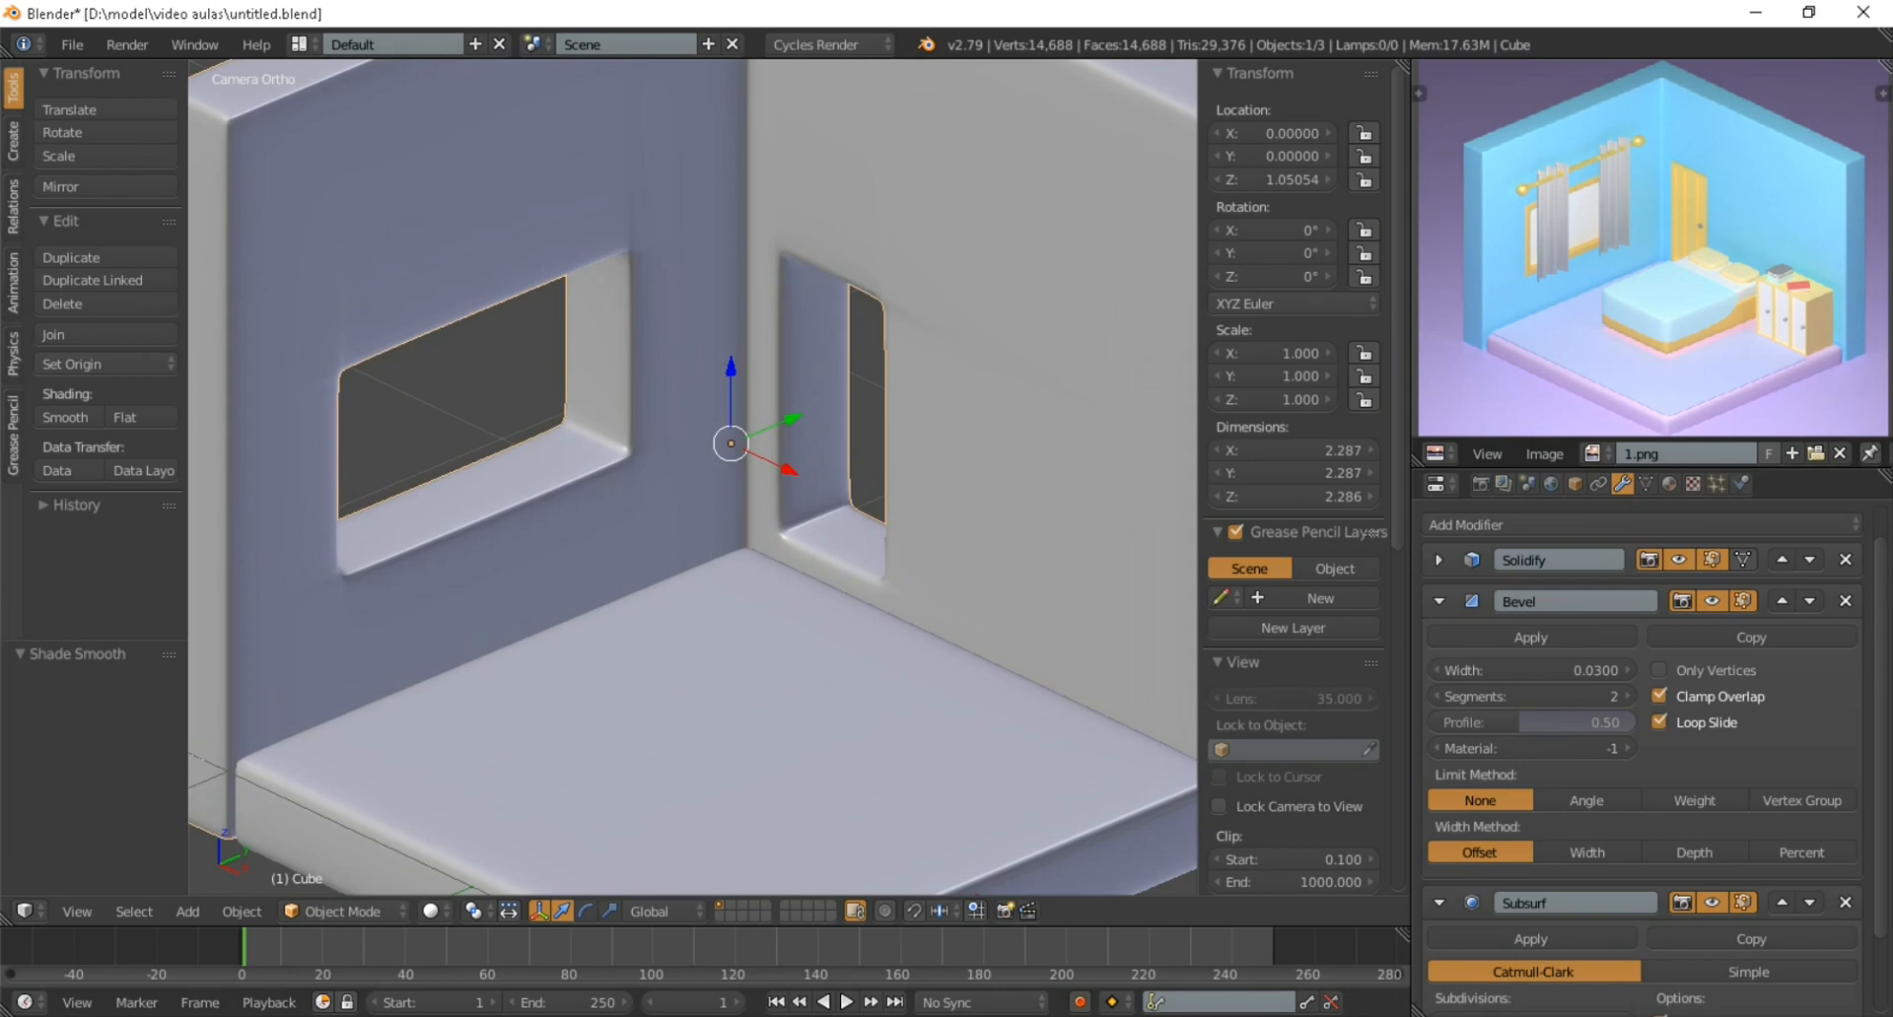
# Add a cube at the window opening's lower edge and scale it down to about 0.2 per side
pyautogui.scroll(-1, 692, 473)
pyautogui.hotkey('shift', 'a')
pyautogui.moveTo(423, 498)
pyautogui.click(552, 523)
pyautogui.press('s')
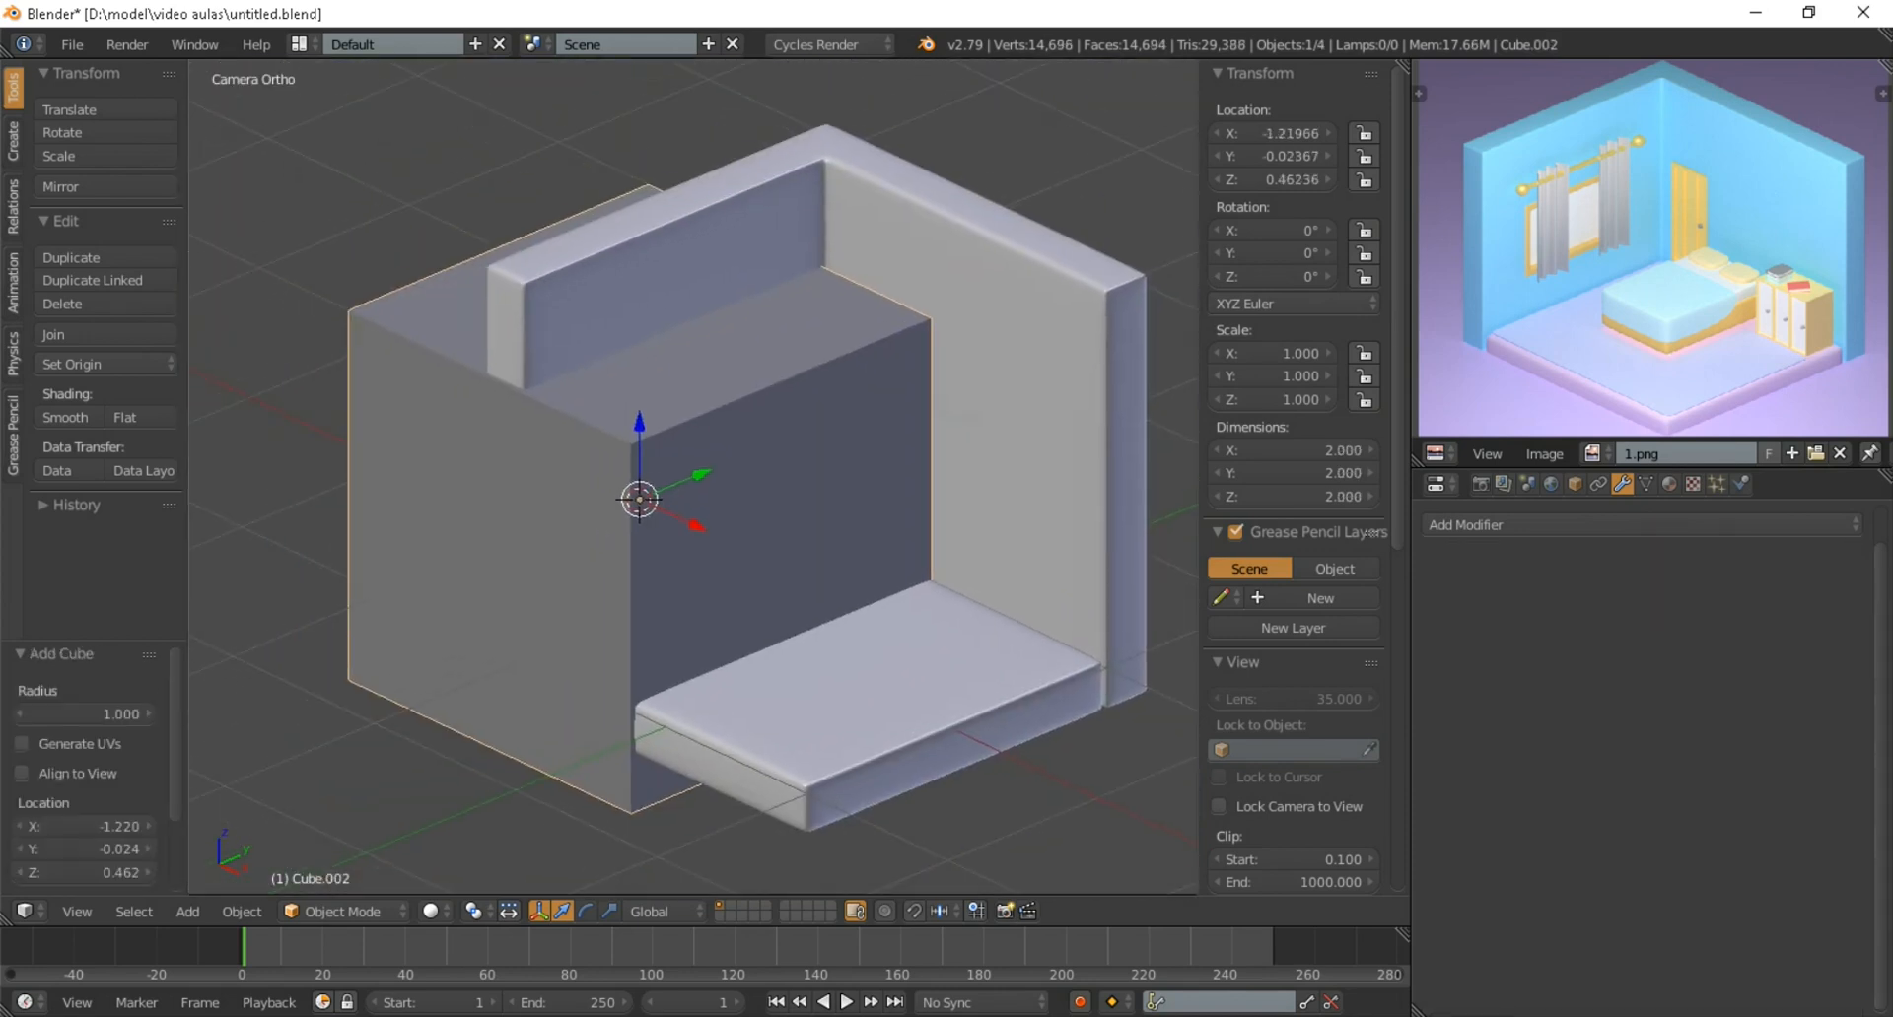
pyautogui.click(661, 511)
pyautogui.moveTo(662, 511); pyautogui.dragTo(723, 501, button='middle')
pyautogui.scroll(5, 724, 501)
pyautogui.press('s')
pyautogui.click(685, 518)
# Move the small cube about 0.077 along X towards the middle of the wall thickness
pyautogui.press('g')
pyautogui.press('x')
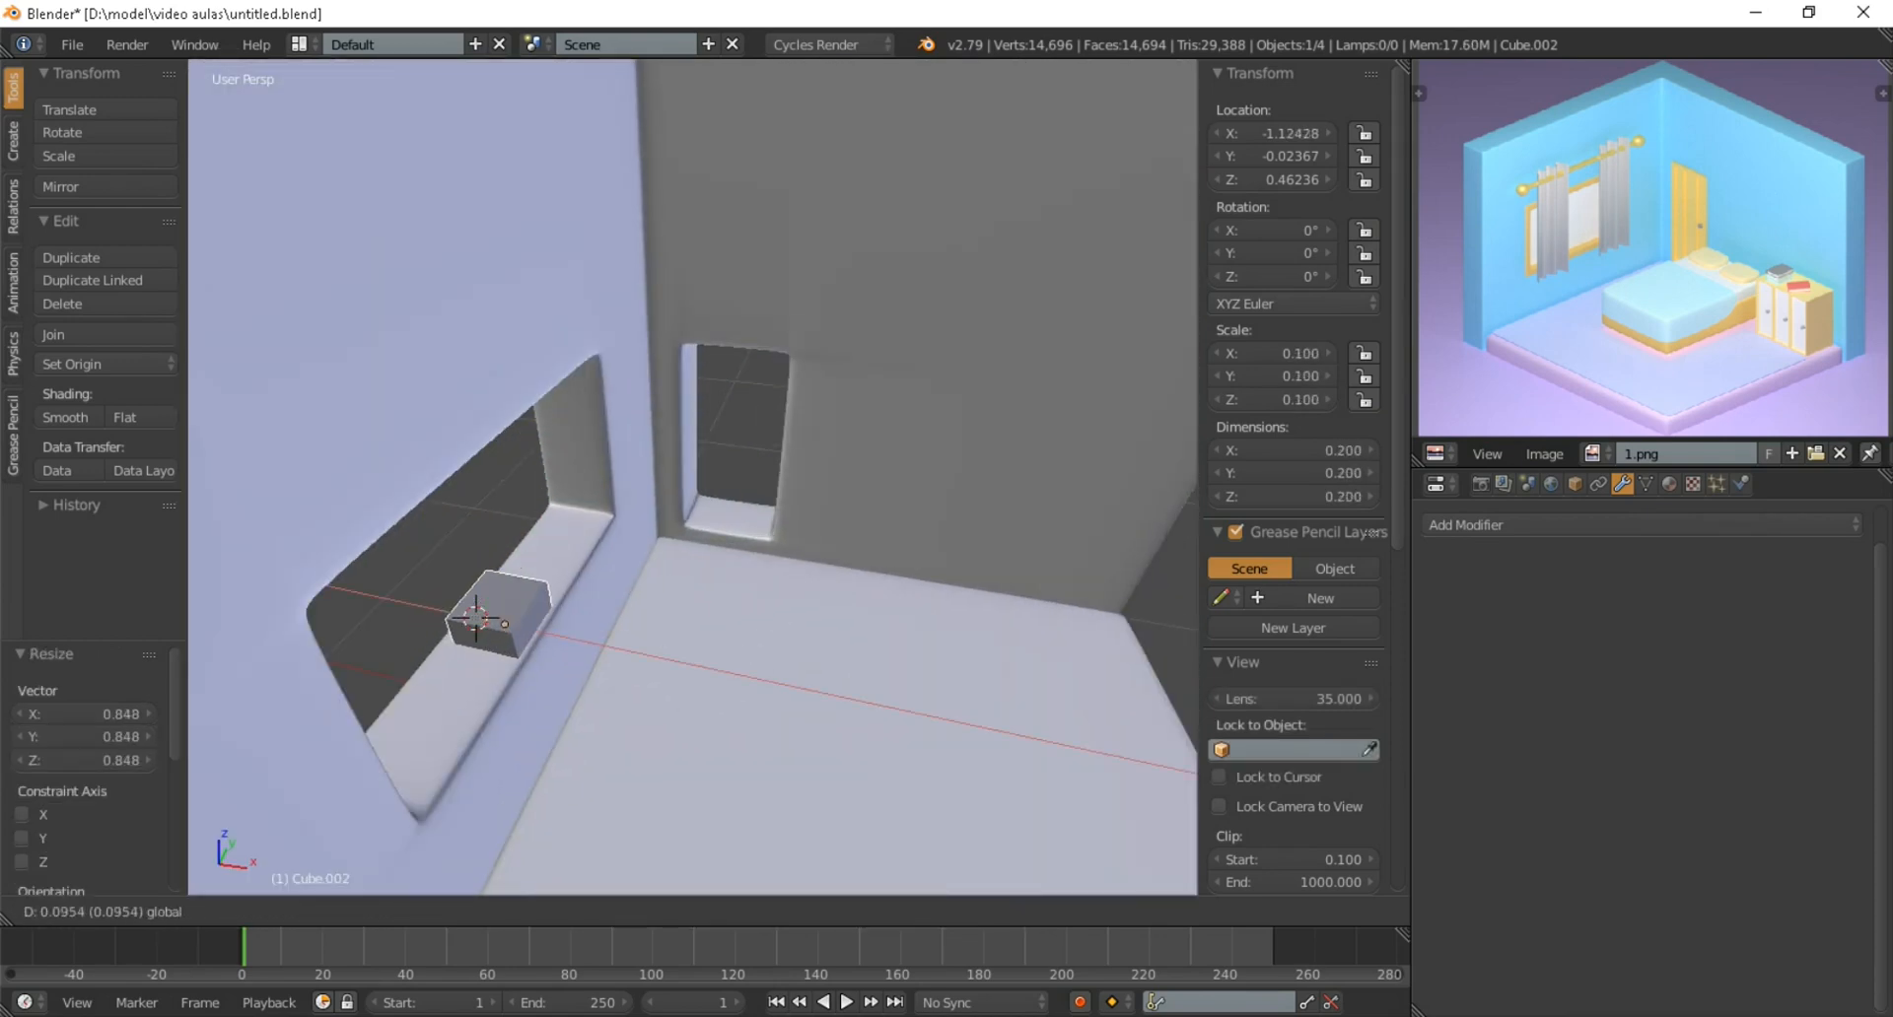
pyautogui.click(707, 522)
pyautogui.moveTo(708, 522); pyautogui.dragTo(698, 514, button='middle')
# Stretch the small cube along X to about 0.369 so it sticks out on both sides of the window wall
pyautogui.scroll(4, 696, 513)
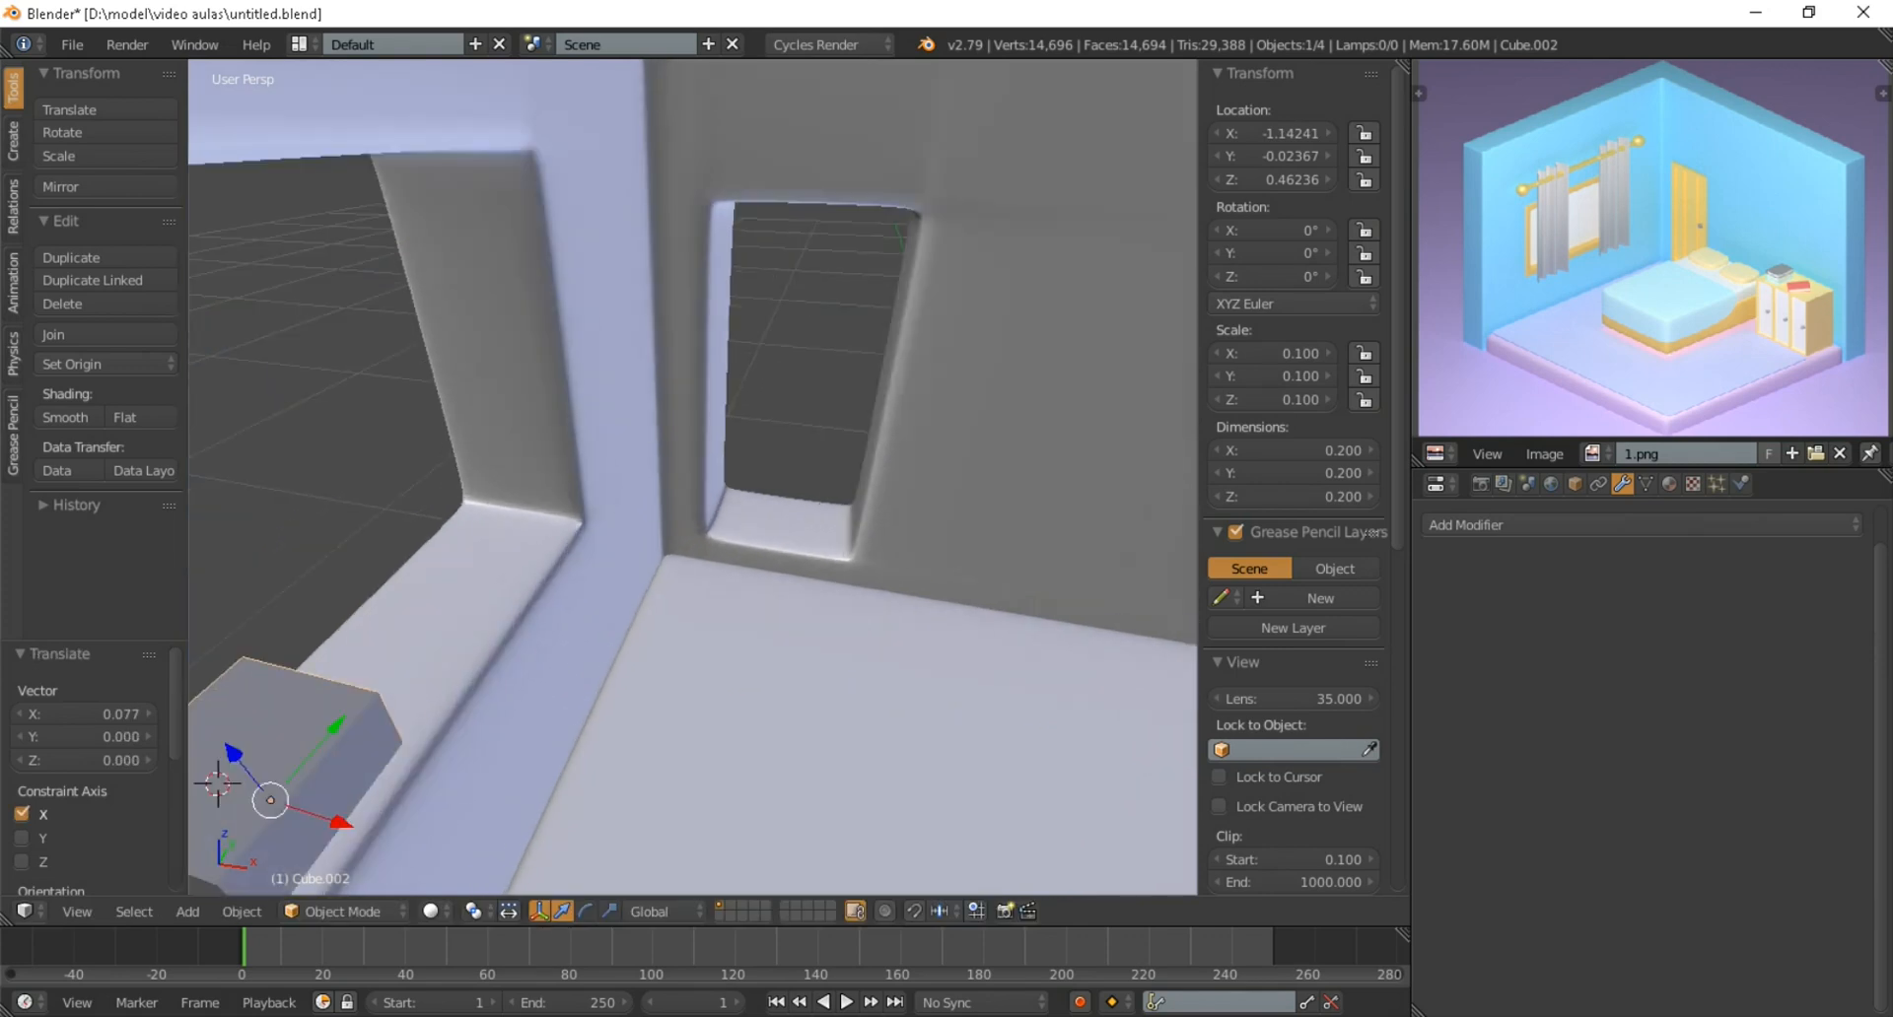
pyautogui.press('s')
pyautogui.press('x')
pyautogui.click(747, 583)
pyautogui.scroll(-4, 747, 584)
pyautogui.moveTo(747, 583); pyautogui.dragTo(927, 473, button='middle')
pyautogui.moveTo(929, 588); pyautogui.dragTo(998, 613, button='middle')
pyautogui.scroll(2, 998, 613)
pyautogui.press('s')
pyautogui.press('x')
pyautogui.click(1033, 588)
pyautogui.scroll(-4, 1033, 588)
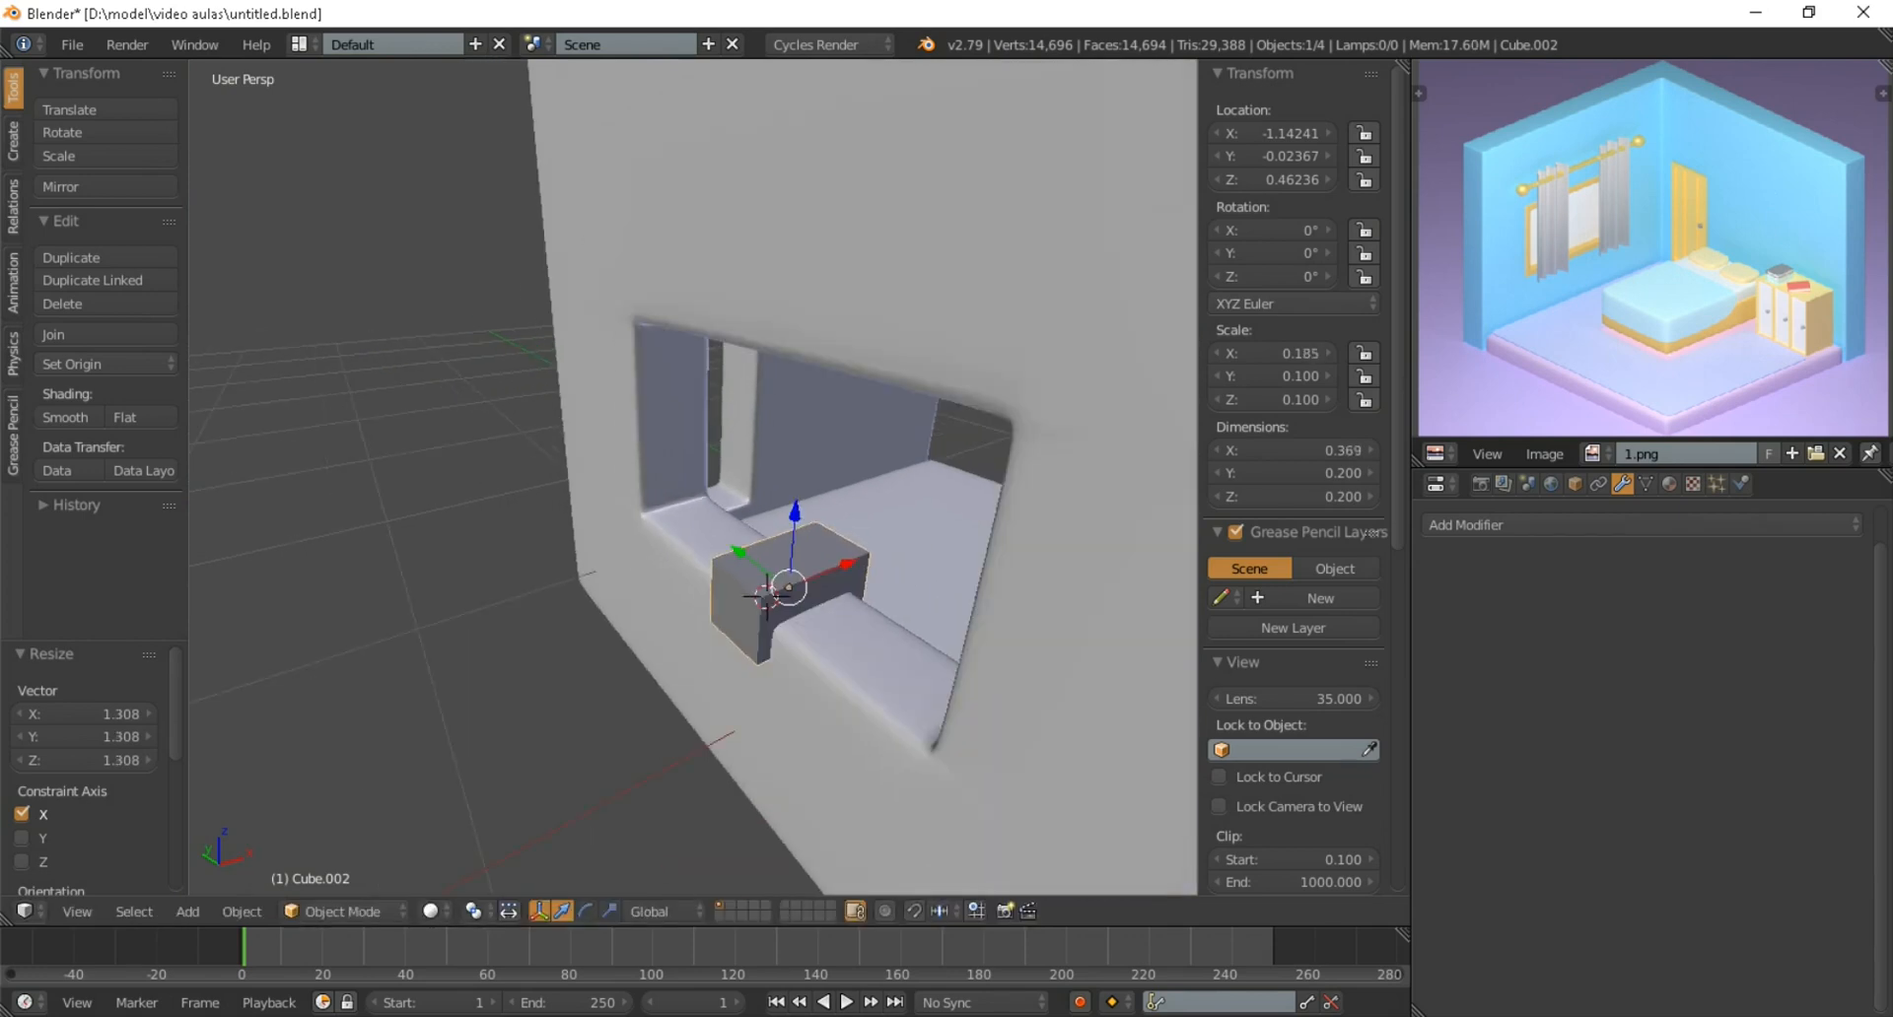
pyautogui.moveTo(1034, 588); pyautogui.dragTo(1153, 538, button='middle')
# Flatten the block to about 0.053 along Z and stretch it to about 1.232 along Y as a window sill
pyautogui.scroll(3, 893, 592)
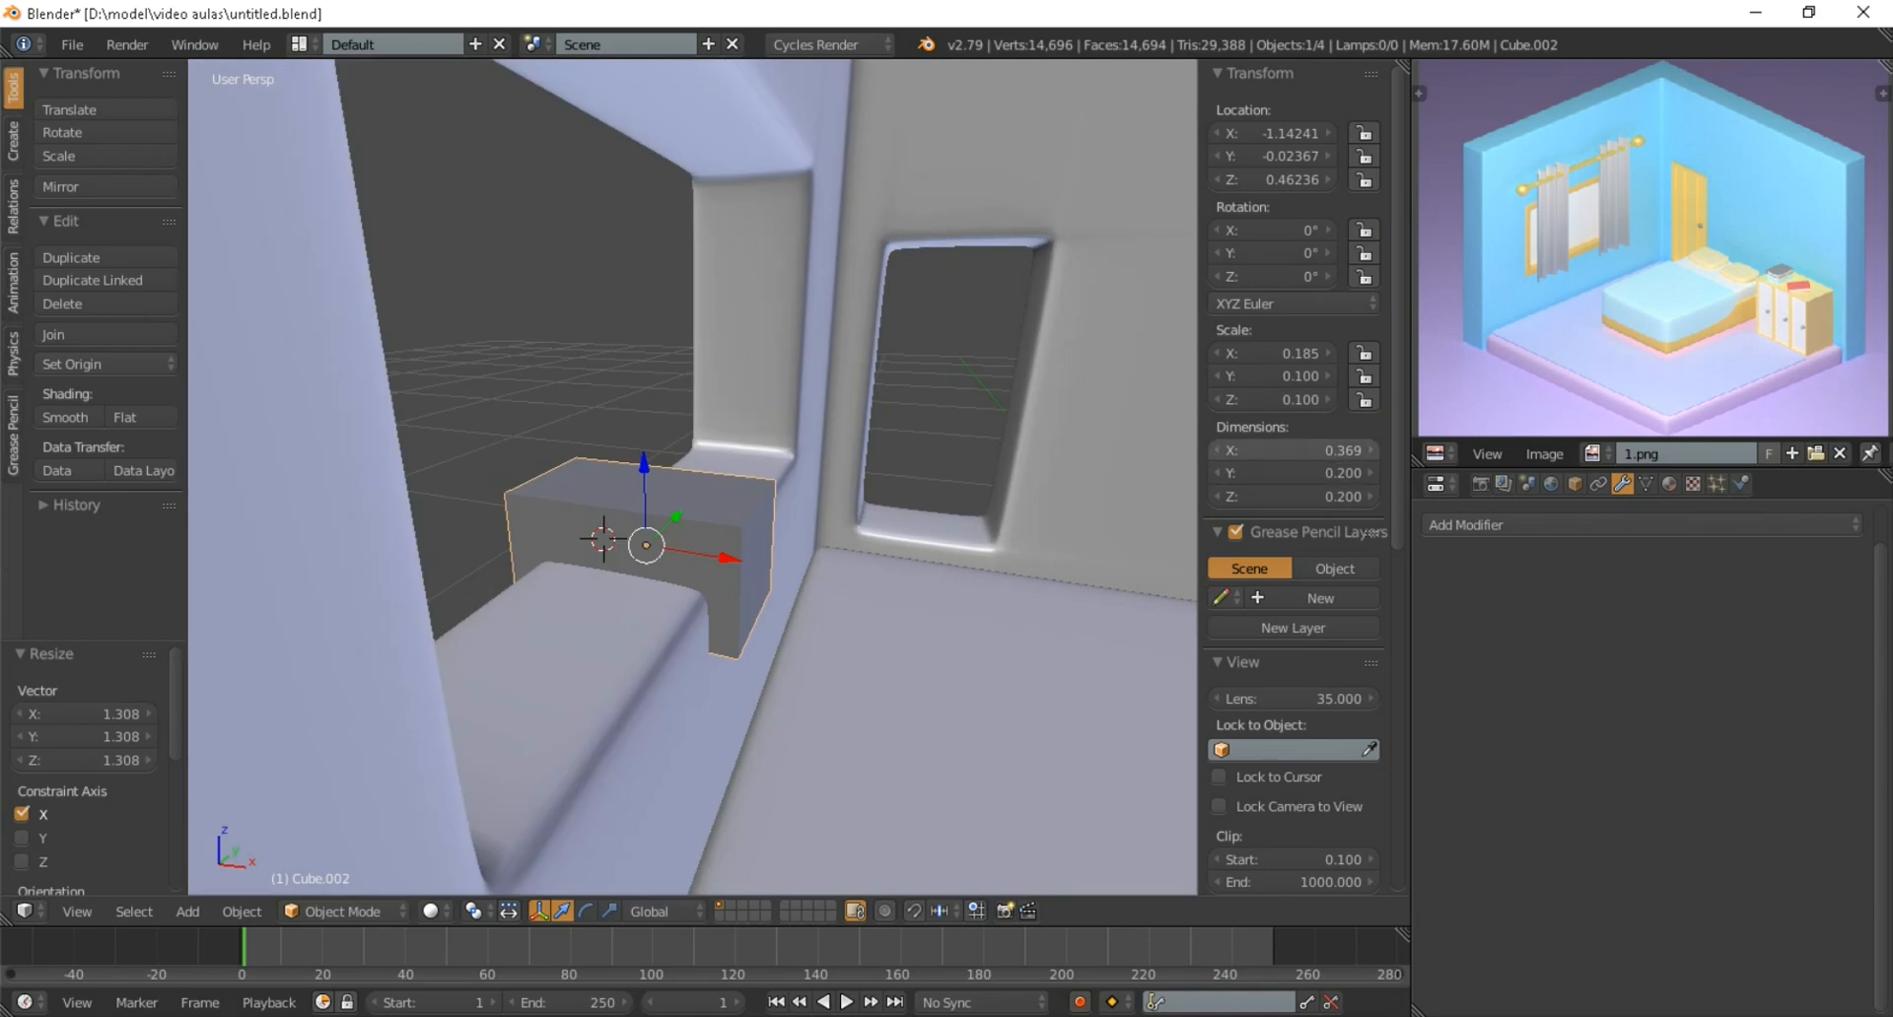
pyautogui.moveTo(947, 552); pyautogui.dragTo(893, 548, button='middle')
pyautogui.press('s')
pyautogui.press('z')
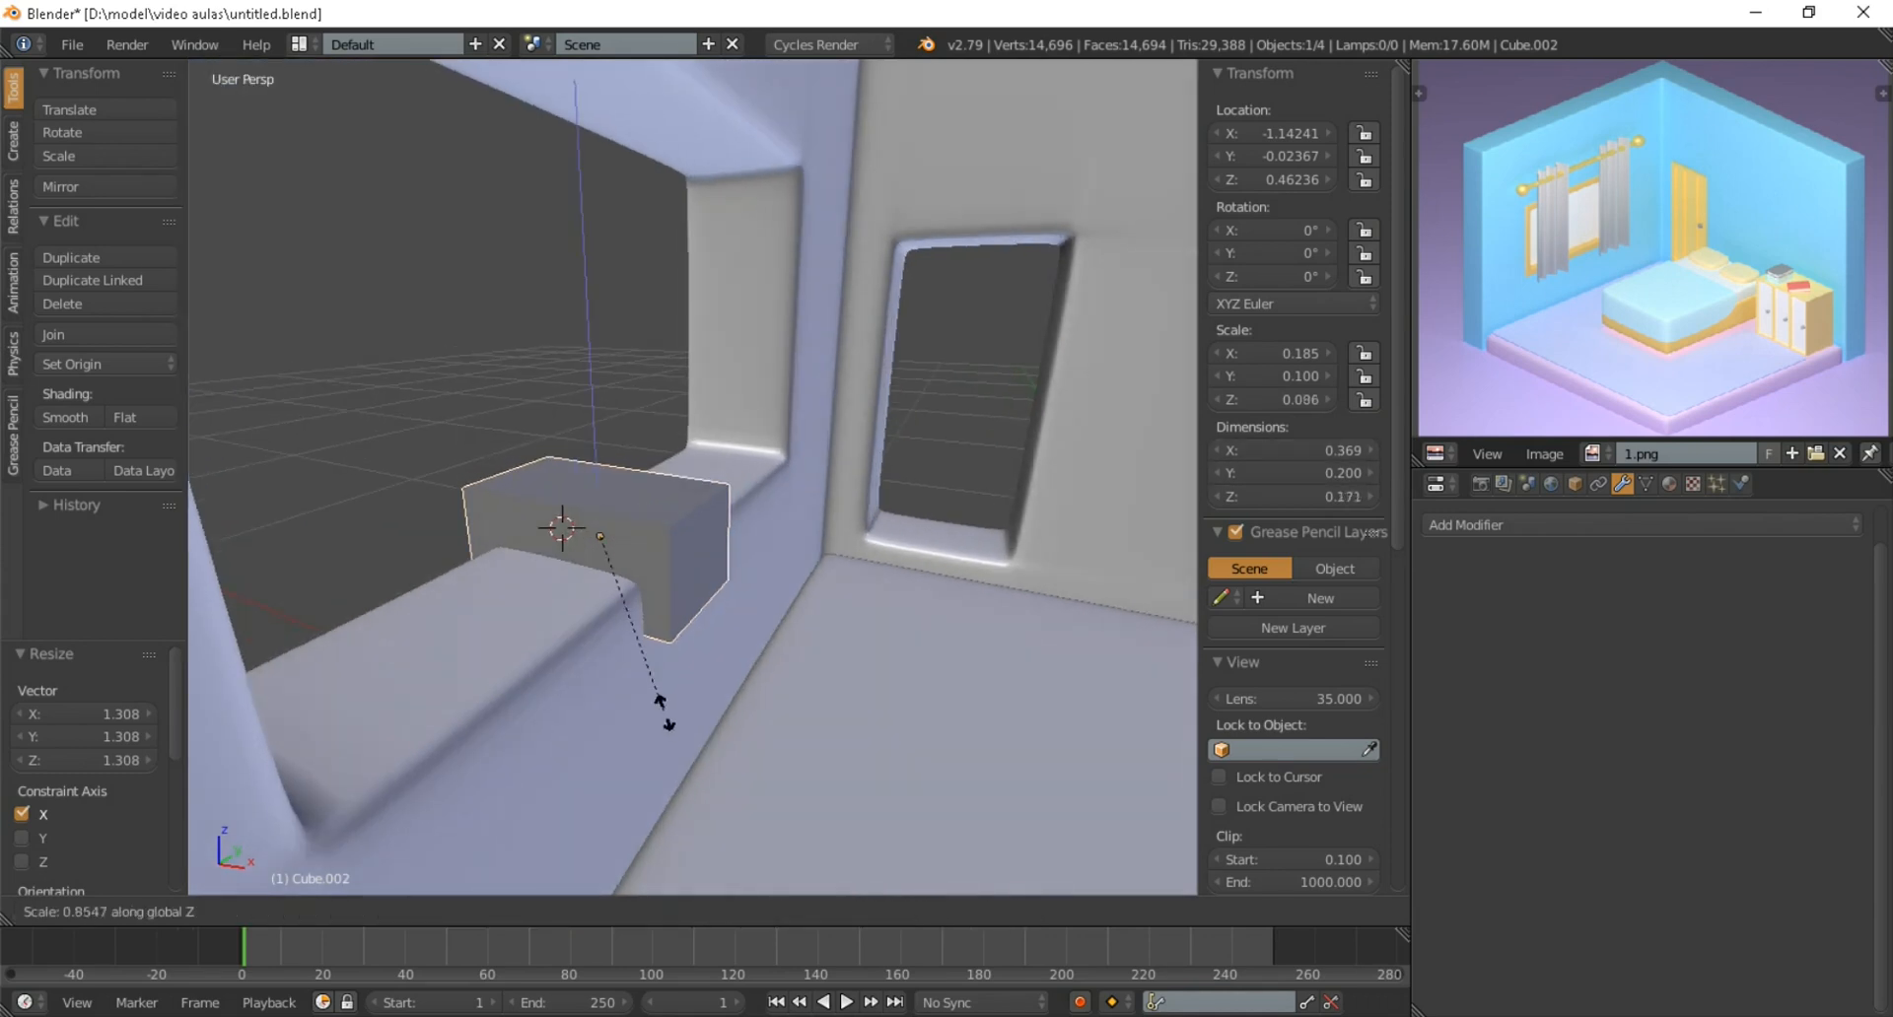
pyautogui.click(645, 573)
pyautogui.moveTo(647, 572); pyautogui.dragTo(554, 594, button='middle')
pyautogui.press('s')
pyautogui.press('y')
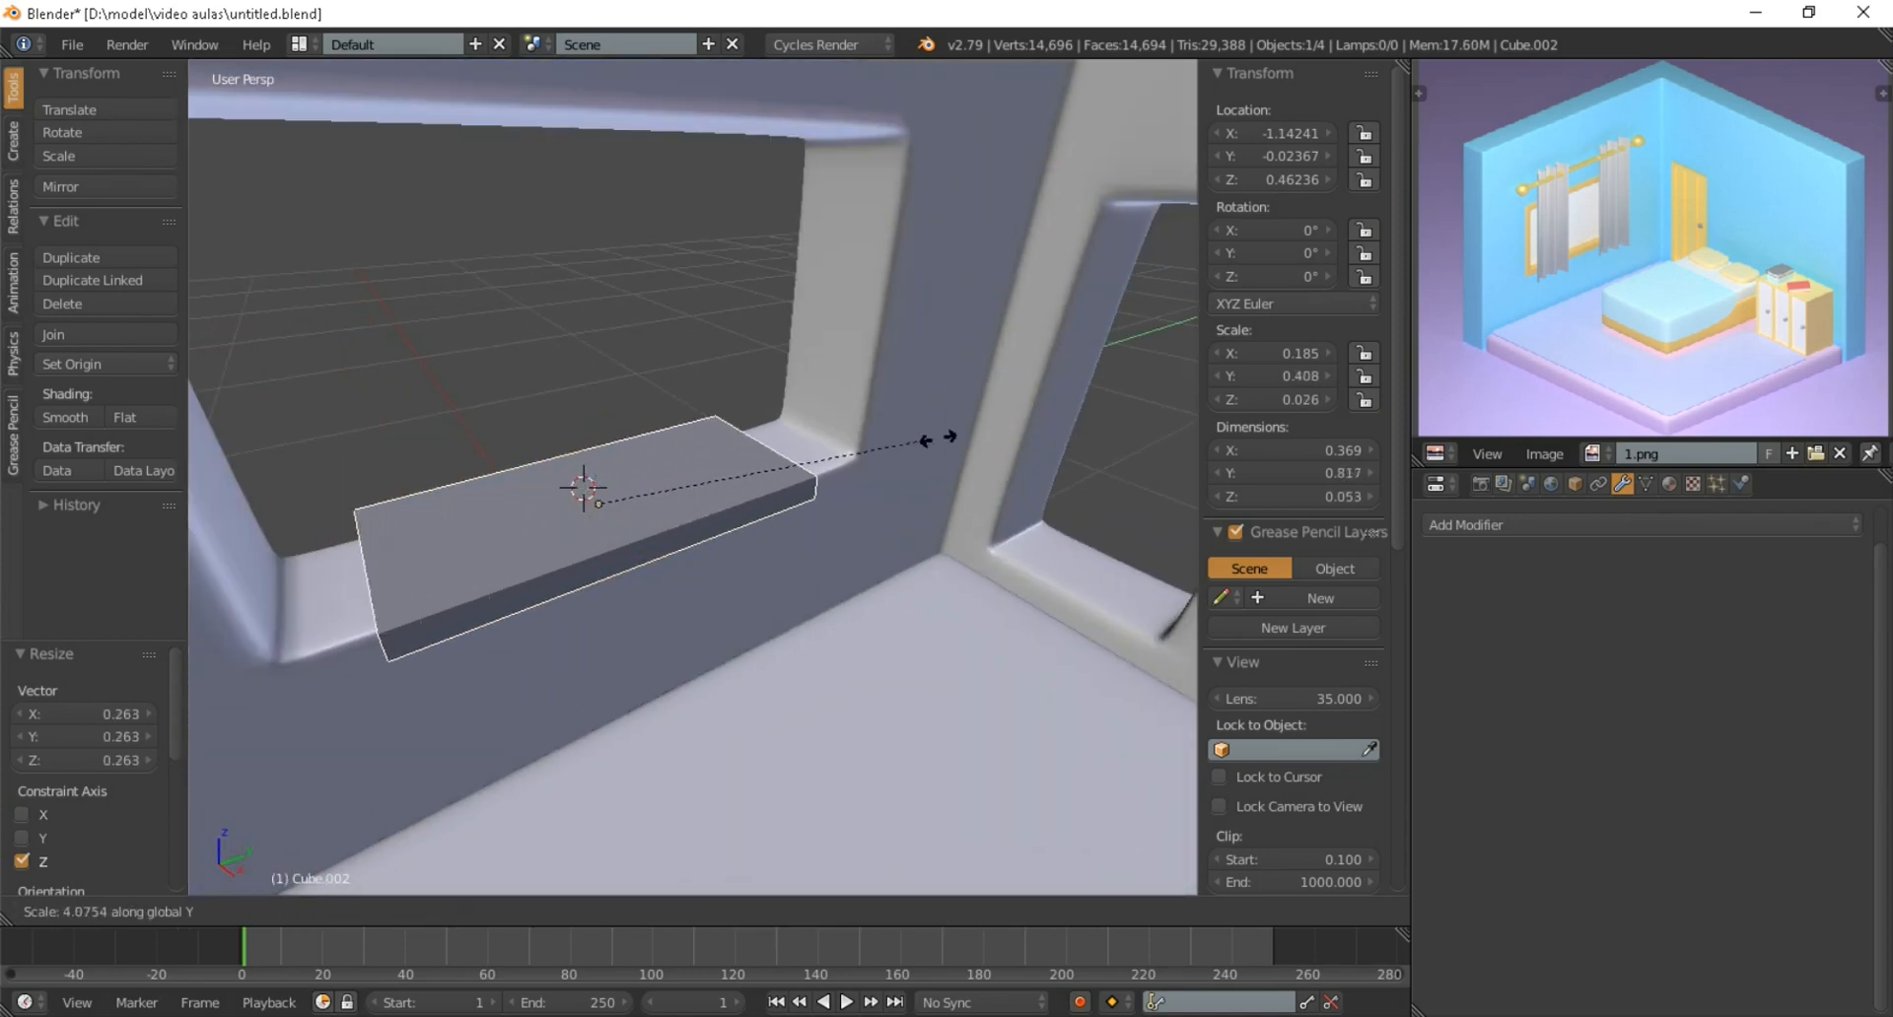
pyautogui.click(1087, 434)
# Centre the sill under the window by moving it about 0.022 along Y, and shorten it to about 1.19 along Y
pyautogui.scroll(-4, 1082, 435)
pyautogui.moveTo(1035, 454); pyautogui.dragTo(1124, 411, button='middle')
pyautogui.scroll(-6, 1015, 424)
pyautogui.press('KP_5')
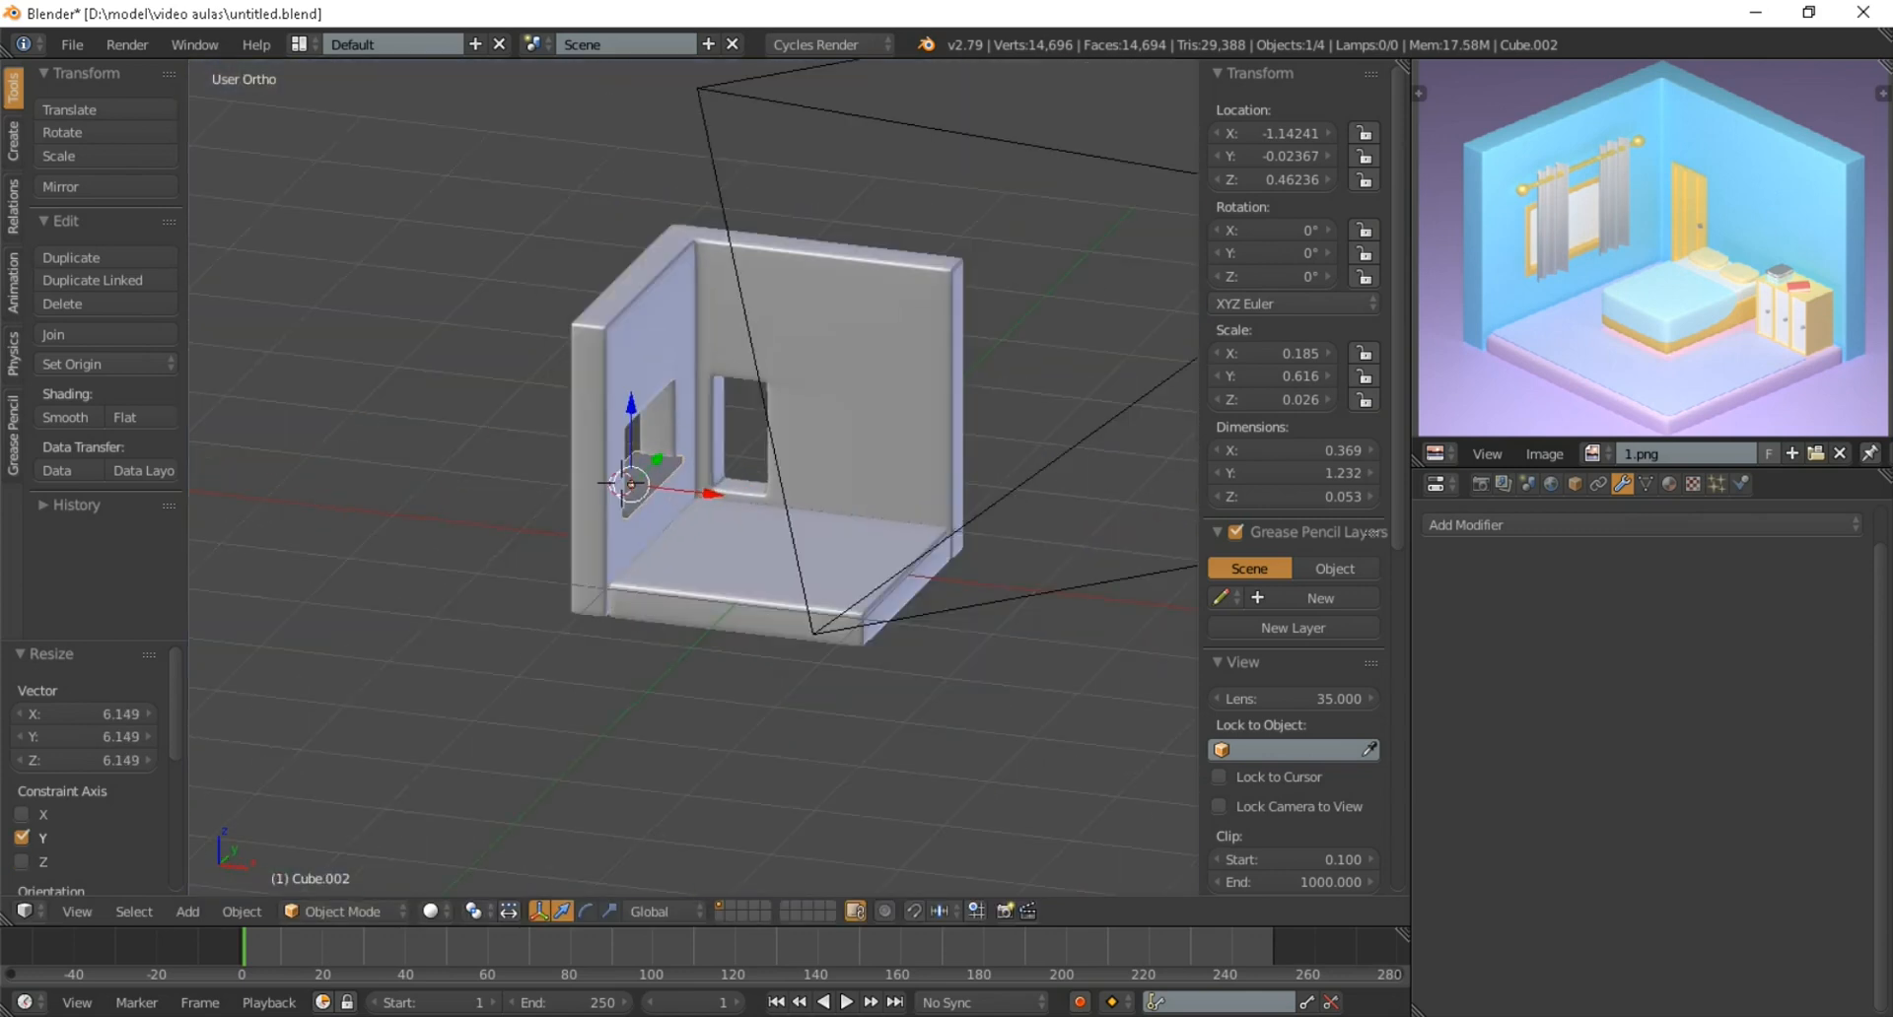
pyautogui.press('KP_1')
pyautogui.press('KP_3')
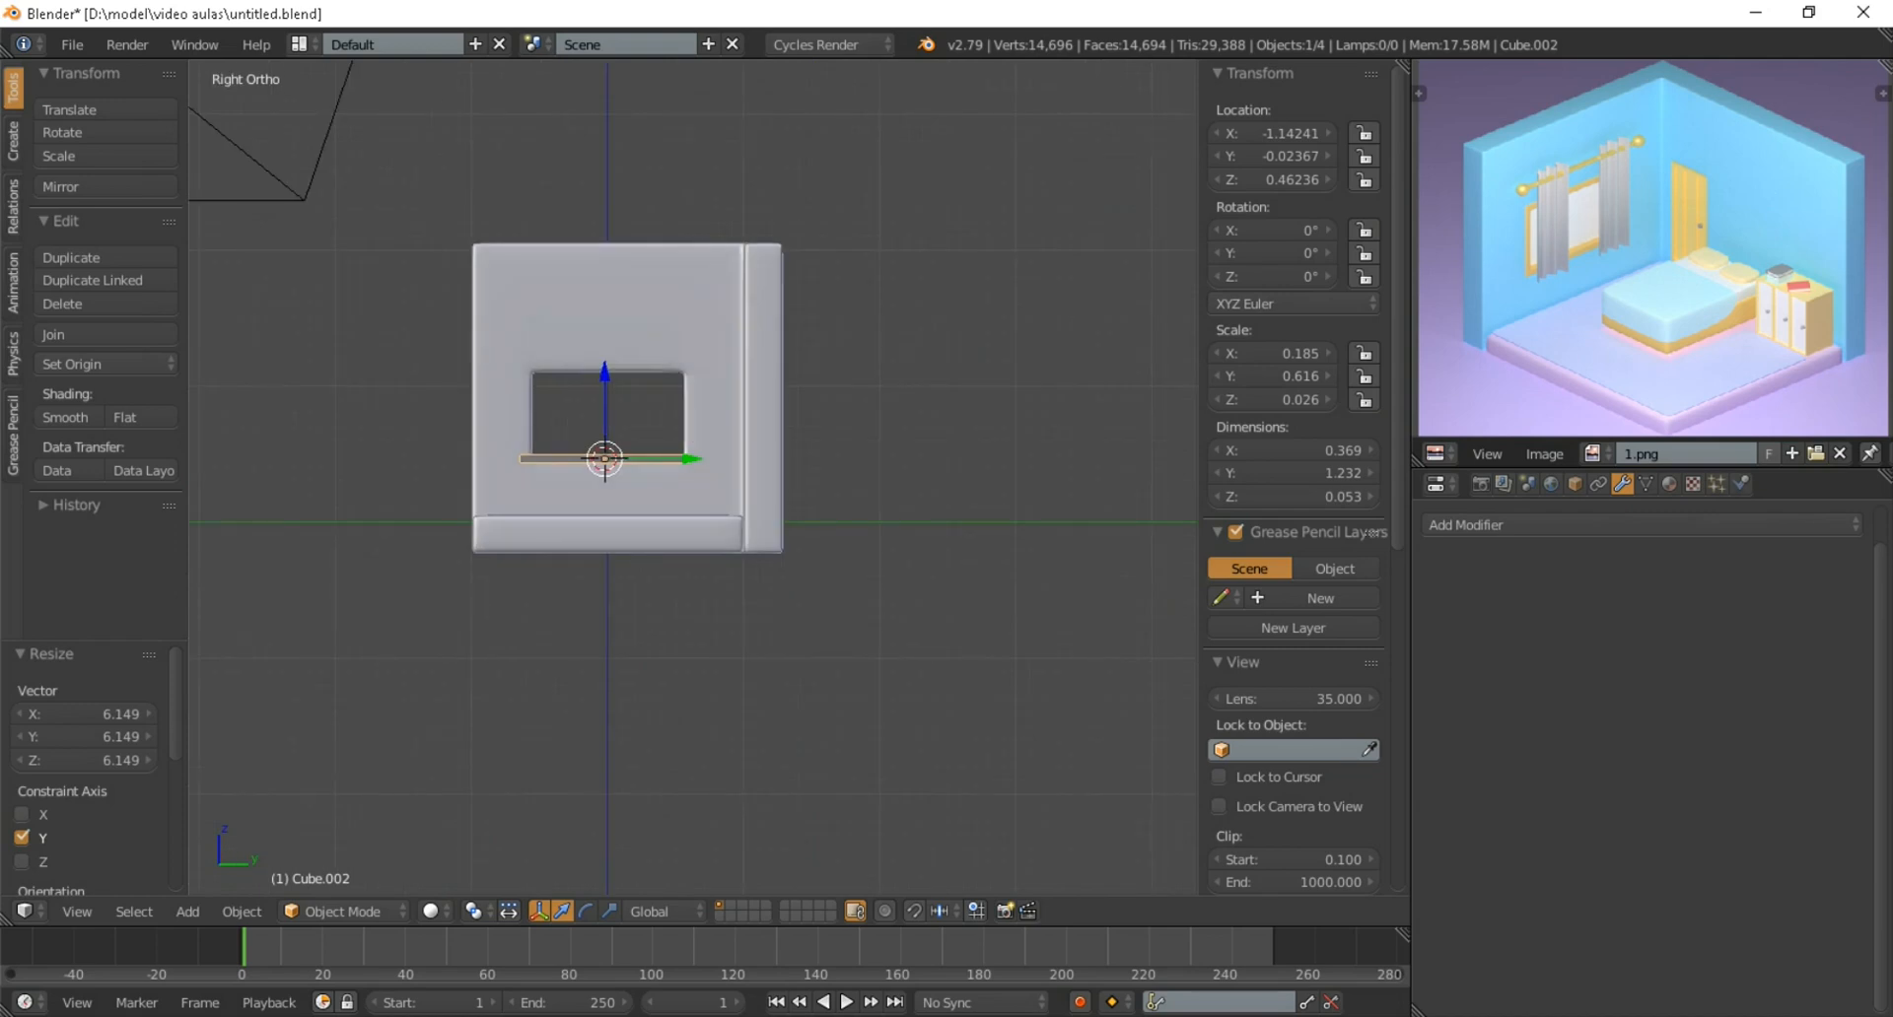
pyautogui.scroll(7, 601, 430)
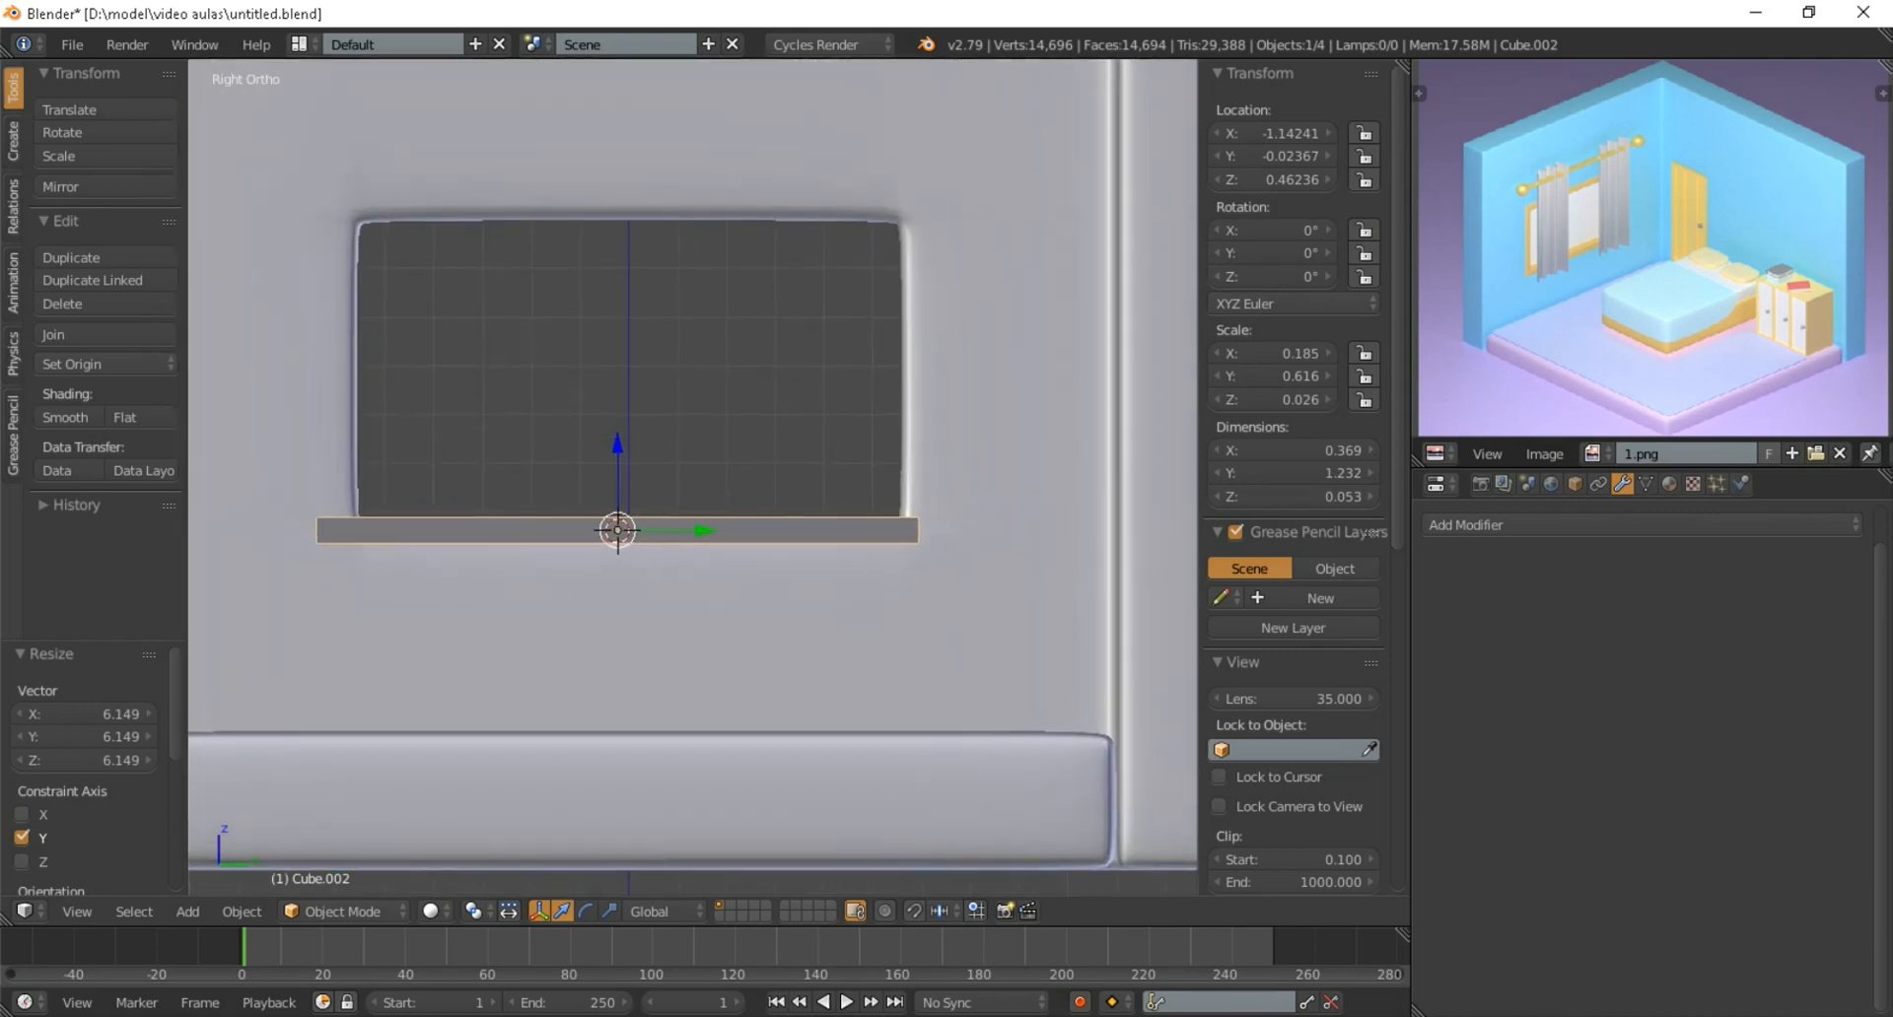
pyautogui.press('g')
pyautogui.press('y')
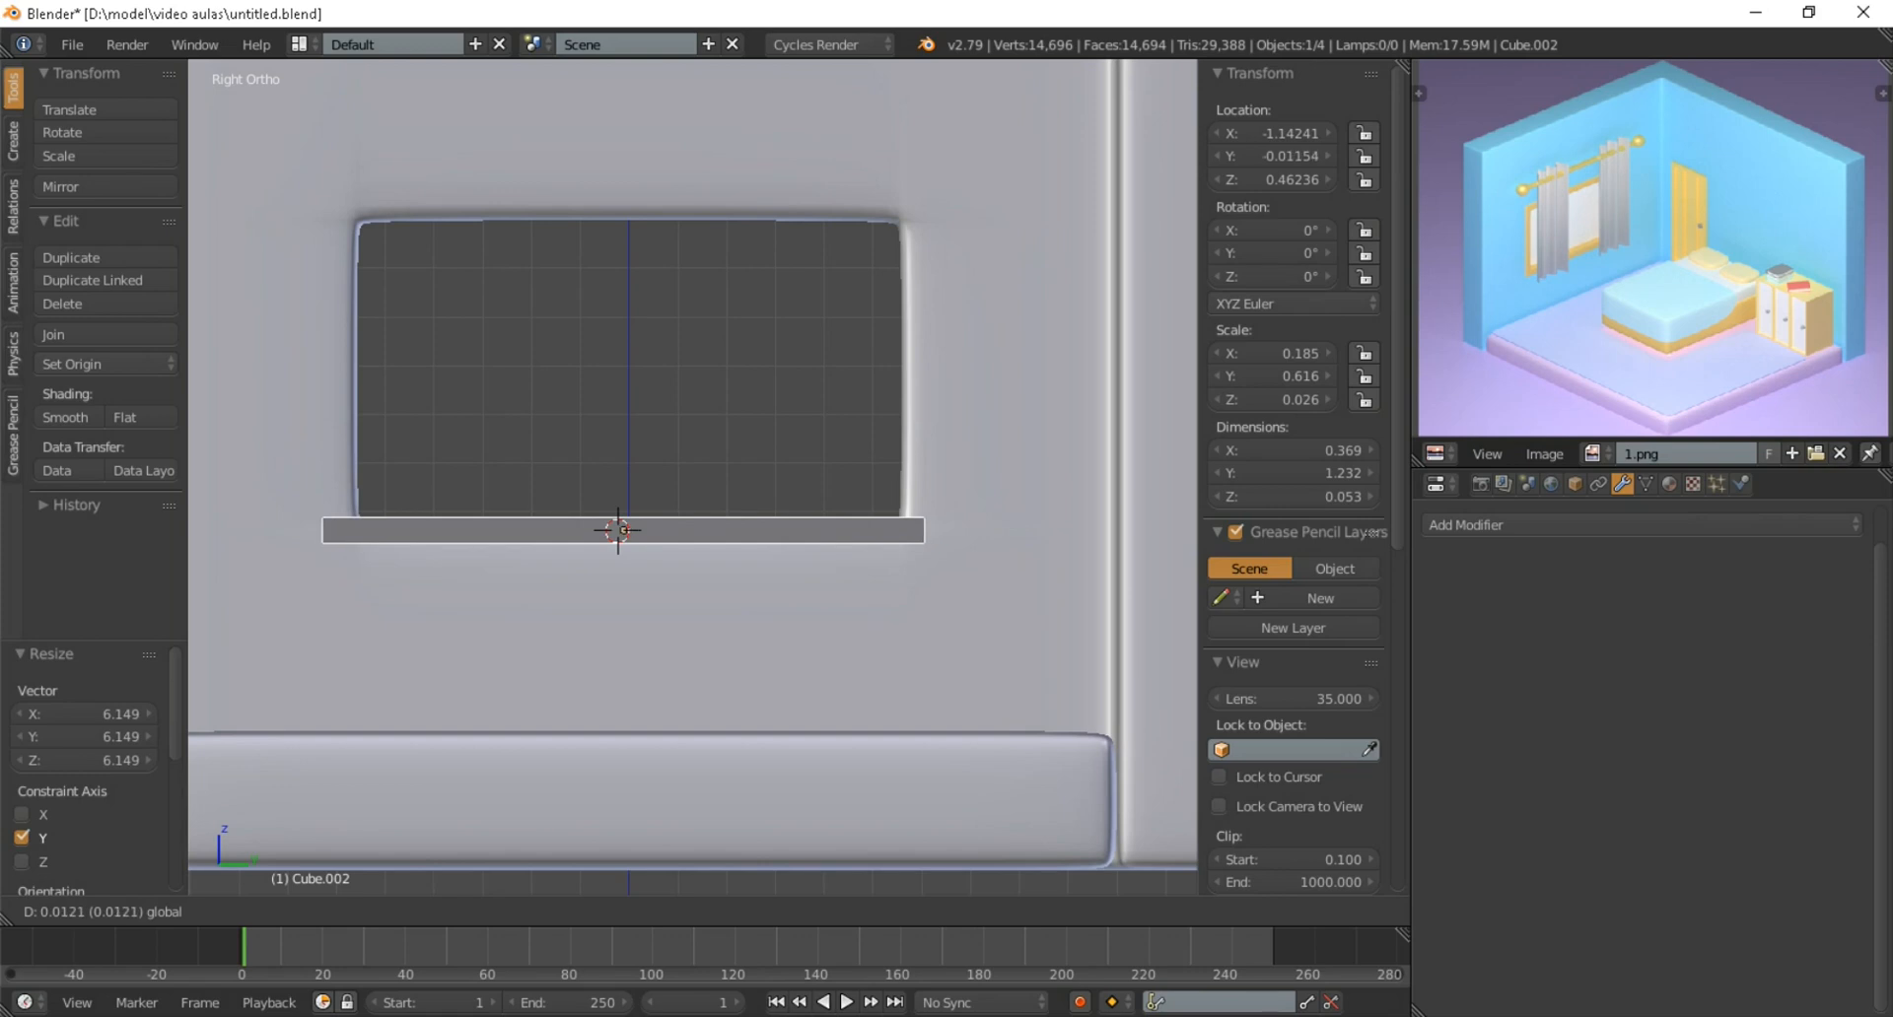
pyautogui.press('Return')
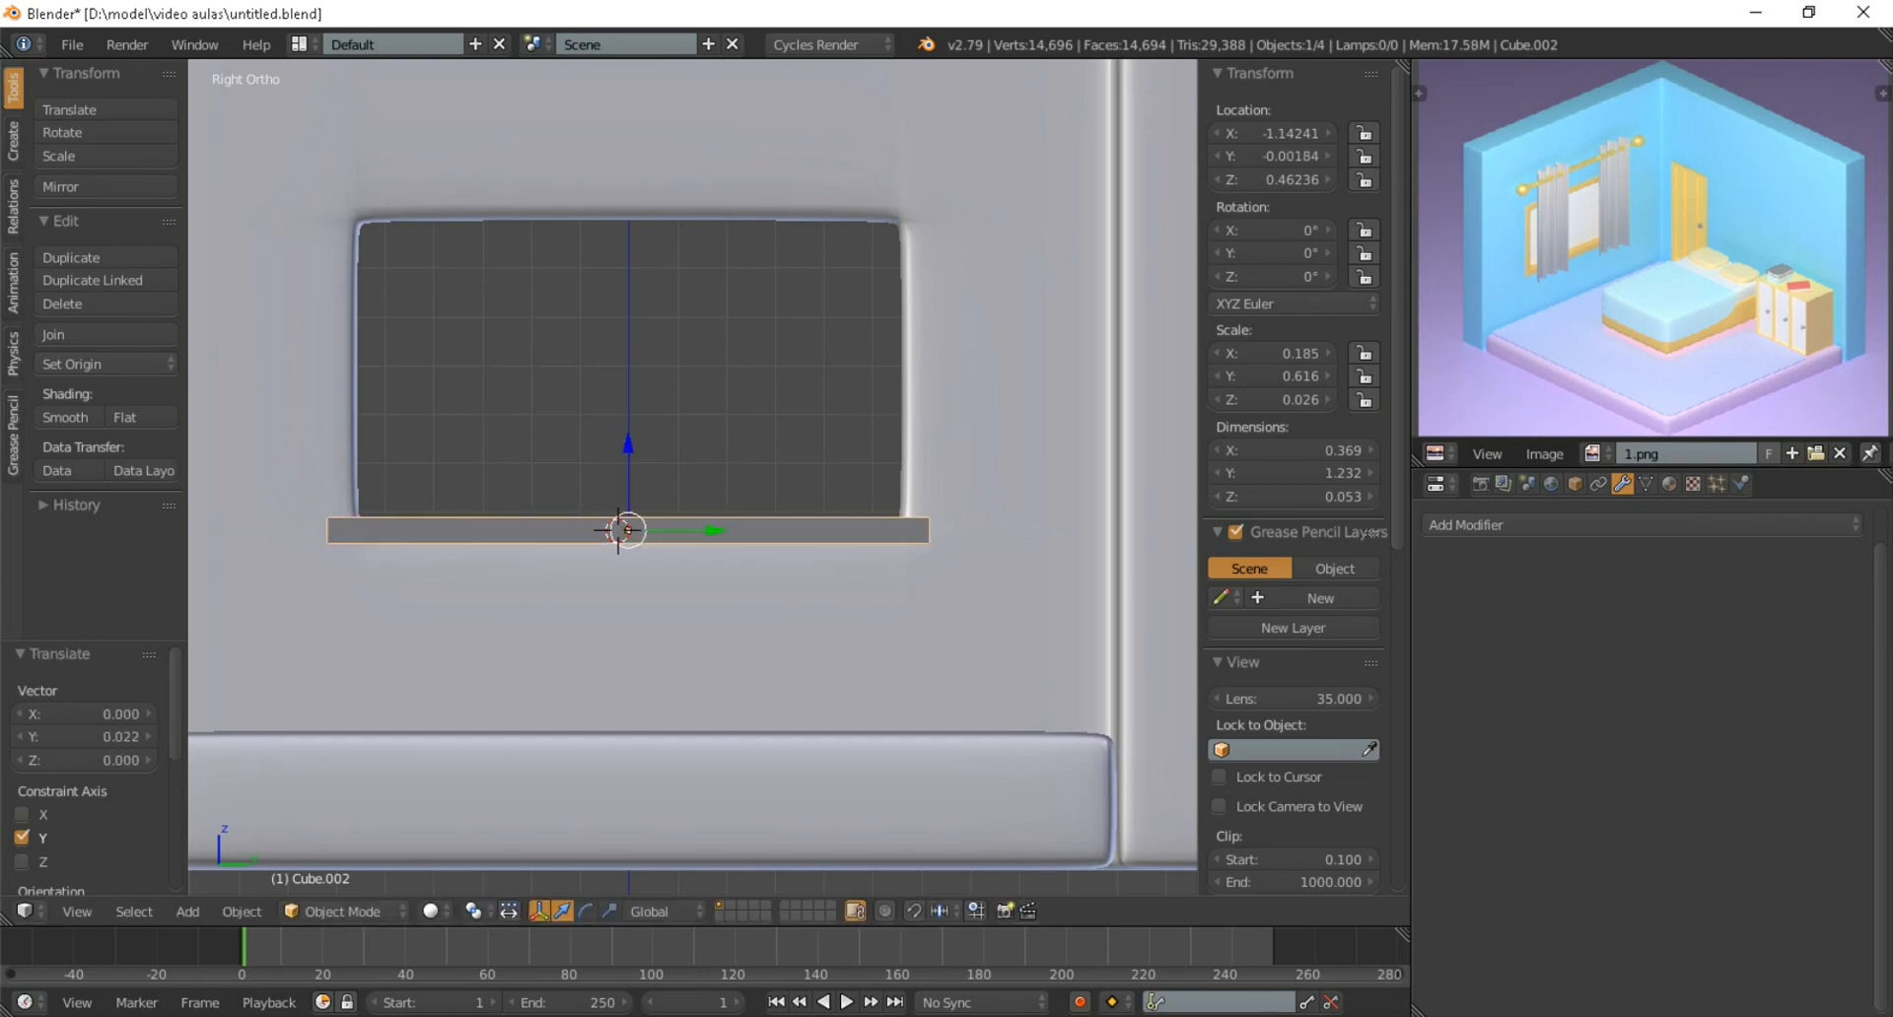
pyautogui.press('s')
pyautogui.press('y')
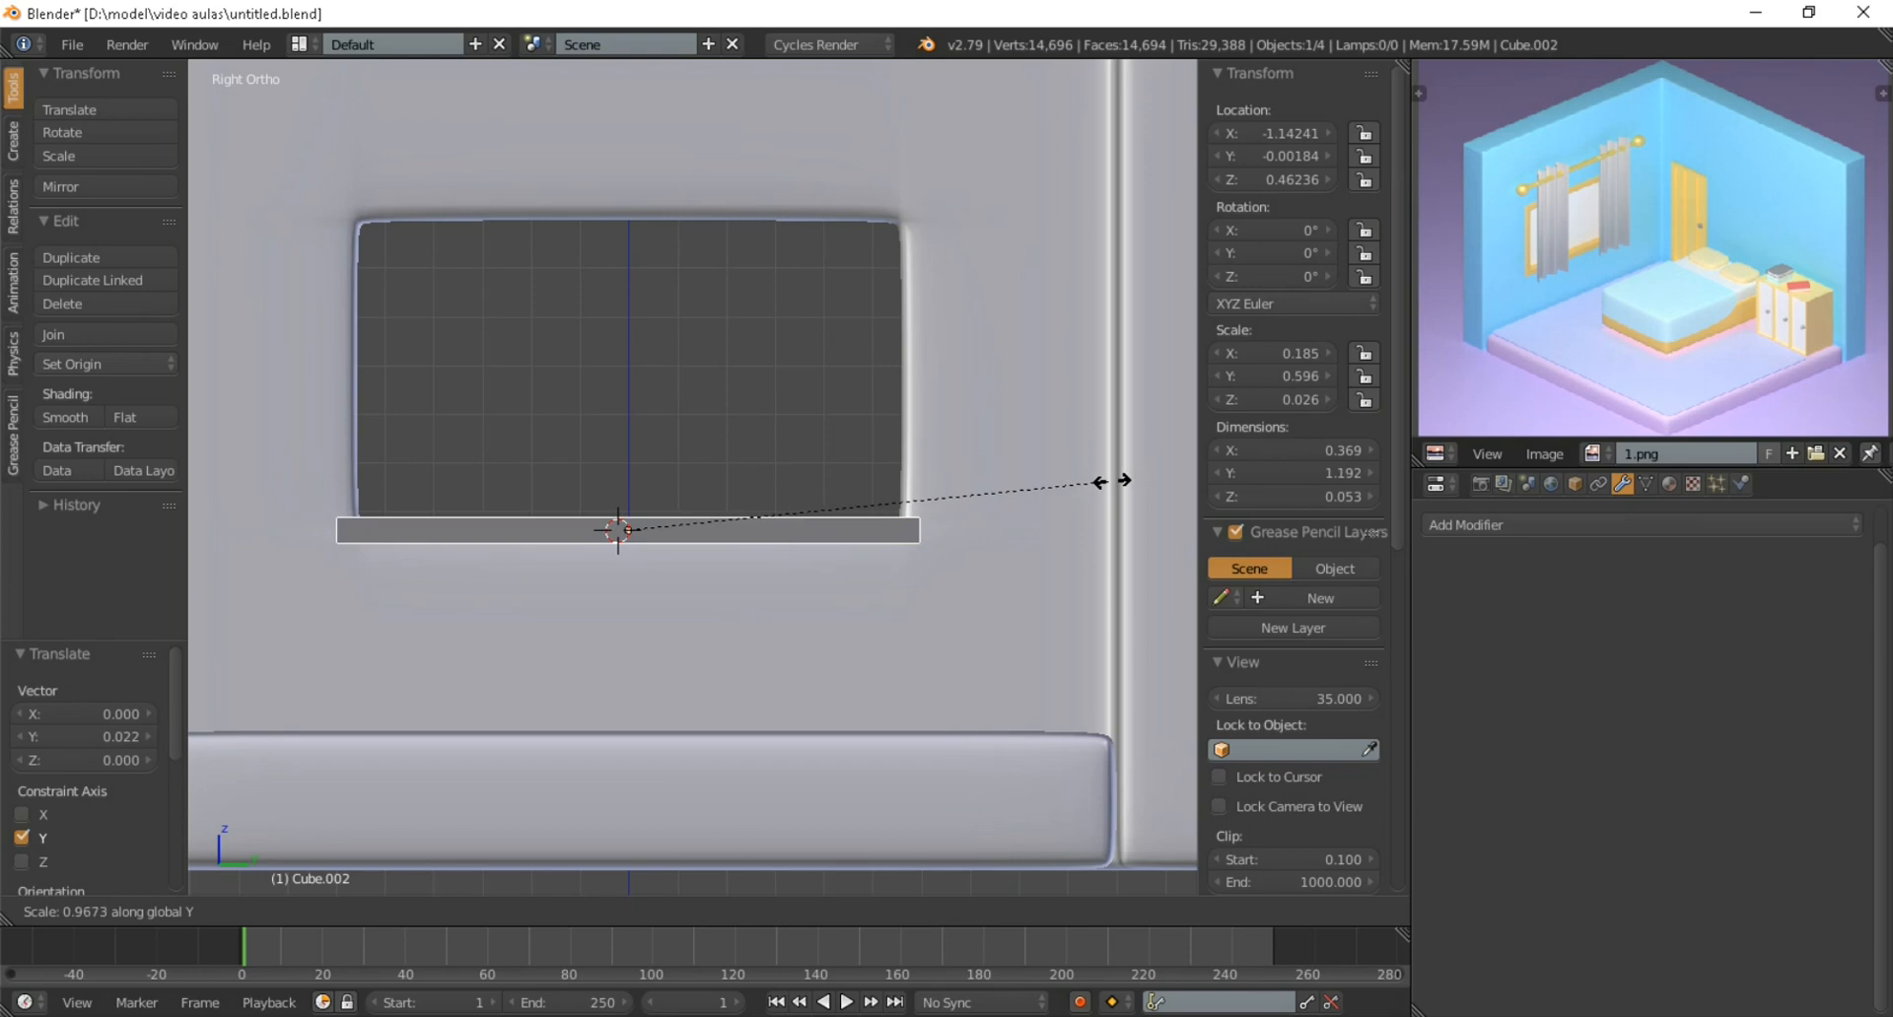
pyautogui.press('Return')
# Cut two edge loops across the sill's length and scale them apart along Y by about 2.718, close to its ends
pyautogui.press('Tab')
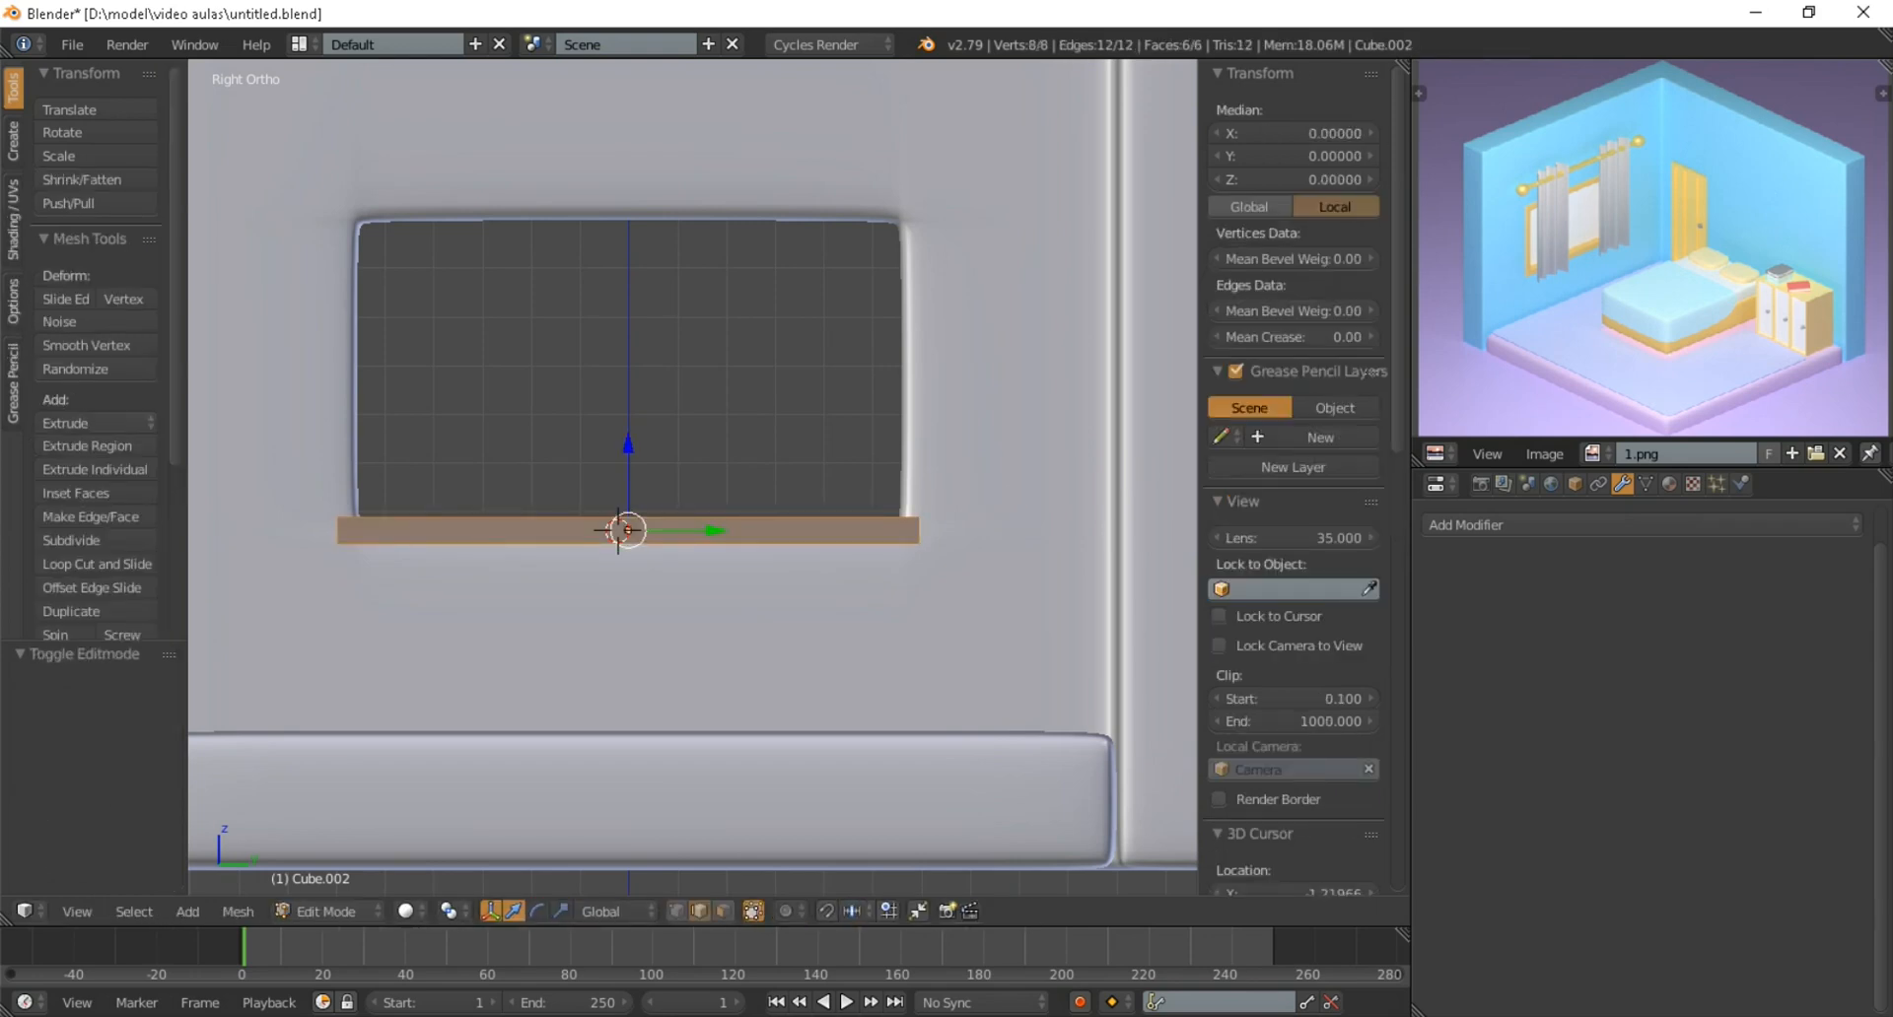
pyautogui.scroll(1, 692, 477)
pyautogui.hotkey('ctrl', 'r')
pyautogui.scroll(1, 615, 542)
pyautogui.press('Return')
pyautogui.press('Return')
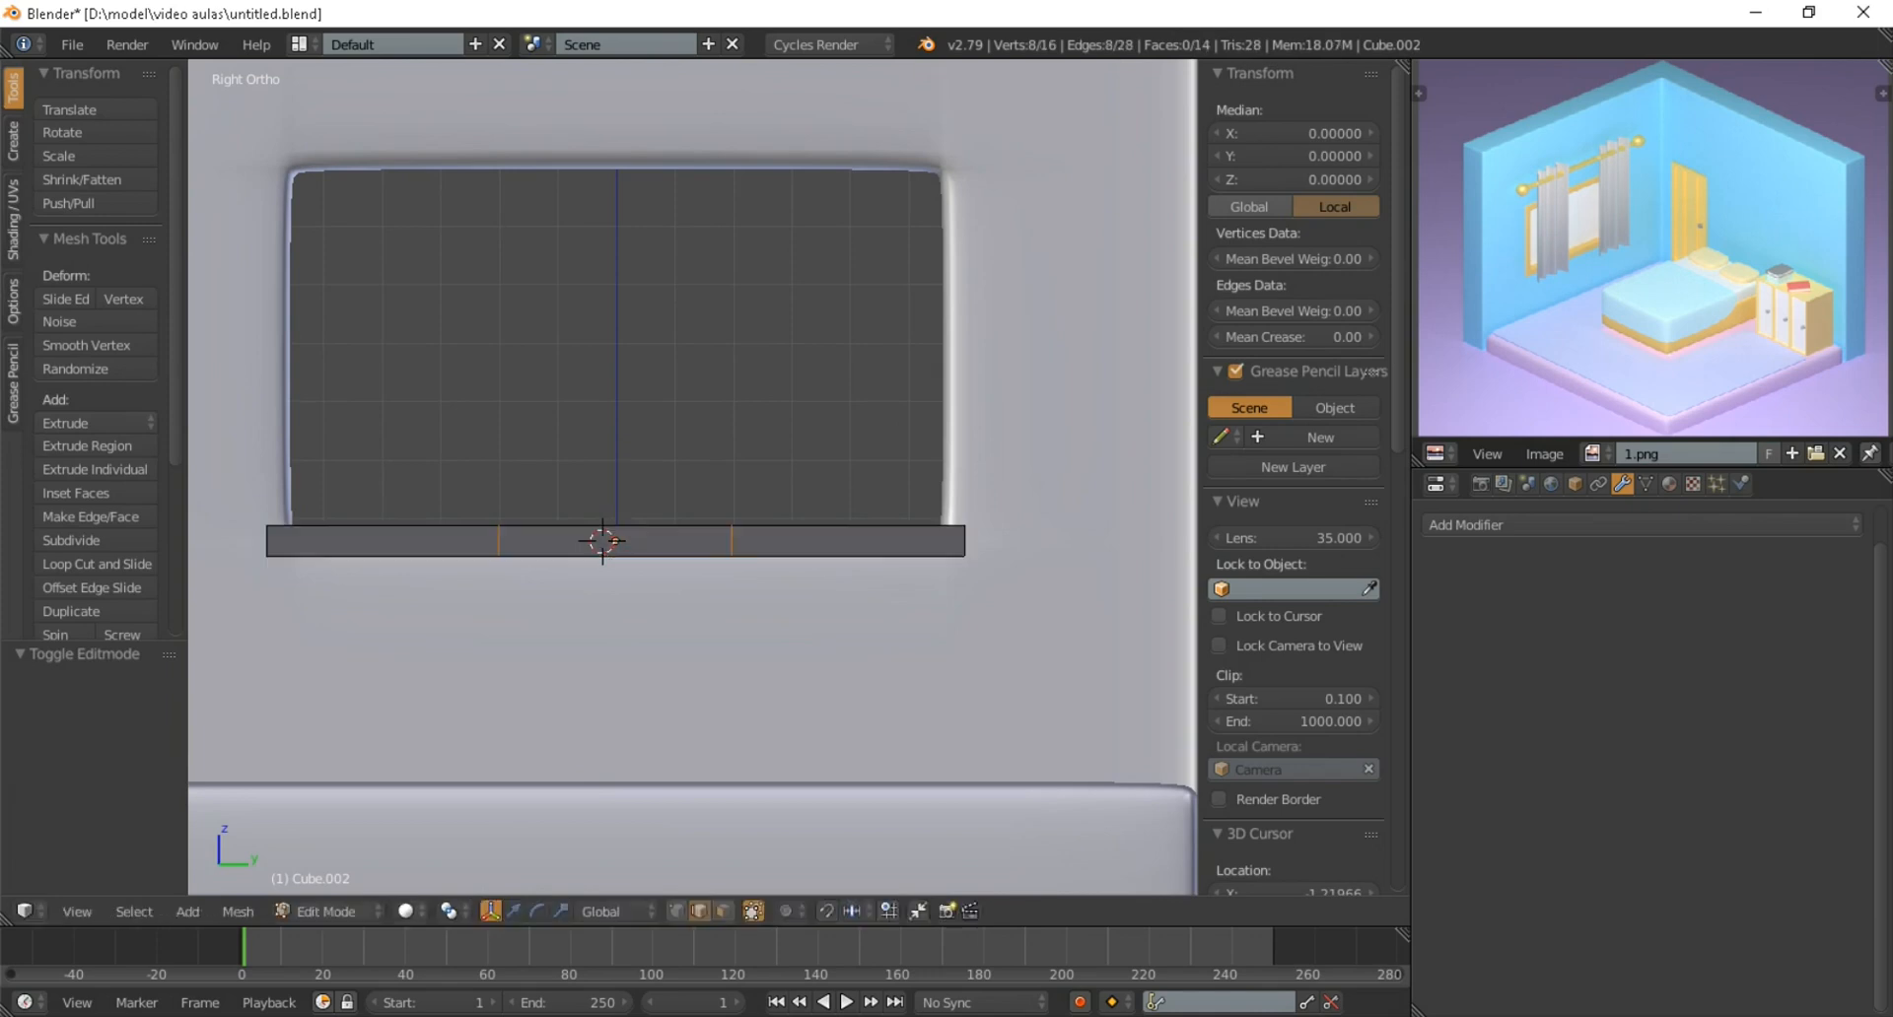
pyautogui.press('s')
pyautogui.press('y')
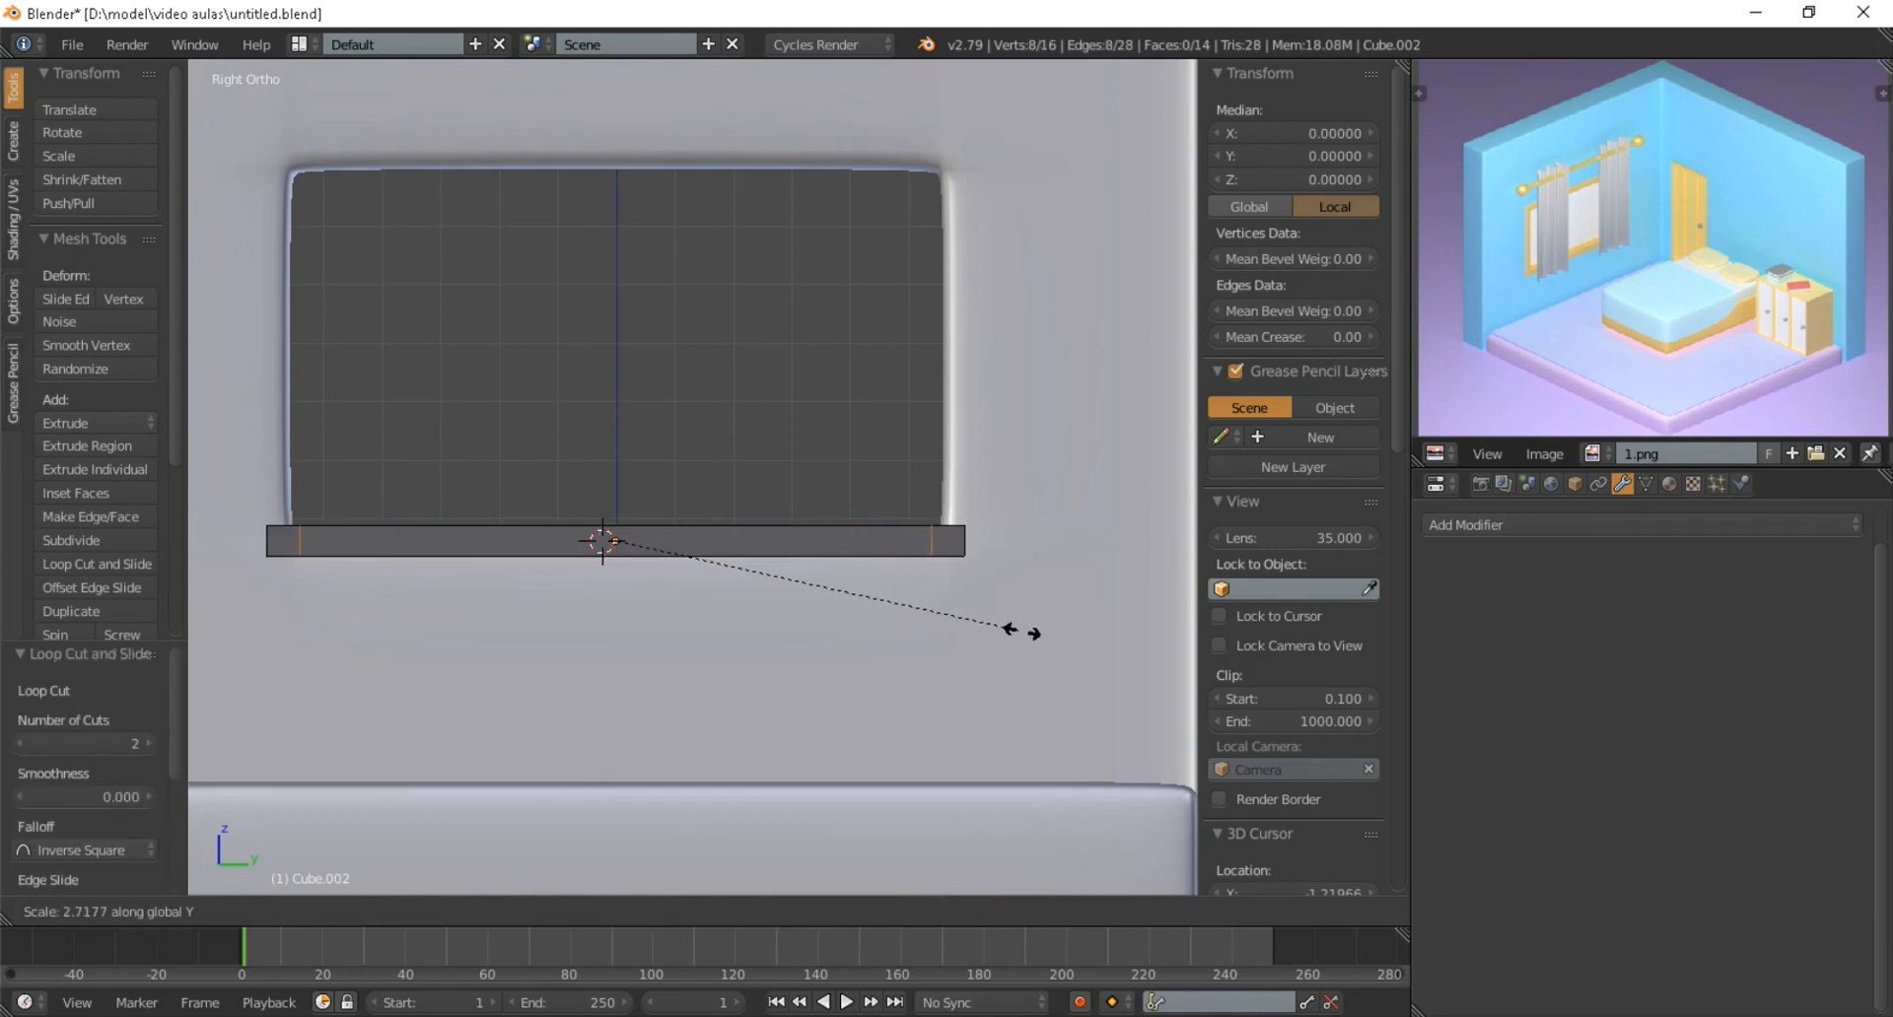
pyautogui.click(1022, 631)
# Extrude the top faces at both ends of the sill upward by about 0.652 to form the window frame's side posts
pyautogui.press('a')
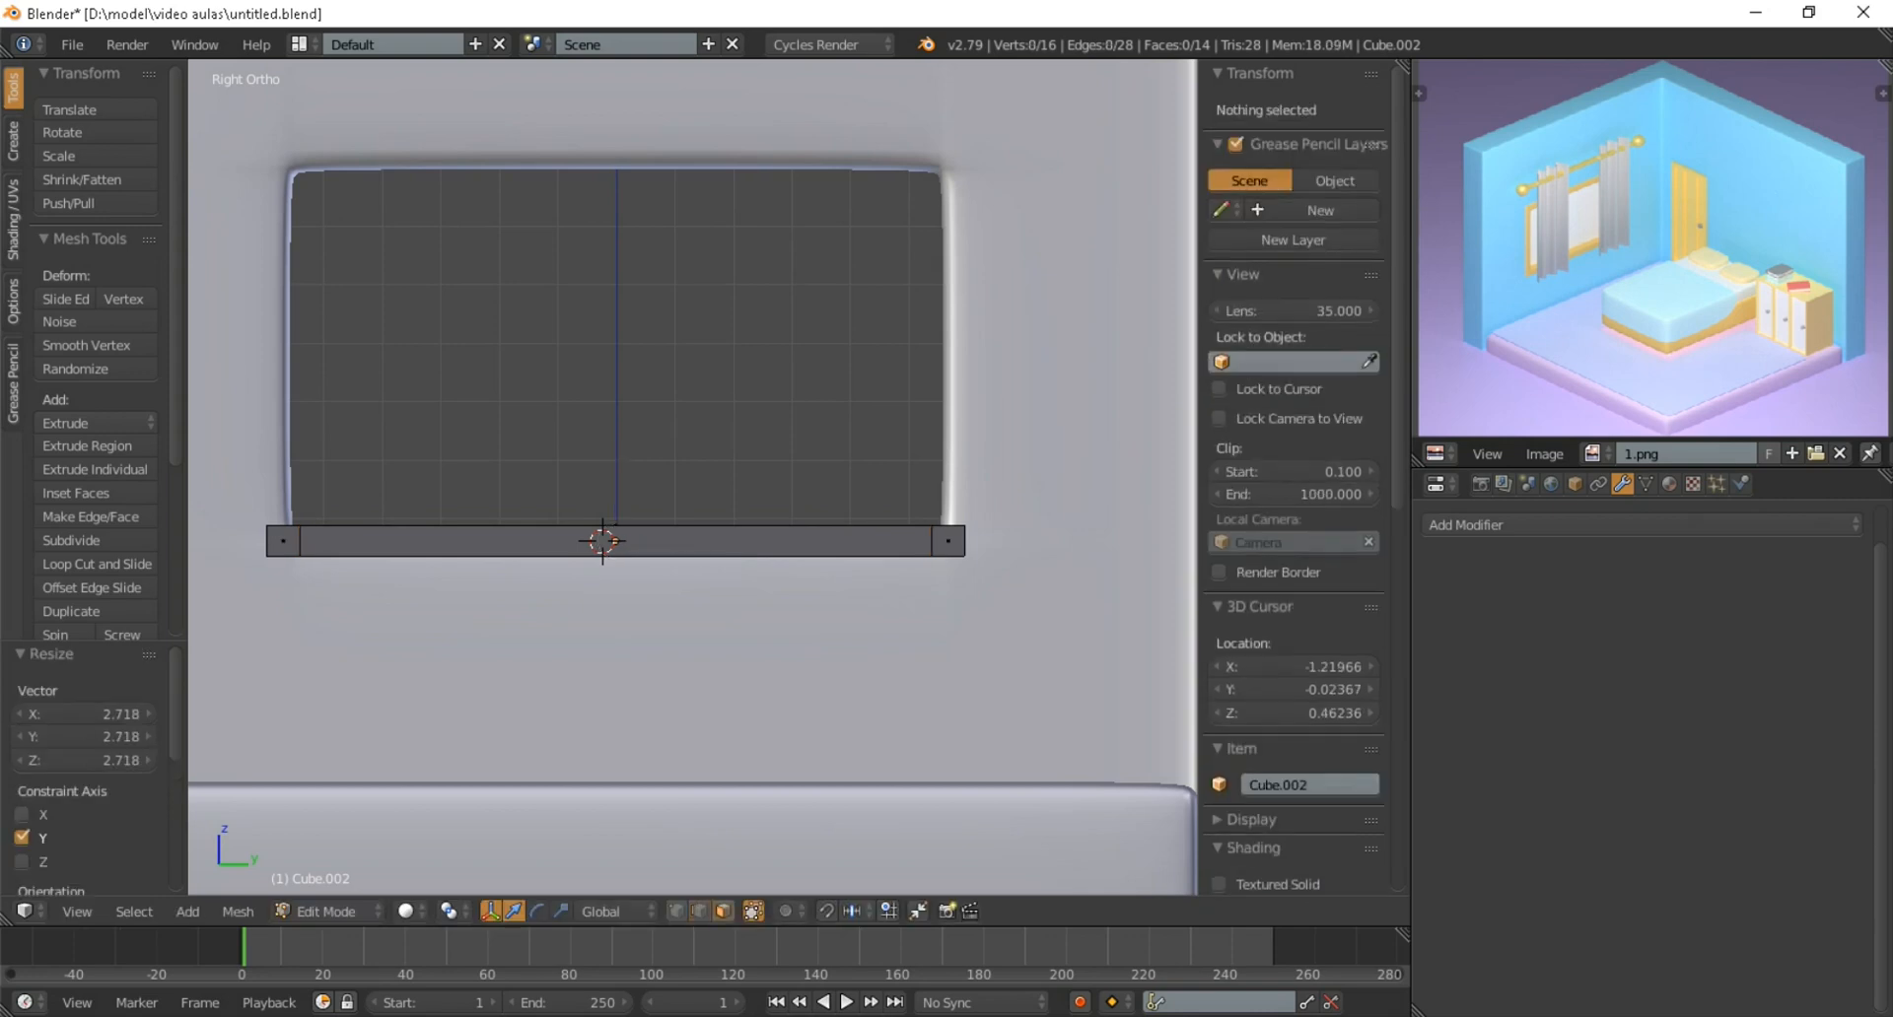
pyautogui.moveTo(598, 540); pyautogui.dragTo(571, 463, button='middle')
pyautogui.rightClick(922, 444)
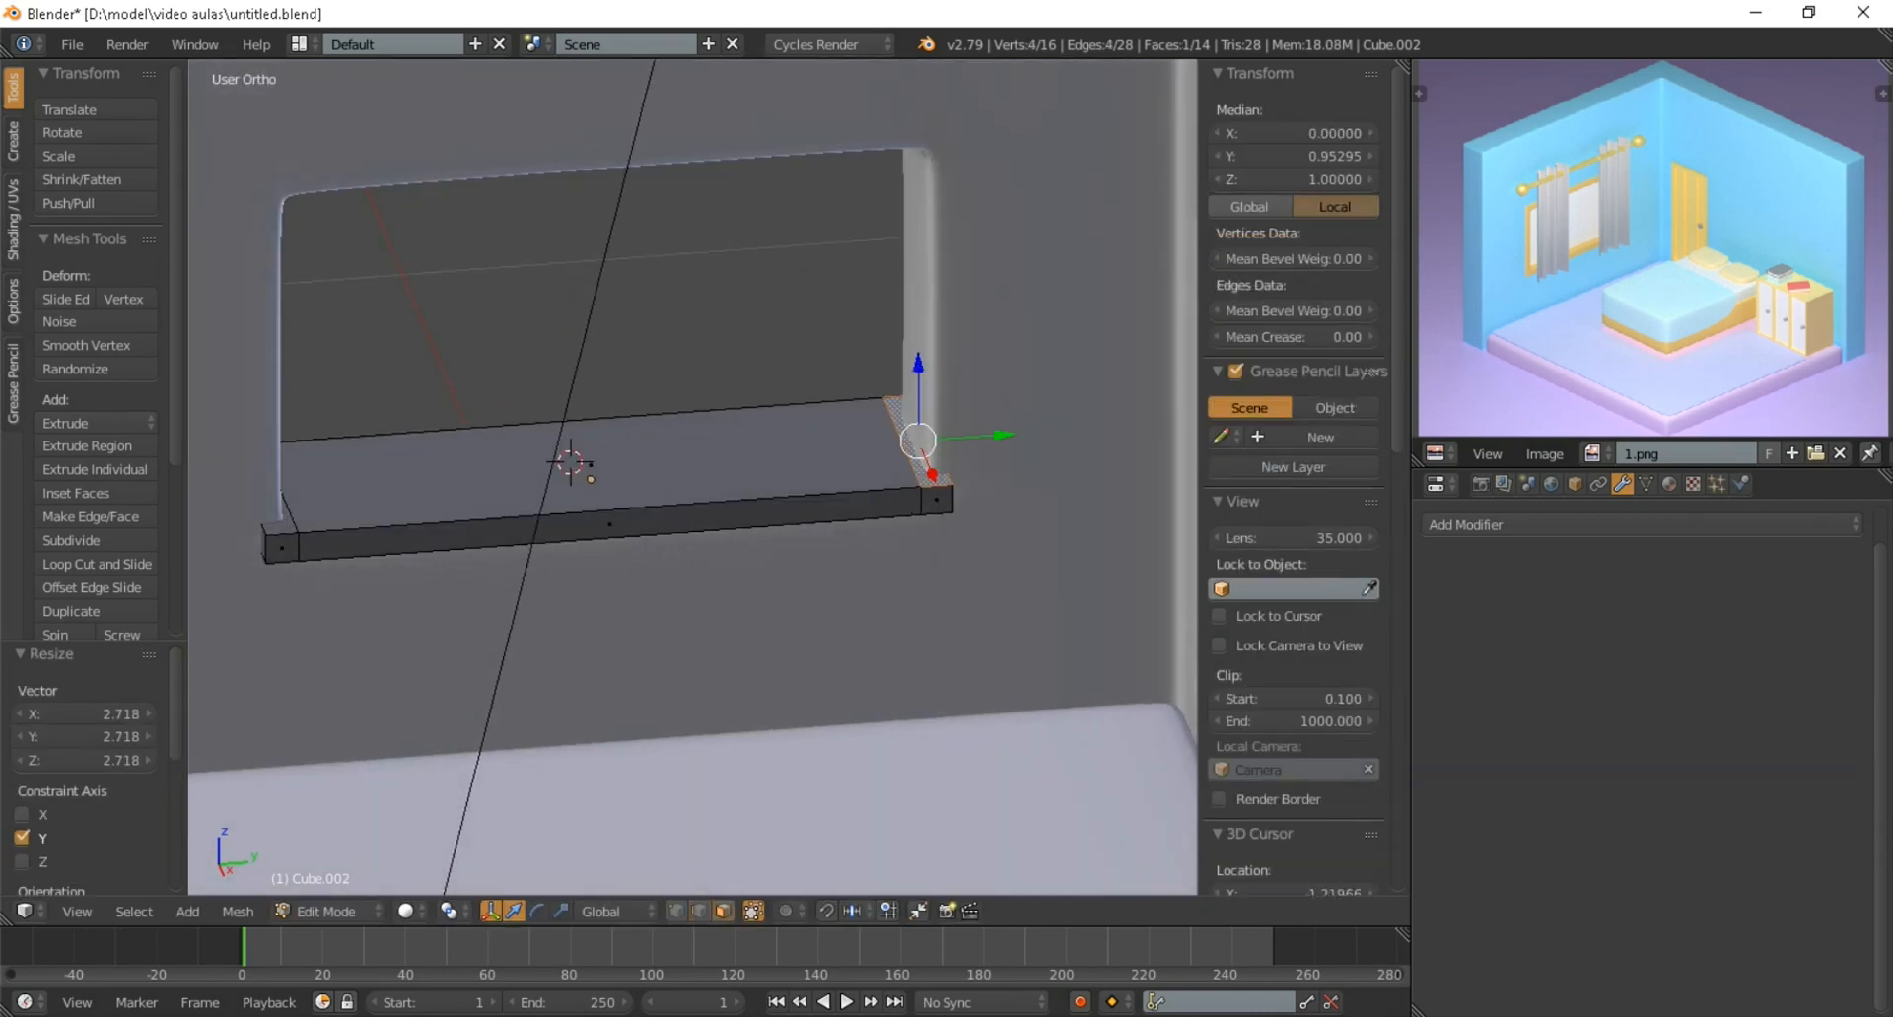
pyautogui.keyDown('shift'); pyautogui.rightClick(280, 528); pyautogui.keyUp('shift')
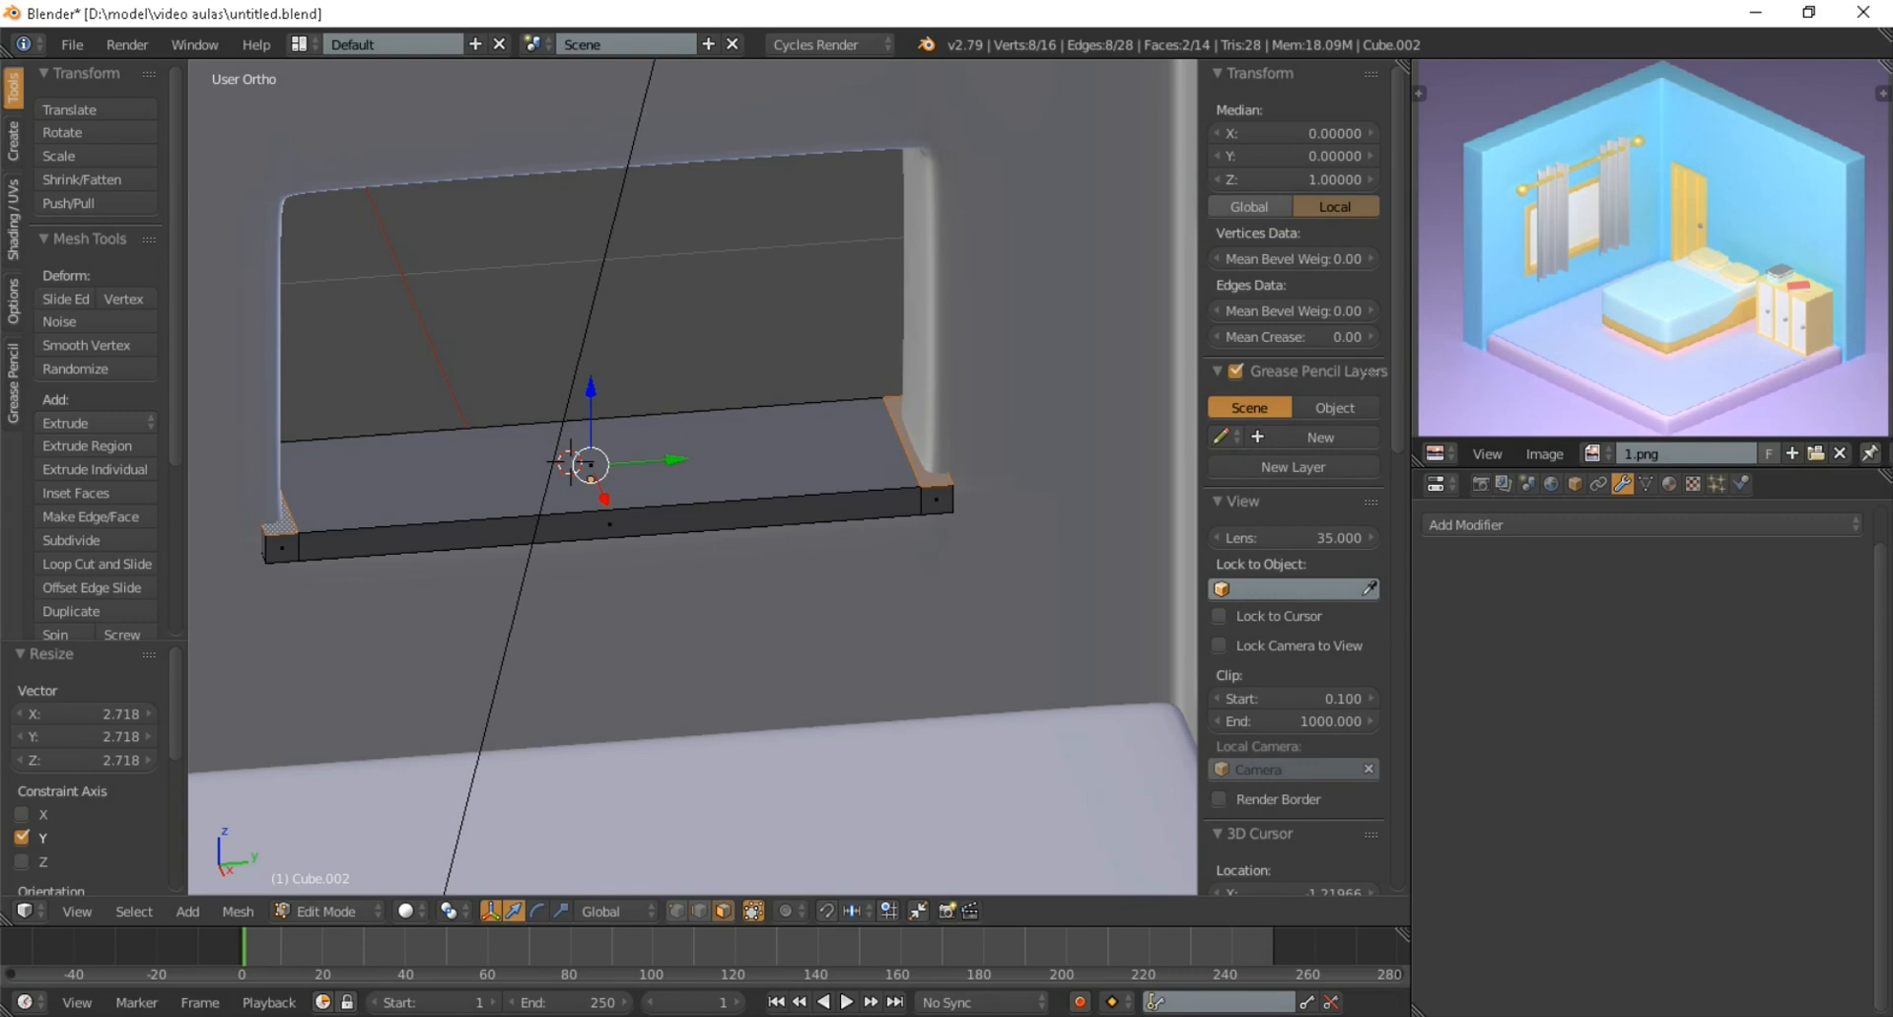
pyautogui.press('KP_3')
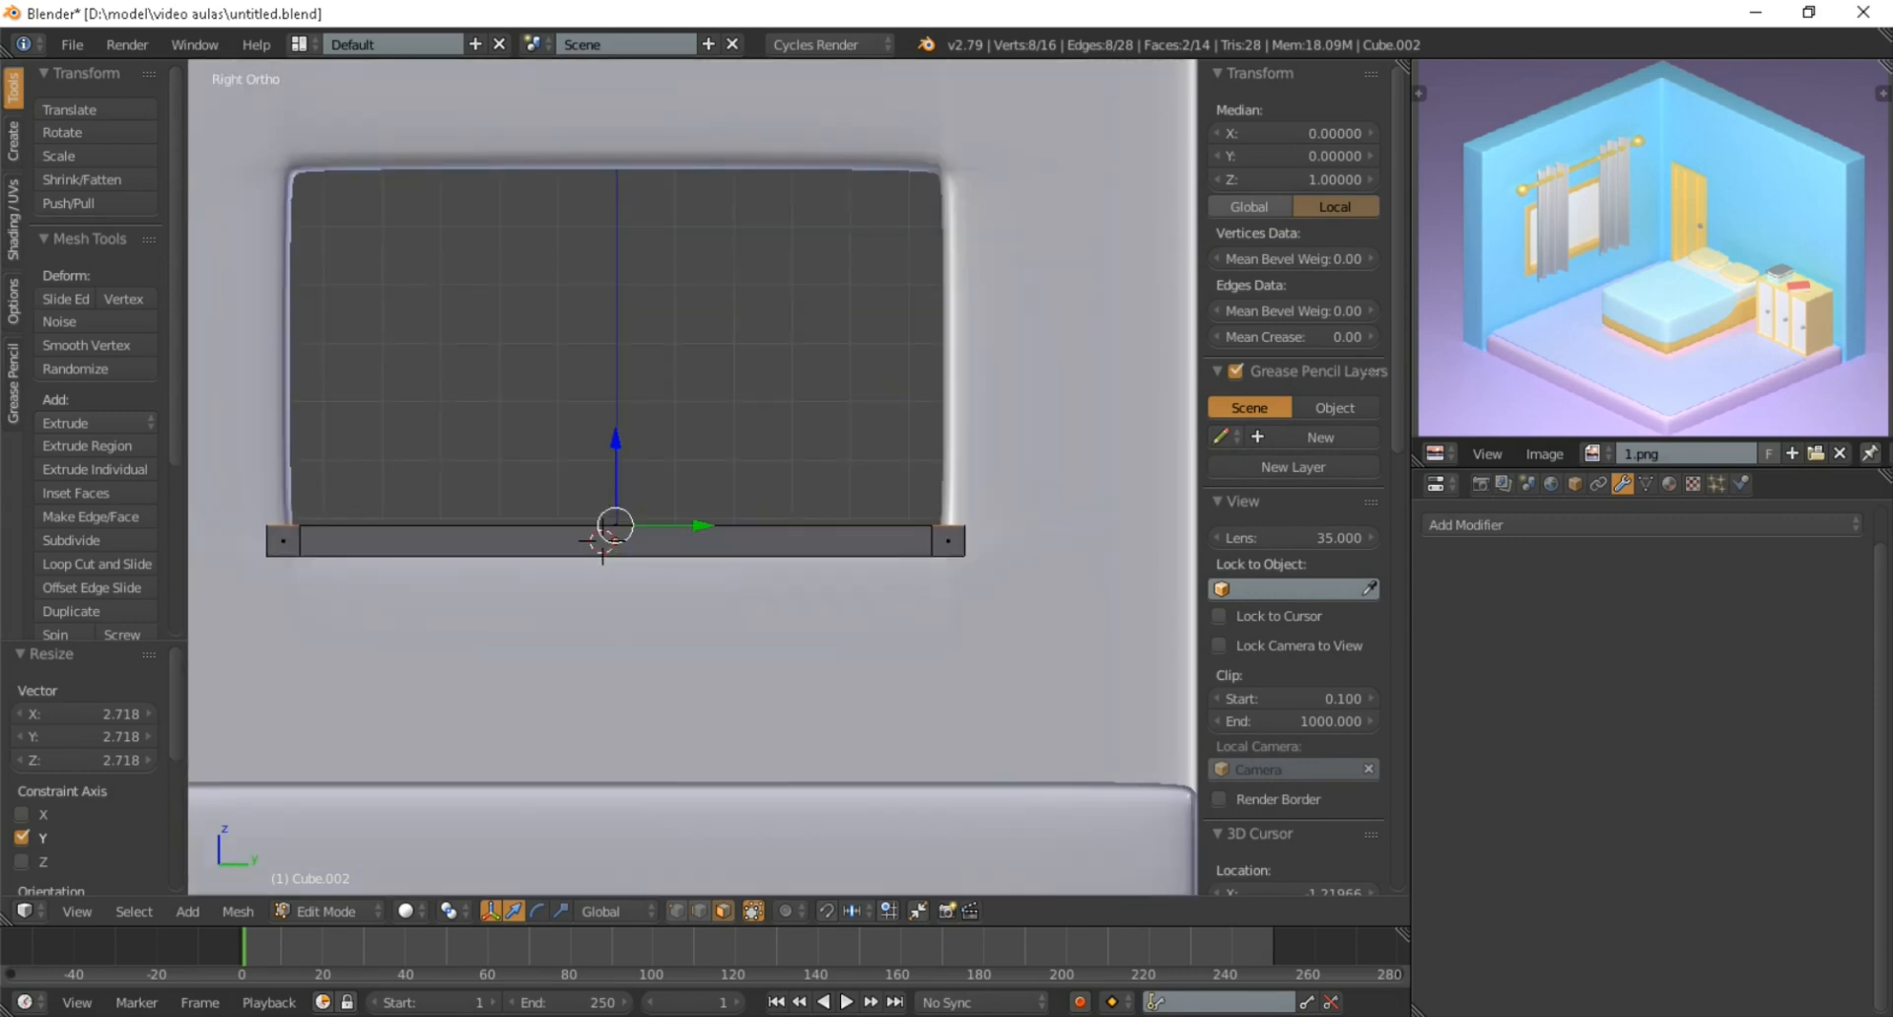
pyautogui.scroll(-2, 733, 755)
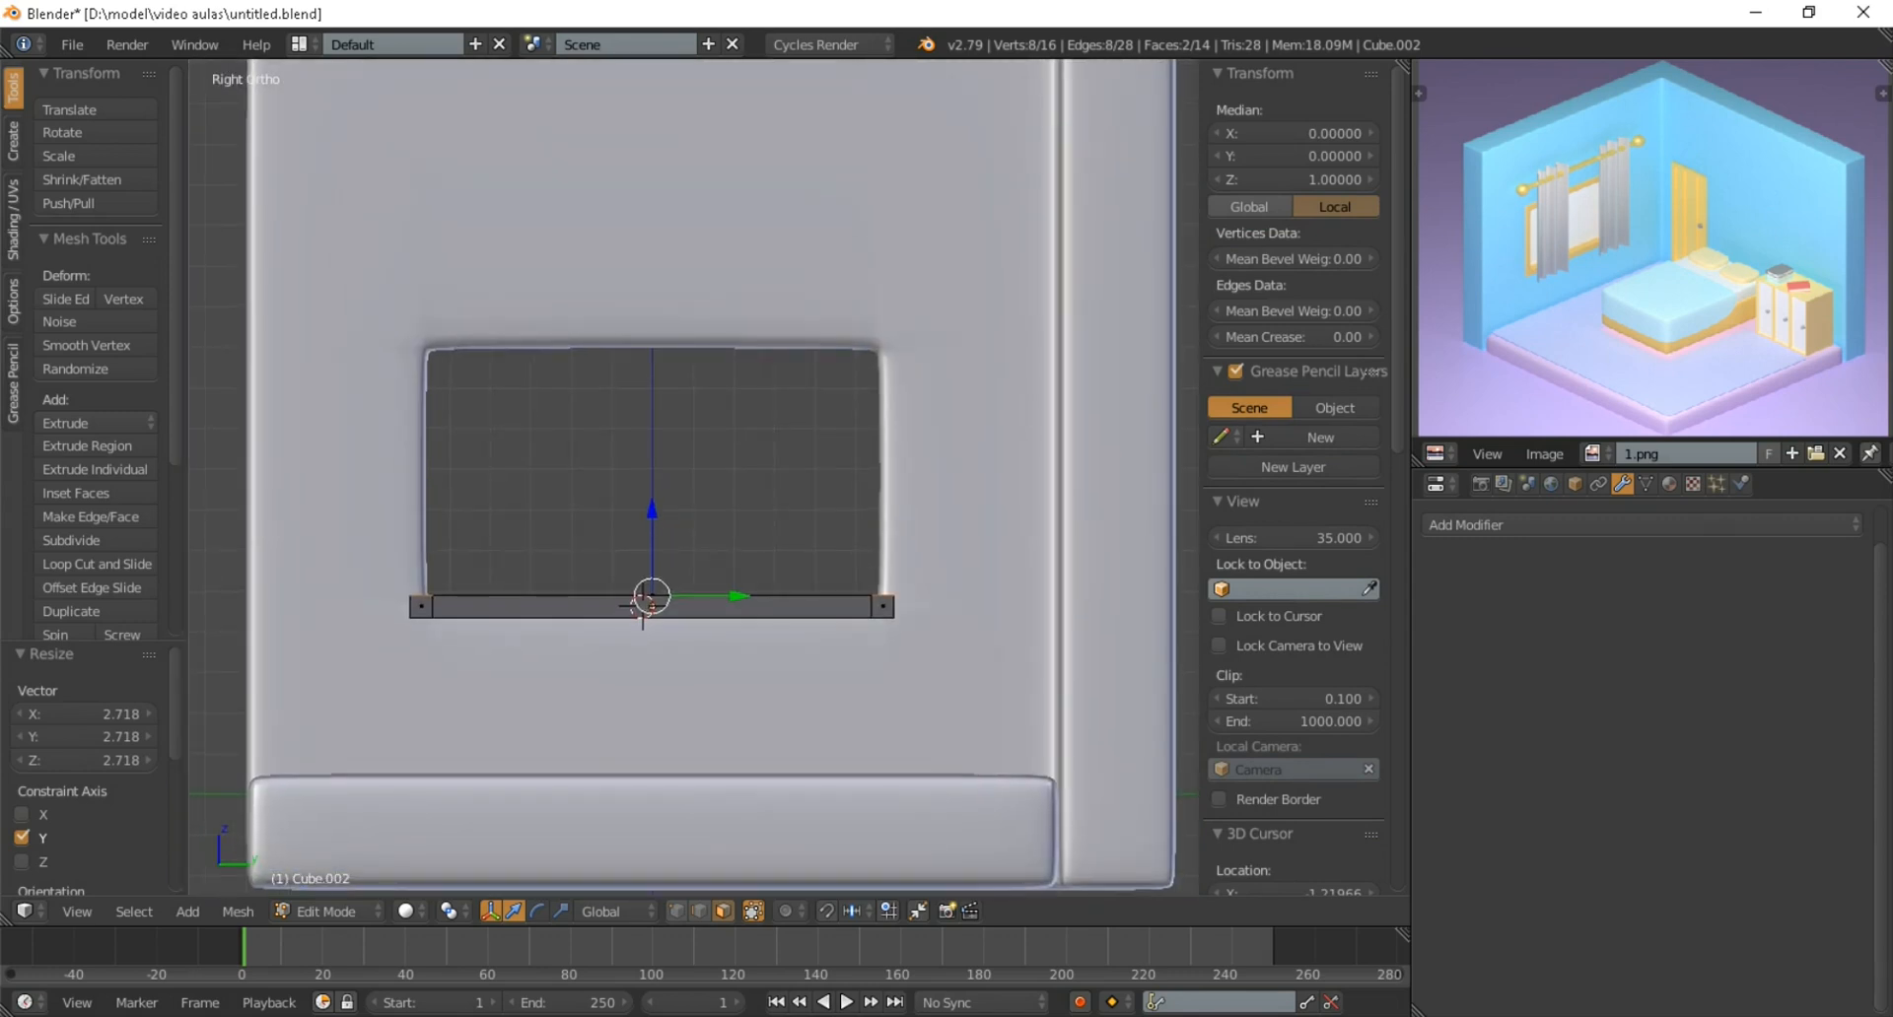
pyautogui.press('e')
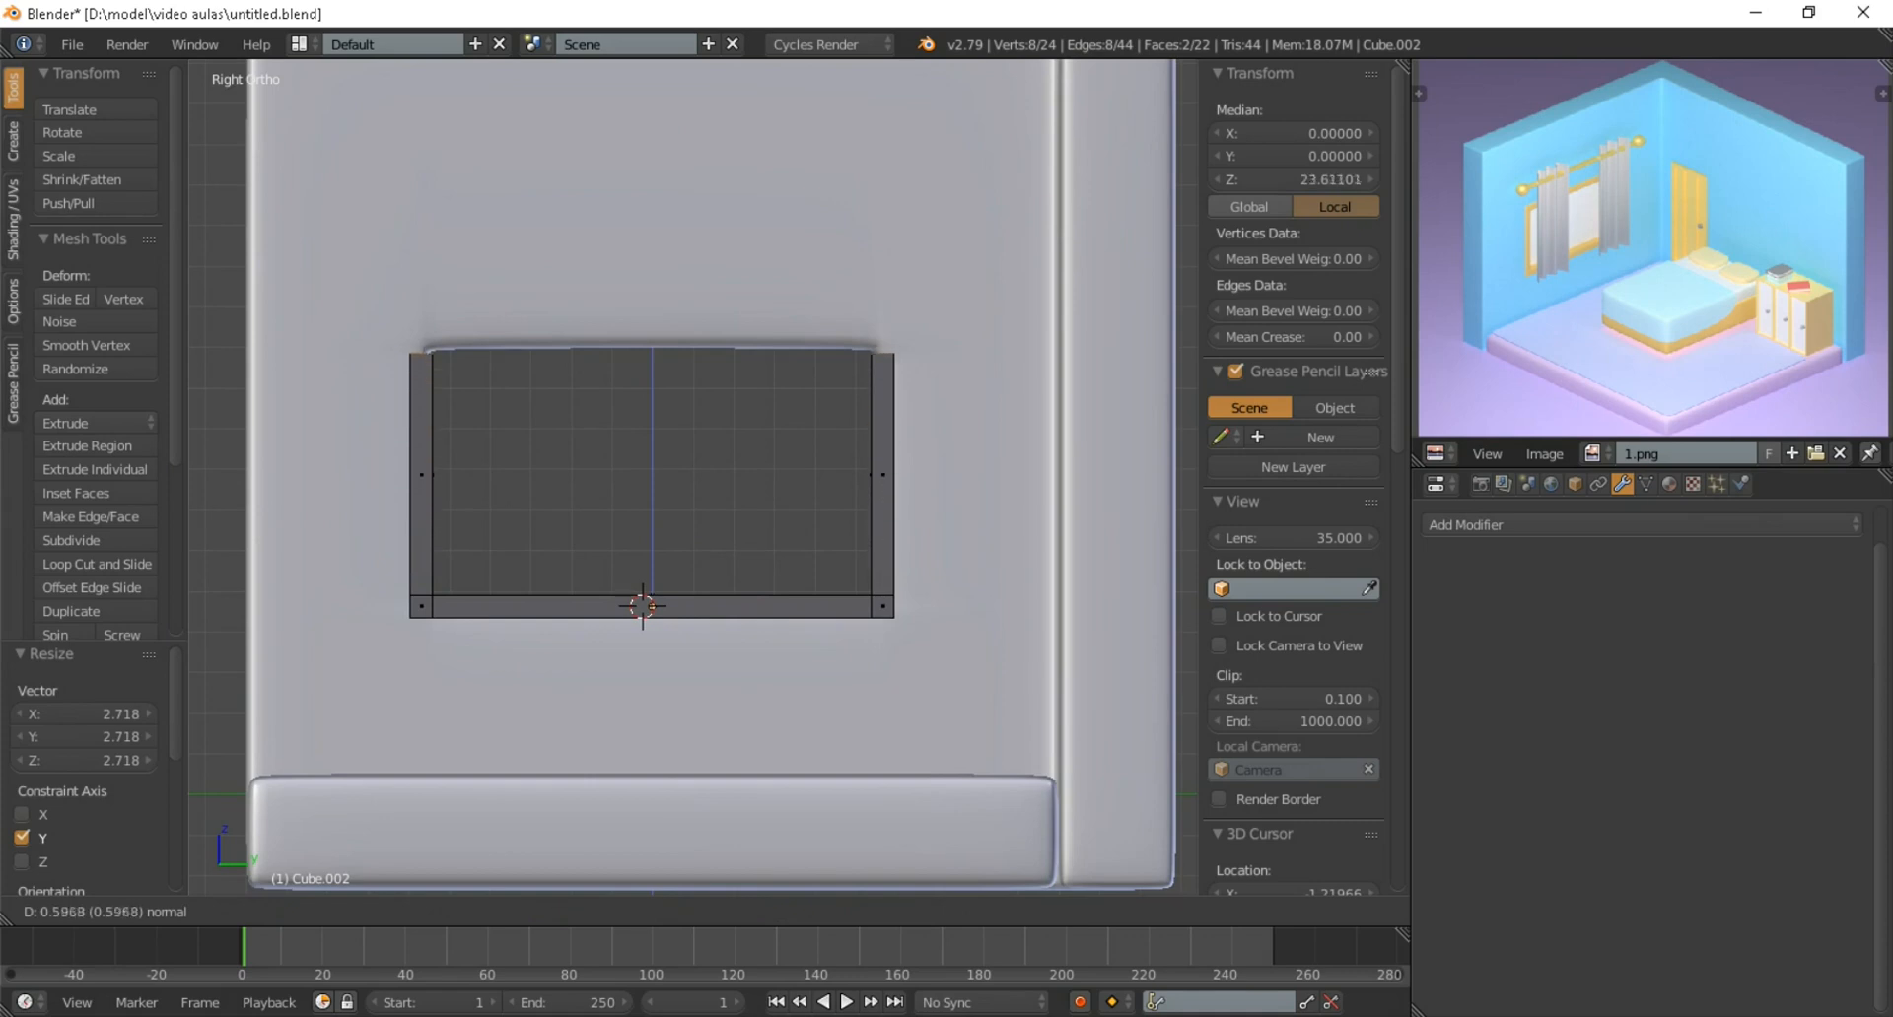
pyautogui.press('Return')
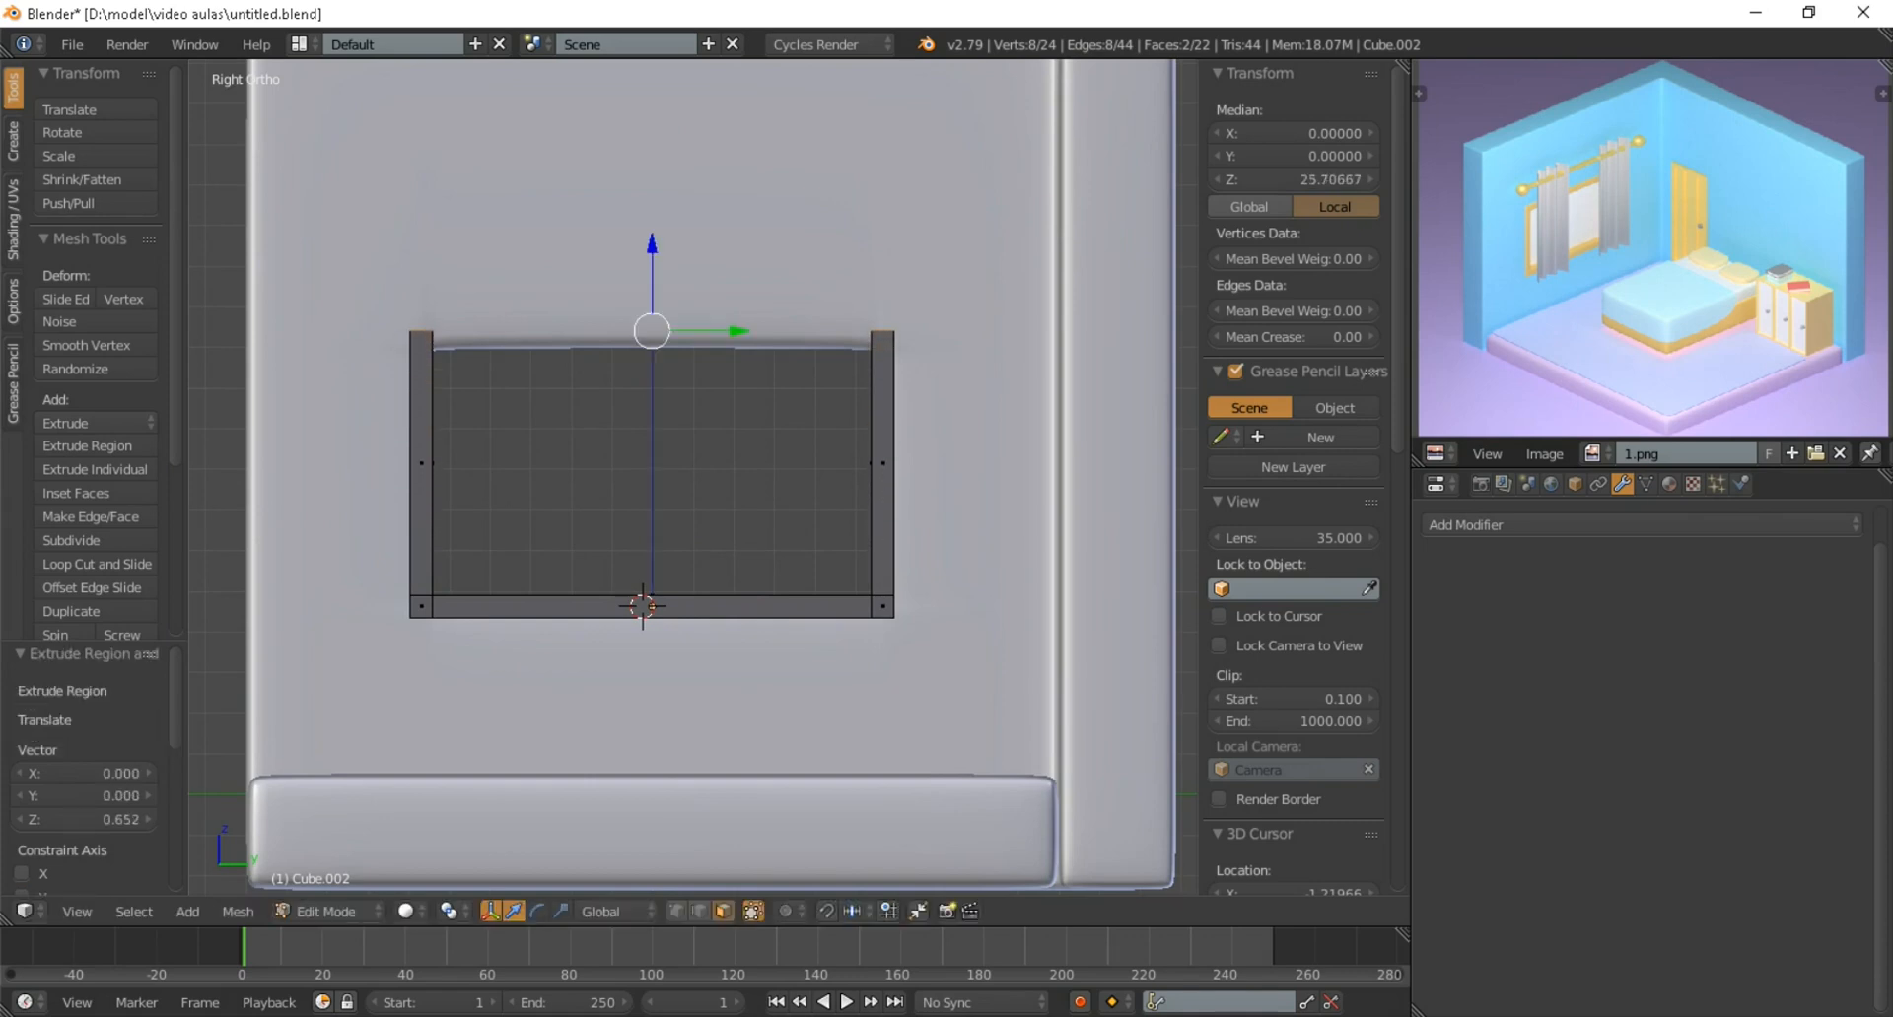
# Cut one edge loop around the window frame's left post, close to its upper end
pyautogui.scroll(2, 685, 591)
pyautogui.hotkey('ctrl', 'r')
pyautogui.click(352, 604)
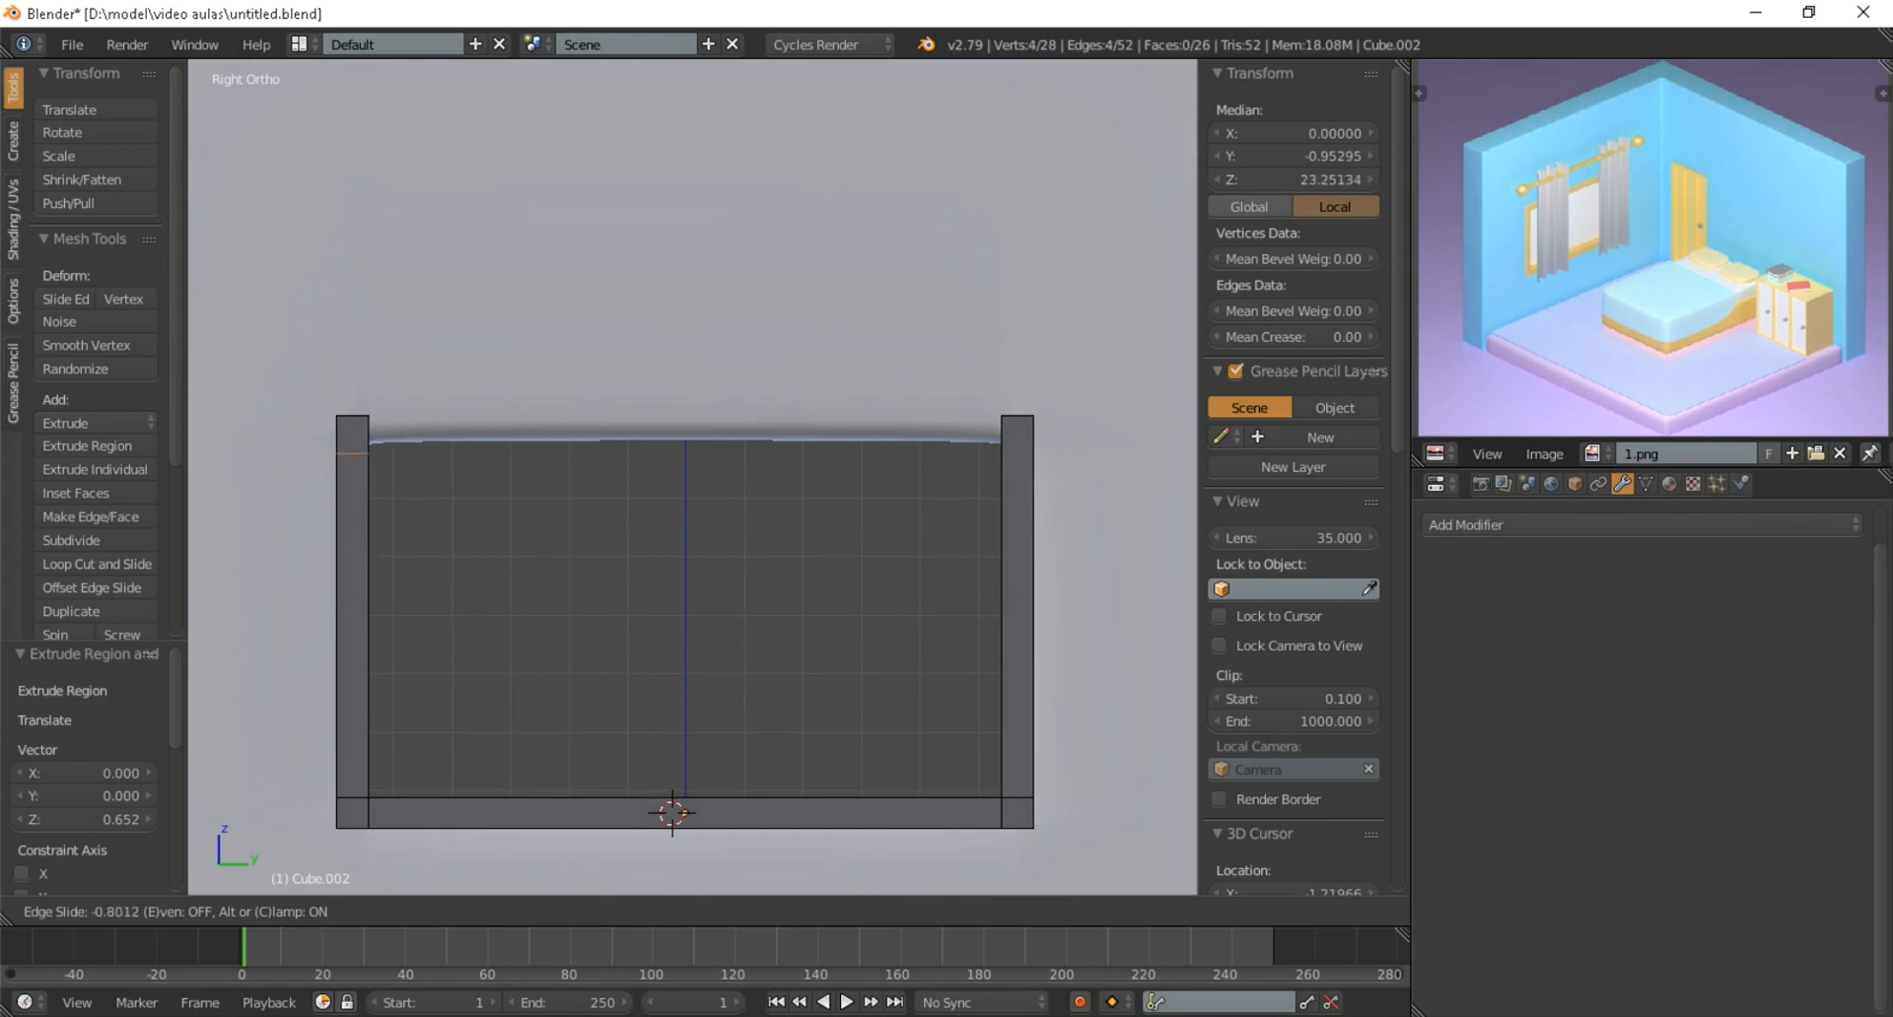
pyautogui.press('Return')
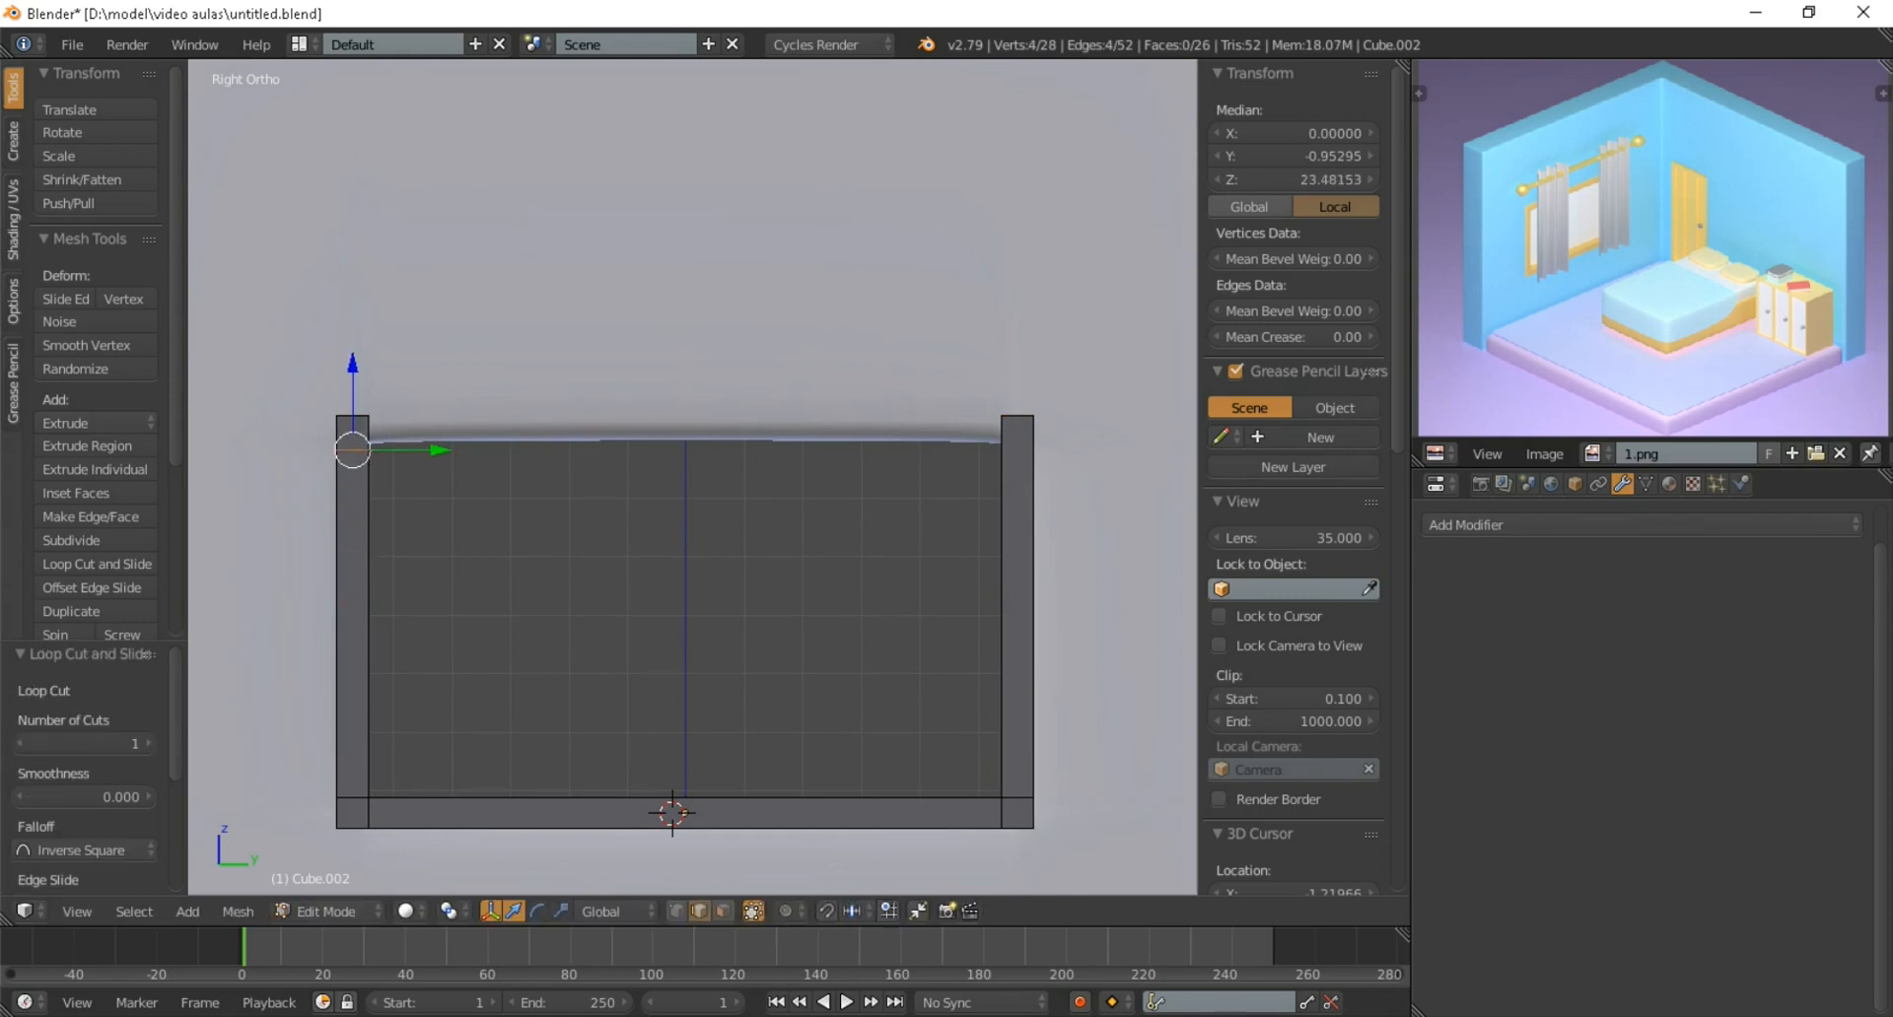
# Extrude the inner face at the left post's upper end across to the right post to form the frame's top rail
pyautogui.click(724, 911)
pyautogui.moveTo(690, 671); pyautogui.dragTo(668, 674, button='middle')
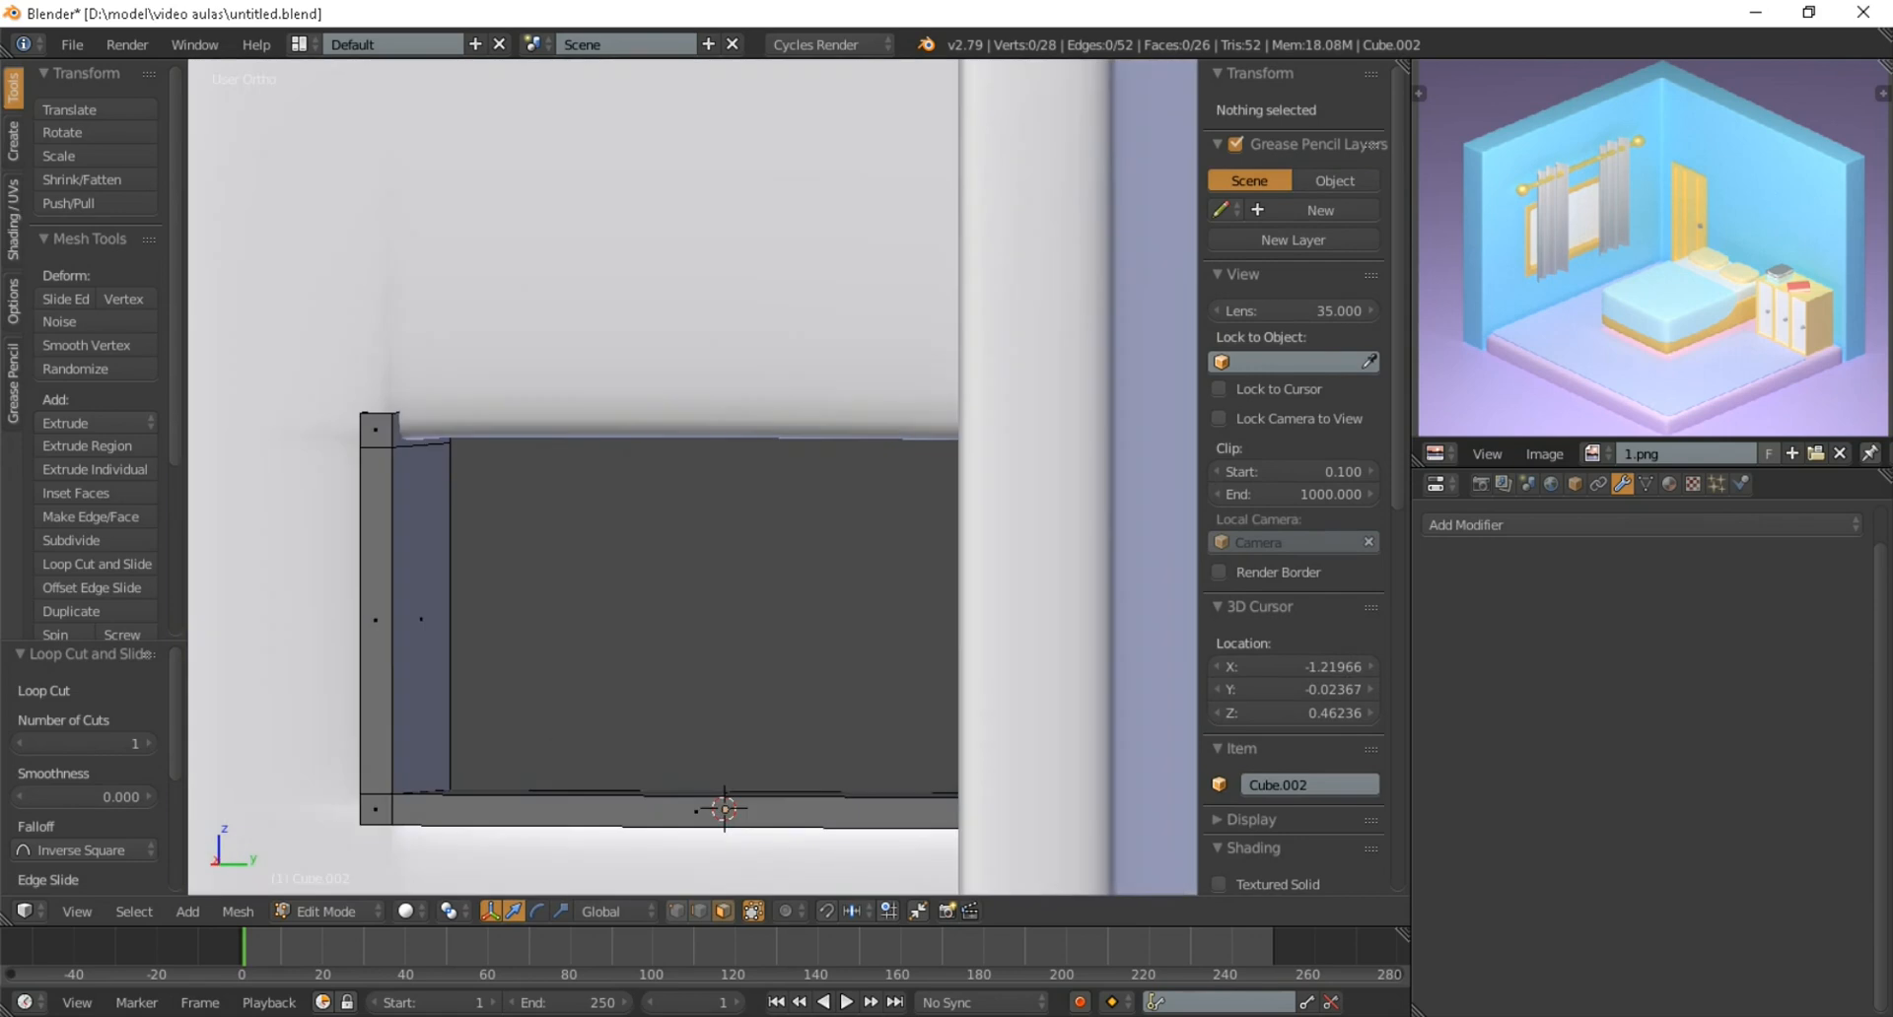
pyautogui.rightClick(421, 430)
pyautogui.press('KP_3')
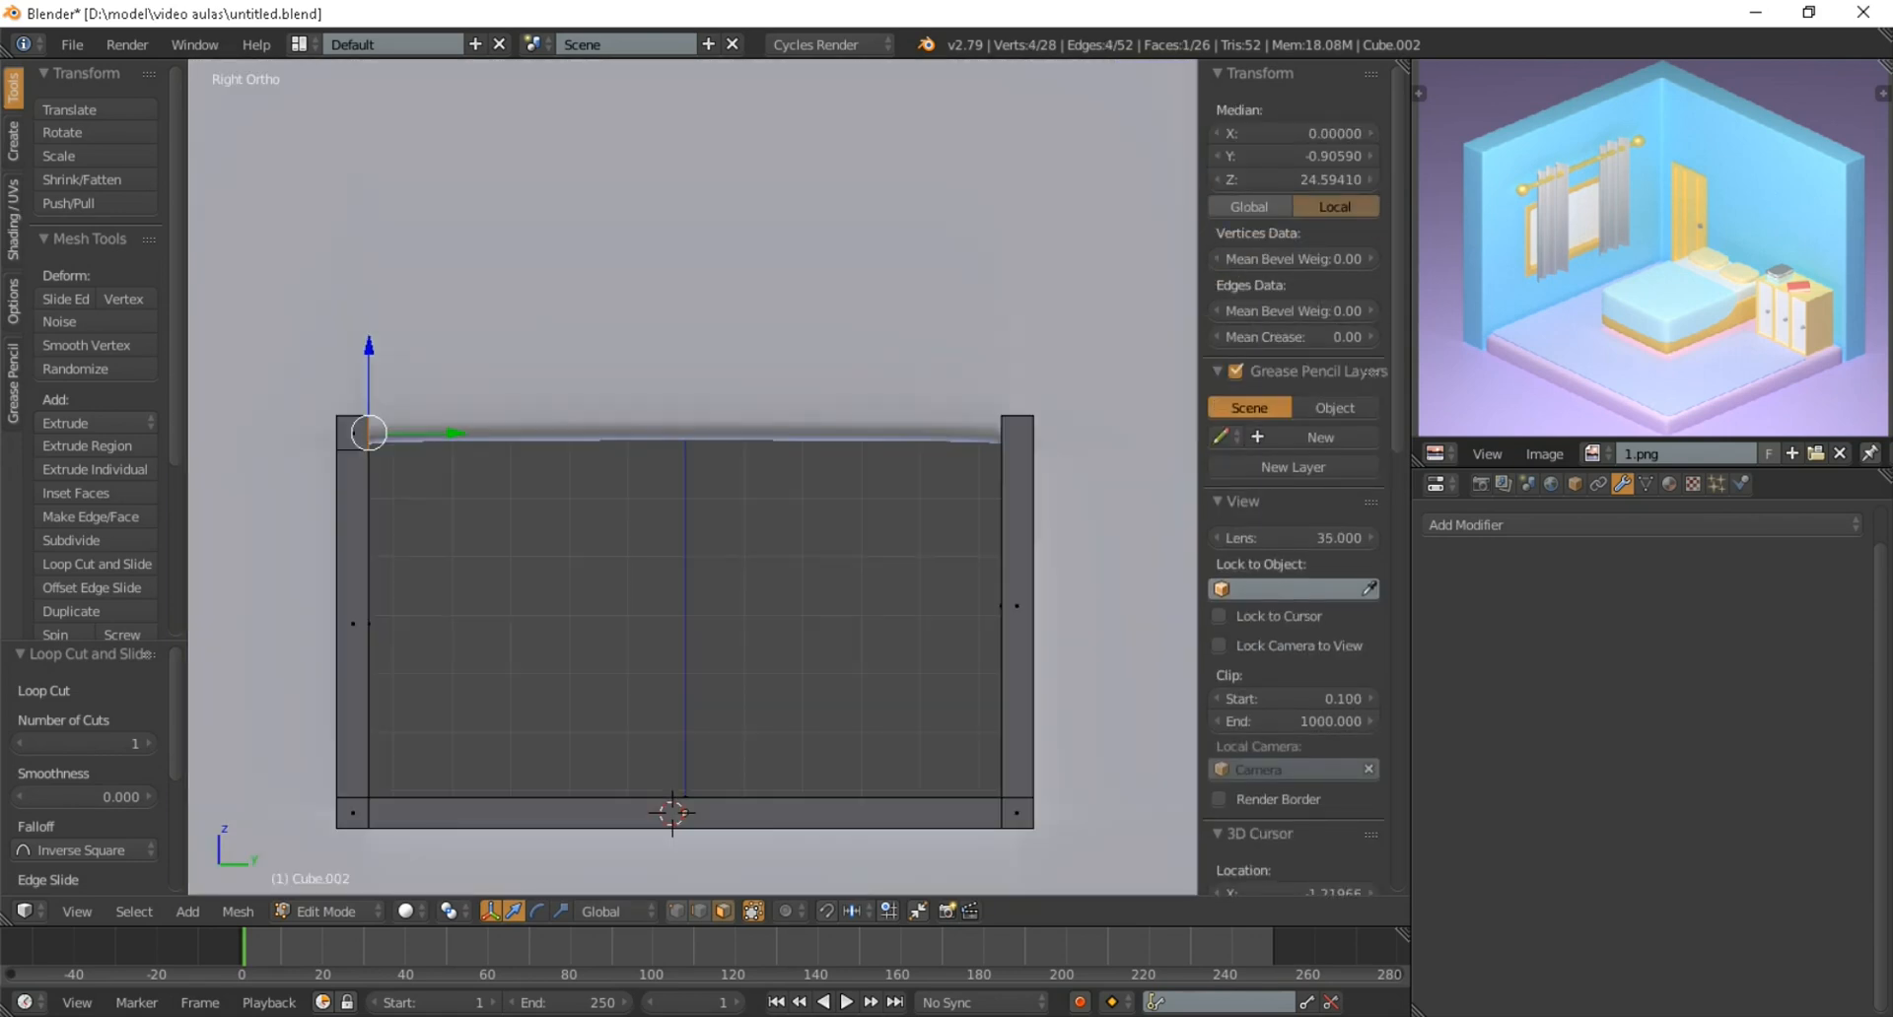
pyautogui.press('e')
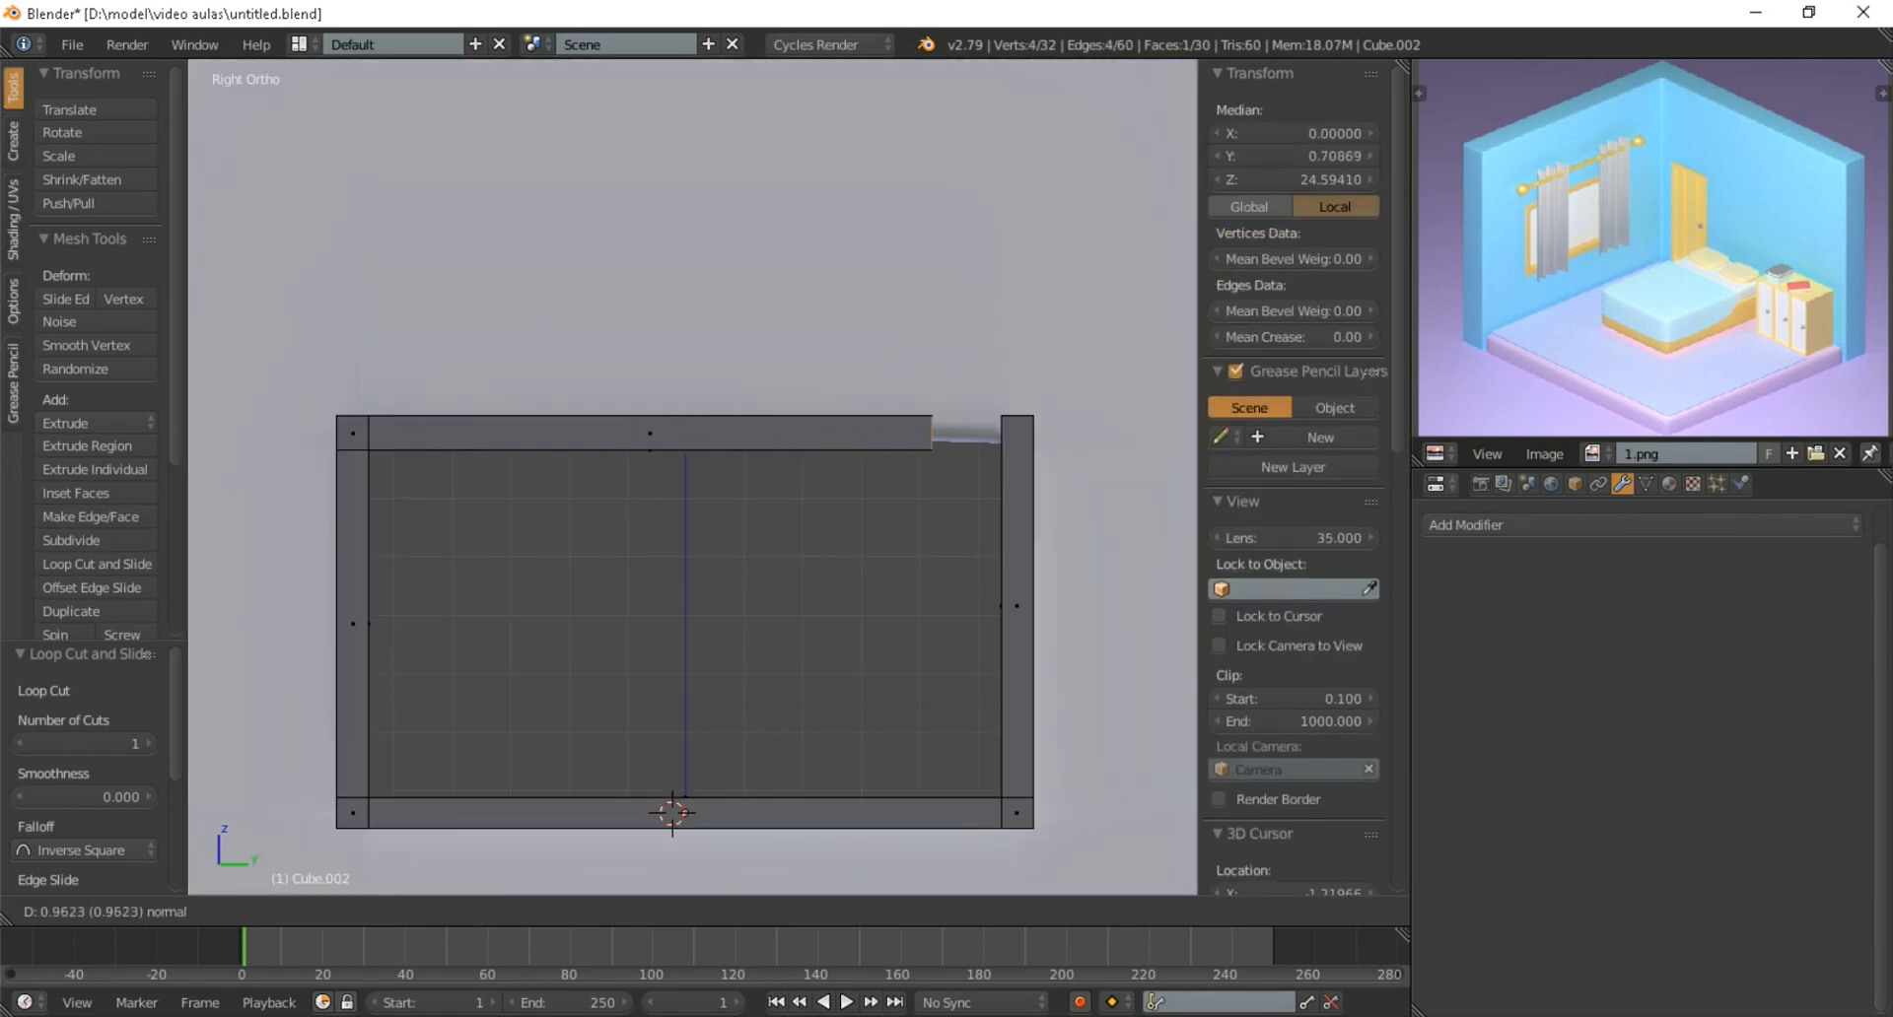
pyautogui.click(1019, 434)
# Leave mesh editing and add a Bevel modifier and a Subdivision Surface modifier to the window frame
pyautogui.press('Tab')
pyautogui.scroll(-6, 693, 477)
pyautogui.moveTo(692, 478); pyautogui.dragTo(572, 443, button='middle')
pyautogui.scroll(3, 692, 477)
pyautogui.scroll(2, 658, 469)
pyautogui.press('KP_5')
pyautogui.scroll(-4, 657, 469)
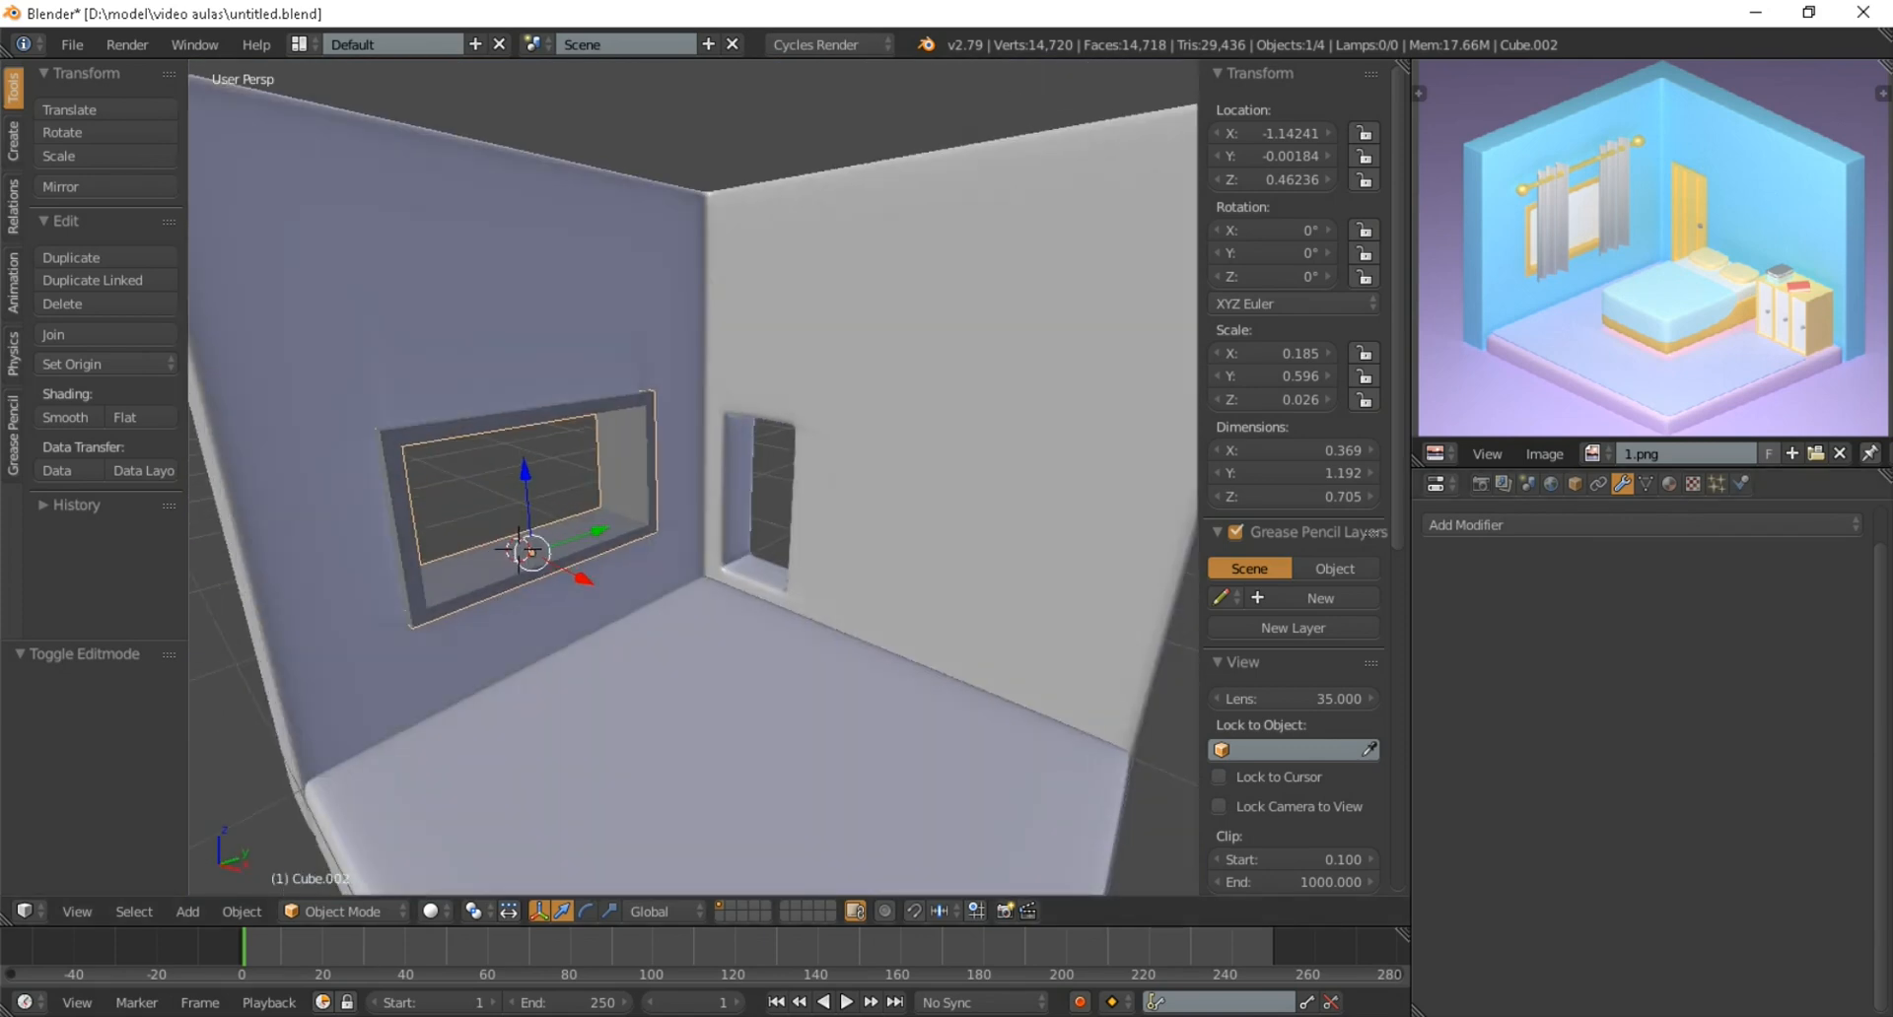
pyautogui.click(1469, 564)
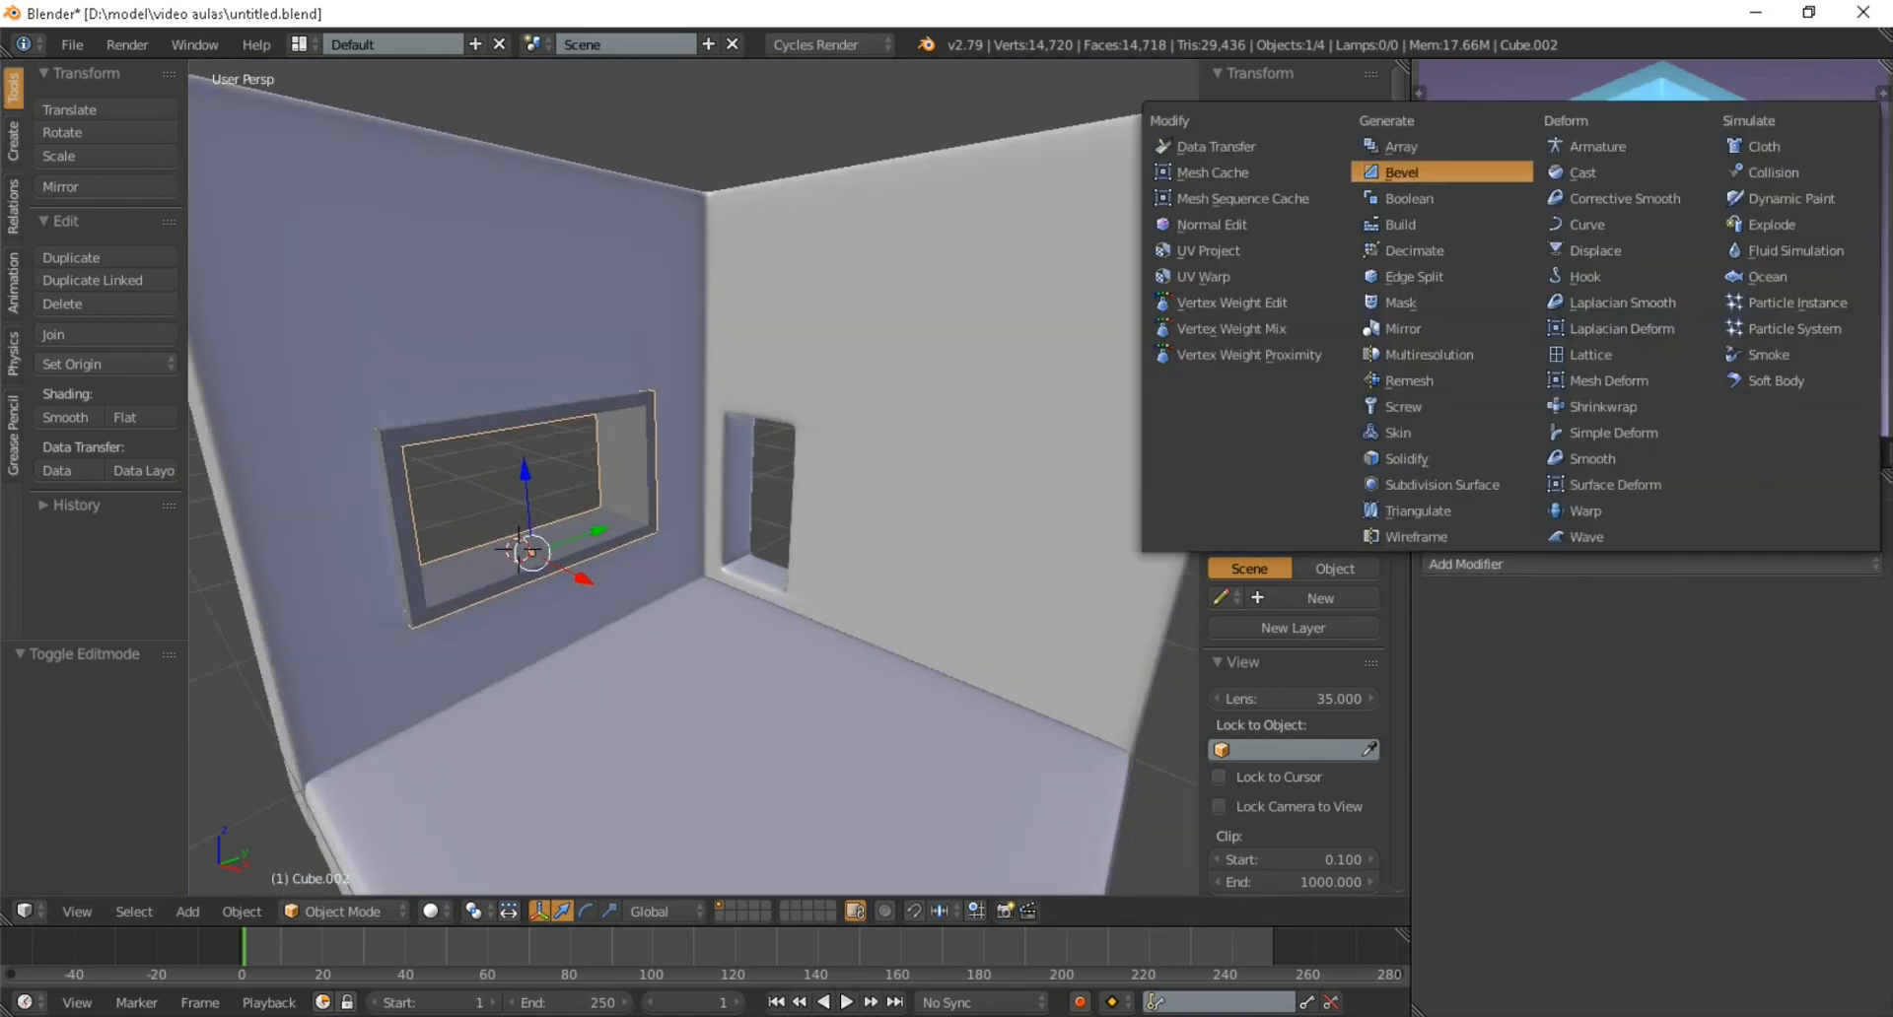
pyautogui.click(1401, 172)
pyautogui.click(1469, 564)
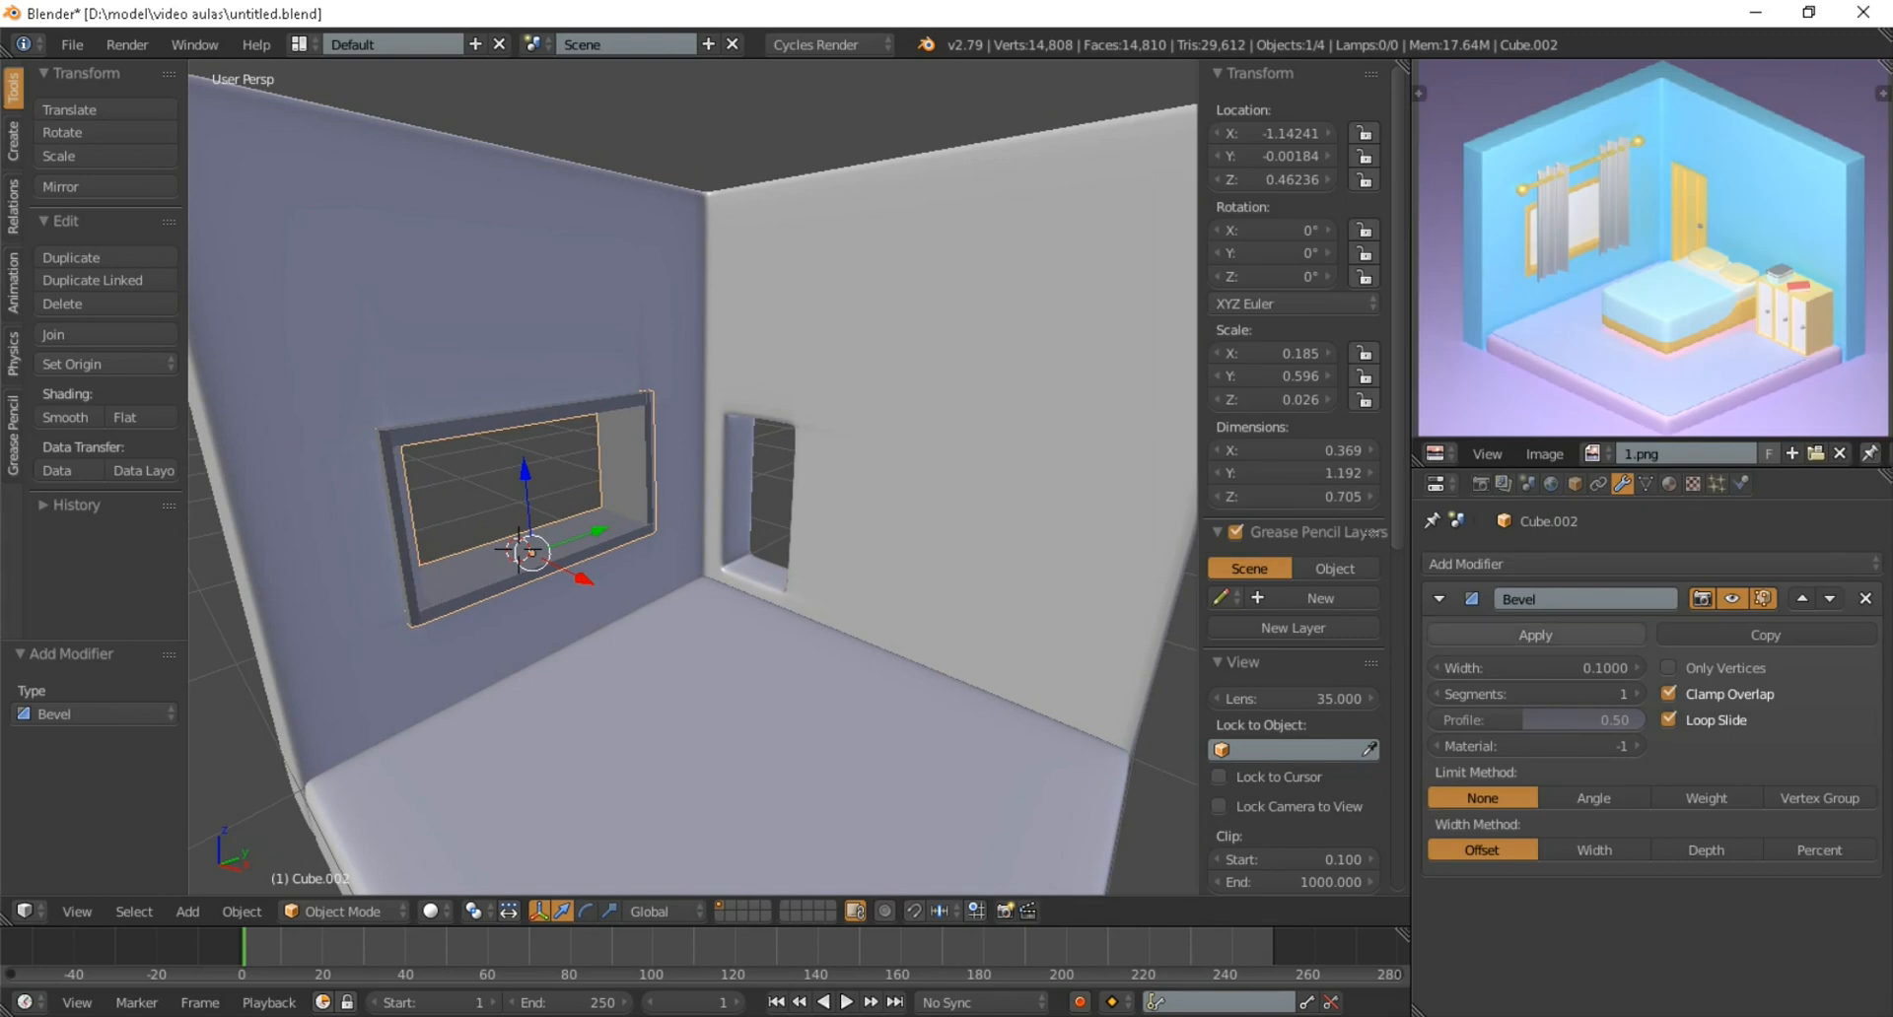
pyautogui.click(1469, 564)
pyautogui.click(1442, 484)
# Set the window frame's bevel to 2 segments
pyautogui.keyDown('shift'); pyautogui.moveTo(592, 532); pyautogui.dragTo(666, 475, button='middle'); pyautogui.keyUp('shift')
pyautogui.scroll(3, 779, 548)
pyautogui.click(1531, 694)
pyautogui.write('2')
pyautogui.press('Return')
pyautogui.scroll(1, 632, 462)
pyautogui.scroll(-1, 632, 463)
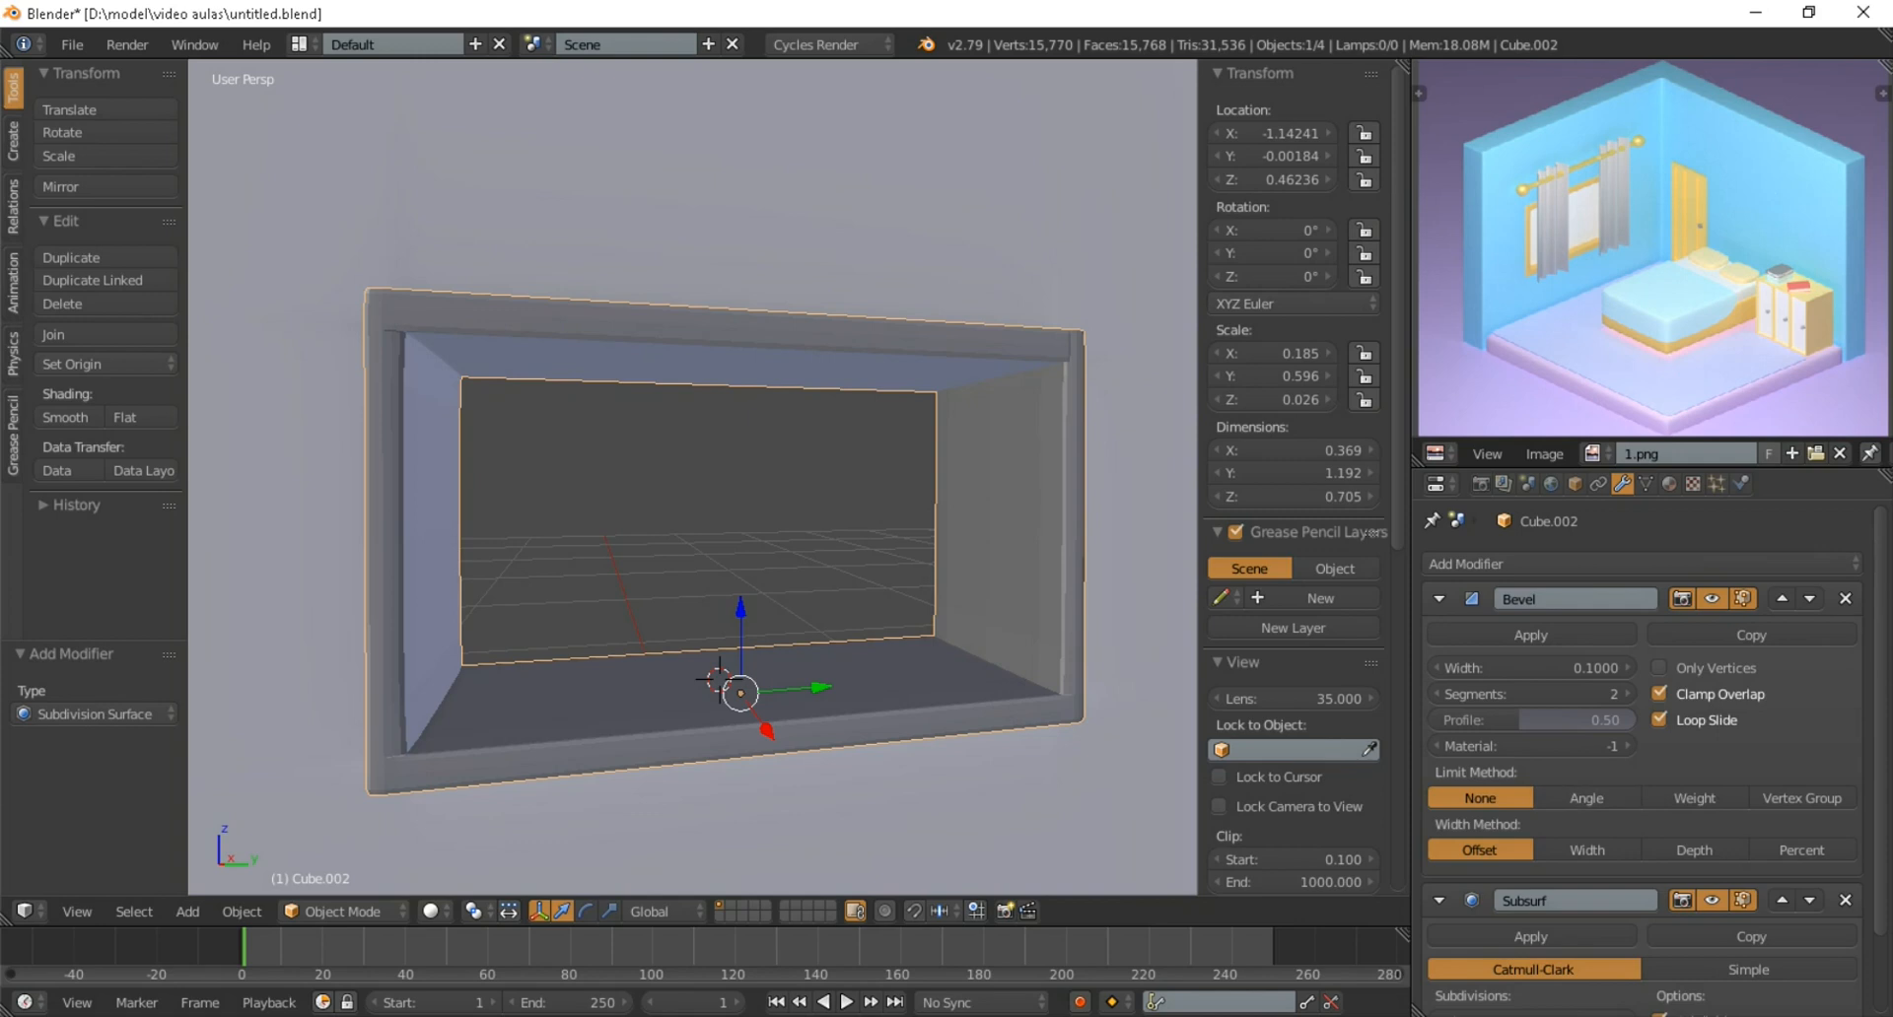
# Try the Angle and Weight bevel limits, settle on Vertex Group, and shade the window frame smooth
pyautogui.click(1588, 797)
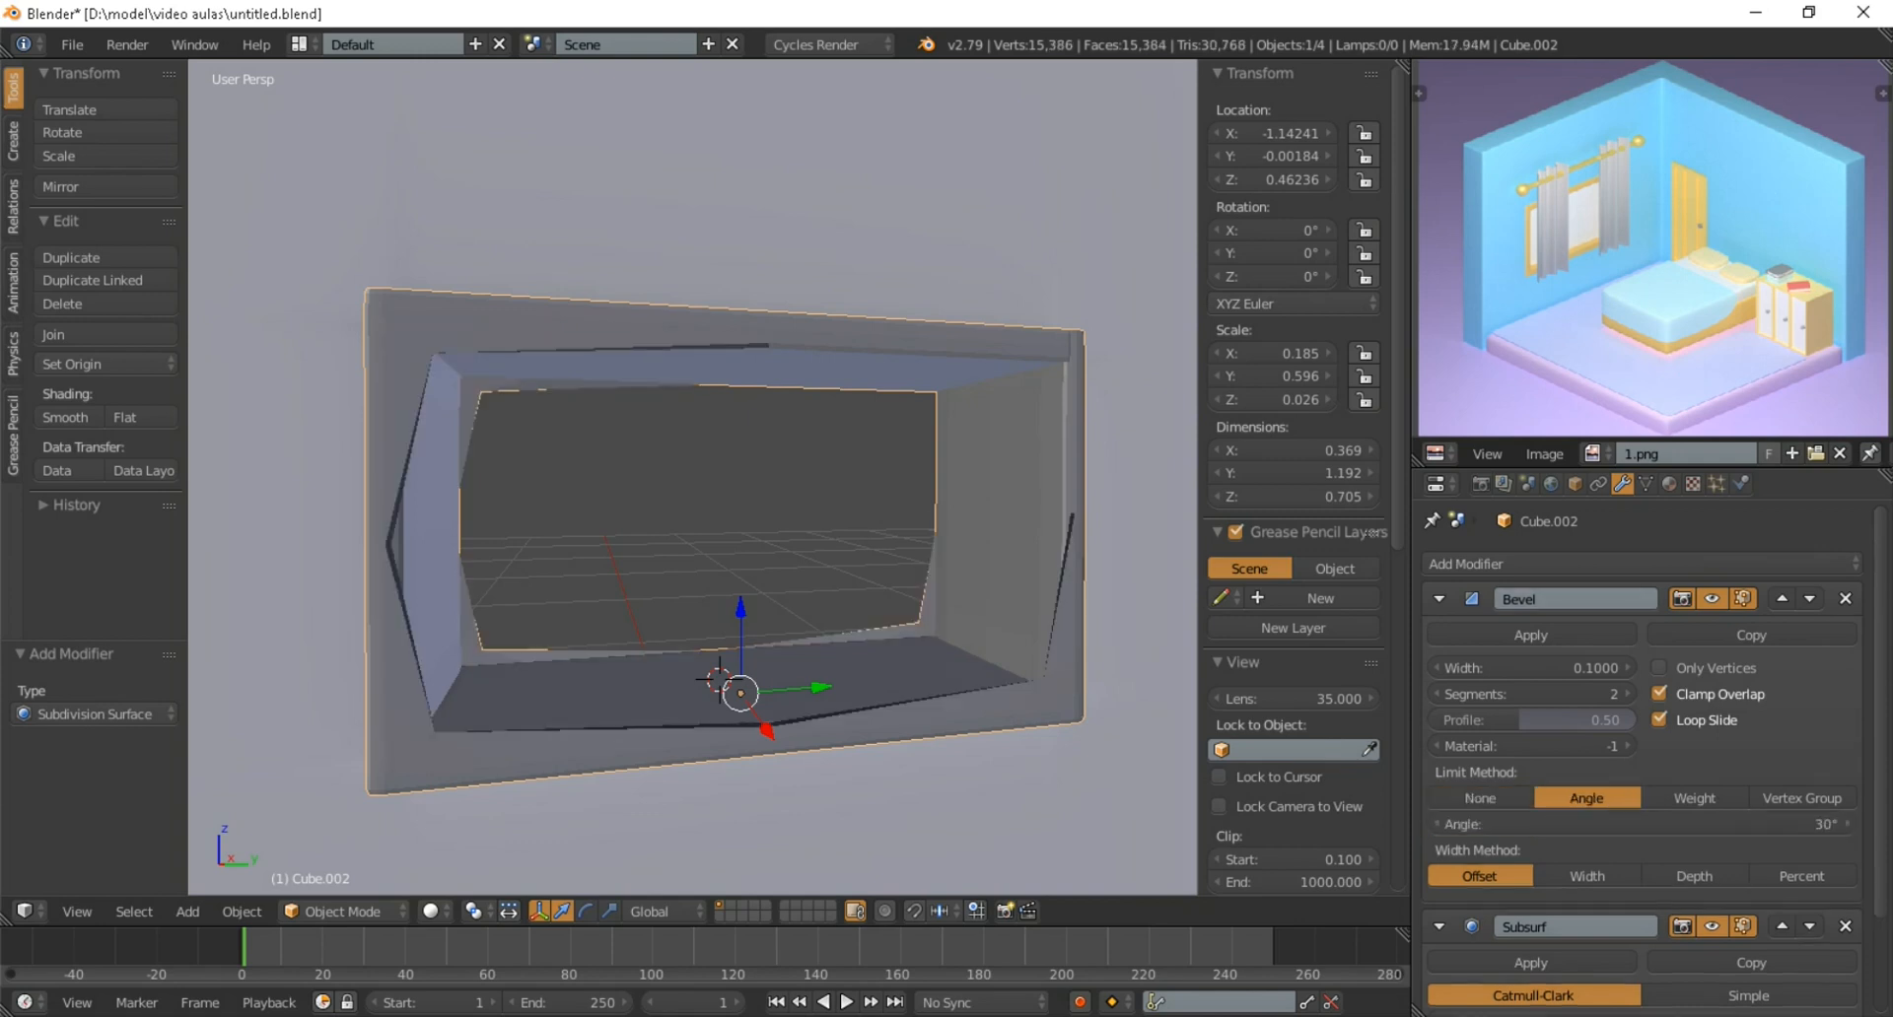
pyautogui.click(1693, 798)
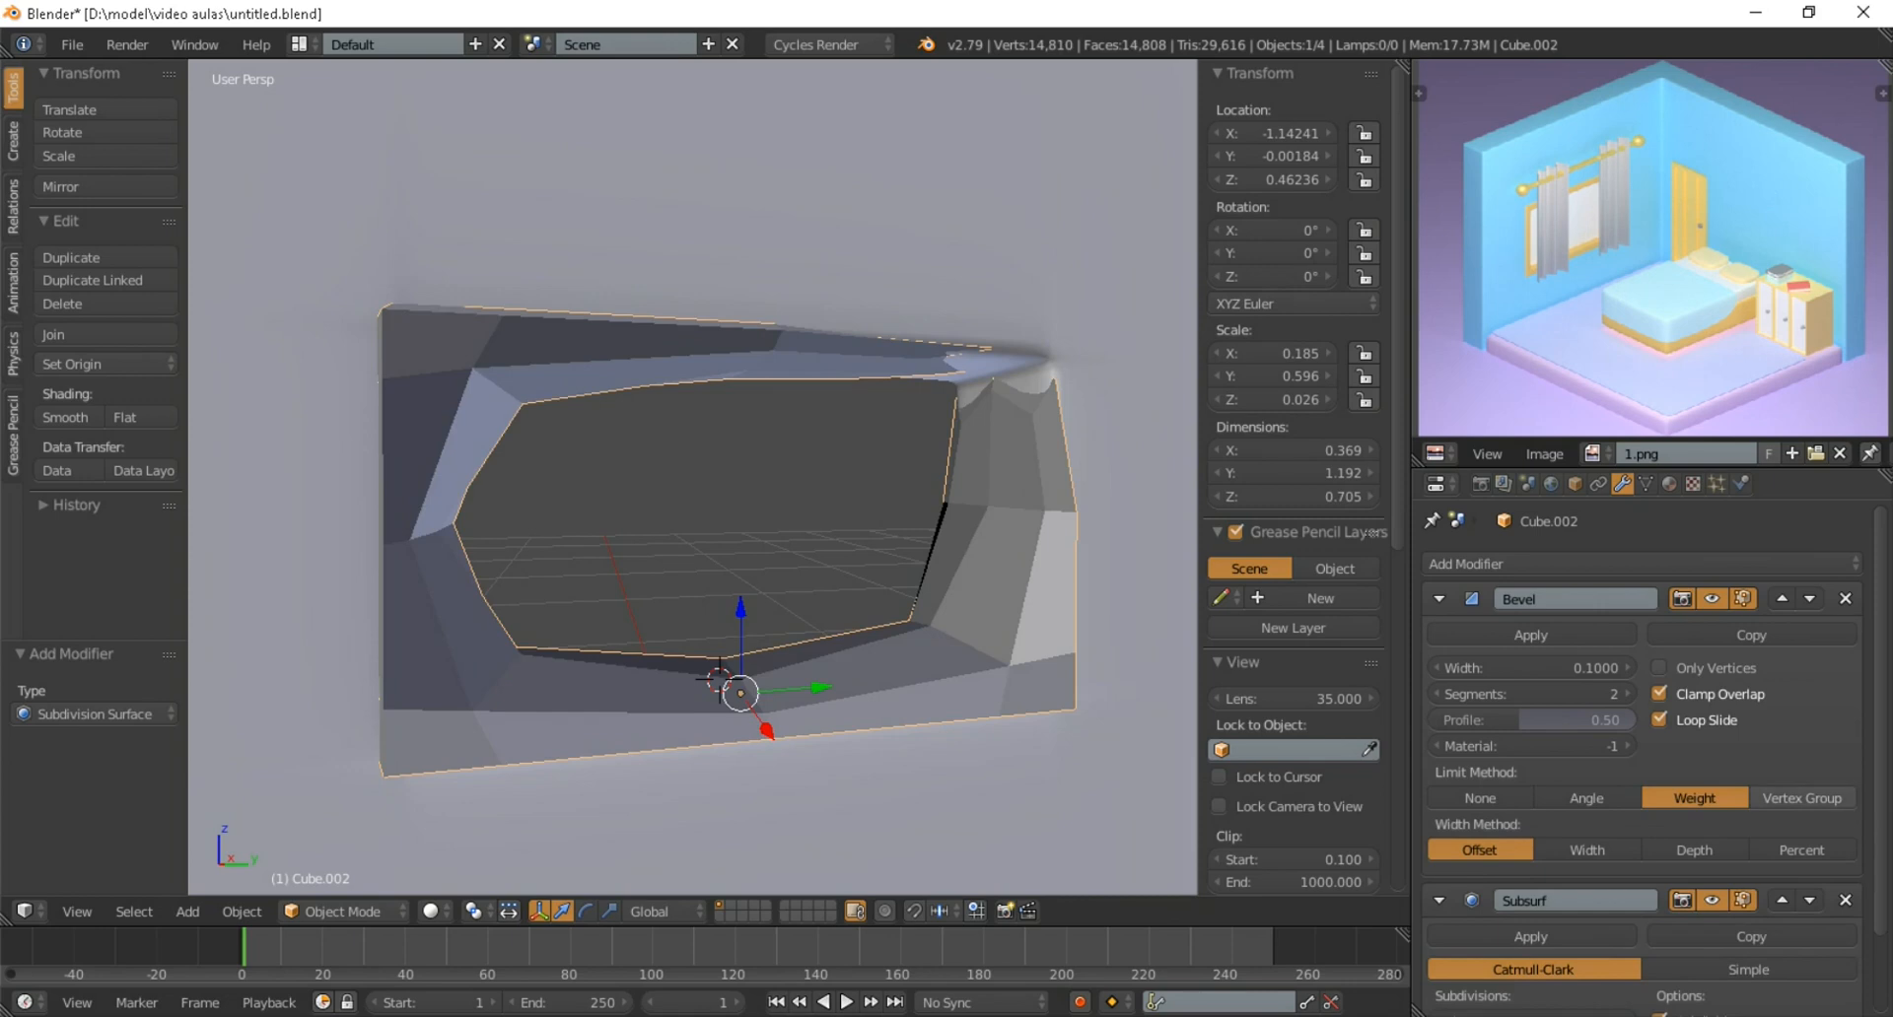
pyautogui.click(1802, 798)
pyautogui.moveTo(749, 513); pyautogui.dragTo(700, 385, button='middle')
pyautogui.click(65, 417)
# Add a cube near the small wall opening and narrow it along Y to about 0.686
pyautogui.scroll(-5, 692, 476)
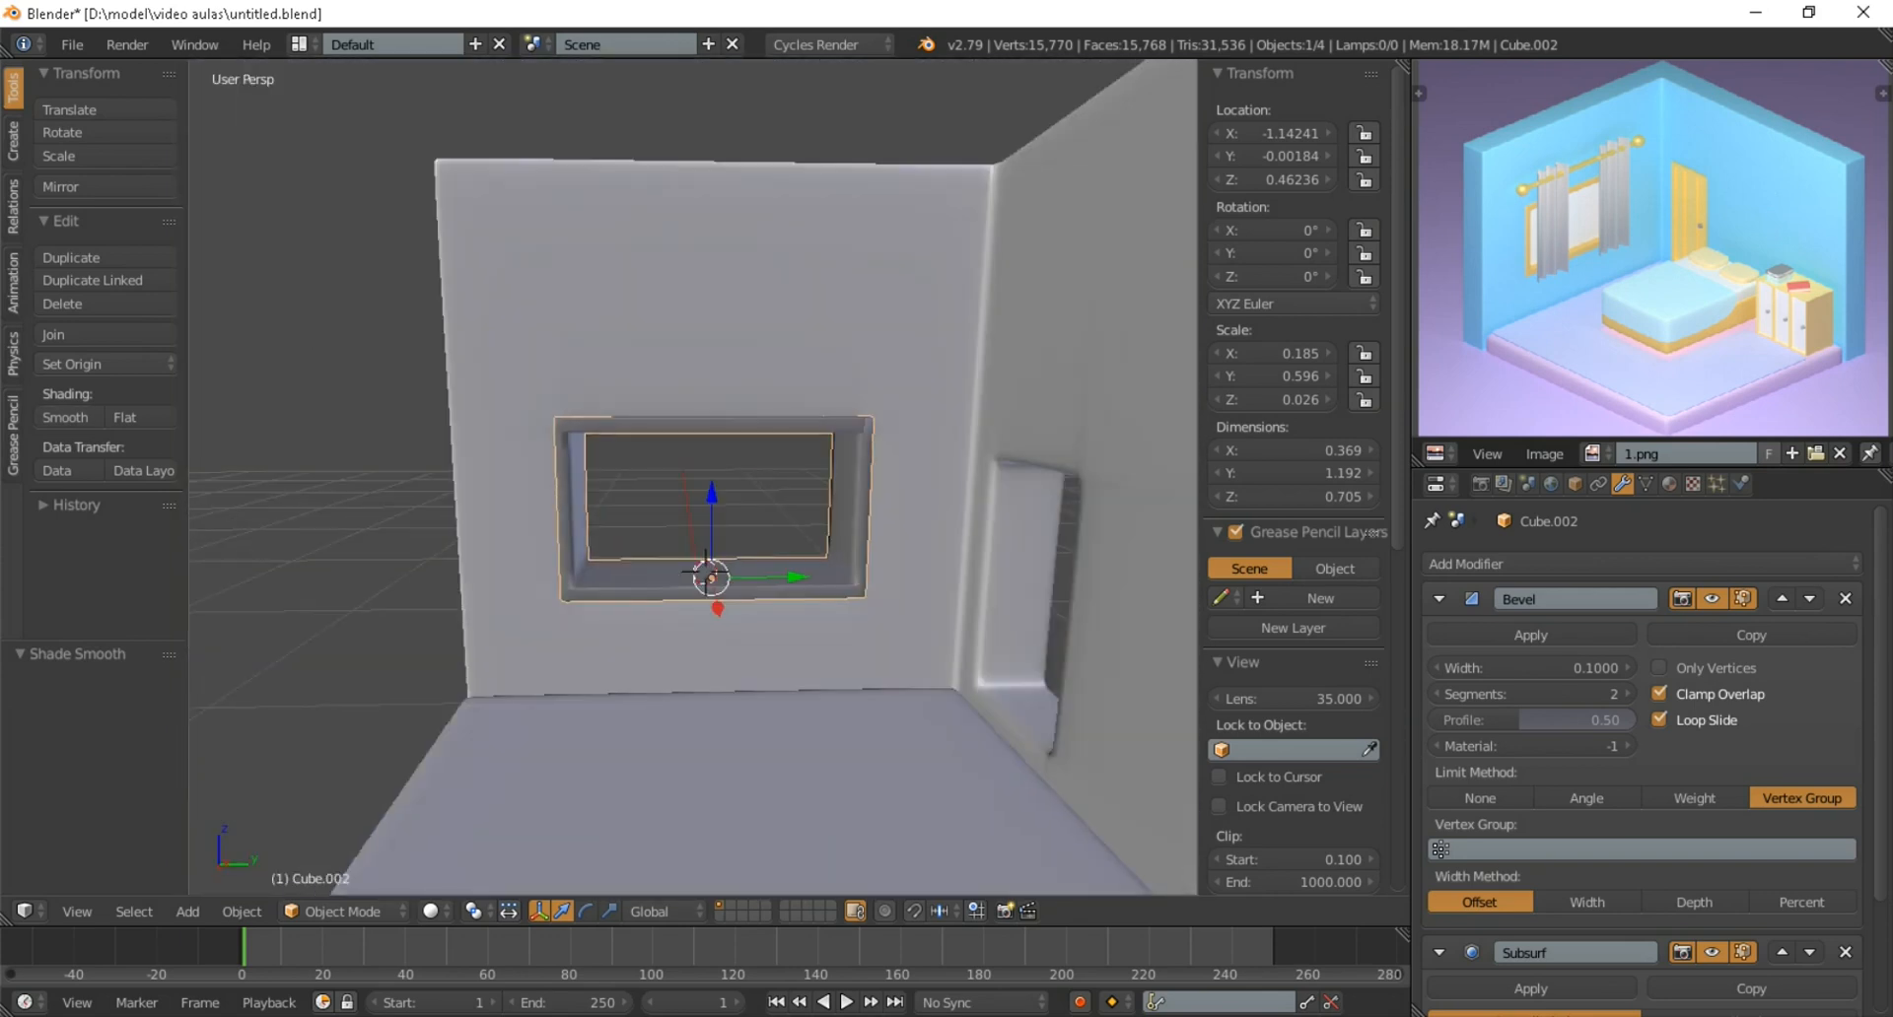
pyautogui.scroll(-5, 693, 477)
pyautogui.moveTo(693, 477)
pyautogui.mouseDown(button='middle')
pyautogui.moveTo(828, 532)
pyautogui.moveTo(434, 493)
pyautogui.moveTo(631, 463)
pyautogui.moveTo(693, 509)
pyautogui.mouseUp(button='middle')
pyautogui.scroll(4, 693, 478)
pyautogui.scroll(1, 693, 477)
pyautogui.hotkey('shift', 'a')
pyautogui.moveTo(646, 619)
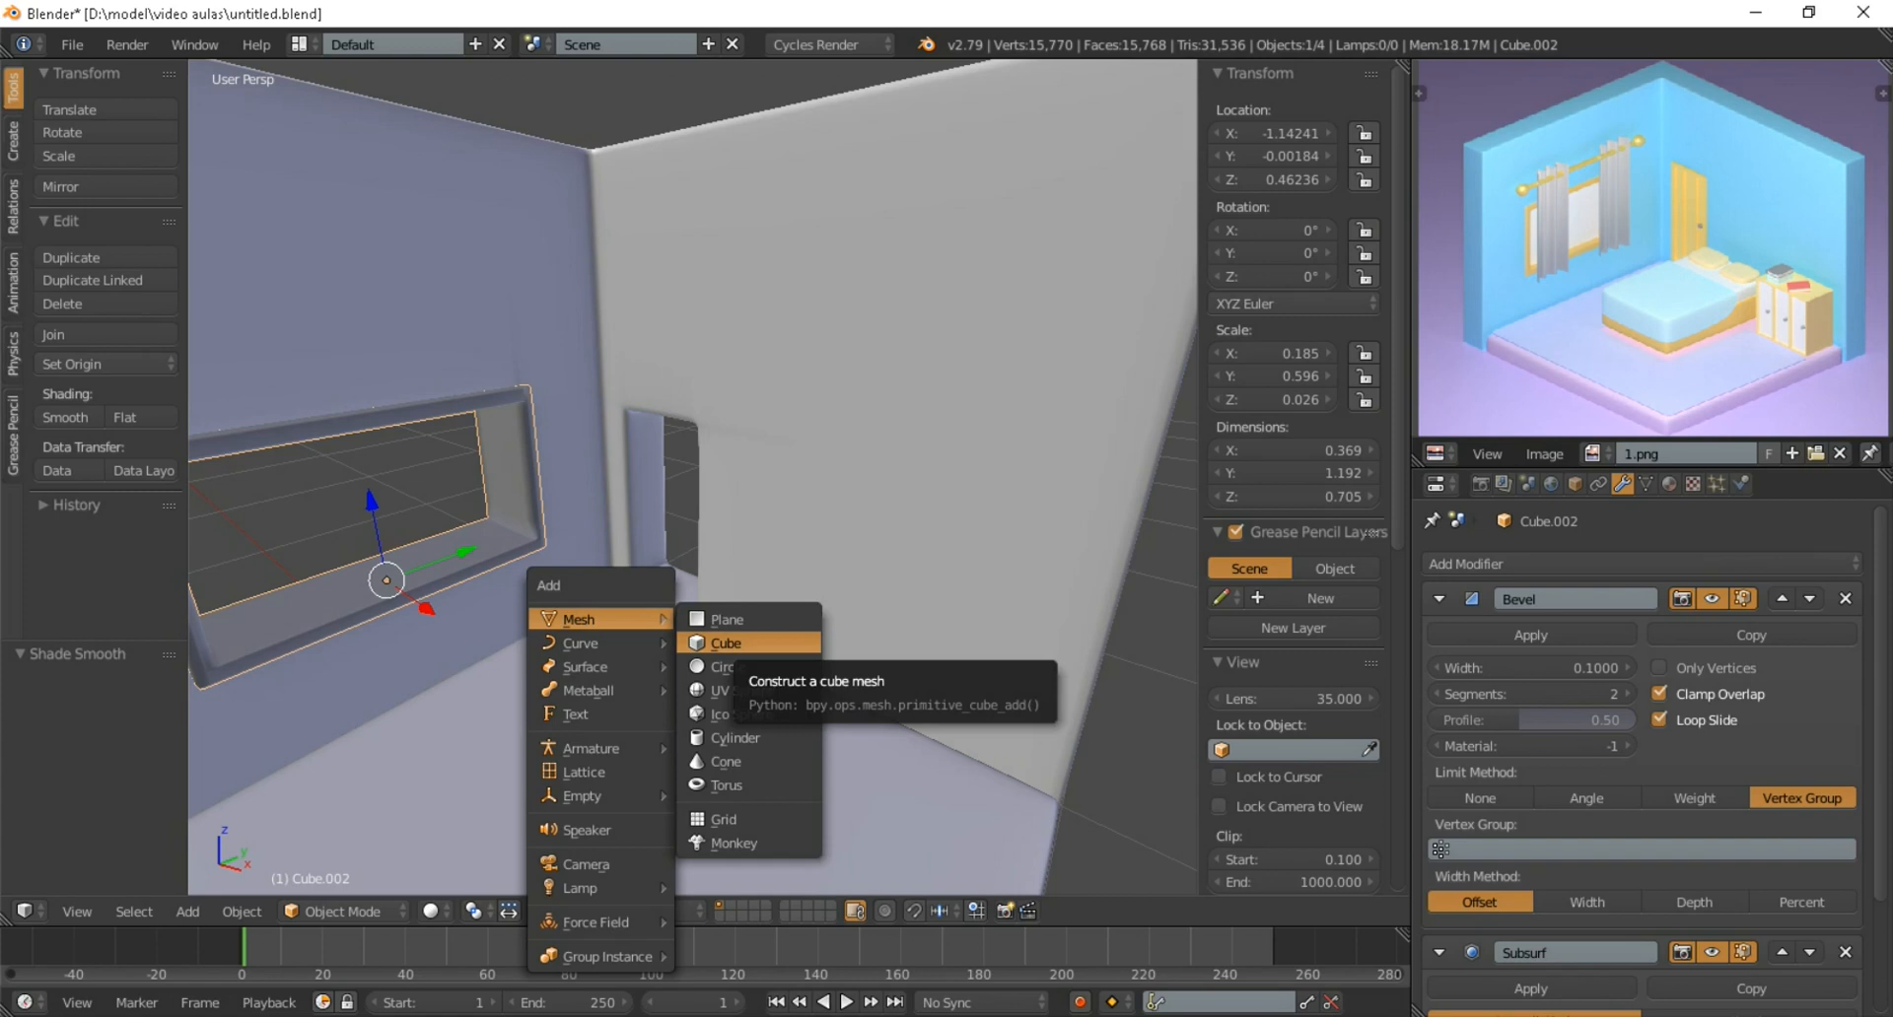
pyautogui.click(727, 644)
pyautogui.scroll(-3, 727, 644)
pyautogui.moveTo(727, 643); pyautogui.dragTo(641, 649, button='middle')
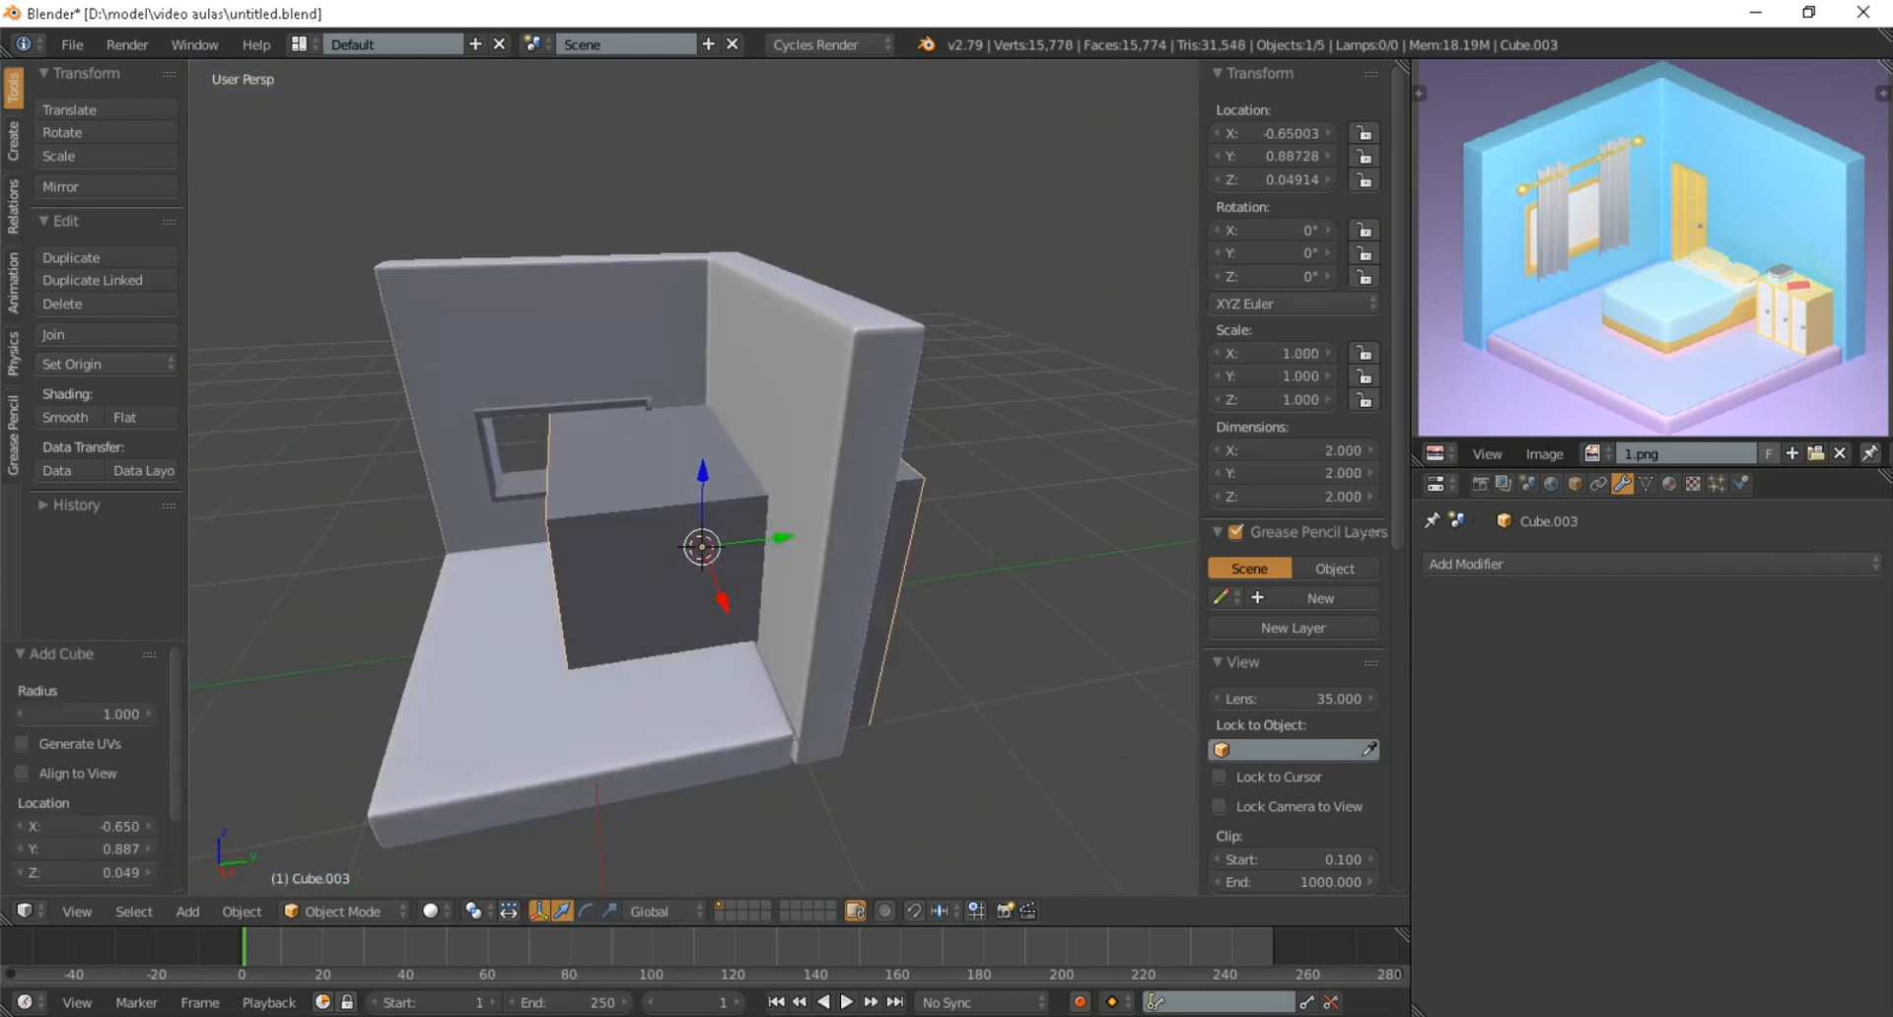
pyautogui.scroll(2, 641, 648)
pyautogui.press('s')
pyautogui.press('y')
pyautogui.click(727, 495)
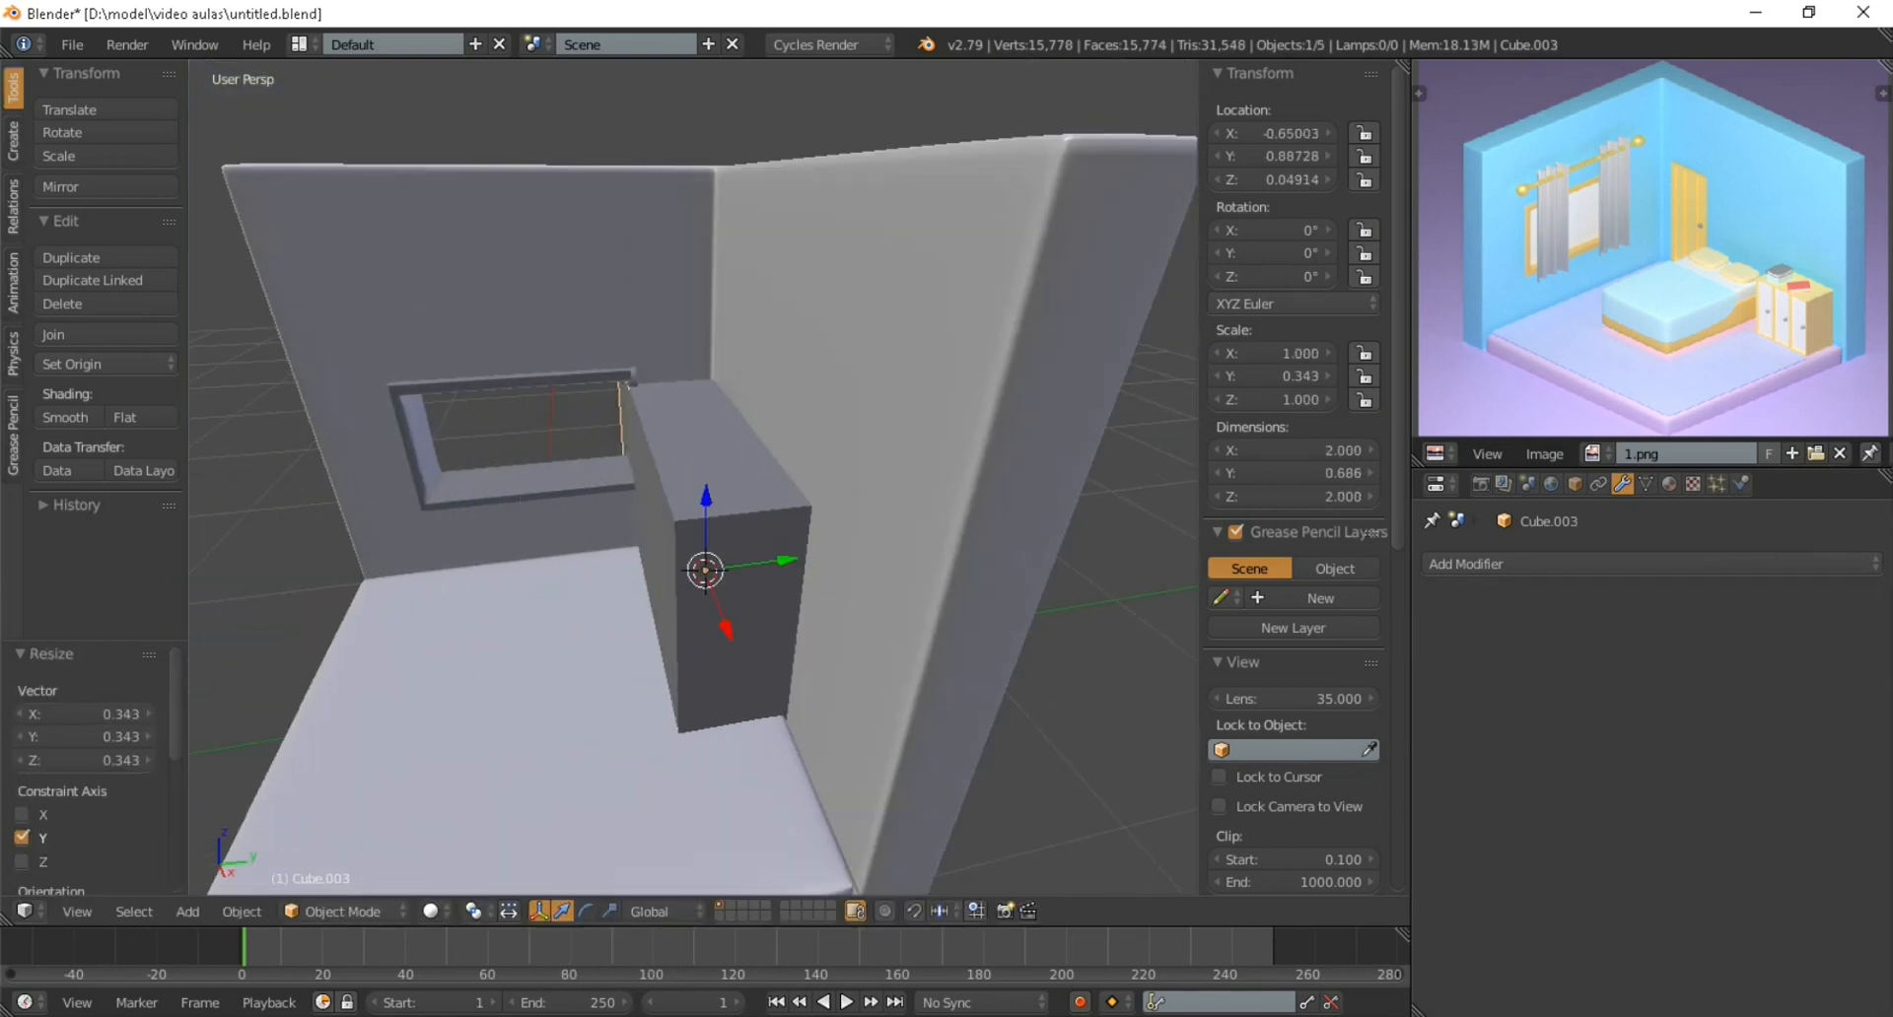
# Narrow the block further along Y to about 0.43 and move it about -0.742 along Y into the room
pyautogui.press('s')
pyautogui.press('y')
pyautogui.click(807, 540)
pyautogui.press('g')
pyautogui.press('y')
pyautogui.click(690, 547)
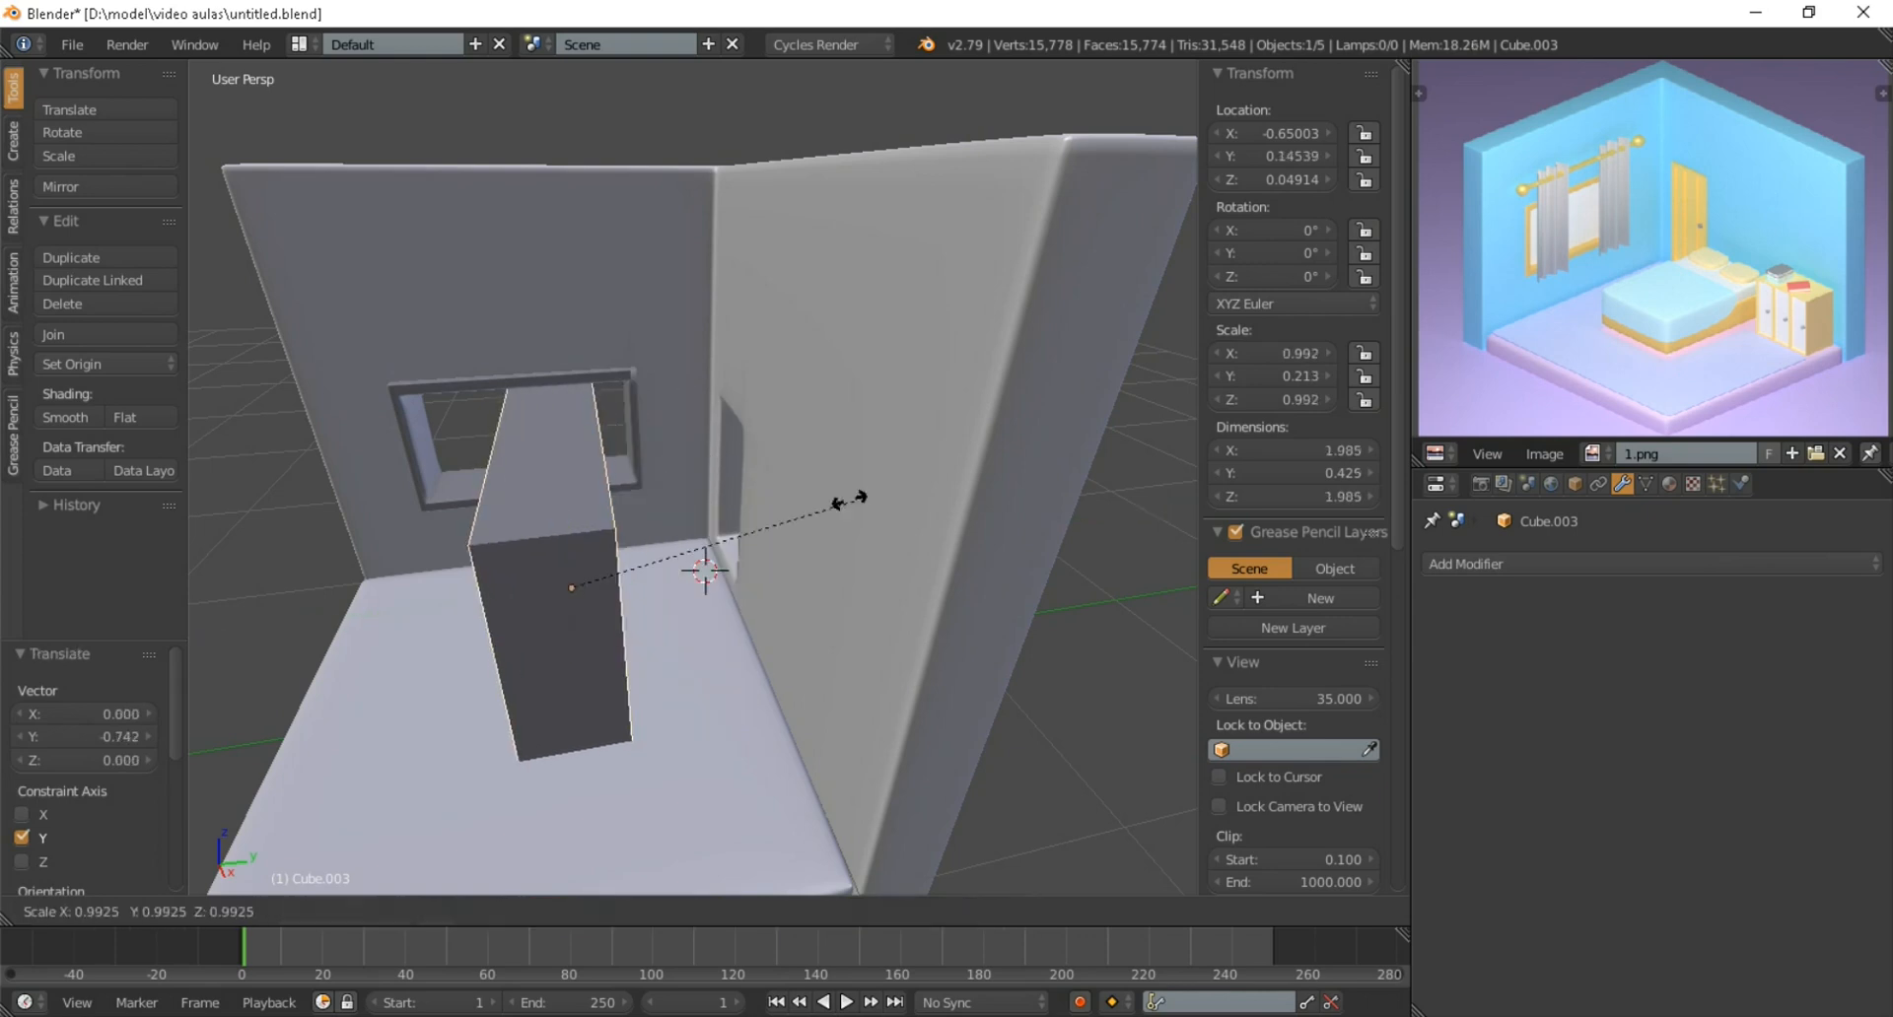
# Thin the block to about 0.054 along Y and narrow it to about 0.558 along X as a door slab
pyautogui.press('s')
pyautogui.press('y')
pyautogui.click(554, 569)
pyautogui.moveTo(556, 569); pyautogui.dragTo(734, 574, button='middle')
pyautogui.scroll(1, 734, 574)
pyautogui.scroll(-1, 734, 574)
pyautogui.press('s')
pyautogui.press('x')
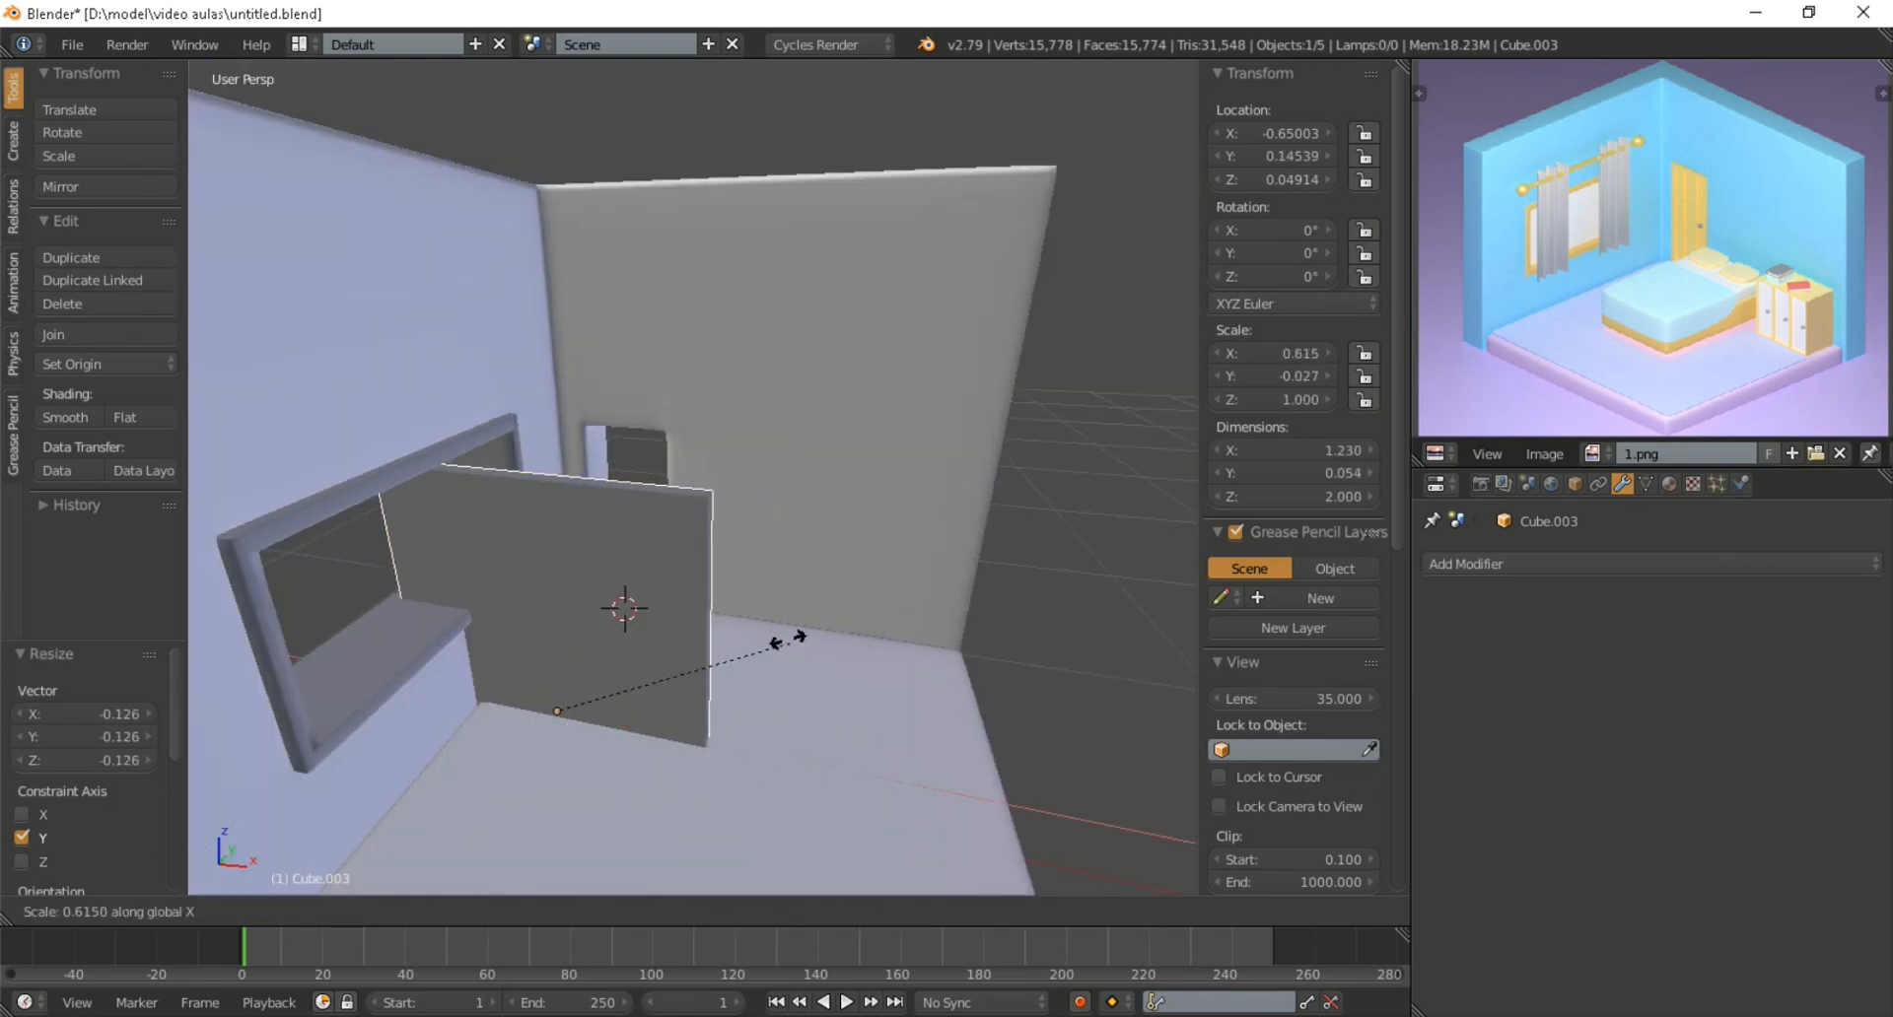
pyautogui.click(623, 606)
# Move the door slab about 0.829 along Y to the door opening in the wall
pyautogui.scroll(-2, 623, 606)
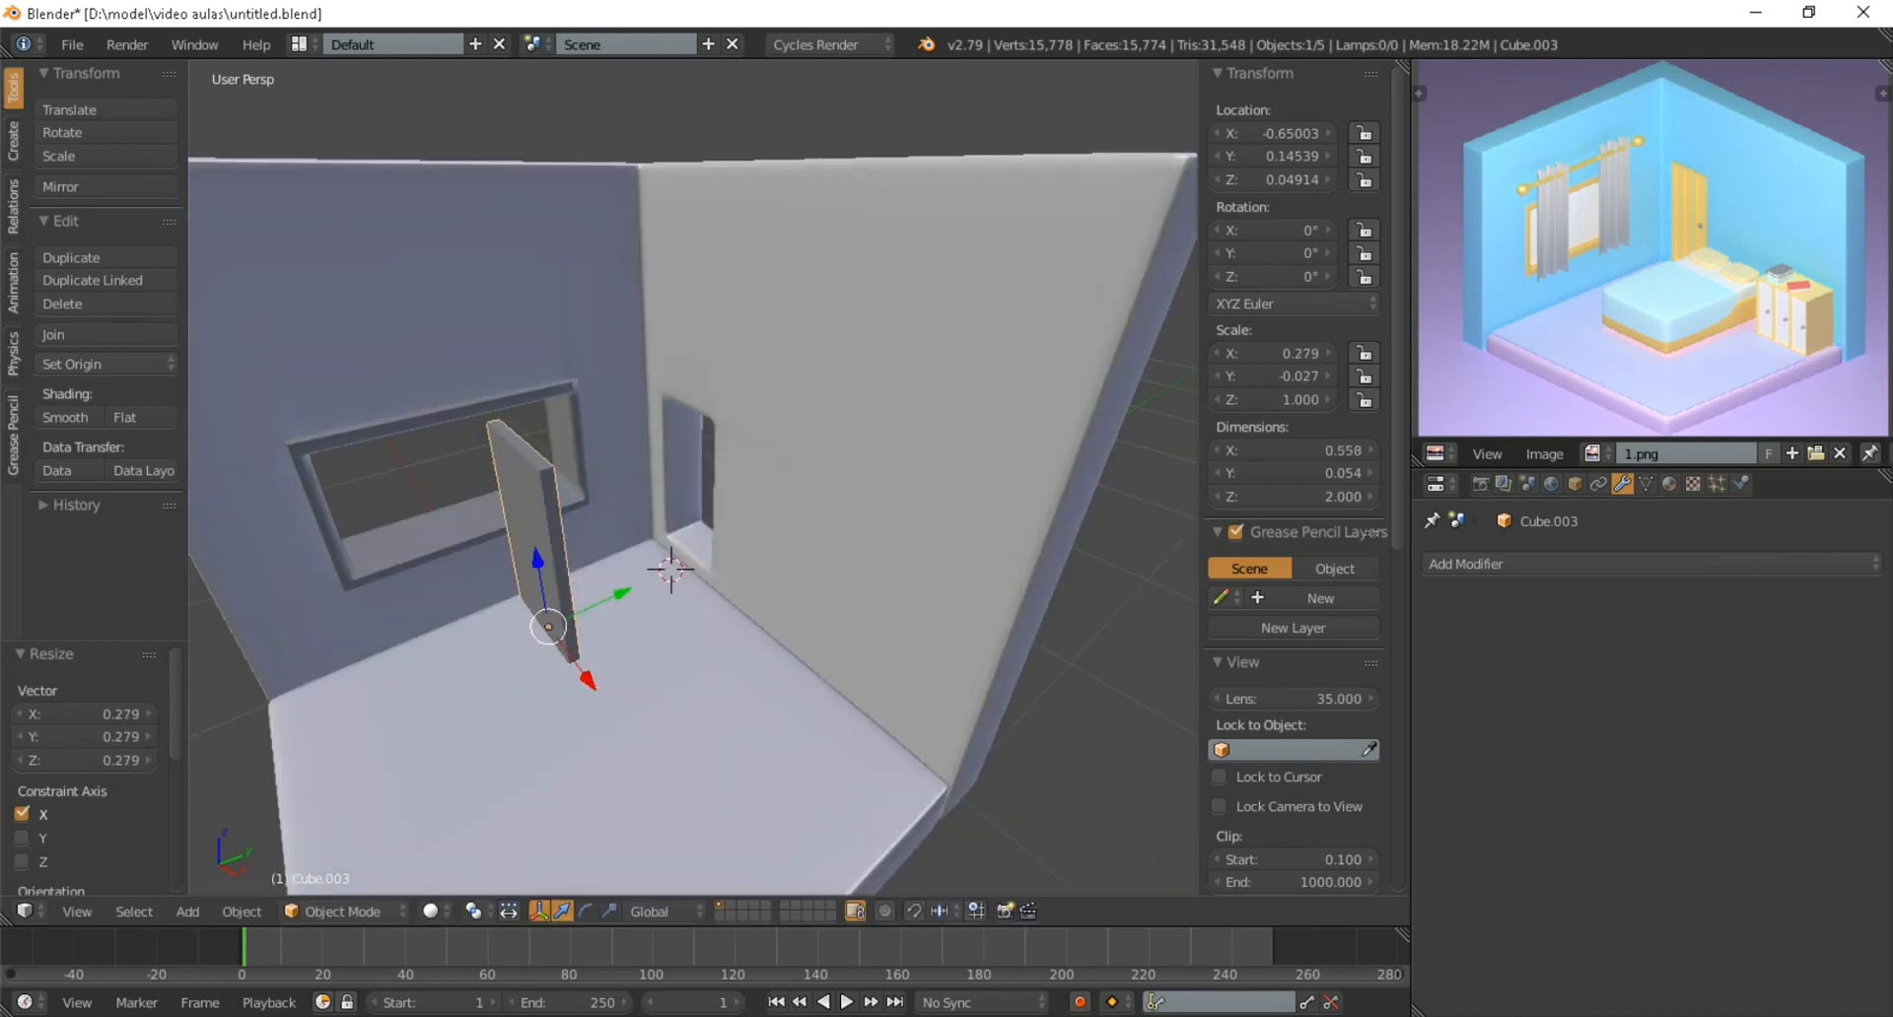
pyautogui.press('g')
pyautogui.press('y')
pyautogui.click(661, 586)
pyautogui.scroll(2, 661, 586)
pyautogui.moveTo(661, 589); pyautogui.dragTo(562, 739, button='middle')
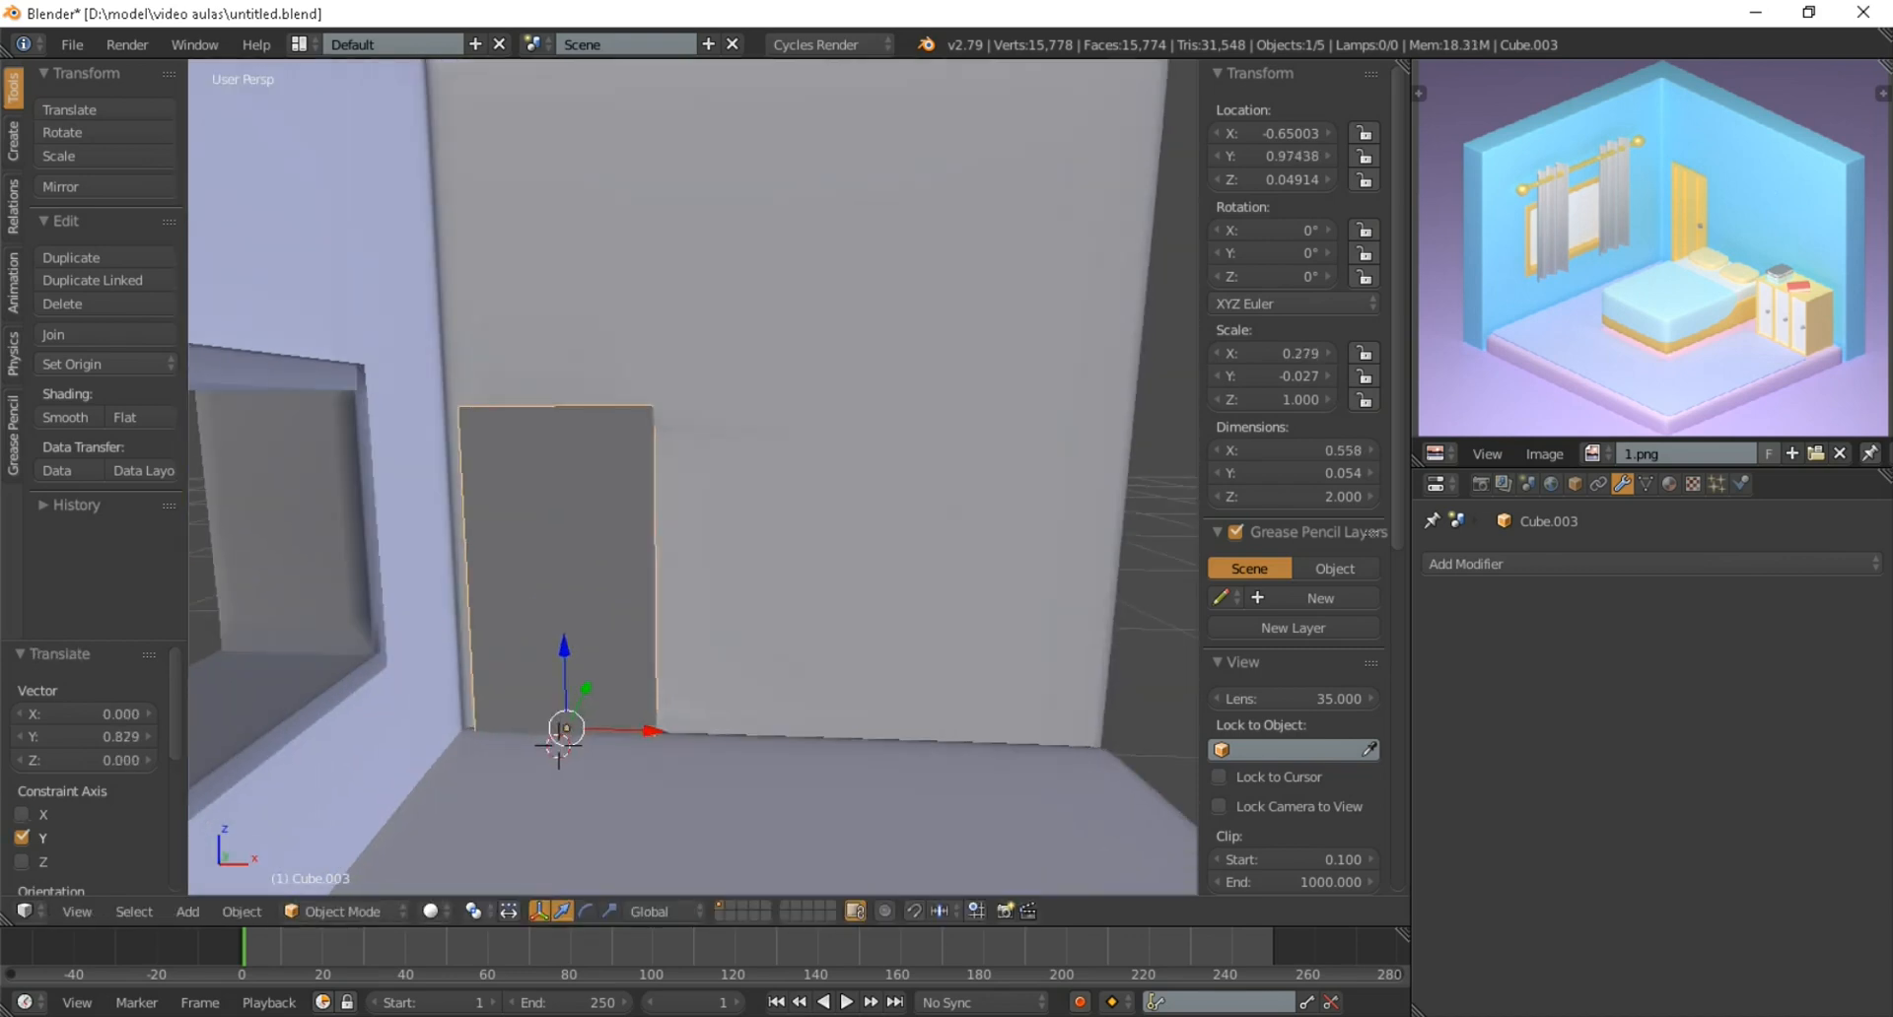
# Scale the door slab uniformly by about 0.765 and raise it about 0.405 along Z
pyautogui.press('s')
pyautogui.click(558, 747)
pyautogui.press('g')
pyautogui.press('z')
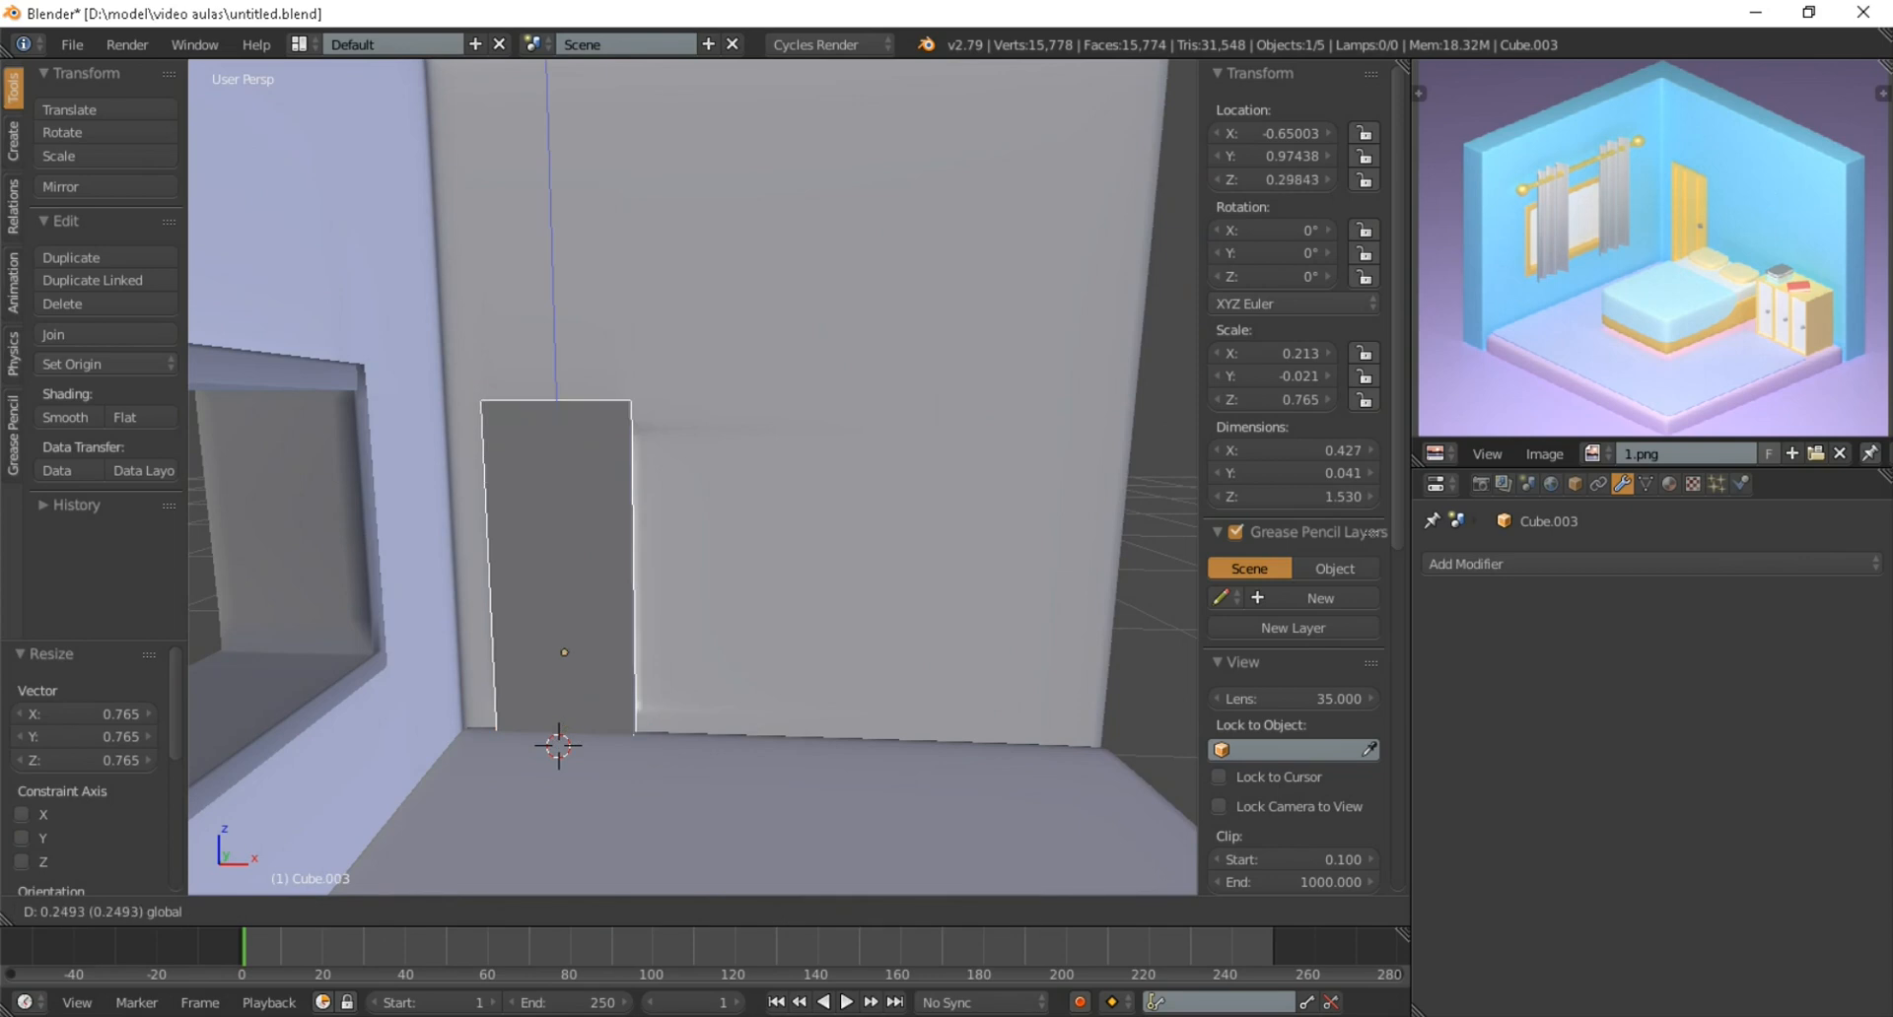
pyautogui.click(710, 747)
pyautogui.press('s')
pyautogui.rightClick(687, 725)
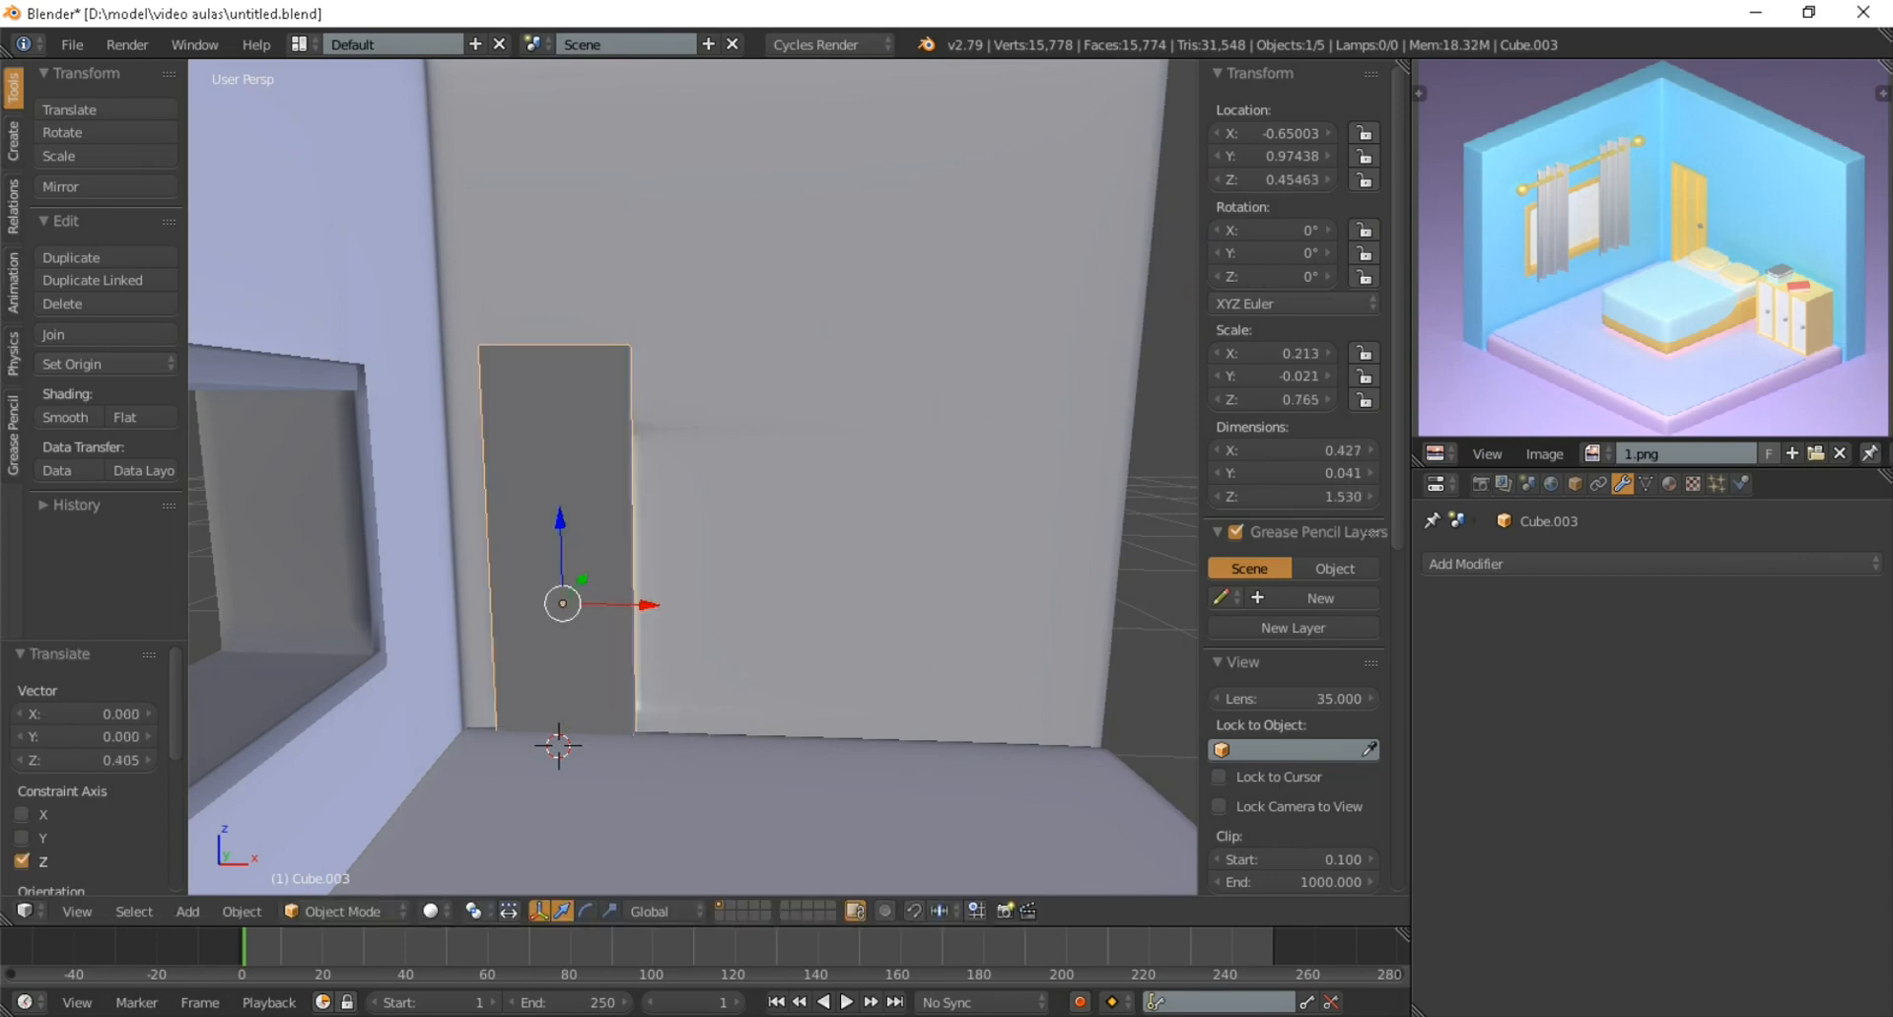
# Shorten the door slab to about 0.931 along Z and raise it about 0.126 along Z
pyautogui.press('s')
pyautogui.press('z')
pyautogui.click(565, 752)
pyautogui.press('g')
pyautogui.press('z')
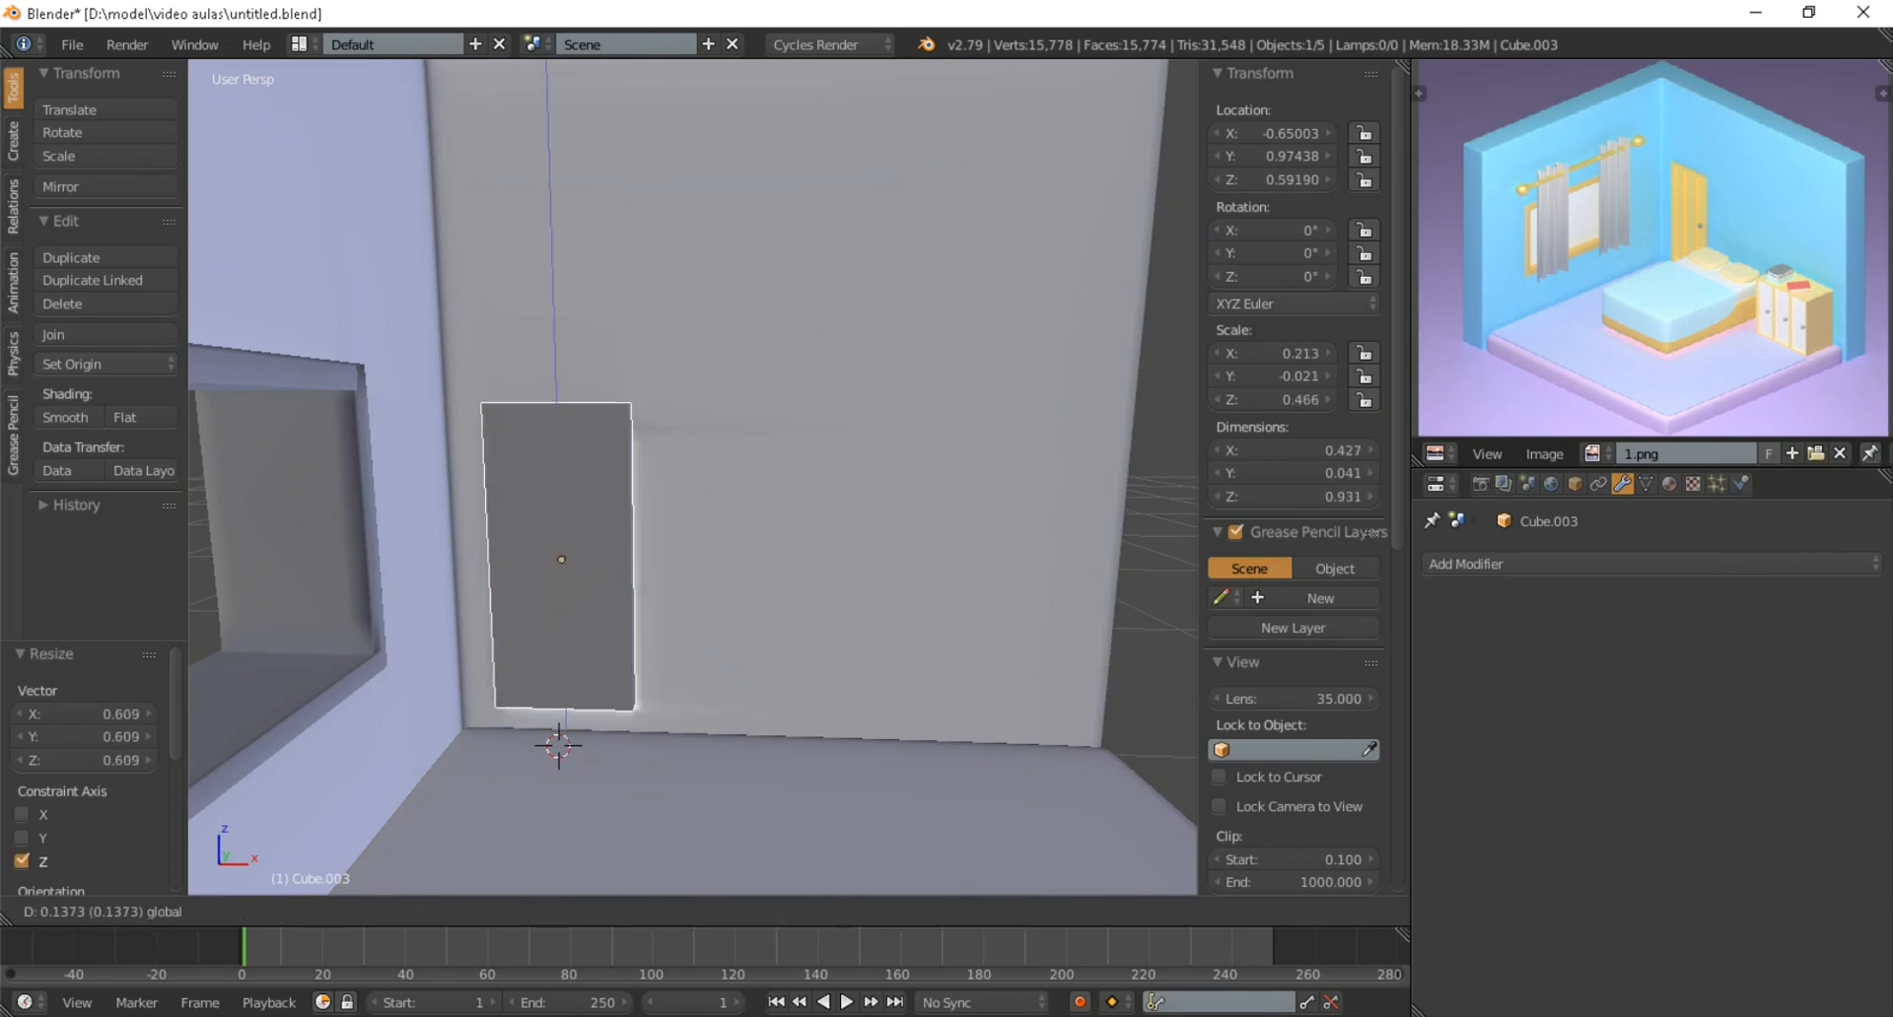
pyautogui.click(565, 711)
# Push the door slab about 0.052 along Y into the wall
pyautogui.scroll(2, 565, 711)
pyautogui.moveTo(565, 711); pyautogui.dragTo(503, 720, button='middle')
pyautogui.press('g')
pyautogui.press('y')
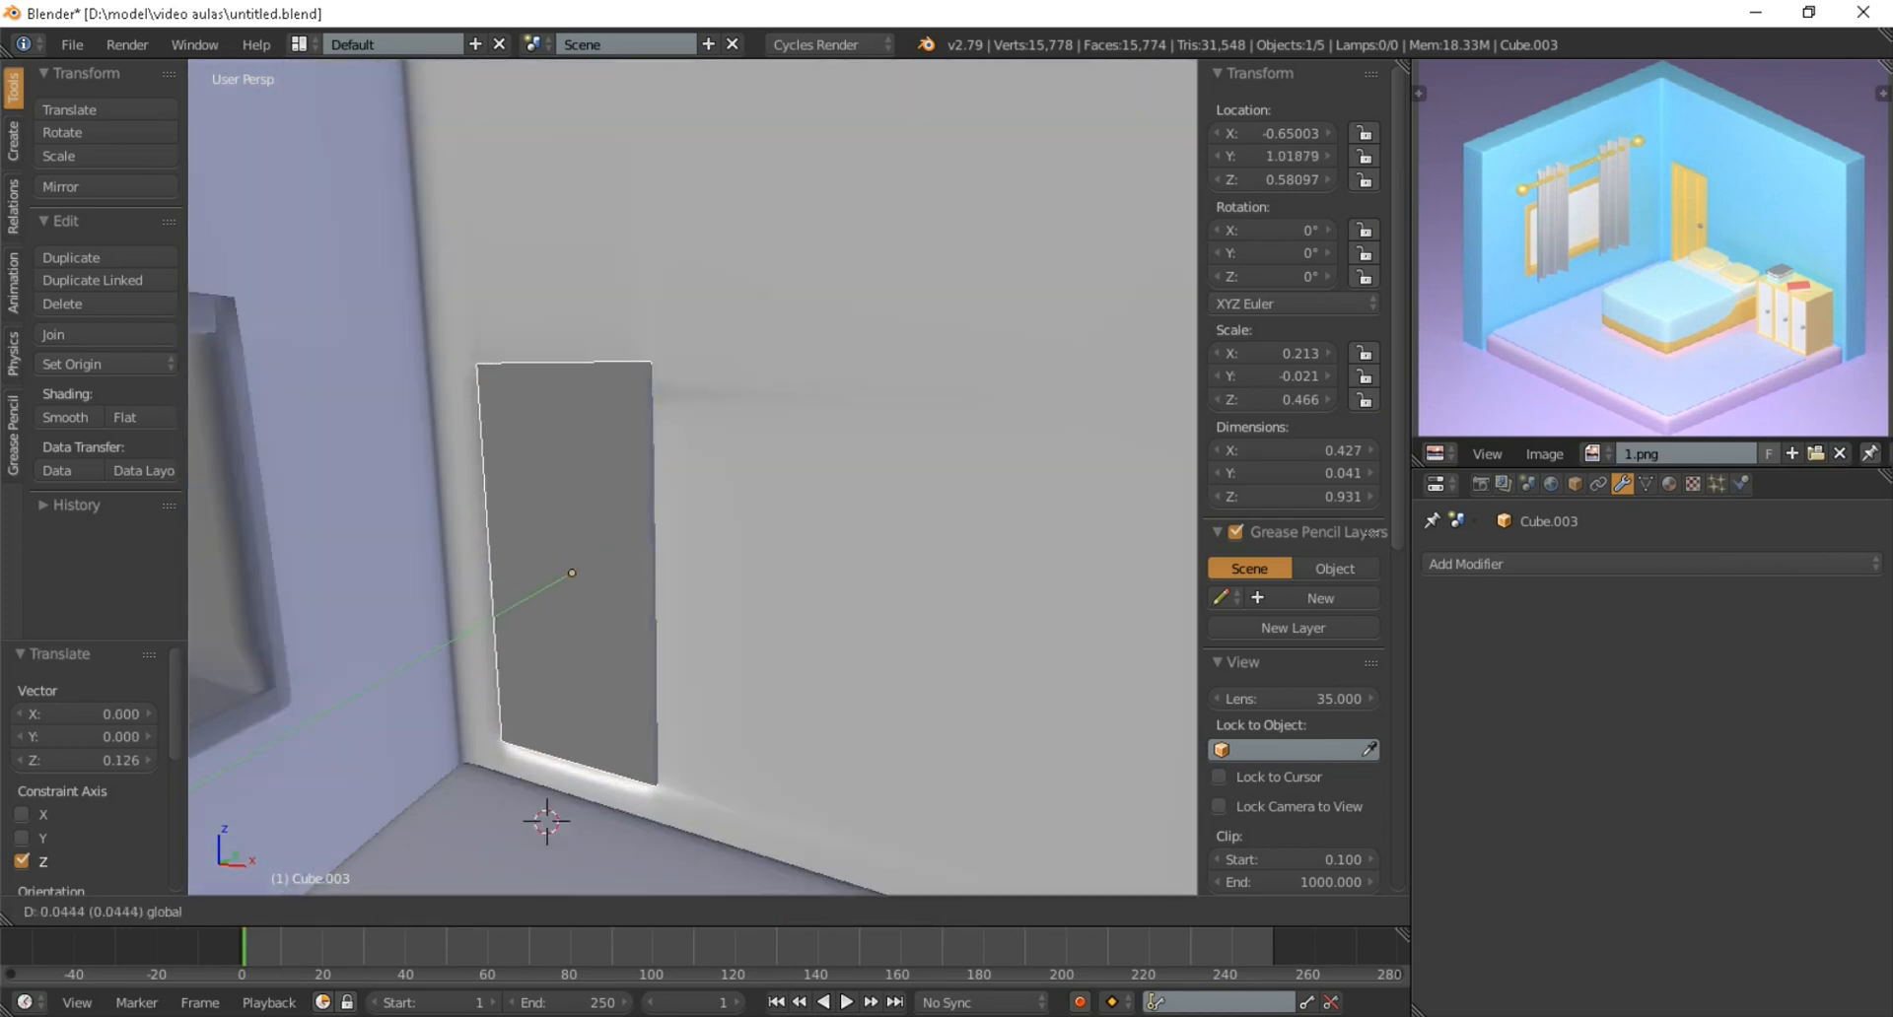
pyautogui.press('Return')
# Lower the door slab about 0.035 along Z to line it up with the door opening
pyautogui.moveTo(503, 719); pyautogui.dragTo(680, 598, button='middle')
pyautogui.scroll(-2, 566, 670)
pyautogui.press('g')
pyautogui.press('z')
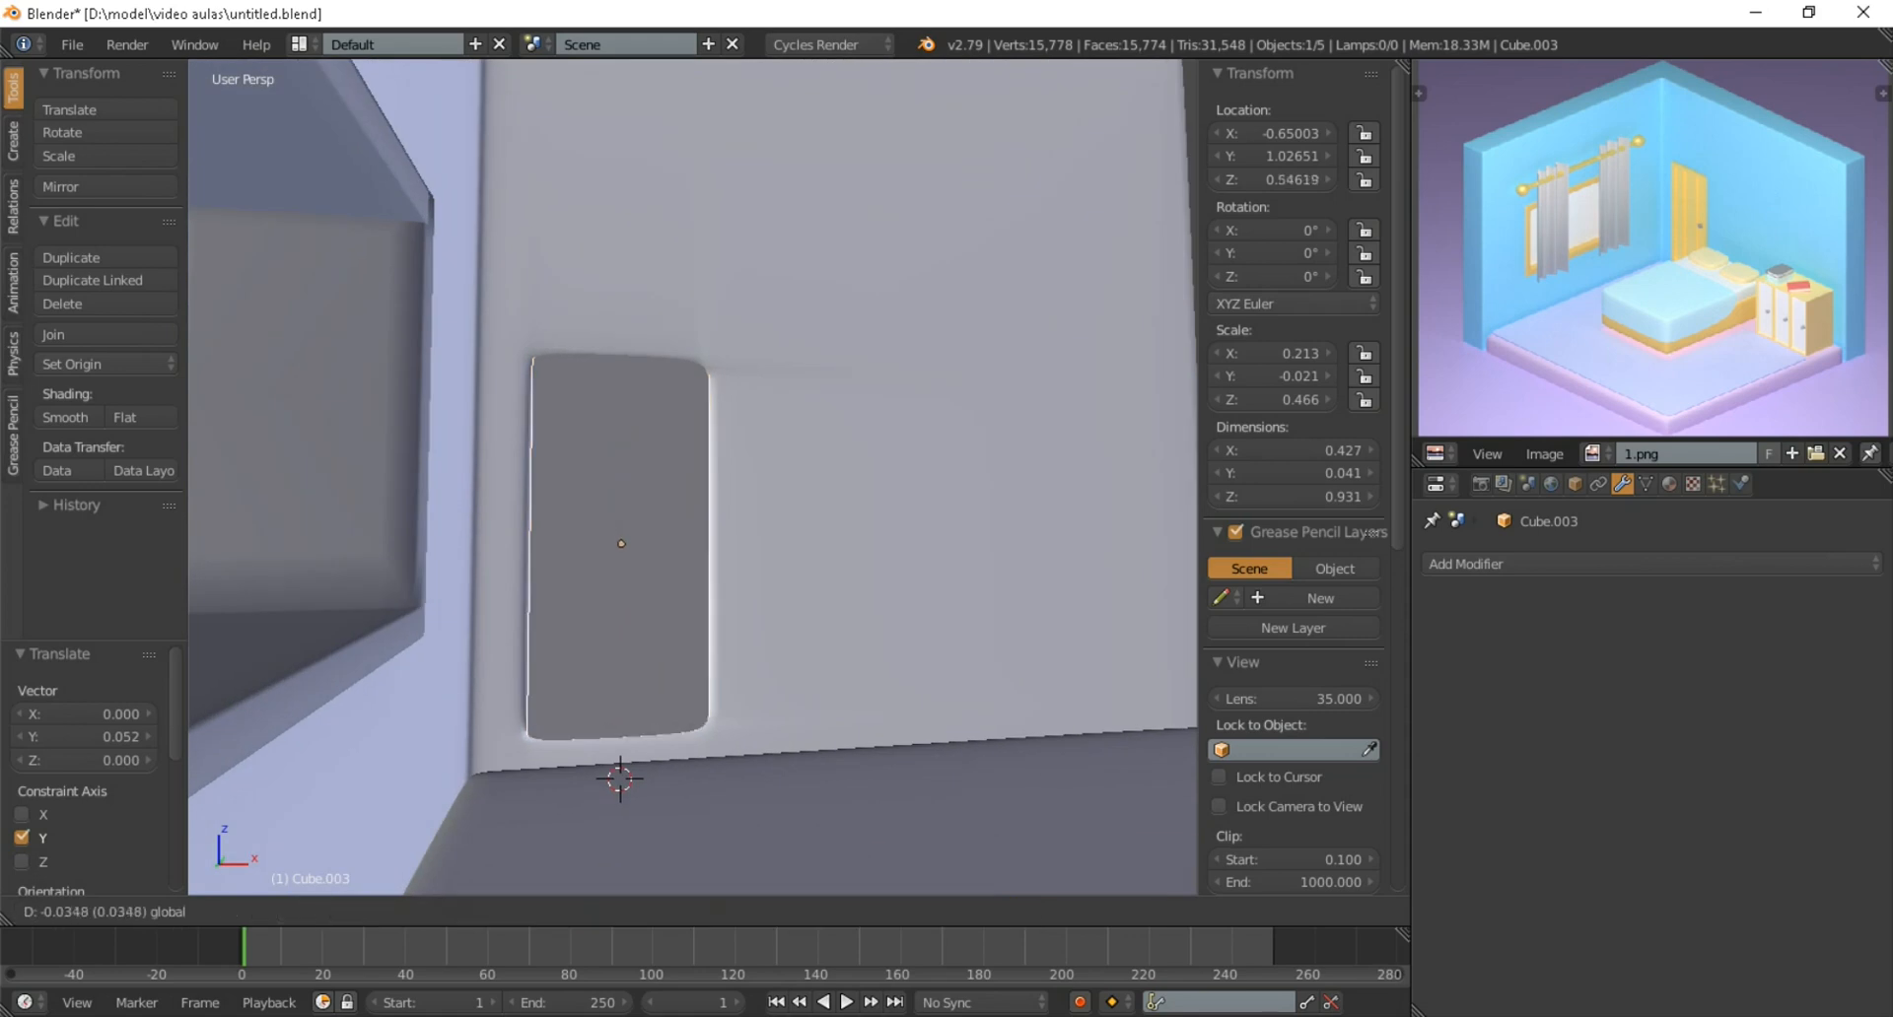
pyautogui.moveTo(622, 463); pyautogui.dragTo(621, 465)
pyautogui.moveTo(621, 465); pyautogui.dragTo(594, 473, button='middle')
# Adjust the door slab's width along X and shift it along X to cover the door opening
pyautogui.press('s')
pyautogui.press('x')
pyautogui.click(879, 588)
pyautogui.press('g')
pyautogui.press('x')
pyautogui.click(872, 588)
# Move the door slab along Y so it stands out from the wall on the room side
pyautogui.moveTo(872, 587); pyautogui.dragTo(833, 592, button='middle')
pyautogui.scroll(-3, 656, 595)
pyautogui.press('g')
pyautogui.press('y')
pyautogui.click(619, 595)
# Inset the door slab's large room-side face with a thickness of about 0.0968
pyautogui.scroll(4, 794, 595)
pyautogui.press('Tab')
pyautogui.scroll(1, 693, 477)
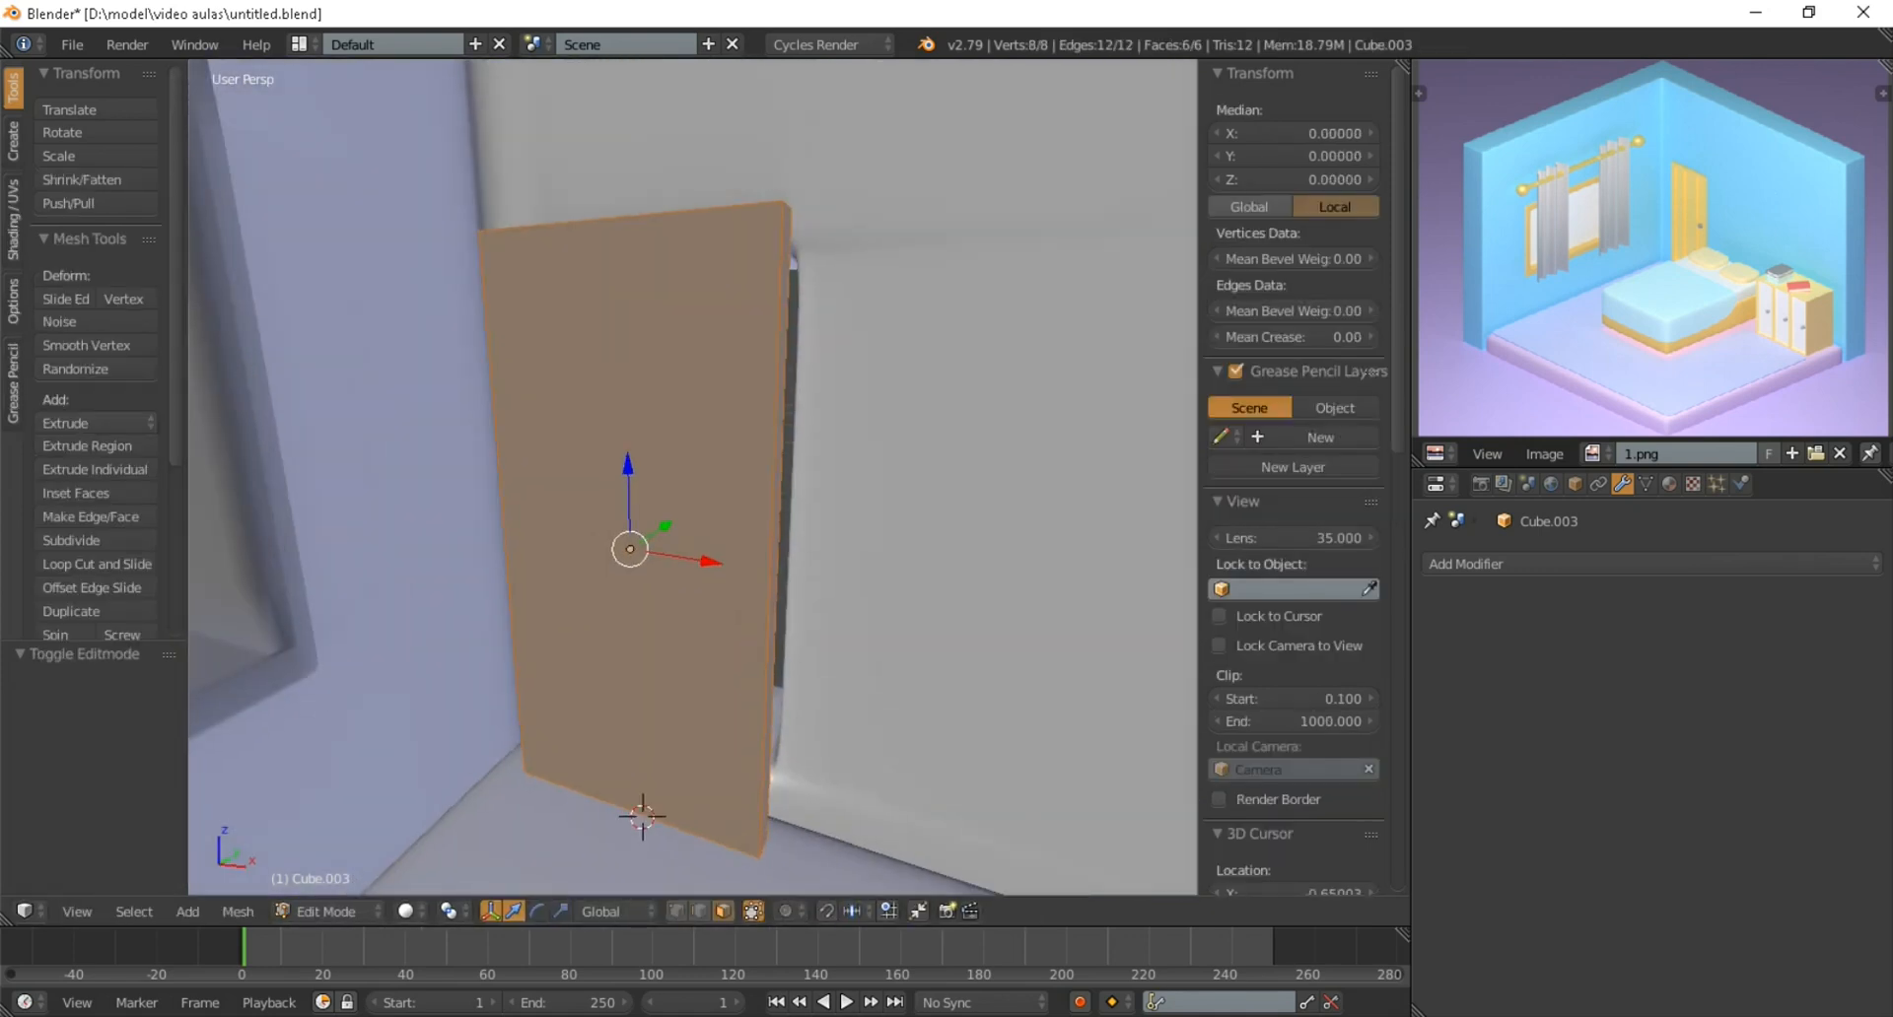
pyautogui.rightClick(658, 497)
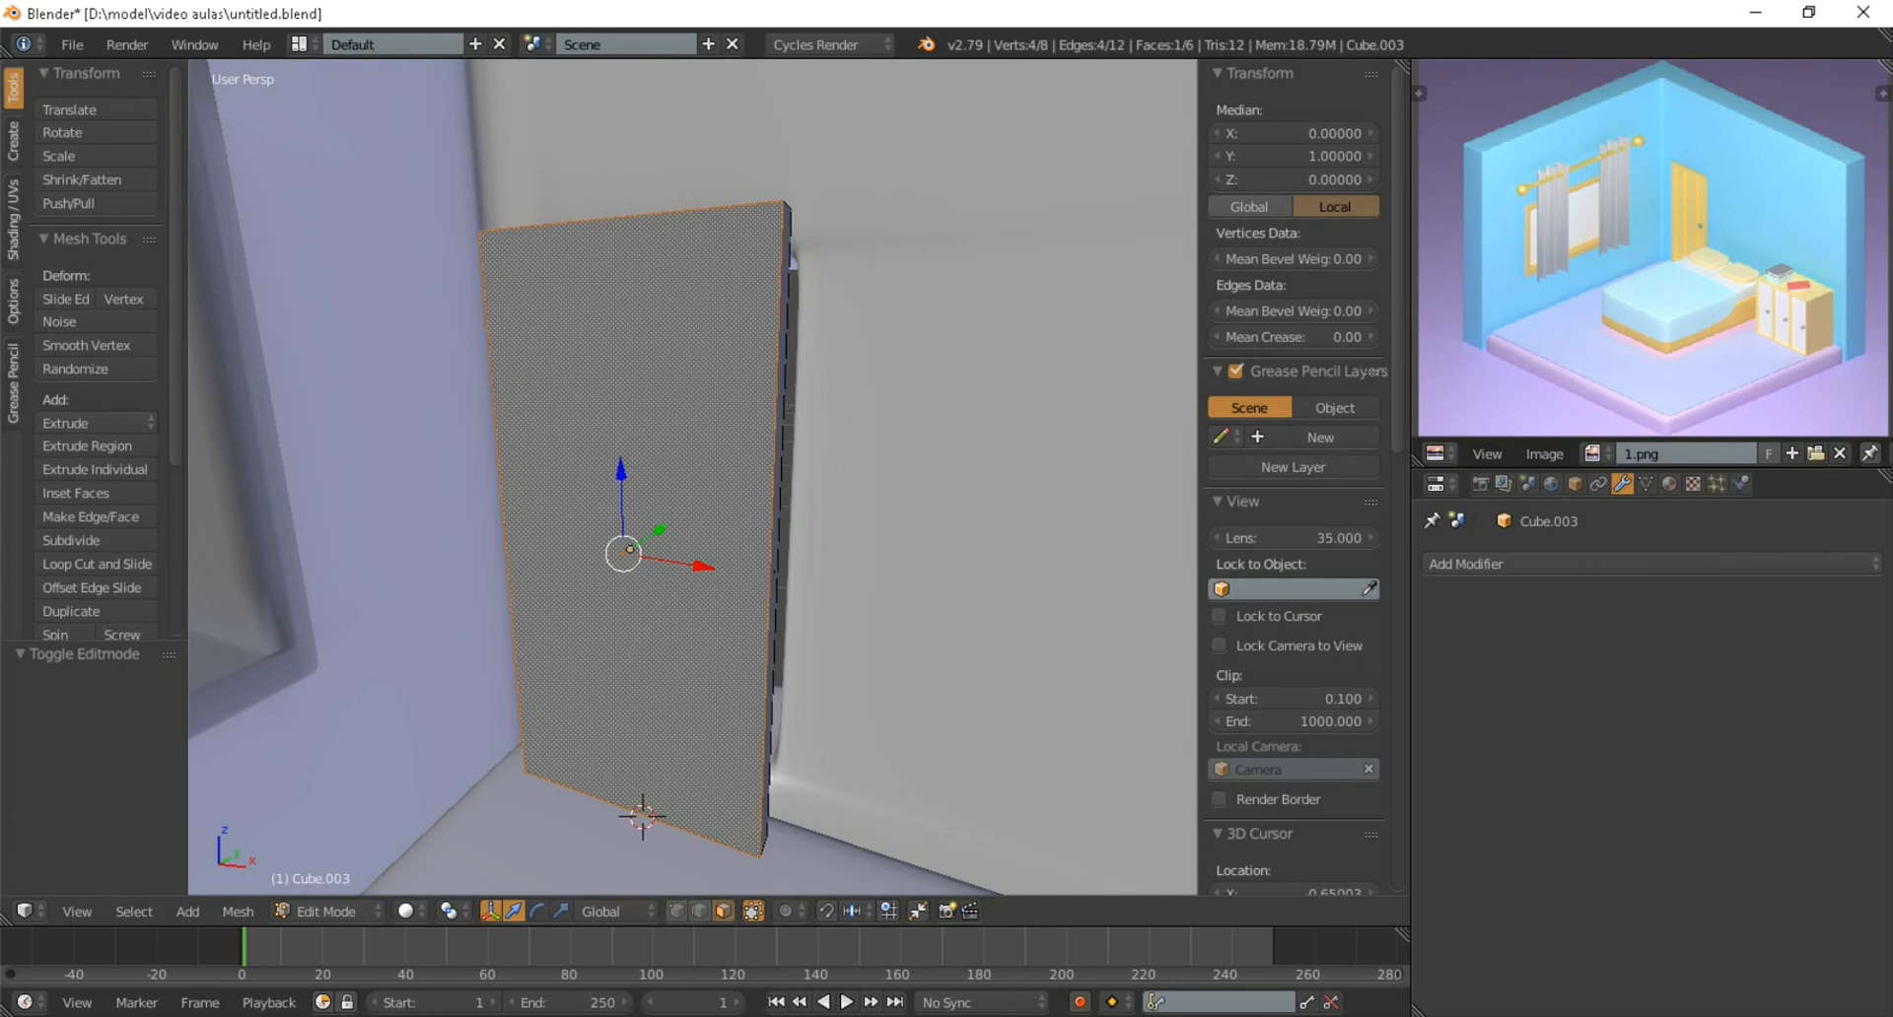
pyautogui.press('i')
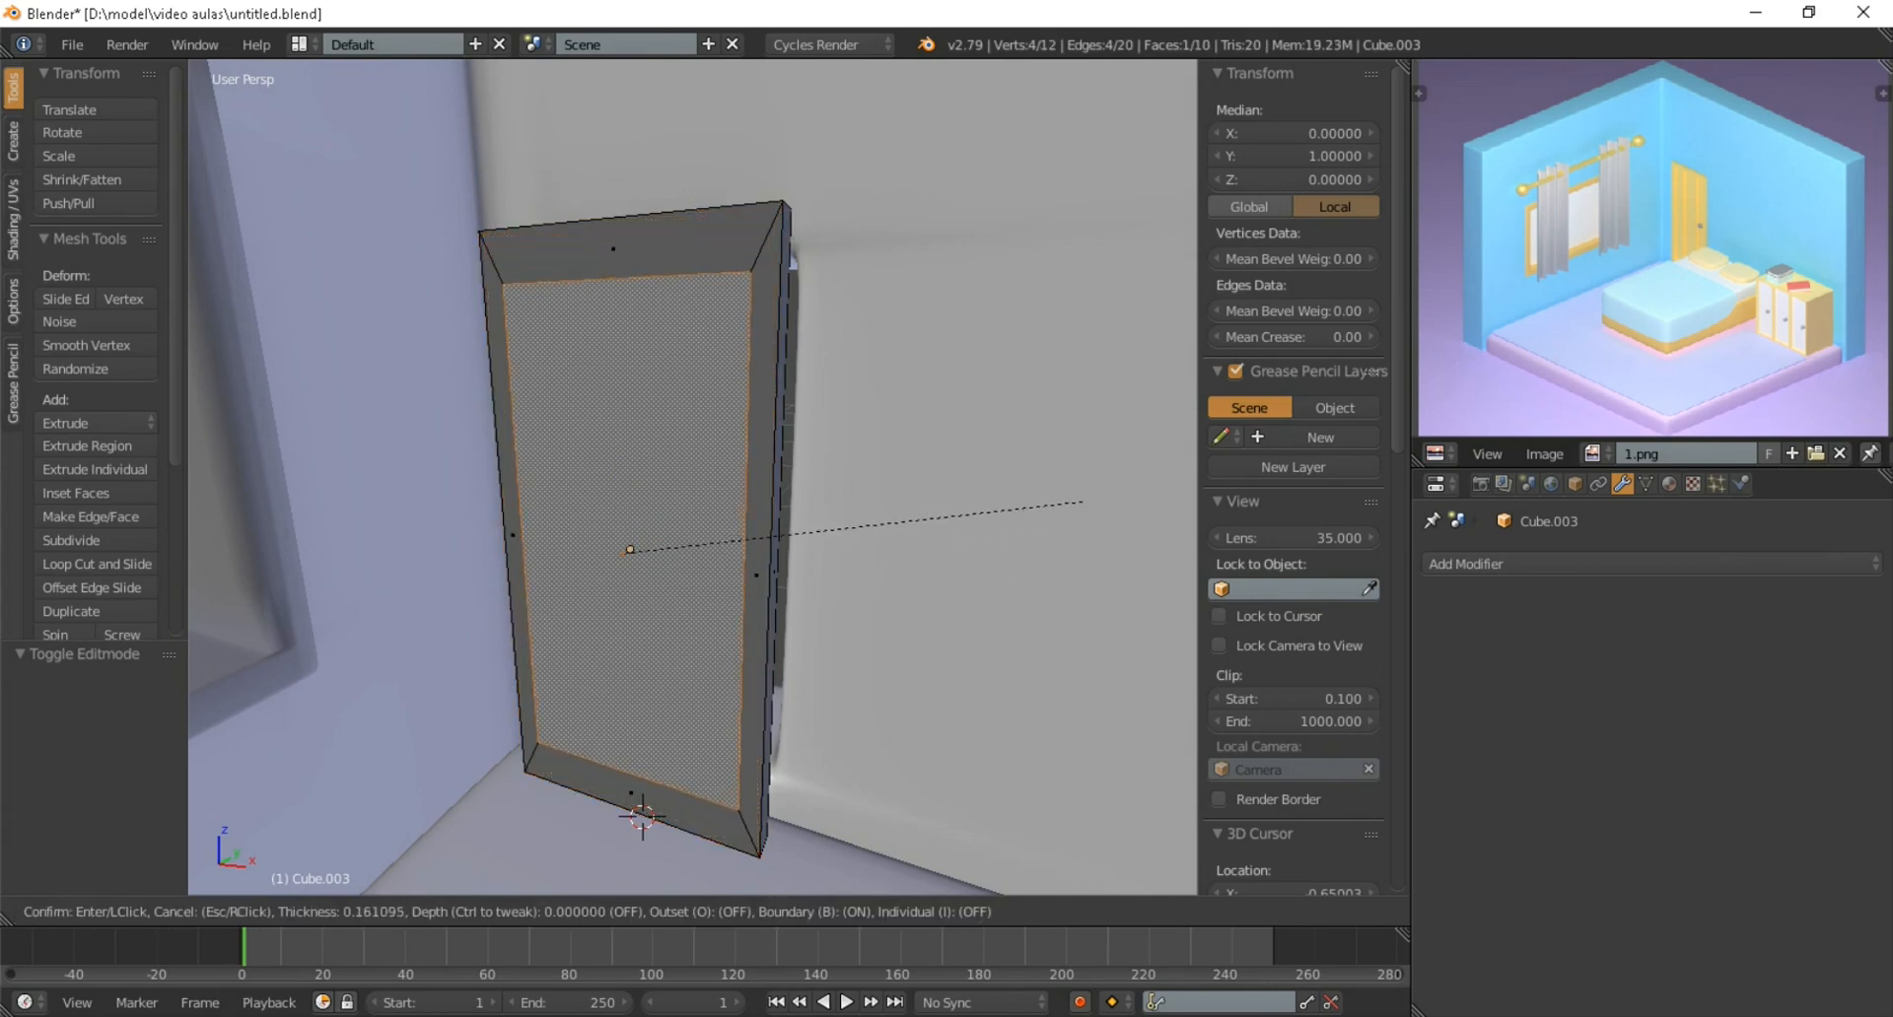
pyautogui.press('Return')
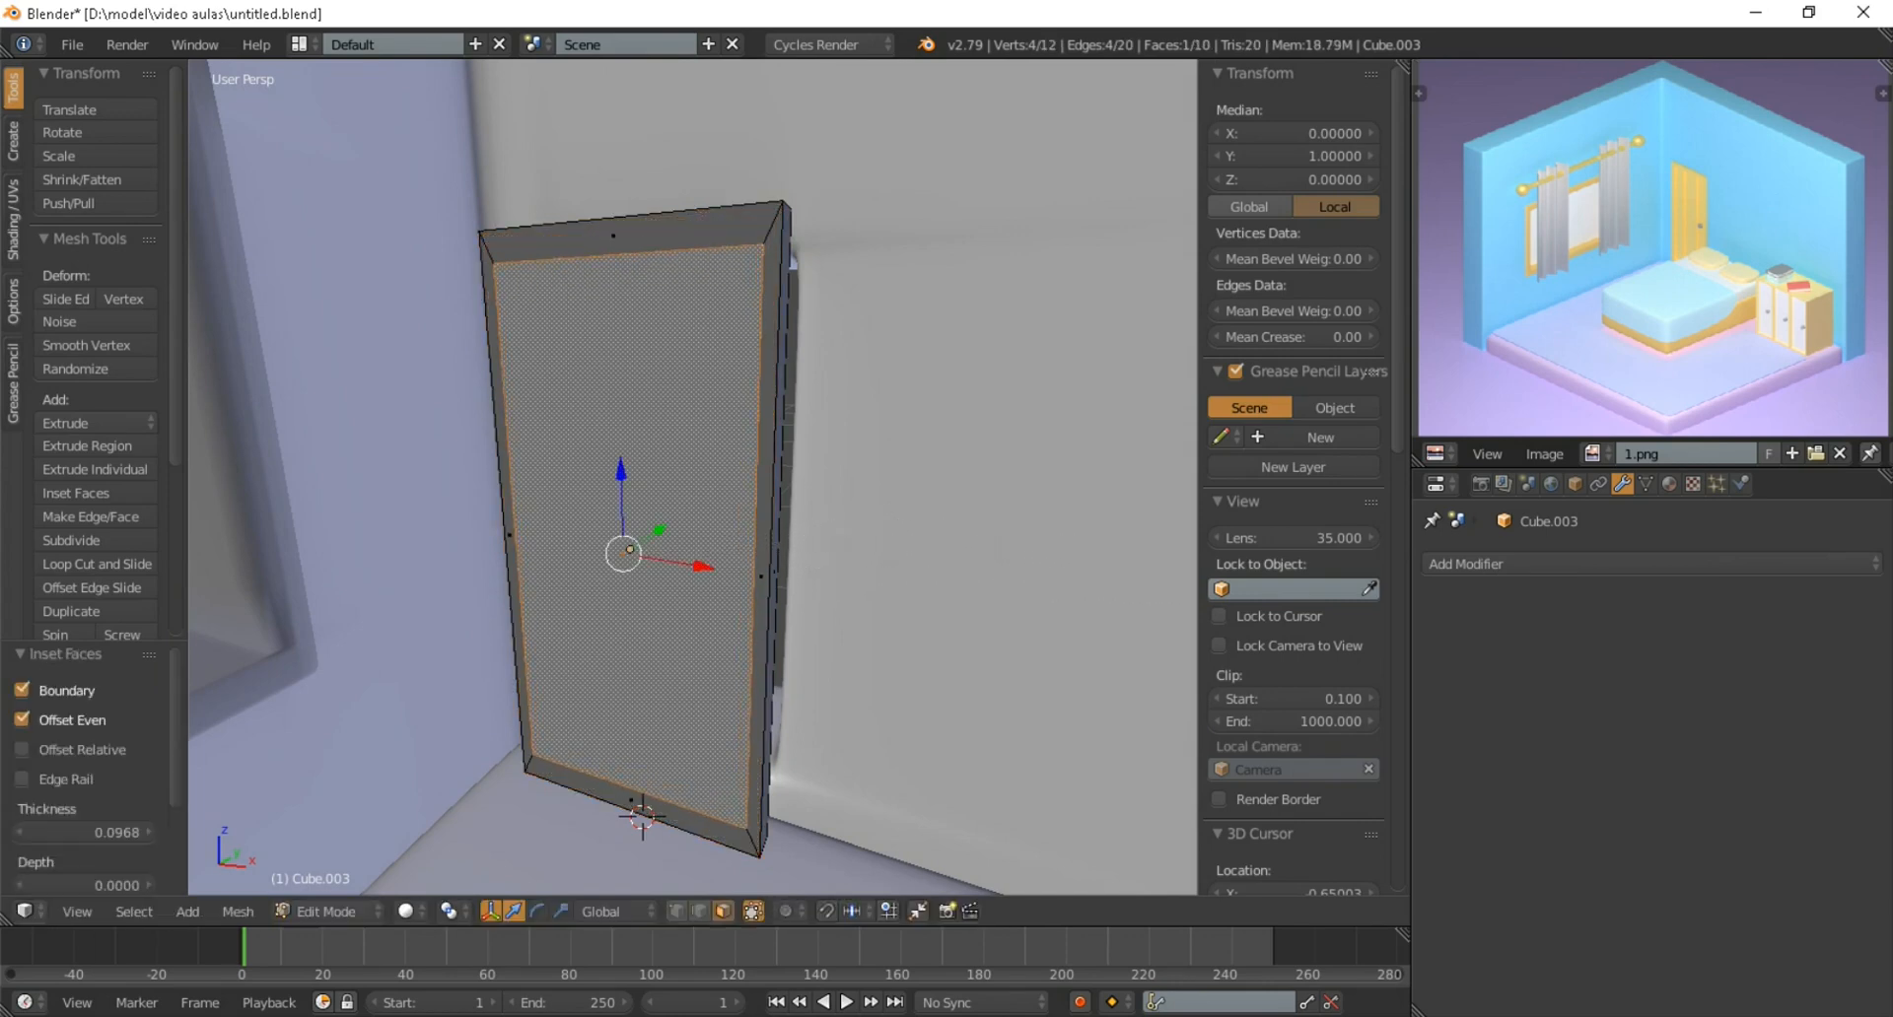
# Scale the door's inset face by about 1.04 along Z and extrude it about 0.033 into the slab
pyautogui.press('s')
pyautogui.press('z')
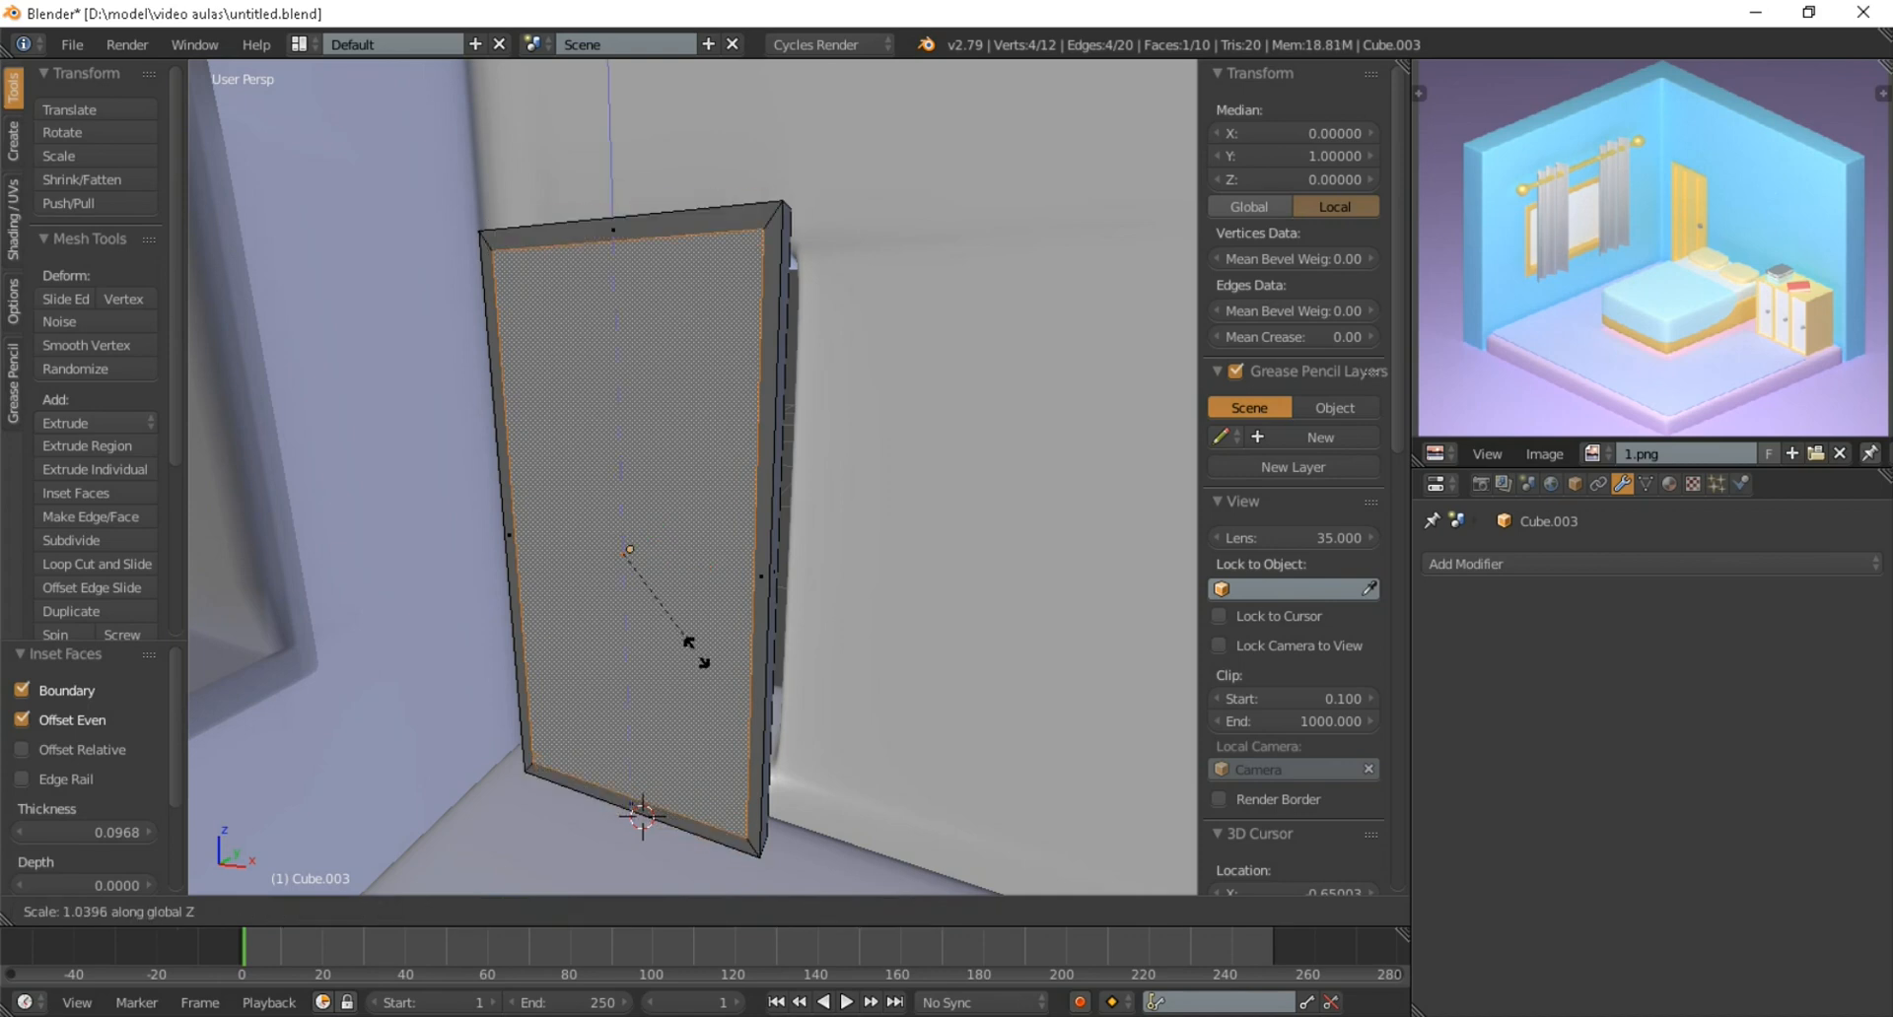
pyautogui.press('Return')
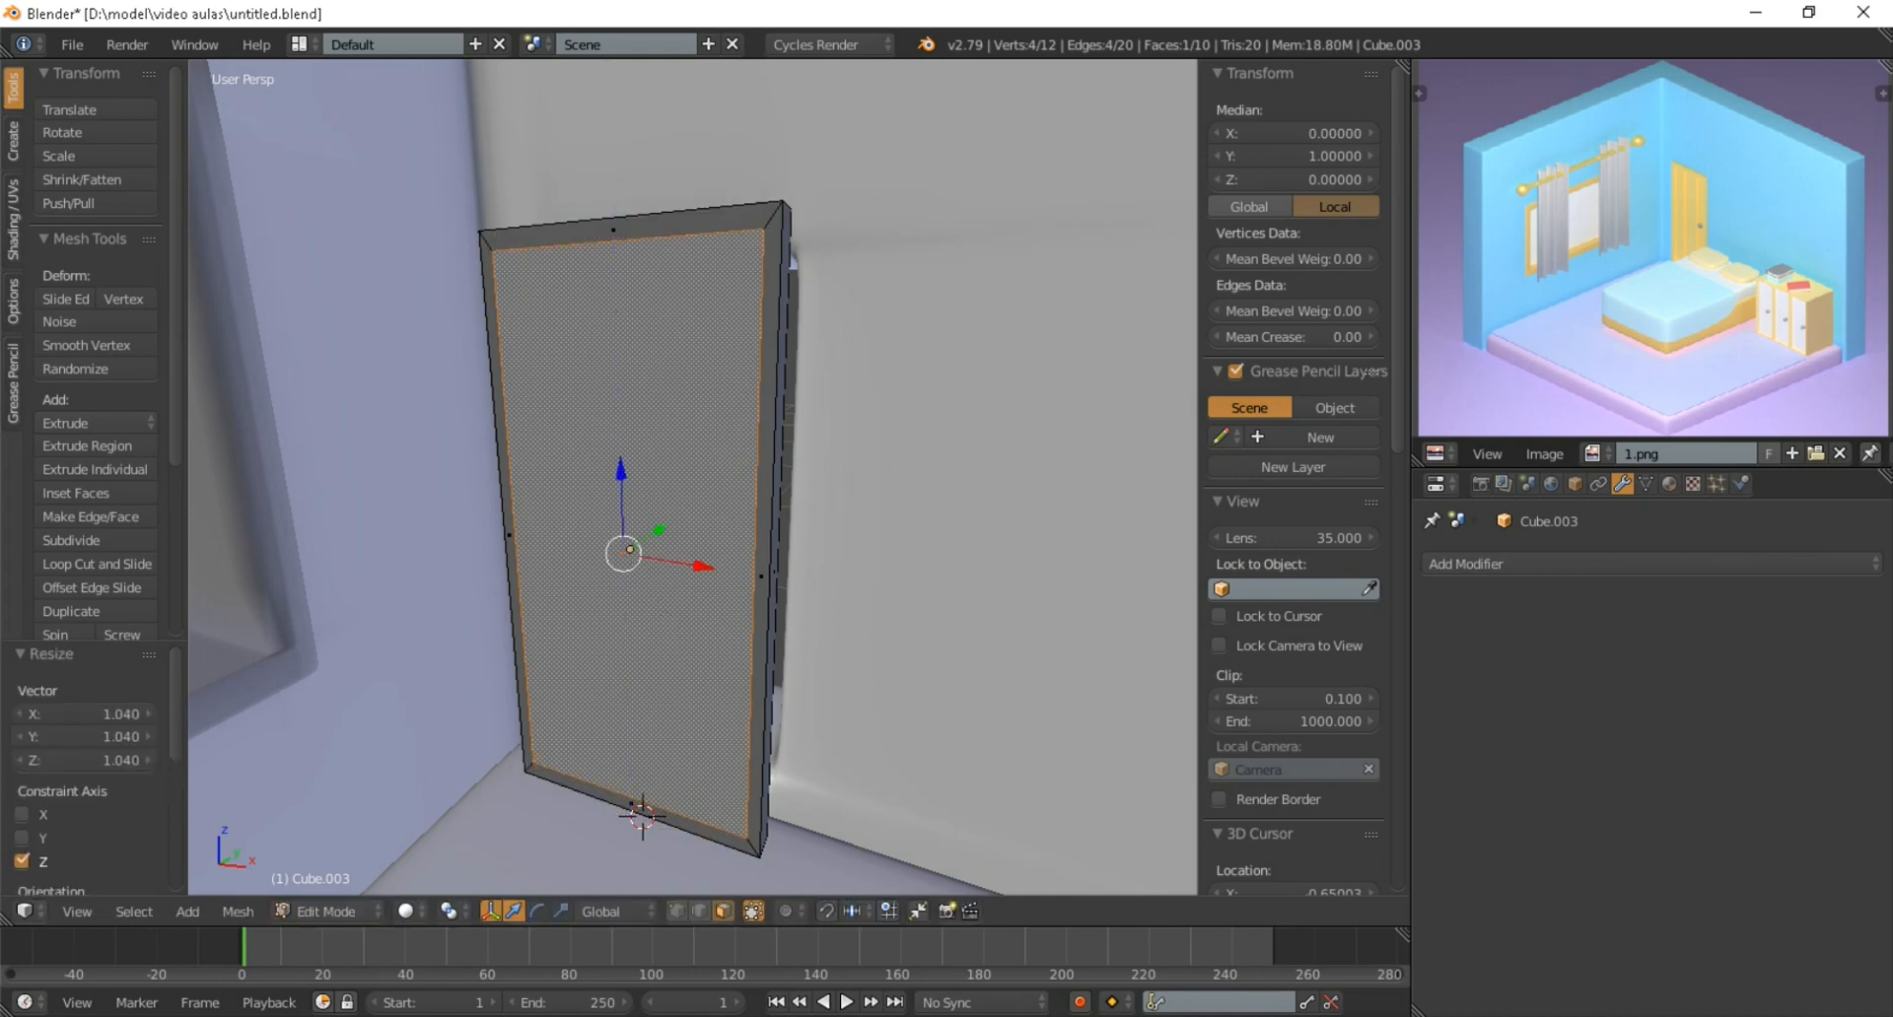
pyautogui.press('e')
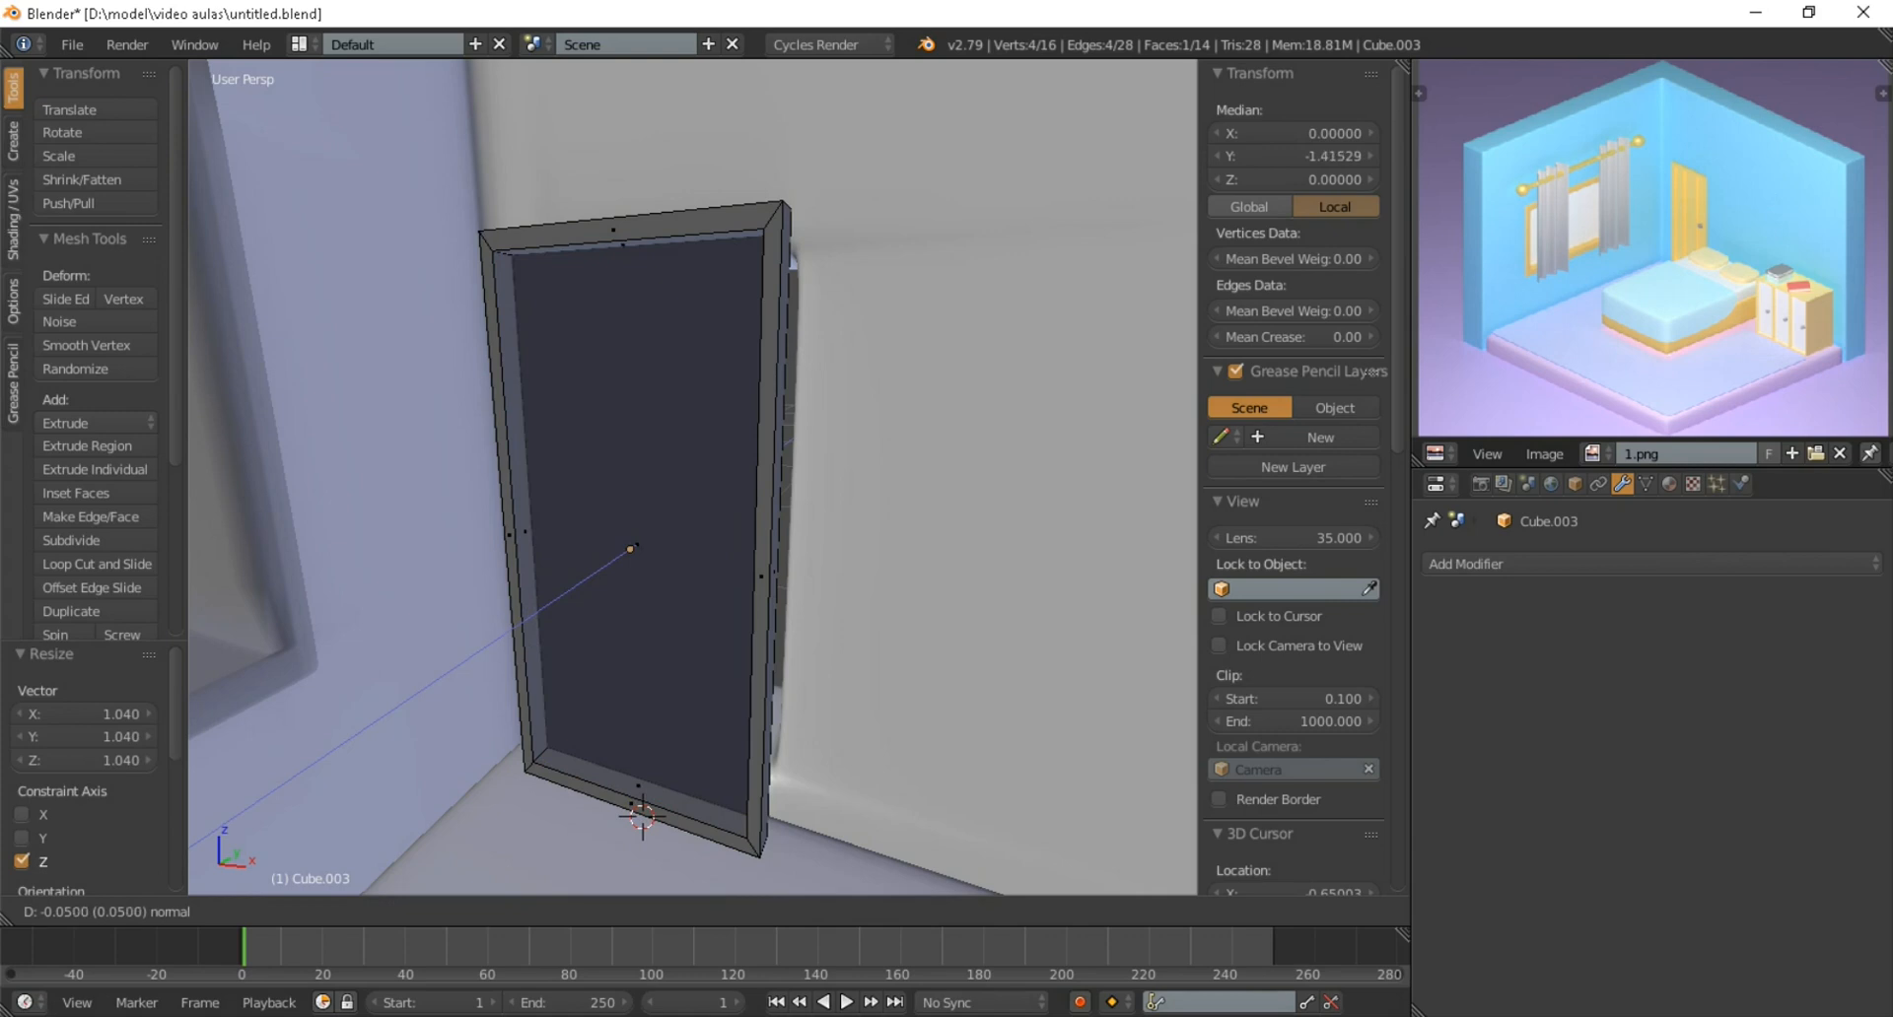
pyautogui.press('Return')
# Add two vertical loop cuts to the door and spread them apart along X by a factor of about 1.46
pyautogui.moveTo(631, 537); pyautogui.dragTo(678, 606, button='middle')
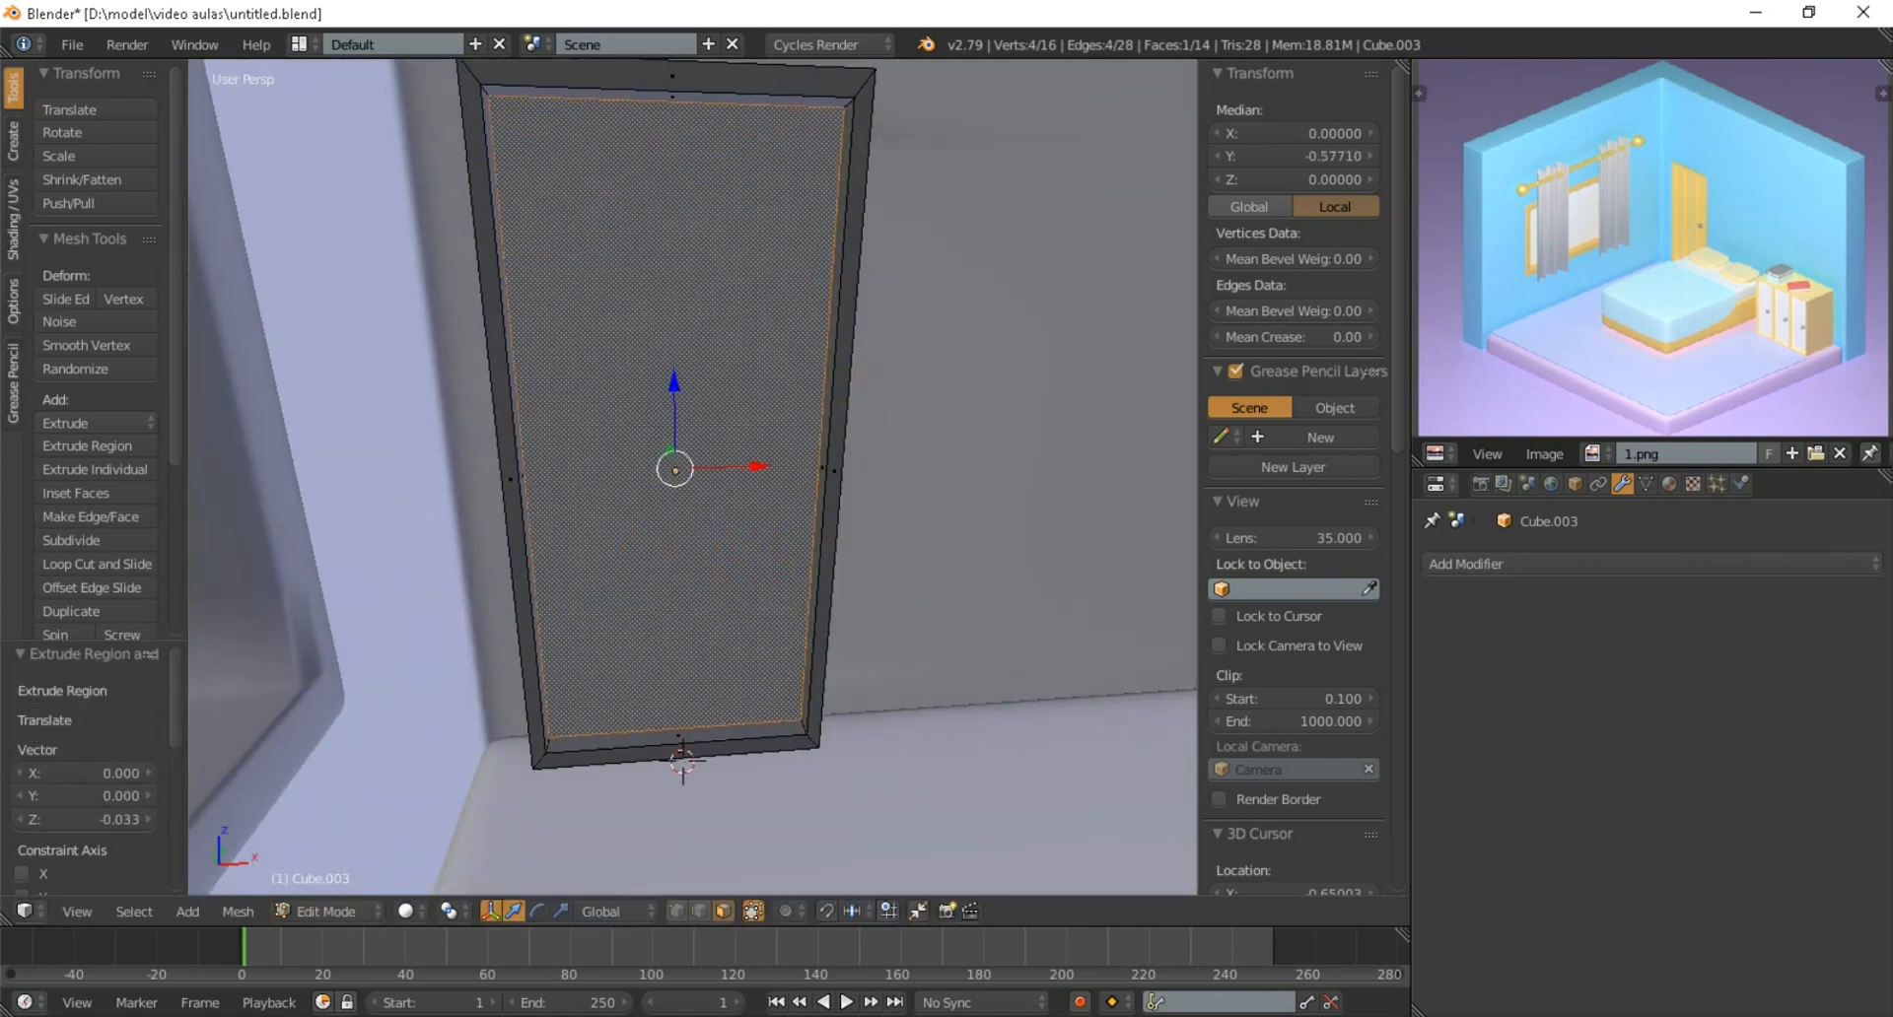
pyautogui.hotkey('ctrl', 'r')
pyautogui.scroll(1, 678, 606)
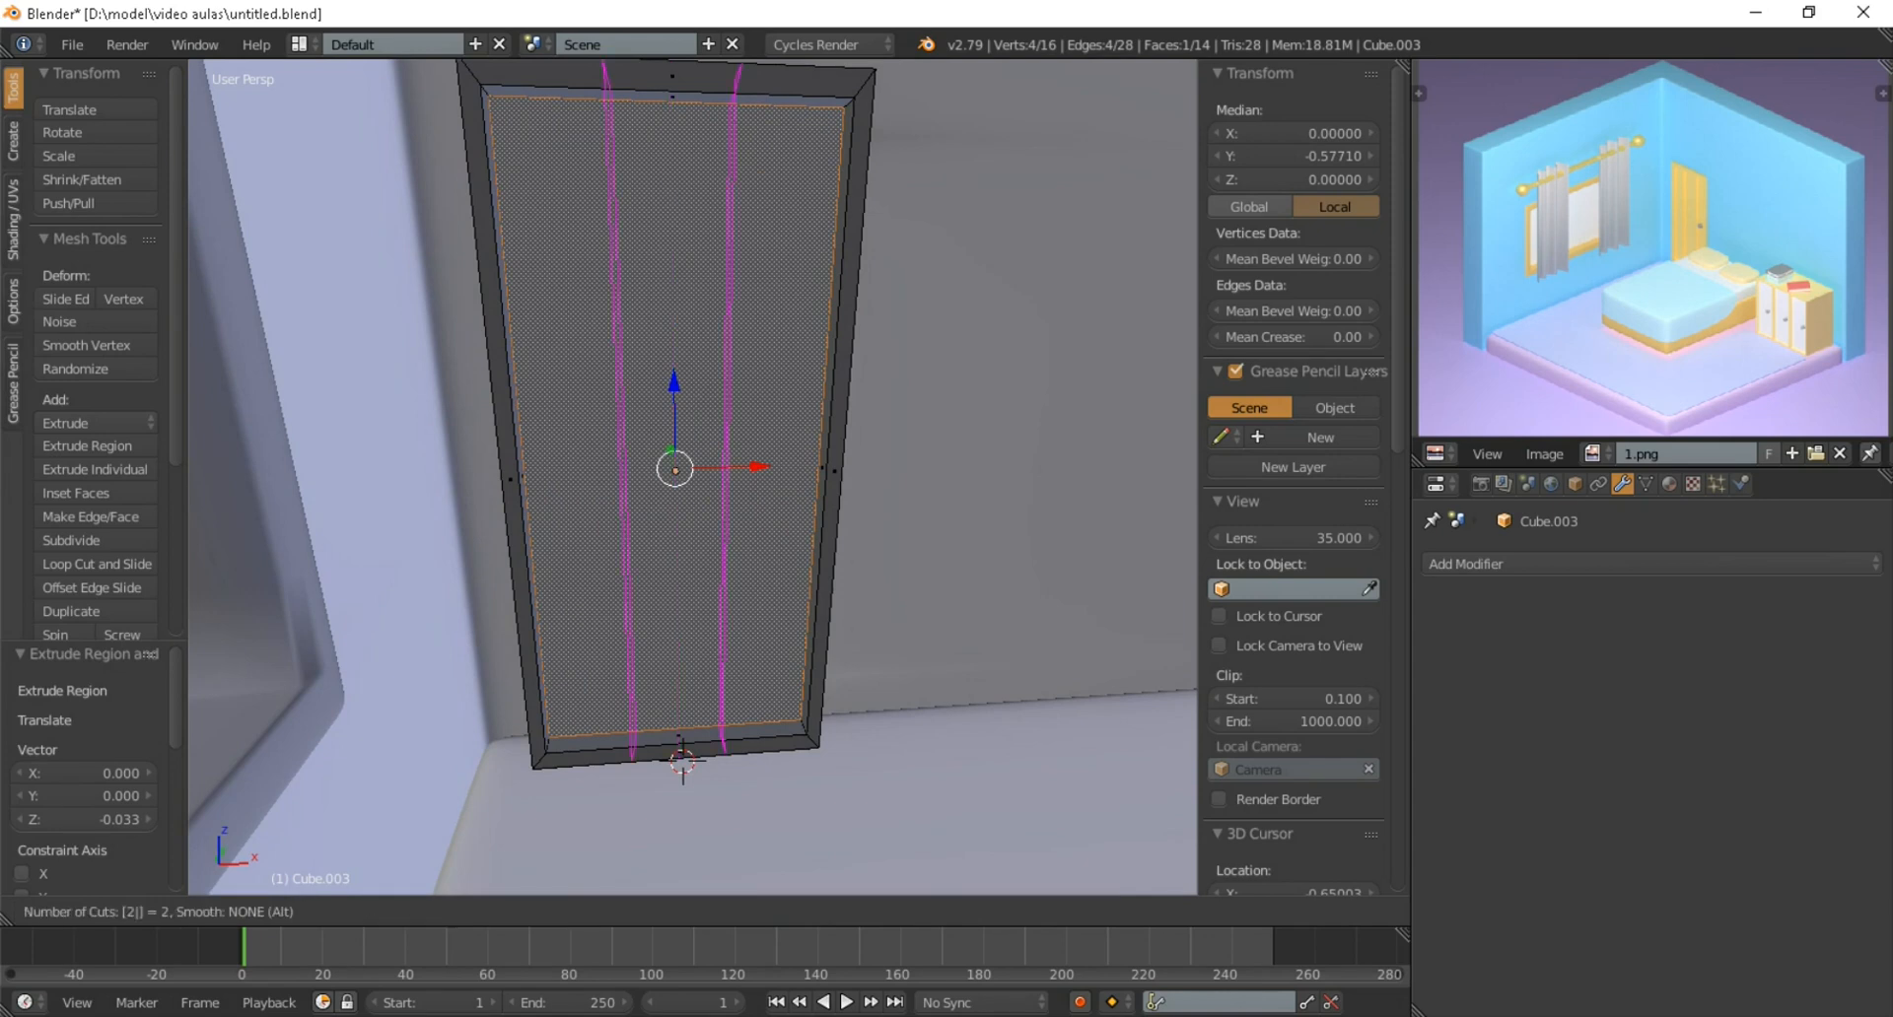
pyautogui.click(678, 606)
pyautogui.rightClick(678, 606)
pyautogui.moveTo(678, 607); pyautogui.dragTo(601, 600, button='middle')
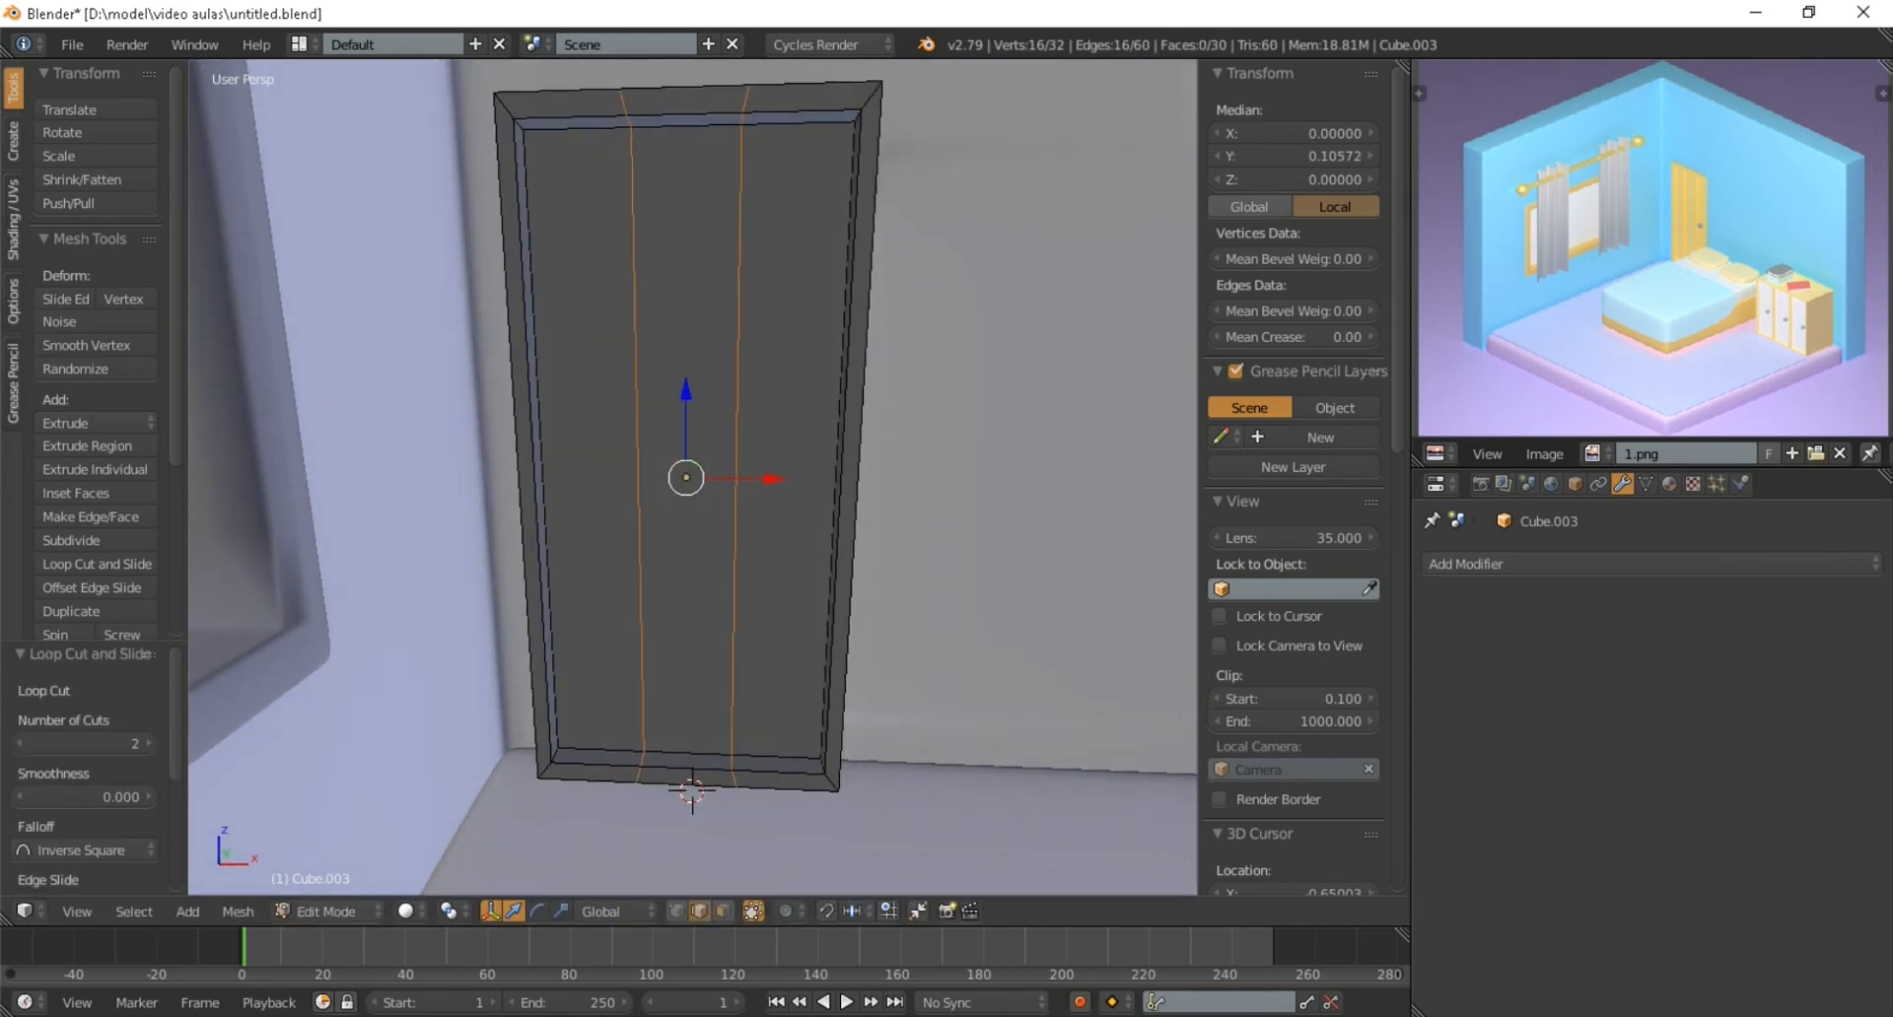
pyautogui.press('s')
pyautogui.press('x')
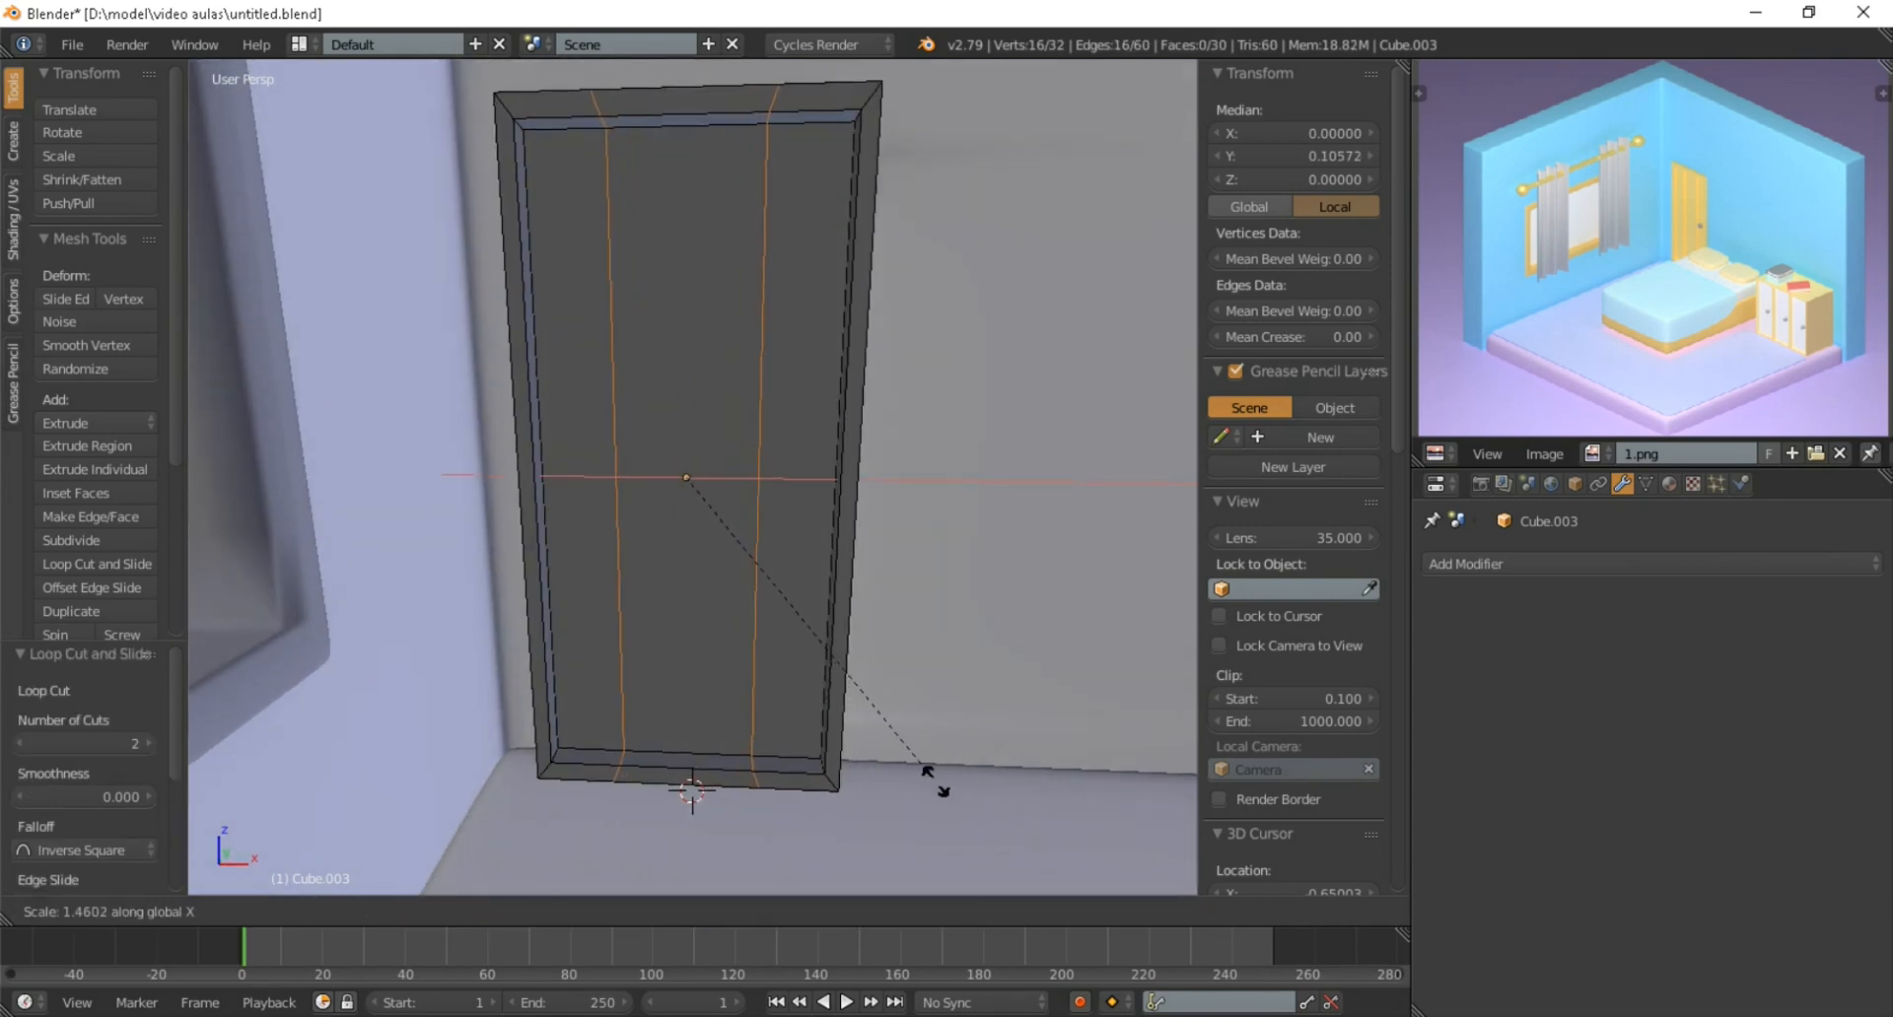
pyautogui.click(934, 781)
# Add two more vertical loop cuts between the first pair and scale them by about 1.975 along X to leave narrow strips
pyautogui.hotkey('ctrl', 'r')
pyautogui.scroll(1, 698, 774)
pyautogui.click(698, 774)
pyautogui.rightClick(698, 774)
pyautogui.press('s')
pyautogui.press('x')
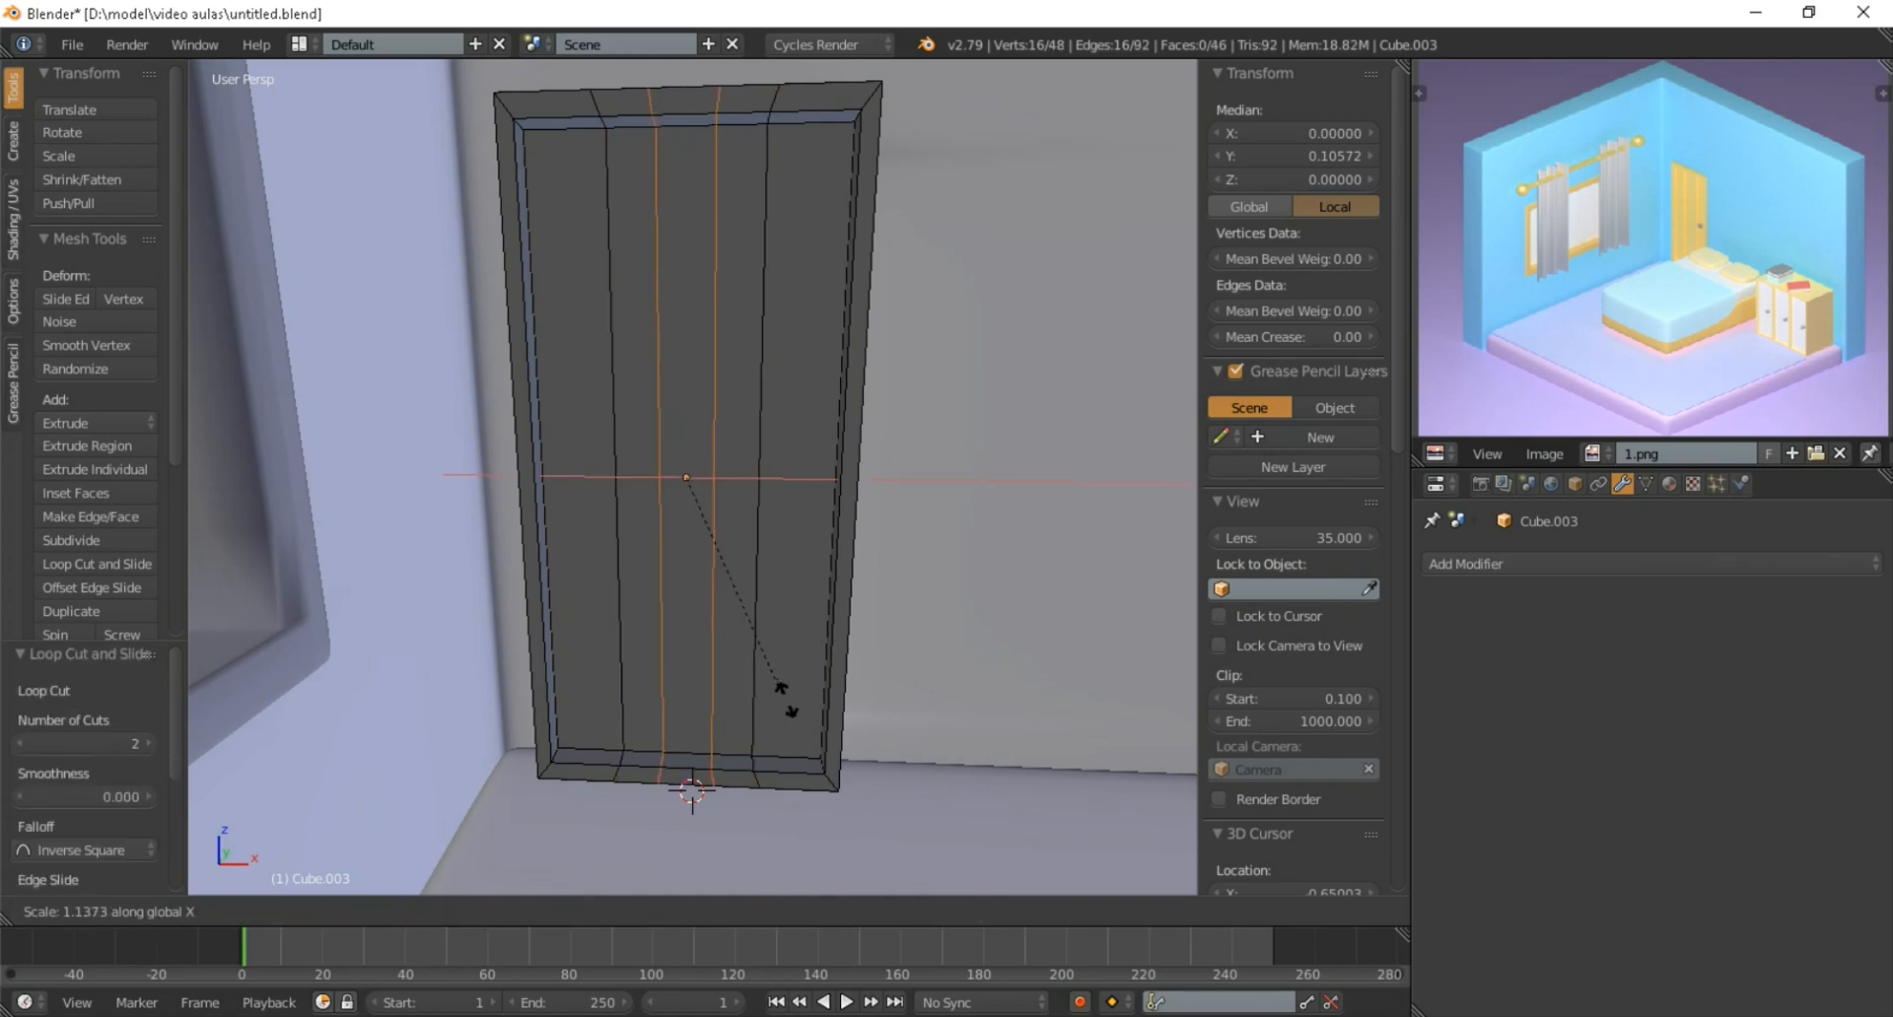
pyautogui.click(976, 773)
# Delete the small faces at the upper and lower recess edges where the two narrow vertical strips end
pyautogui.scroll(3, 976, 772)
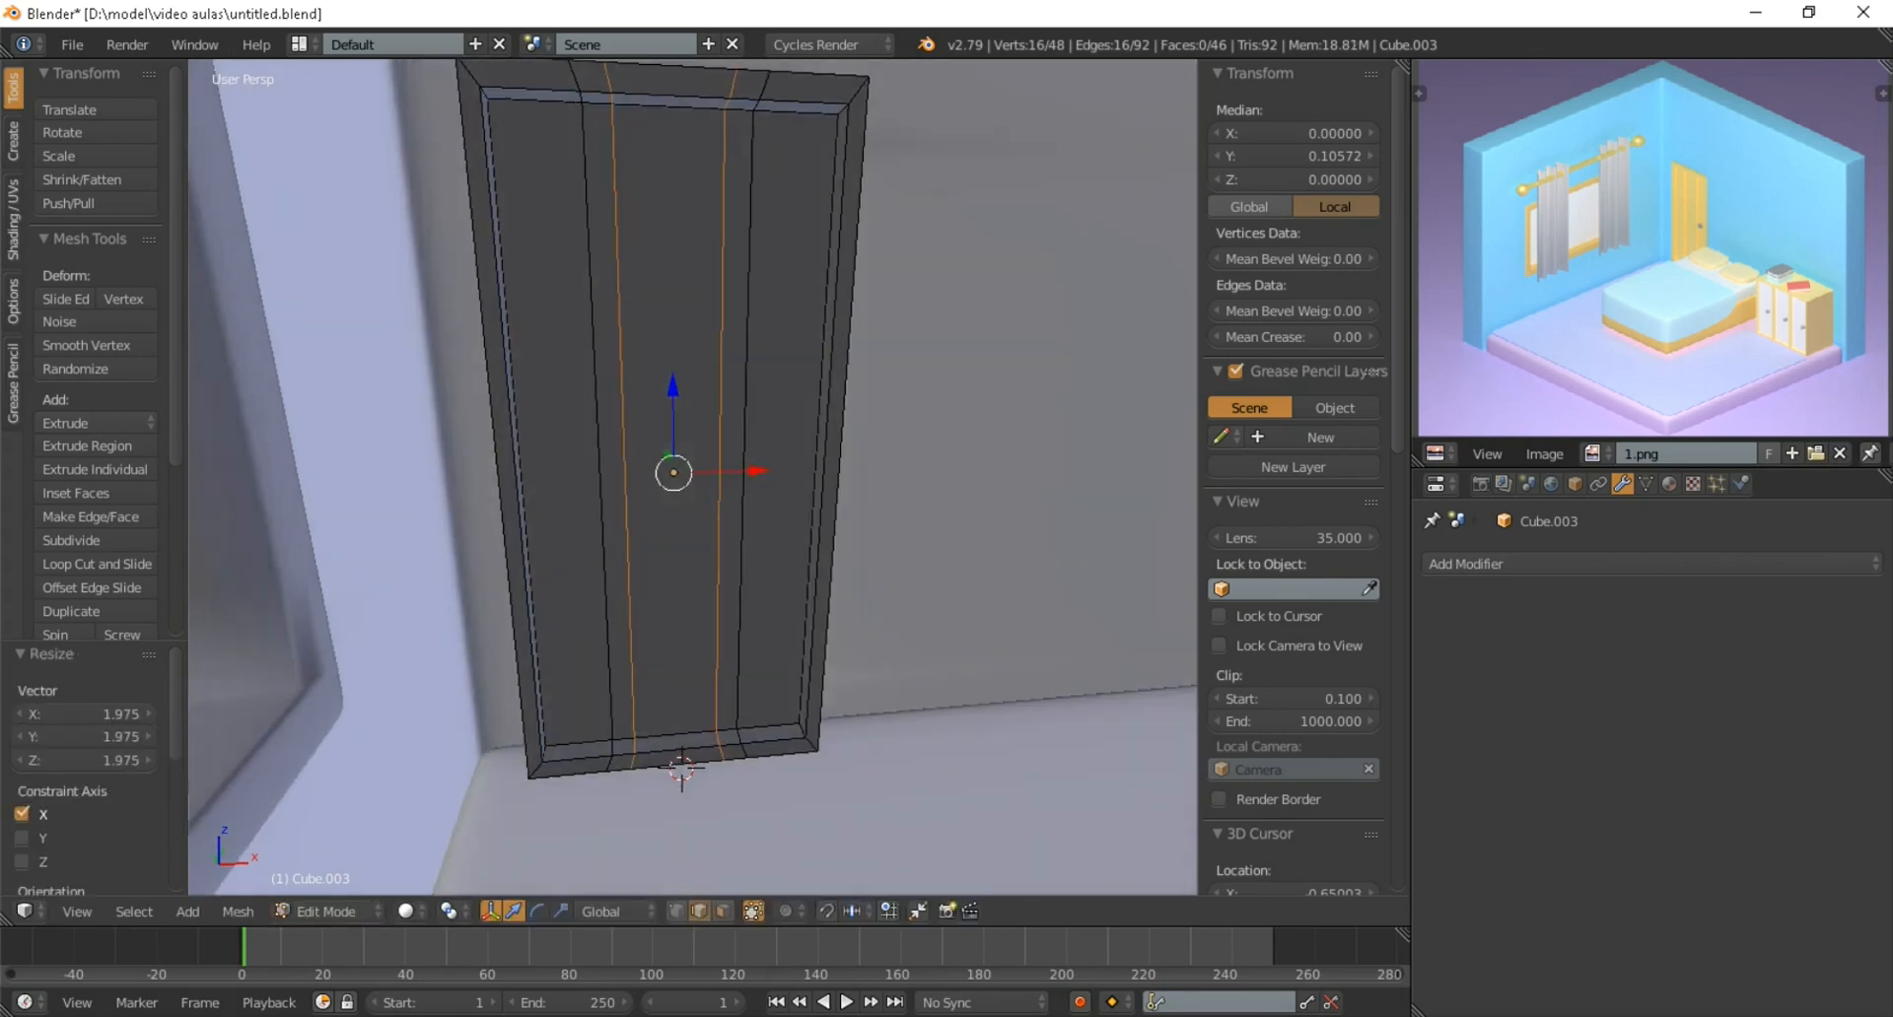
pyautogui.press('a')
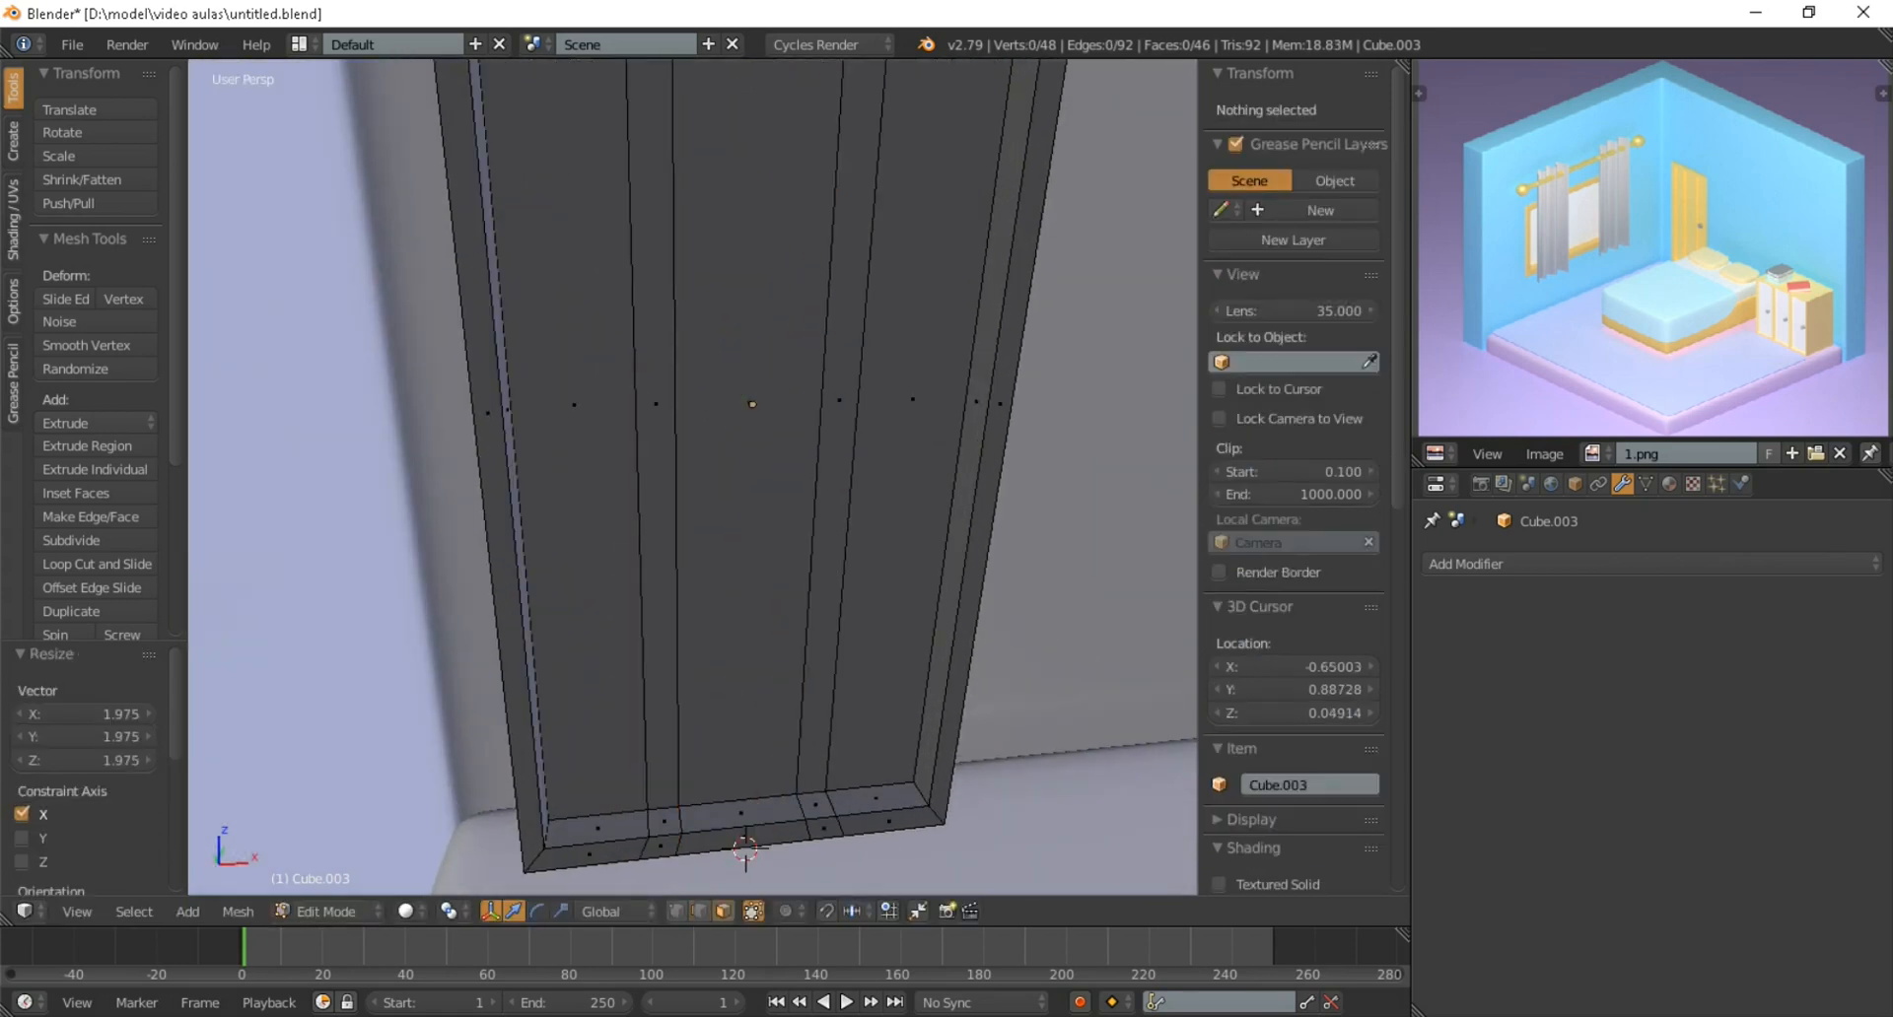
pyautogui.rightClick(664, 821)
pyautogui.moveTo(664, 821); pyautogui.dragTo(581, 814, button='middle')
pyautogui.keyDown('shift'); pyautogui.rightClick(795, 784); pyautogui.keyUp('shift')
pyautogui.scroll(-3, 794, 784)
pyautogui.moveTo(795, 784); pyautogui.dragTo(801, 680, button='middle')
pyautogui.scroll(3, 801, 680)
pyautogui.keyDown('shift'); pyautogui.rightClick(714, 362); pyautogui.keyUp('shift')
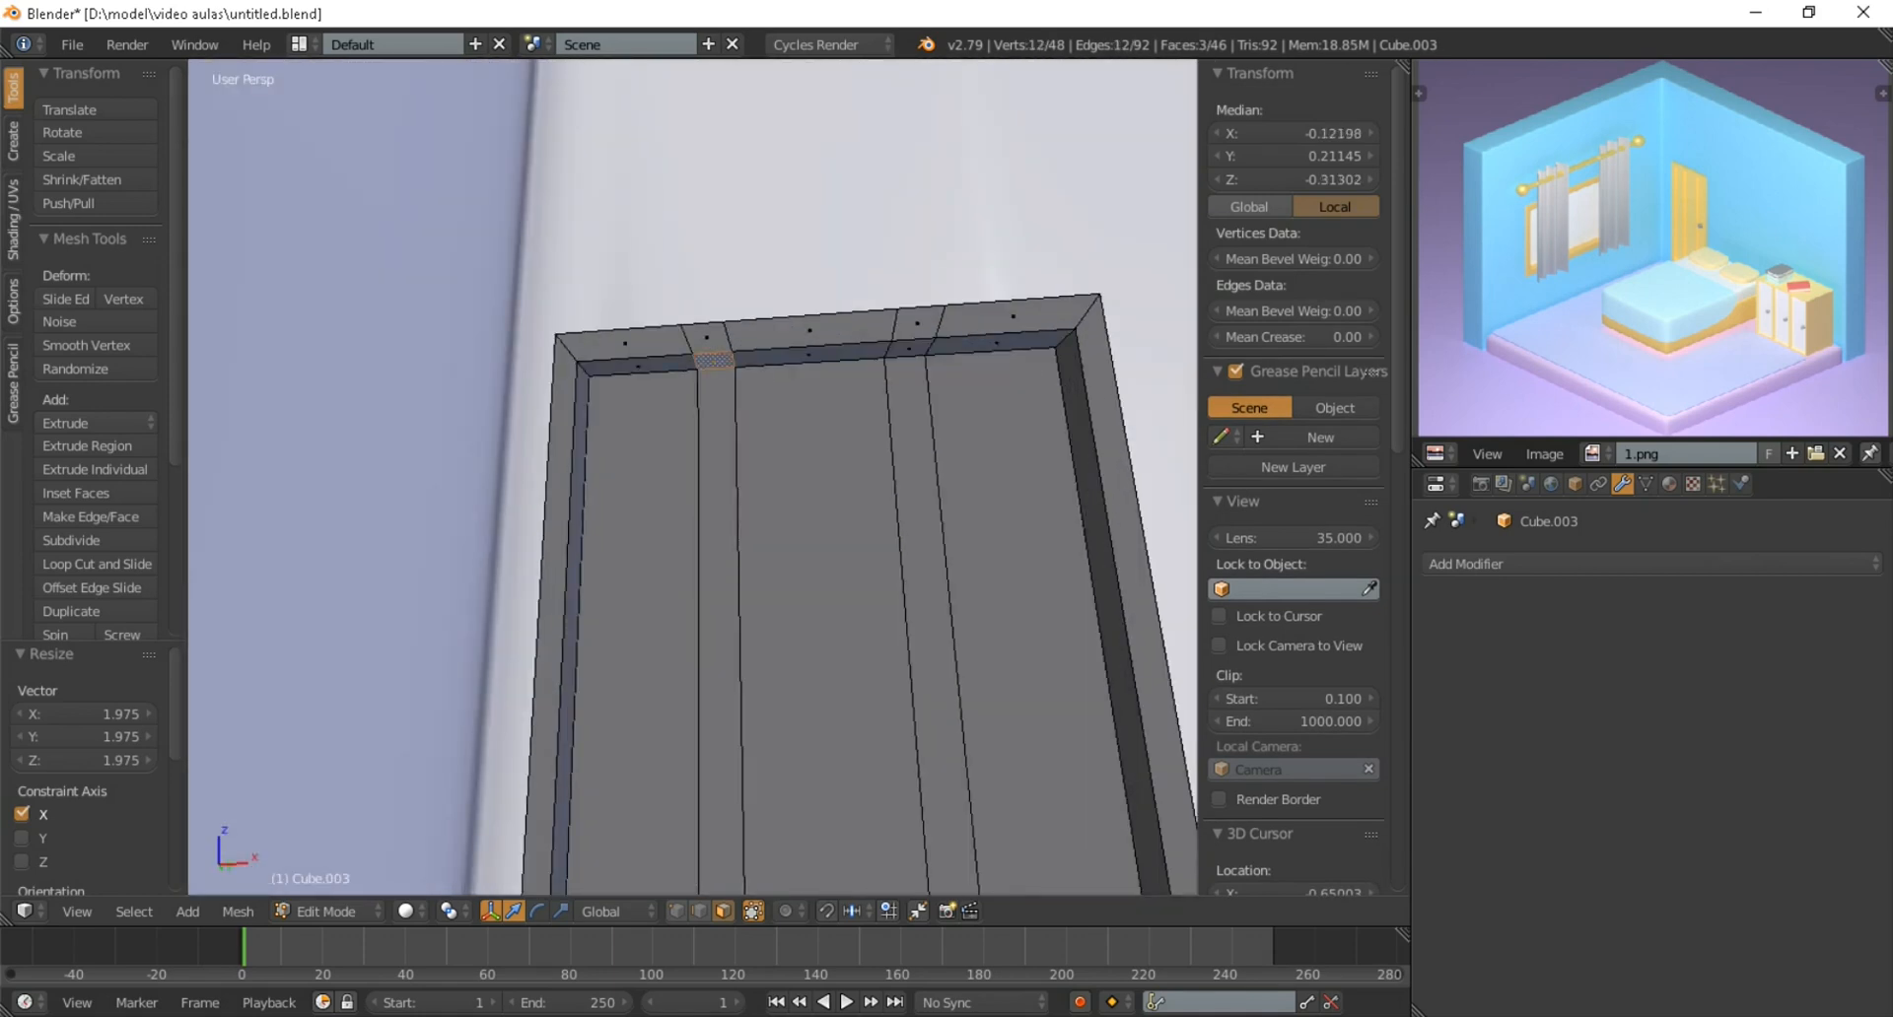
pyautogui.scroll(-1, 905, 355)
pyautogui.press('x')
pyautogui.click(850, 422)
# Delete the long recessed faces of the two narrow vertical strips in the door panel
pyautogui.moveTo(850, 422); pyautogui.dragTo(785, 505, button='middle')
pyautogui.scroll(2, 848, 617)
pyautogui.click(830, 478)
pyautogui.keyDown('shift'); pyautogui.click(1035, 486); pyautogui.keyUp('shift')
pyautogui.moveTo(1035, 486); pyautogui.dragTo(1025, 464, button='middle')
pyautogui.press('x')
pyautogui.click(838, 616)
pyautogui.scroll(-2, 838, 616)
pyautogui.scroll(1, 838, 616)
pyautogui.keyDown('shift'); pyautogui.moveTo(838, 616); pyautogui.dragTo(817, 526, button='middle'); pyautogui.keyUp('shift')
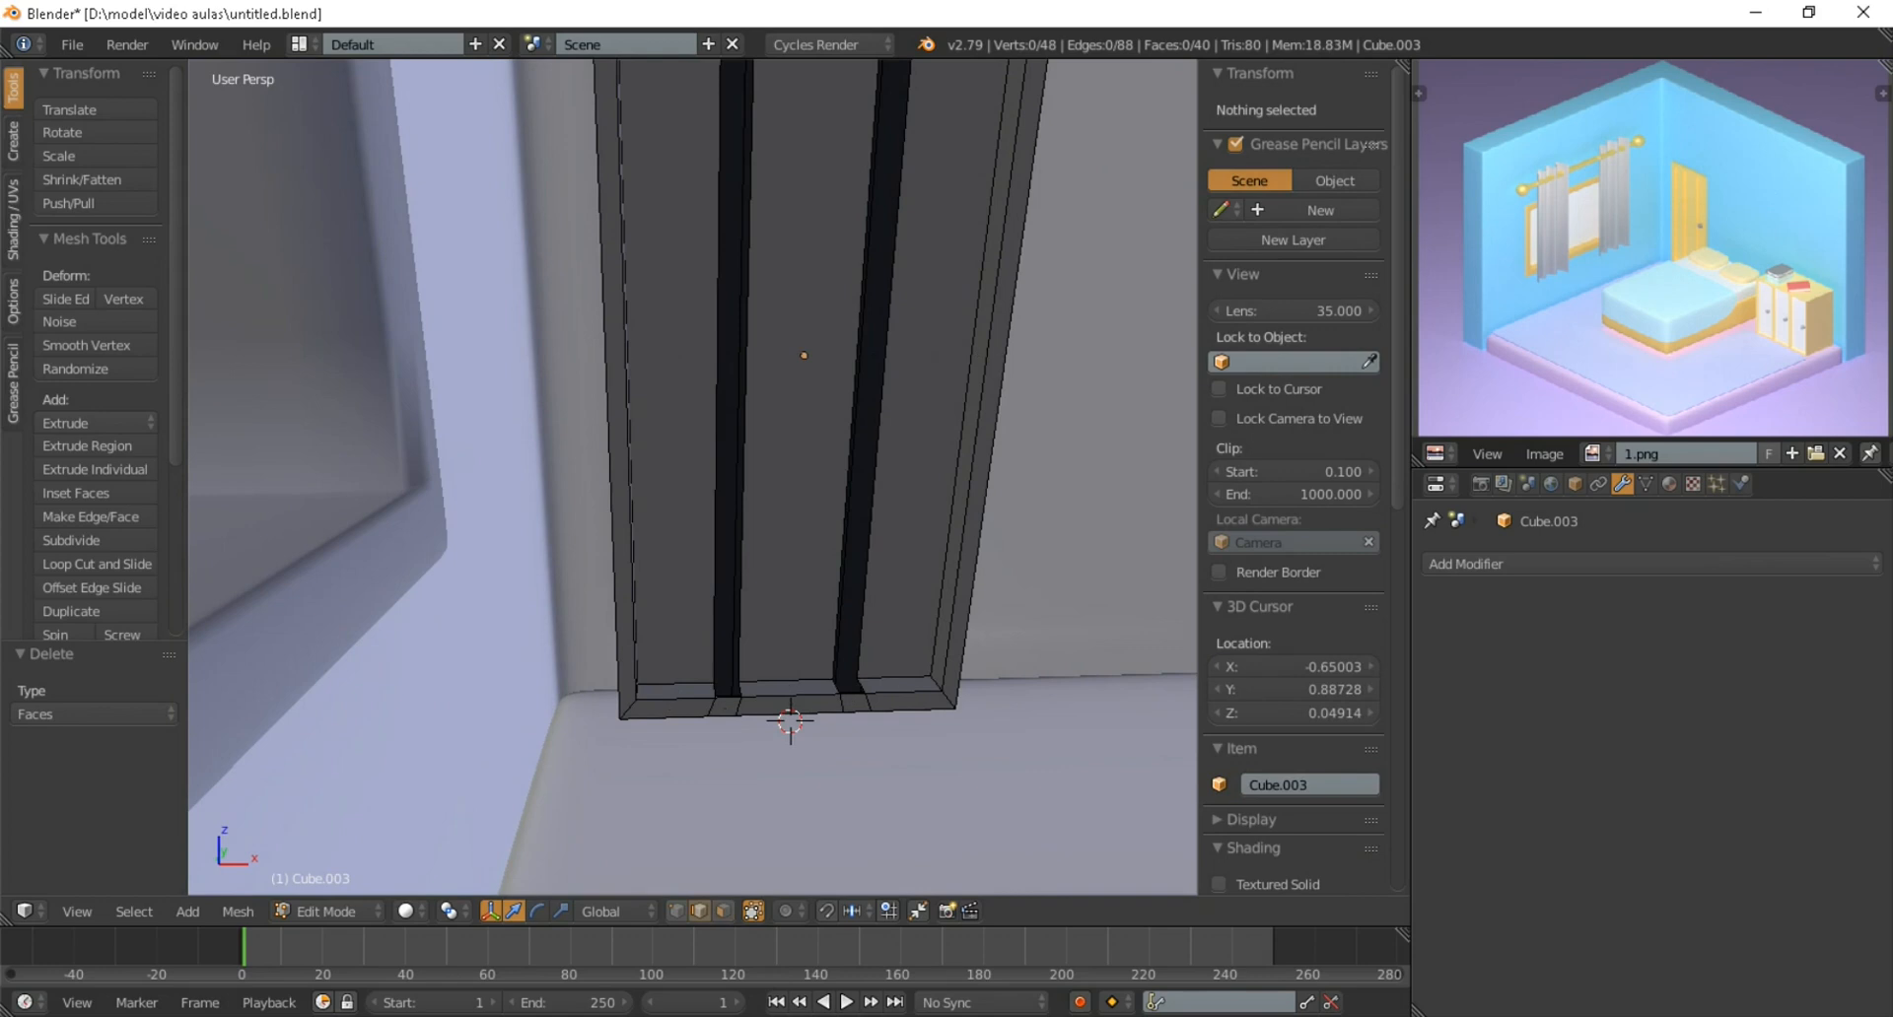
# Fill a side face along the outer edge of the strip gap nearer the window wall
pyautogui.scroll(2, 692, 477)
pyautogui.rightClick(725, 793)
pyautogui.scroll(-1, 726, 792)
pyautogui.keyDown('shift'); pyautogui.moveTo(726, 793); pyautogui.dragTo(730, 878, button='middle'); pyautogui.keyUp('shift')
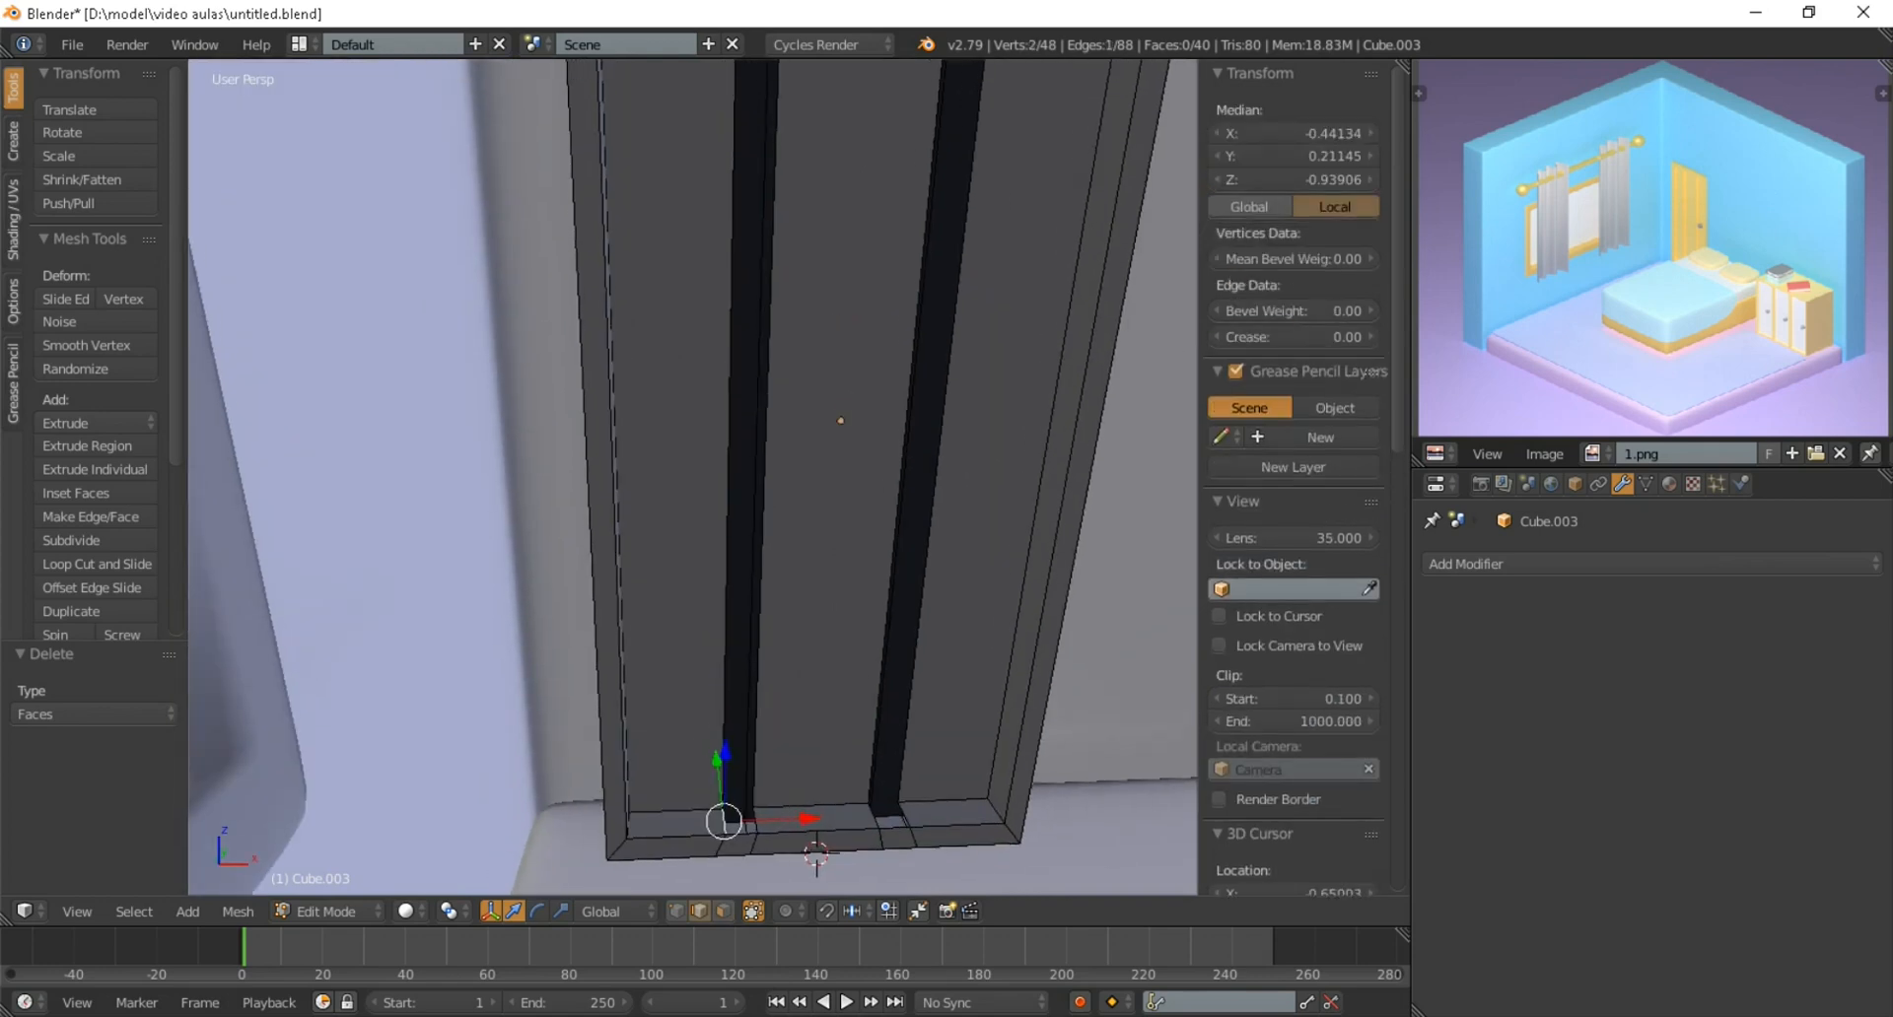
pyautogui.keyDown('shift'); pyautogui.rightClick(730, 493); pyautogui.keyUp('shift')
pyautogui.moveTo(730, 492)
pyautogui.mouseDown(button='middle')
pyautogui.moveTo(712, 400)
pyautogui.moveTo(724, 513)
pyautogui.mouseUp(button='middle')
pyautogui.scroll(2, 724, 513)
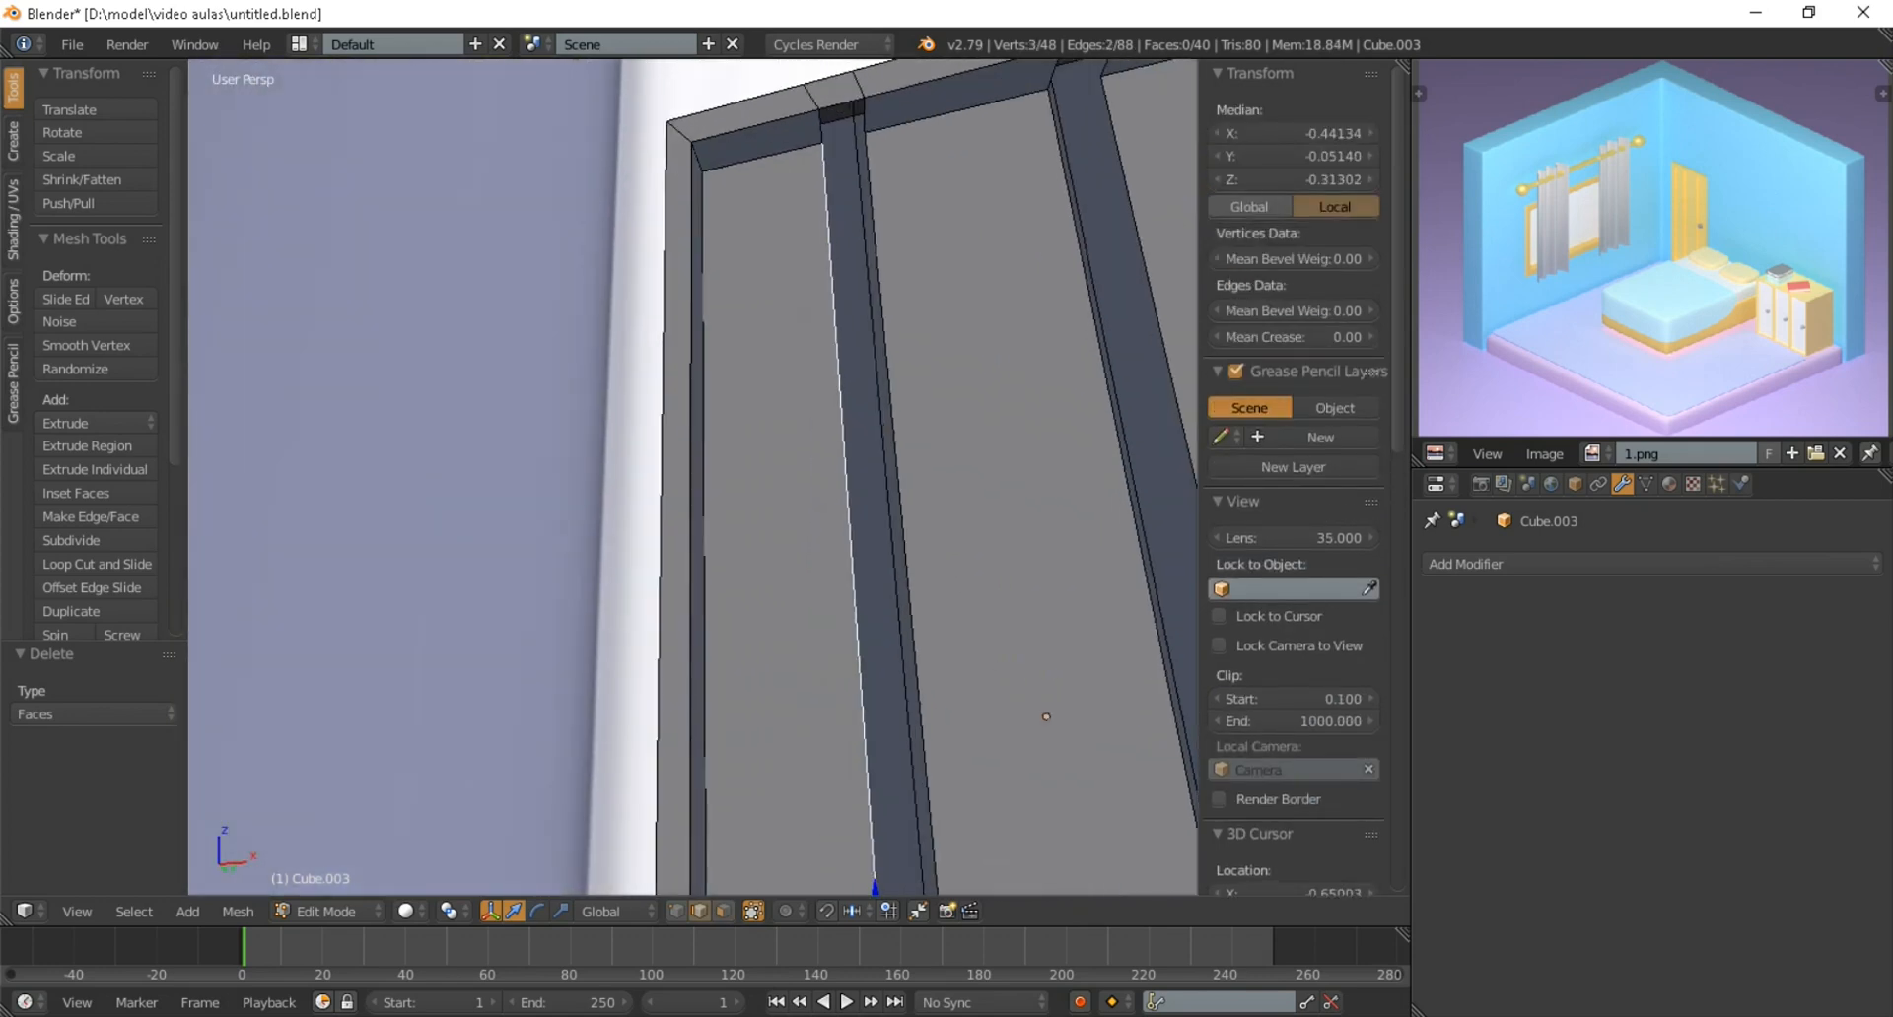
pyautogui.keyDown('shift'); pyautogui.rightClick(842, 434); pyautogui.keyUp('shift')
pyautogui.moveTo(842, 434); pyautogui.dragTo(858, 74, button='middle')
pyautogui.press('f')
# Fill the front face of the strip nearer the window wall, flush with the door frame
pyautogui.rightClick(865, 176)
pyautogui.keyDown('shift'); pyautogui.rightClick(854, 434); pyautogui.keyUp('shift')
pyautogui.moveTo(858, 296); pyautogui.dragTo(887, 412, button='middle')
pyautogui.scroll(1, 838, 523)
pyautogui.press('f')
# Fill the inner side face of the strip nearer the window wall, facing the door's middle panel
pyautogui.rightClick(826, 394)
pyautogui.keyDown('shift'); pyautogui.rightClick(773, 404); pyautogui.keyUp('shift')
pyautogui.scroll(-3, 779, 394)
pyautogui.keyDown('shift'); pyautogui.moveTo(779, 325); pyautogui.dragTo(725, 838, button='middle'); pyautogui.keyUp('shift')
pyautogui.moveTo(749, 513); pyautogui.dragTo(636, 320, button='middle')
pyautogui.scroll(3, 759, 529)
pyautogui.press('f')
pyautogui.scroll(-5, 712, 466)
pyautogui.scroll(4, 723, 414)
pyautogui.keyDown('shift'); pyautogui.moveTo(680, 415); pyautogui.dragTo(601, 252, button='middle'); pyautogui.keyUp('shift')
pyautogui.scroll(3, 641, 315)
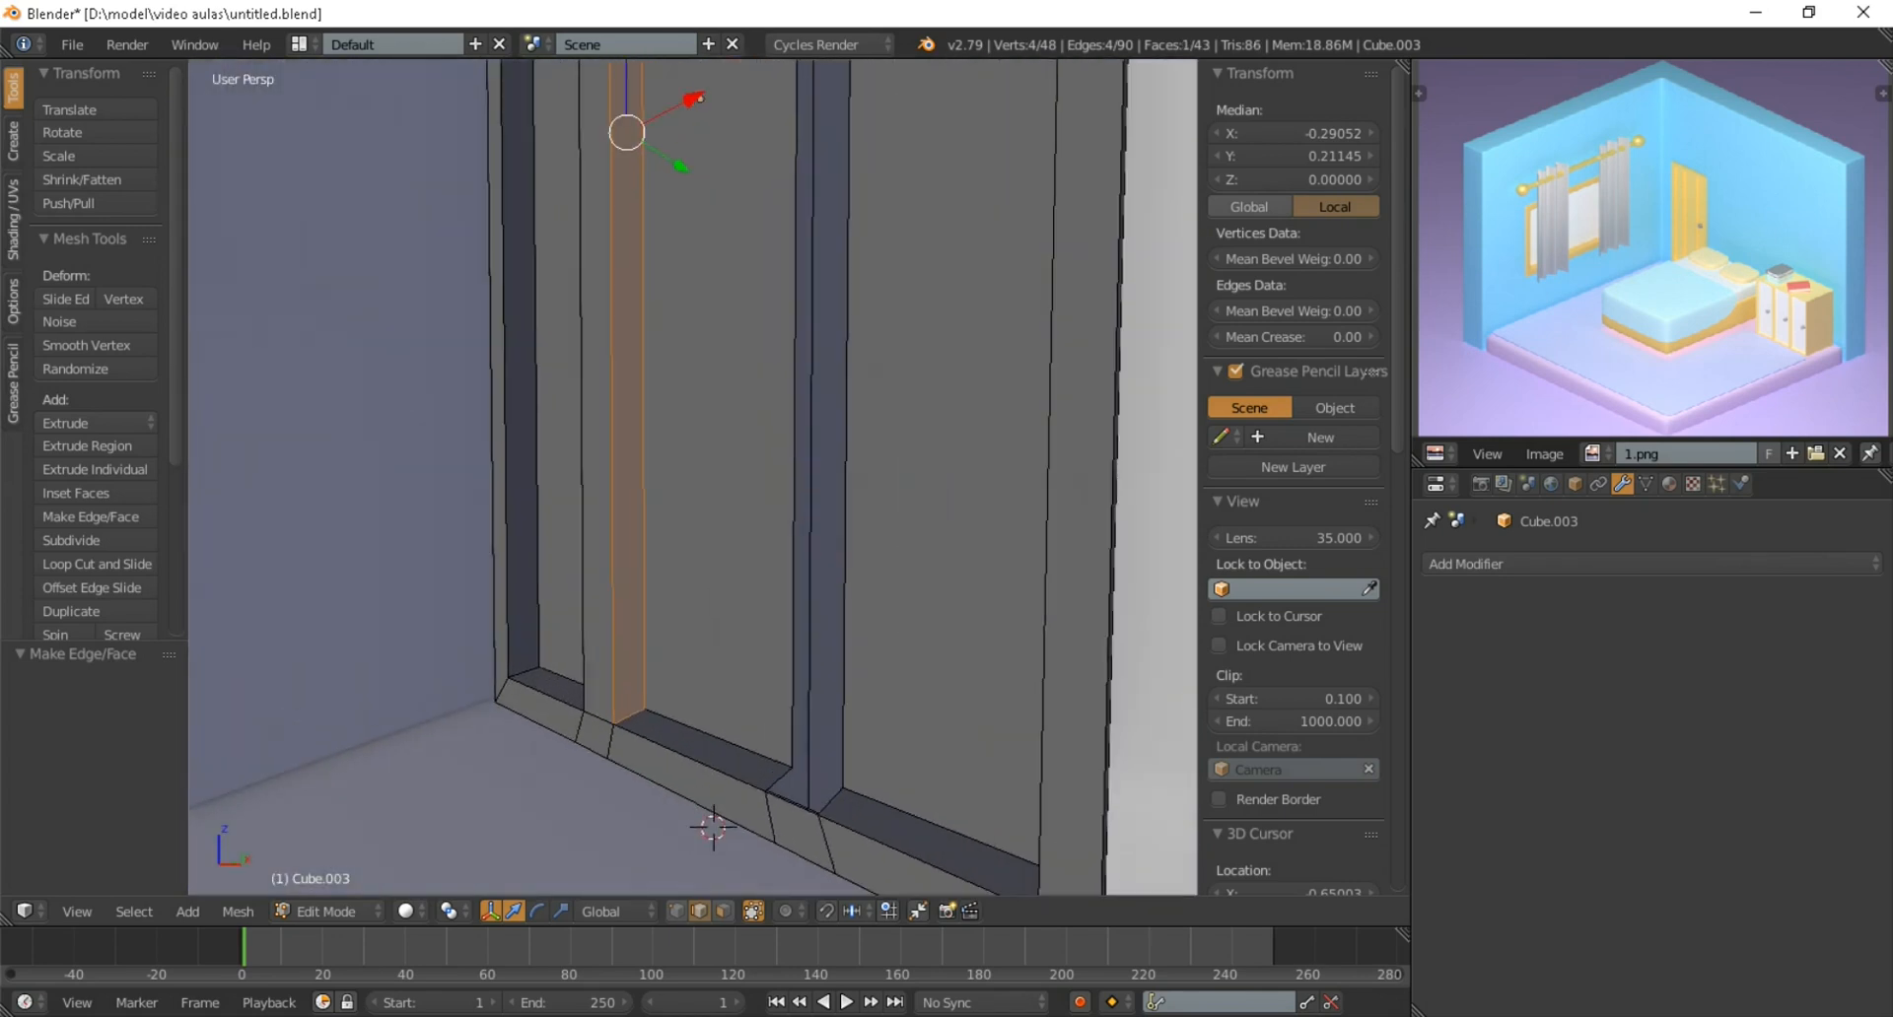
# Fill the inner side face of the strip farther from the window wall, facing the middle panel
pyautogui.rightClick(779, 778)
pyautogui.moveTo(779, 773); pyautogui.dragTo(820, 754, button='middle')
pyautogui.rightClick(745, 816)
pyautogui.keyDown('shift'); pyautogui.rightClick(726, 796); pyautogui.keyUp('shift')
pyautogui.keyDown('shift'); pyautogui.rightClick(736, 734); pyautogui.keyUp('shift')
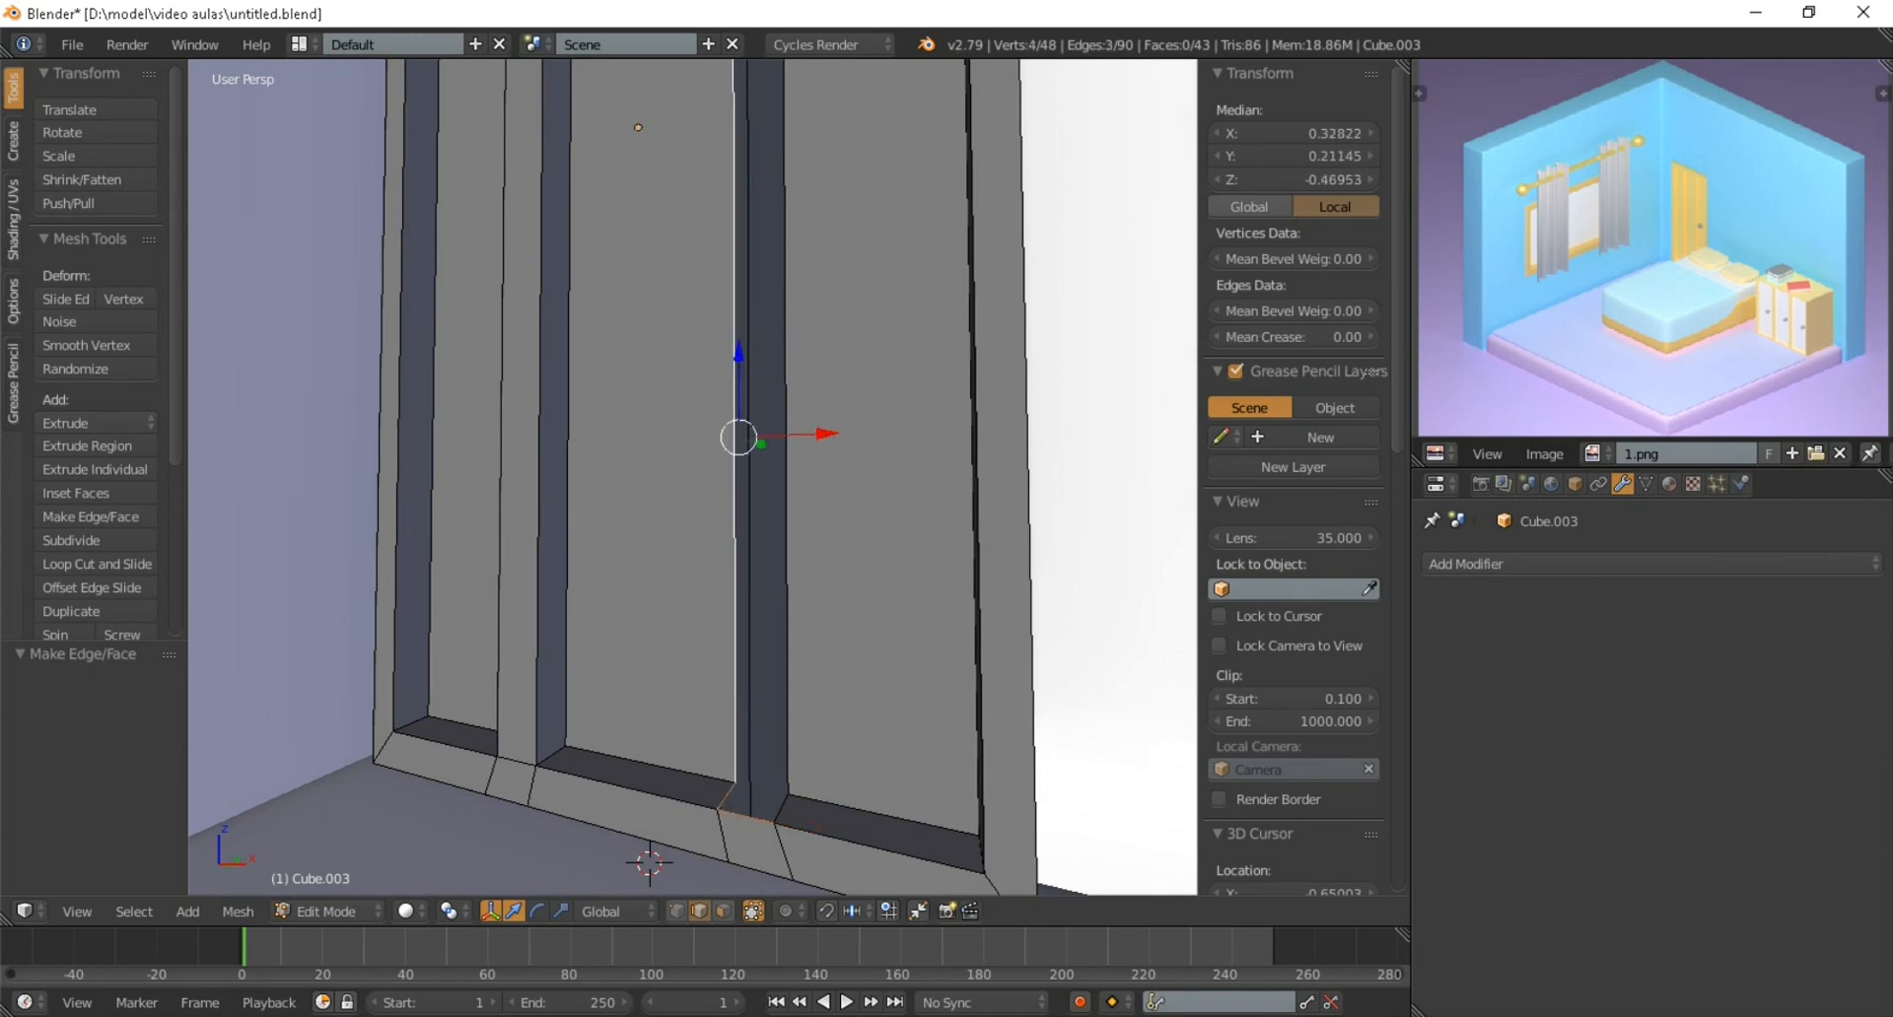
pyautogui.keyDown('shift'); pyautogui.moveTo(738, 725); pyautogui.dragTo(747, 769, button='middle'); pyautogui.keyUp('shift')
pyautogui.keyDown('shift'); pyautogui.rightClick(761, 866); pyautogui.keyUp('shift')
pyautogui.scroll(-1, 759, 847)
pyautogui.keyDown('shift'); pyautogui.moveTo(749, 414); pyautogui.dragTo(795, 708, button='middle'); pyautogui.keyUp('shift')
pyautogui.keyDown('shift'); pyautogui.rightClick(707, 185); pyautogui.keyUp('shift')
pyautogui.press('f')
# Fill the front face of the strip farther from the window wall, flush with the door frame
pyautogui.rightClick(719, 173)
pyautogui.keyDown('shift'); pyautogui.rightClick(704, 316); pyautogui.keyUp('shift')
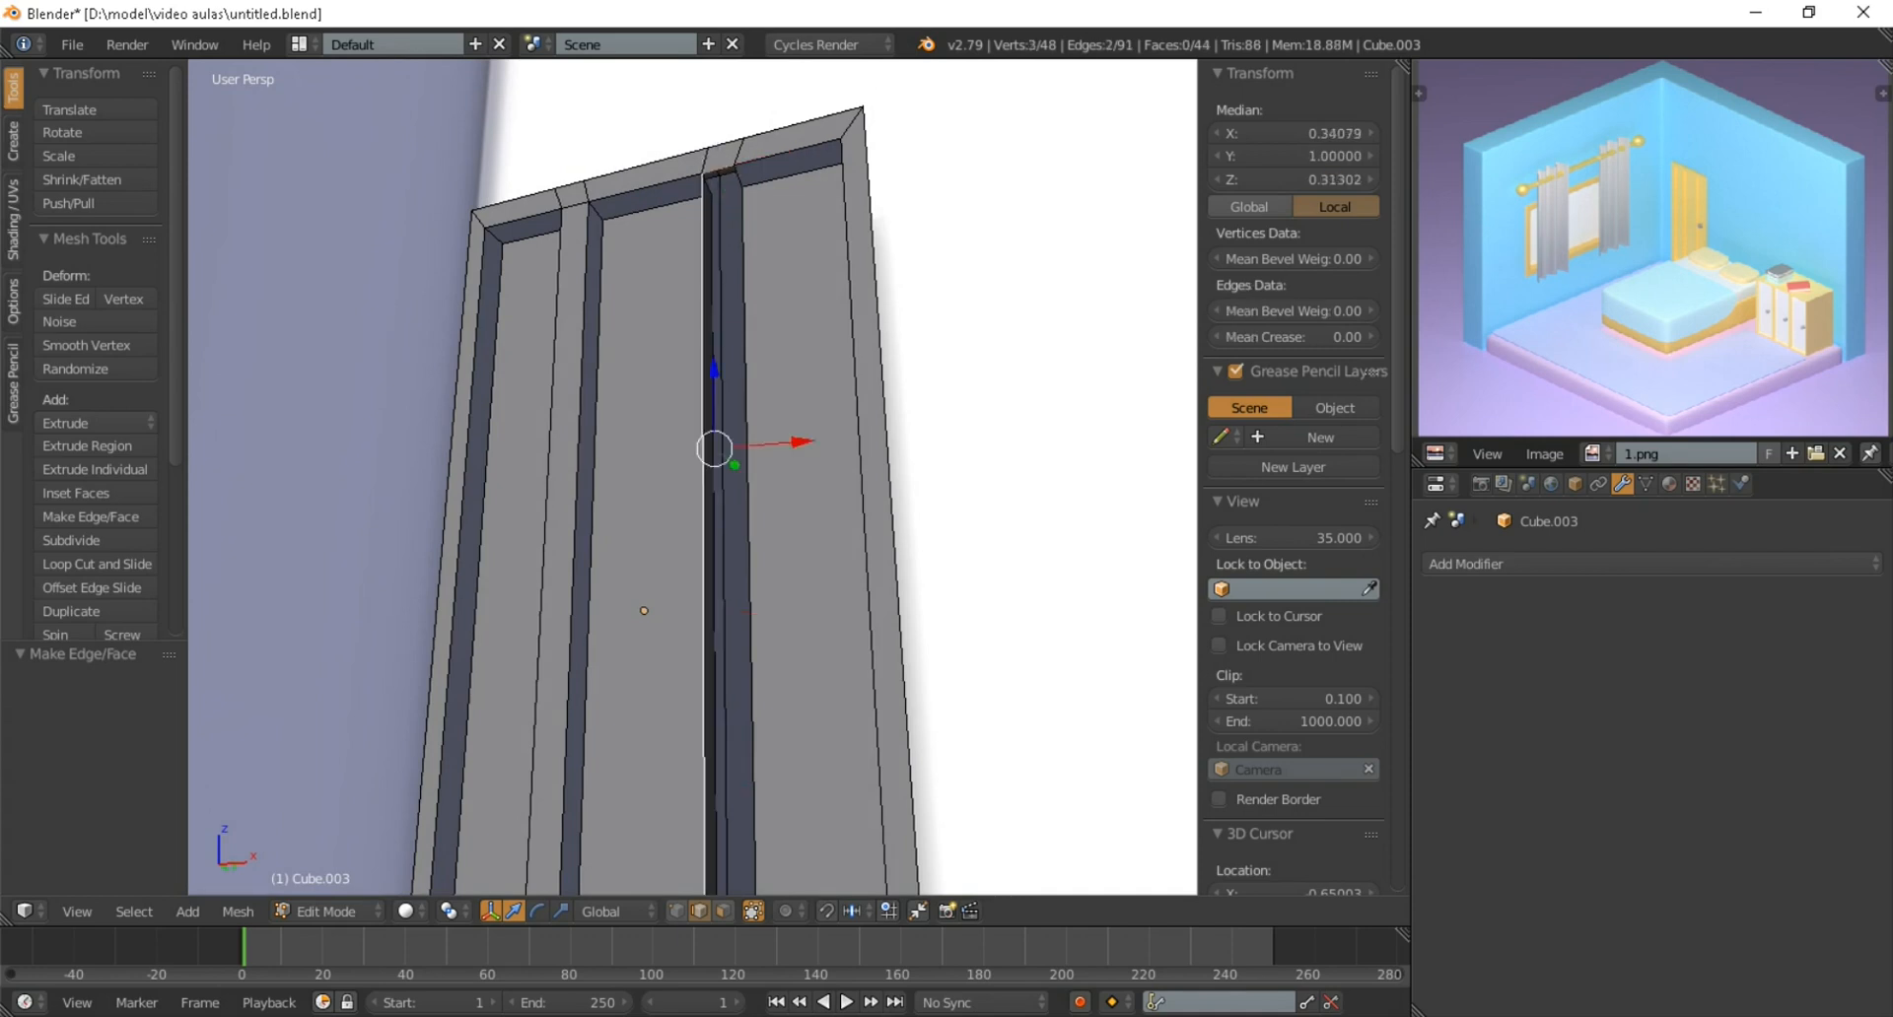
pyautogui.scroll(-3, 708, 414)
pyautogui.keyDown('shift'); pyautogui.moveTo(715, 493); pyautogui.dragTo(742, 370, button='middle'); pyautogui.keyUp('shift')
pyautogui.scroll(4, 741, 370)
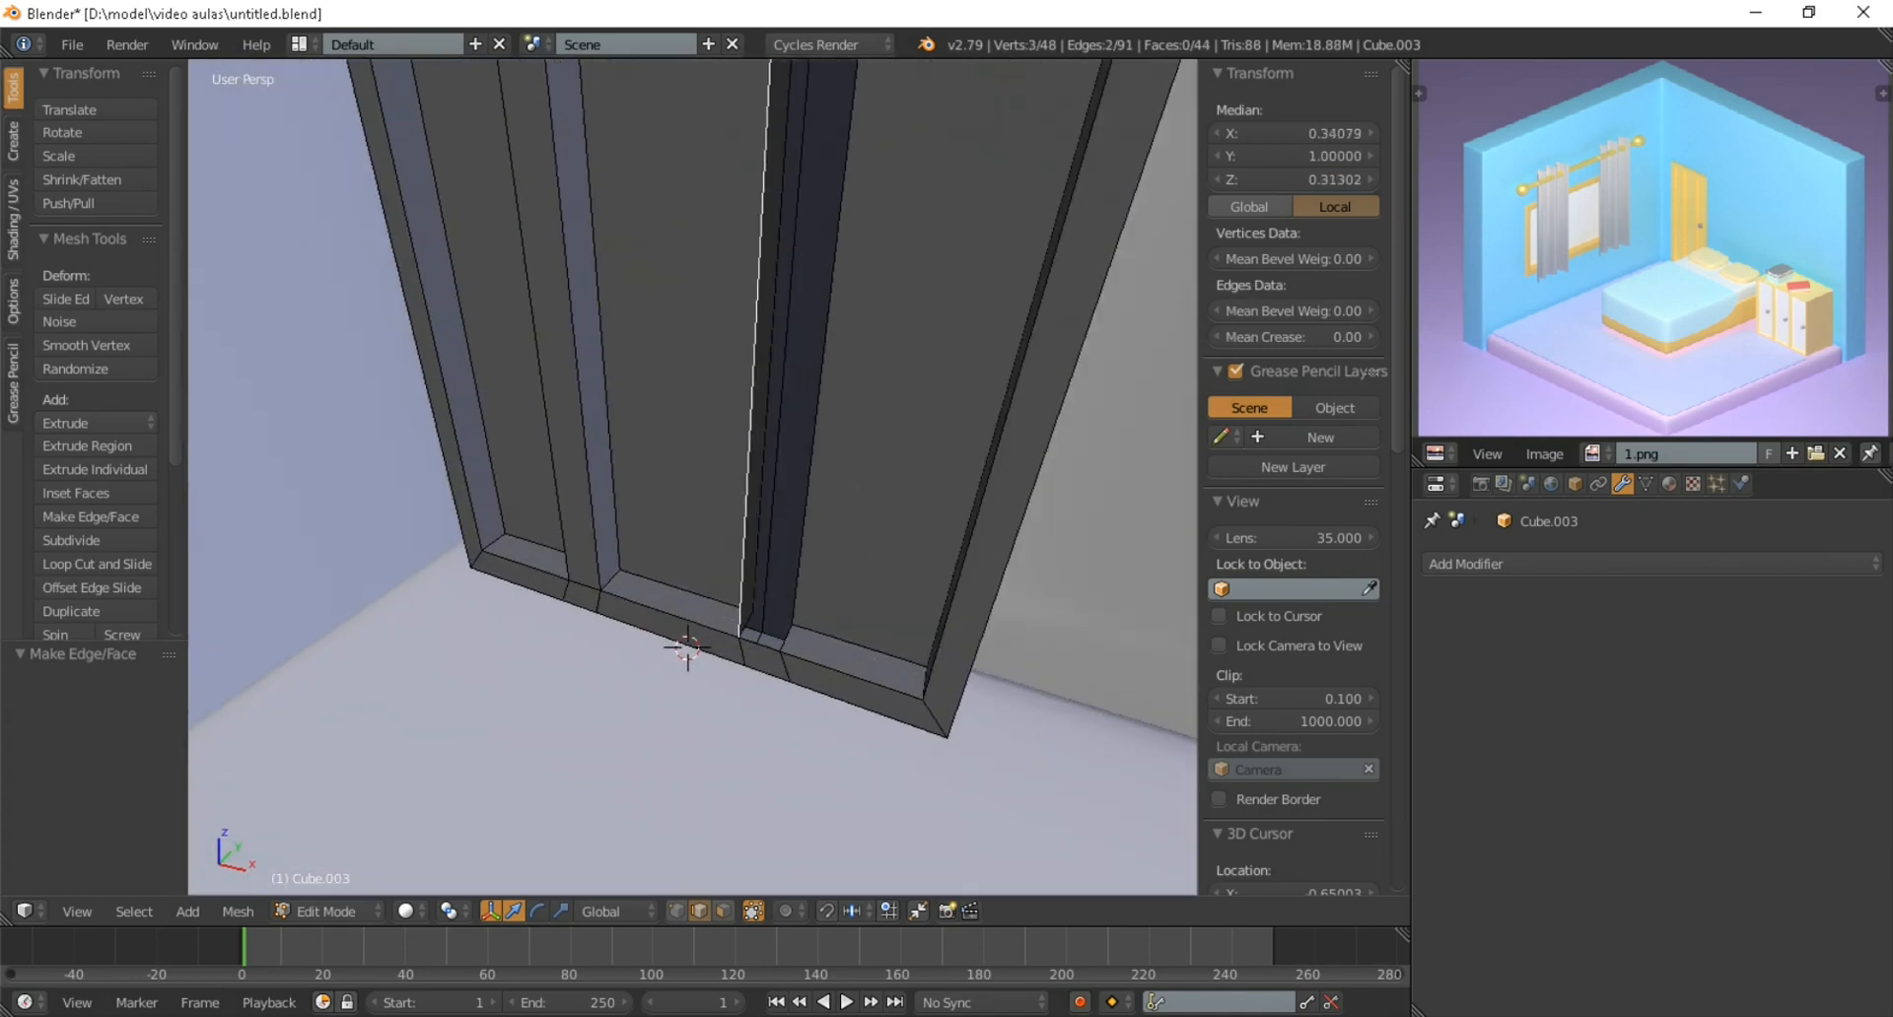
pyautogui.press('f')
# Fill the outer side face of the strip farther from the window wall and return to Object Mode
pyautogui.moveTo(684, 646); pyautogui.dragTo(740, 697, button='middle')
pyautogui.rightClick(741, 700)
pyautogui.keyDown('shift'); pyautogui.rightClick(823, 712); pyautogui.keyUp('shift')
pyautogui.keyDown('shift'); pyautogui.rightClick(815, 611); pyautogui.keyUp('shift')
pyautogui.moveTo(815, 611); pyautogui.dragTo(764, 858, button='middle')
pyautogui.moveTo(749, 640); pyautogui.dragTo(799, 745, button='middle')
pyautogui.keyDown('shift'); pyautogui.rightClick(723, 143); pyautogui.keyUp('shift')
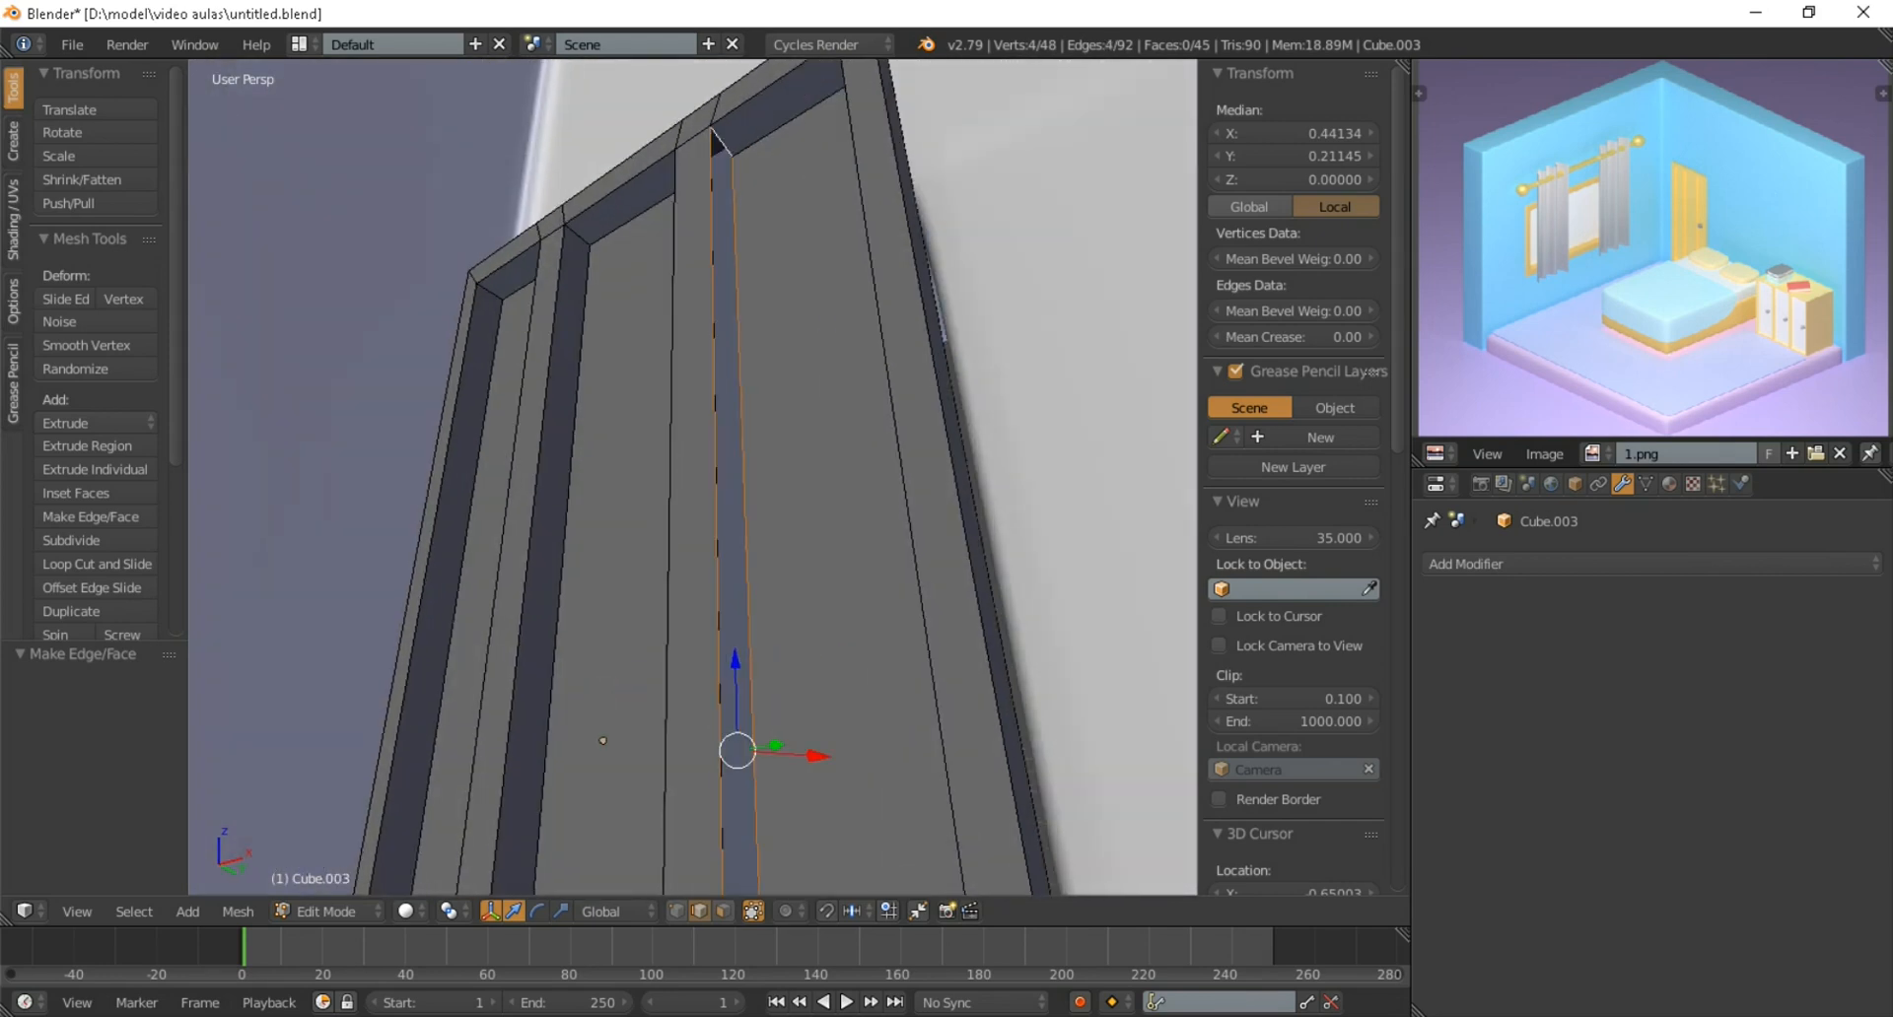
pyautogui.scroll(-2, 725, 474)
pyautogui.press('f')
pyautogui.scroll(-5, 725, 473)
pyautogui.moveTo(724, 474); pyautogui.dragTo(730, 710, button='middle')
pyautogui.press('Tab')
pyautogui.scroll(4, 715, 656)
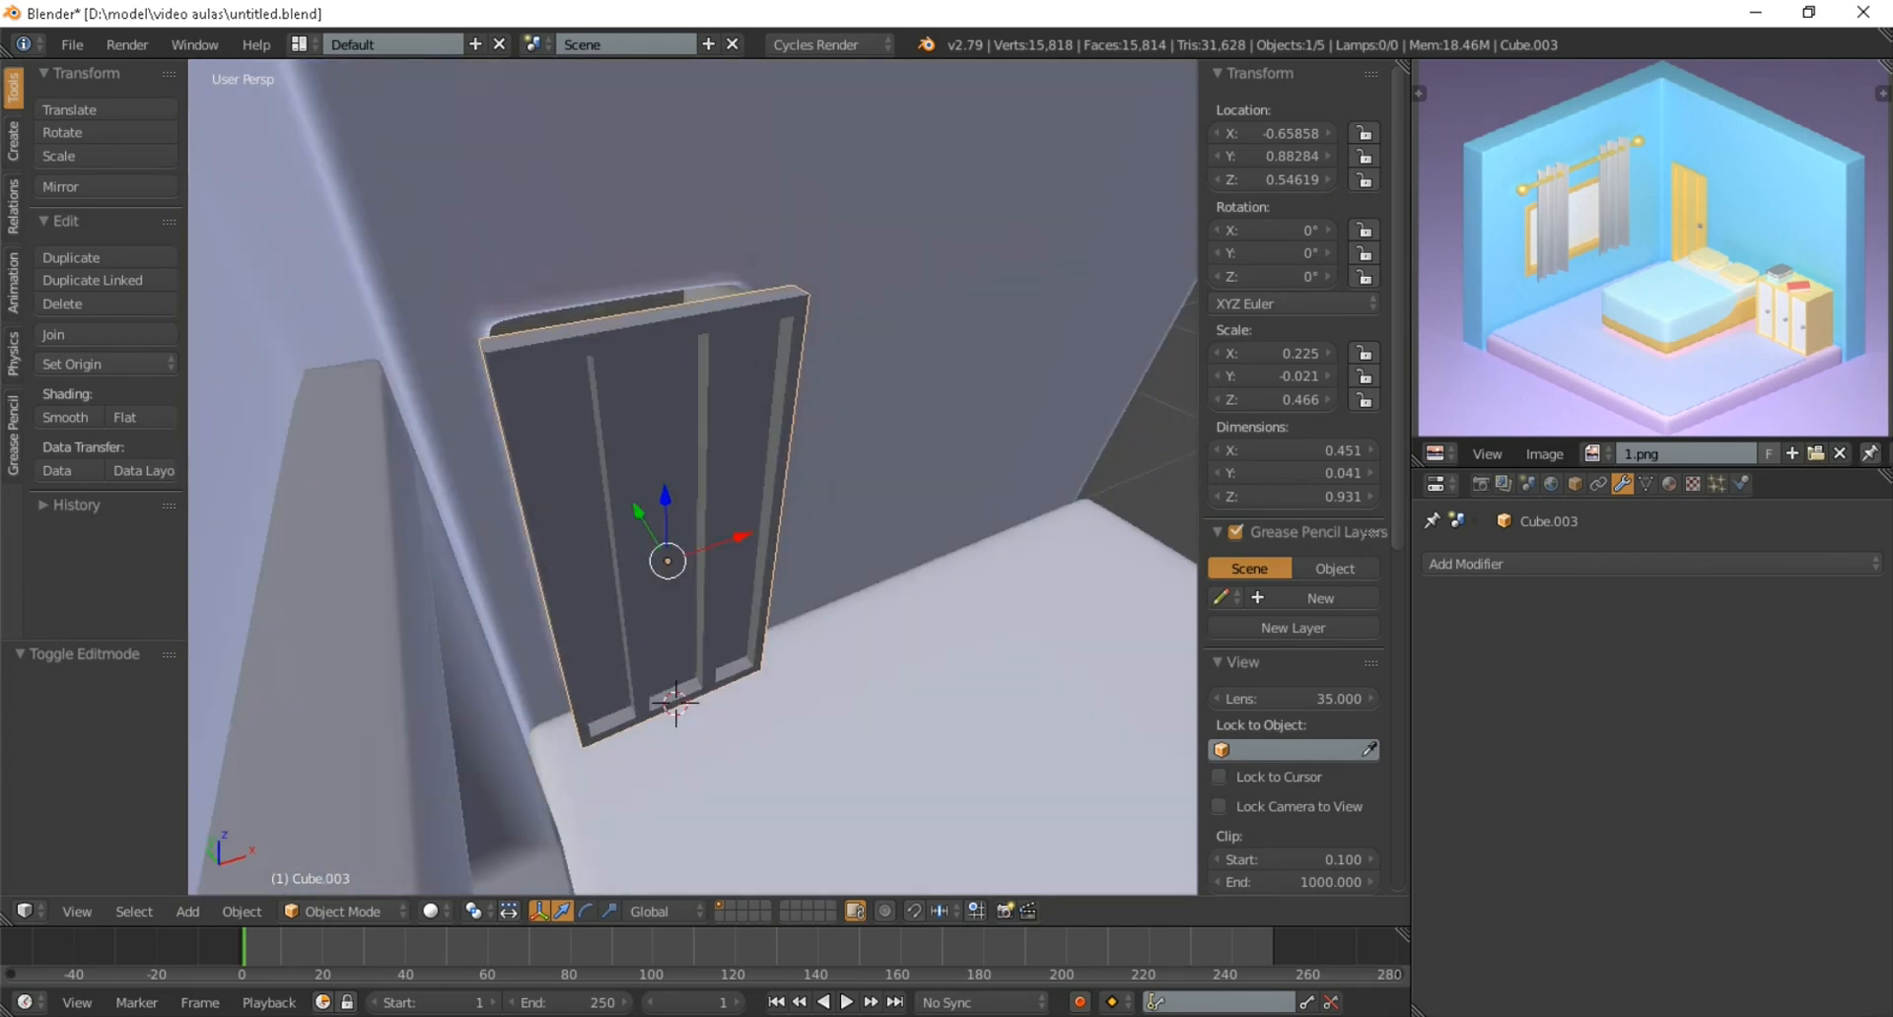
# Examine the whole room through the camera, comparing the door's placement with the reference image
pyautogui.scroll(-2, 693, 477)
pyautogui.press('KP_0')
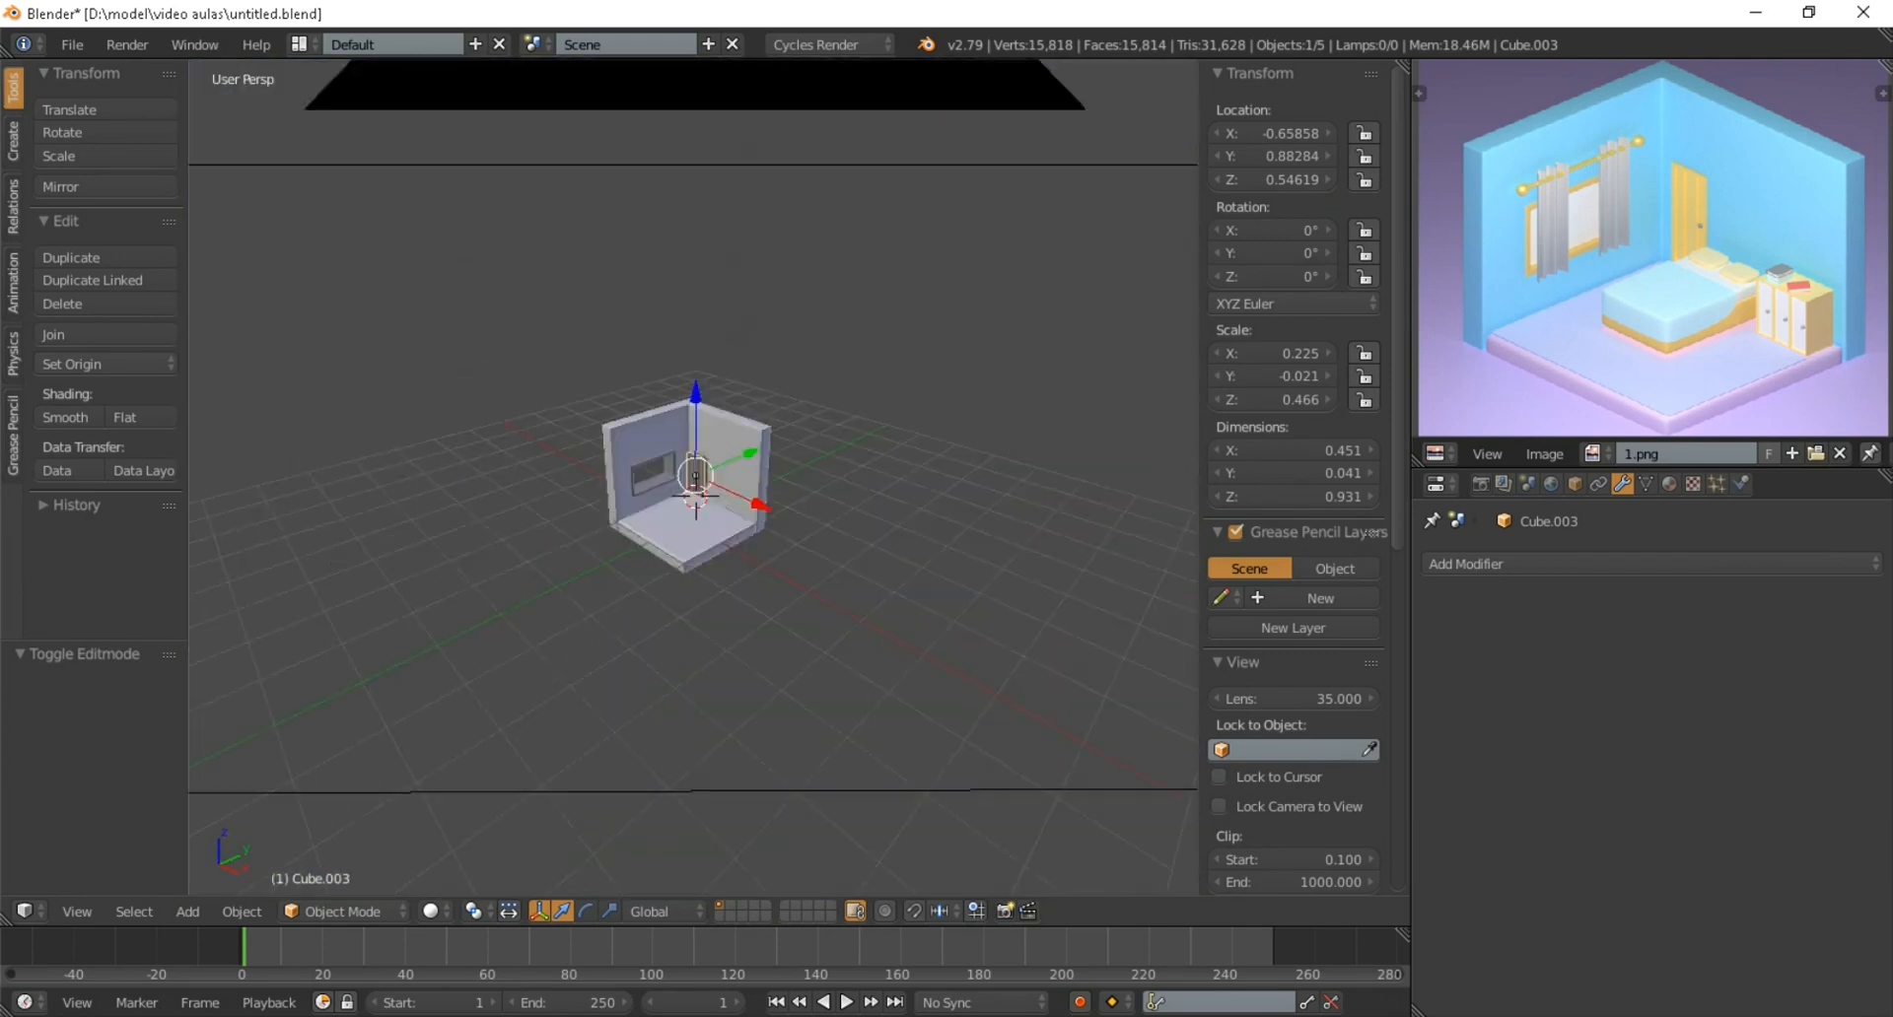
pyautogui.scroll(-5, 690, 473)
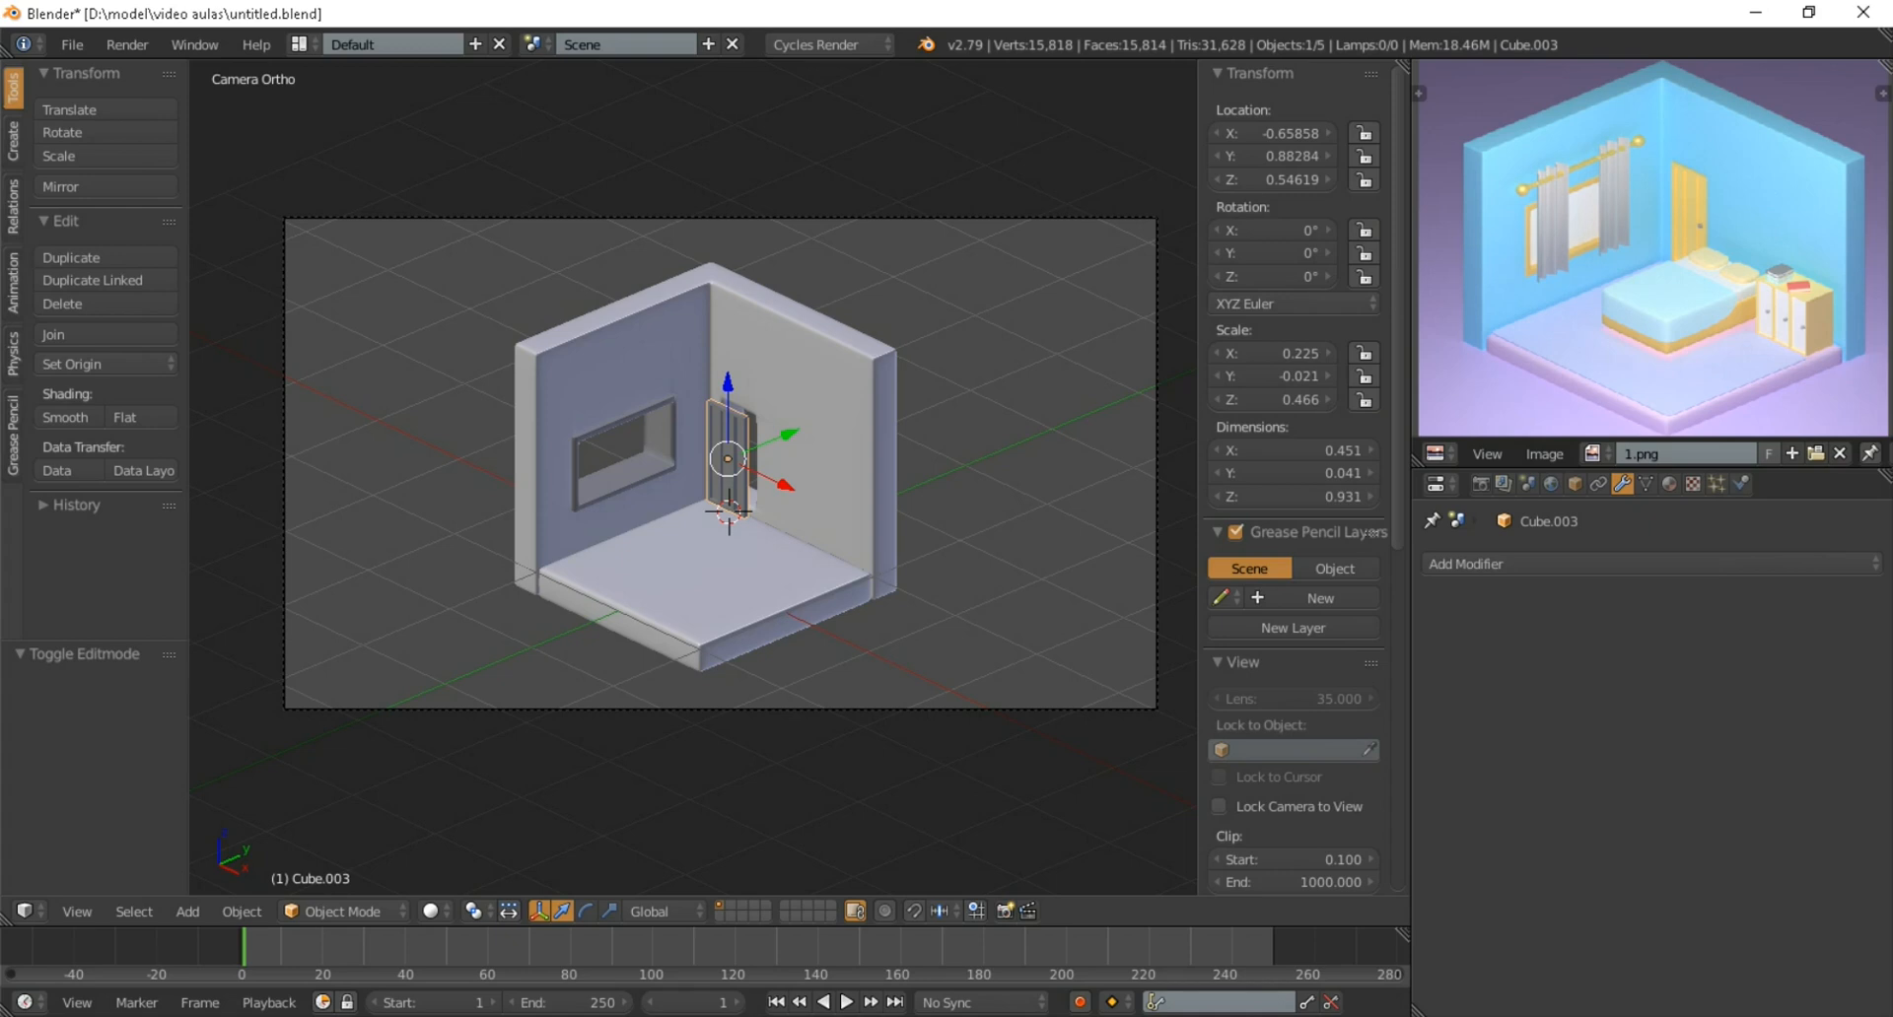
pyautogui.scroll(2, 690, 473)
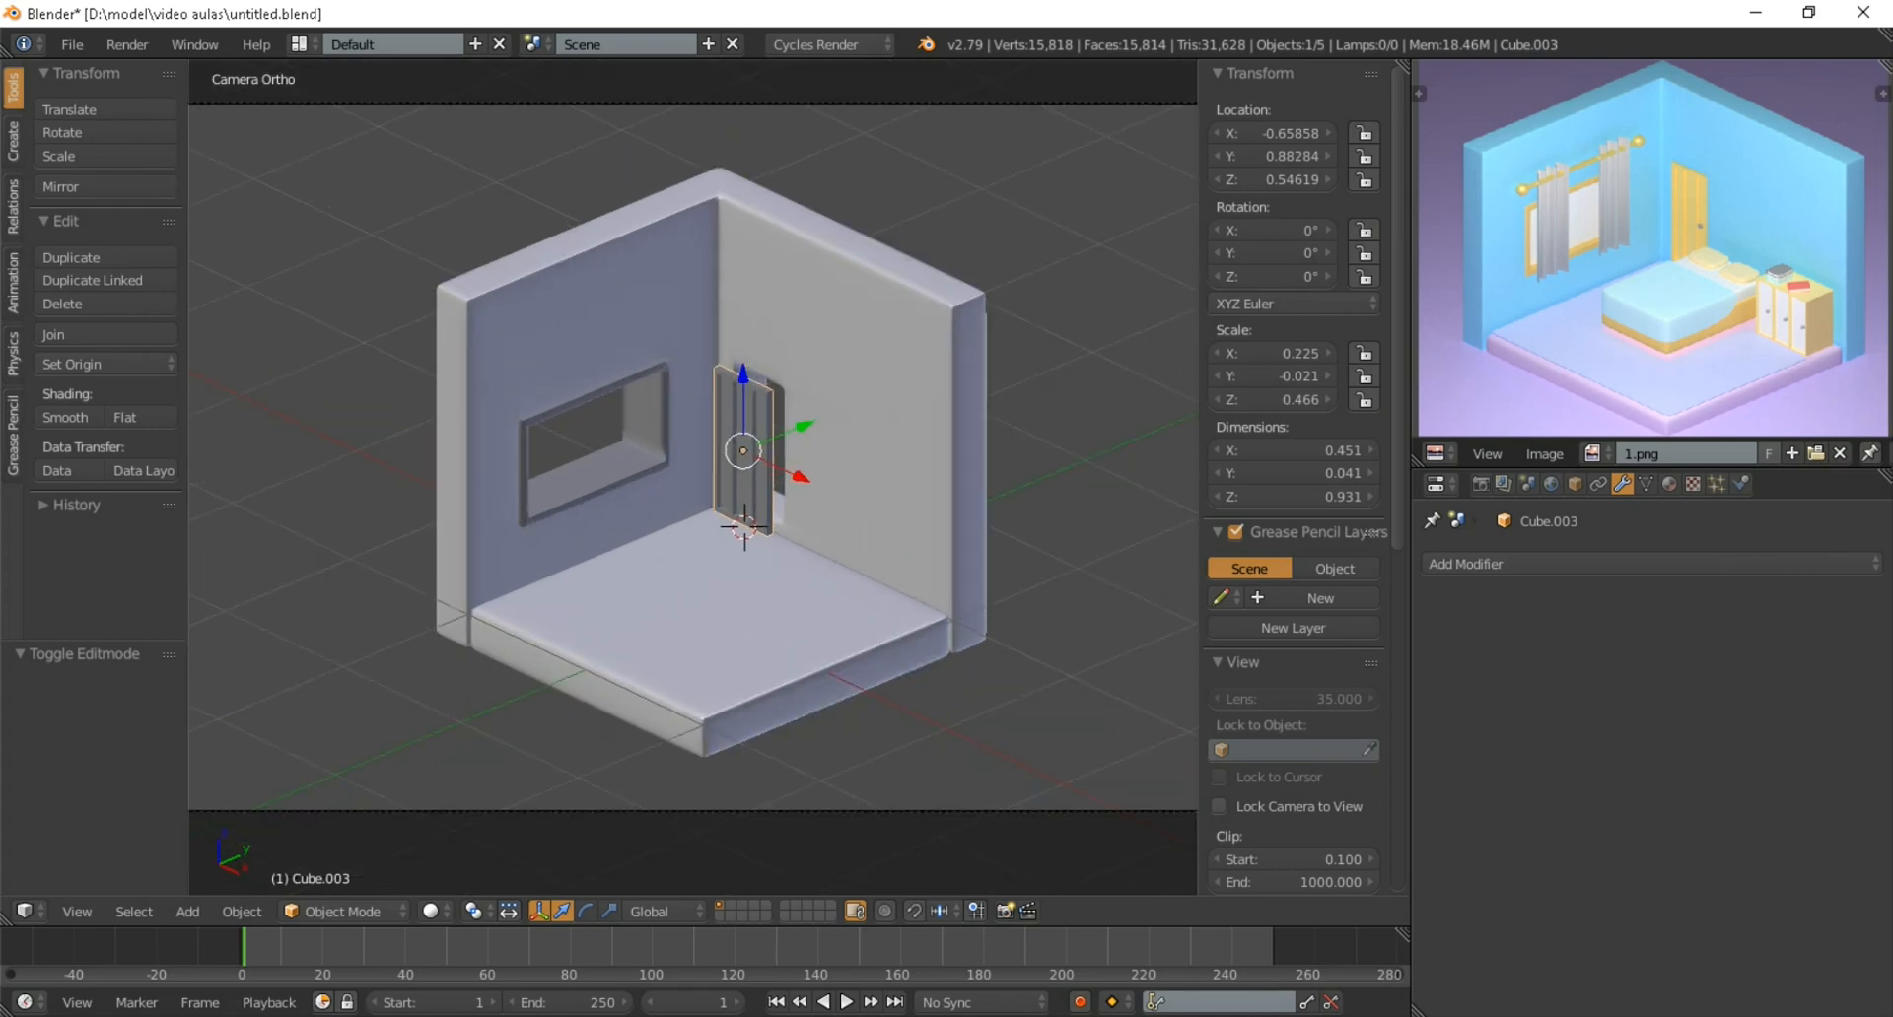
pyautogui.scroll(1, 690, 473)
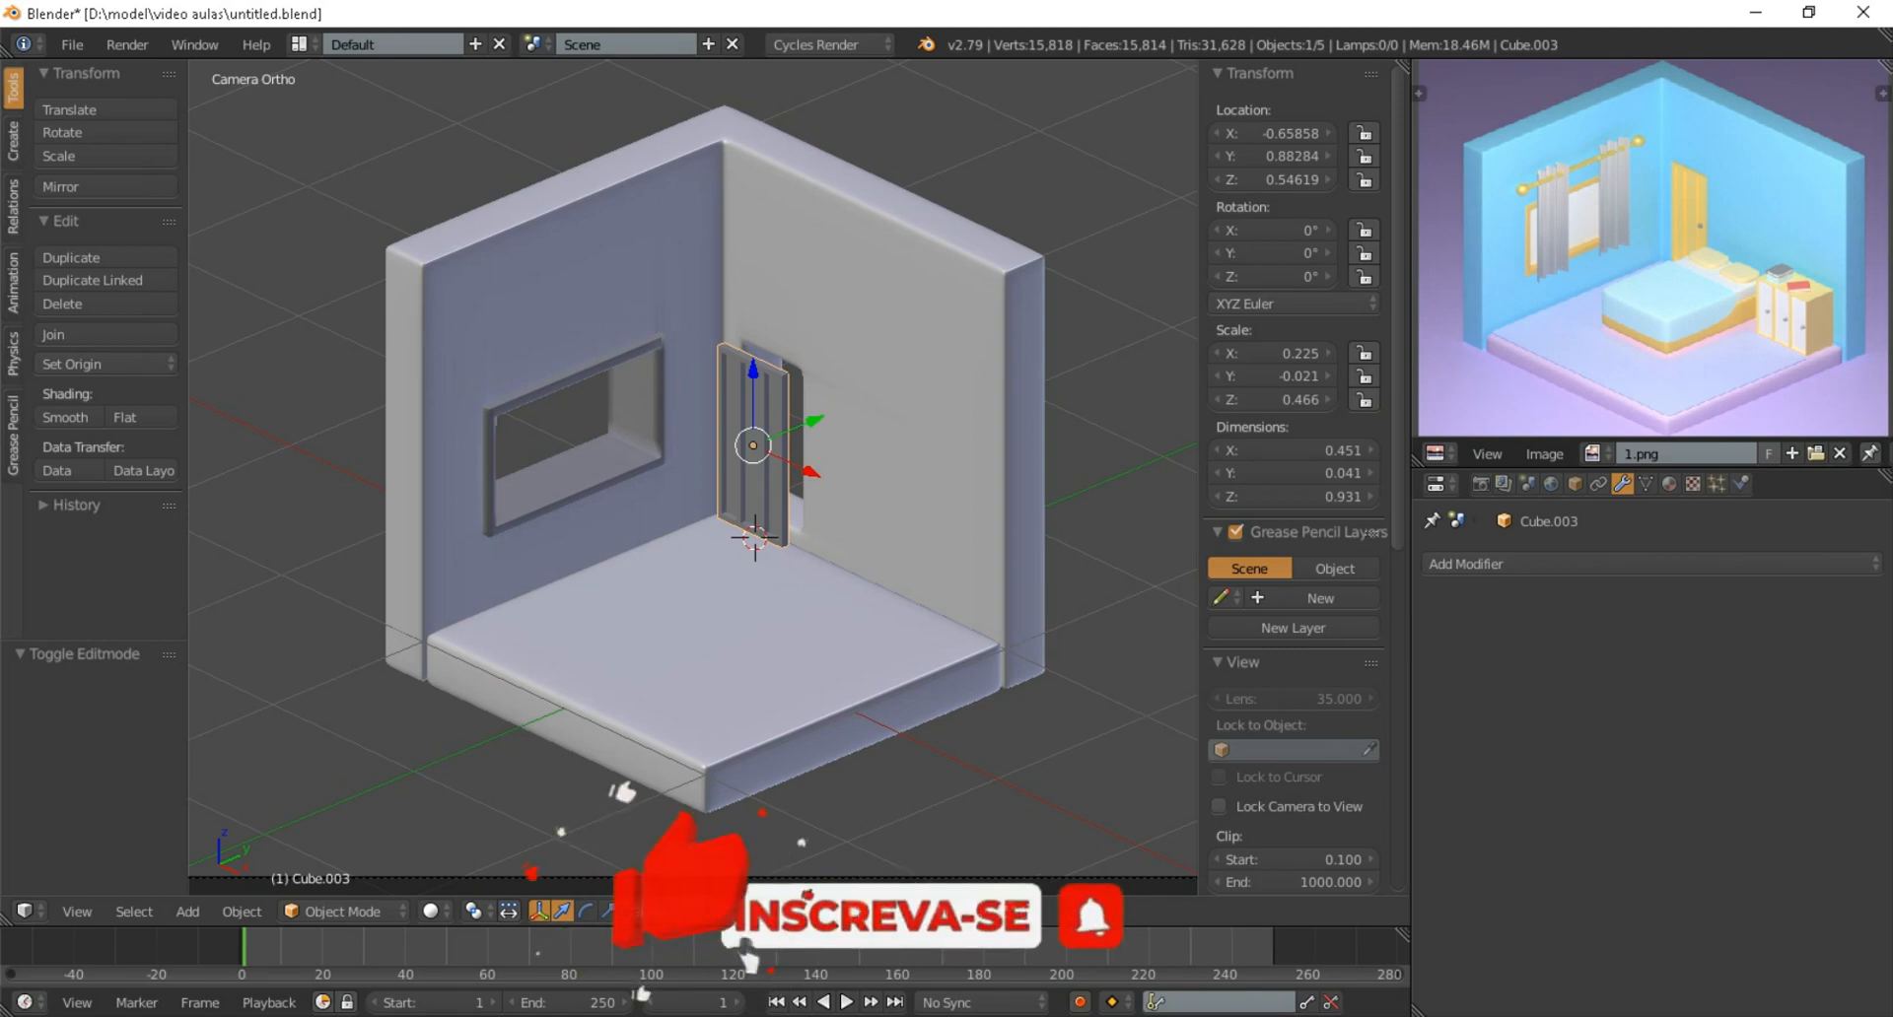
pyautogui.scroll(-4, 693, 478)
pyautogui.scroll(4, 693, 477)
pyautogui.scroll(-2, 693, 477)
pyautogui.keyDown('shift'); pyautogui.moveTo(693, 477); pyautogui.dragTo(696, 542, button='middle'); pyautogui.keyUp('shift')
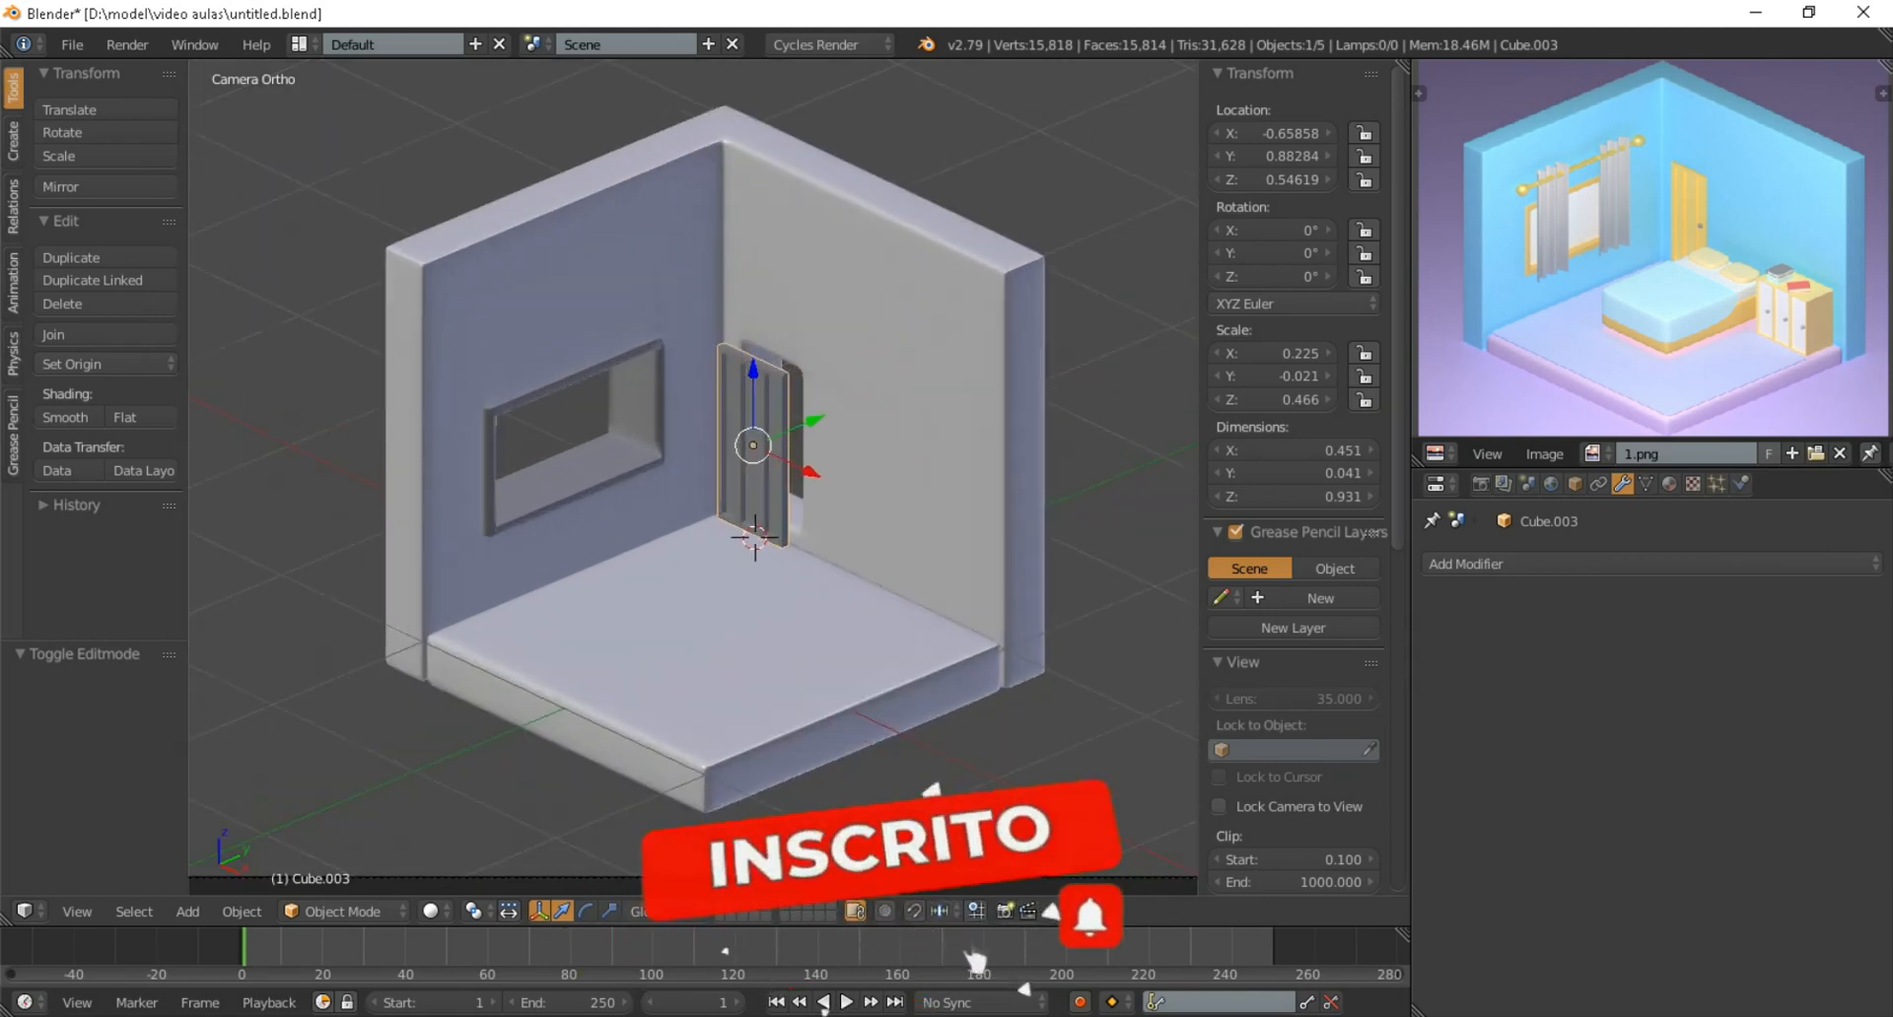
pyautogui.scroll(3, 693, 477)
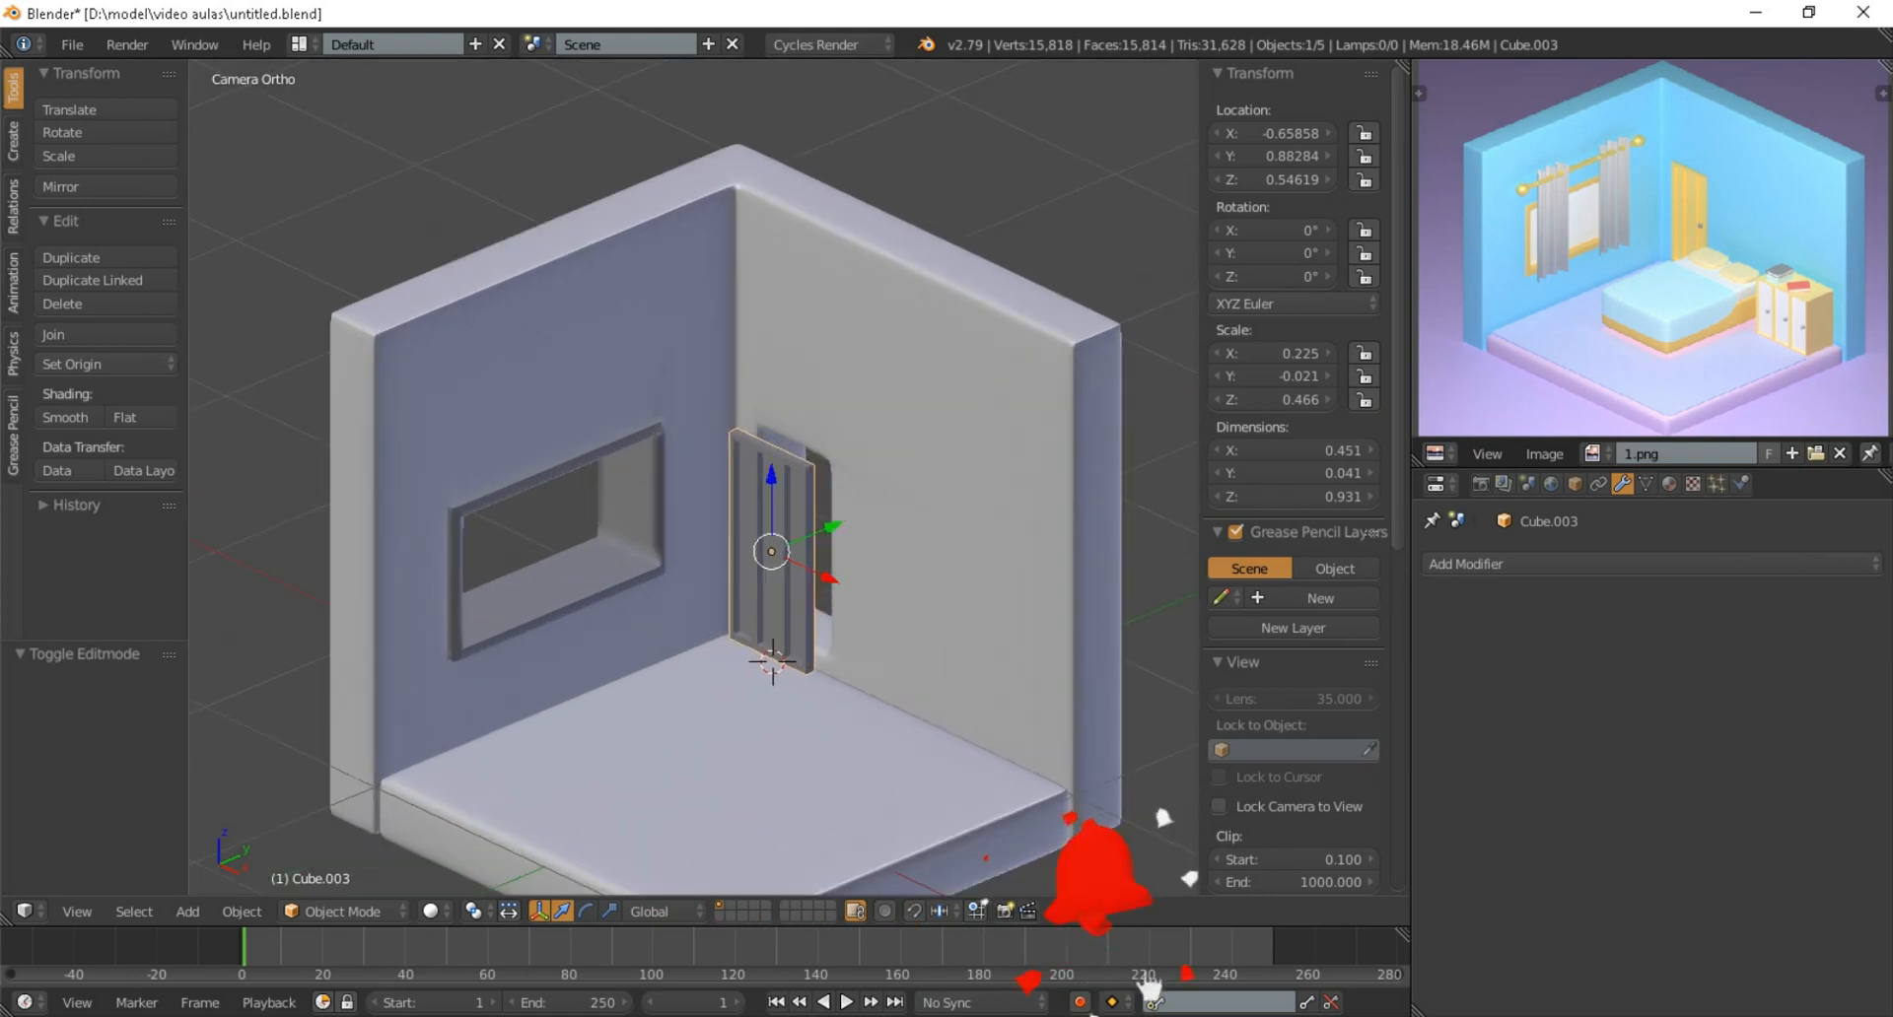
# Move the door about 0.136 along Y so it sits in the wall opening
pyautogui.keyDown('shift'); pyautogui.moveTo(693, 477); pyautogui.dragTo(703, 457, button='middle'); pyautogui.keyUp('shift')
pyautogui.press('g')
pyautogui.press('y')
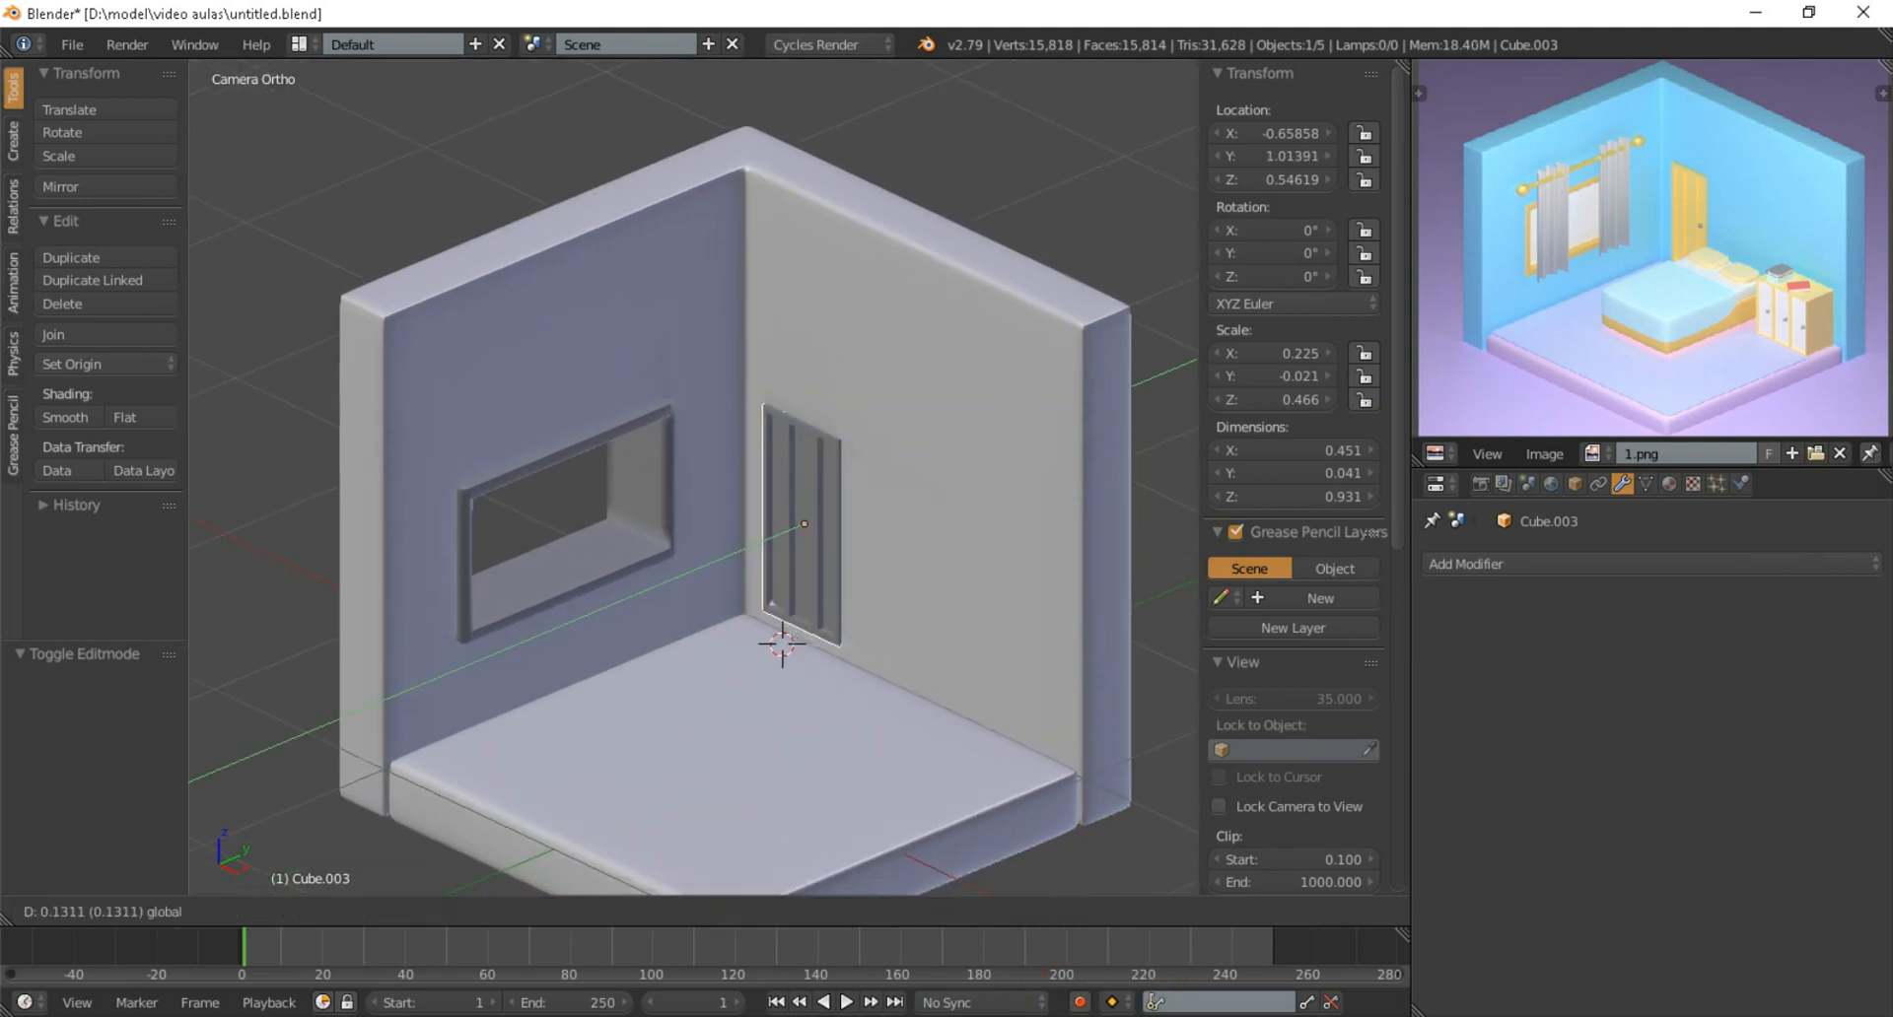
pyautogui.press('Return')
pyautogui.scroll(-3, 694, 477)
pyautogui.scroll(1, 693, 477)
pyautogui.scroll(-2, 693, 477)
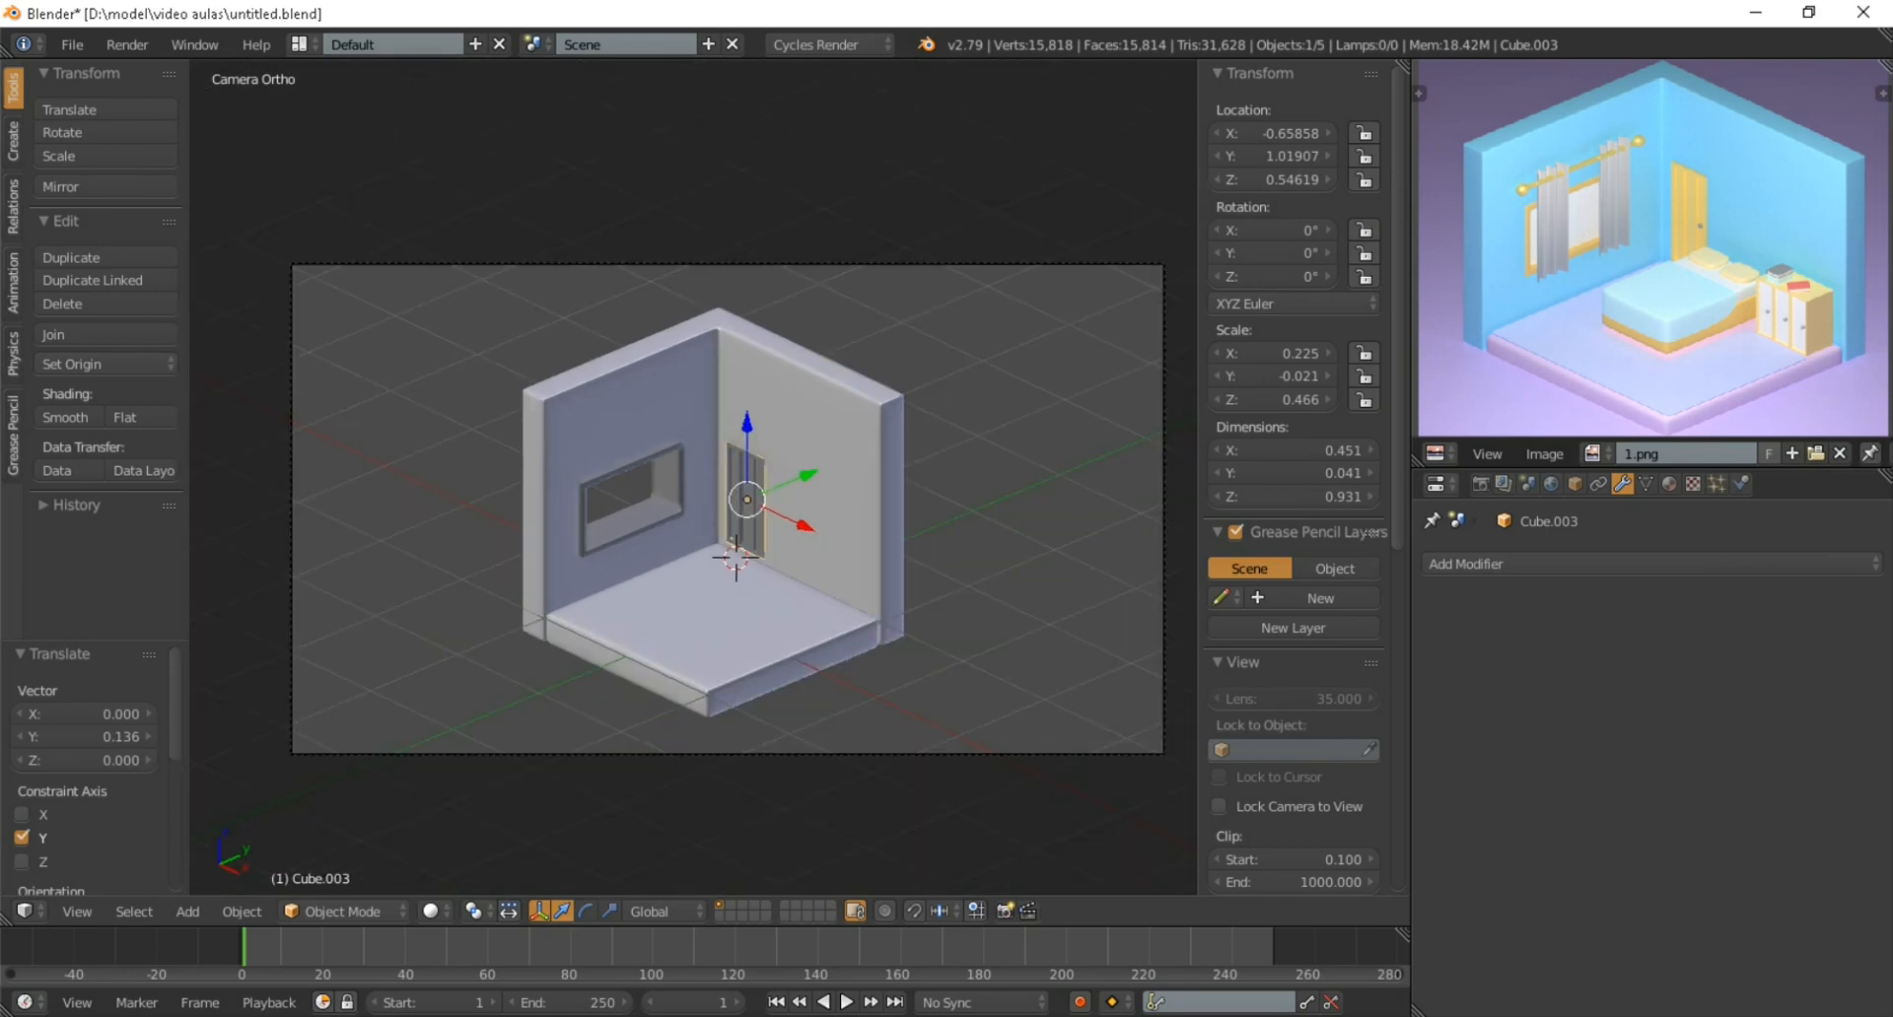